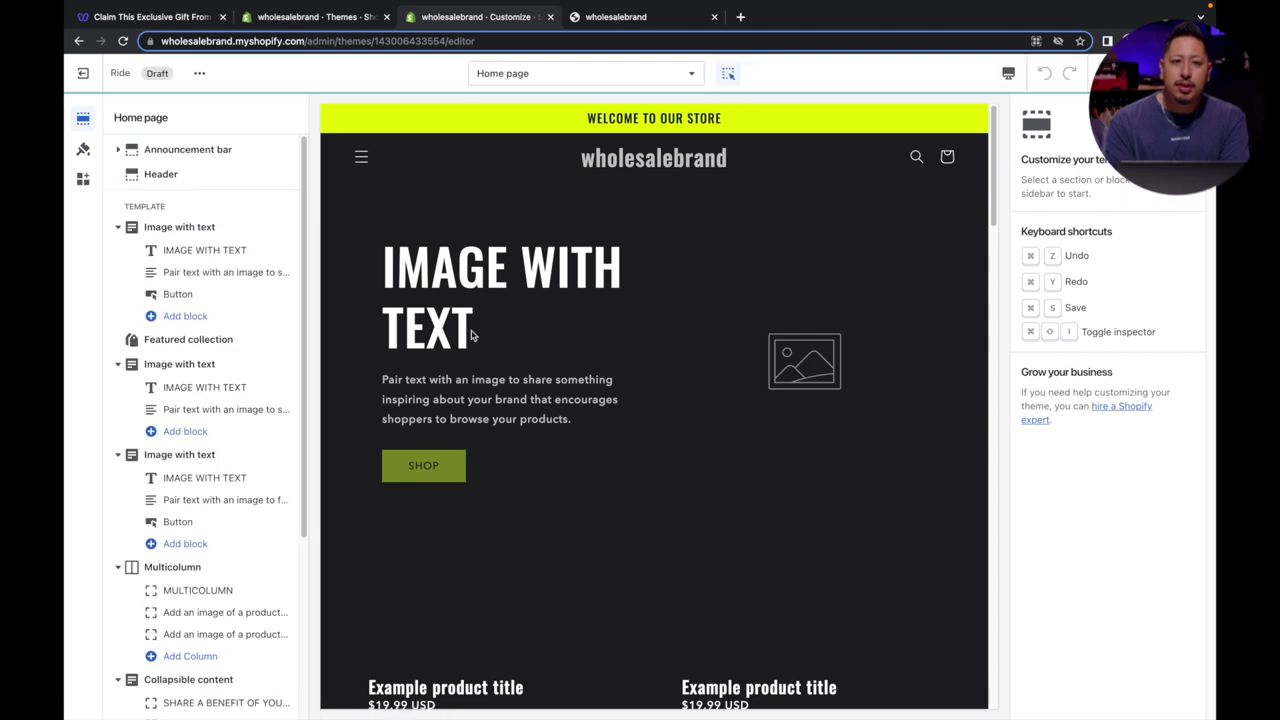
Step: Change the heading of the first image-with-text section to "change this" and set its heading size to Medium
left_click(425, 287)
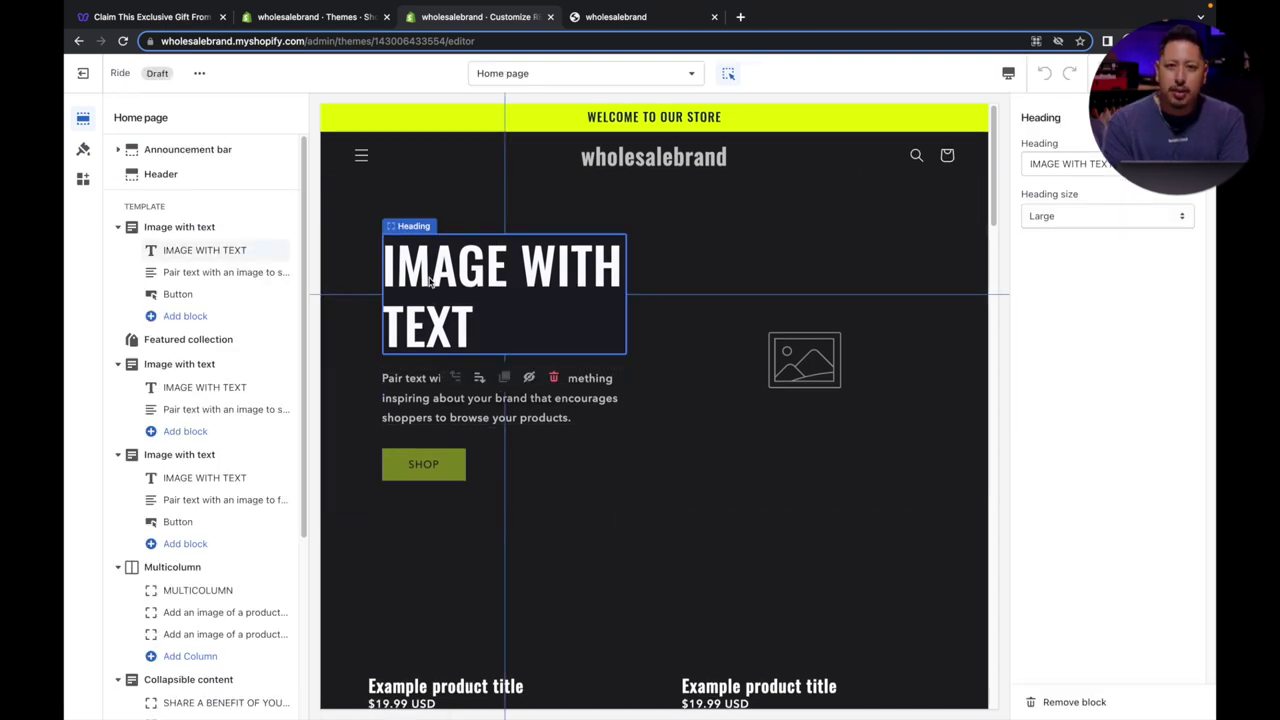
left_click(1119, 166)
type("change this")
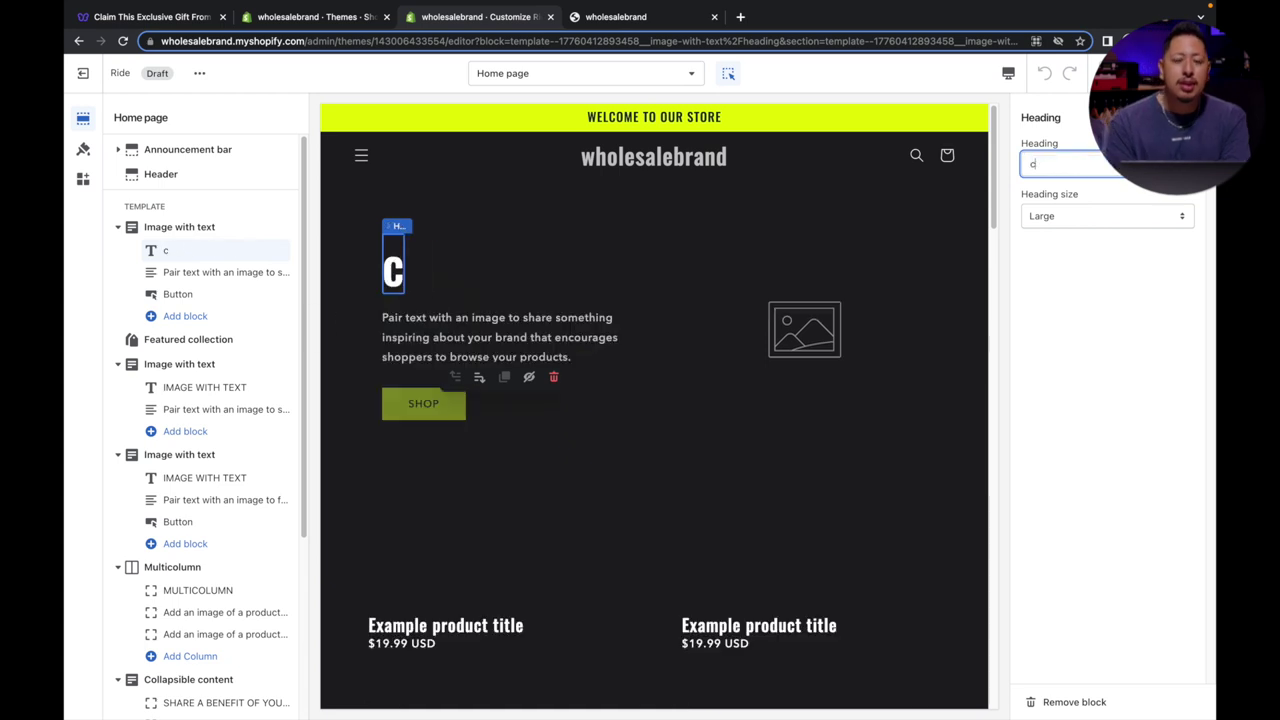
left_click(1146, 217)
left_click(1129, 198)
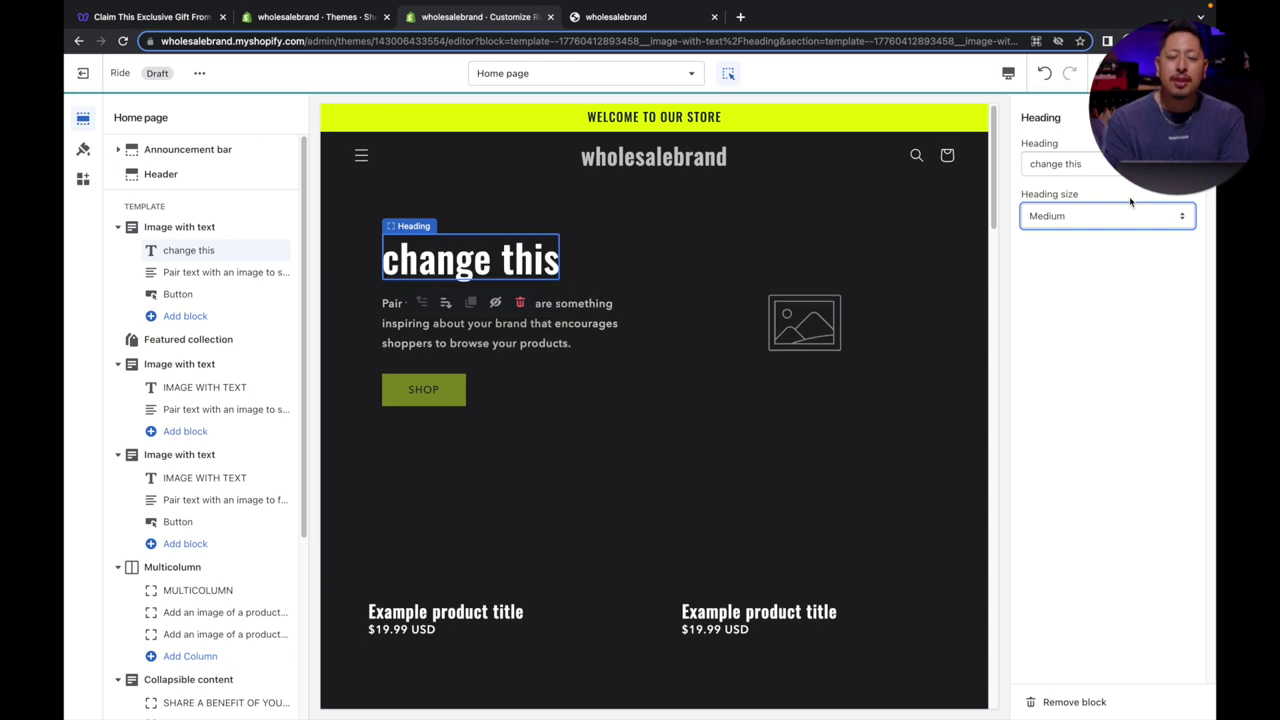
left_click(1126, 214)
left_click(1123, 232)
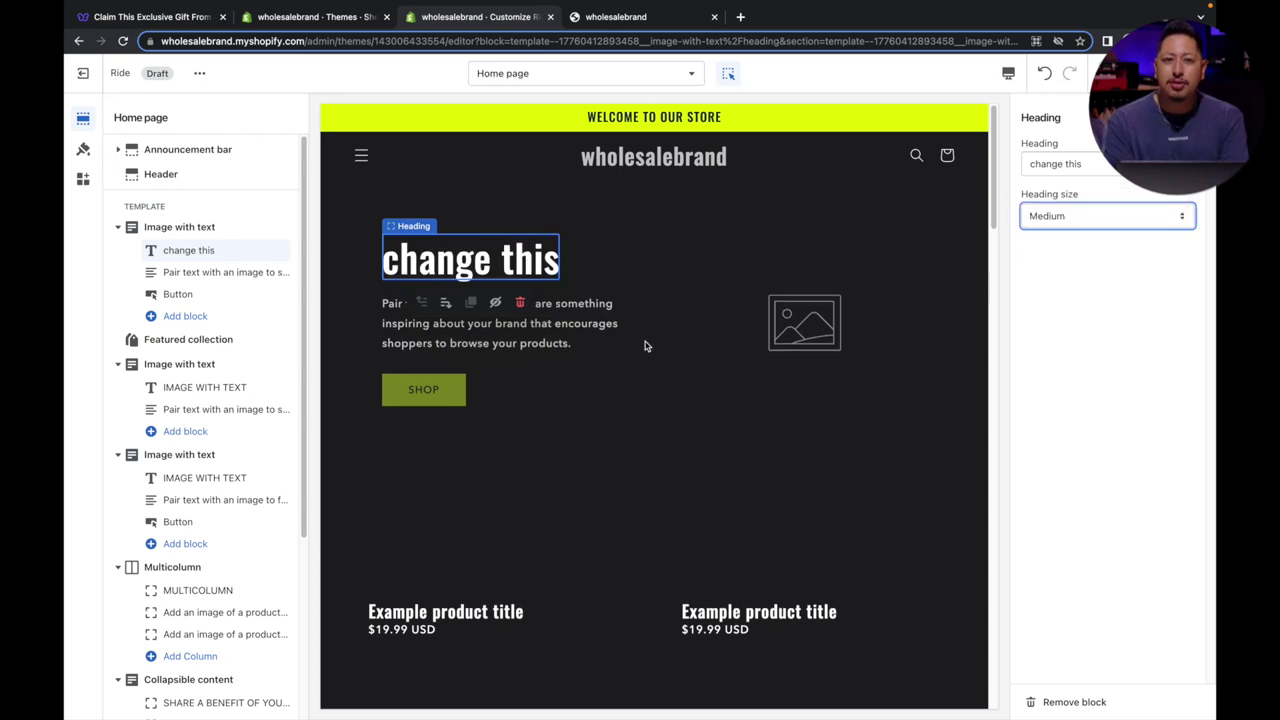
left_click(527, 360)
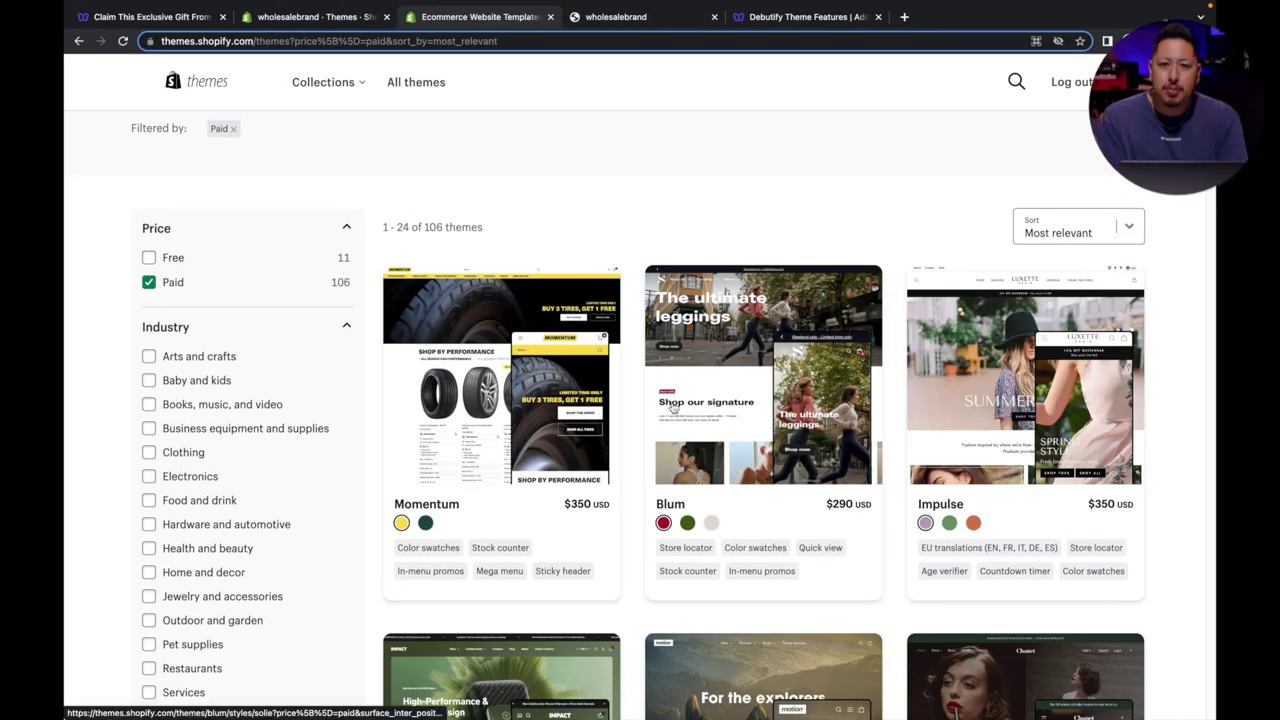
Step: Look through the paid themes and filter them by the Pet supplies industry
scroll(700, 380, "down", 1)
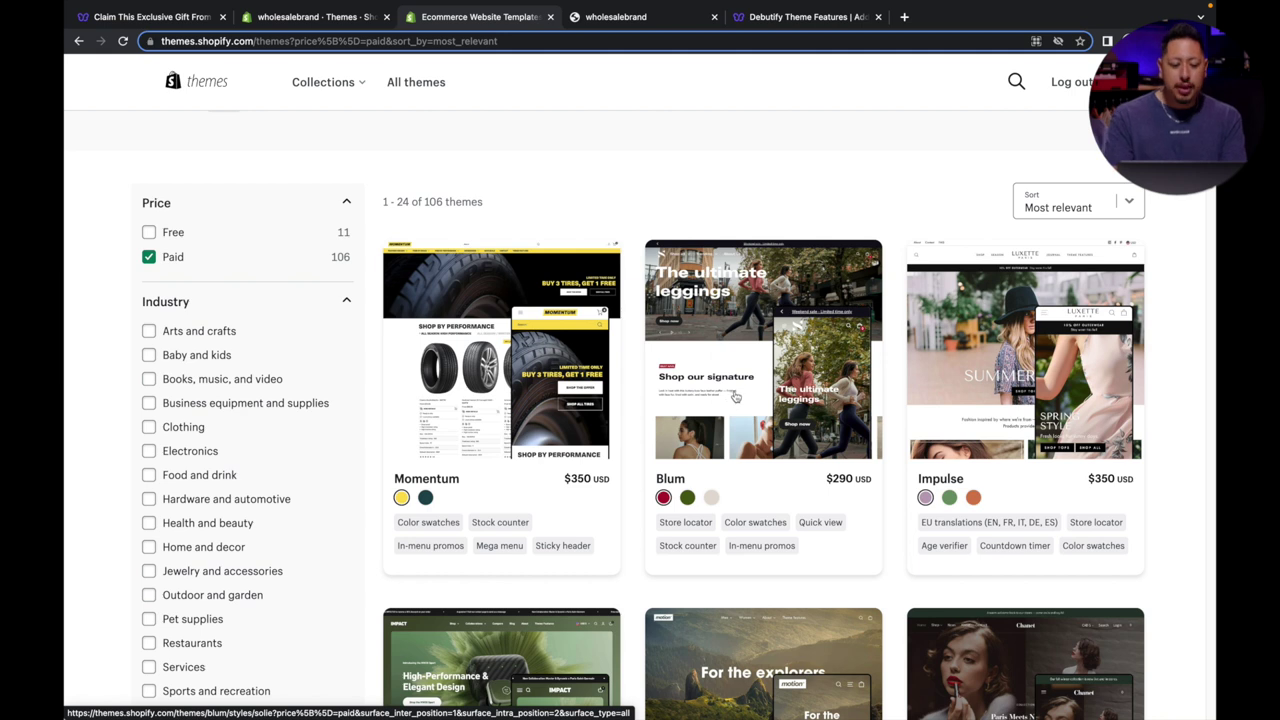
scroll(735, 397, "down", 2)
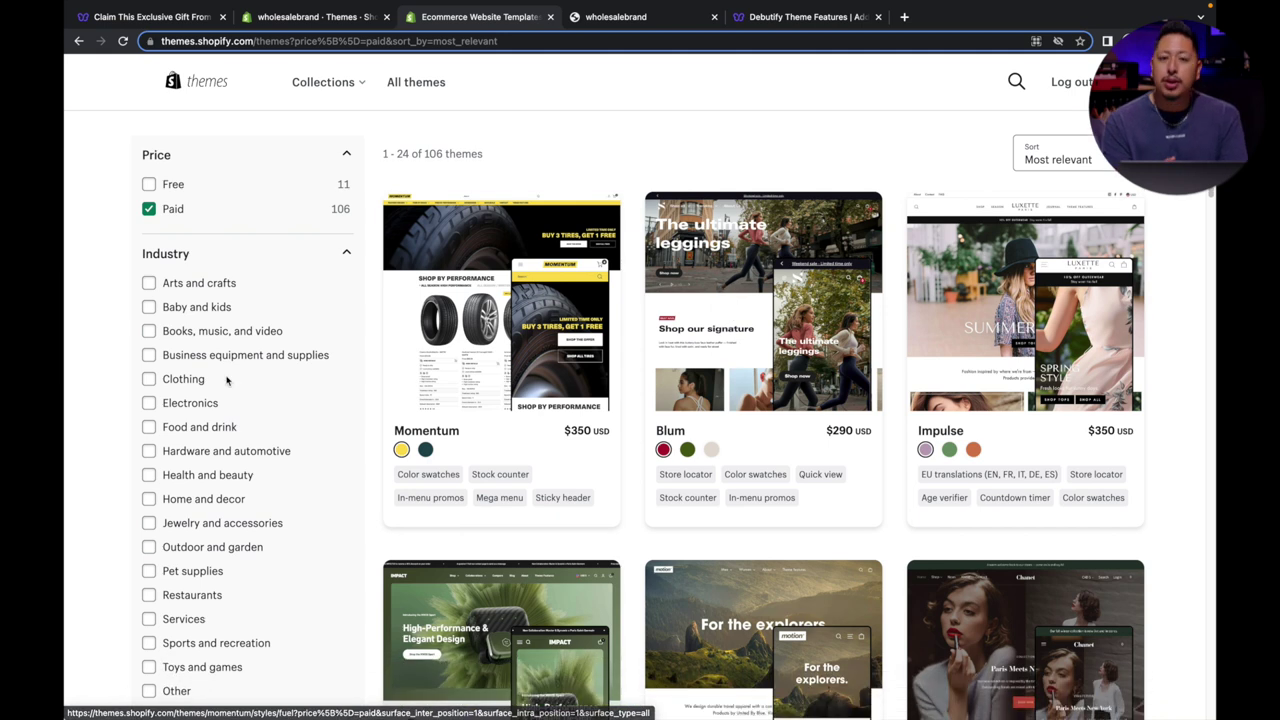
scroll(219, 369, "down", 2)
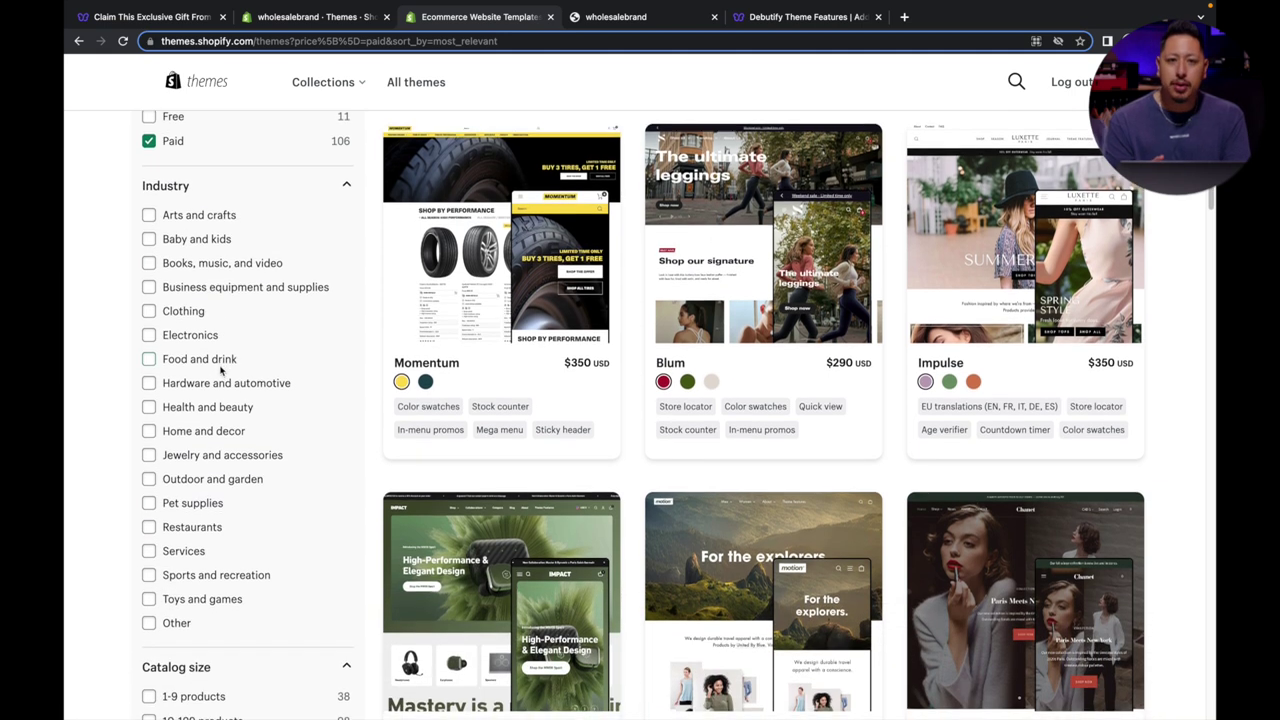
scroll(222, 369, "down", 4)
scroll(195, 400, "up", 4)
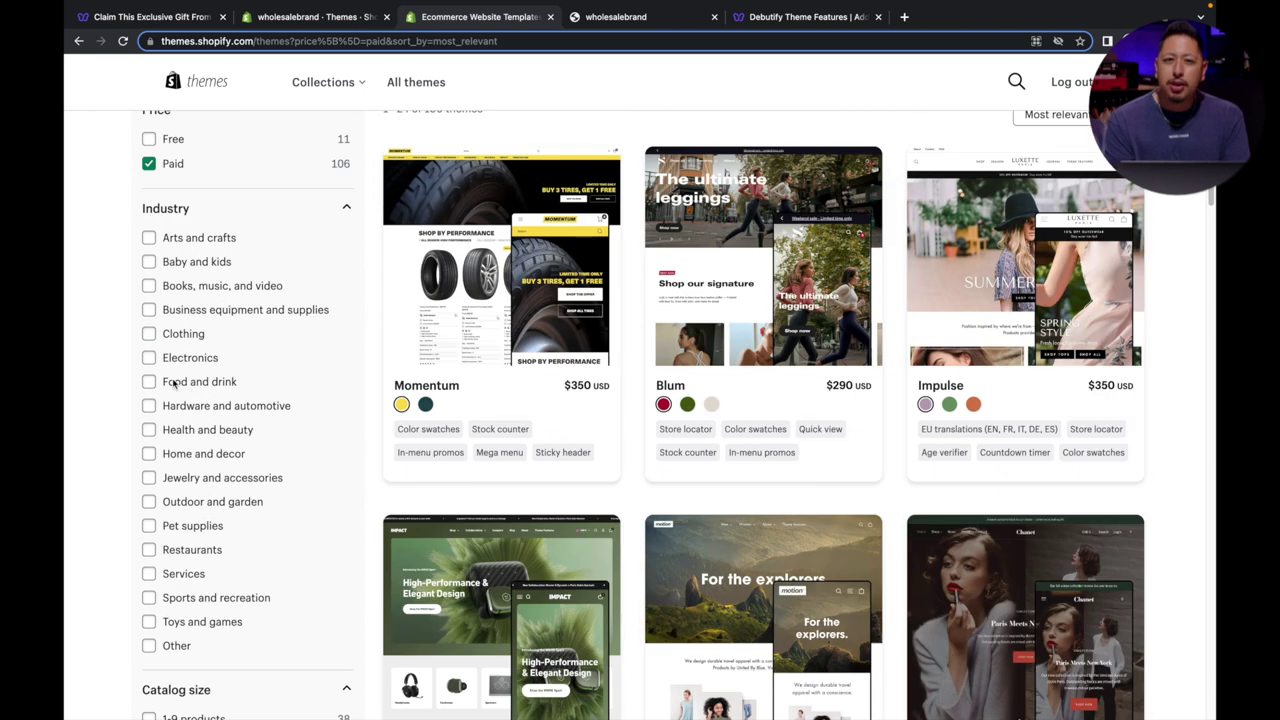
left_click(155, 523)
Step: Open the Paper theme's demo store and preview it in the mobile view, returning to the desktop view
scroll(902, 358, "down", 5)
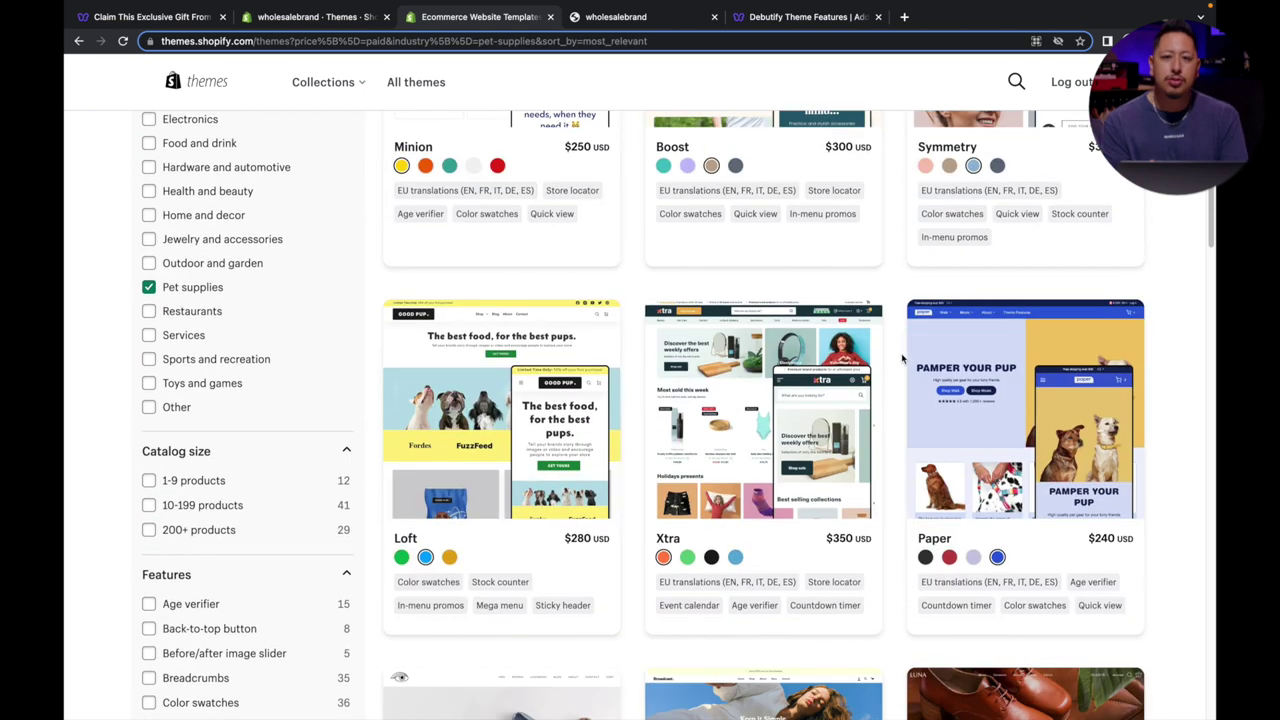
left_click(906, 392)
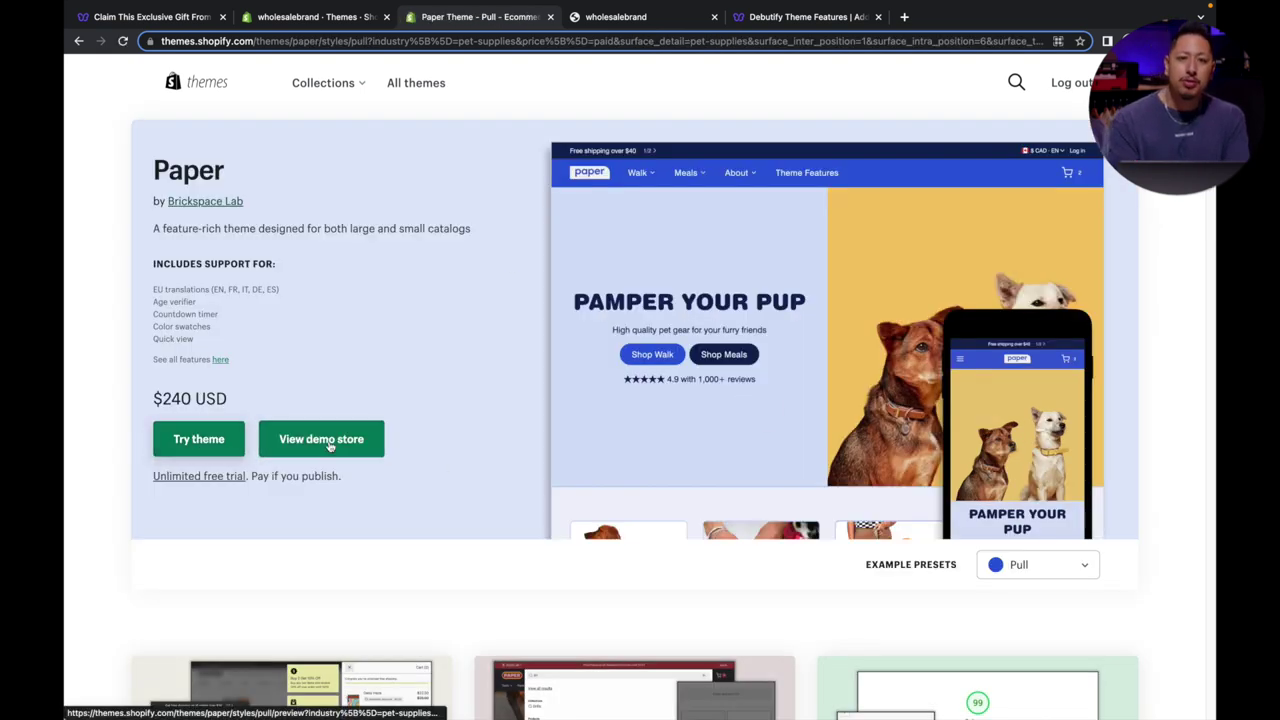
left_click(355, 447)
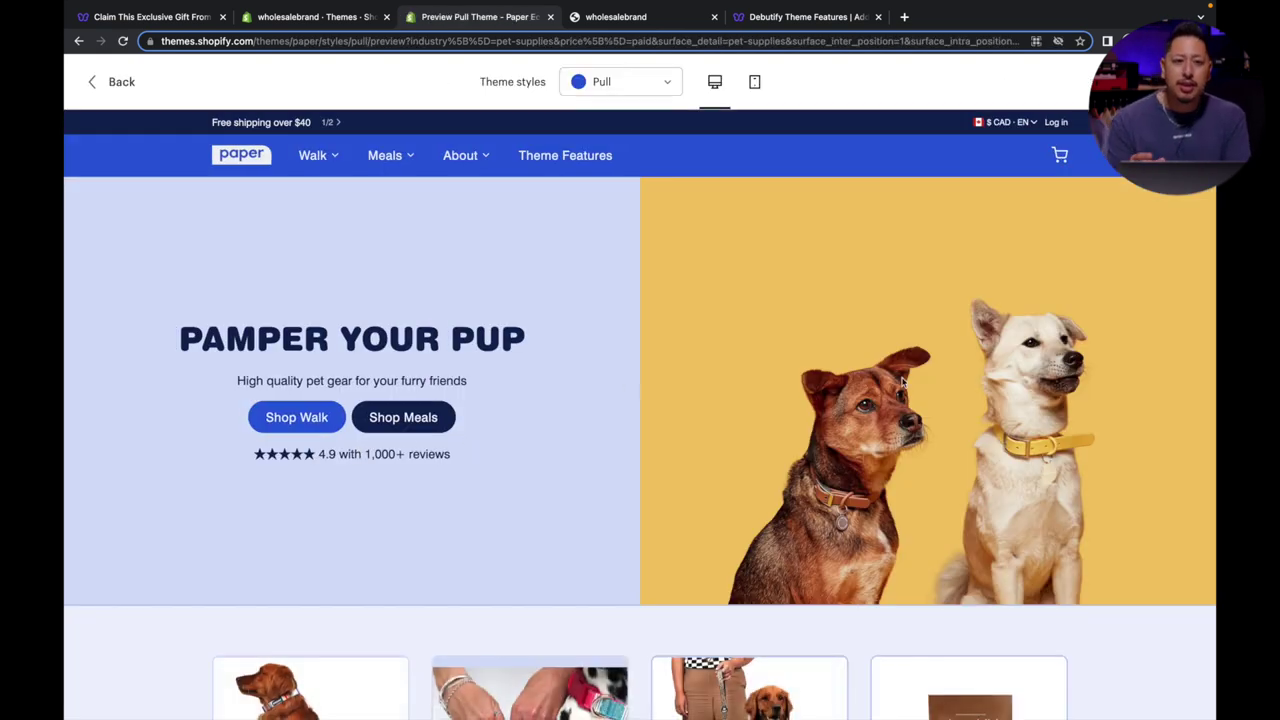
left_click(757, 82)
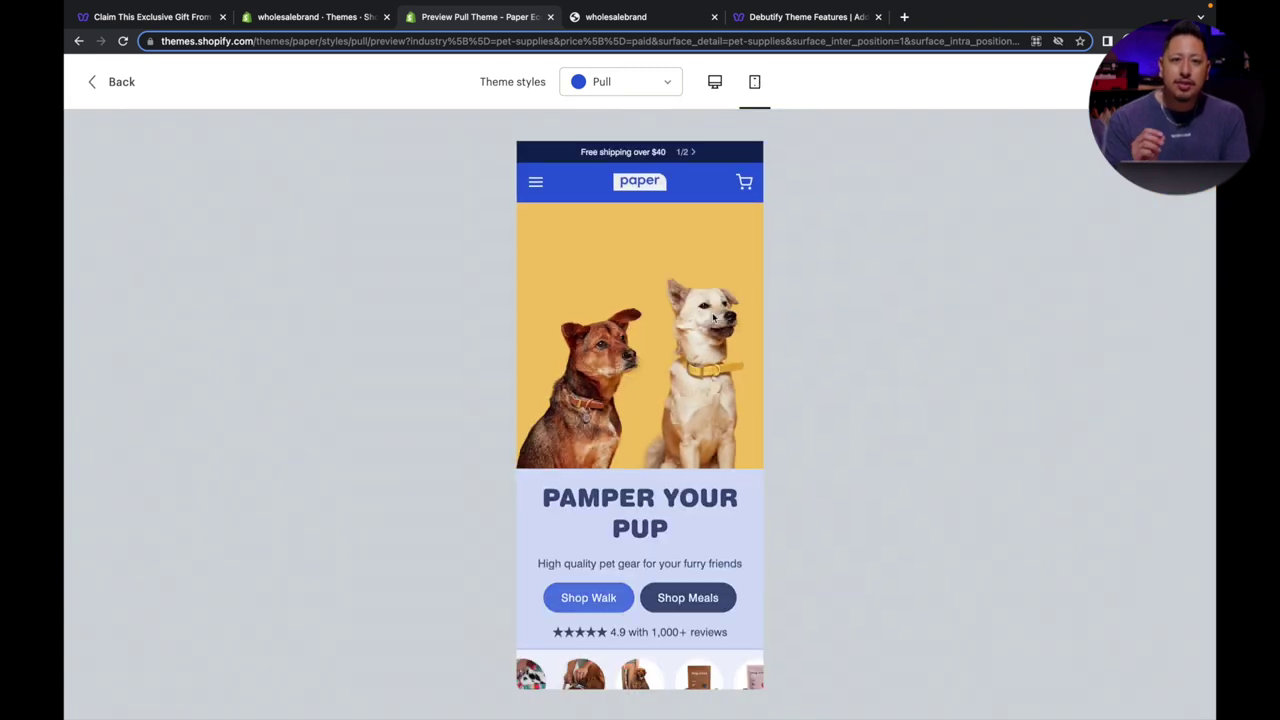
left_click(714, 81)
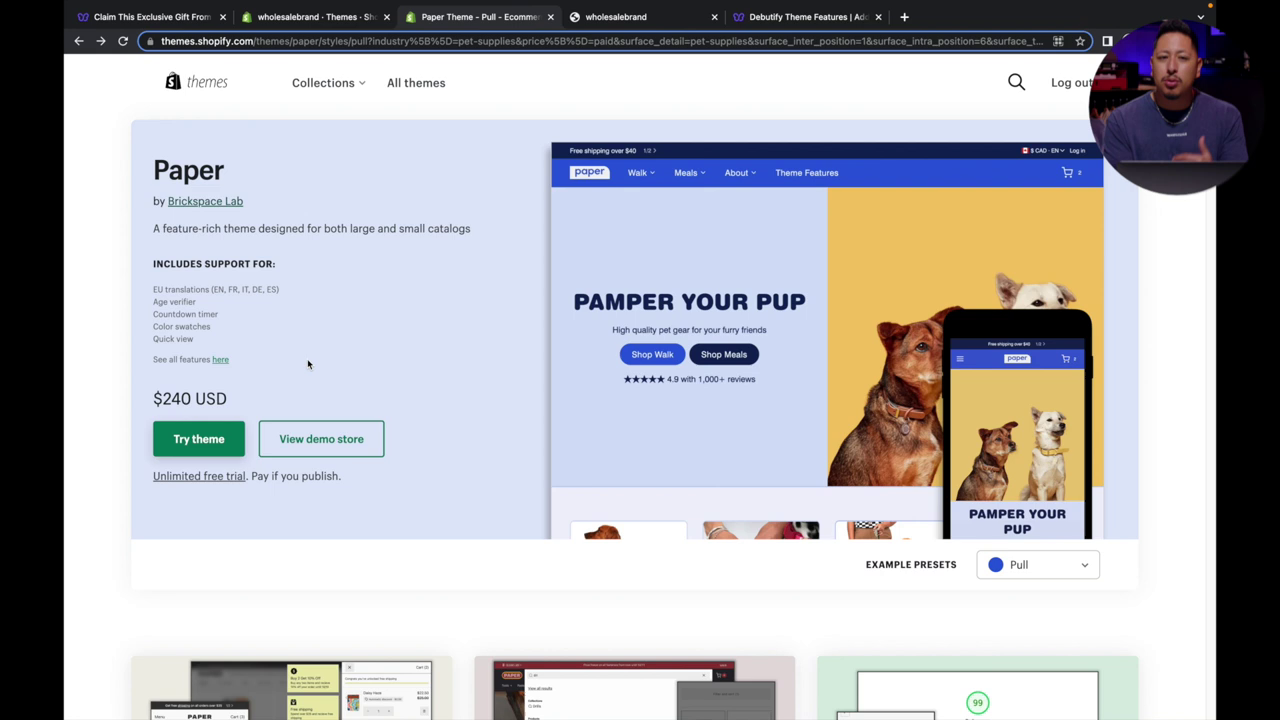
Step: Reopen the Paper theme's demo store and view its Collars collection under Walk
left_click(320, 437)
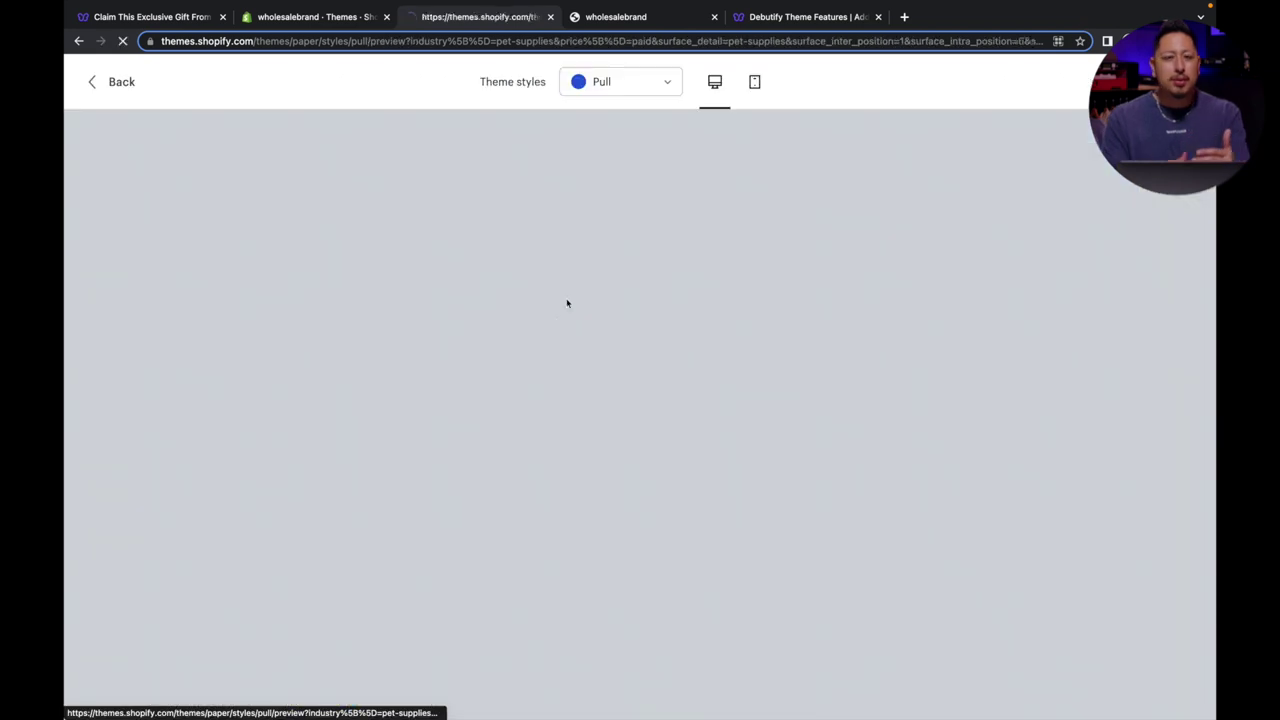
triple_click(633, 318)
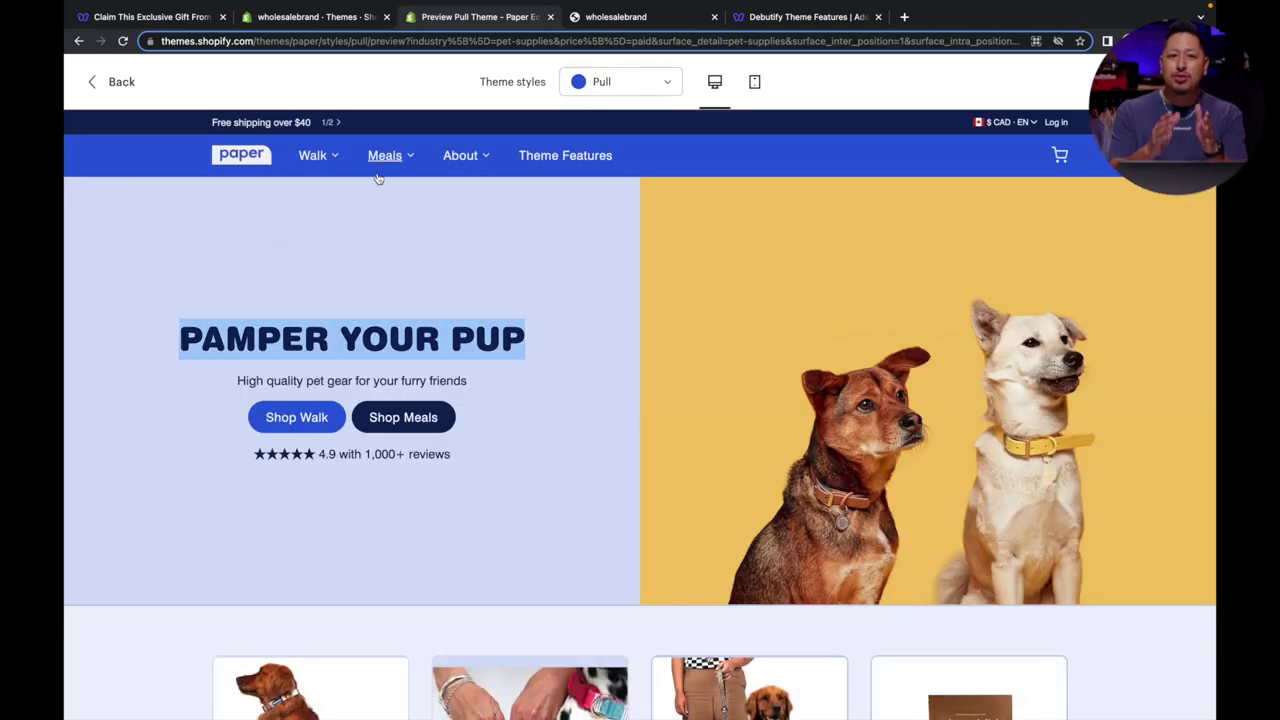
mouse_move(313, 155)
left_click(229, 240)
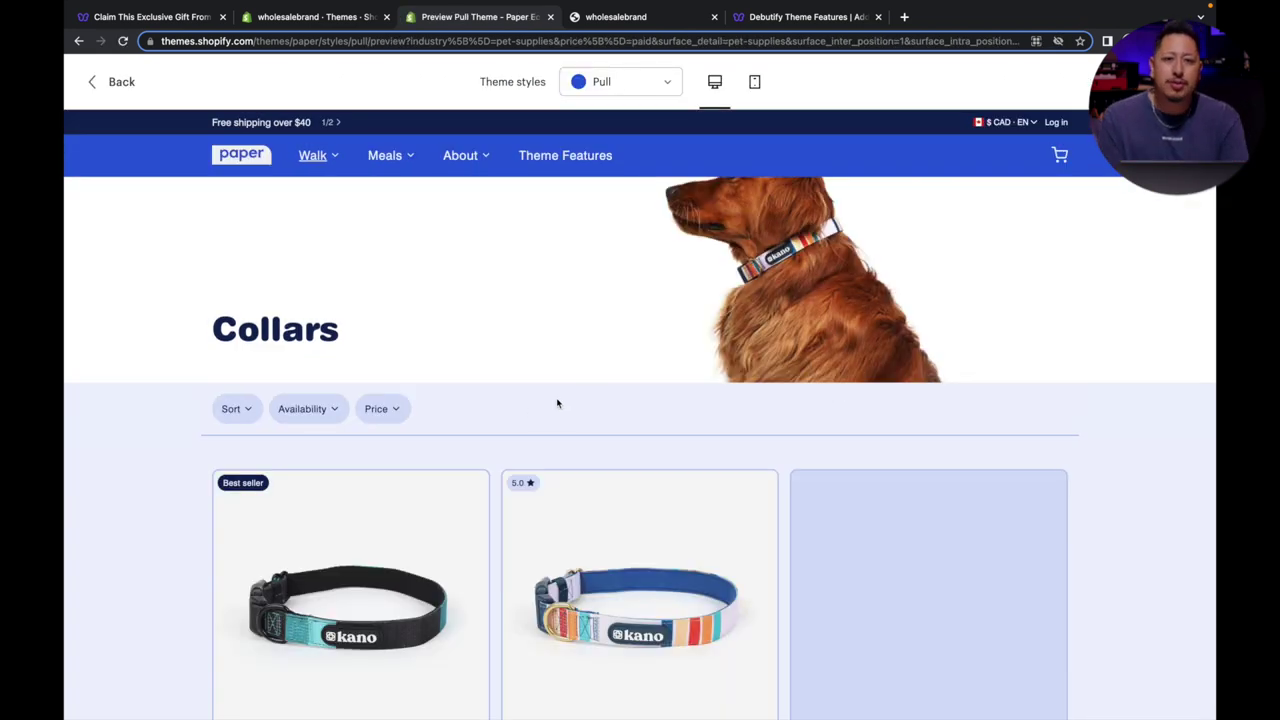
Step: Go back to the paid Pet supplies theme list and return to its industry filters
left_click(78, 41)
left_click(78, 41)
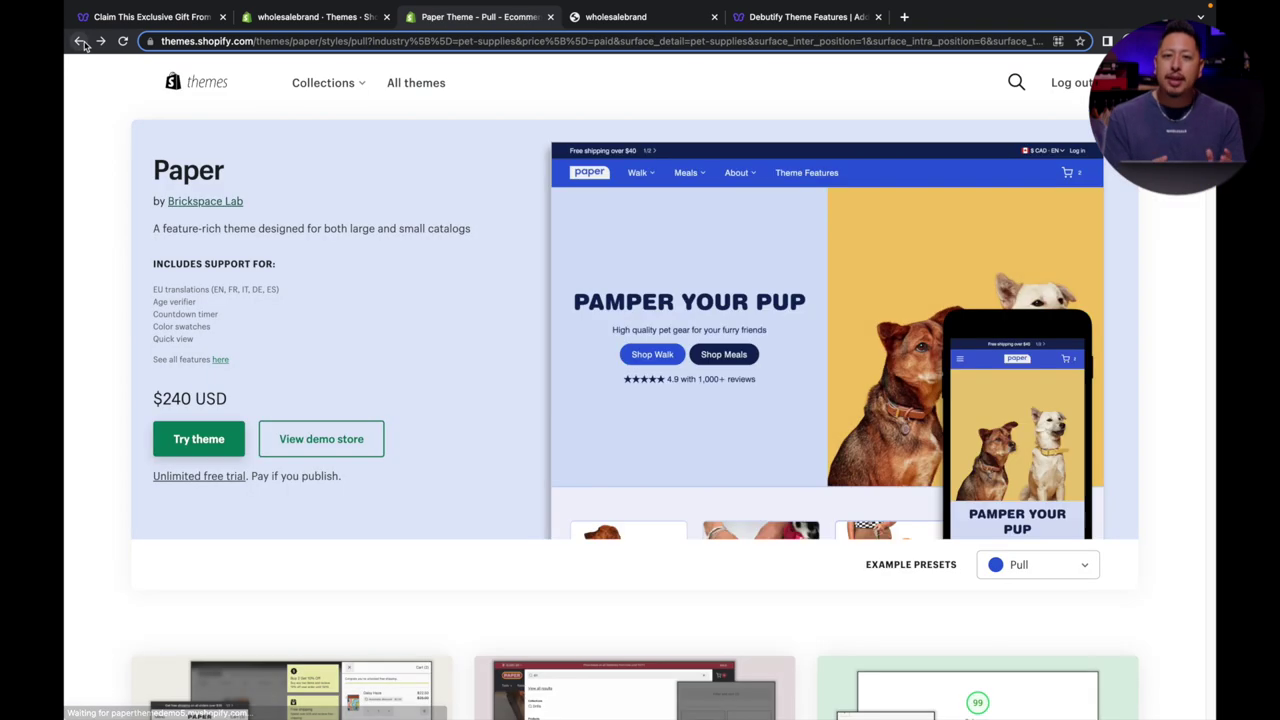
left_click(78, 41)
scroll(686, 449, "down", 5)
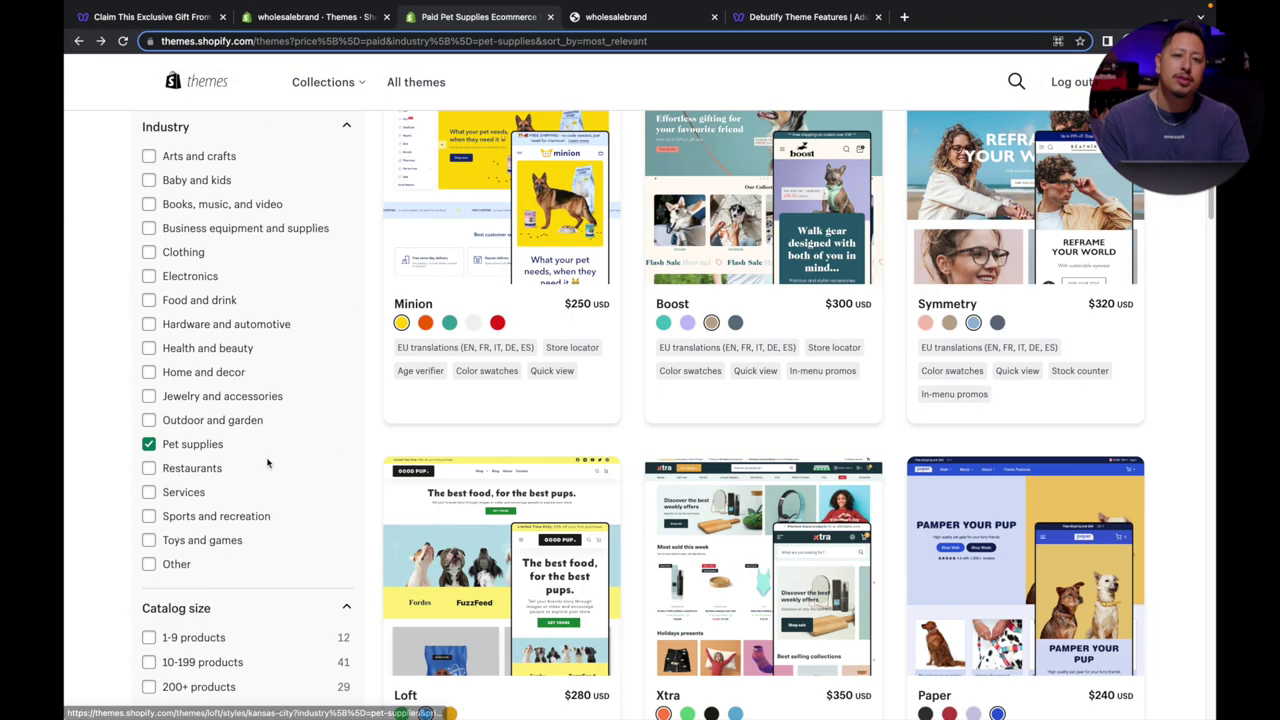
scroll(891, 322, "up", 1)
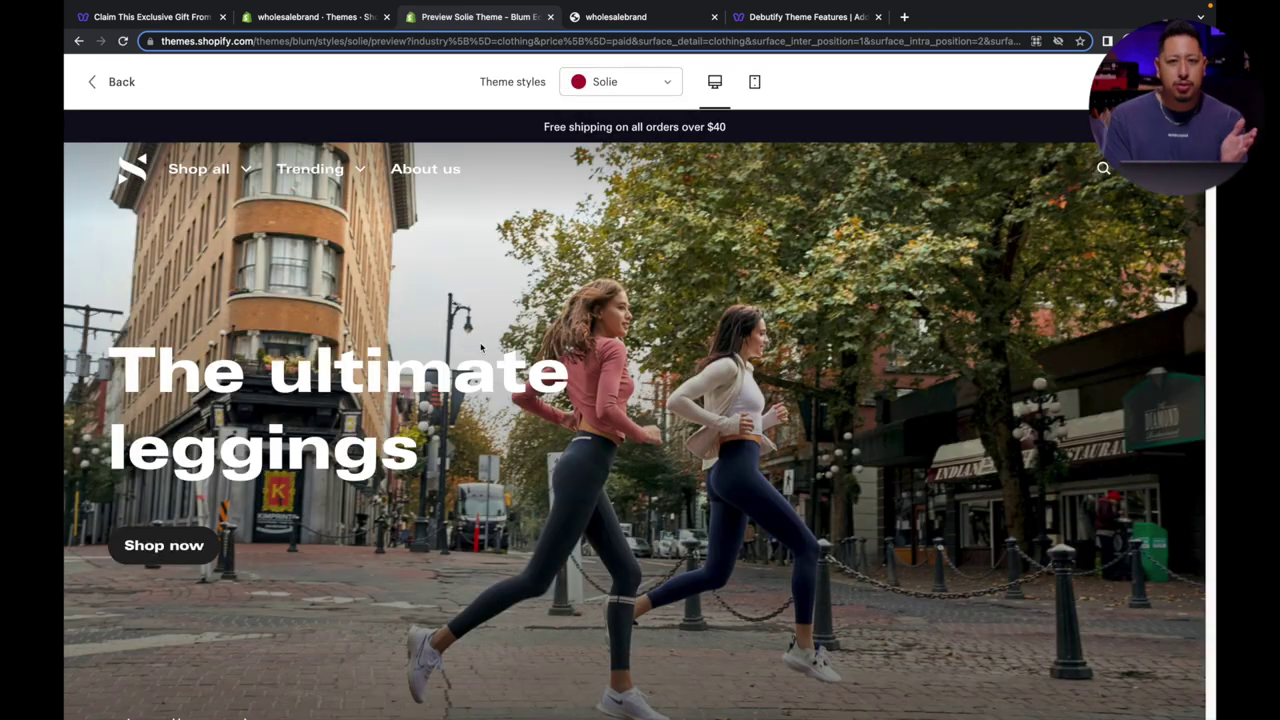
Step: Examine the home page of the Blum theme's Solie demo store below its hero banner
scroll(540, 349, "down", 10)
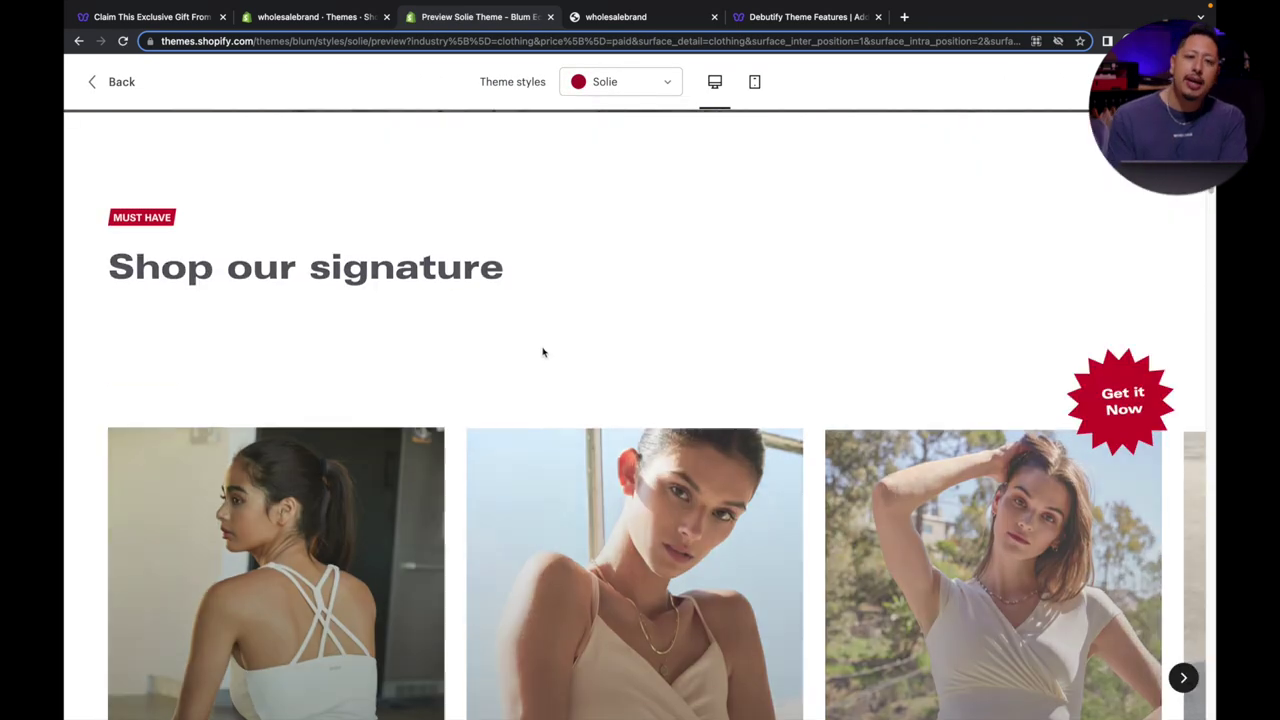
scroll(577, 447, "down", 2)
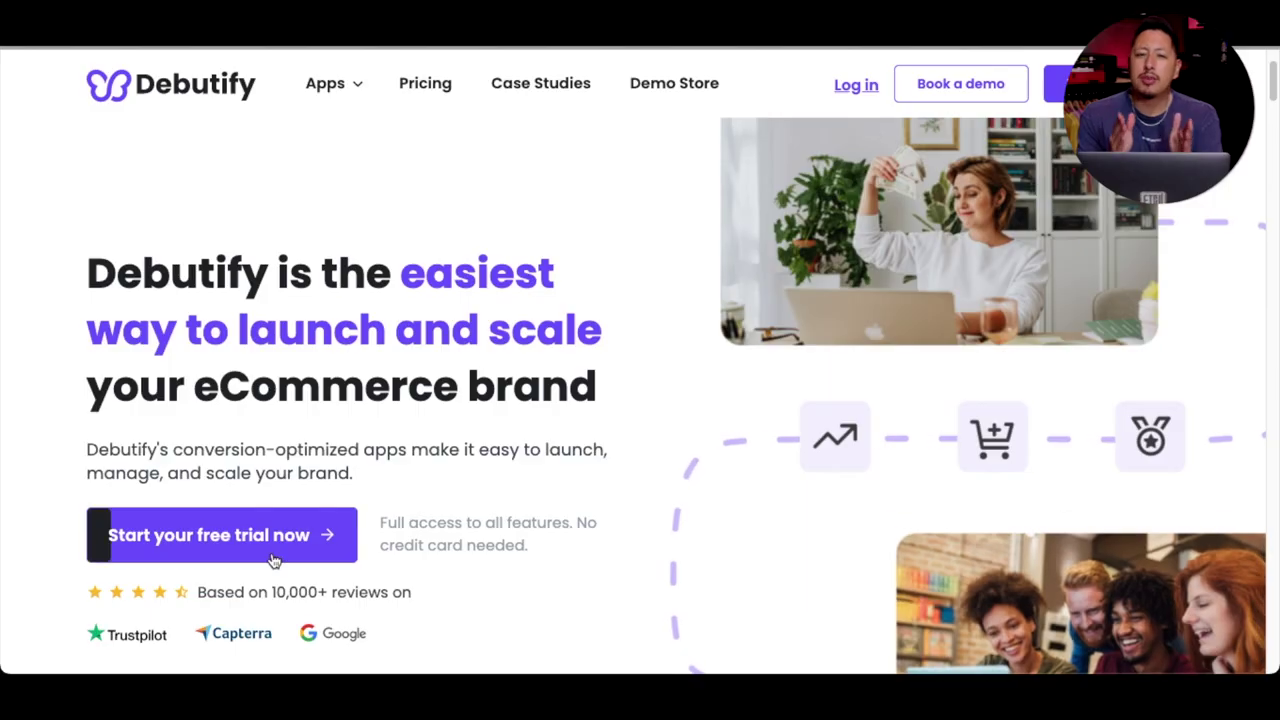
Step: Start a free trial of Debutify Theme from the Debutify site and fill in the Shopify store domain on the sign-up form
left_click(273, 560)
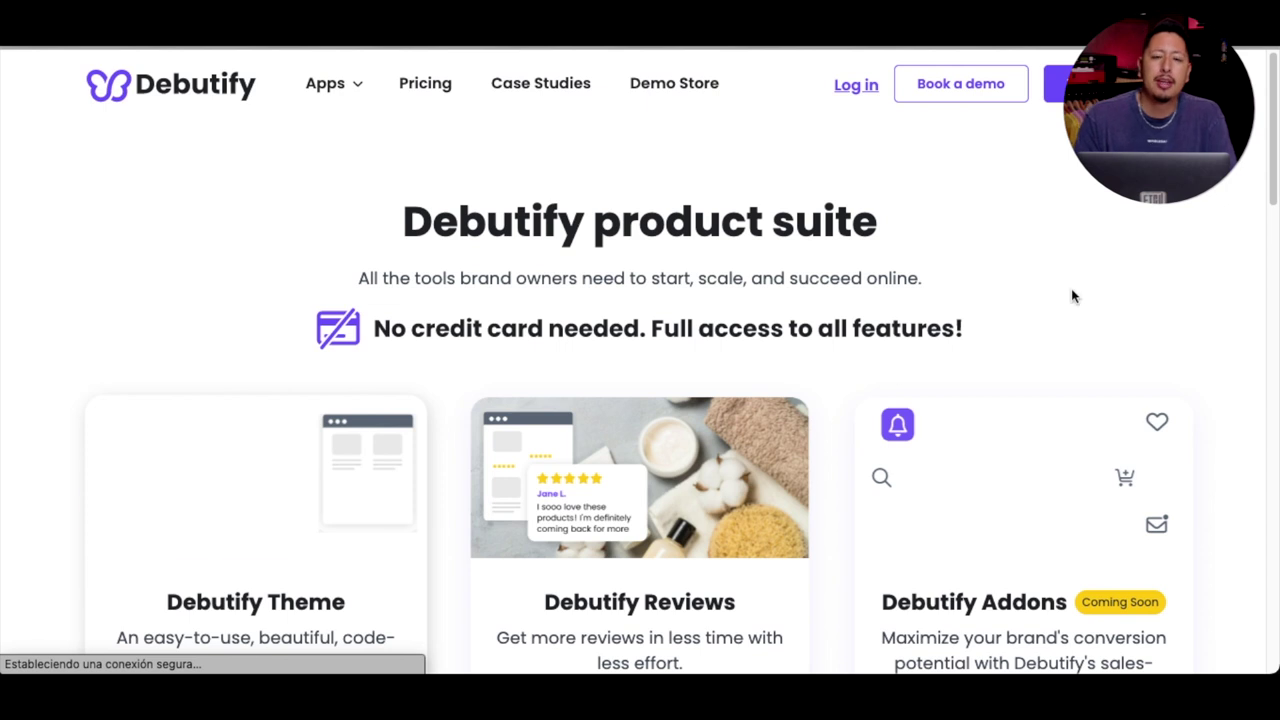
left_click_drag(1275, 168, 1272, 252)
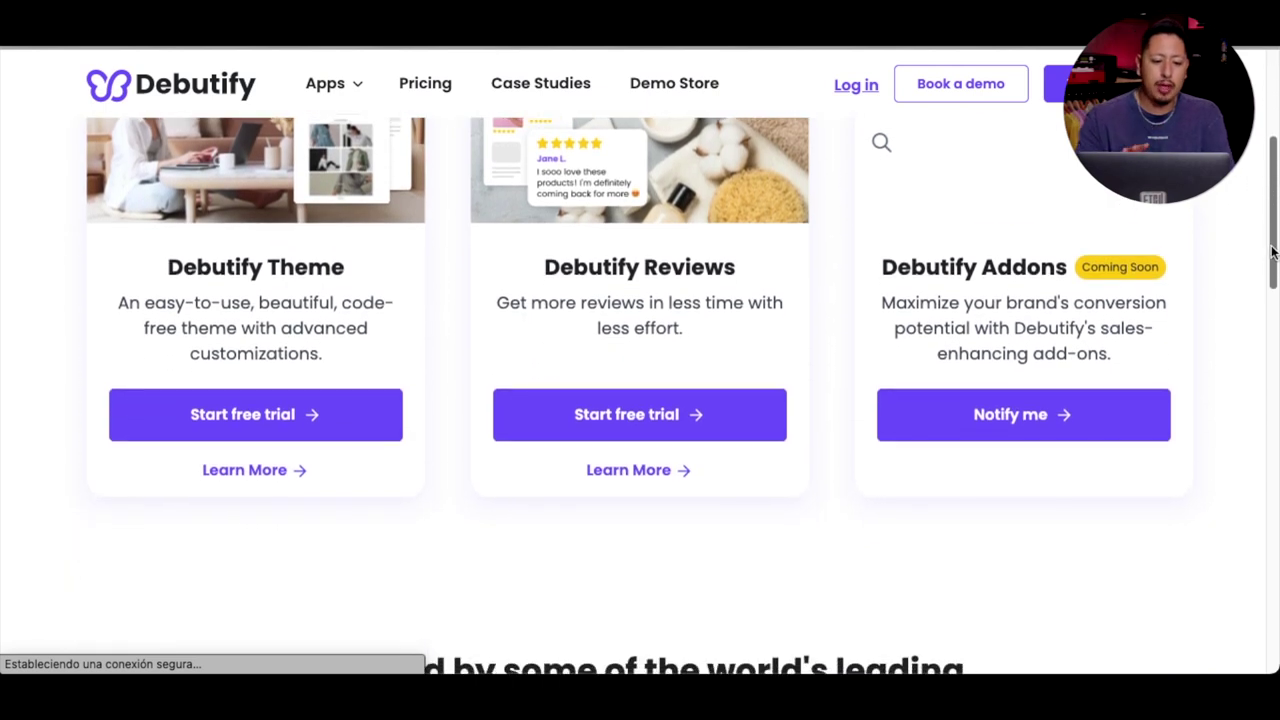
left_click(328, 410)
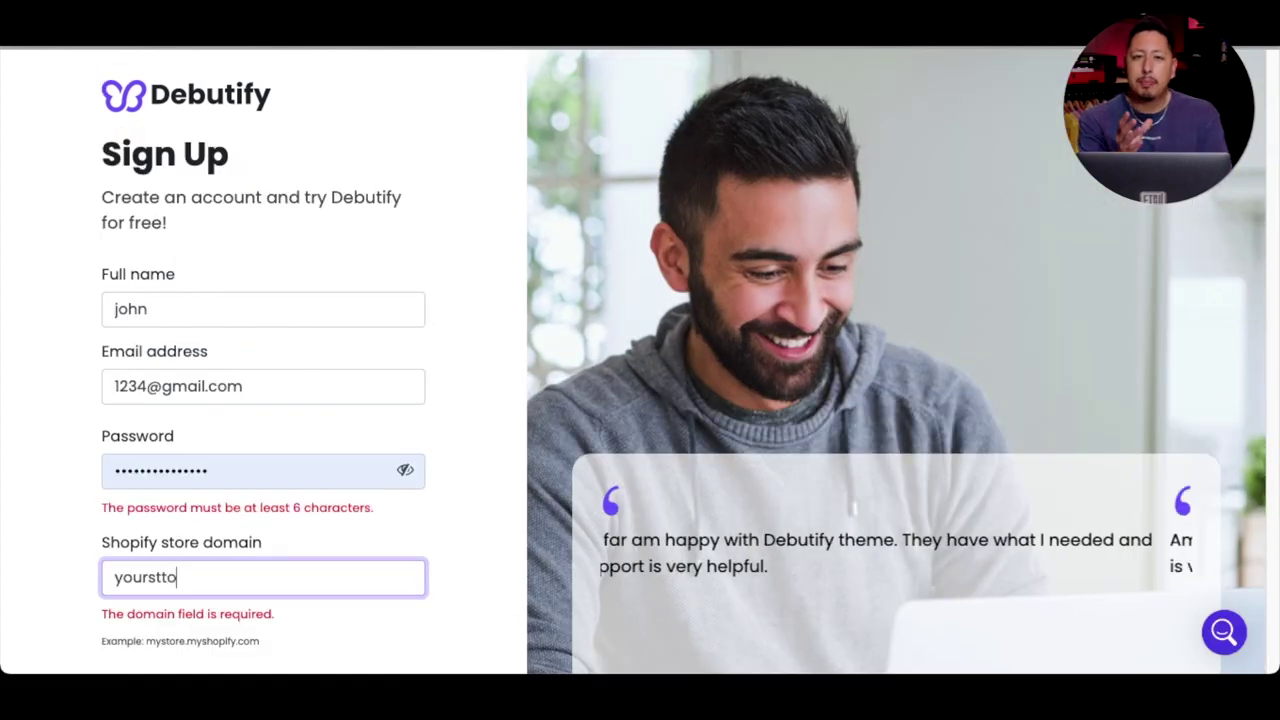
type("r")
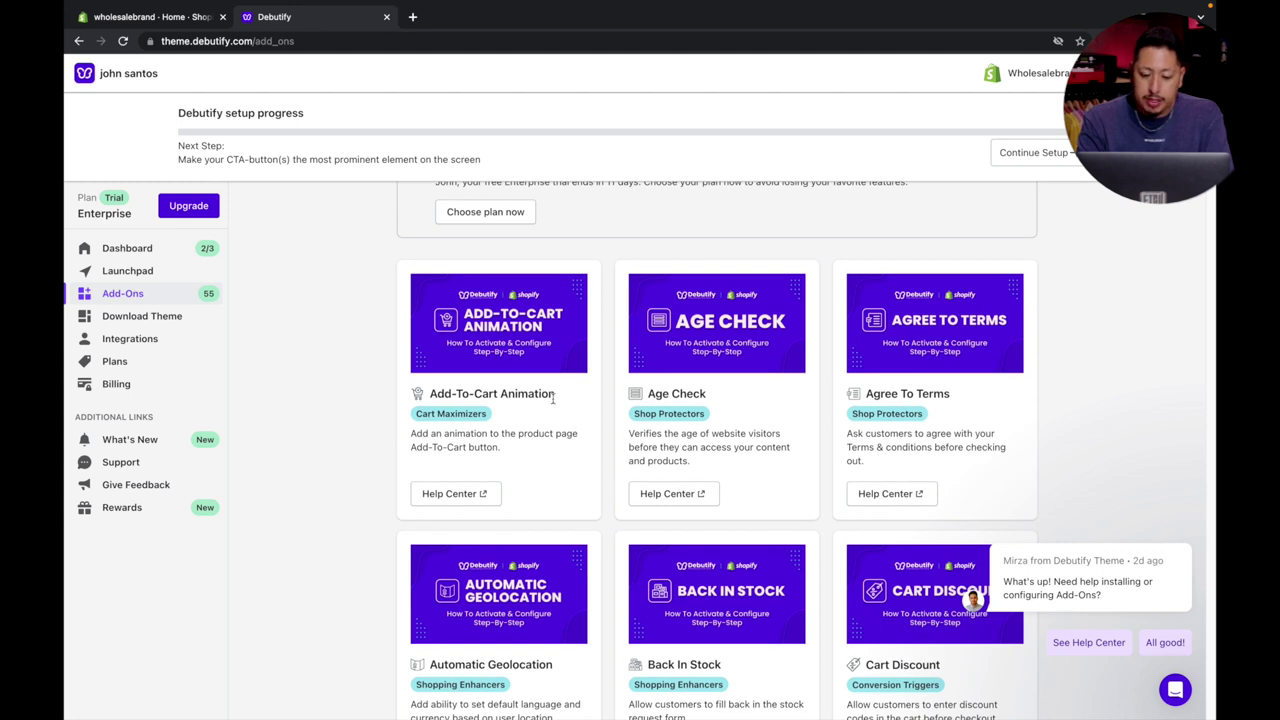
Step: Dismiss the support chat message covering the Debutify add-ons list
scroll(553, 398, "down", 5)
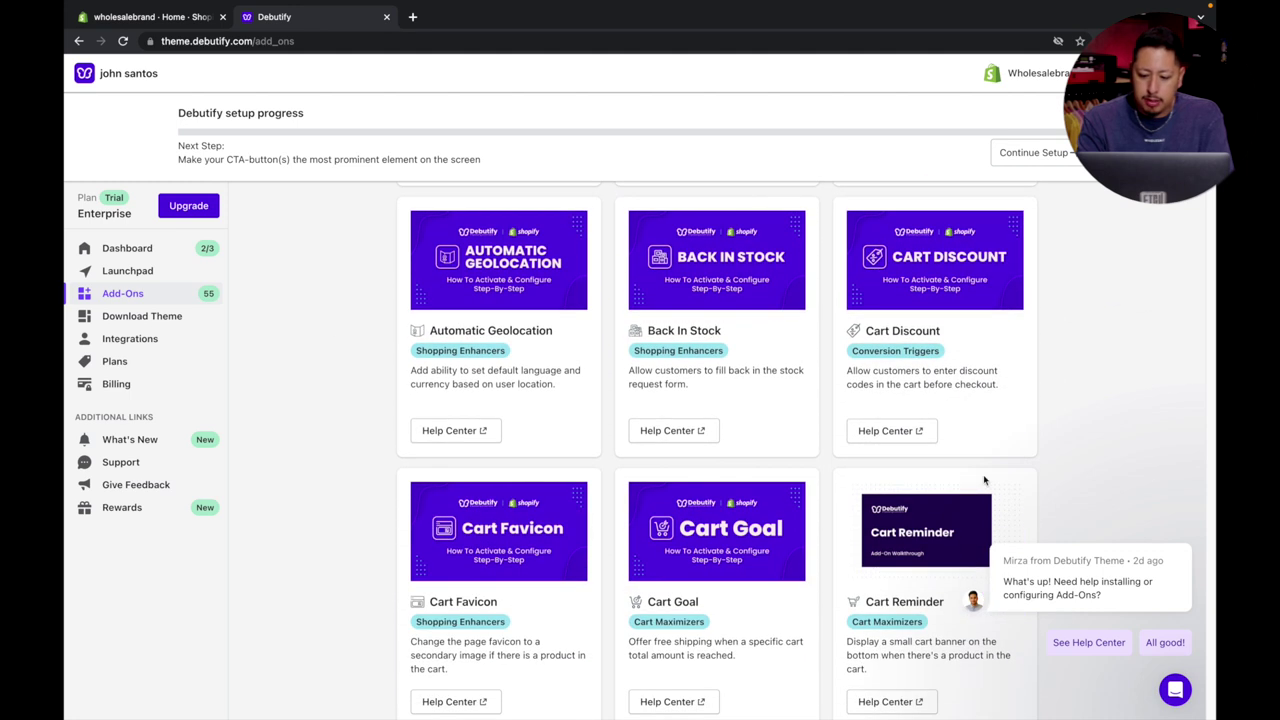
mouse_move(1025, 543)
left_click(1187, 543)
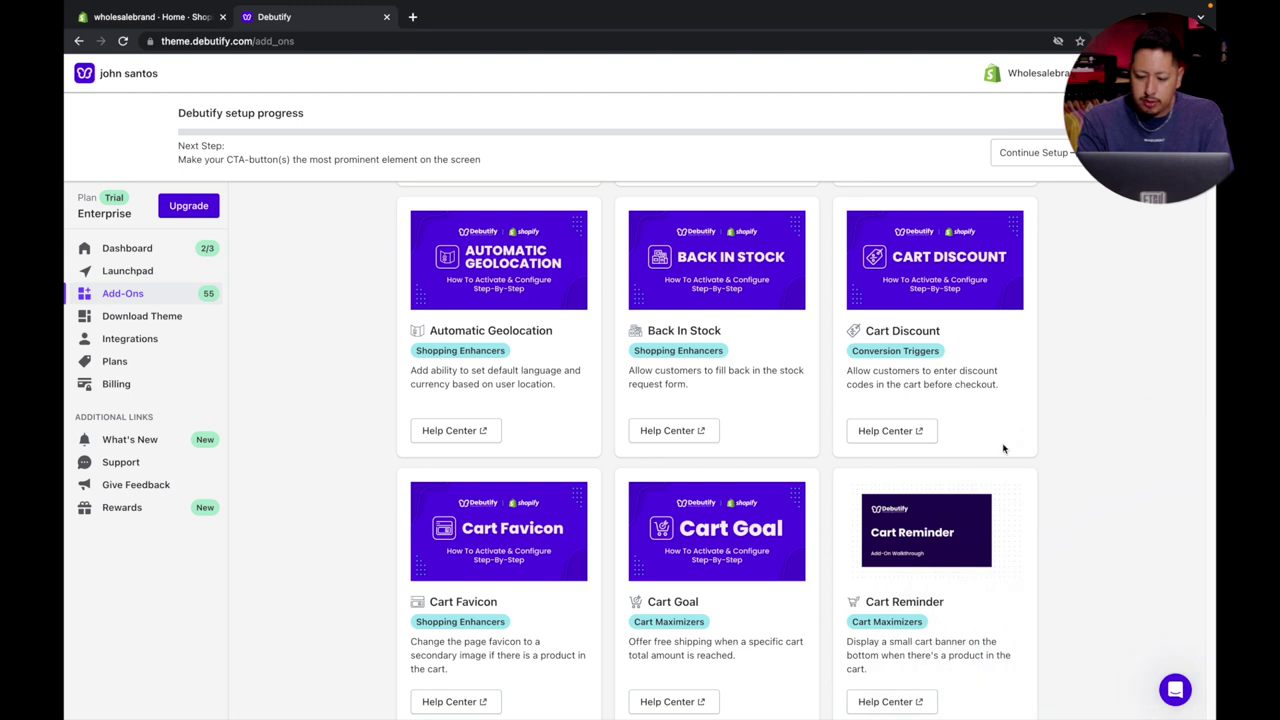
Step: Look through the Debutify add-ons for FAQ and play its walkthrough video, skipping ahead to 0:12
scroll(1003, 447, "down", 6)
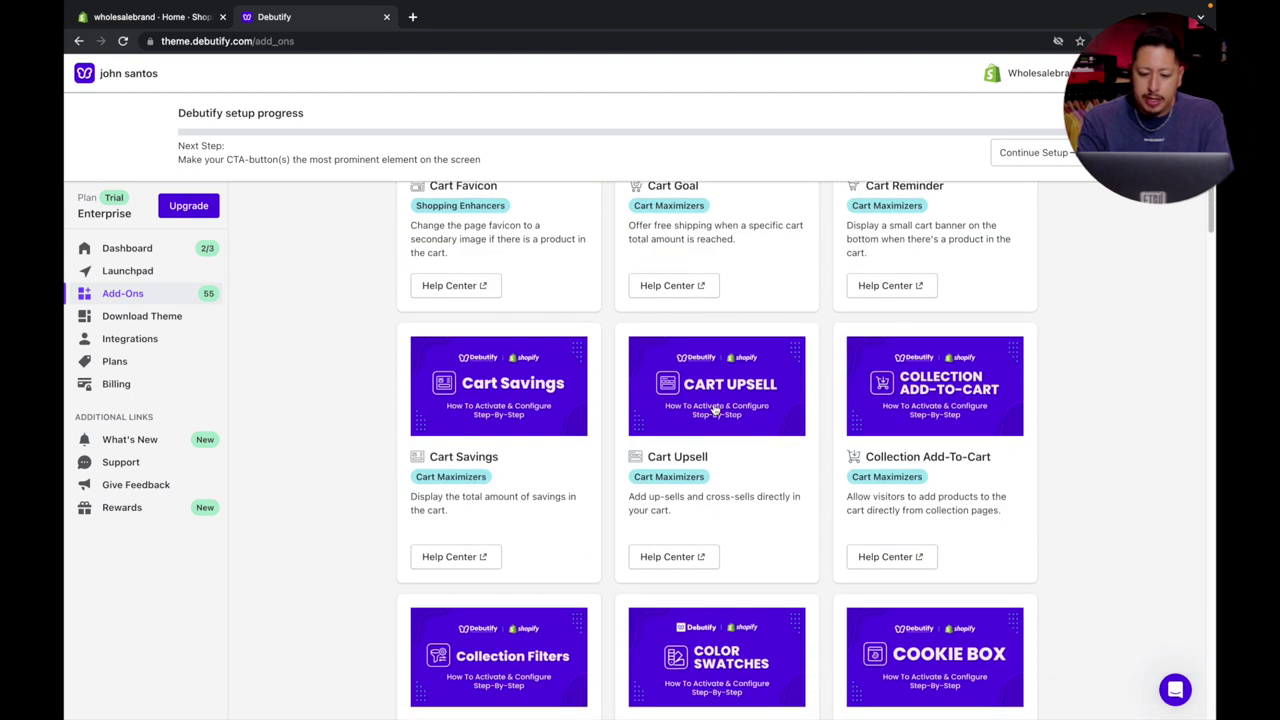
scroll(559, 401, "down", 3)
scroll(559, 401, "up", 4)
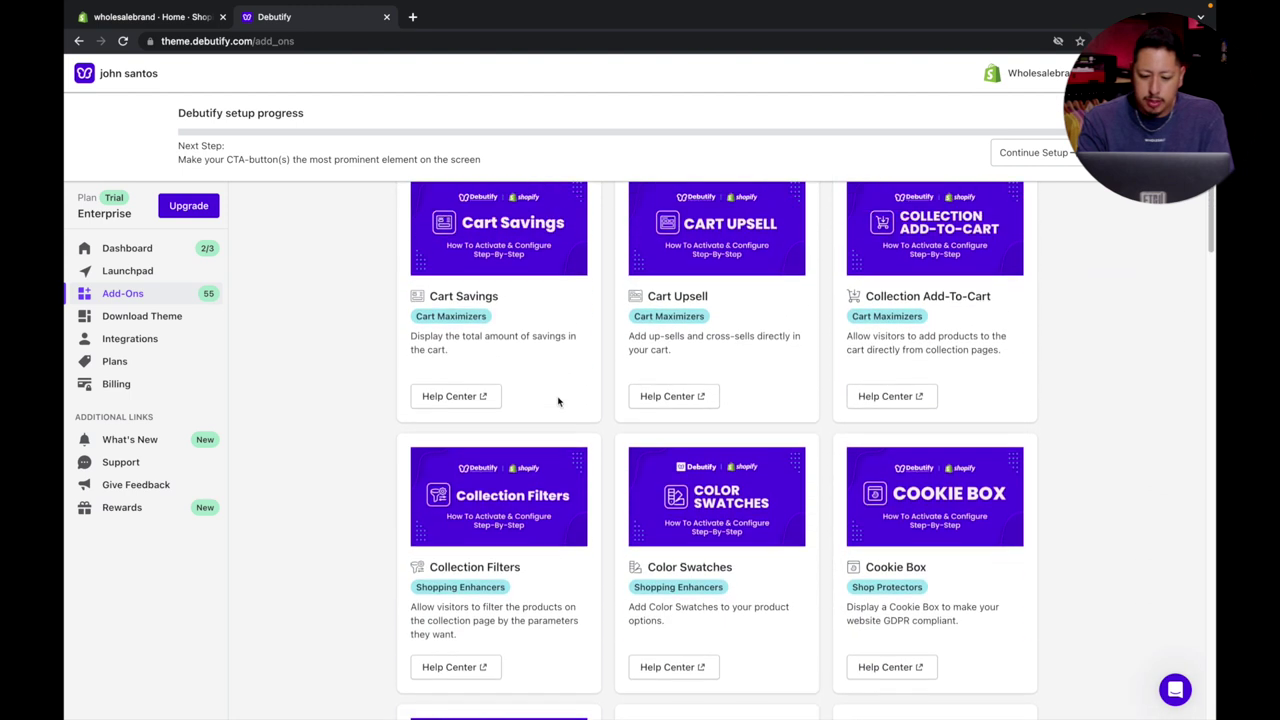
scroll(559, 401, "up", 4)
scroll(559, 401, "down", 10)
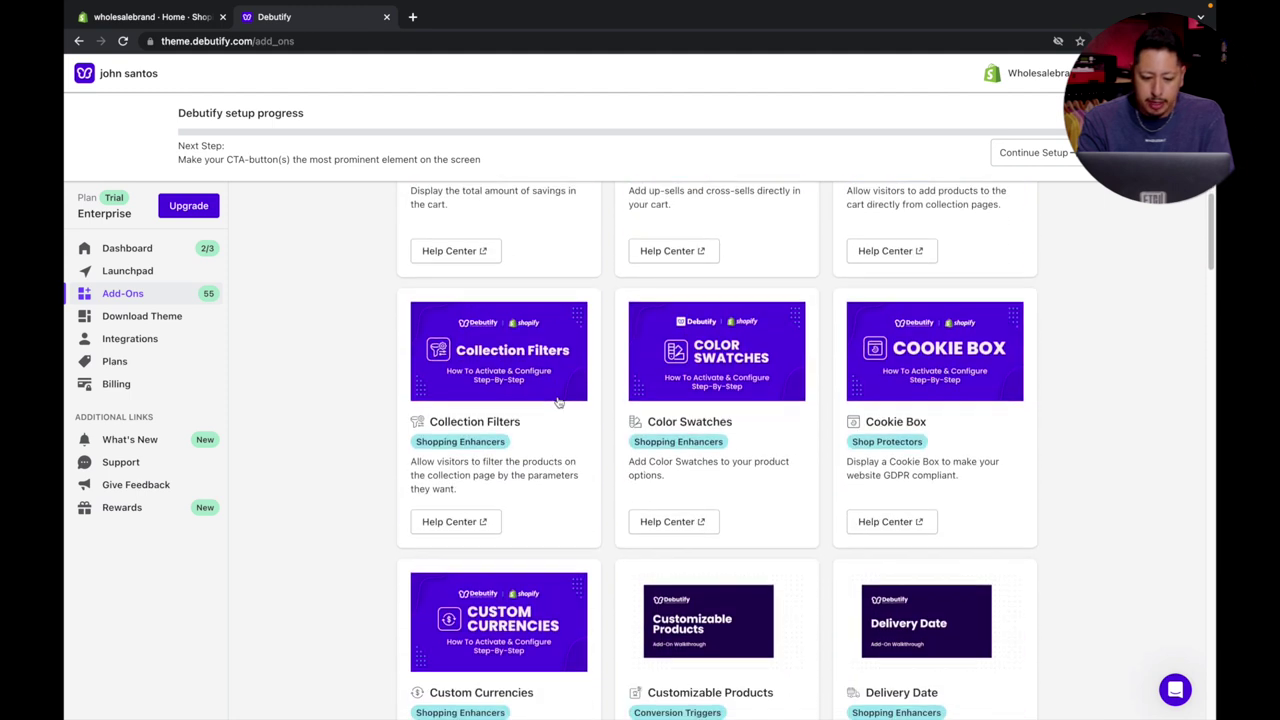
scroll(559, 401, "down", 6)
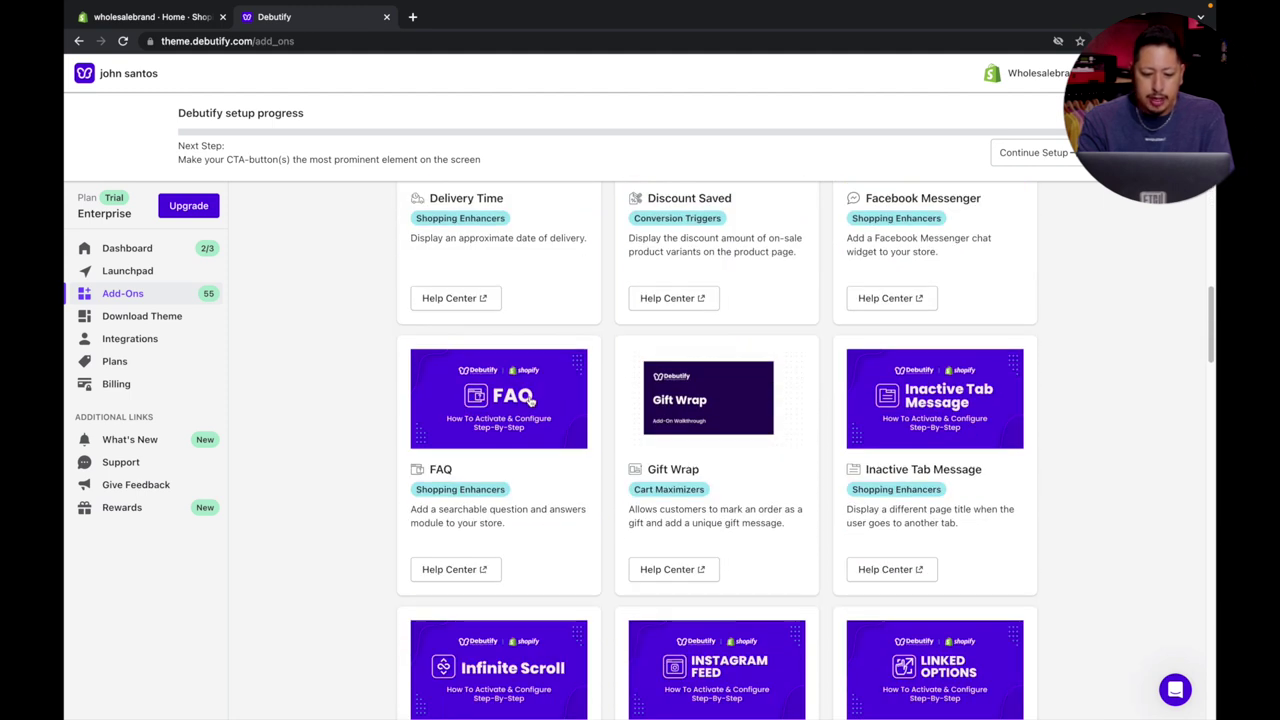
left_click(558, 406)
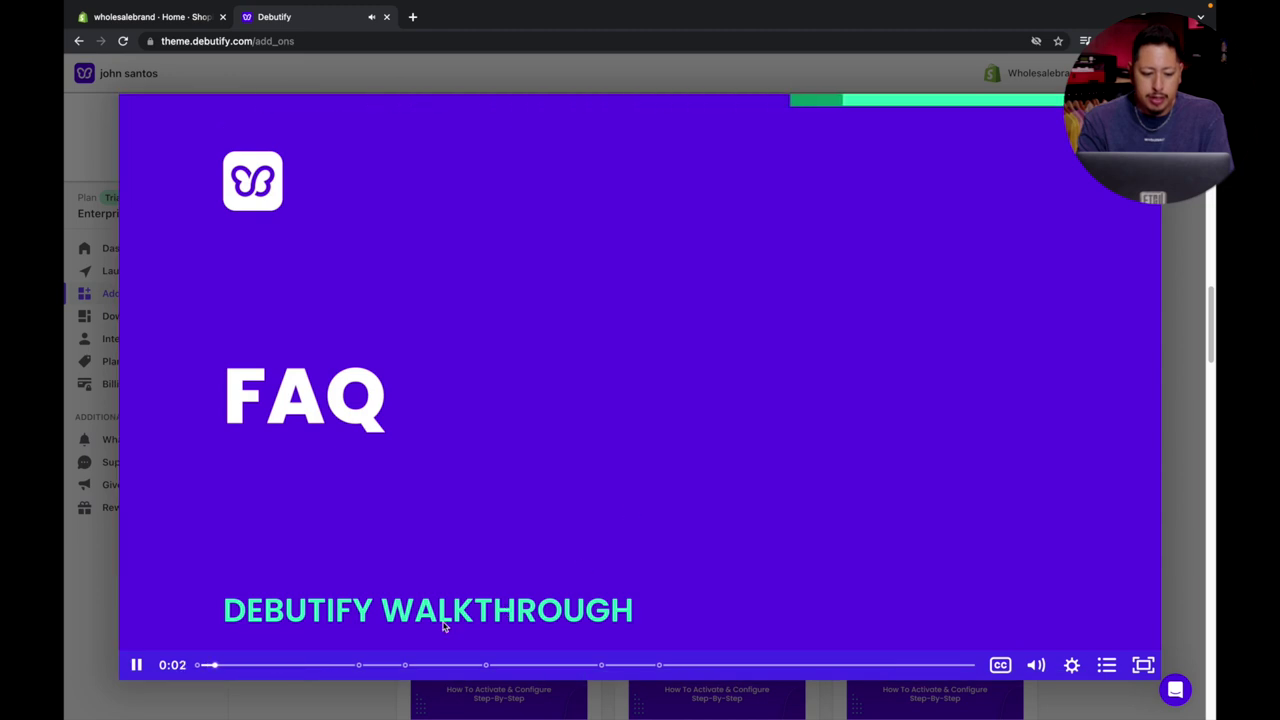
left_click(275, 667)
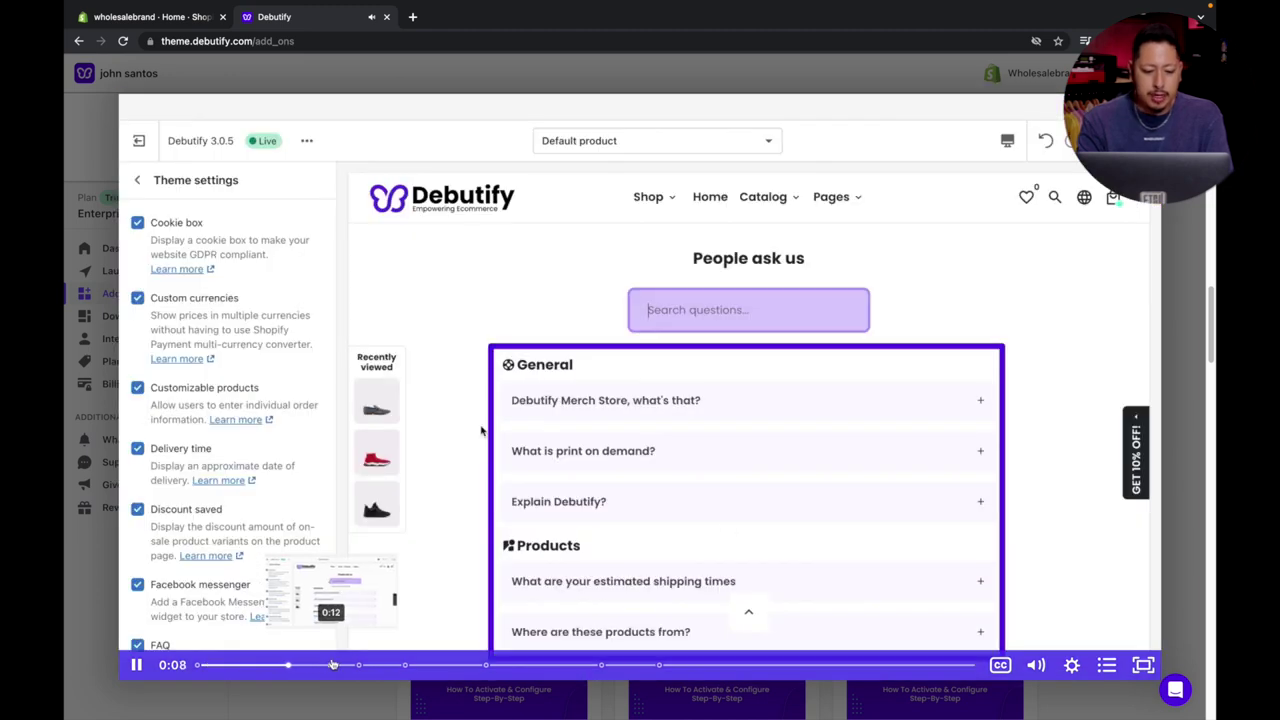
left_click(332, 665)
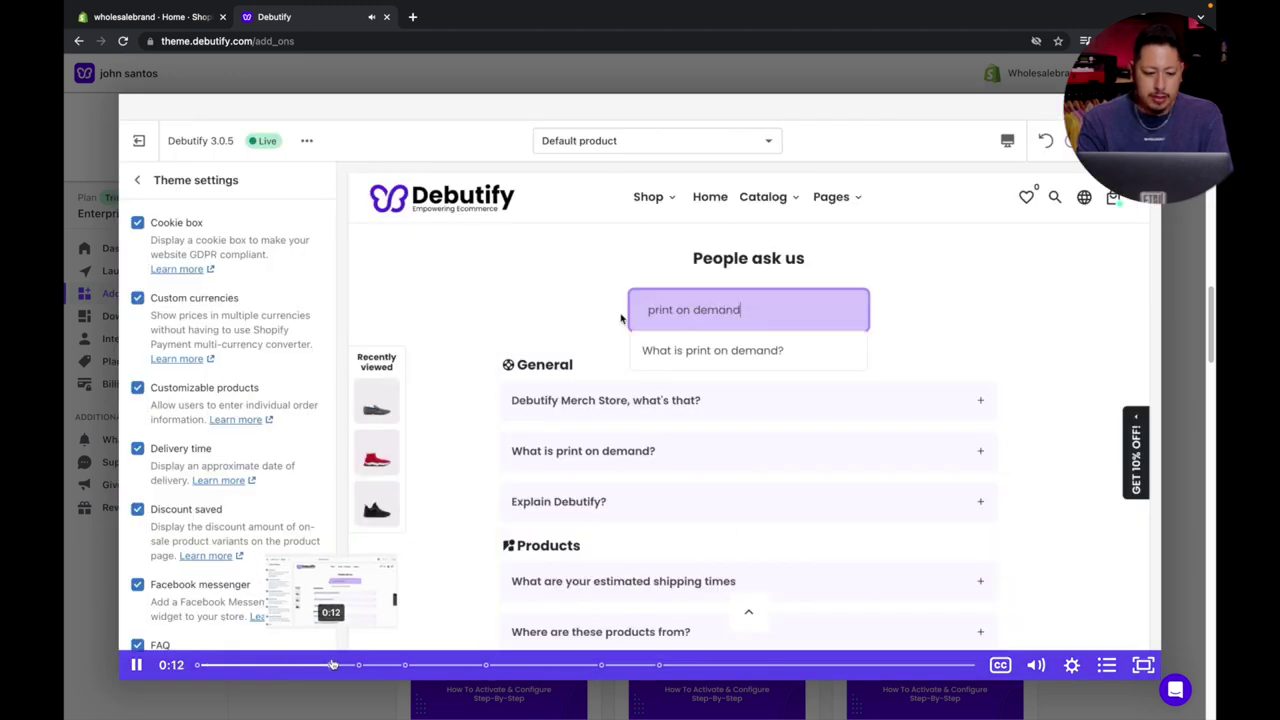
Step: Skip ahead through the FAQ add-on walkthrough video to the banner text settings at 0:44 and close the video
left_click(451, 665)
left_click_drag(455, 665, 677, 665)
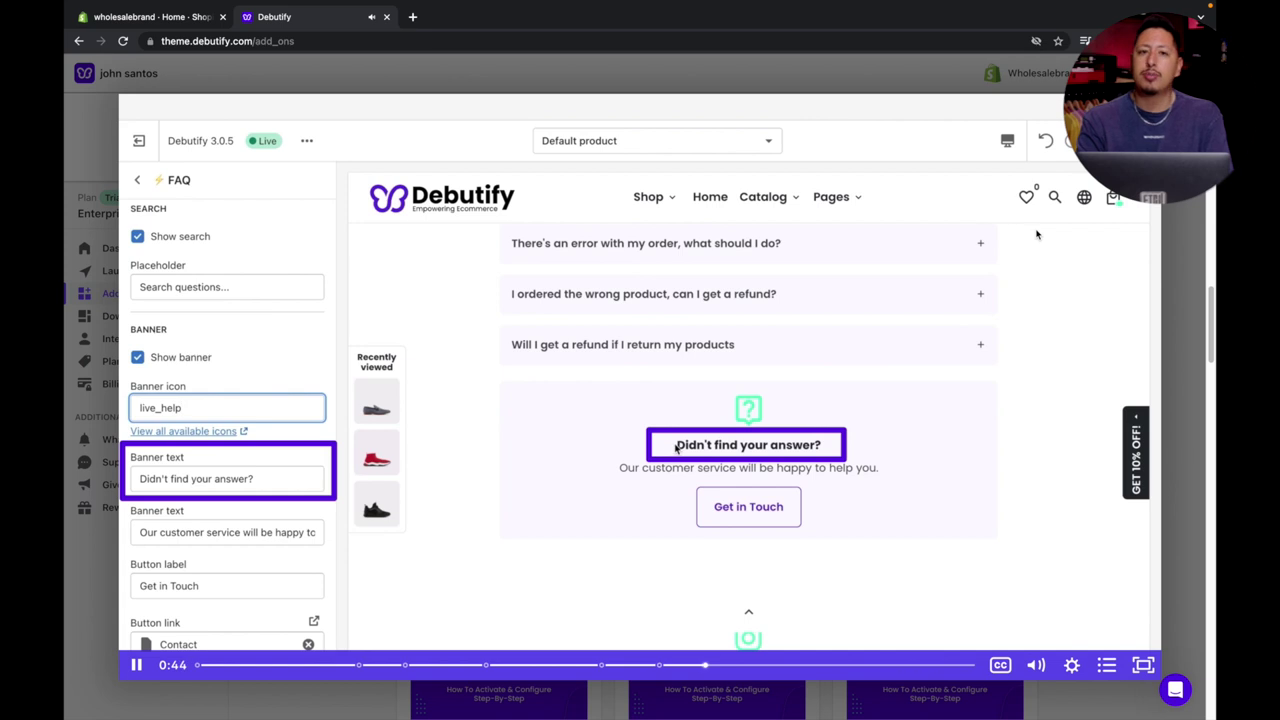
key("Escape")
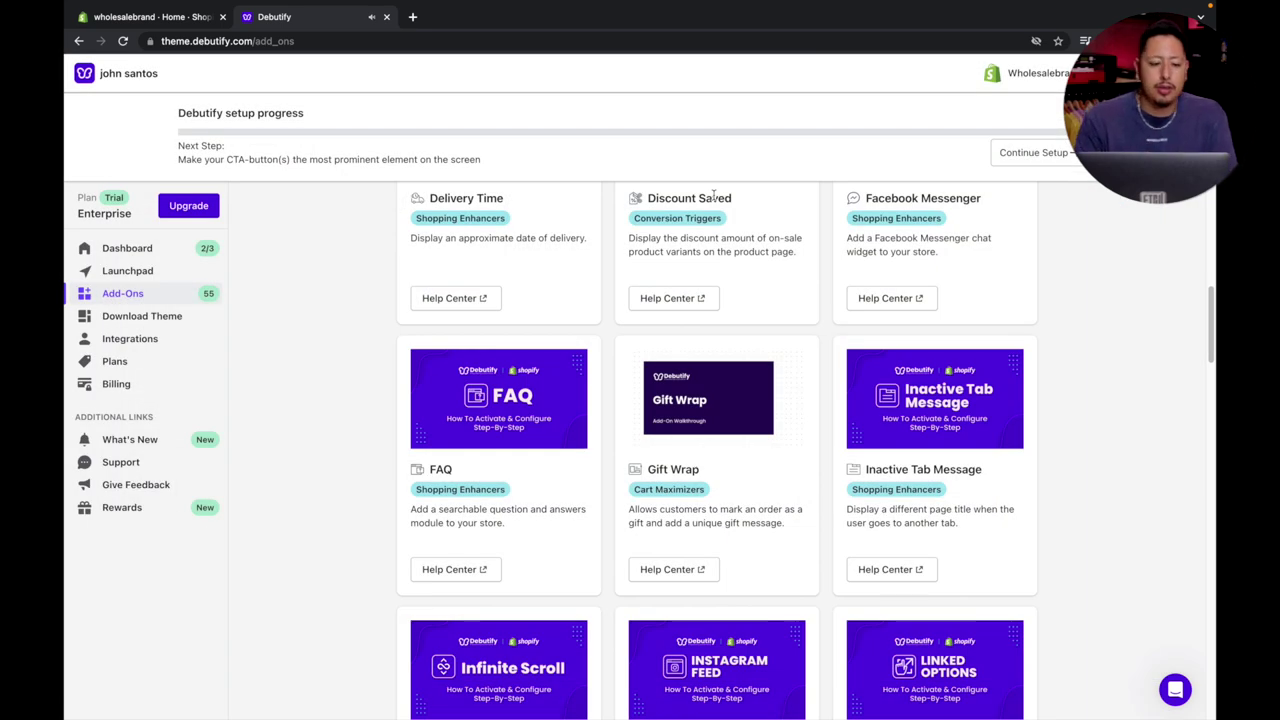
Step: Examine the Debutify Launchpad and its optimization guides for the product page, cart/drawer and store navigation
left_click(153, 279)
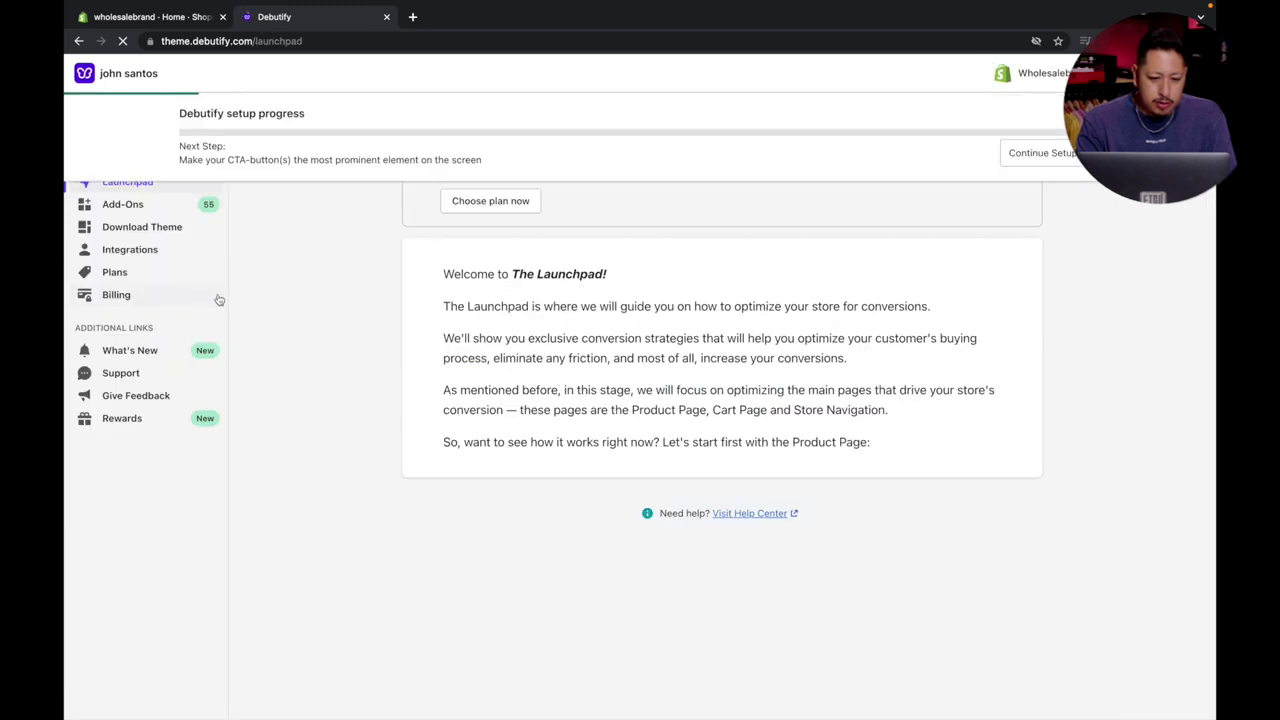
scroll(367, 418, "down", 4)
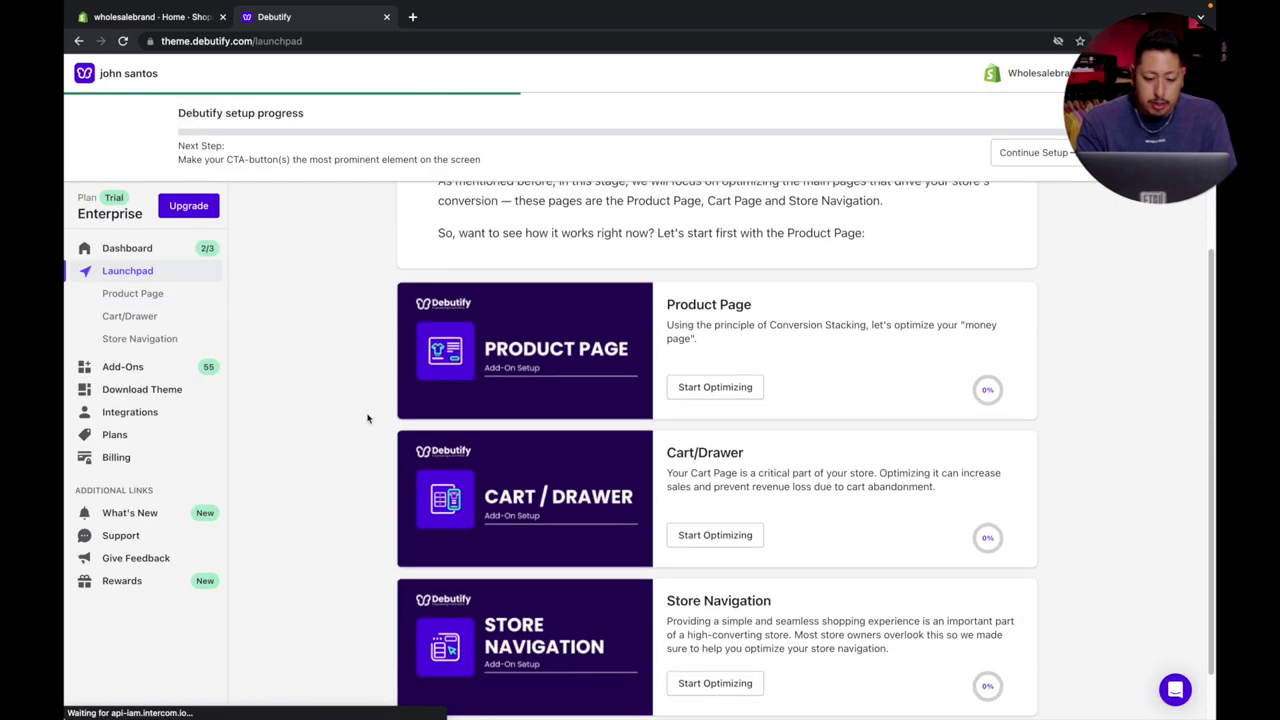
scroll(838, 347, "down", 1)
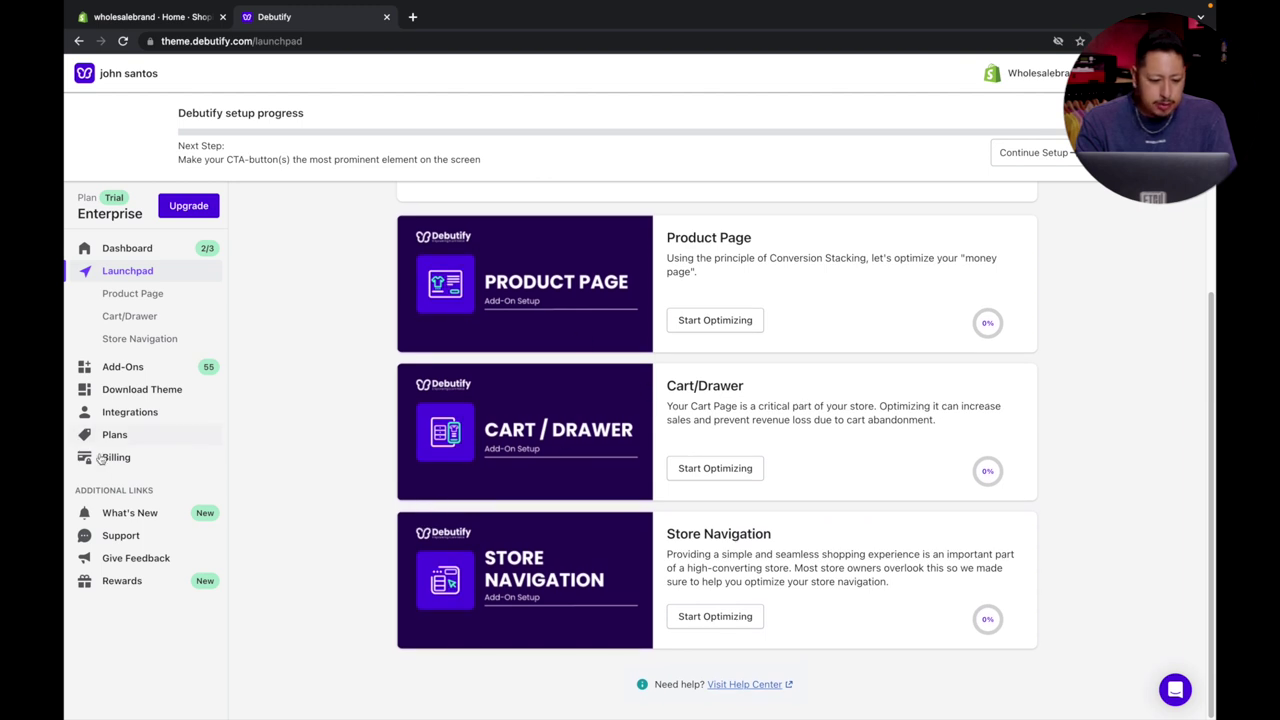
Step: Look through the partner apps offered on Debutify's Integrations page
left_click(153, 412)
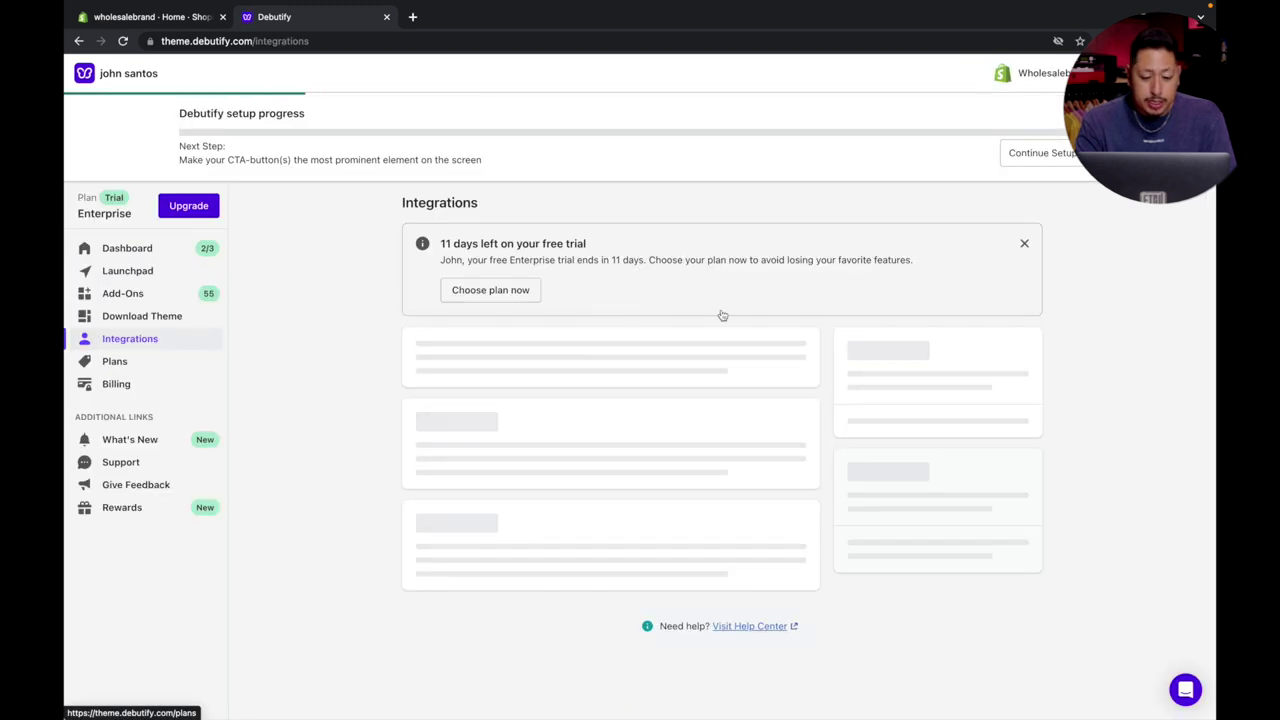
scroll(884, 323, "down", 5)
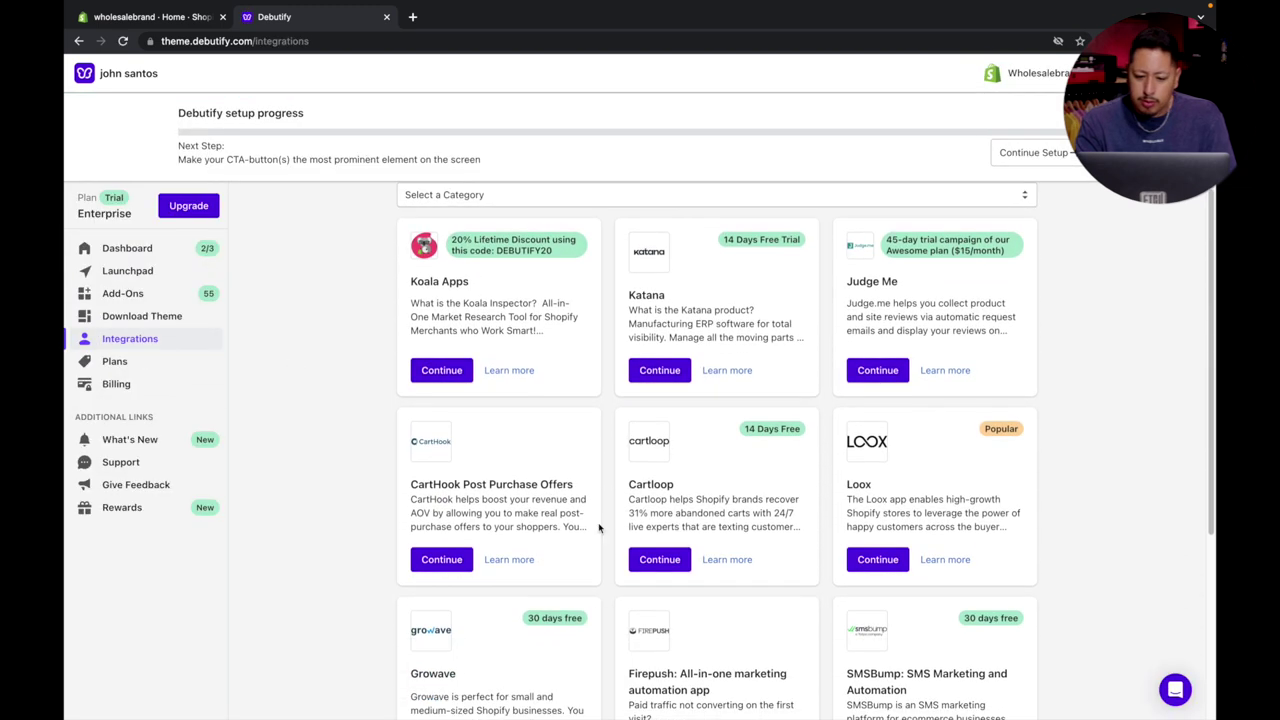
scroll(600, 528, "down", 4)
scroll(534, 568, "down", 1)
scroll(534, 568, "up", 7)
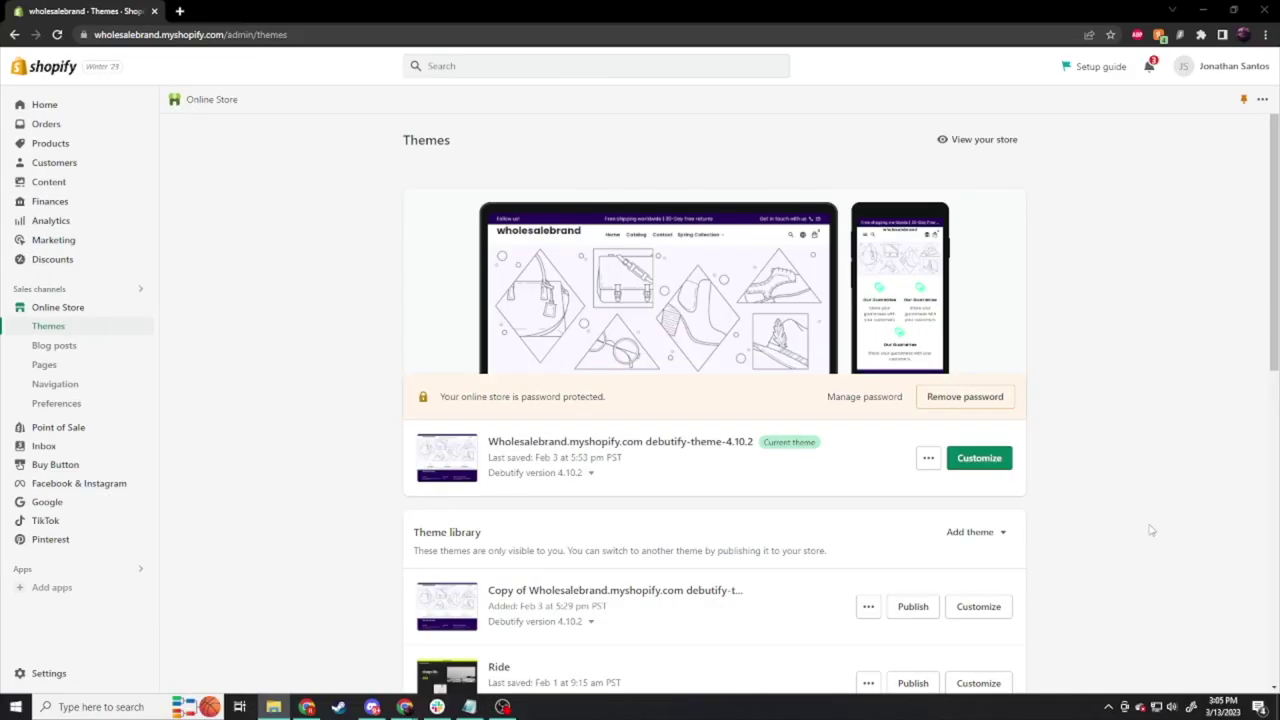
Step: In the current Debutify theme's editor, add a Slideshow section to the home page and remove the Featured Image section
left_click(979, 458)
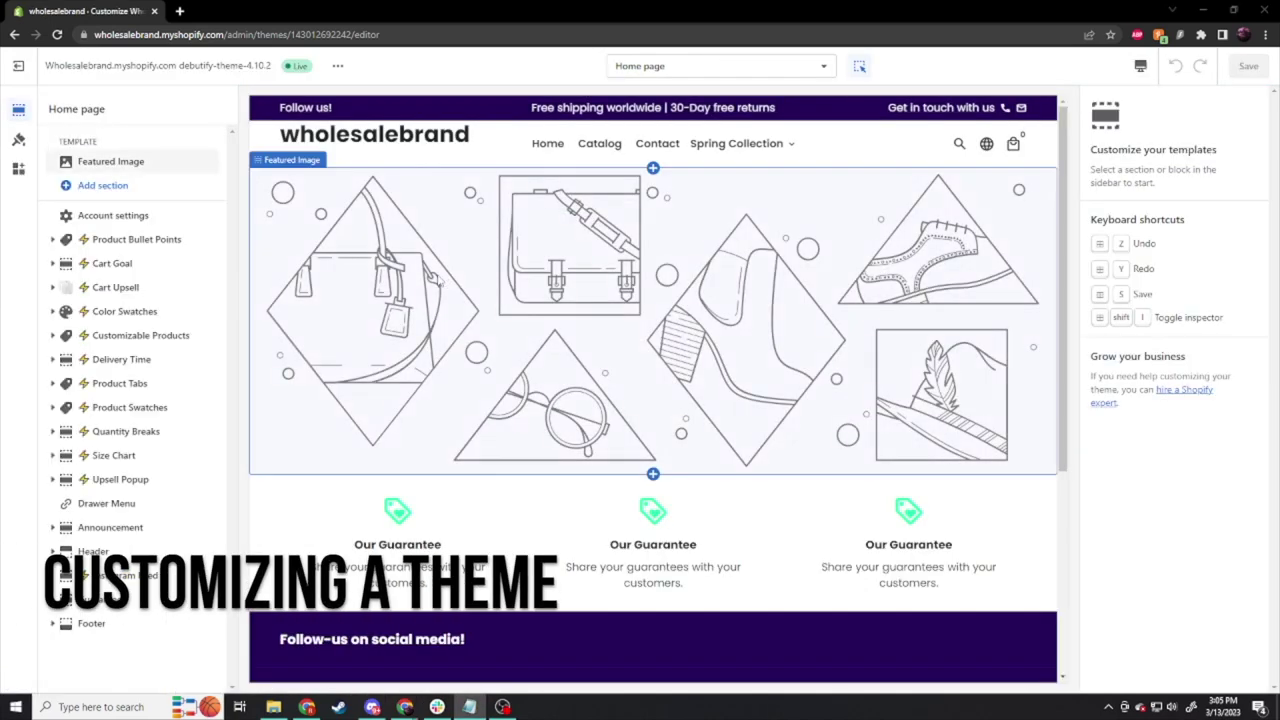
left_click(93, 190)
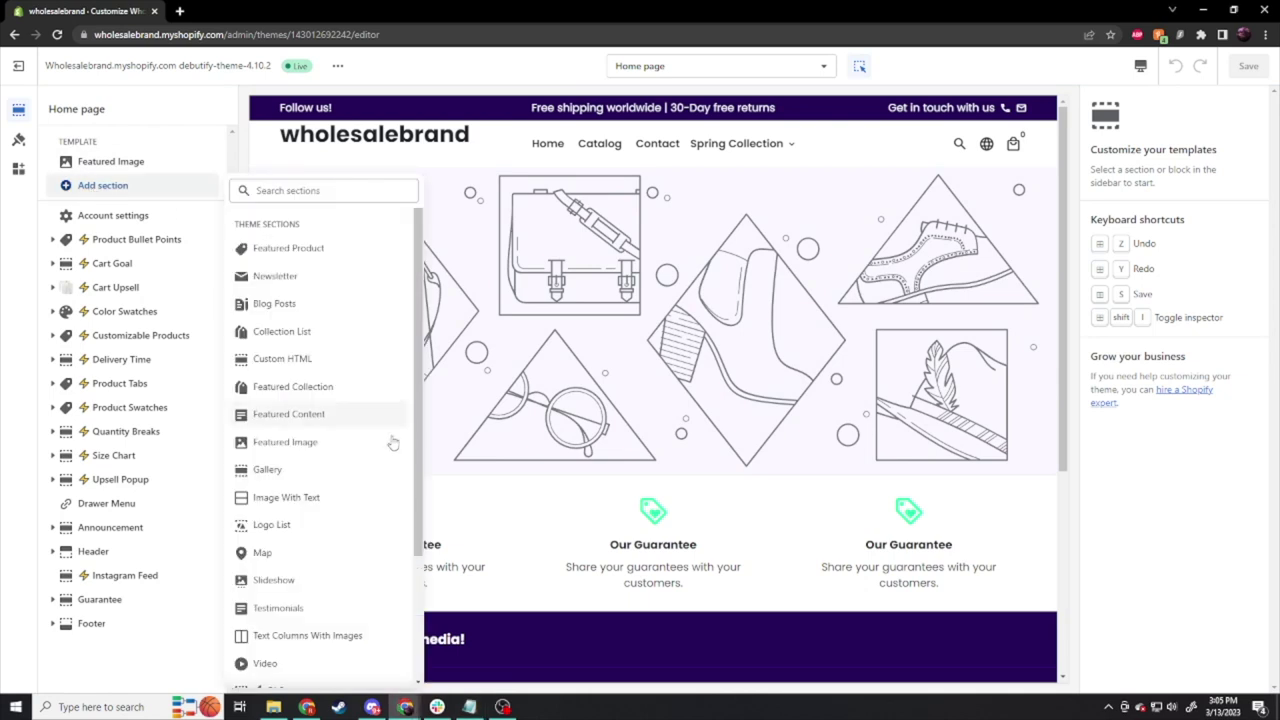
scroll(352, 551, "down", 2)
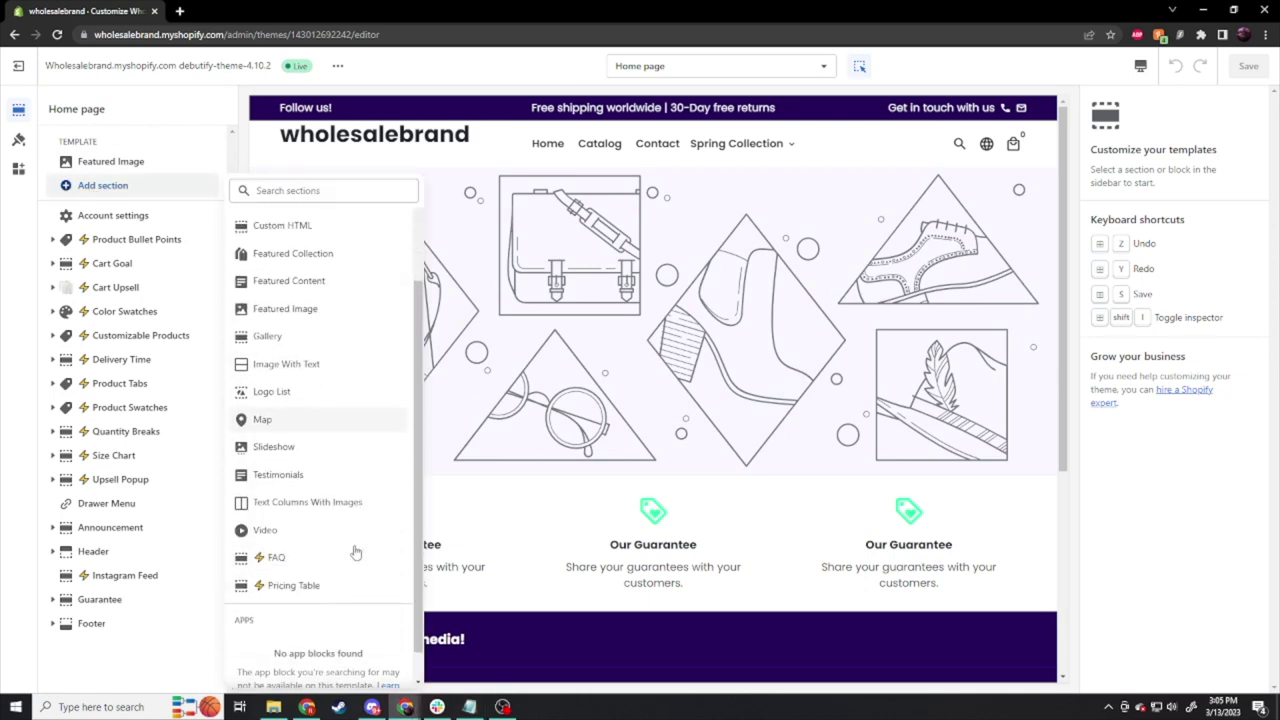
left_click(294, 450)
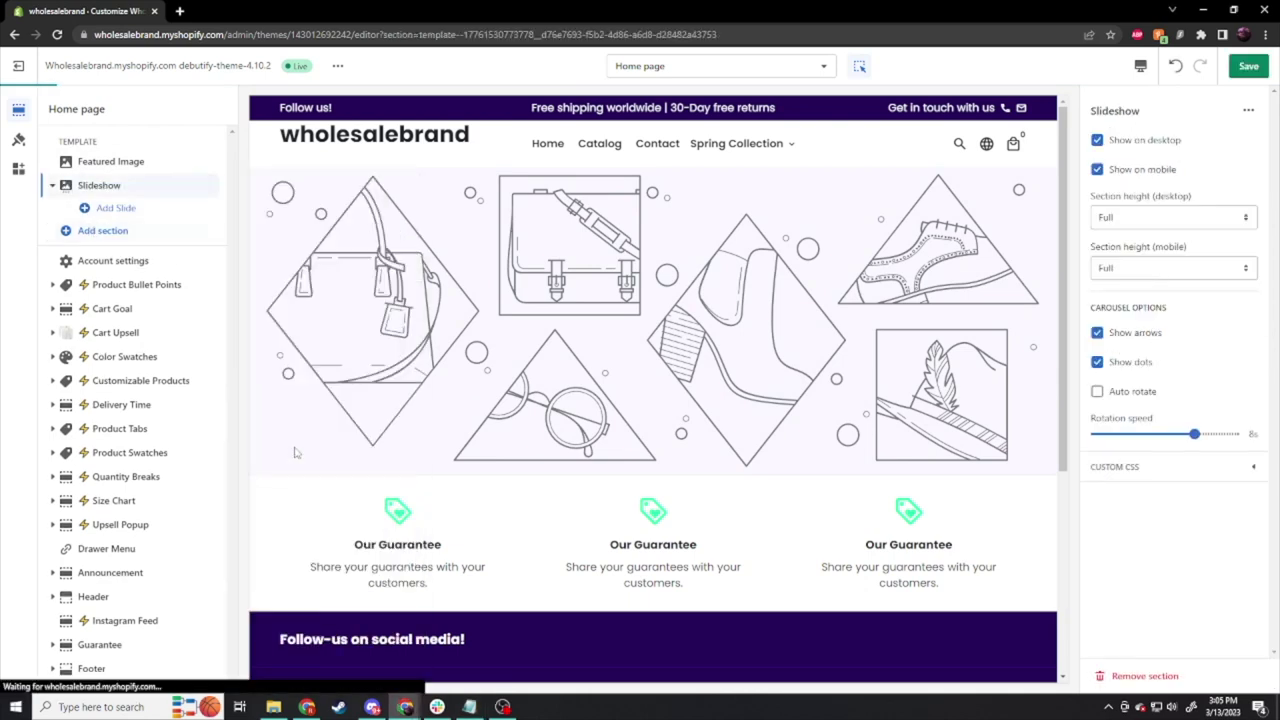
left_click(113, 162)
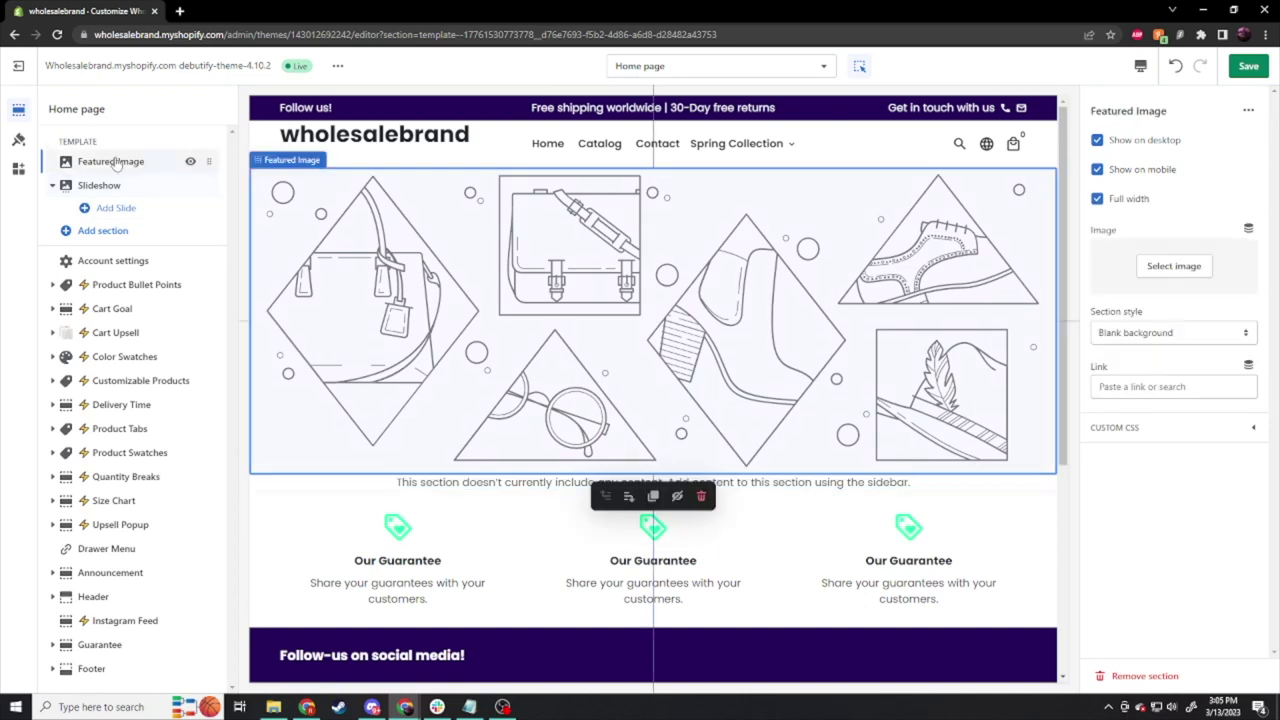
left_click(703, 497)
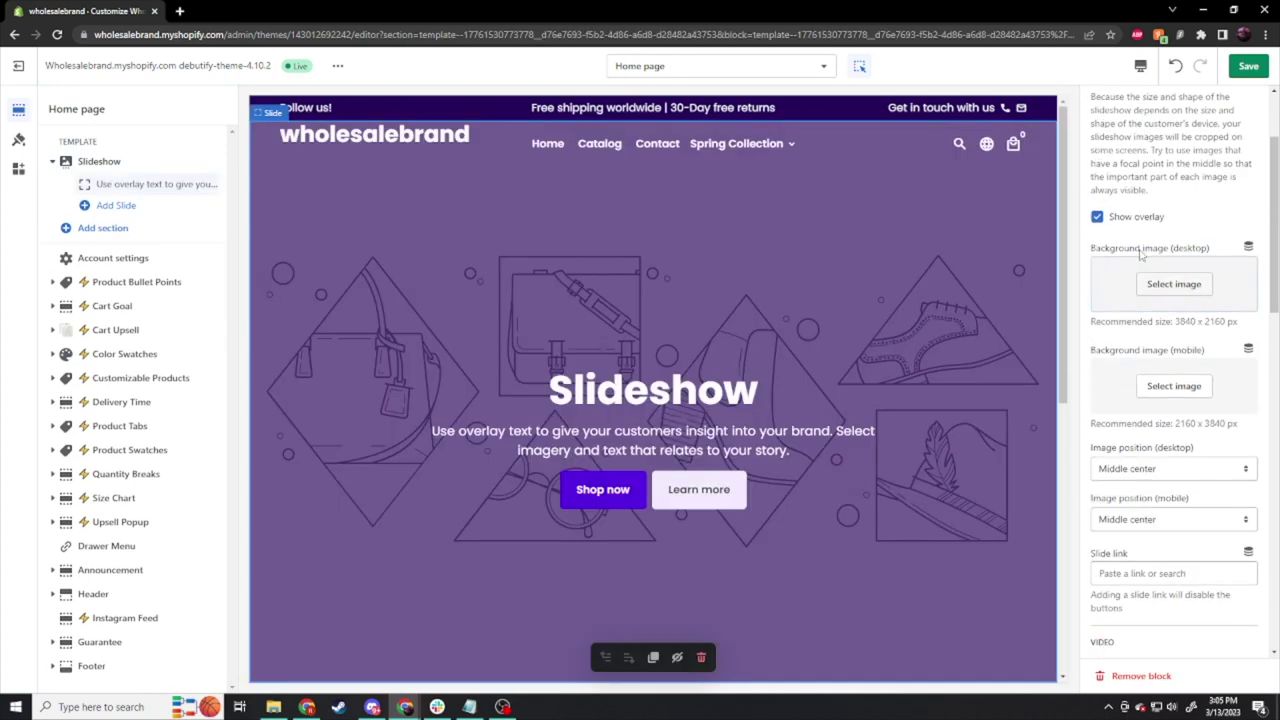
Step: Browse the library and free images for the slide's mobile background image, including the Women's Fashion collection
scroll(1142, 300, "up", 2)
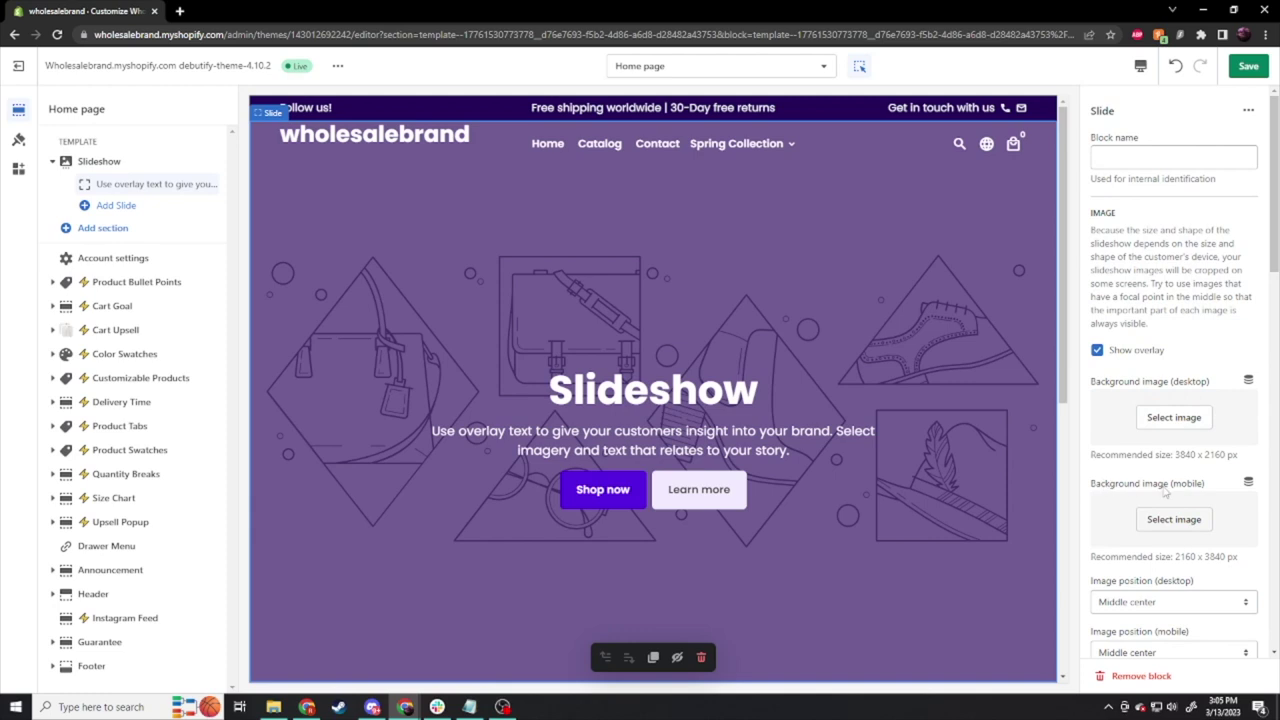
left_click(1174, 519)
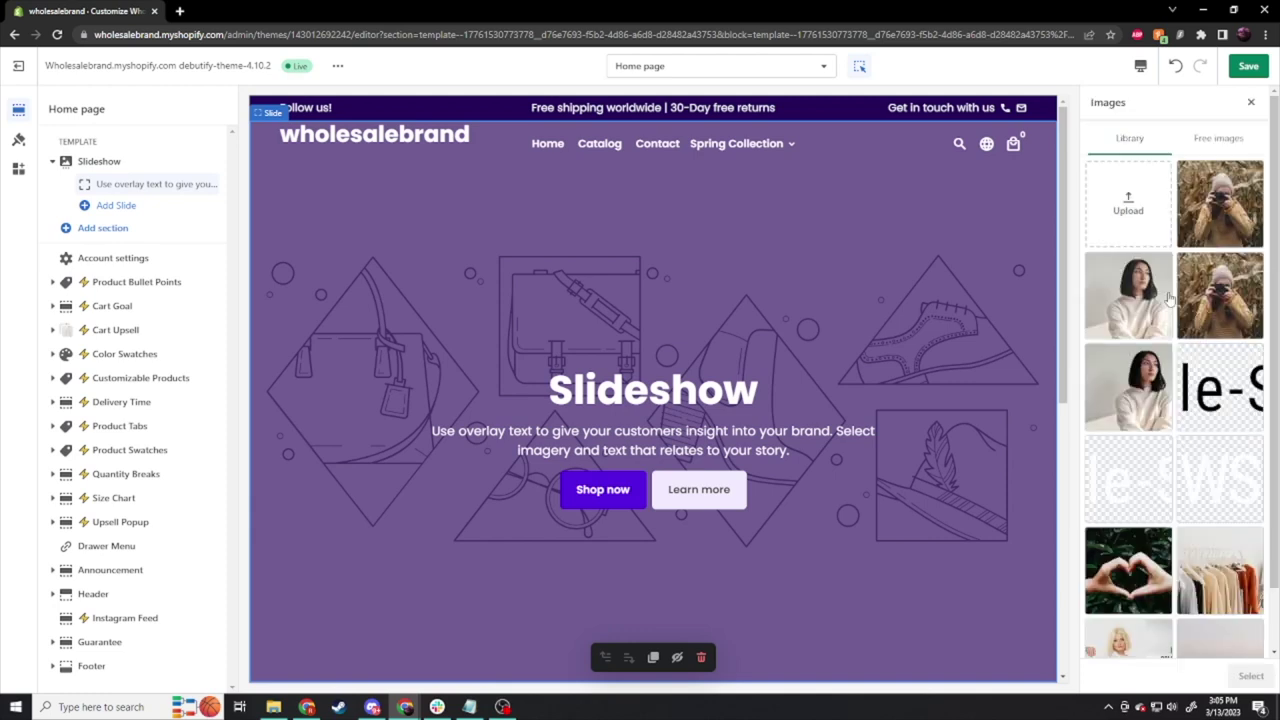
scroll(1183, 352, "down", 1)
scroll(1193, 284, "up", 1)
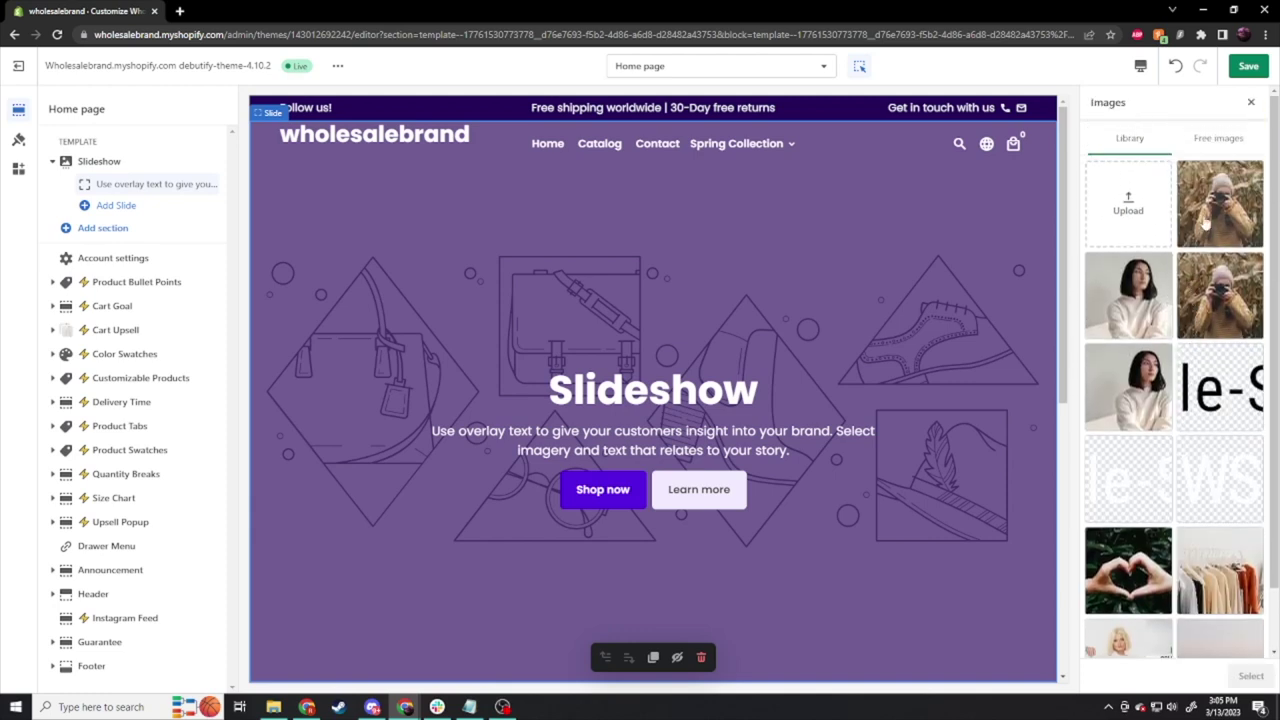
left_click(1222, 140)
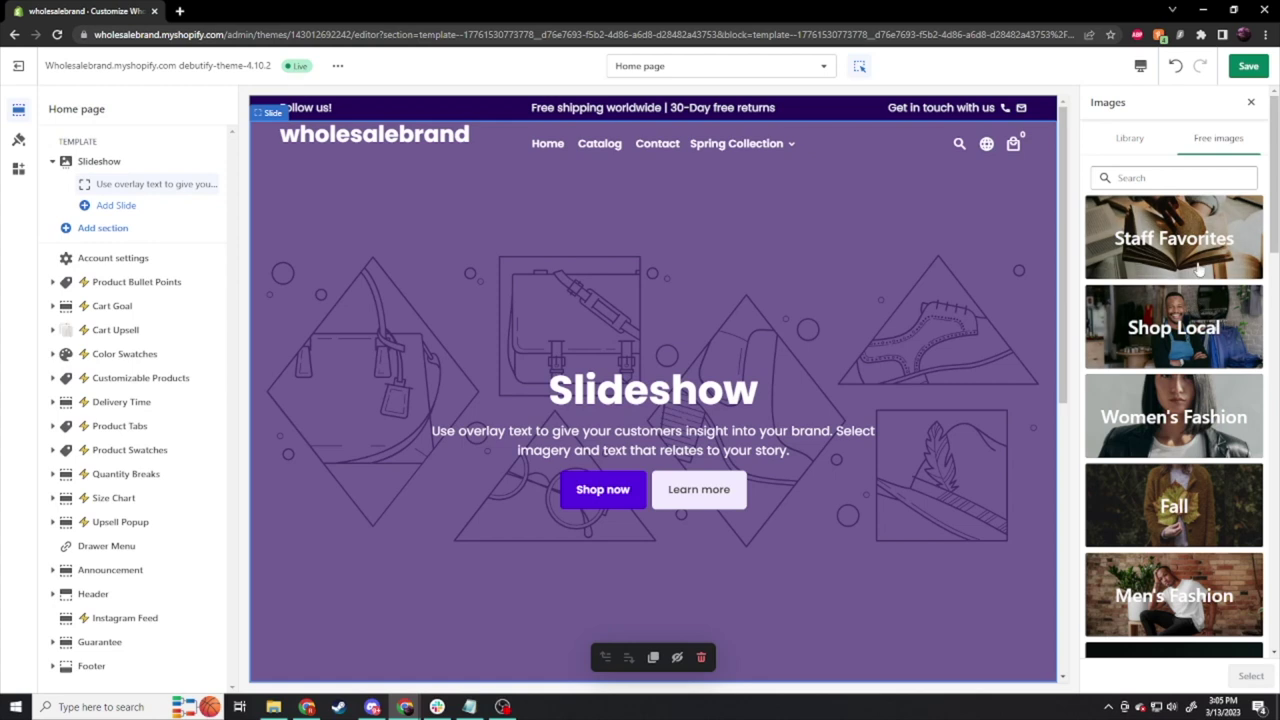
left_click(1213, 420)
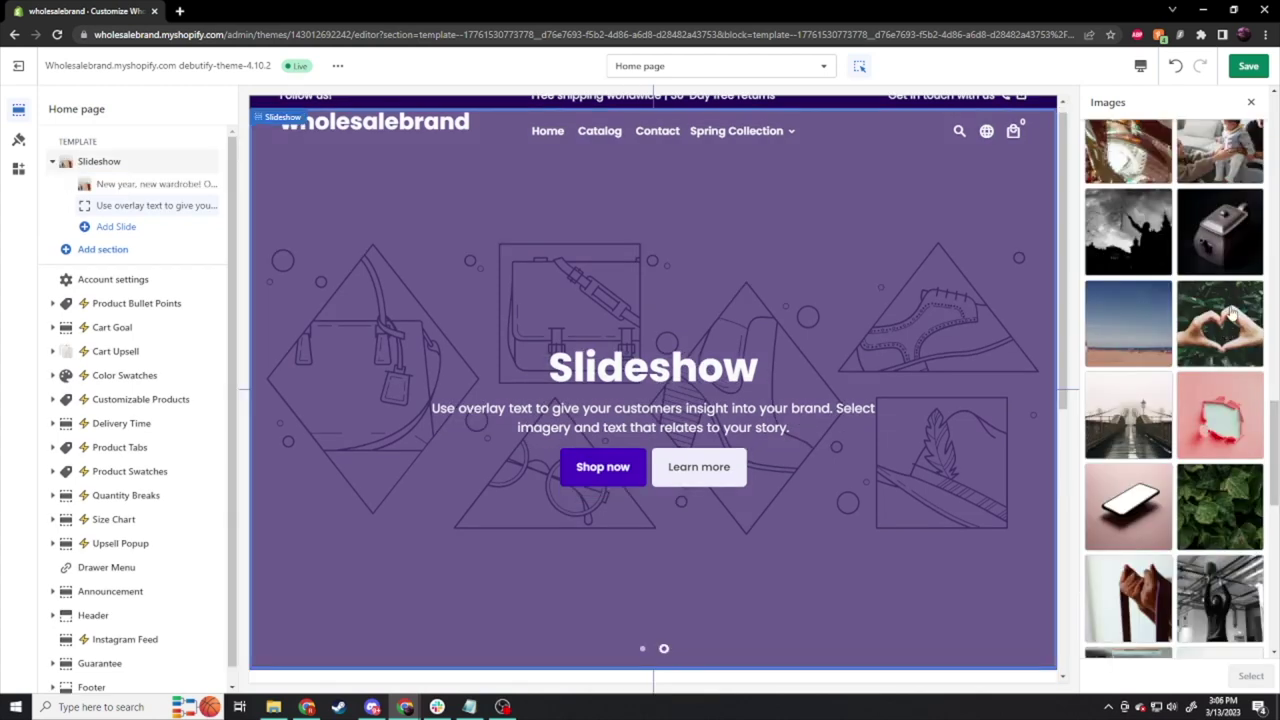
Step: Set the second slide's background to the free photo of hands forming a heart against green leaves
left_click(1222, 325)
left_click(1250, 676)
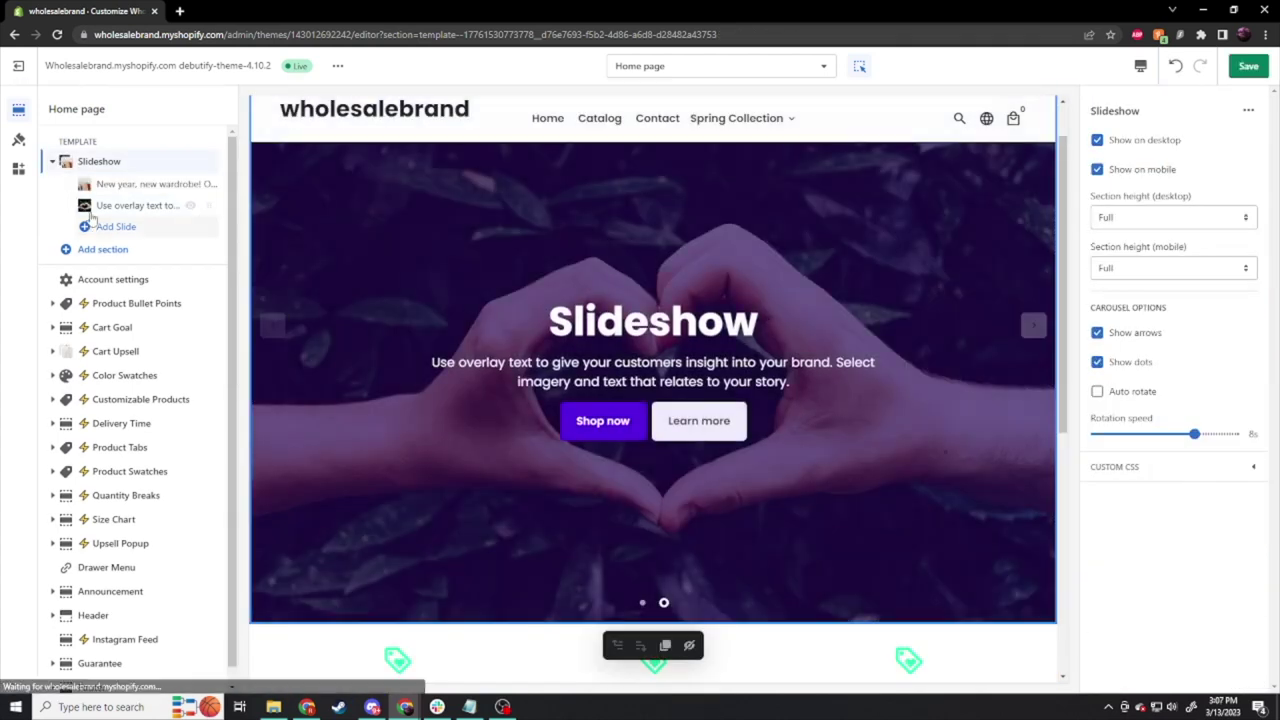
Step: Set the second slide's heading to "We love our community." and its text to "Find out how Wholesale is paying to forward."
left_click(137, 205)
scroll(1203, 437, "down", 3)
scroll(1203, 437, "down", 5)
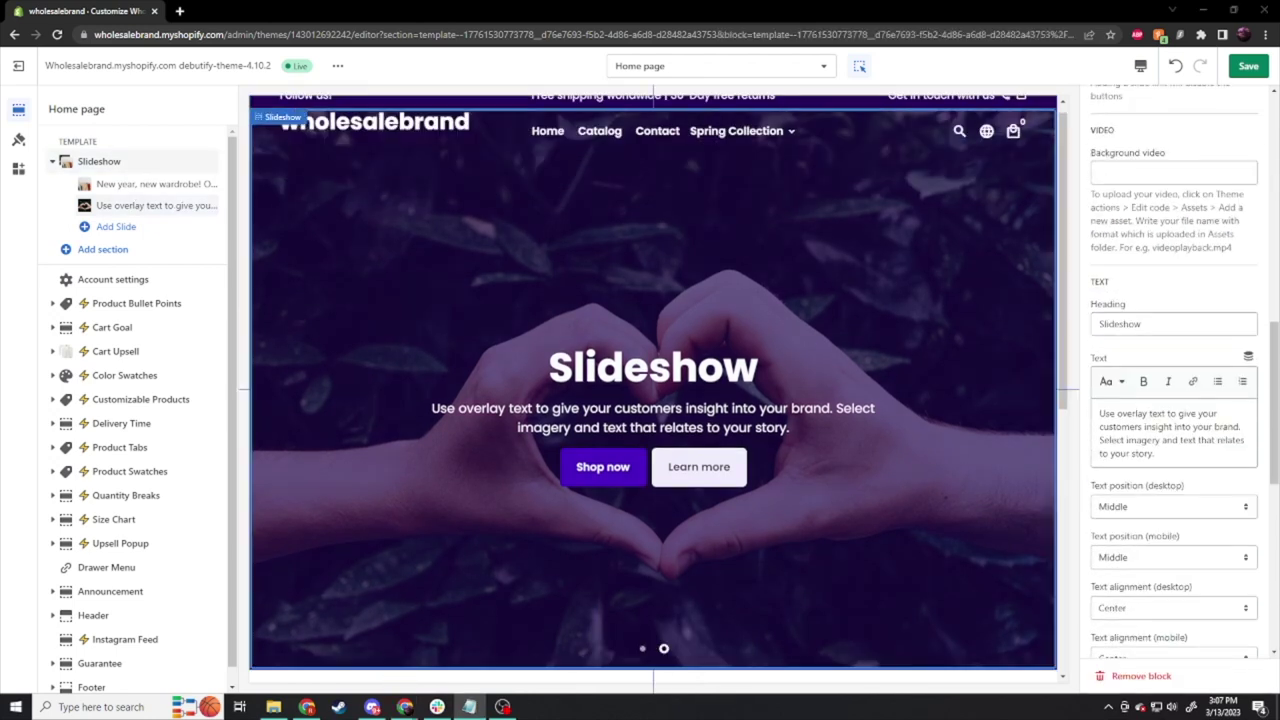
left_click_drag(1180, 322, 1091, 334)
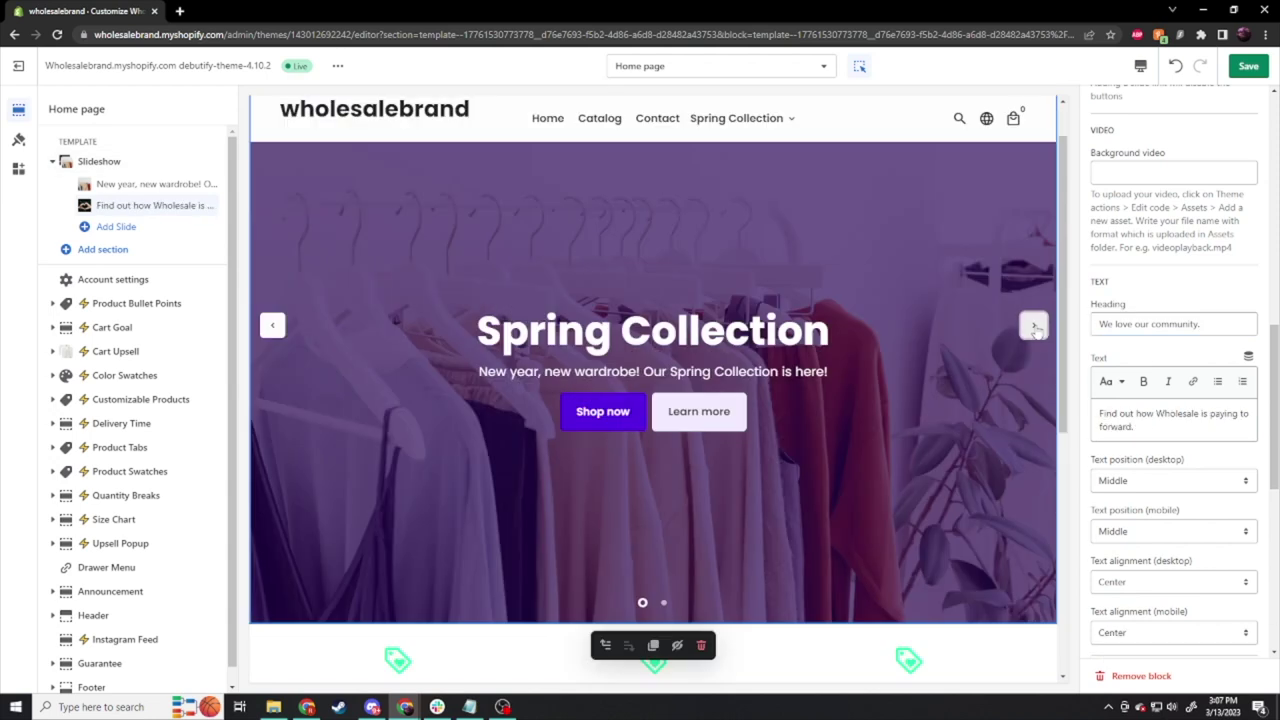
Step: Clear the "Shop now" button label from the second slide of the slideshow
left_click(99, 161)
left_click(101, 207)
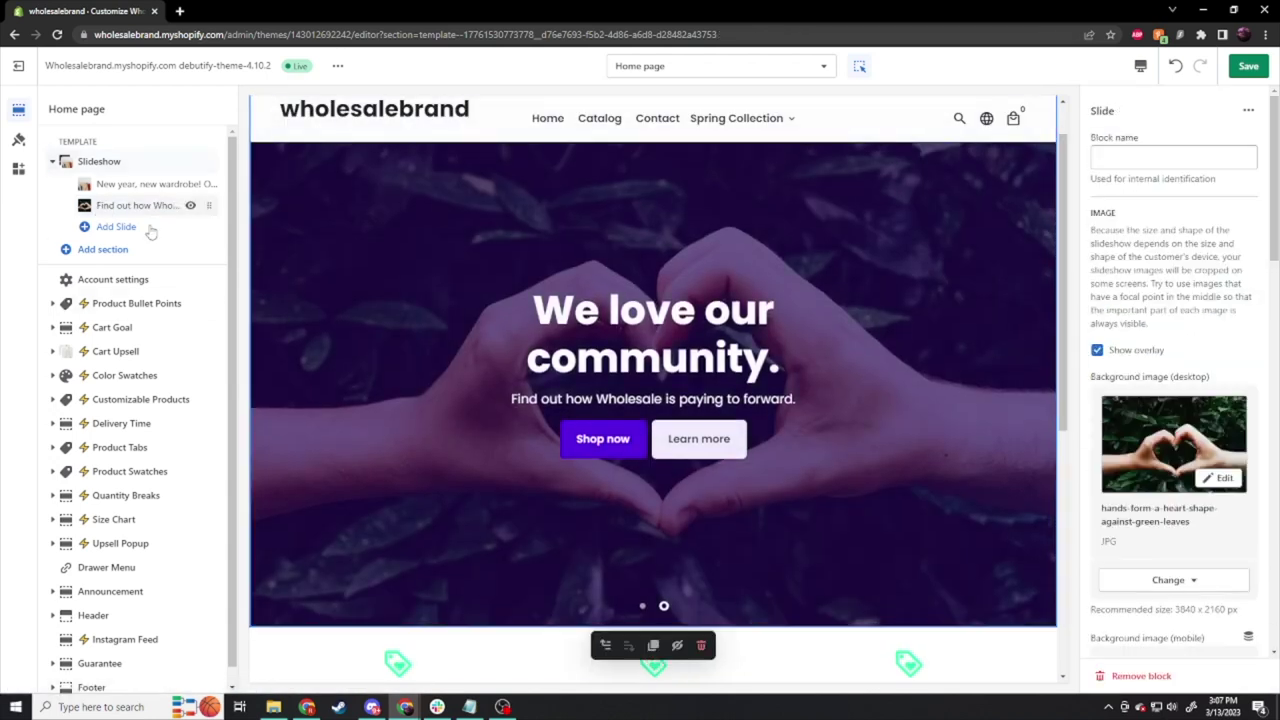
scroll(1158, 444, "down", 4)
scroll(1158, 444, "down", 3)
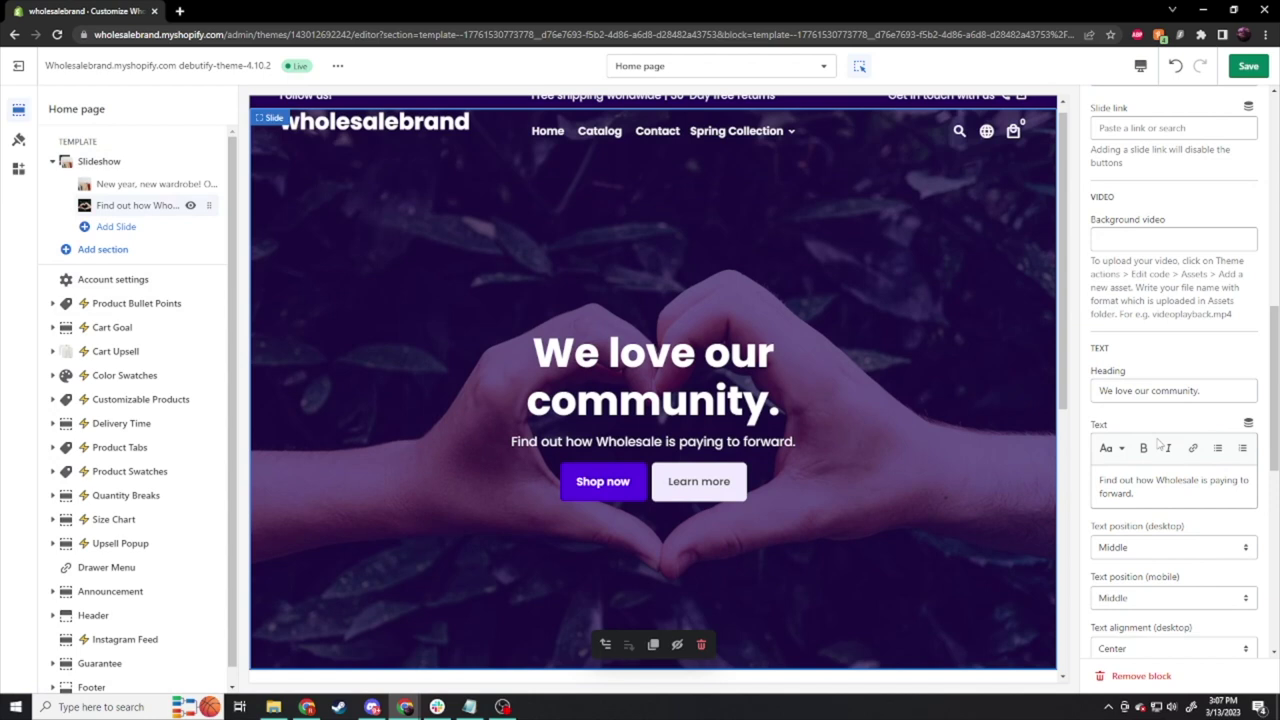
scroll(1158, 444, "down", 3)
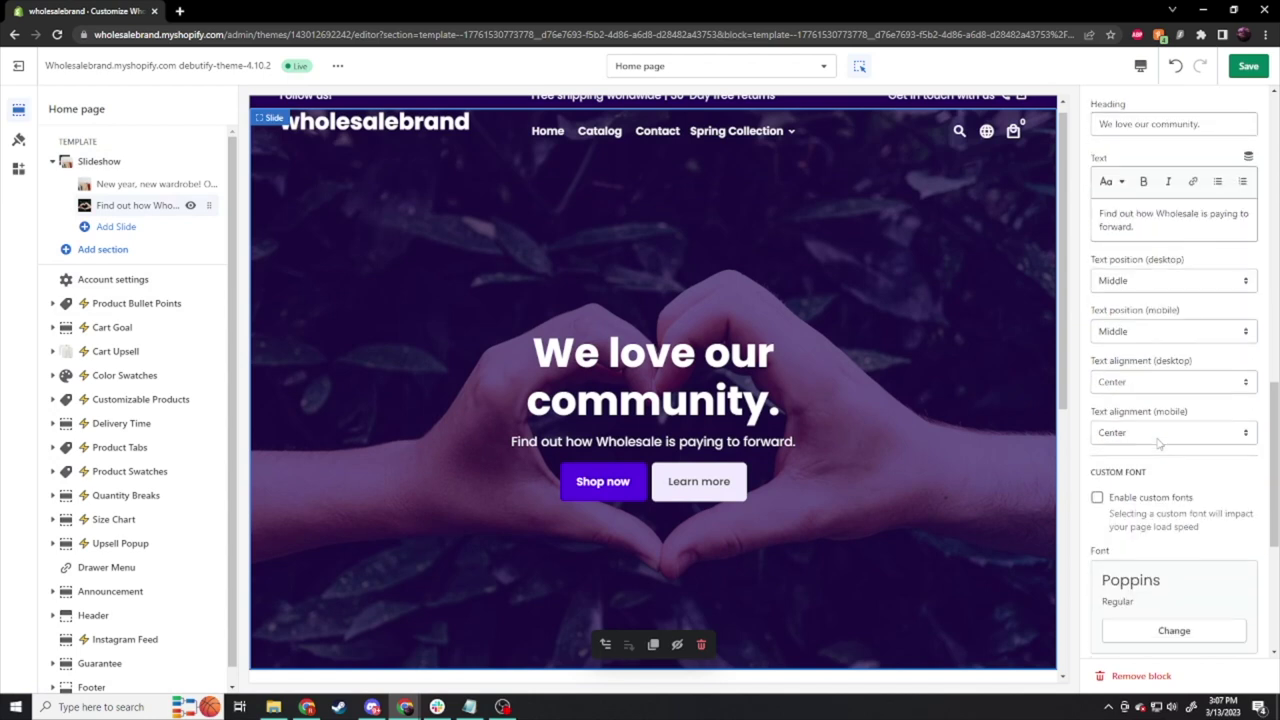
left_click(588, 493)
triple_click(1152, 390)
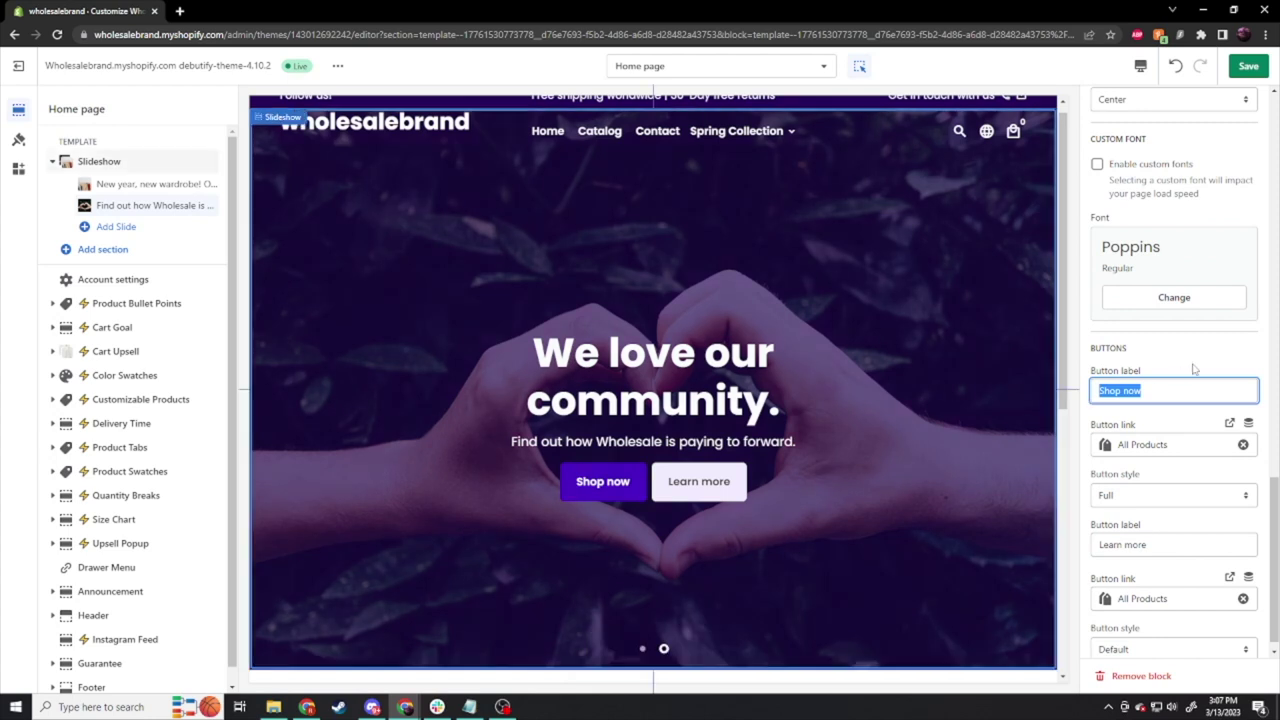
key("BackSpace")
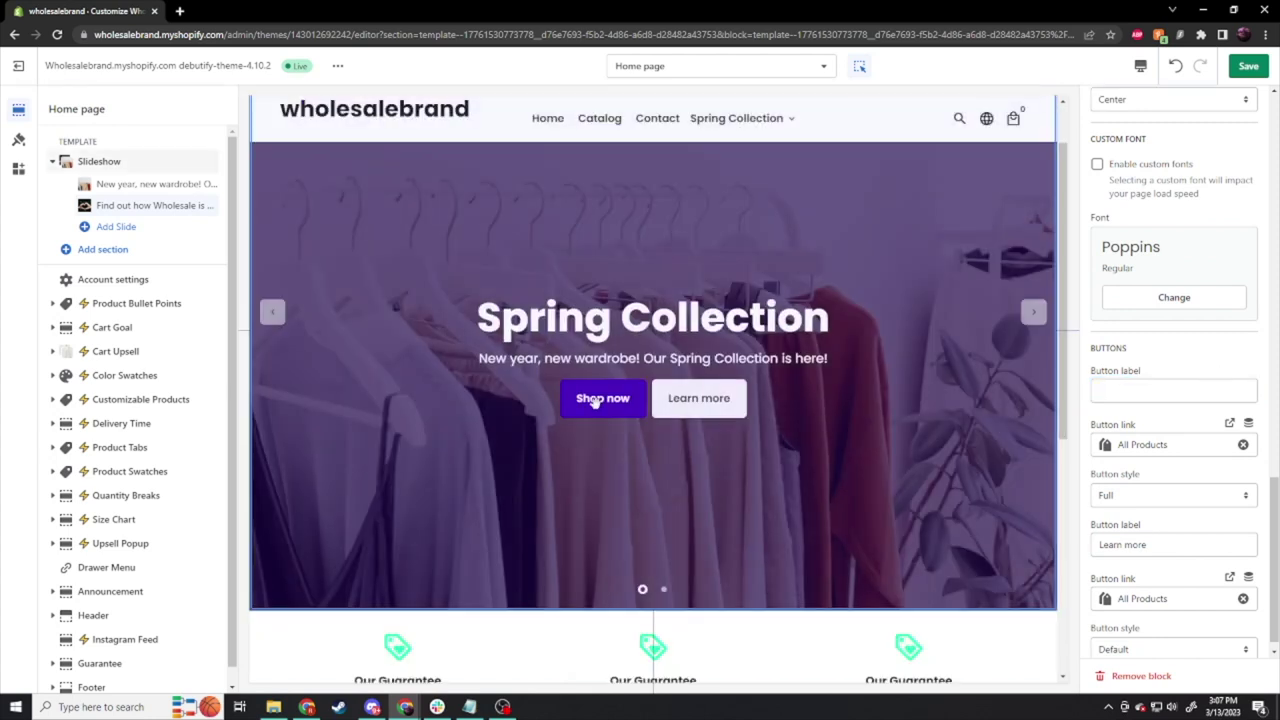
Step: Link the "Learn more" button of the Spring Collection slide to the News blog
key("ctrl+z")
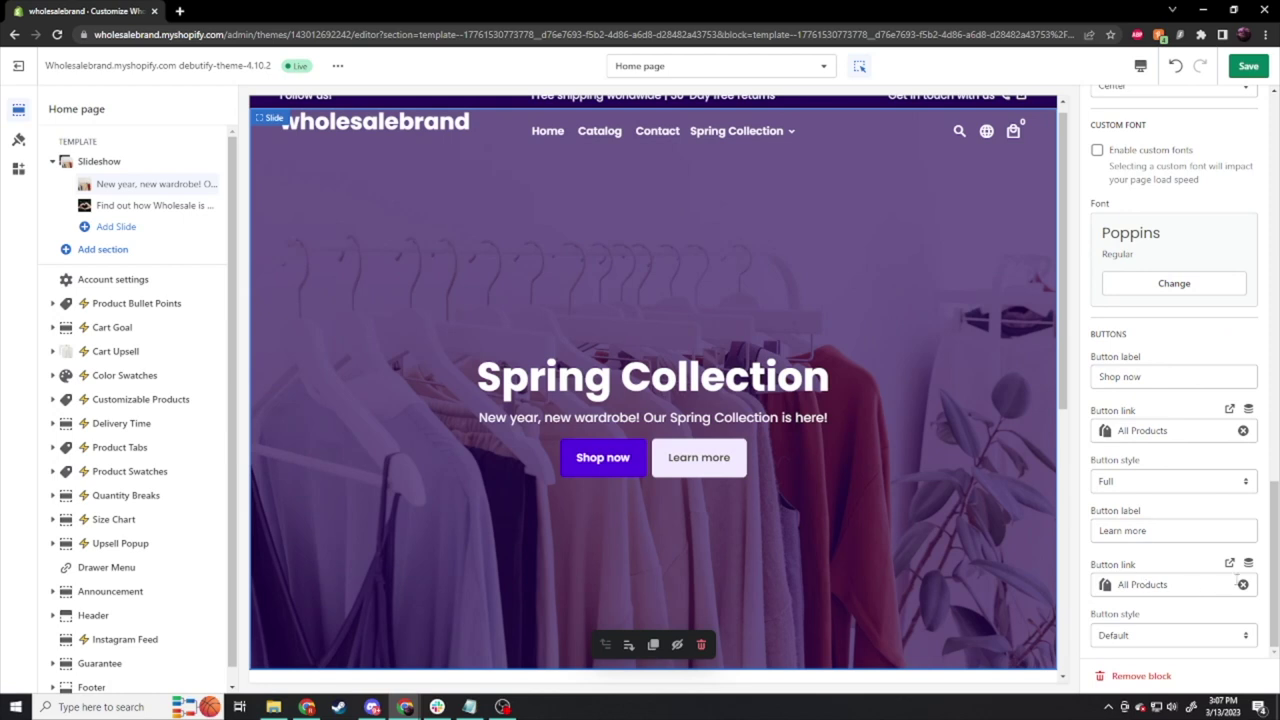
left_click(1150, 588)
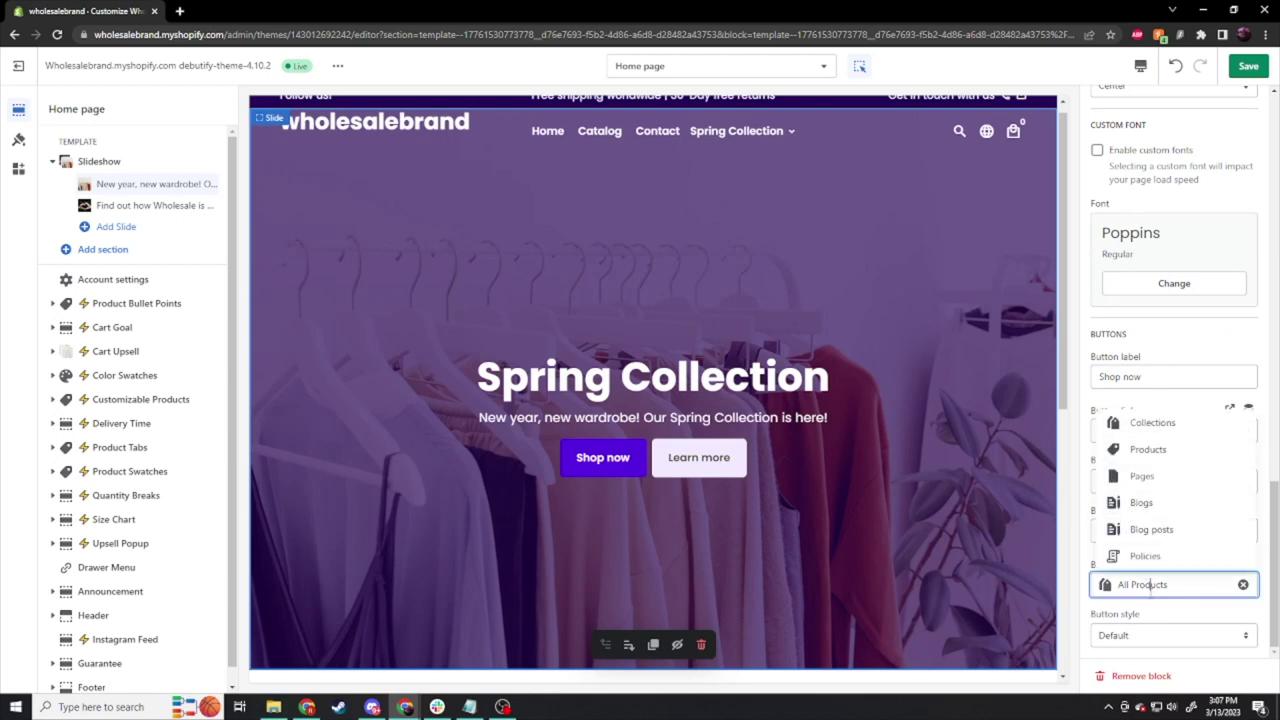
left_click(1165, 505)
left_click(1145, 560)
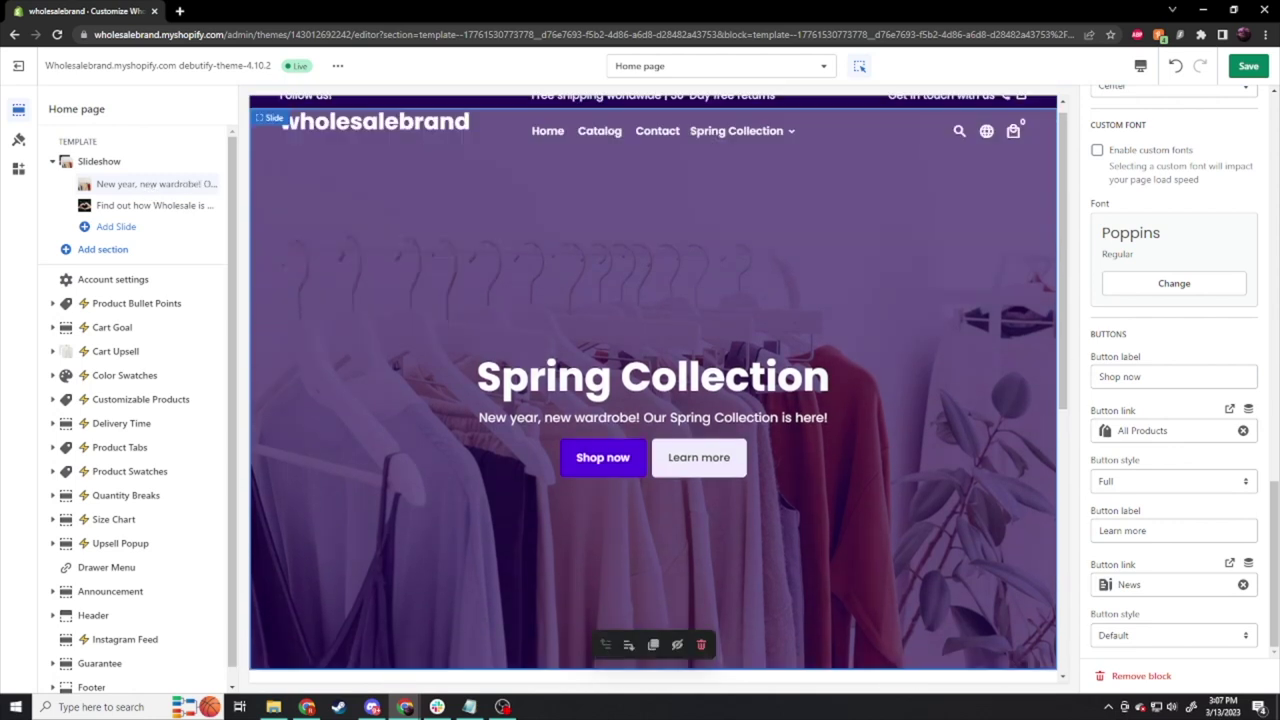
Step: Preview the home page slideshow in the mobile layout
scroll(1107, 325, "up", 15)
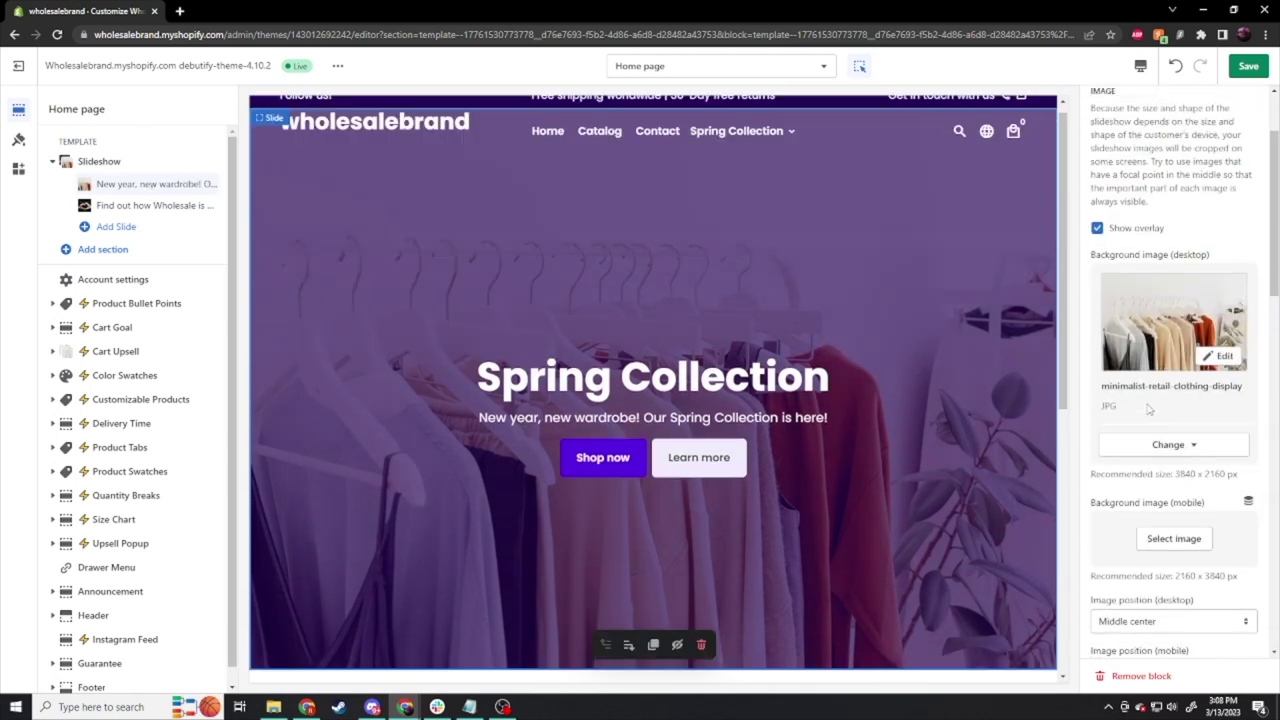
left_click(1140, 66)
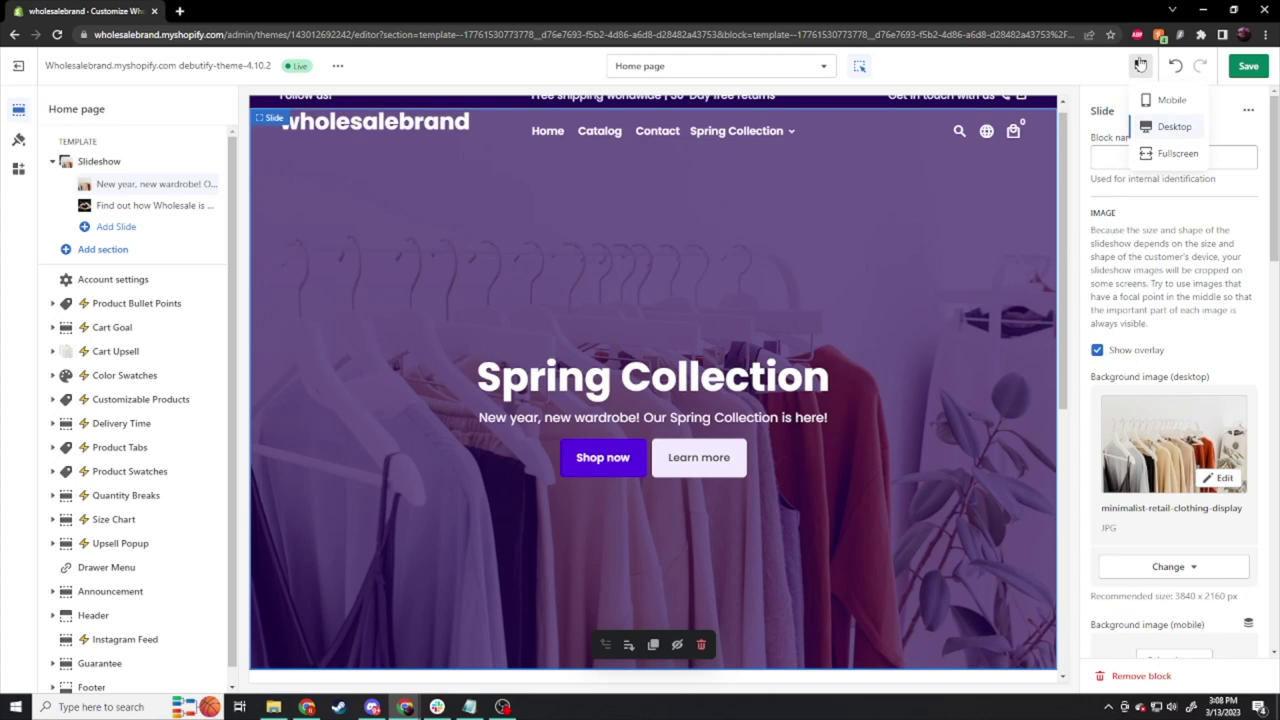
left_click(1171, 101)
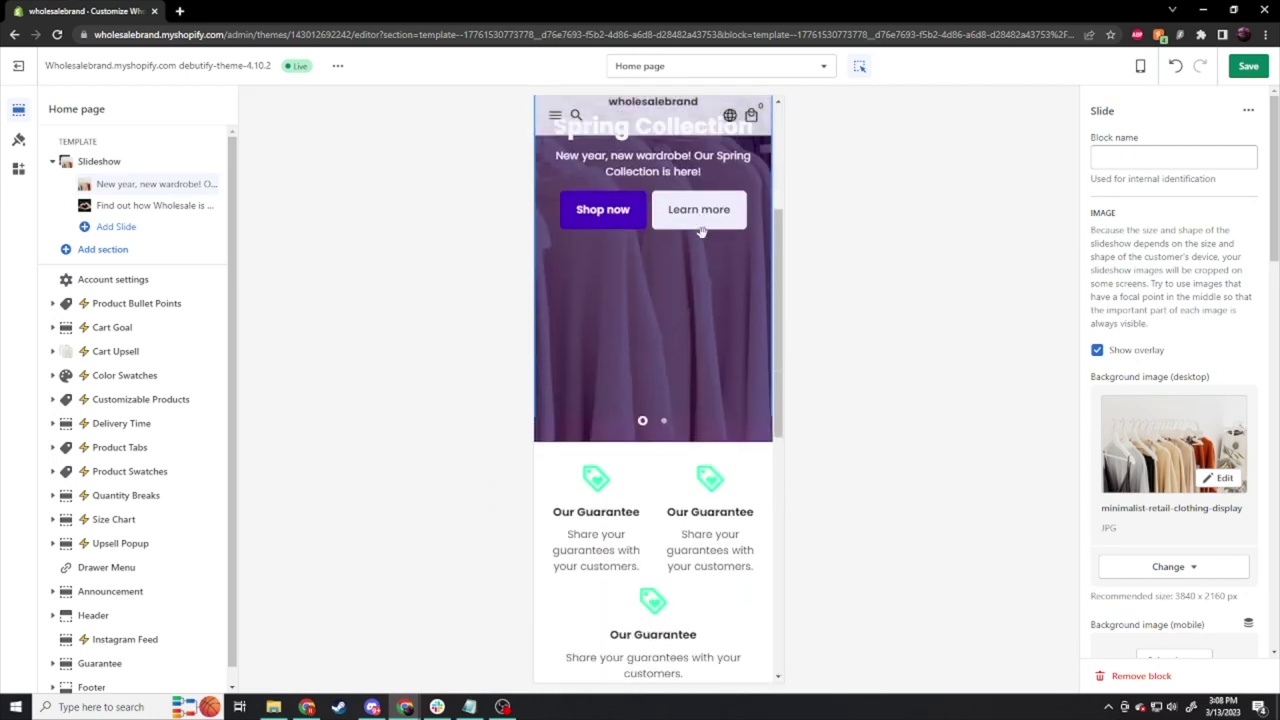
Step: Set the slideshow's mobile section height to Medium and switch the preview back to the desktop layout
left_click(102, 163)
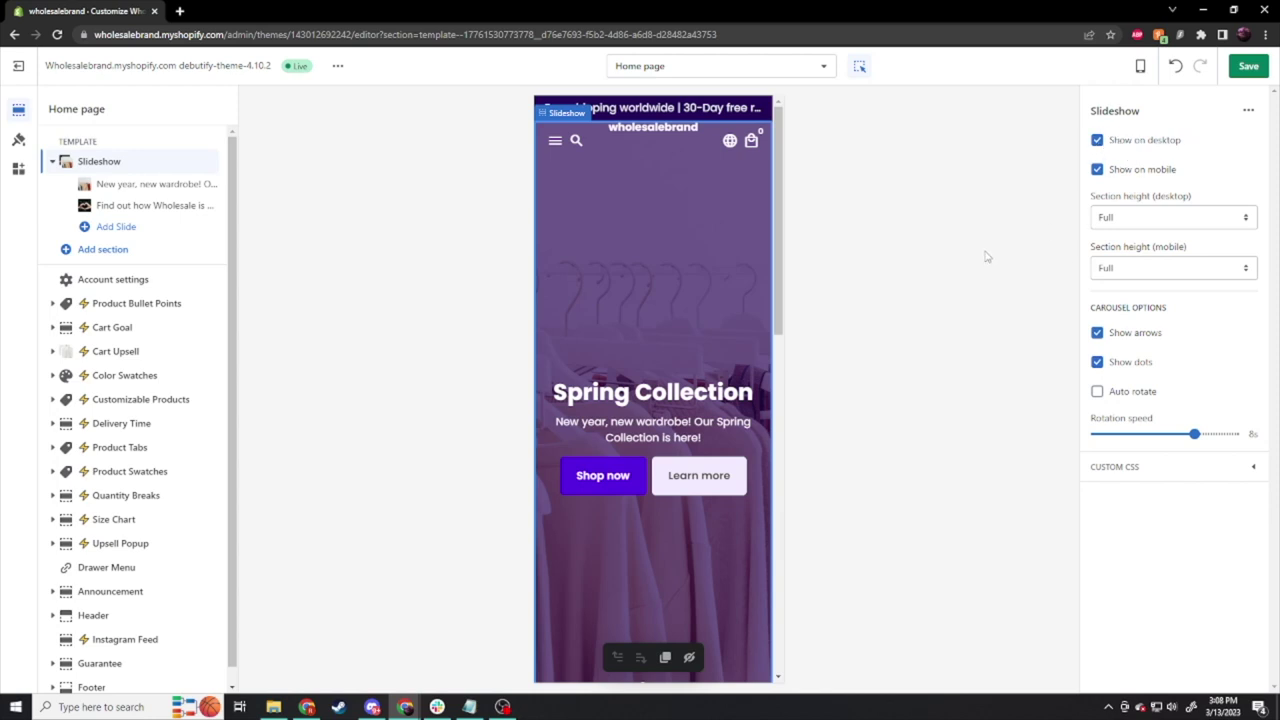
left_click(1137, 268)
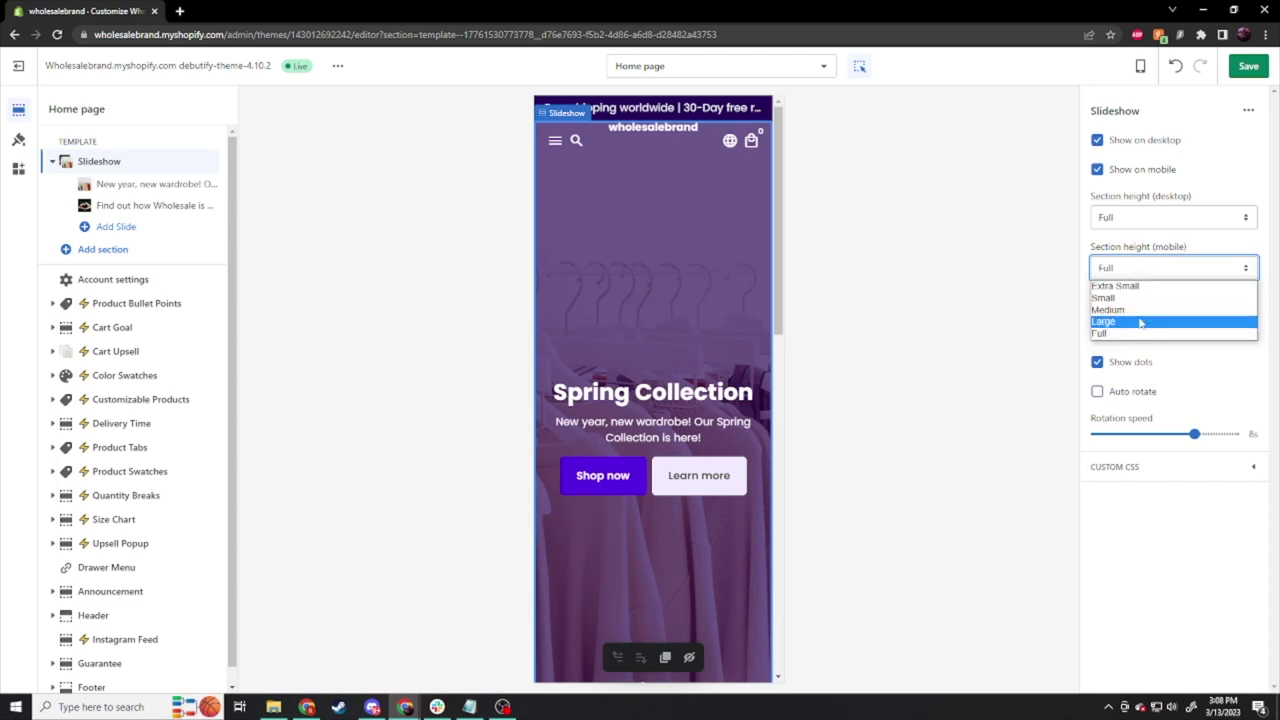
left_click(1140, 309)
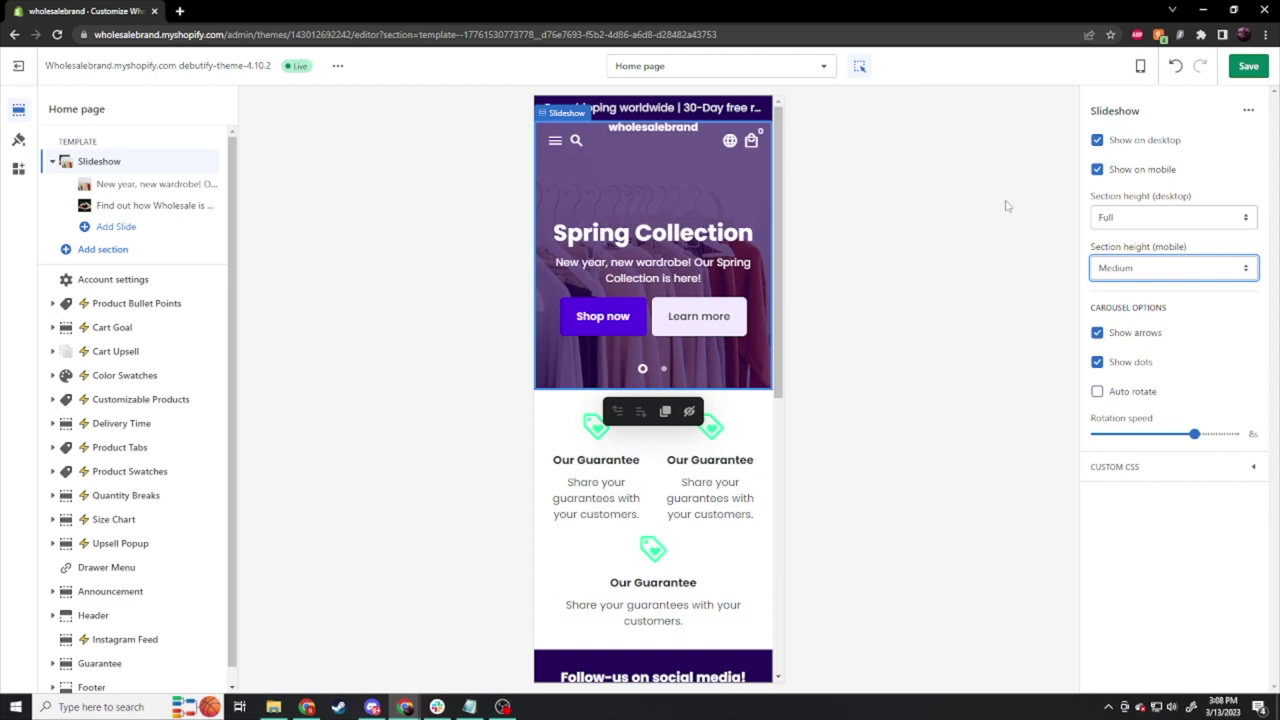
left_click(208, 160)
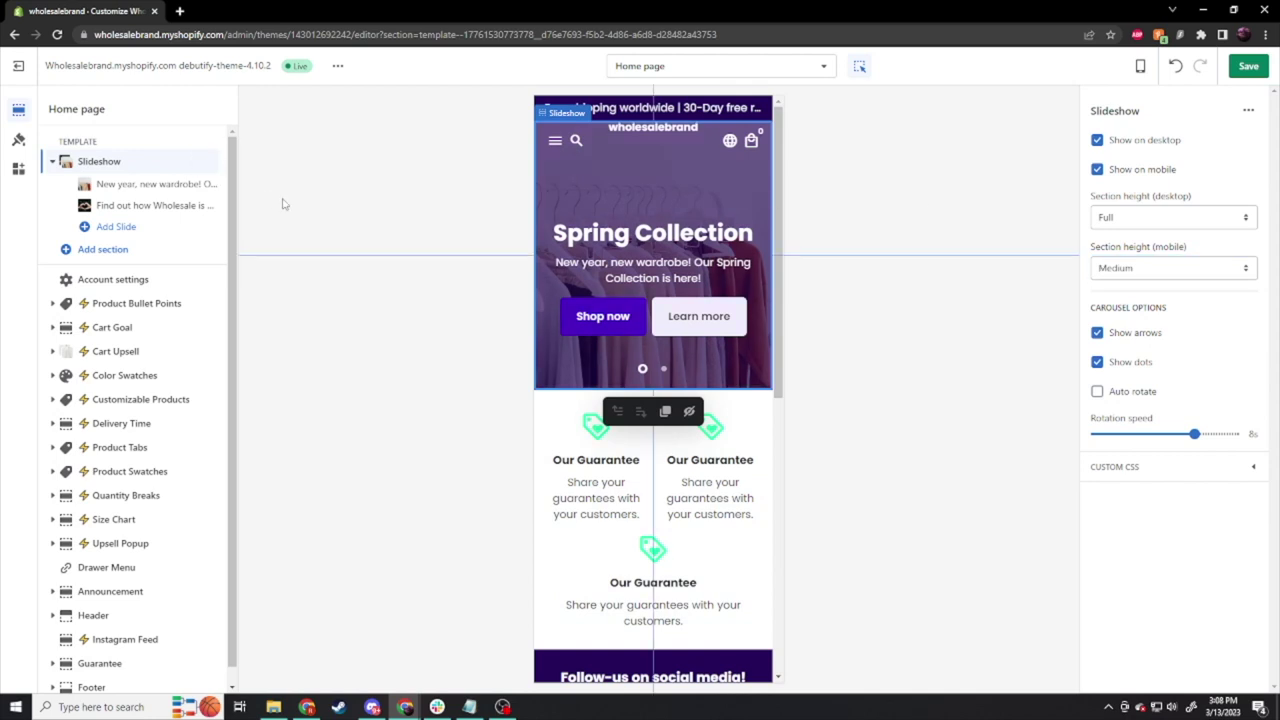
left_click(1141, 67)
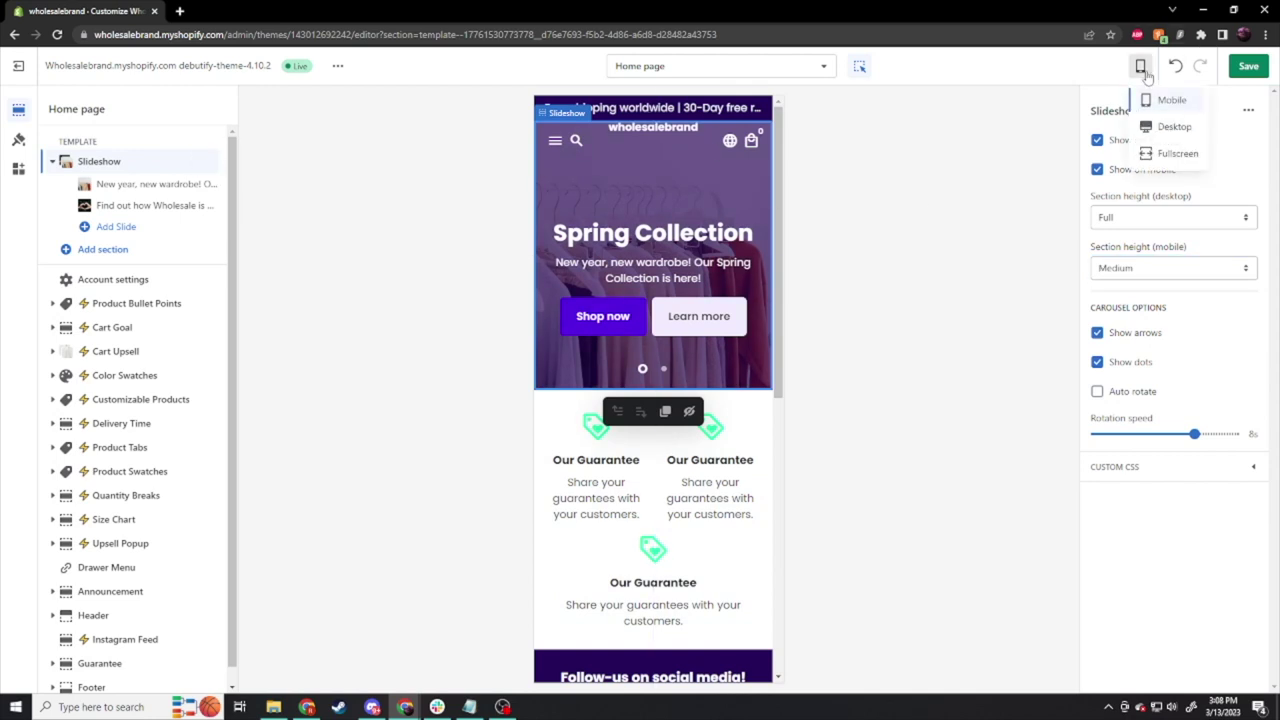
left_click(1169, 126)
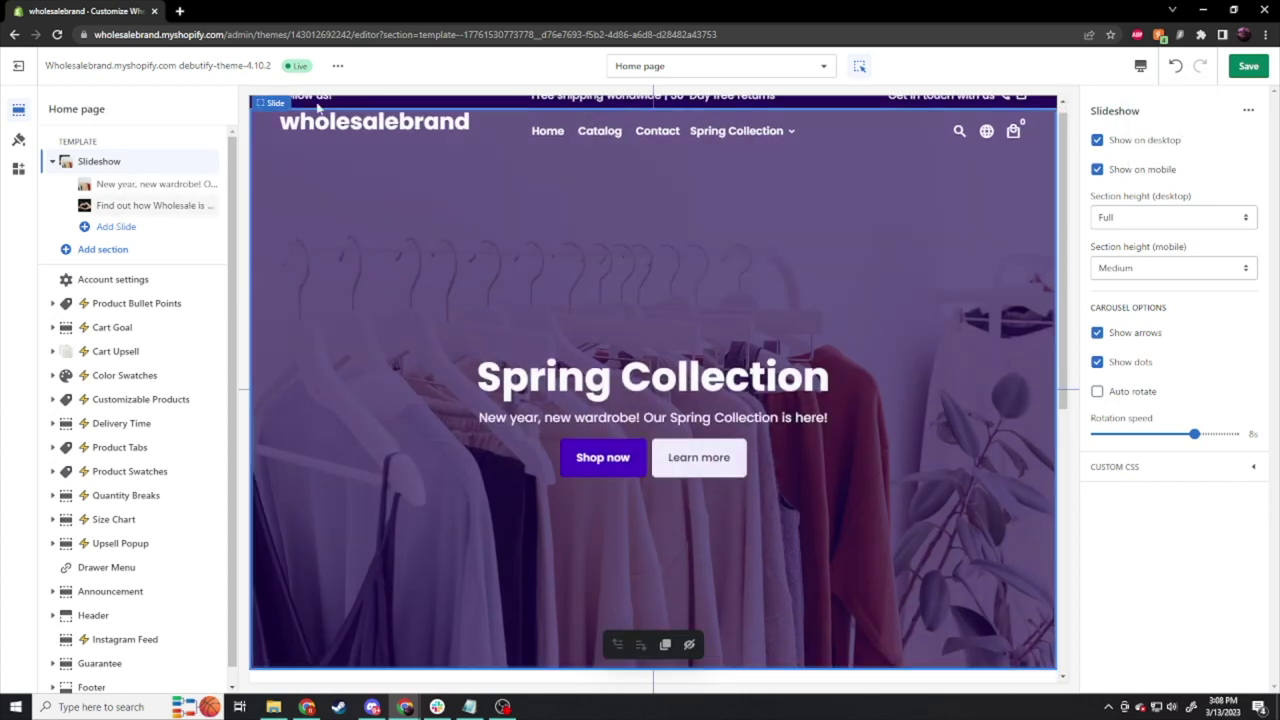
Step: Upload the black Whole-Sale logo as the header's default logo
left_click(417, 127)
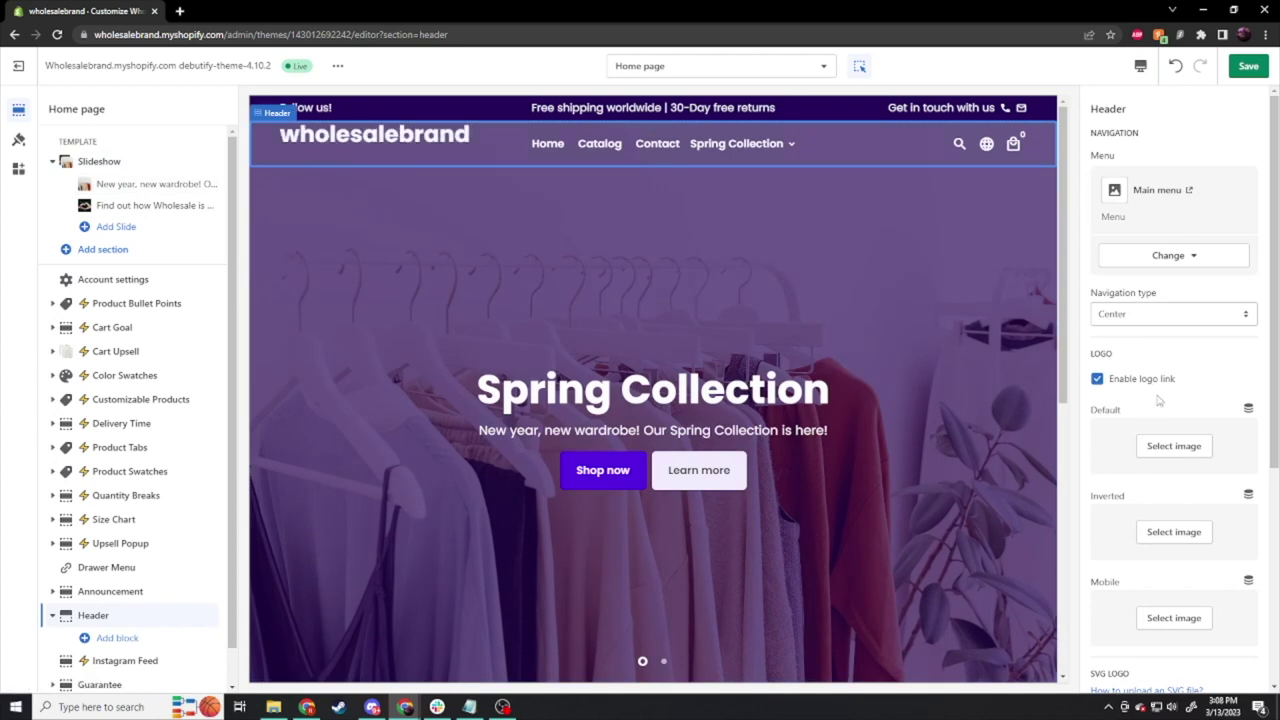
scroll(1158, 400, "down", 1)
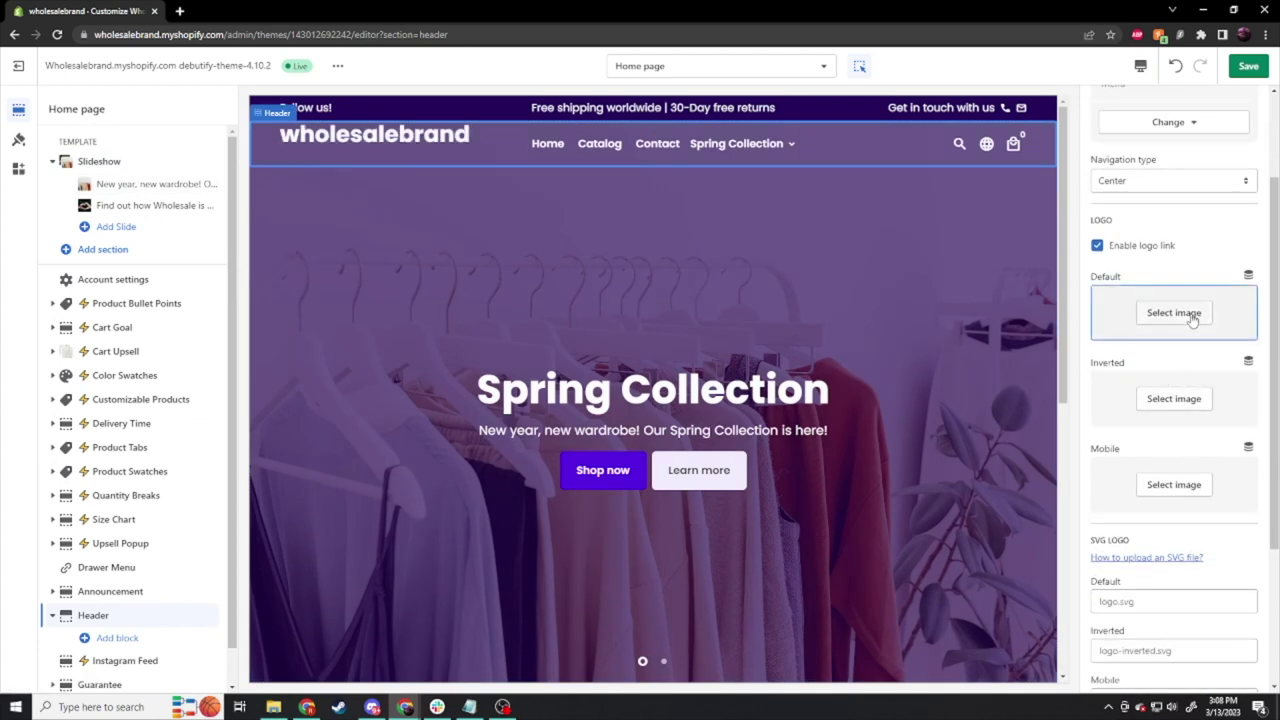
scroll(1206, 266, "up", 1)
scroll(1180, 250, "down", 2)
scroll(1105, 204, "up", 1)
scroll(1140, 207, "up", 1)
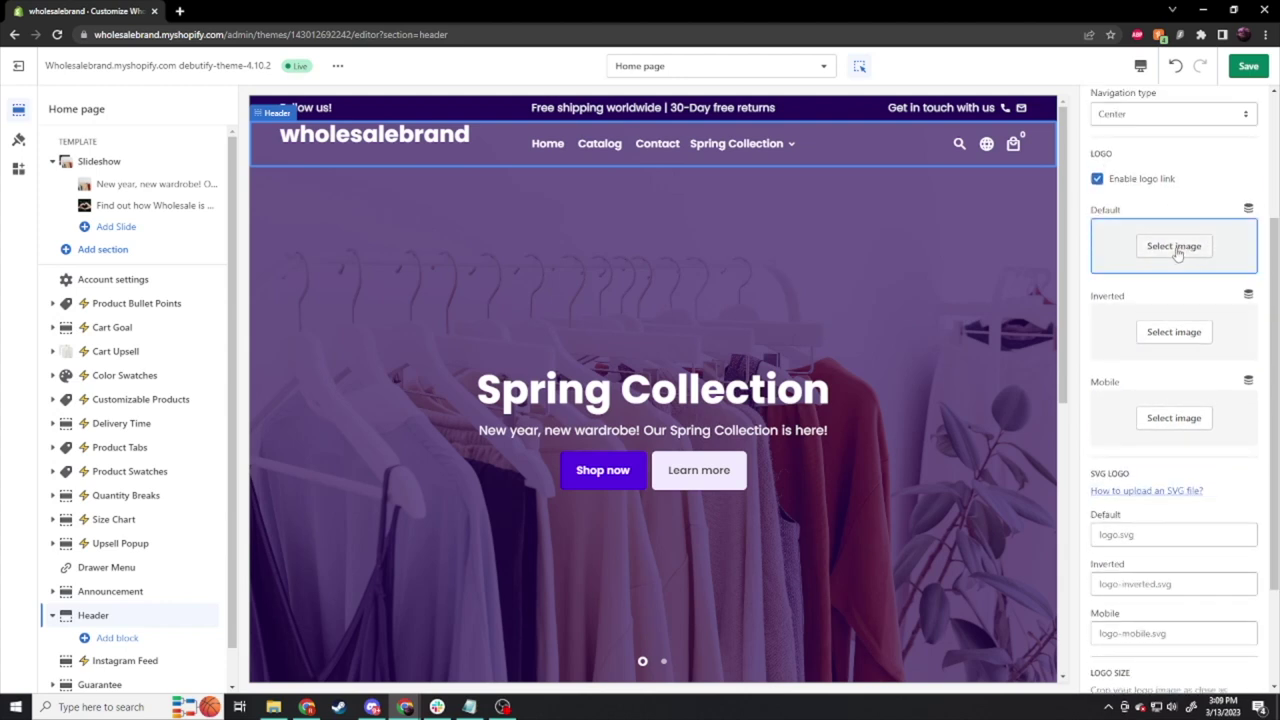
left_click(1176, 248)
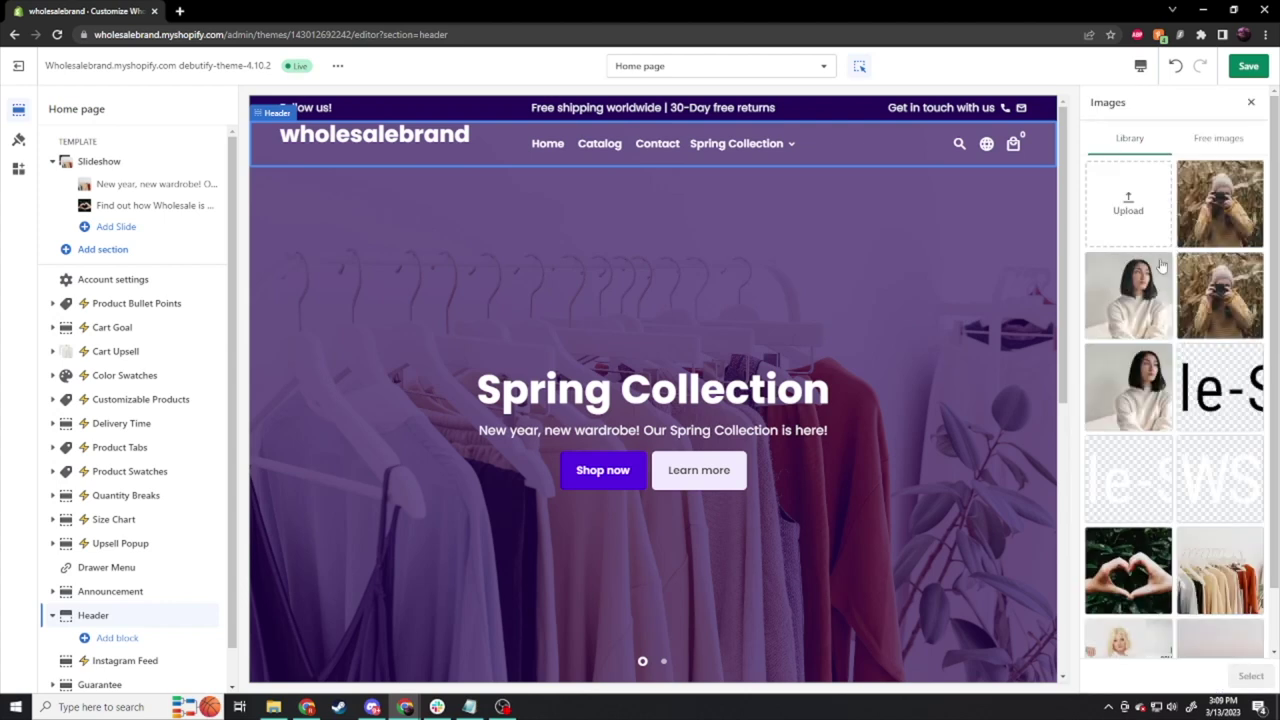
left_click_drag(1279, 254, 1147, 312)
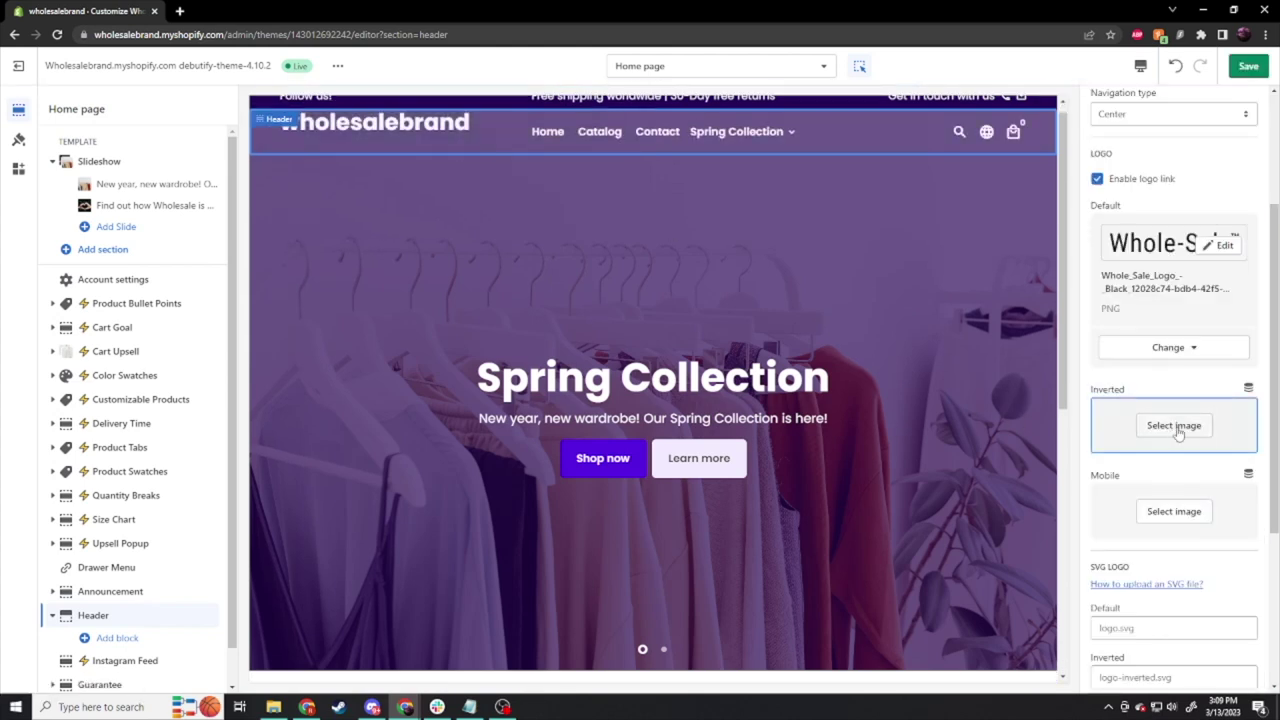
Step: Upload the white Whole-Sale logo as the header's inverted logo and check both logos in the page preview
left_click(1175, 427)
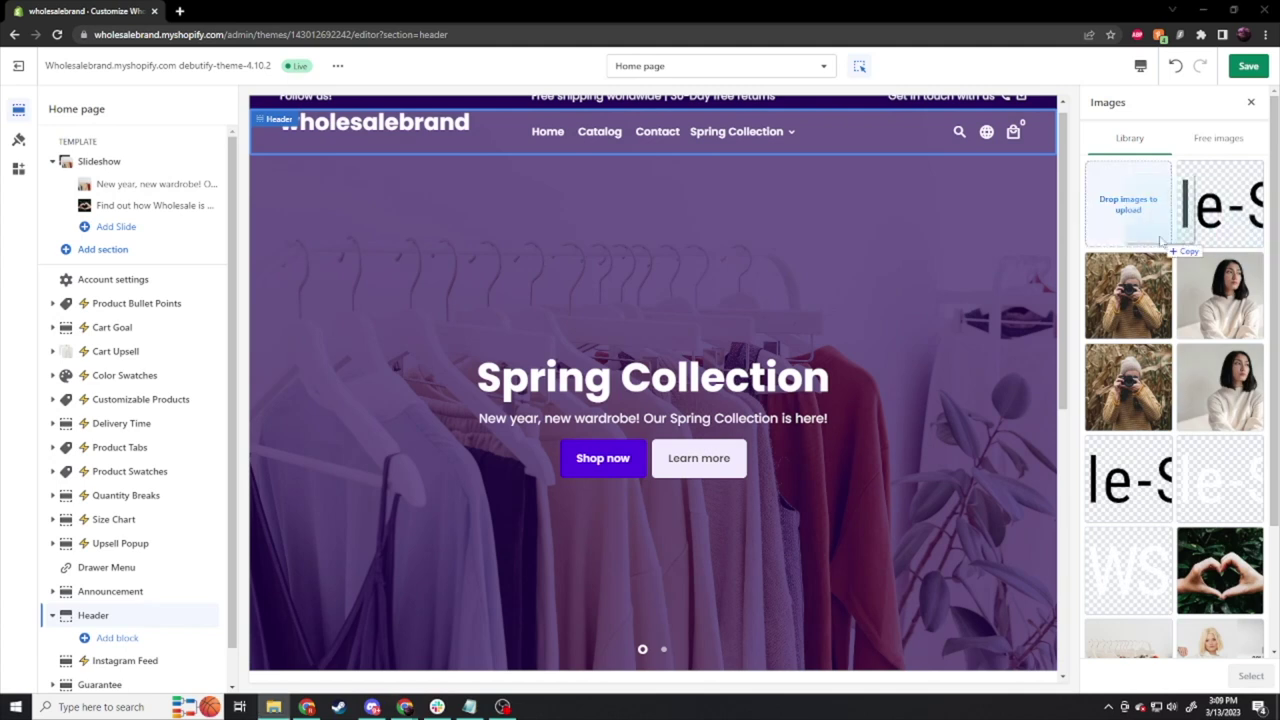
left_click_drag(1128, 232, 1128, 205)
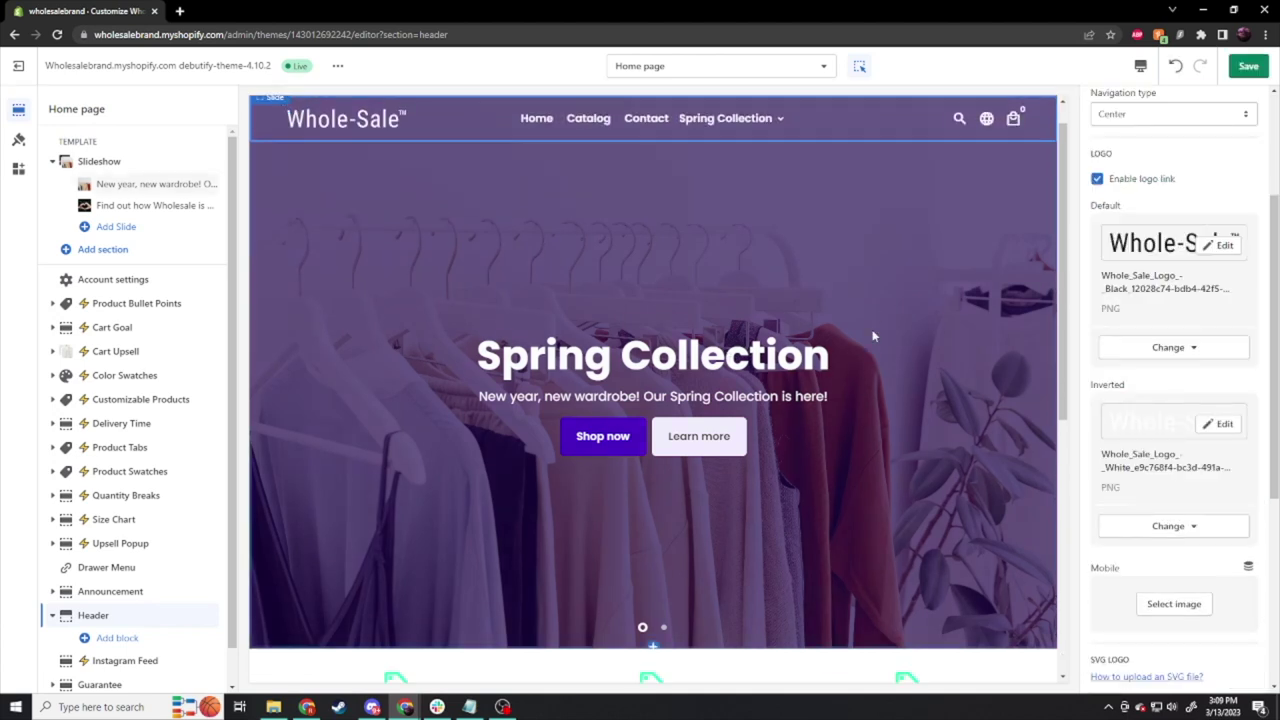
scroll(872, 336, "down", 3)
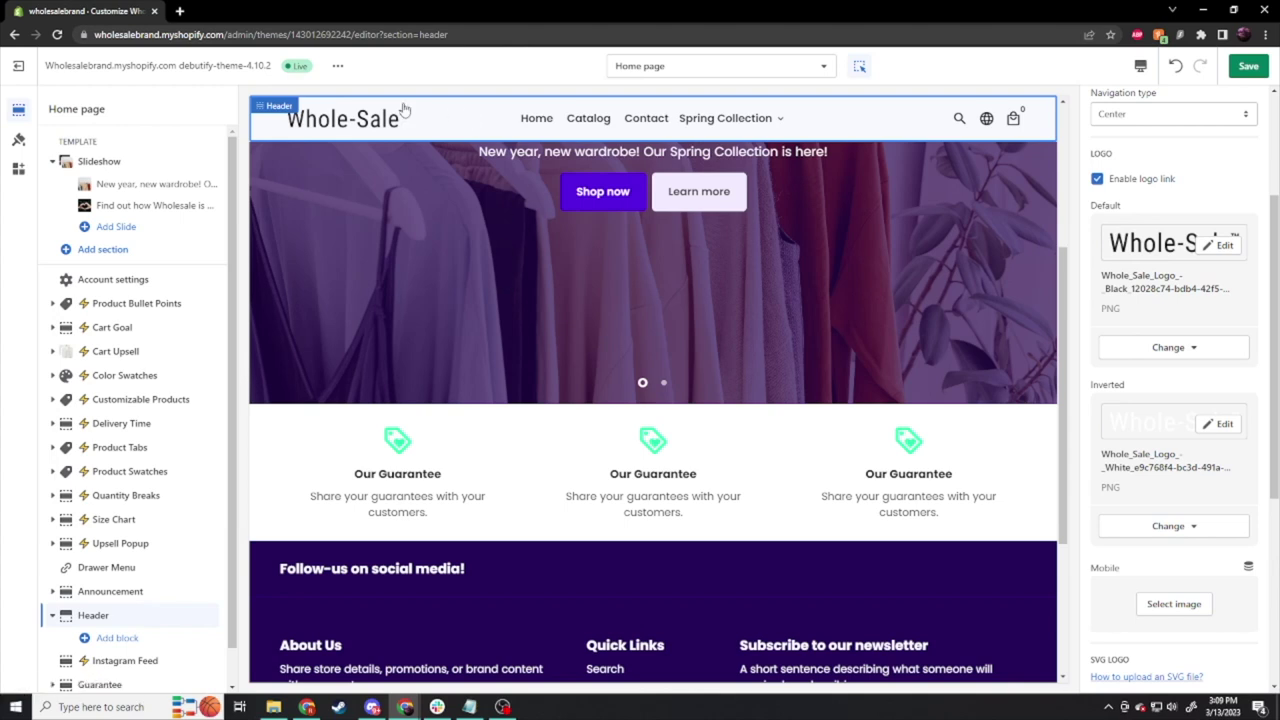
left_click(553, 316)
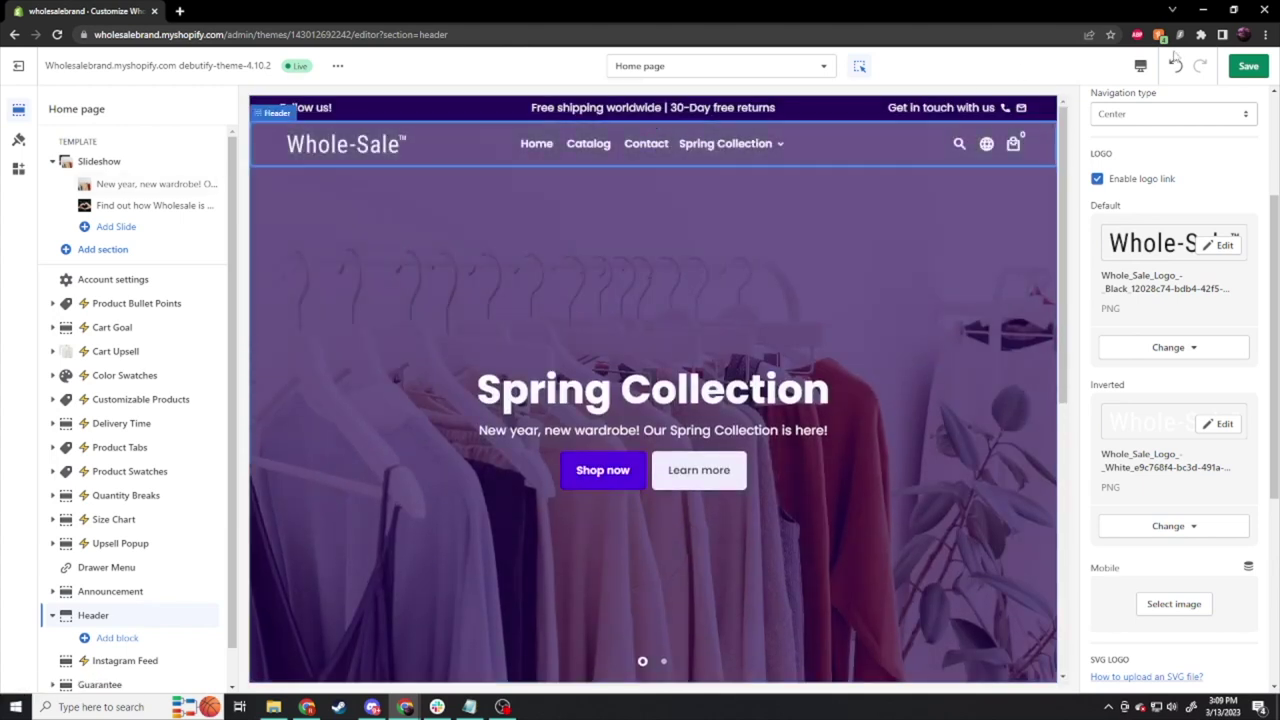
Step: Preview the mobile layout and assign the black Whole-Sale logo from the image library as the header's mobile logo
left_click(1140, 66)
left_click(1170, 101)
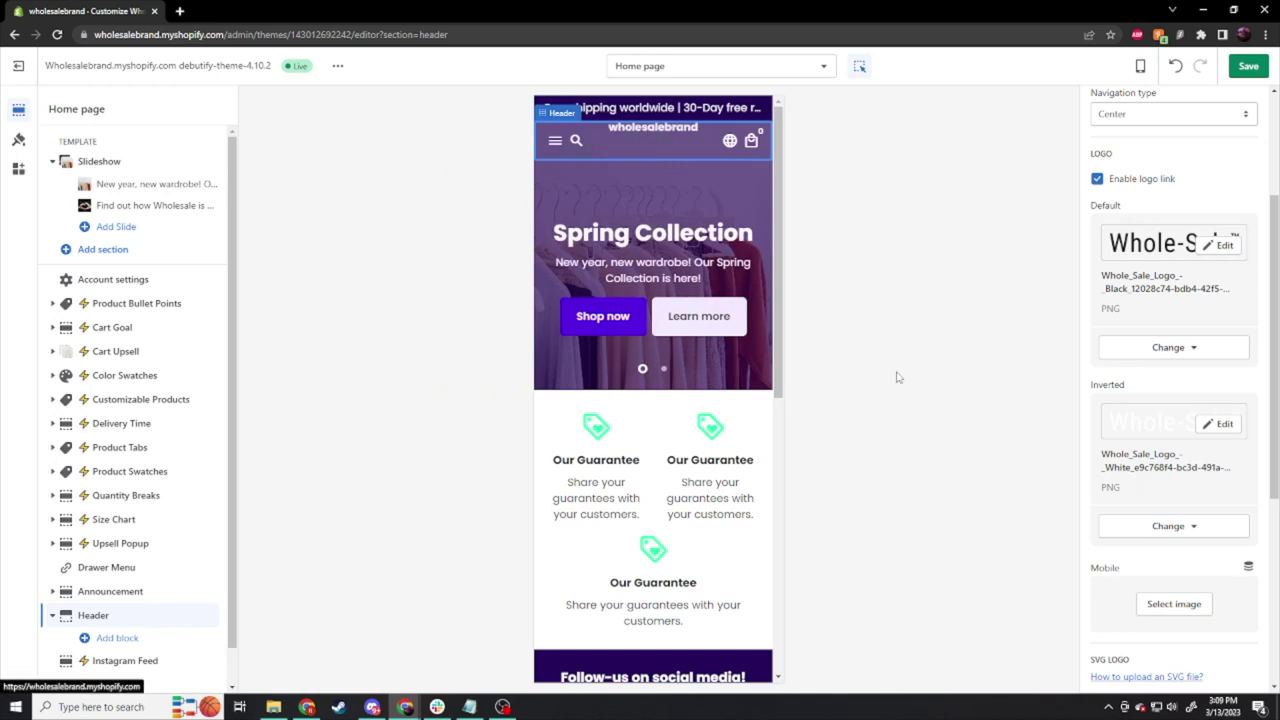
scroll(1185, 515, "down", 2)
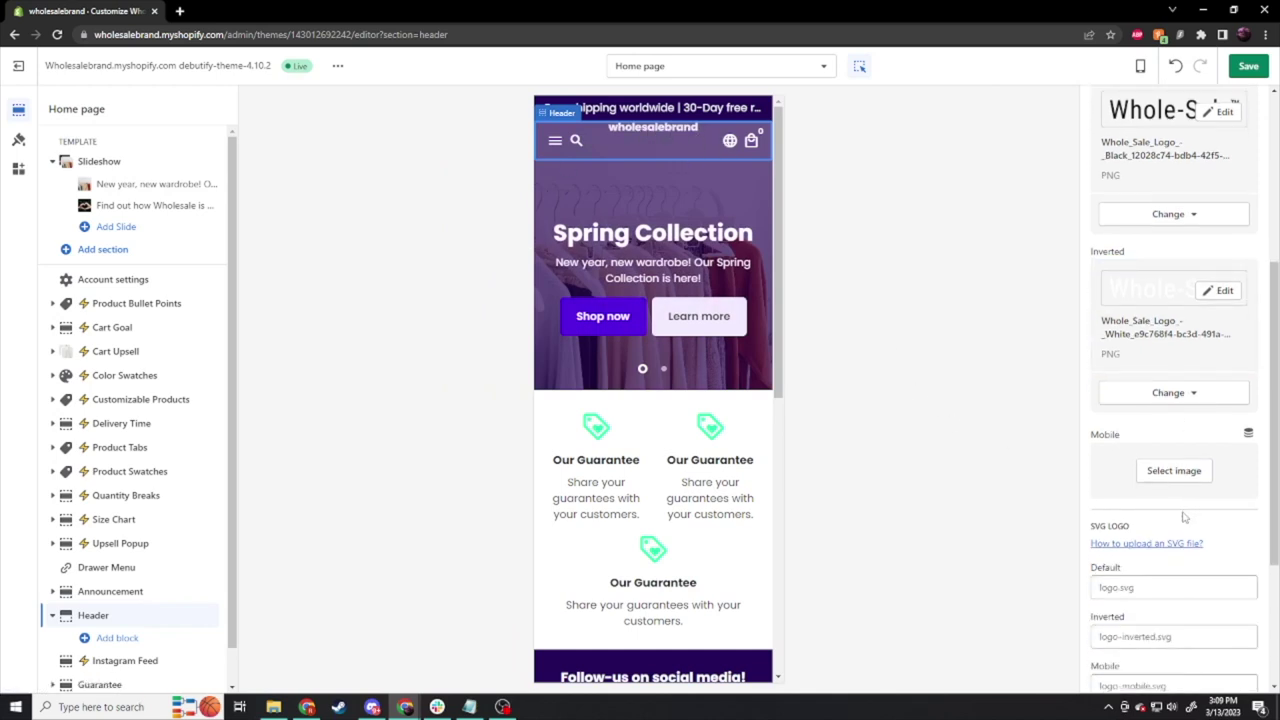
left_click(1176, 471)
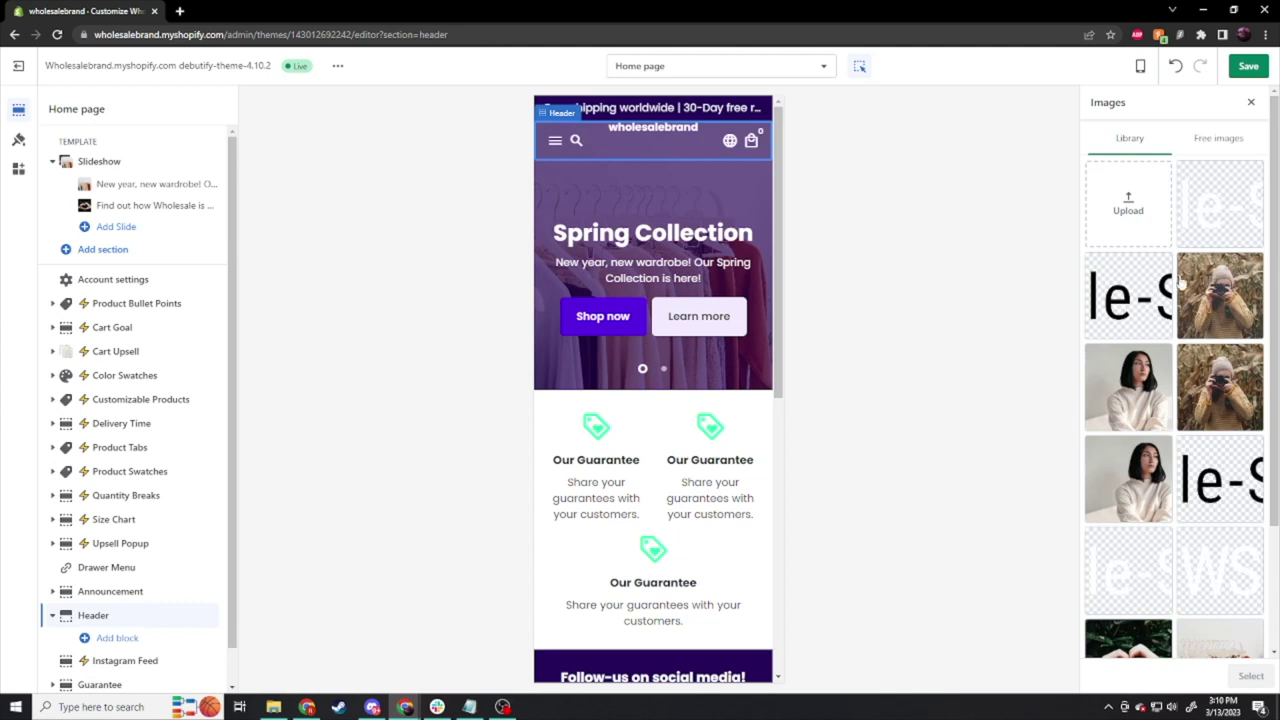
left_click(1120, 295)
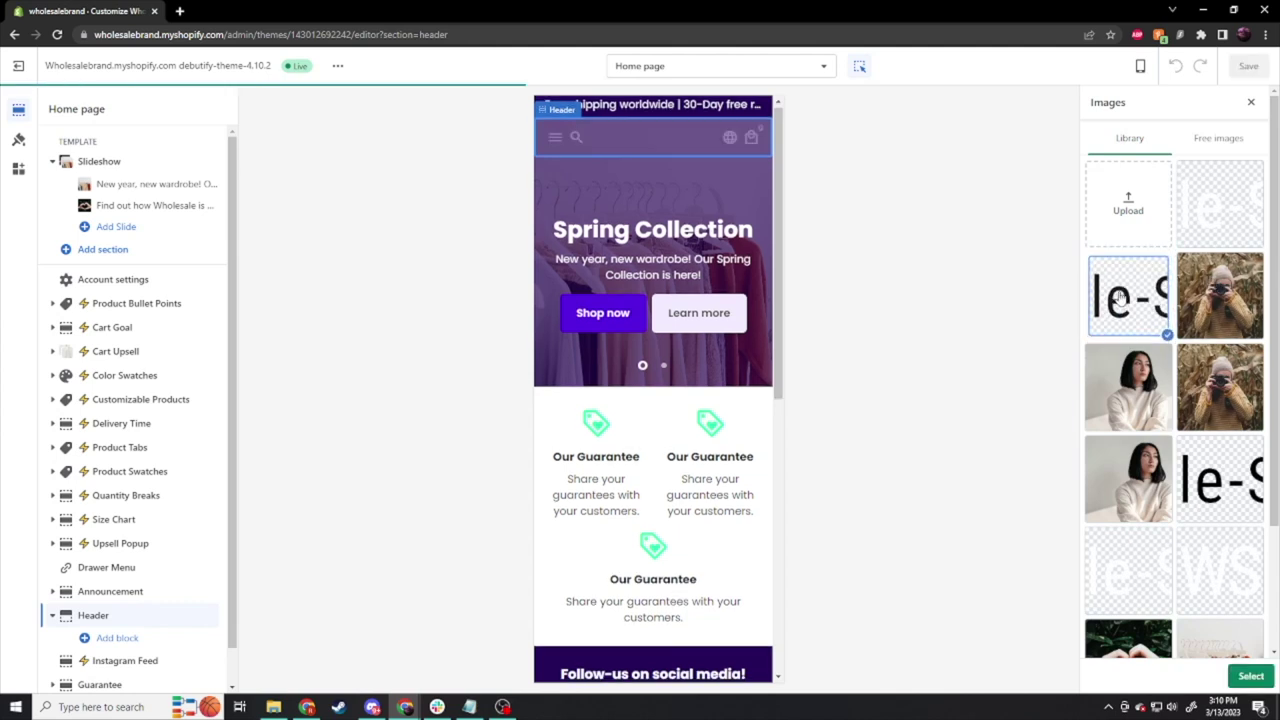
left_click(1251, 676)
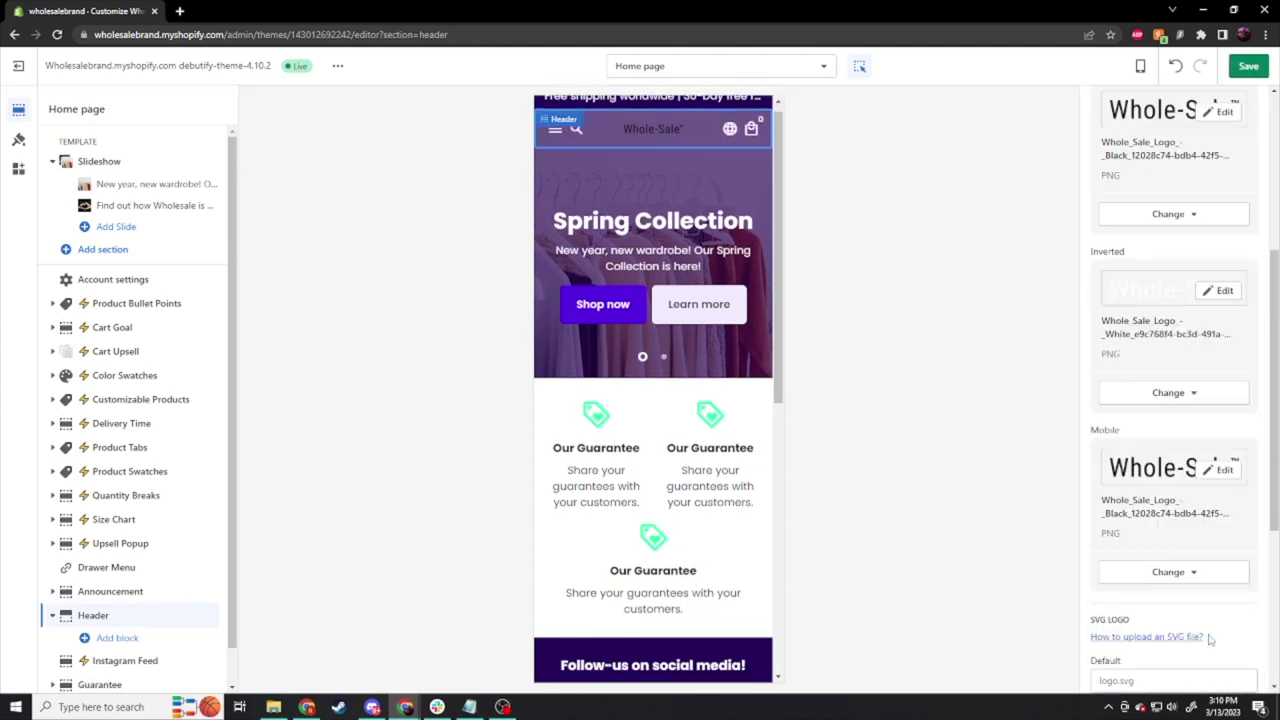
Step: Disable the transparent header on mobile in the theme settings and return the preview to the desktop layout
scroll(763, 249, "down", 2)
left_click(18, 139)
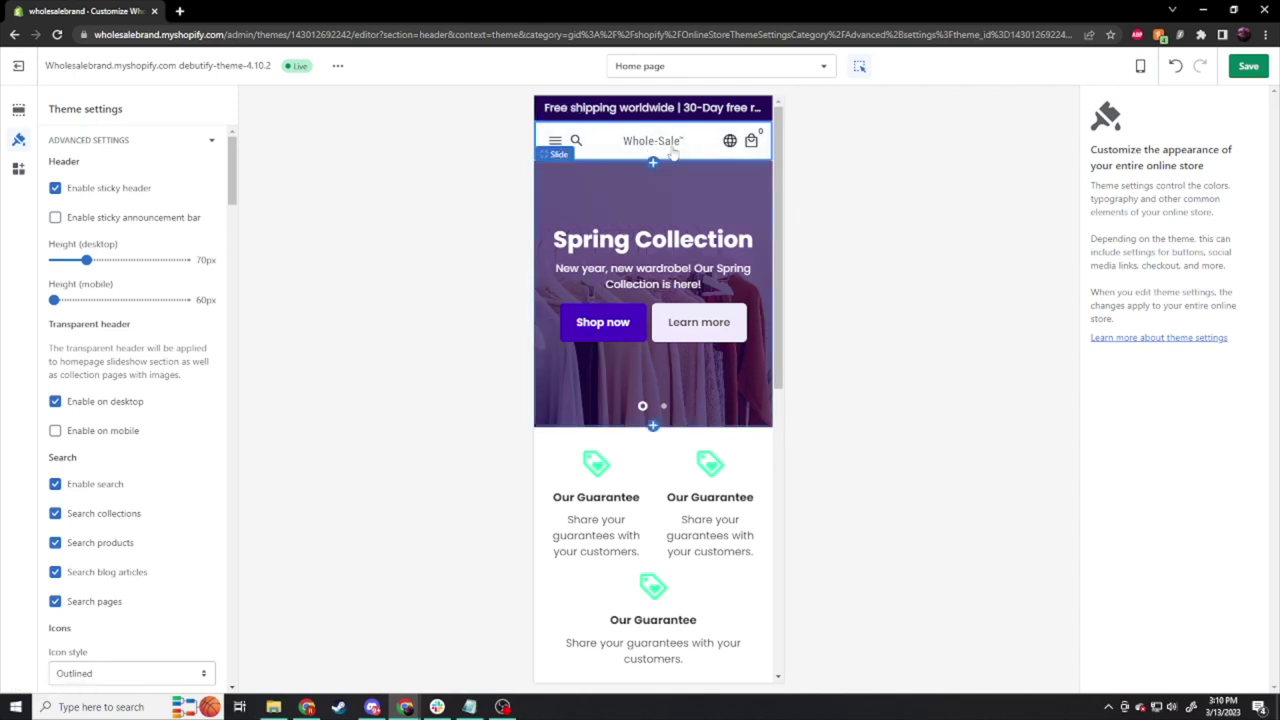
left_click(1140, 66)
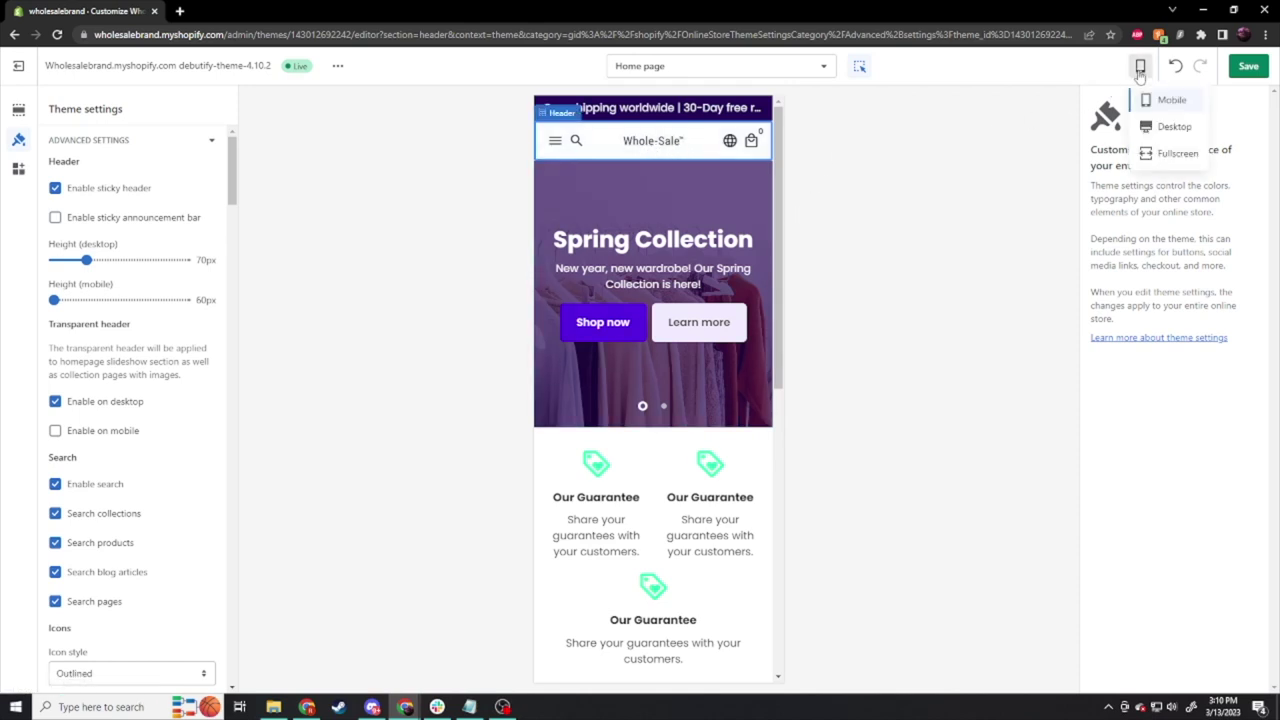
left_click(1160, 127)
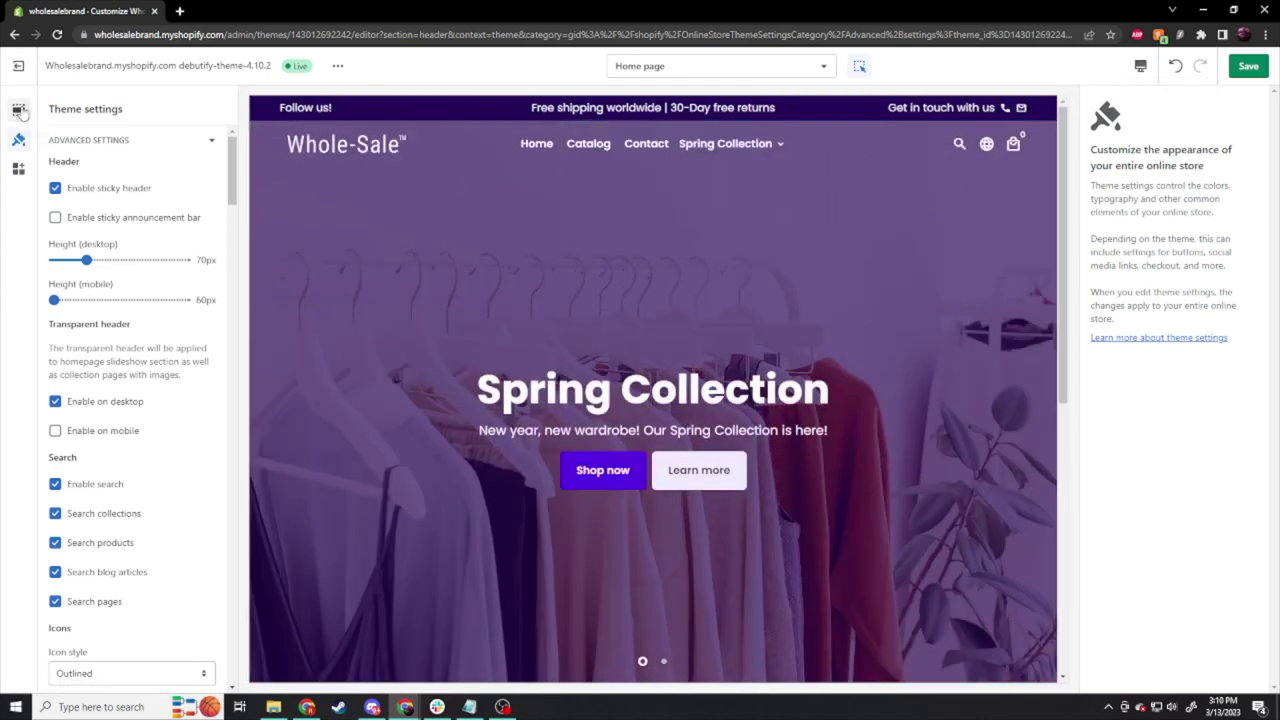
Step: Set the announcement bar's background color to black in the theme's color settings
left_click(275, 165)
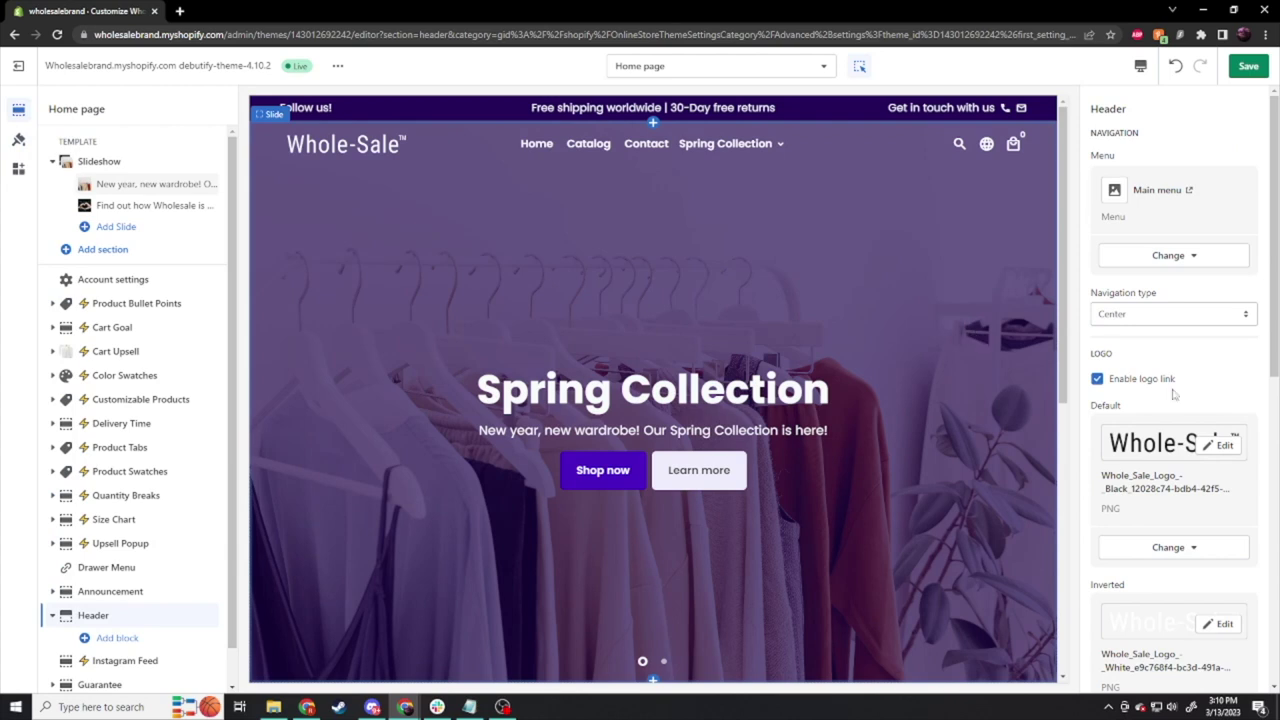
left_click(18, 139)
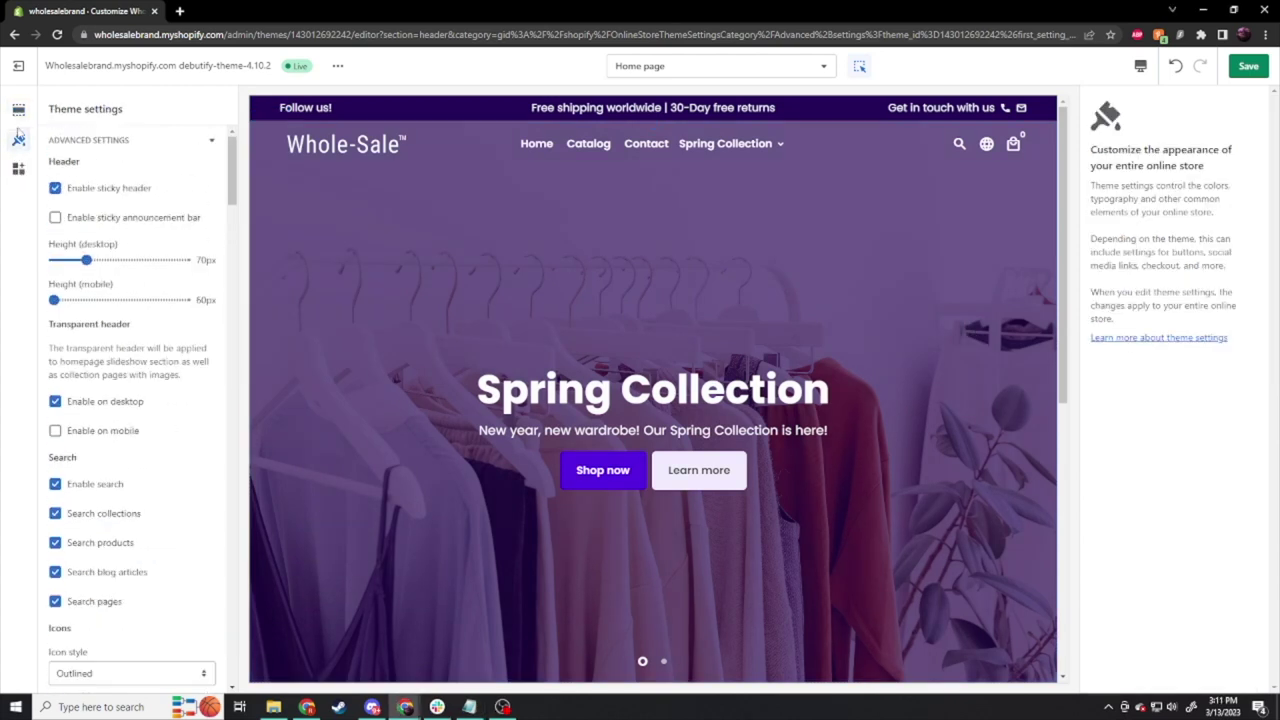
scroll(166, 323, "down", 15)
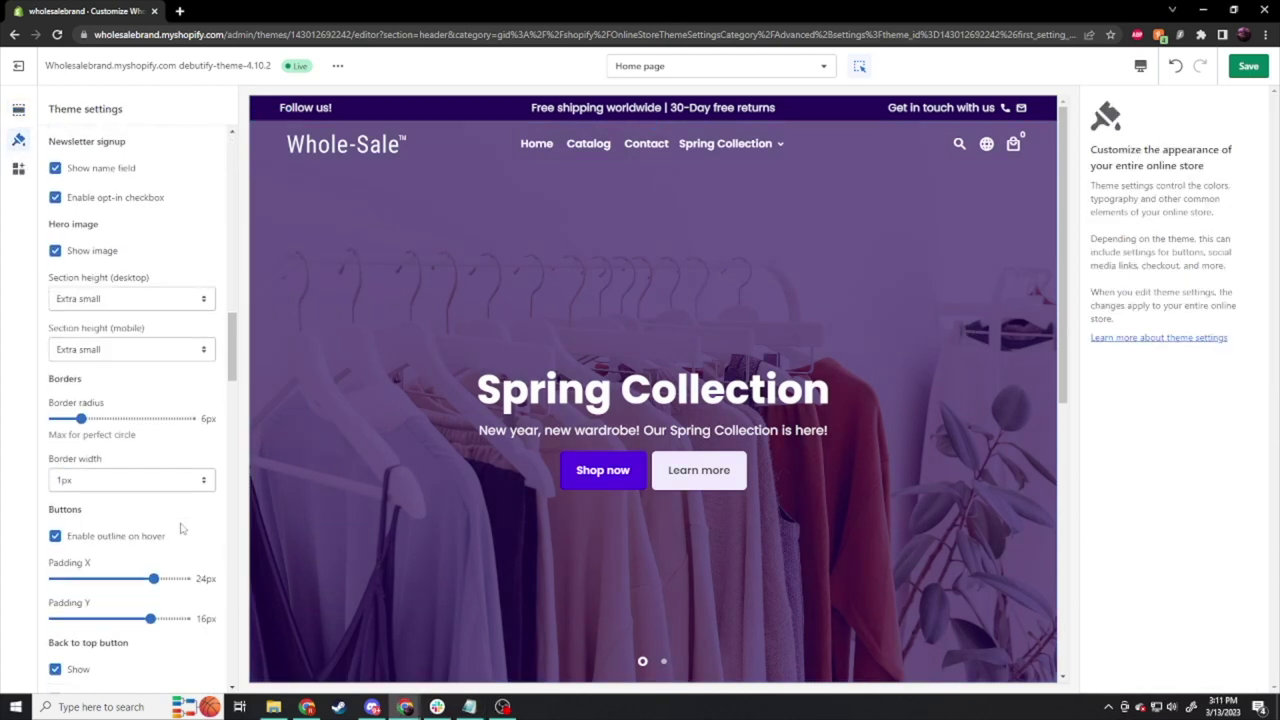
scroll(181, 529, "down", 15)
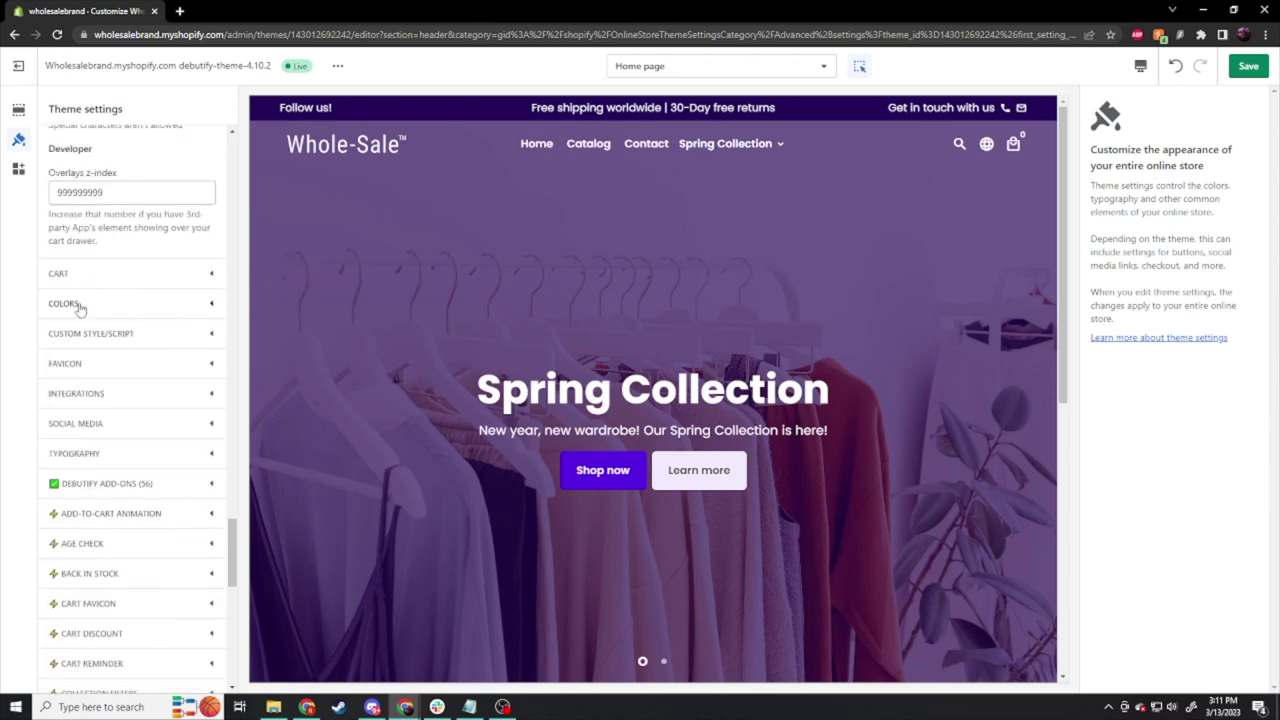
left_click(80, 305)
scroll(113, 428, "up", 10)
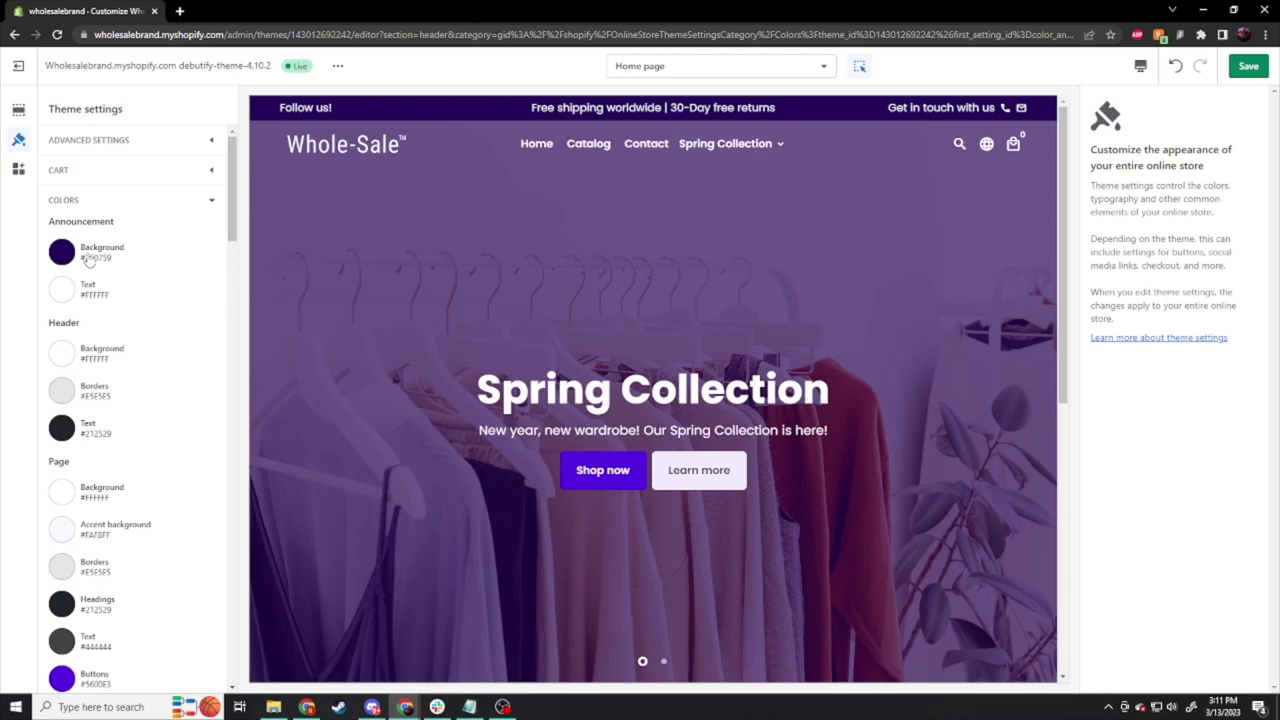
scroll(62, 258, "down", 3)
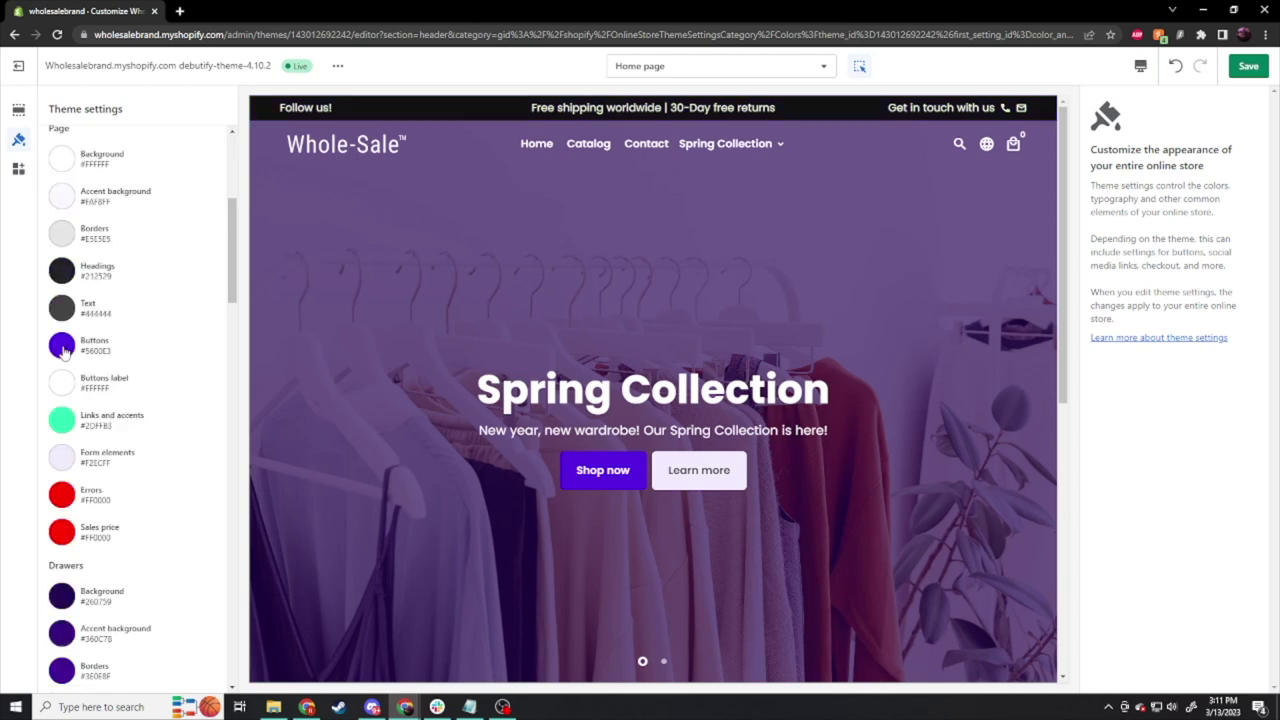
Step: Change the page's button color to orange (#D98308)
left_click(62, 346)
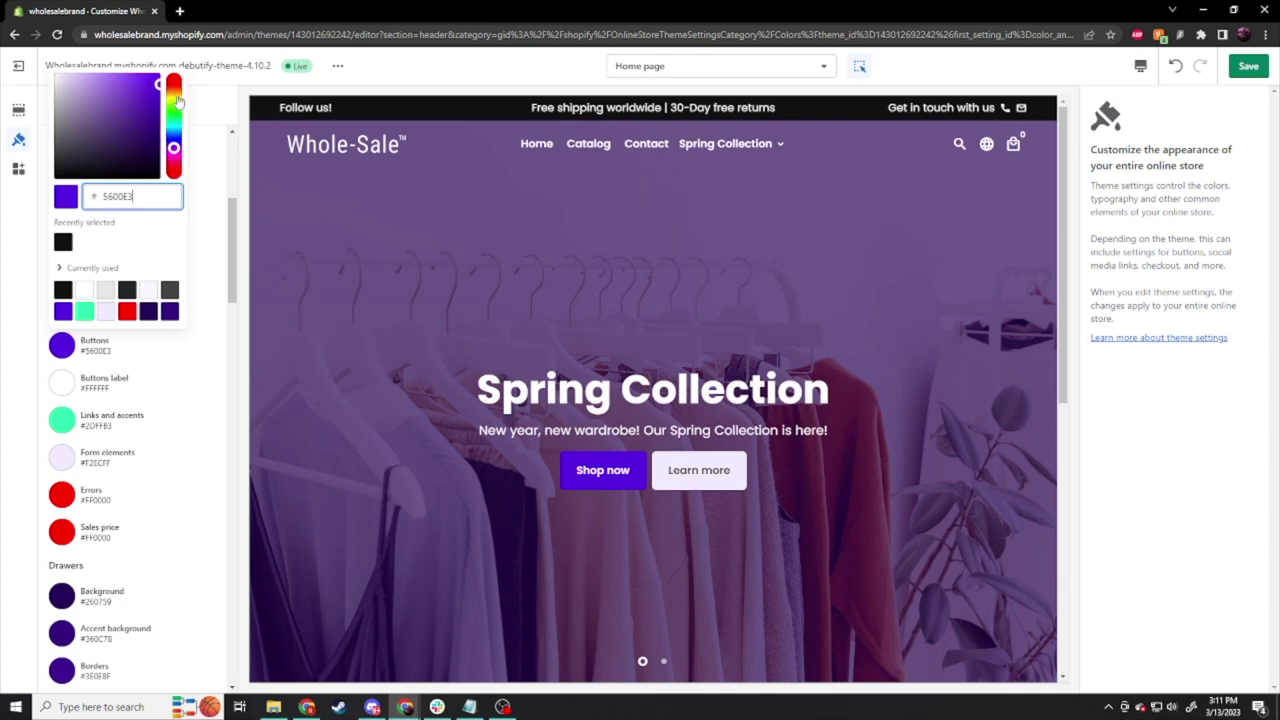
left_click(174, 100)
left_click(183, 387)
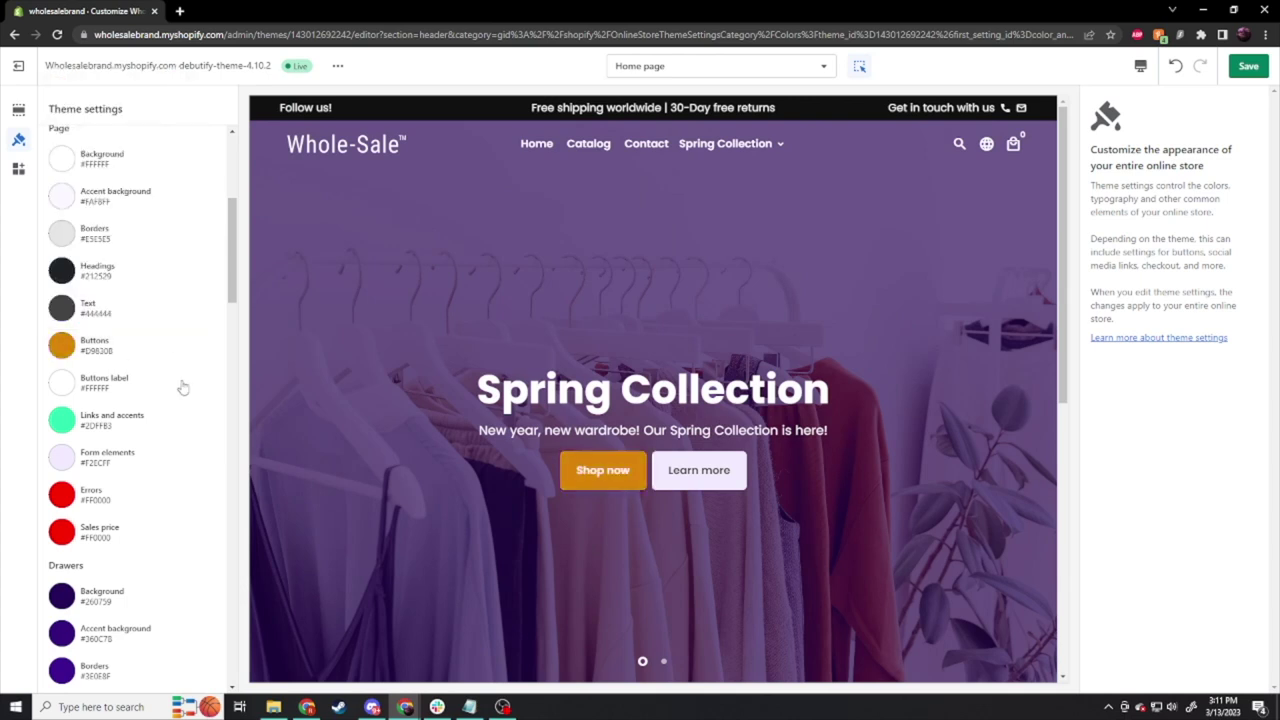
Step: Apply the same orange as the buttons to the page's links and accents color
left_click(61, 421)
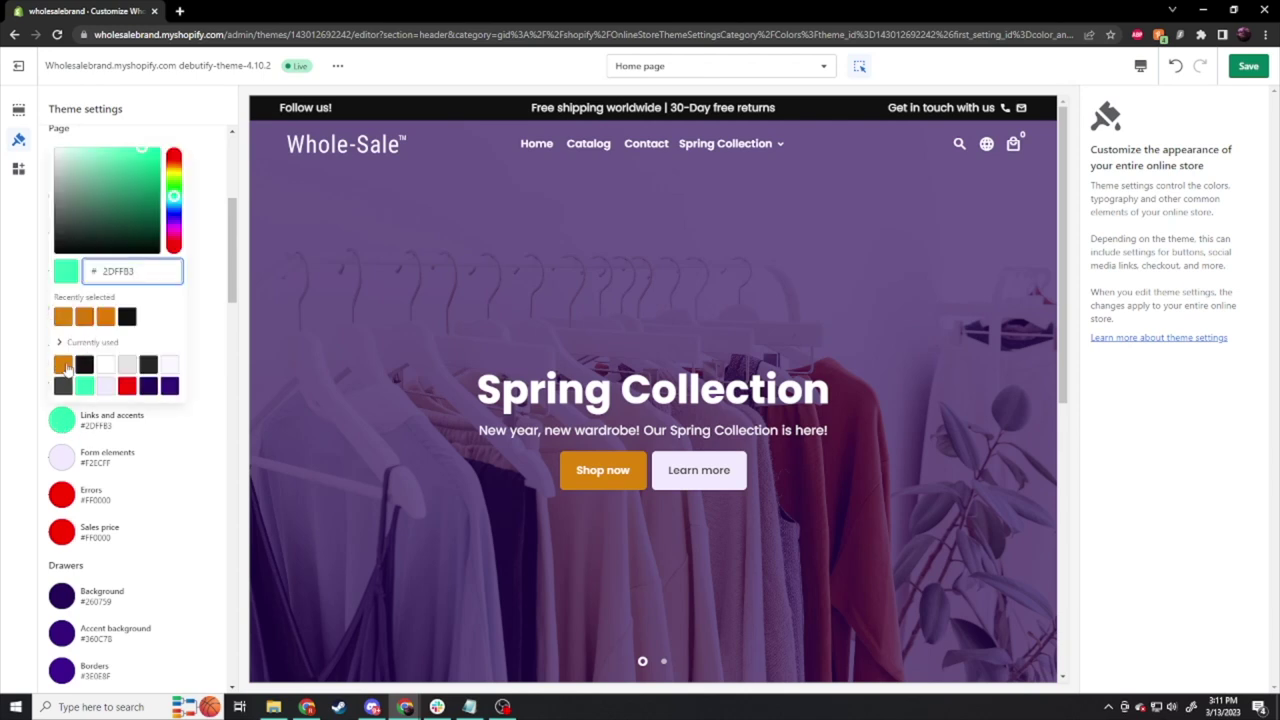
left_click(62, 344)
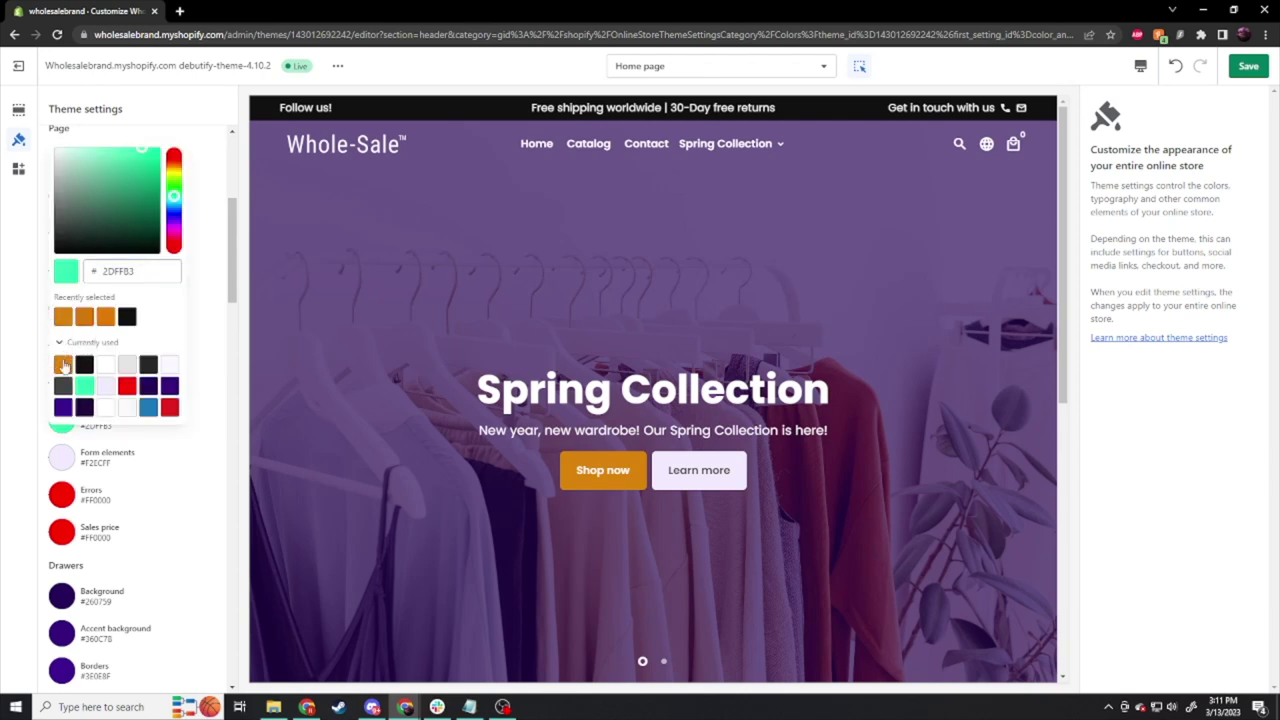
left_click(62, 364)
scroll(205, 350, "down", 1)
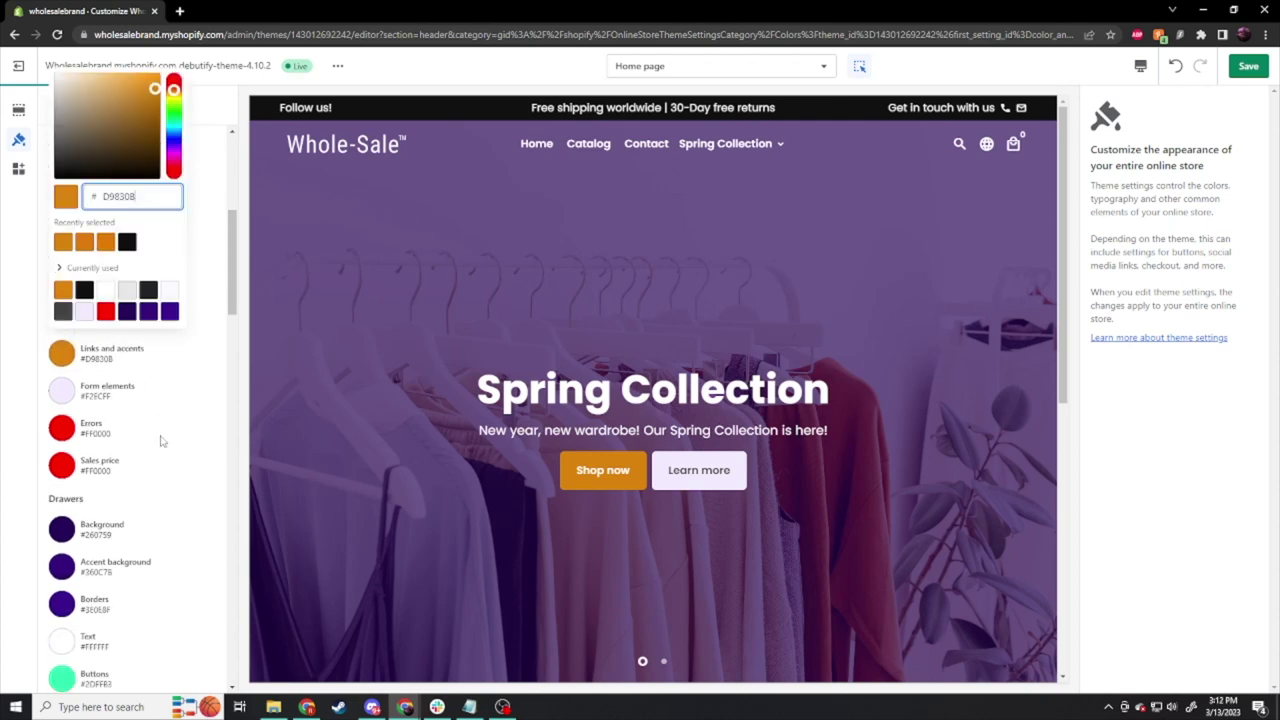
left_click(214, 403)
scroll(545, 489, "down", 1)
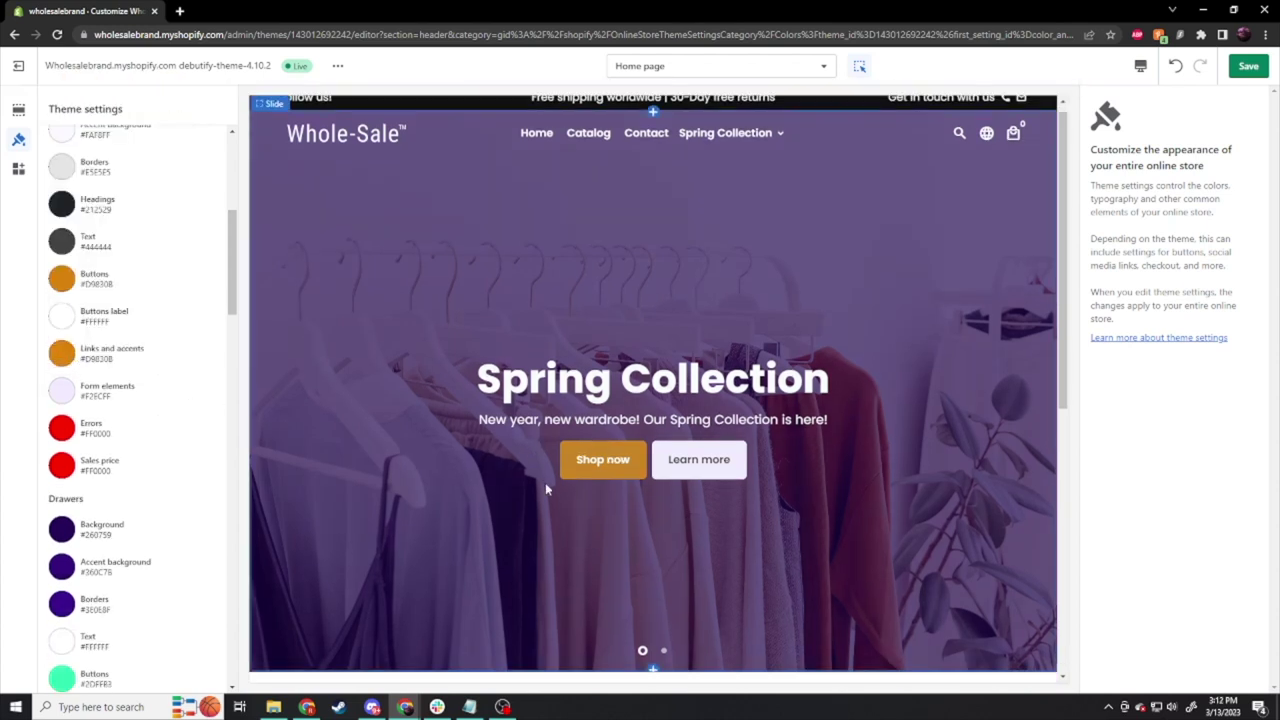
Step: Open the store preview's cart drawer and set the drawers' background color to dark gray (#1E1E1E) in the theme settings
scroll(546, 489, "down", 5)
scroll(555, 520, "up", 5)
scroll(550, 515, "down", 4)
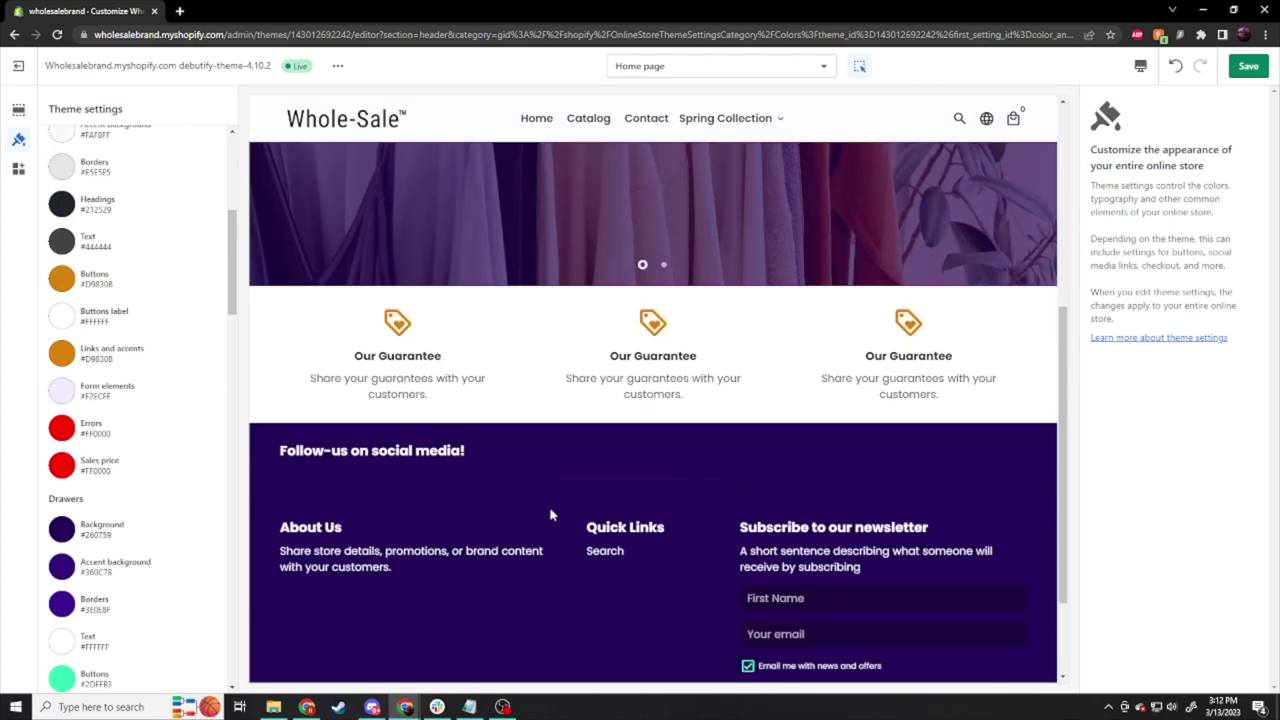
scroll(550, 515, "up", 3)
scroll(78, 400, "down", 2)
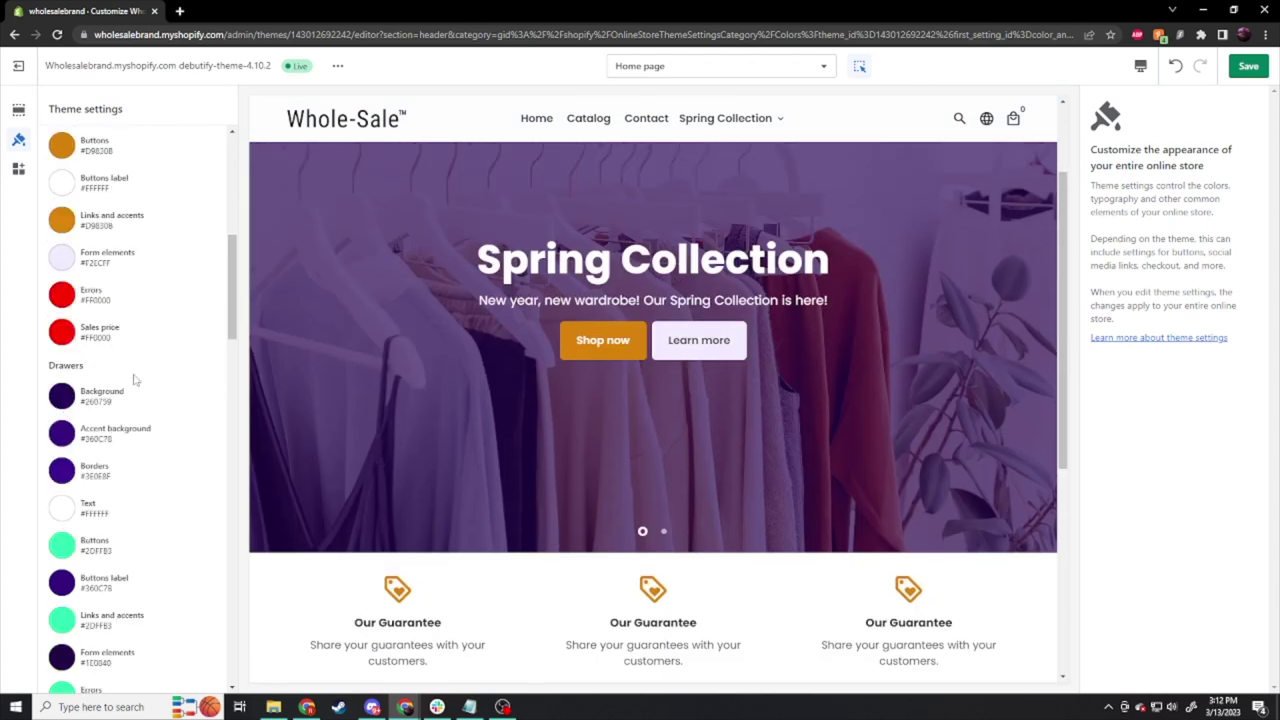
left_click(1014, 120)
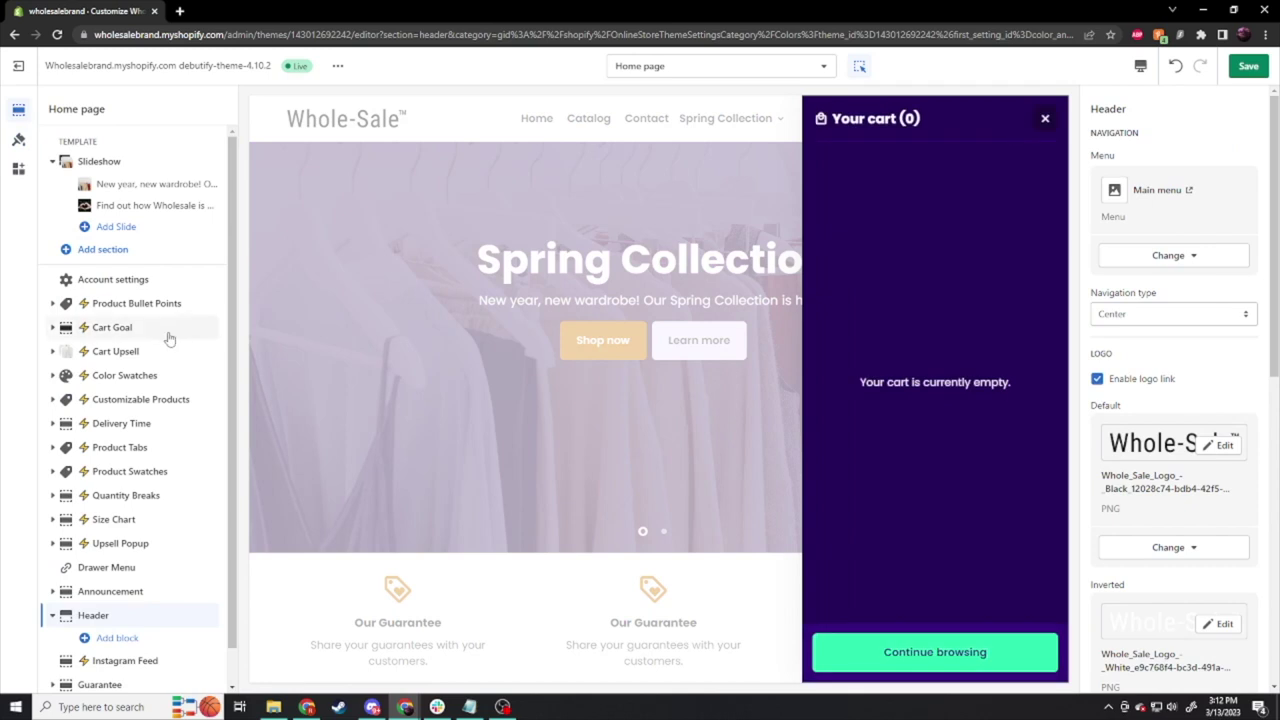
left_click(18, 139)
scroll(150, 468, "down", 6)
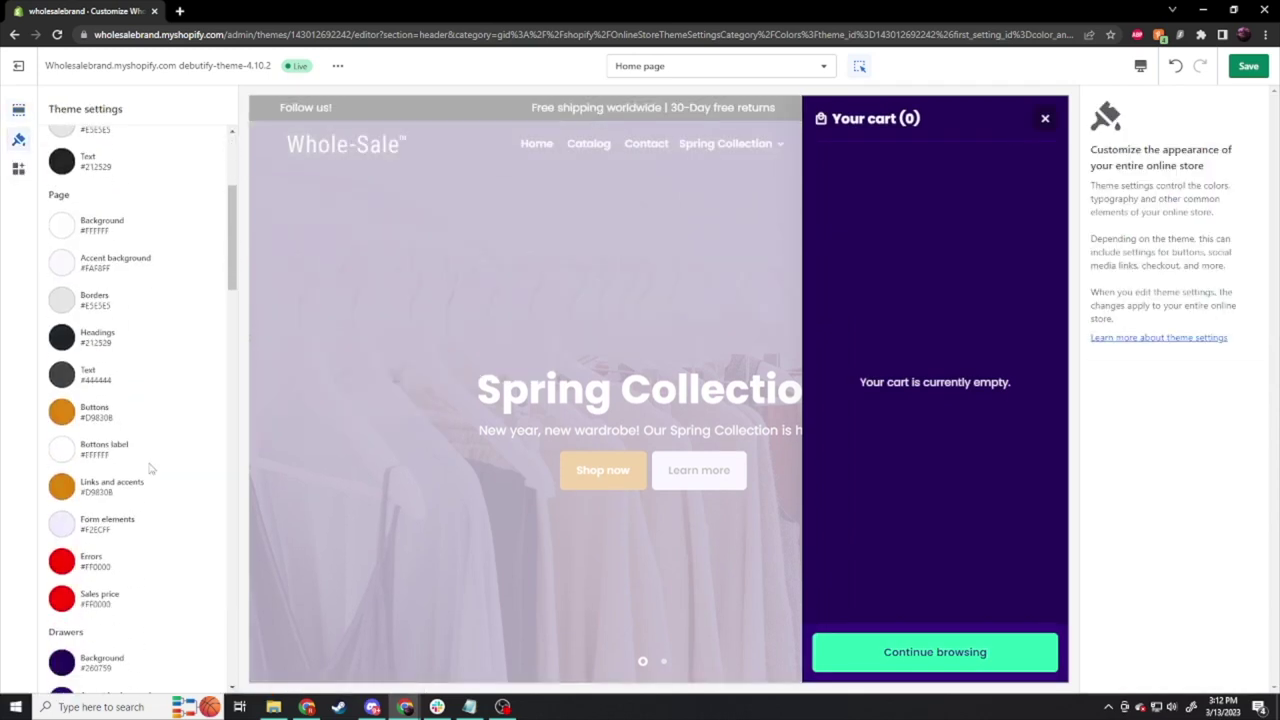
left_click(61, 330)
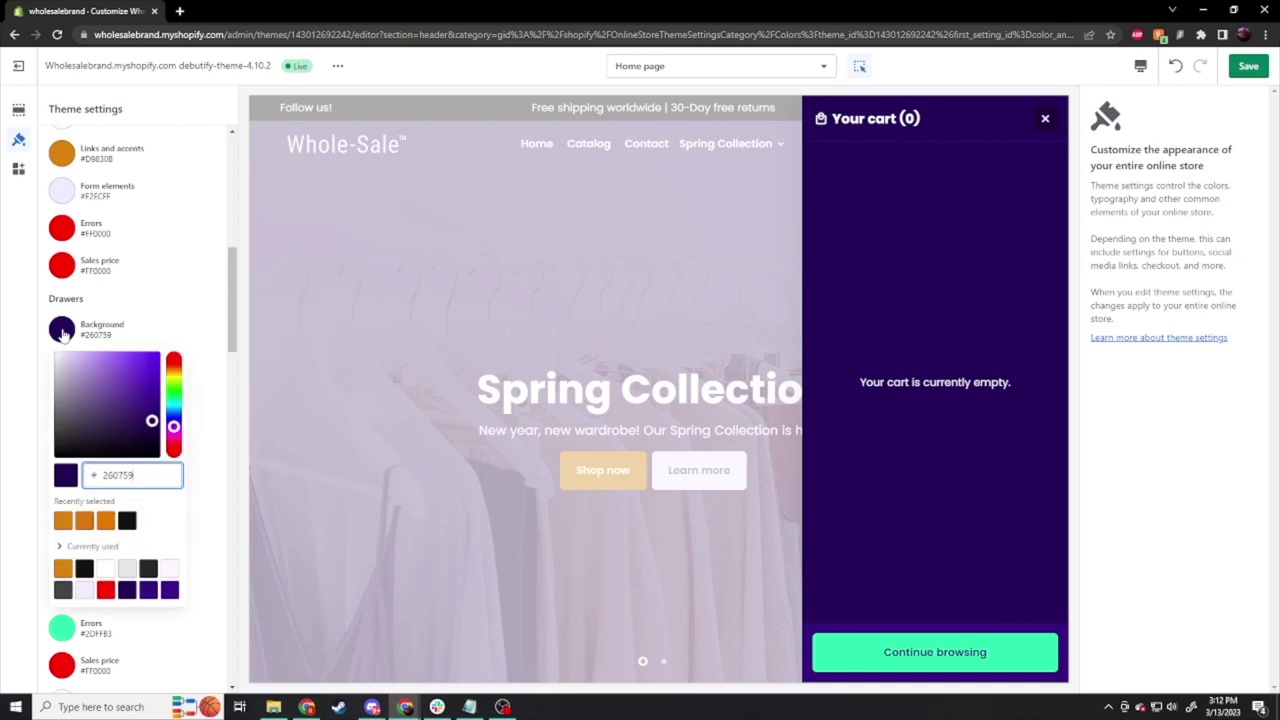
left_click_drag(60, 444, 49, 448)
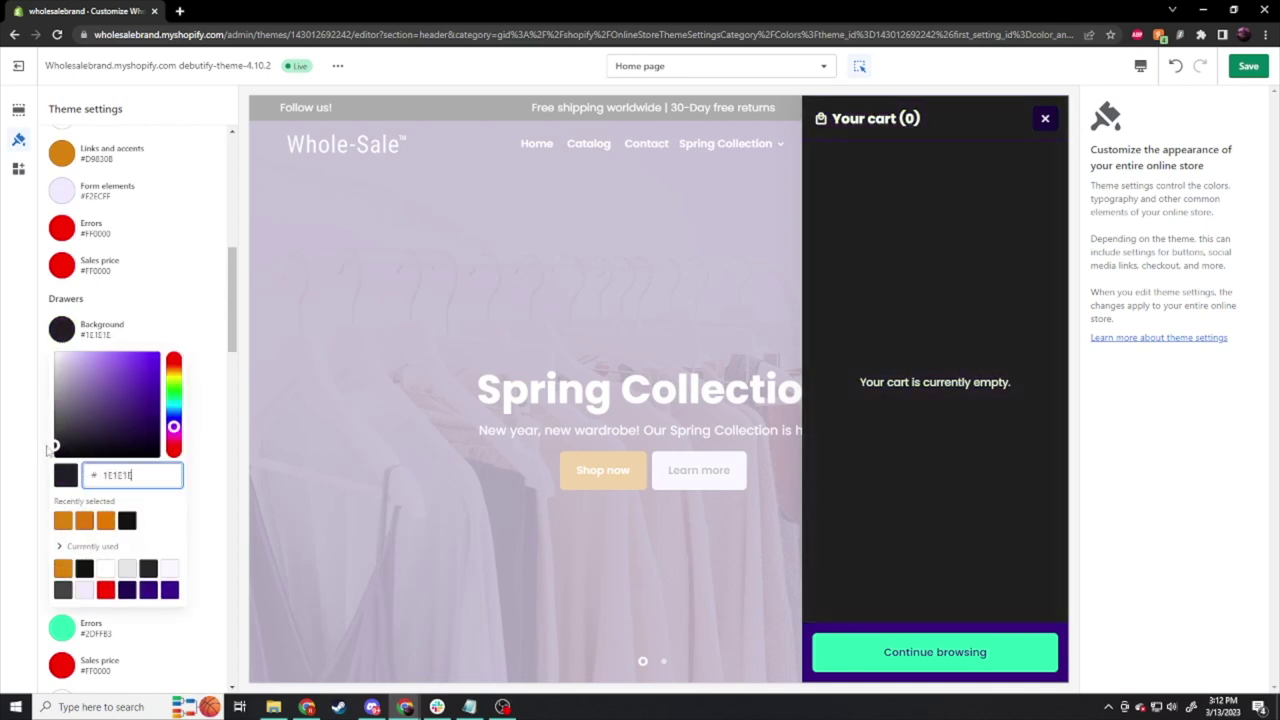
left_click(47, 450)
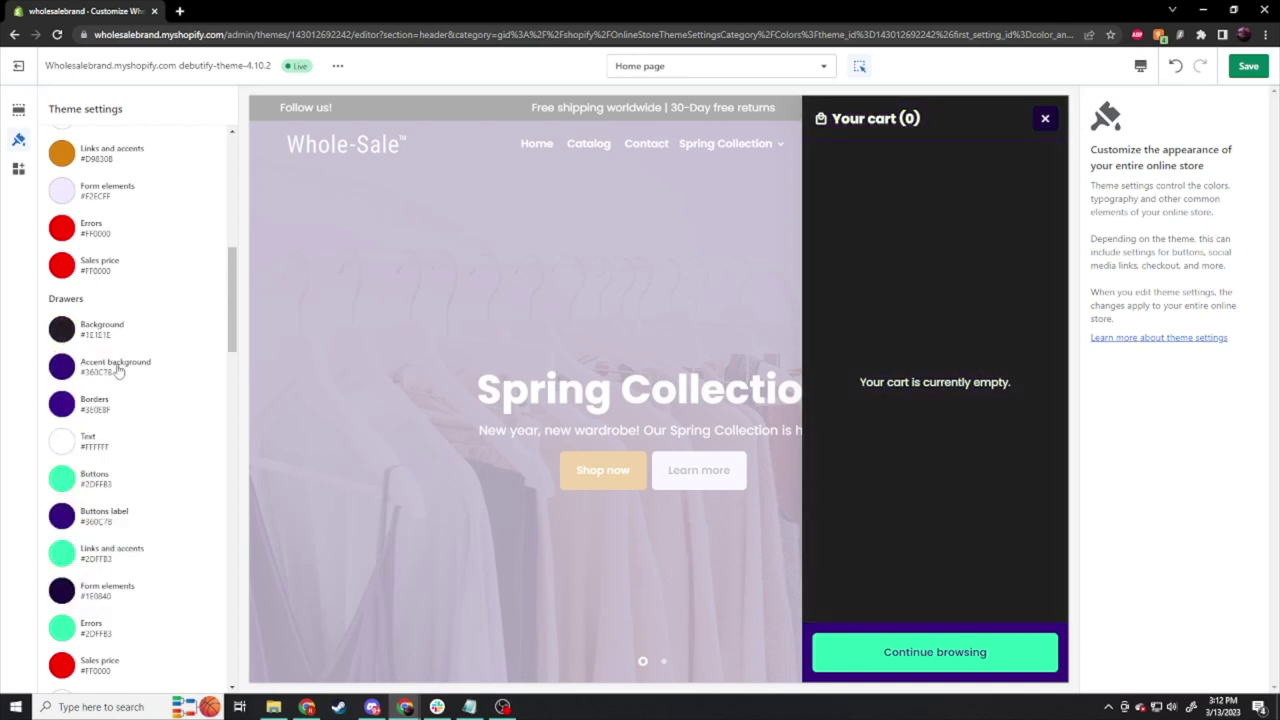
Step: Set the drawers' accent background to orange (#D98308) and their borders to dark gray (#444444)
left_click(63, 368)
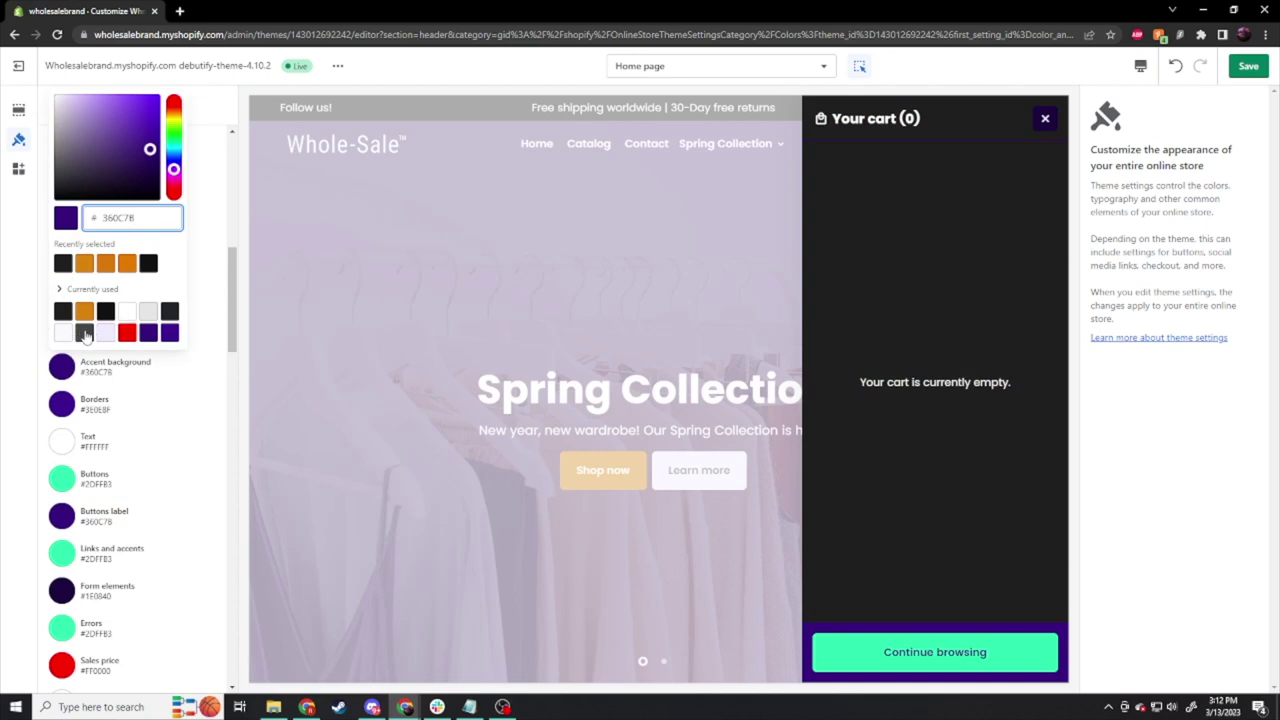
left_click(84, 333)
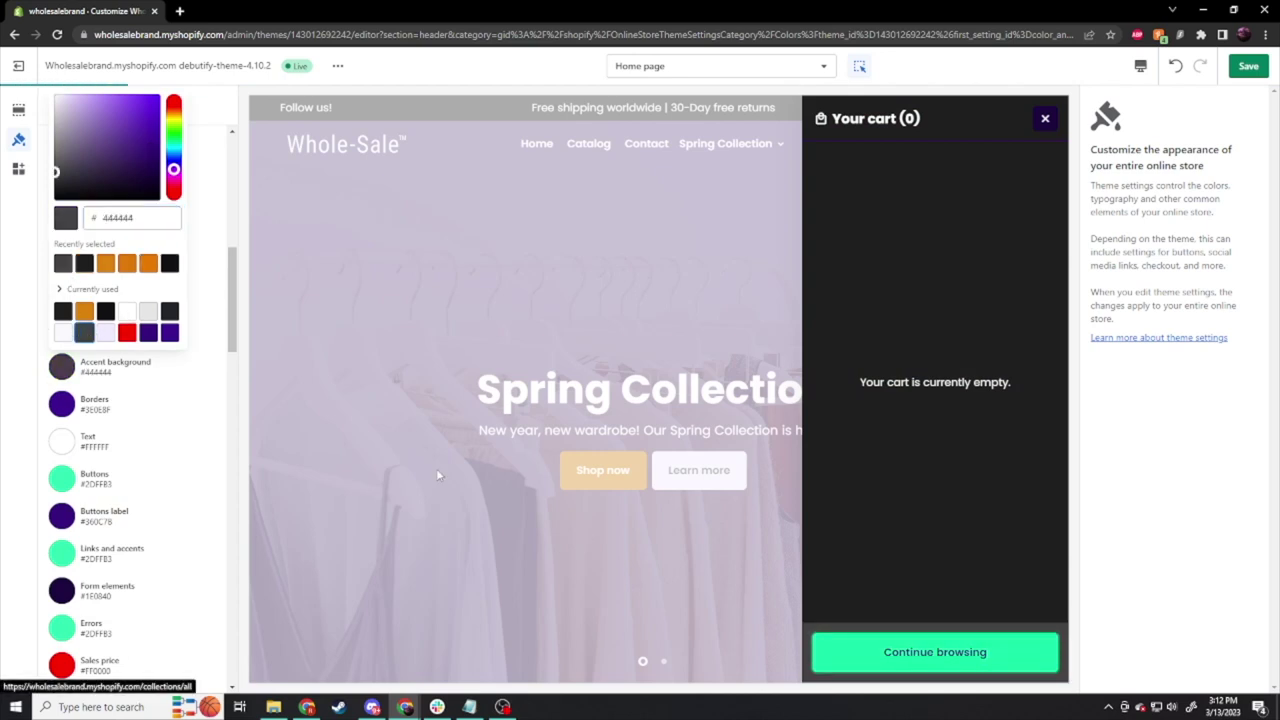
left_click(84, 311)
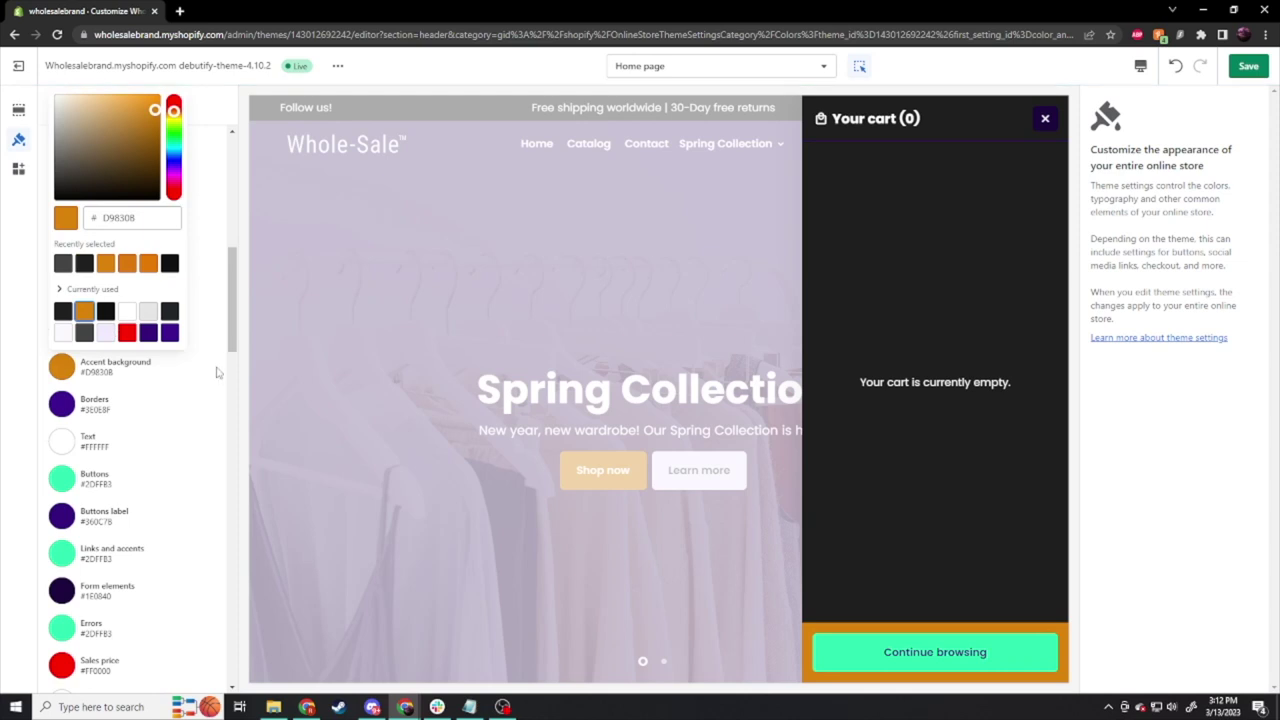
left_click(62, 405)
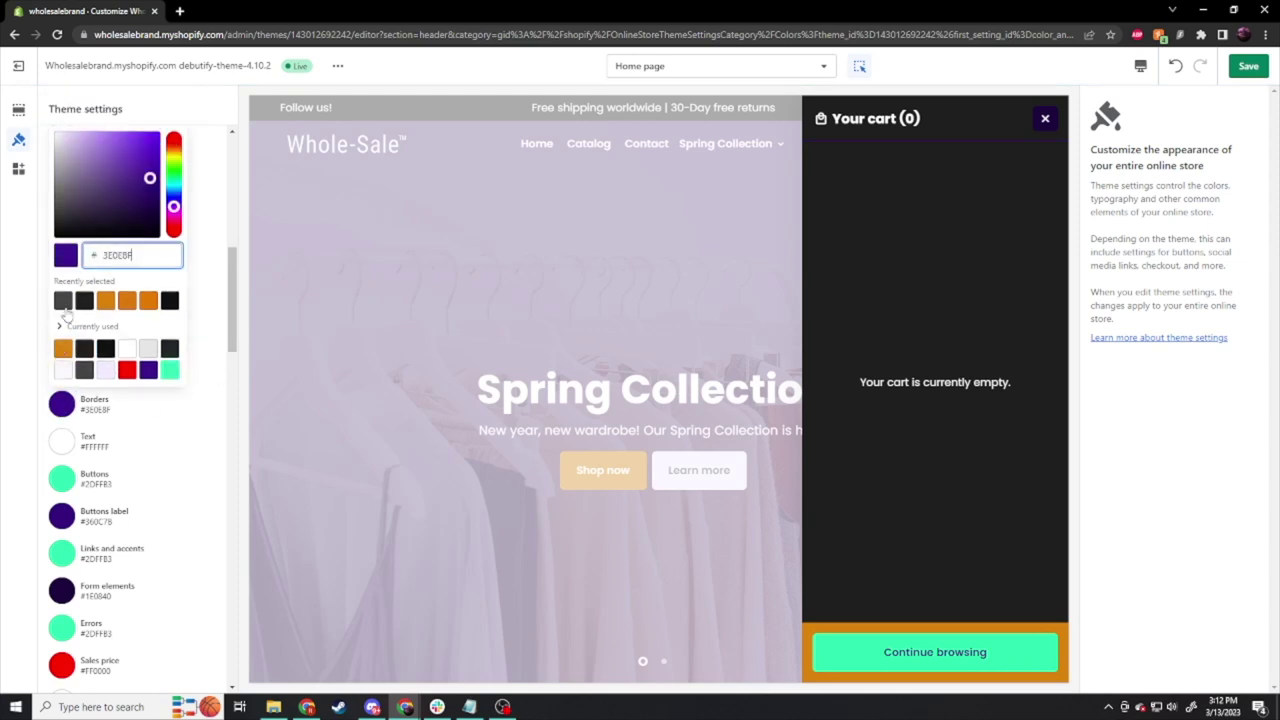
left_click(84, 372)
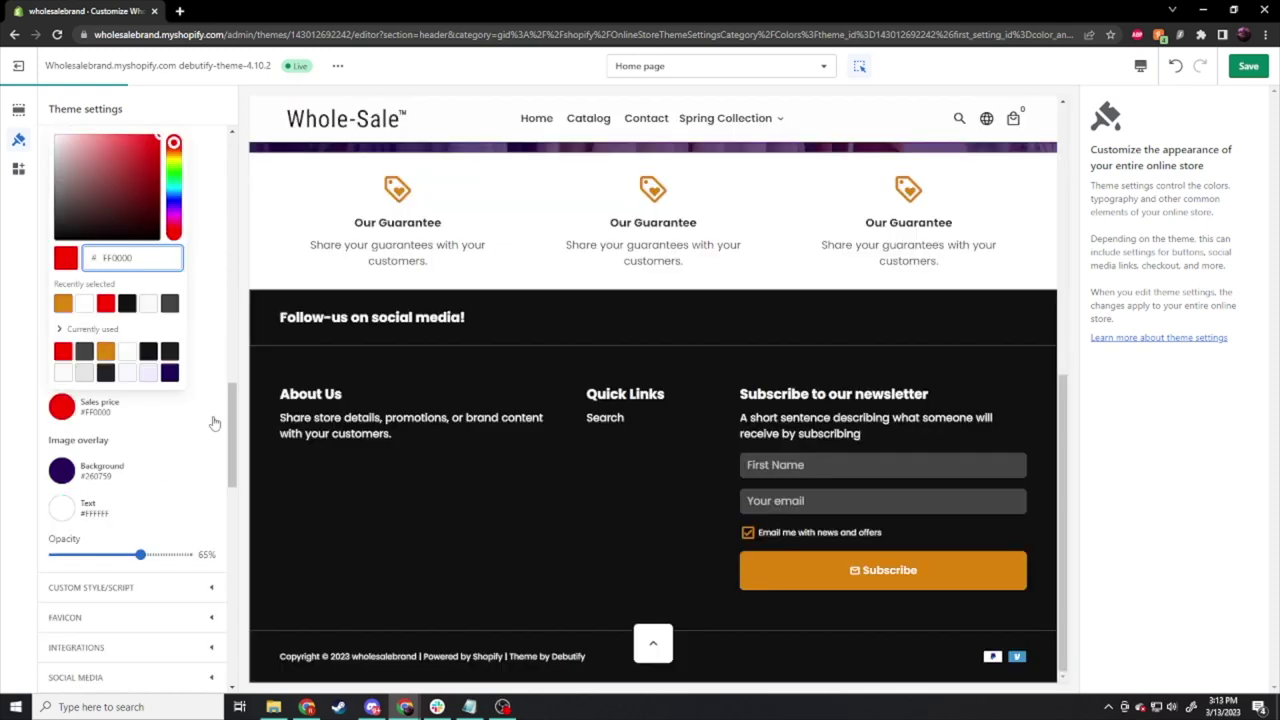
Step: Set the image overlay's background color to near-black (#101010)
left_click(214, 422)
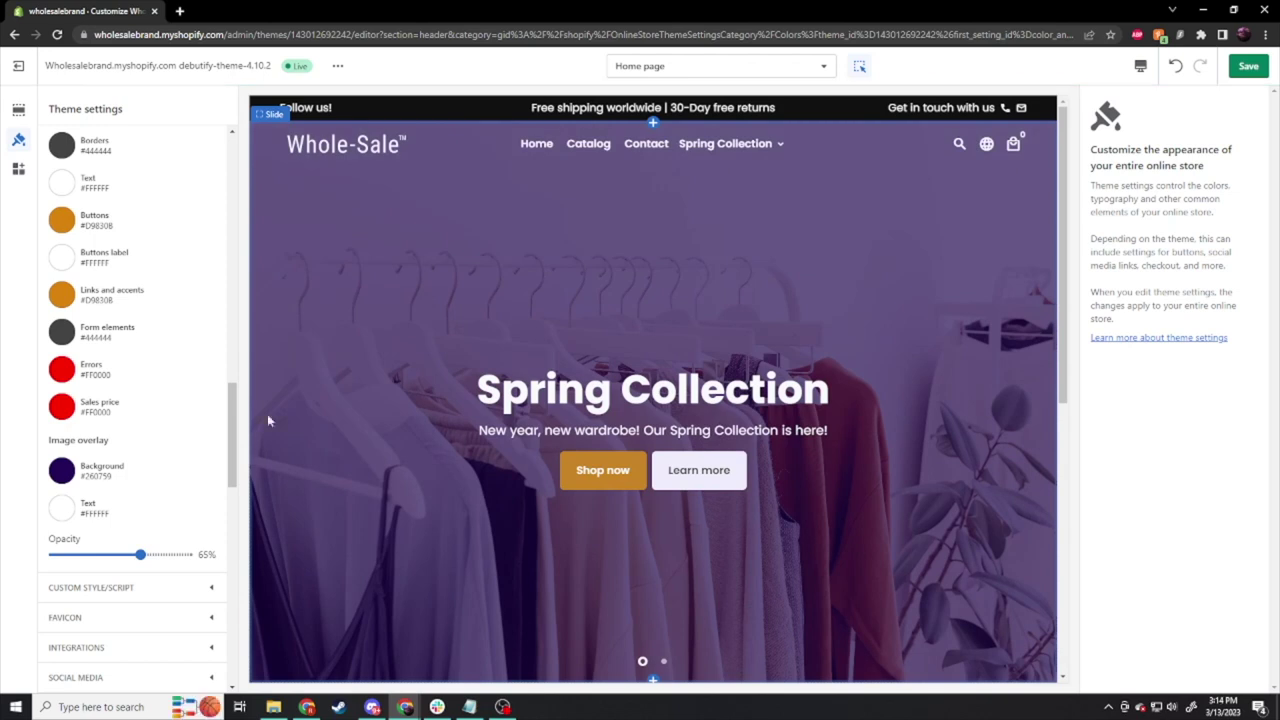
left_click(72, 476)
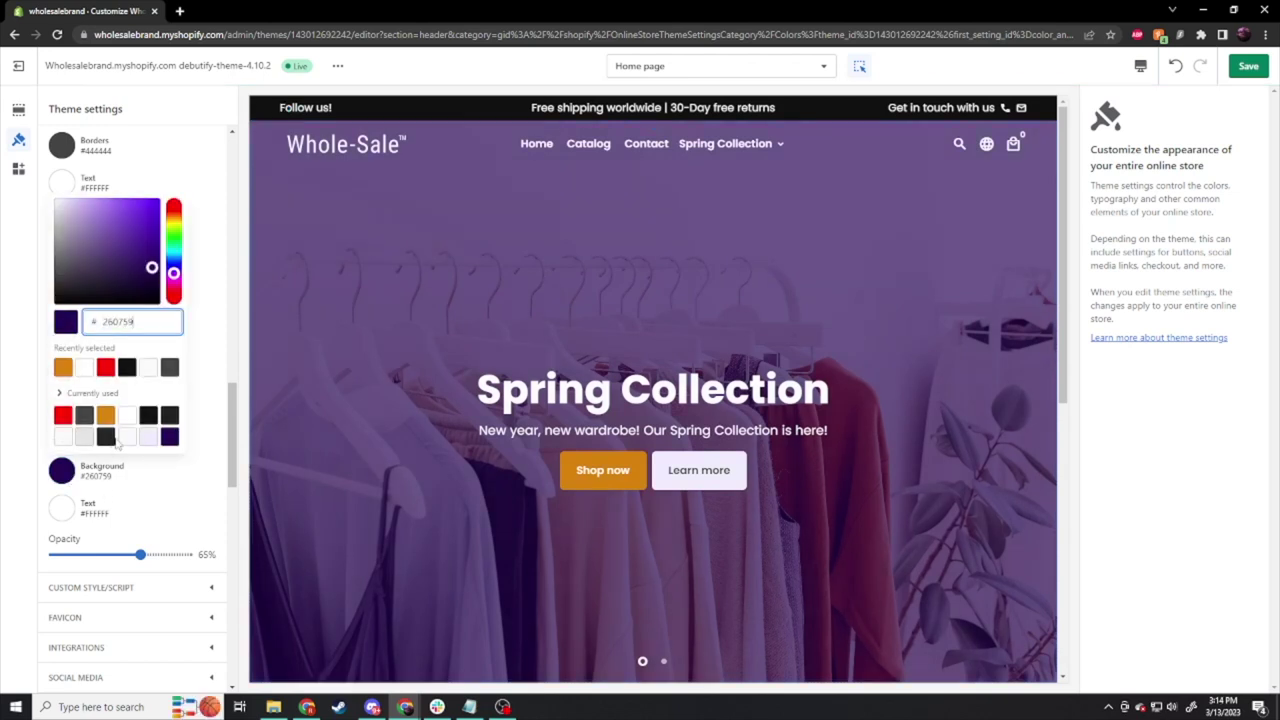
left_click(148, 416)
left_click(205, 443)
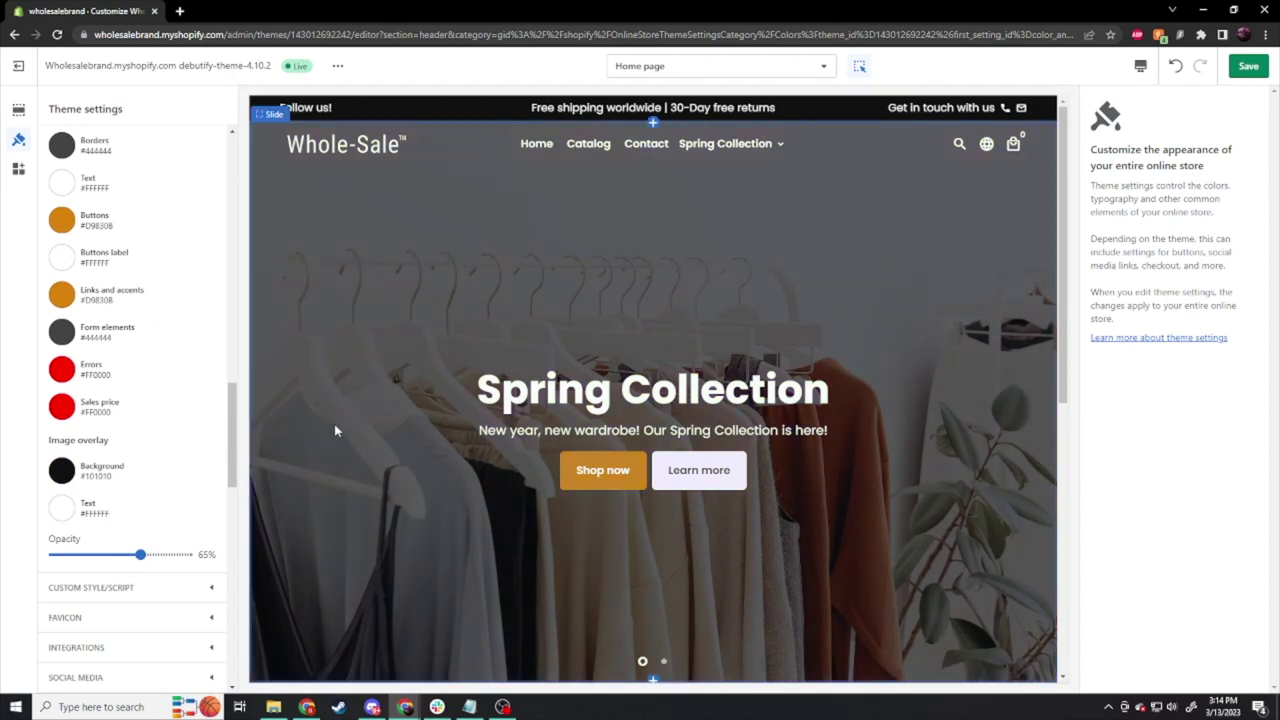
Step: Upload the white WS logo PNG as the theme's favicon image and check it on the live storefront
left_click(17, 109)
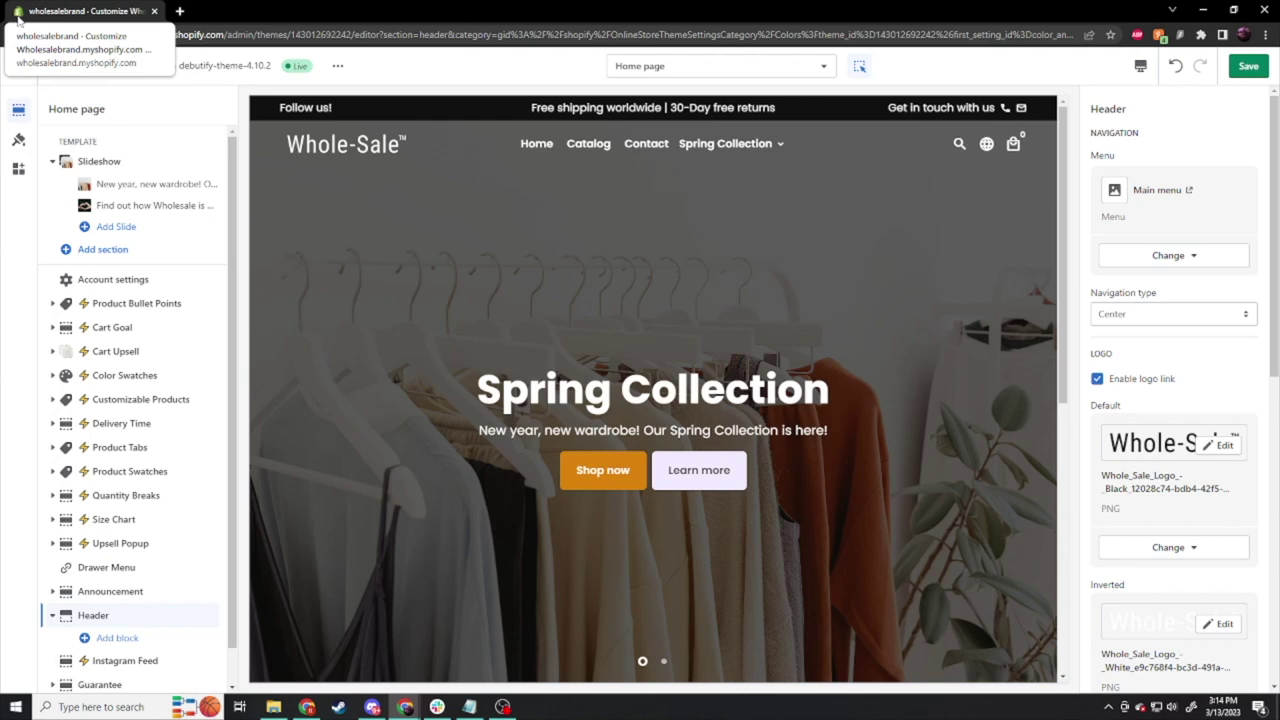
left_click(19, 141)
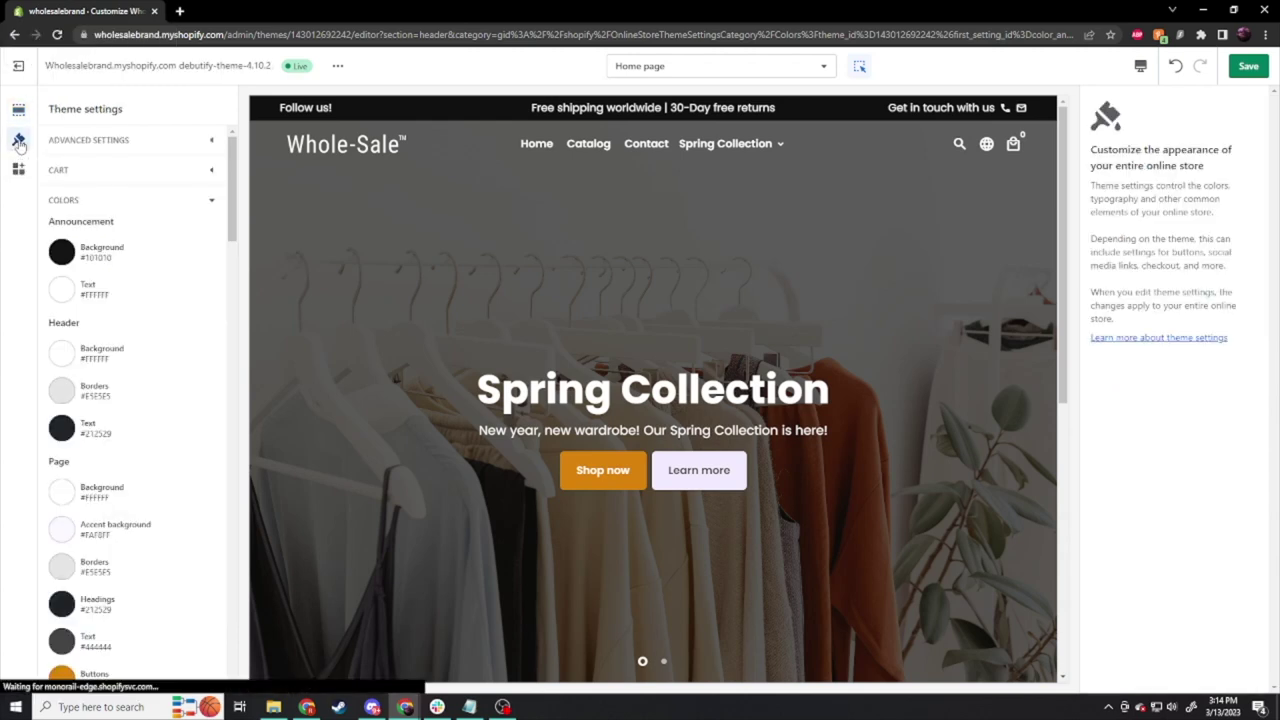
left_click(168, 202)
left_click(118, 261)
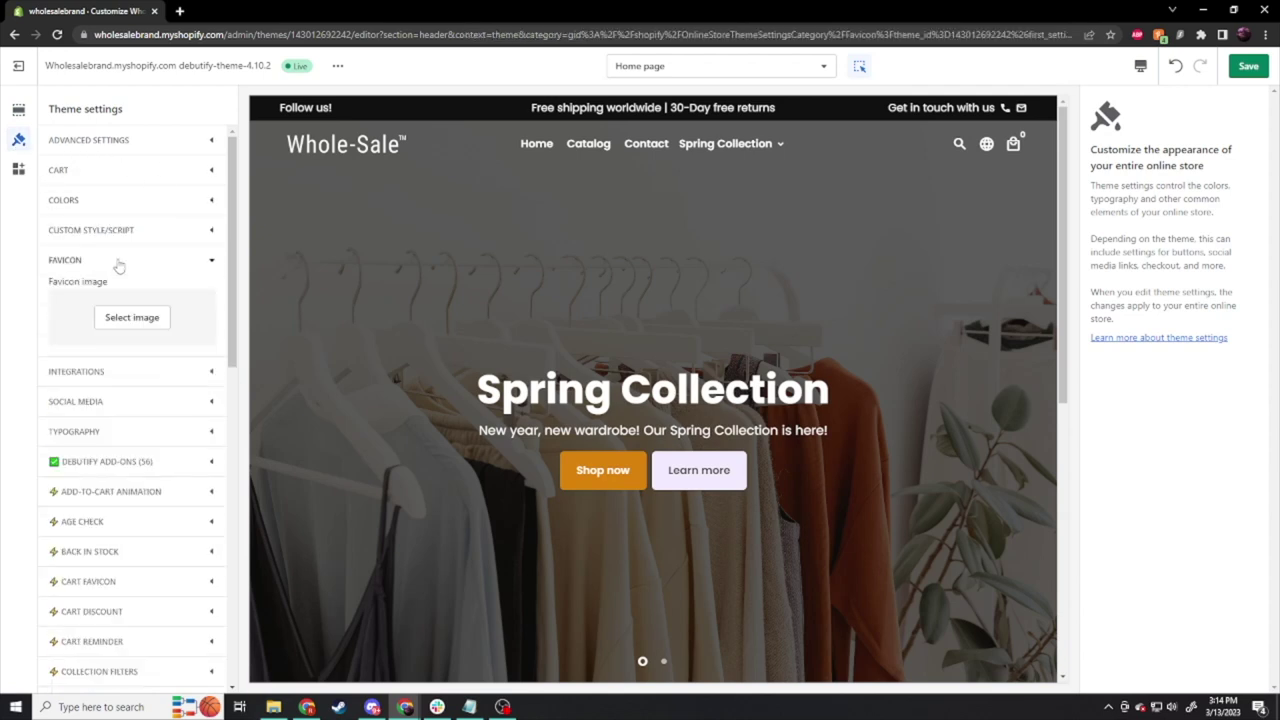
left_click(140, 318)
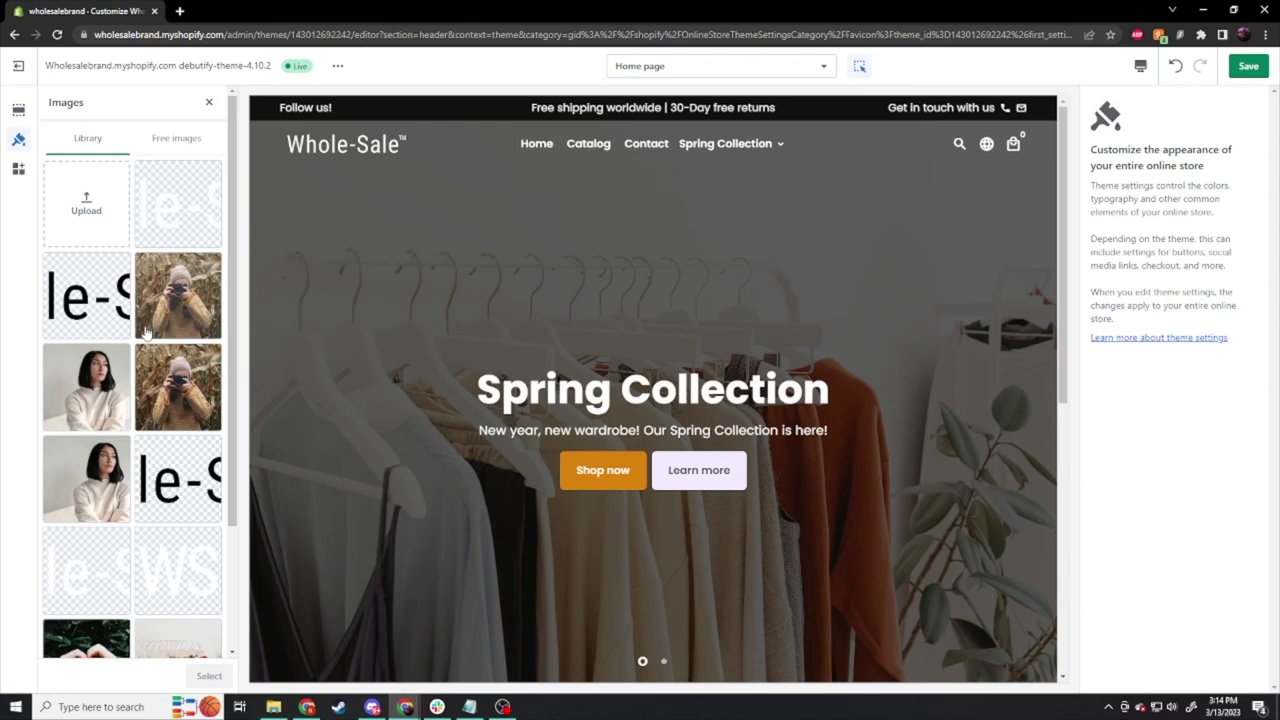
left_click(273, 707)
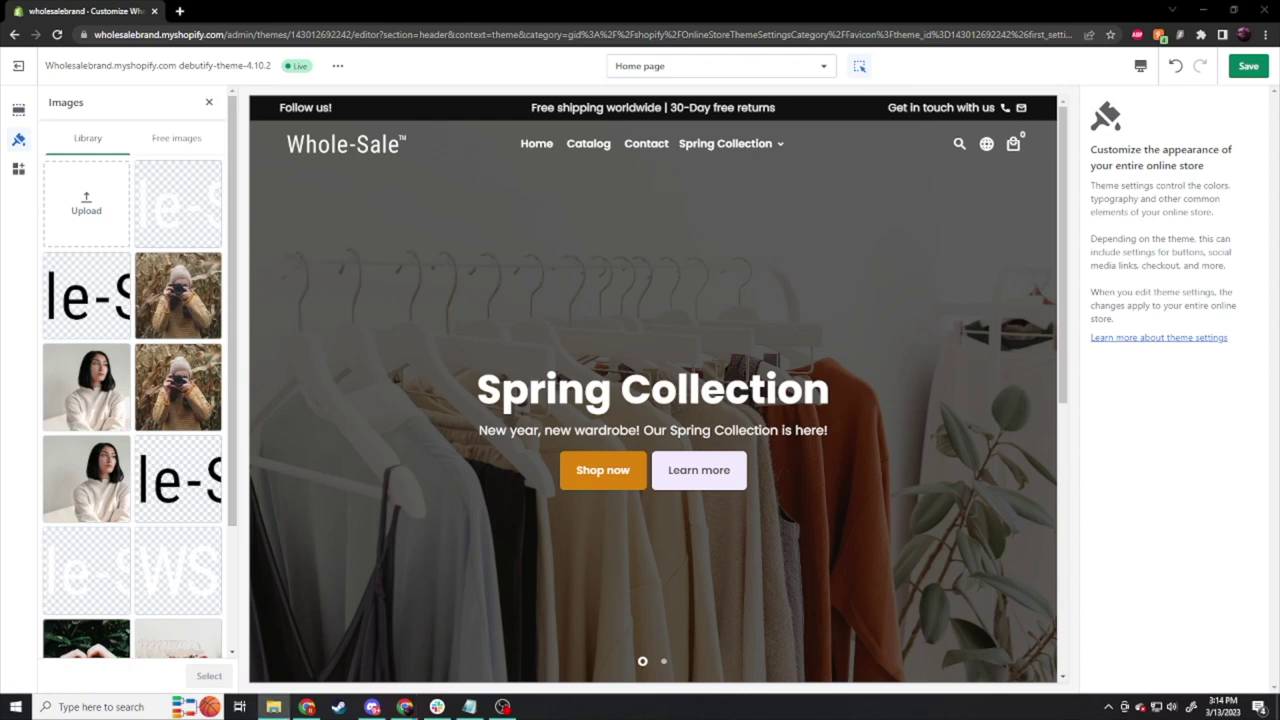
left_click_drag(328, 210, 84, 220)
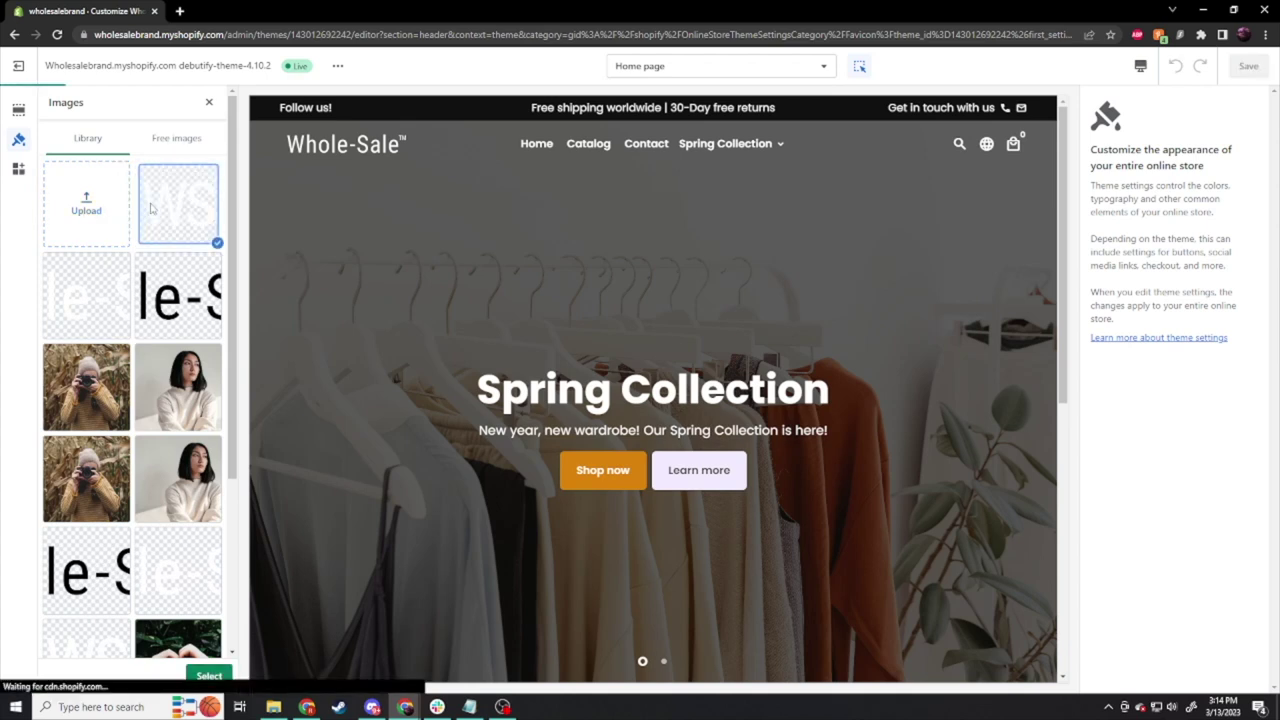
left_click(205, 677)
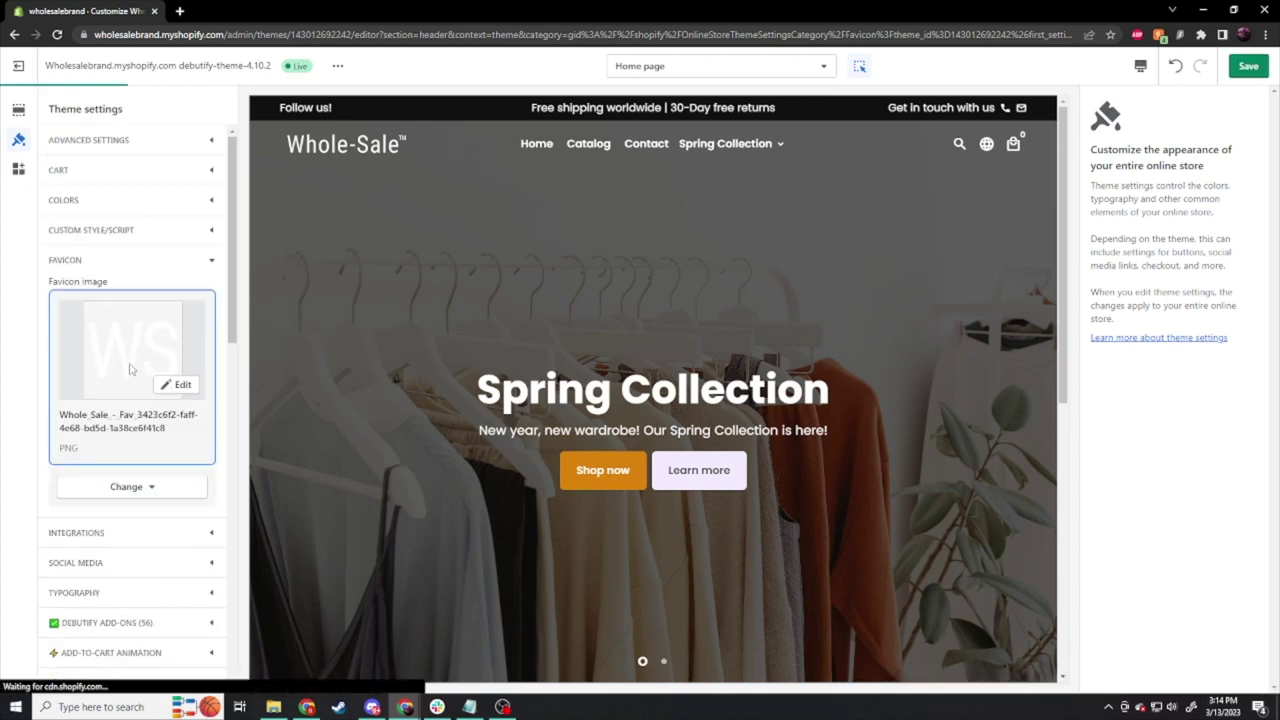
left_click(306, 231)
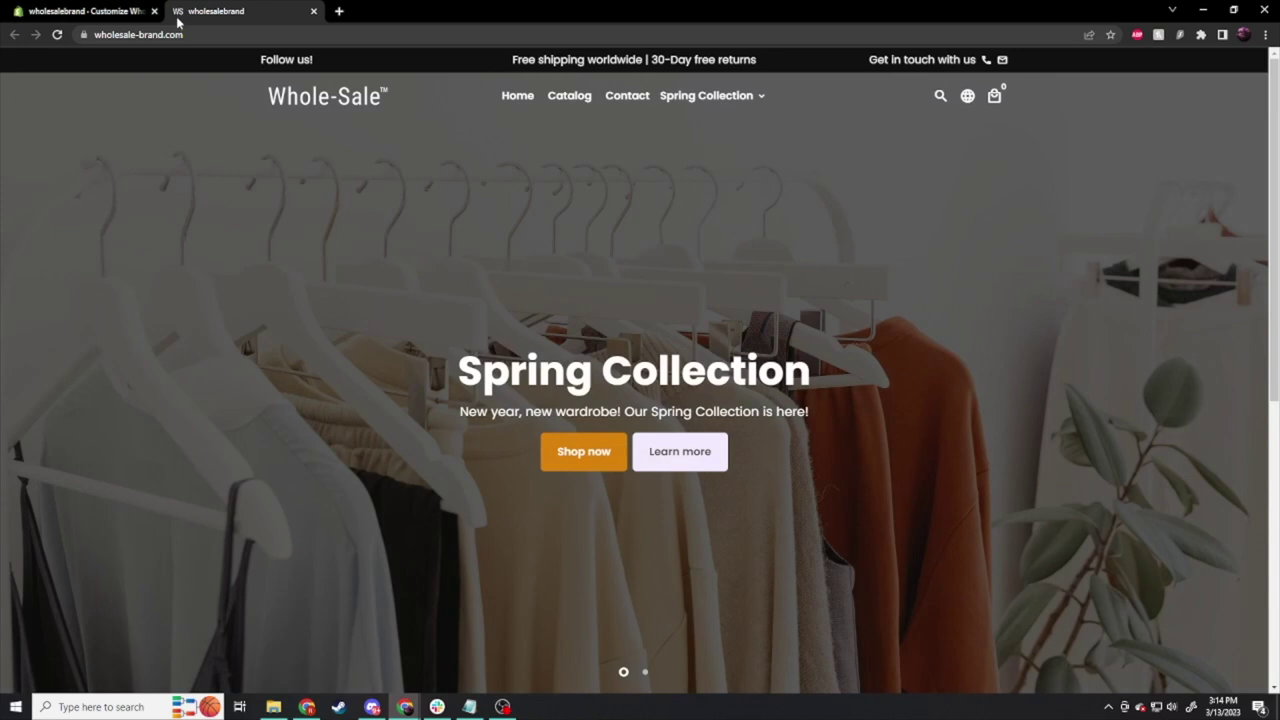
middle_click(208, 15)
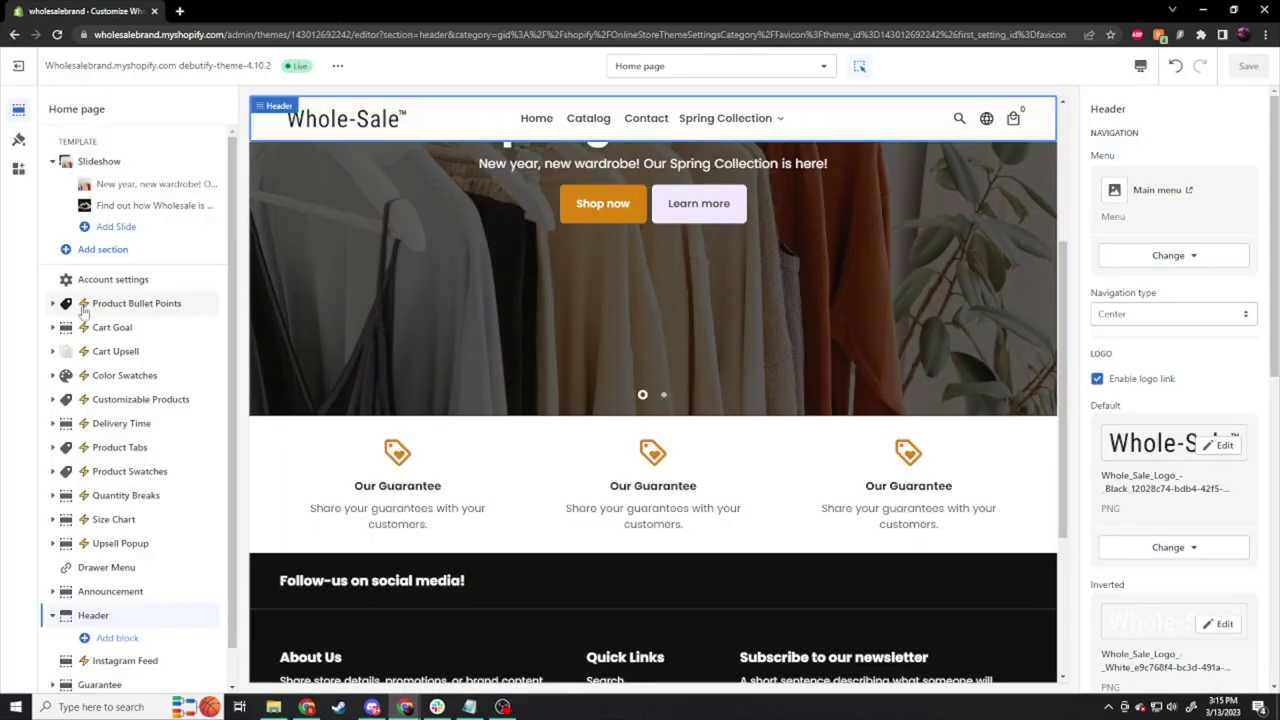
Step: Add a Featured Collection section below the slideshow and assign the All Products collection to it
left_click(122, 257)
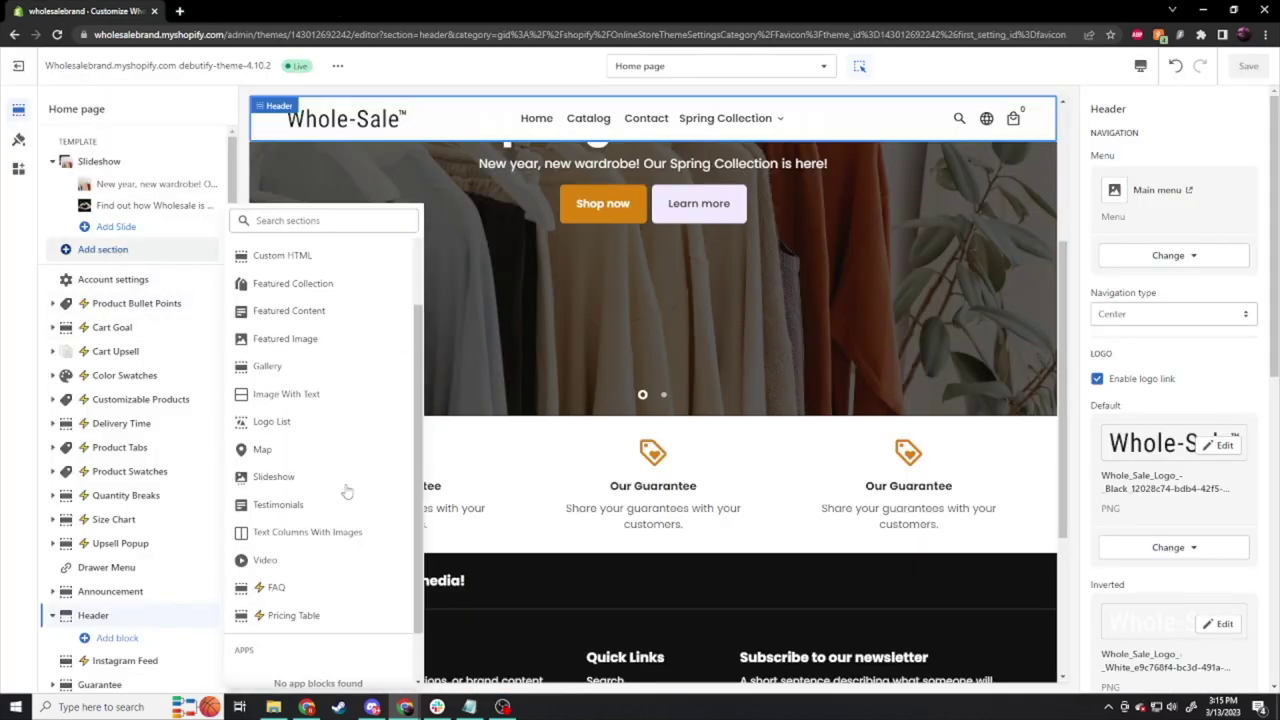
scroll(334, 531, "down", 2)
scroll(334, 537, "up", 5)
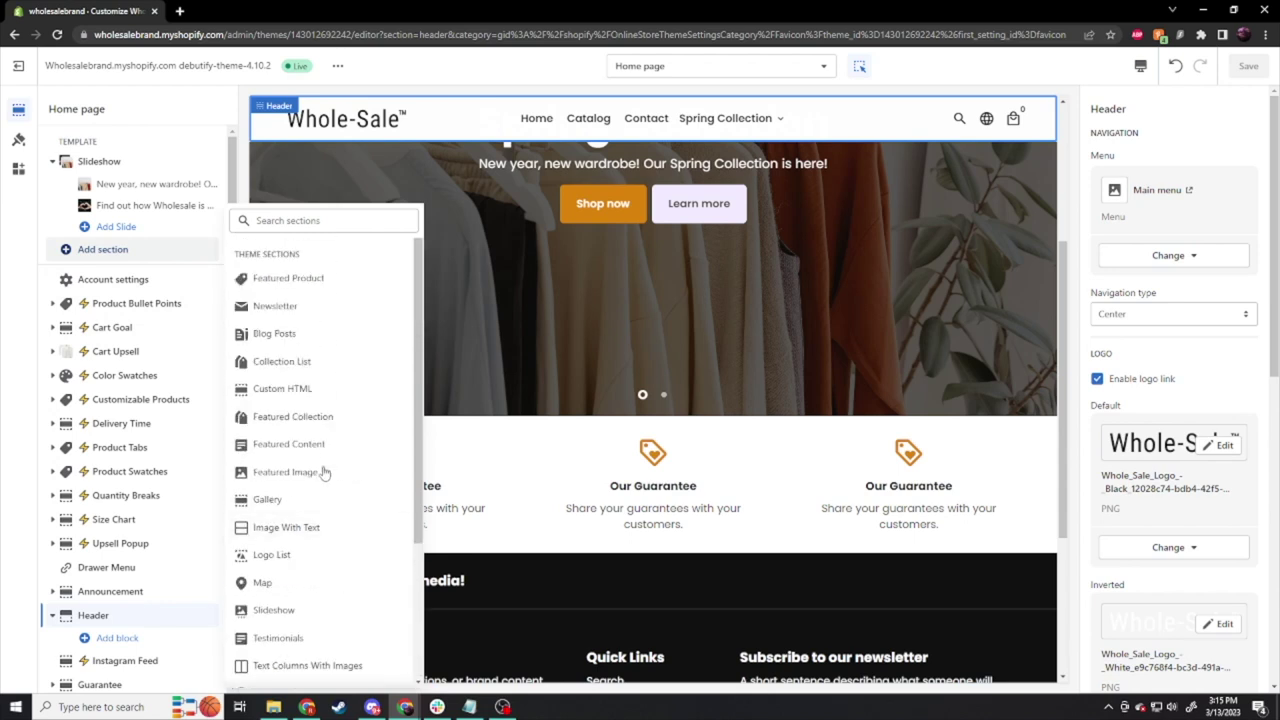
left_click(292, 416)
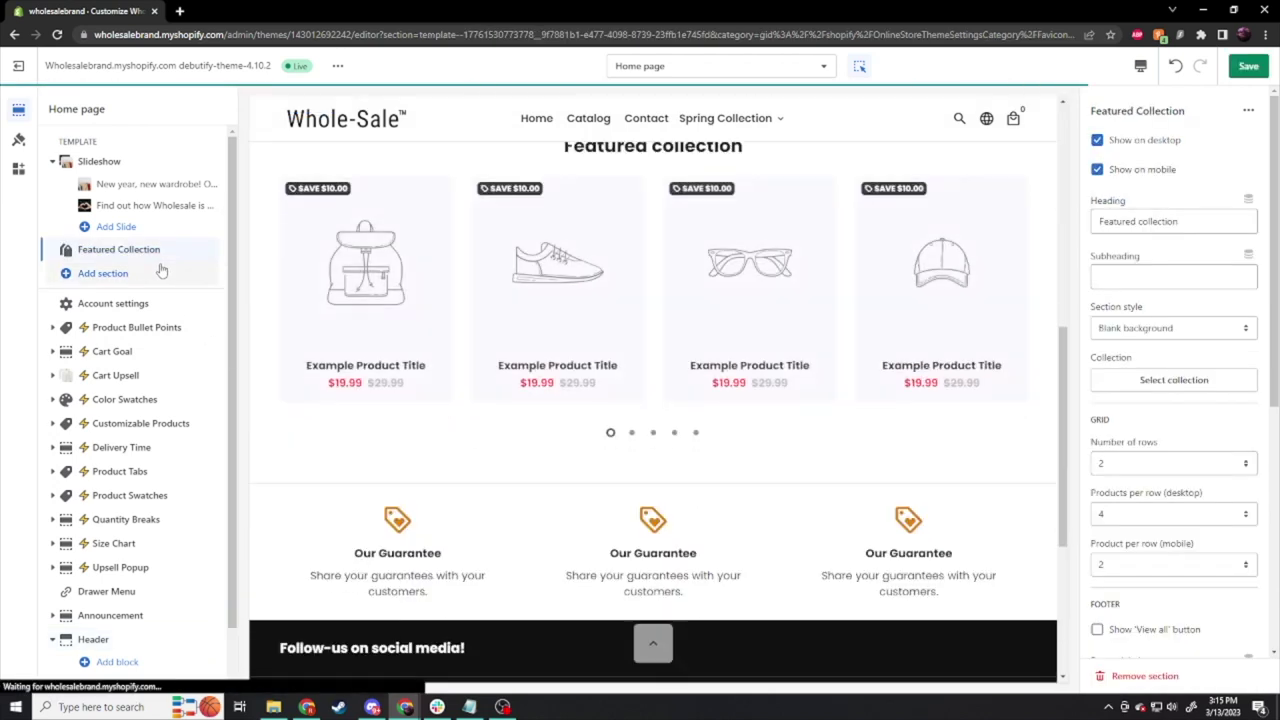
left_click(1156, 383)
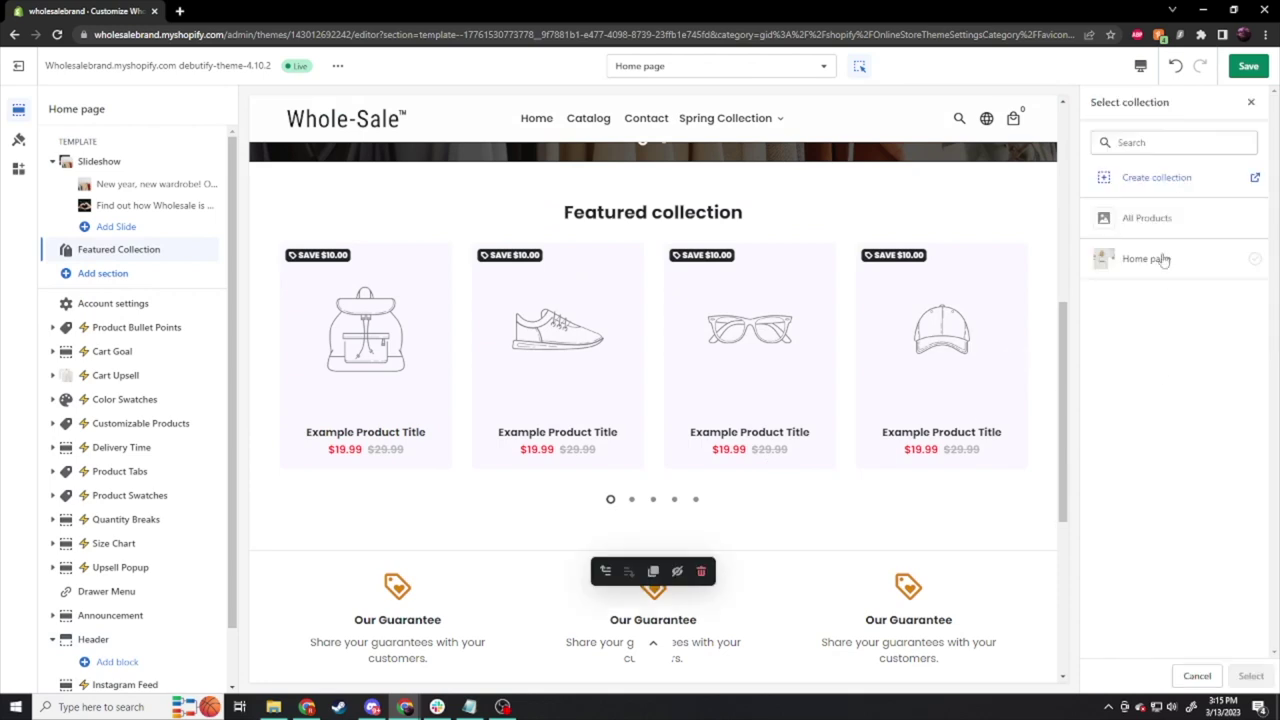
left_click(1156, 218)
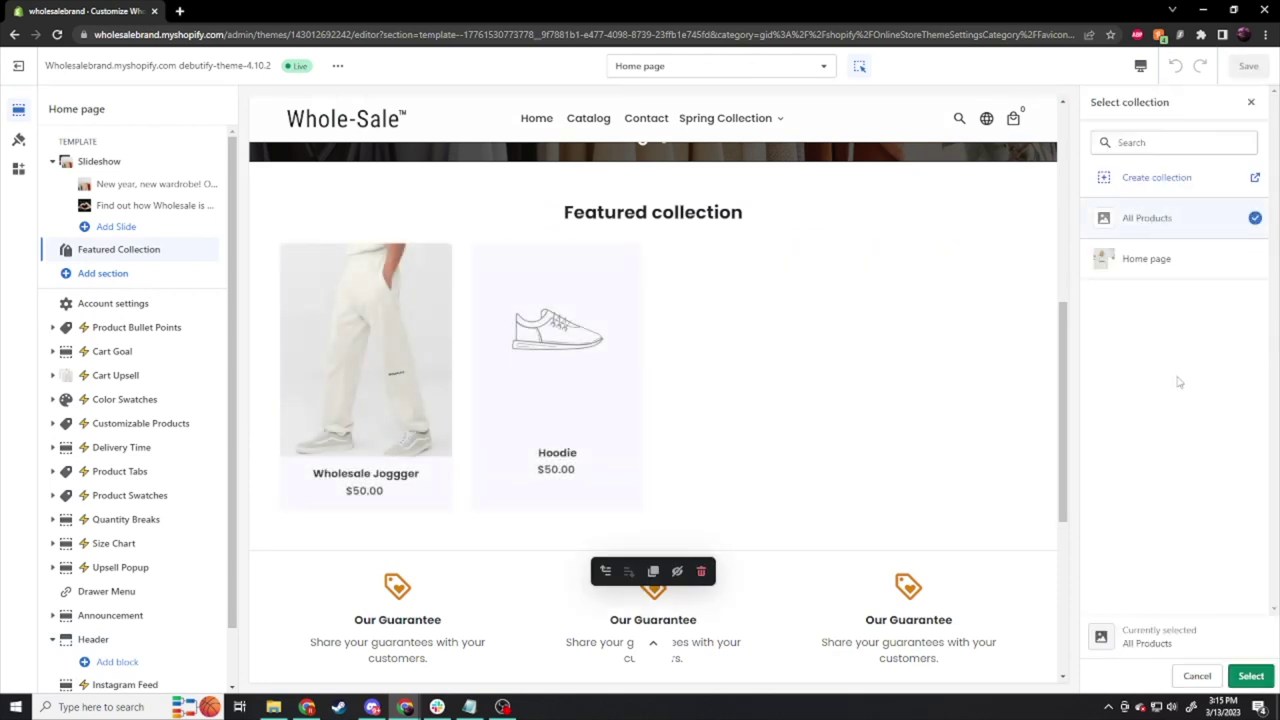
left_click(1252, 677)
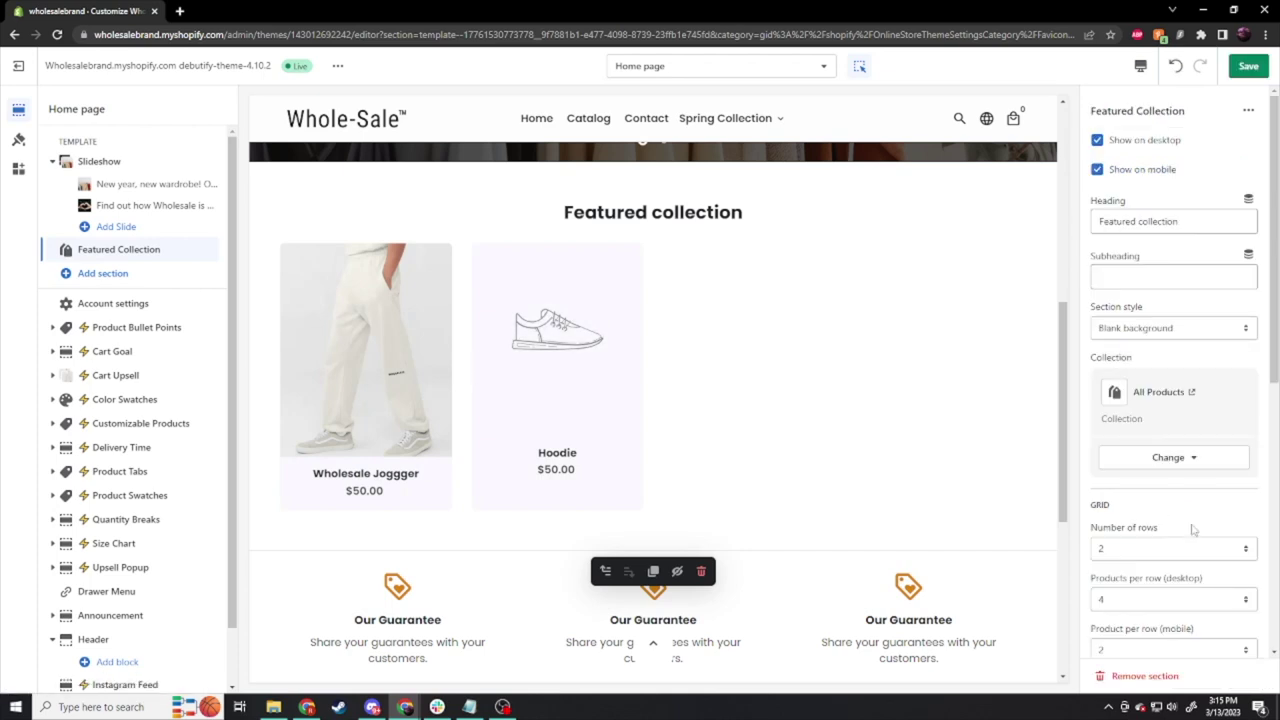
Step: Set the featured collection's products per row on desktop to 2
scroll(1192, 530, "down", 2)
left_click(1165, 467)
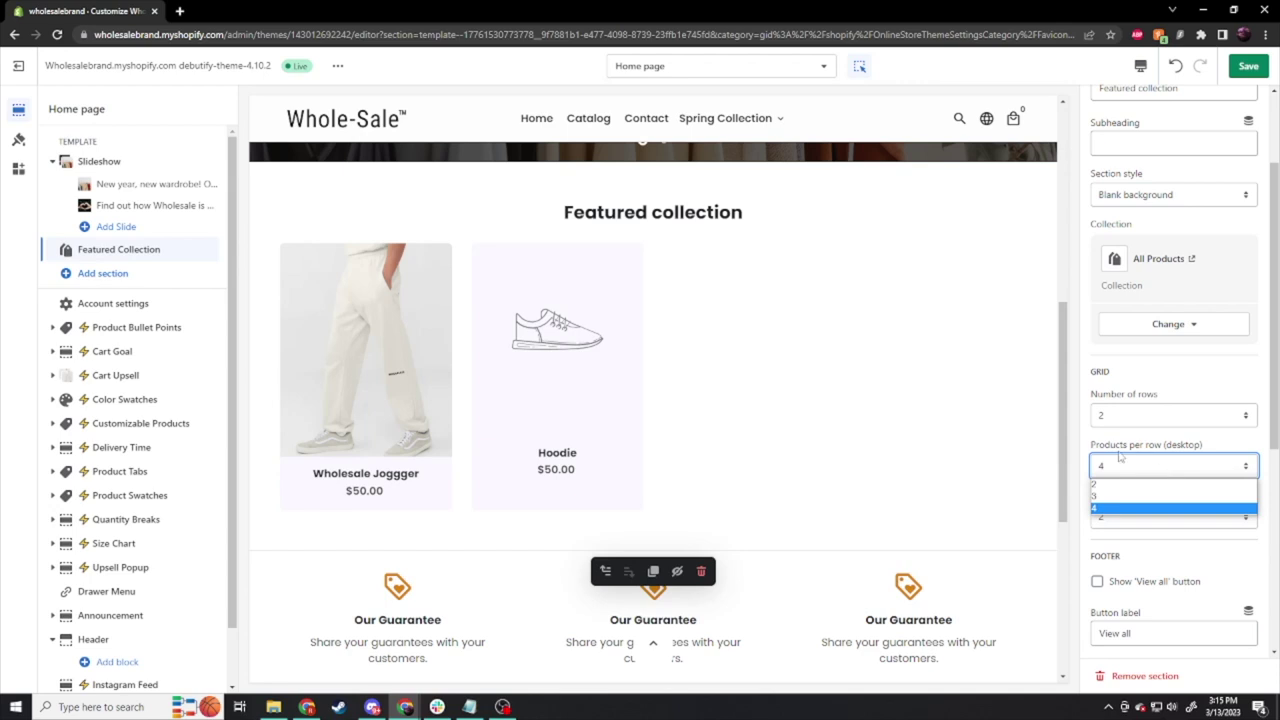
left_click(1118, 484)
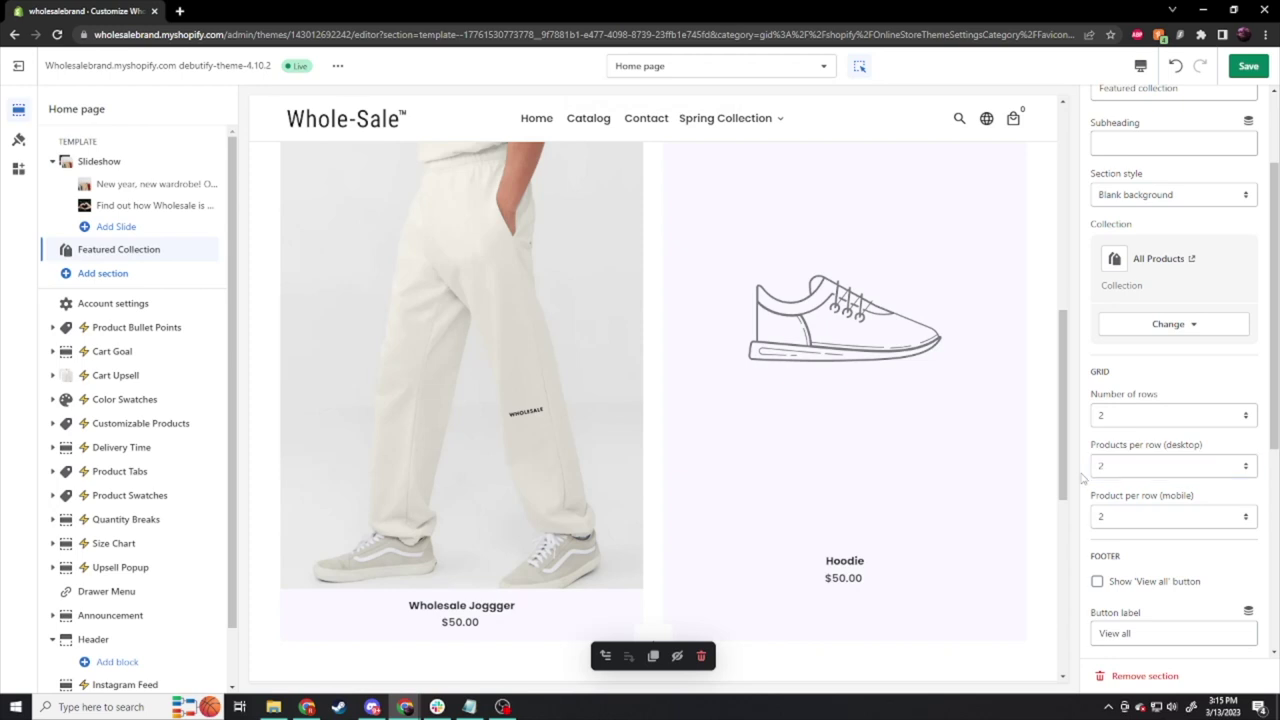
Step: Add a Video section below the featured collection and open the settings of its video block
left_click(102, 273)
scroll(300, 450, "down", 3)
key("Escape")
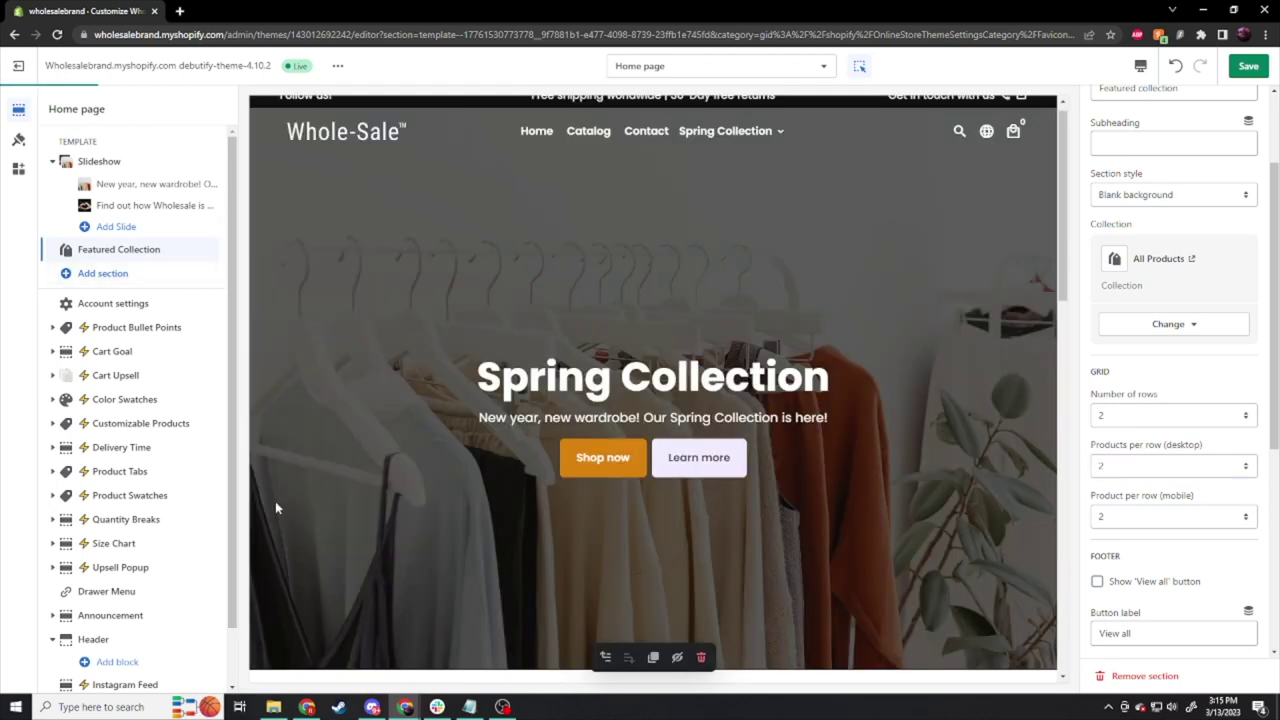
left_click(277, 508)
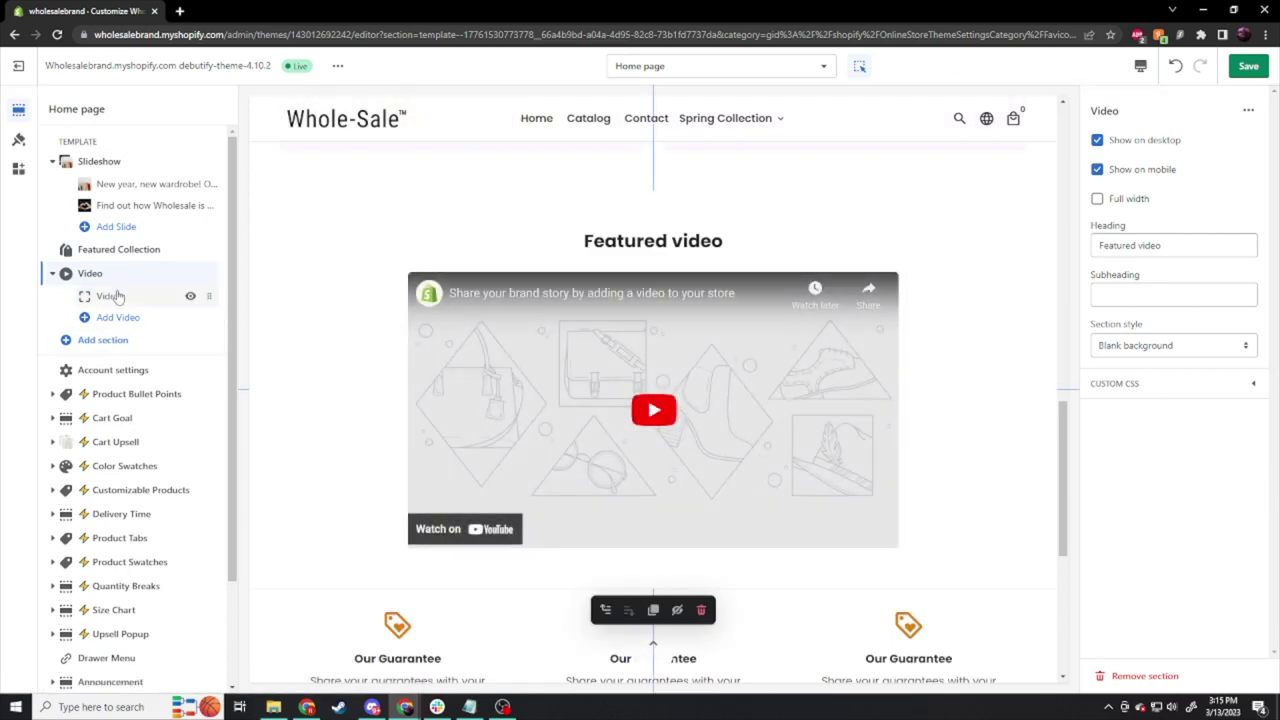
left_click(134, 299)
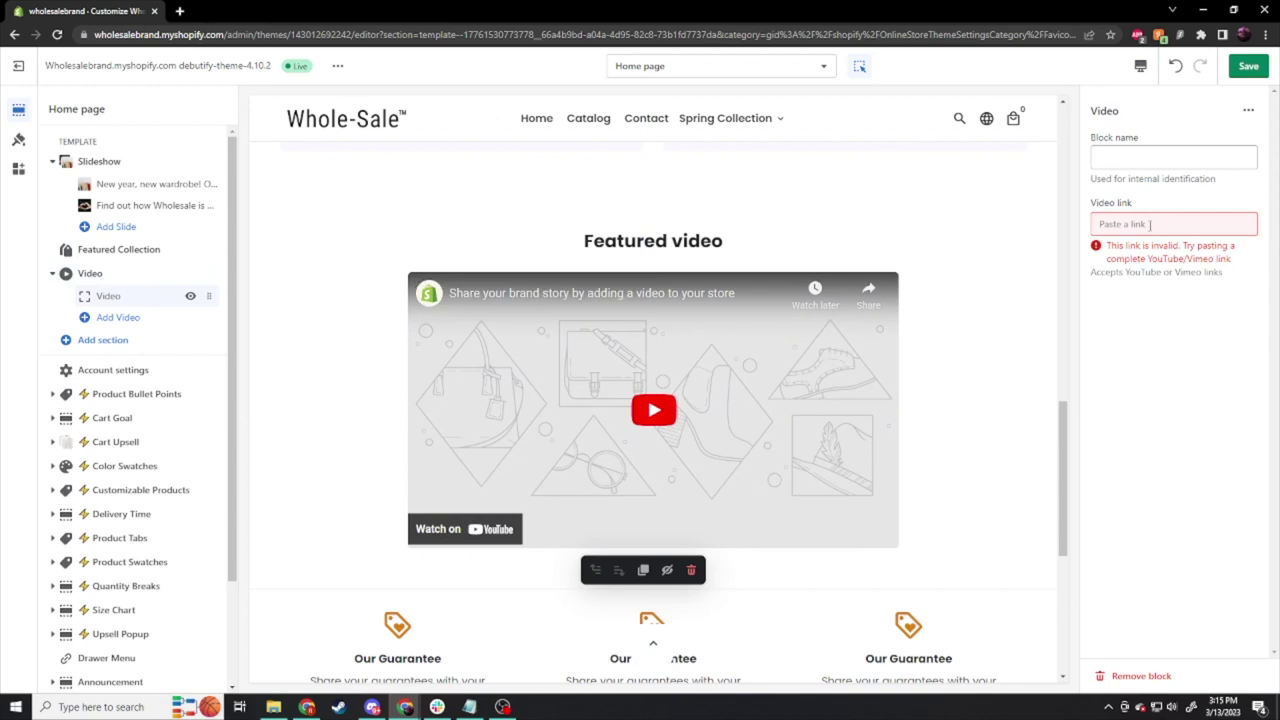
key("alt+Tab")
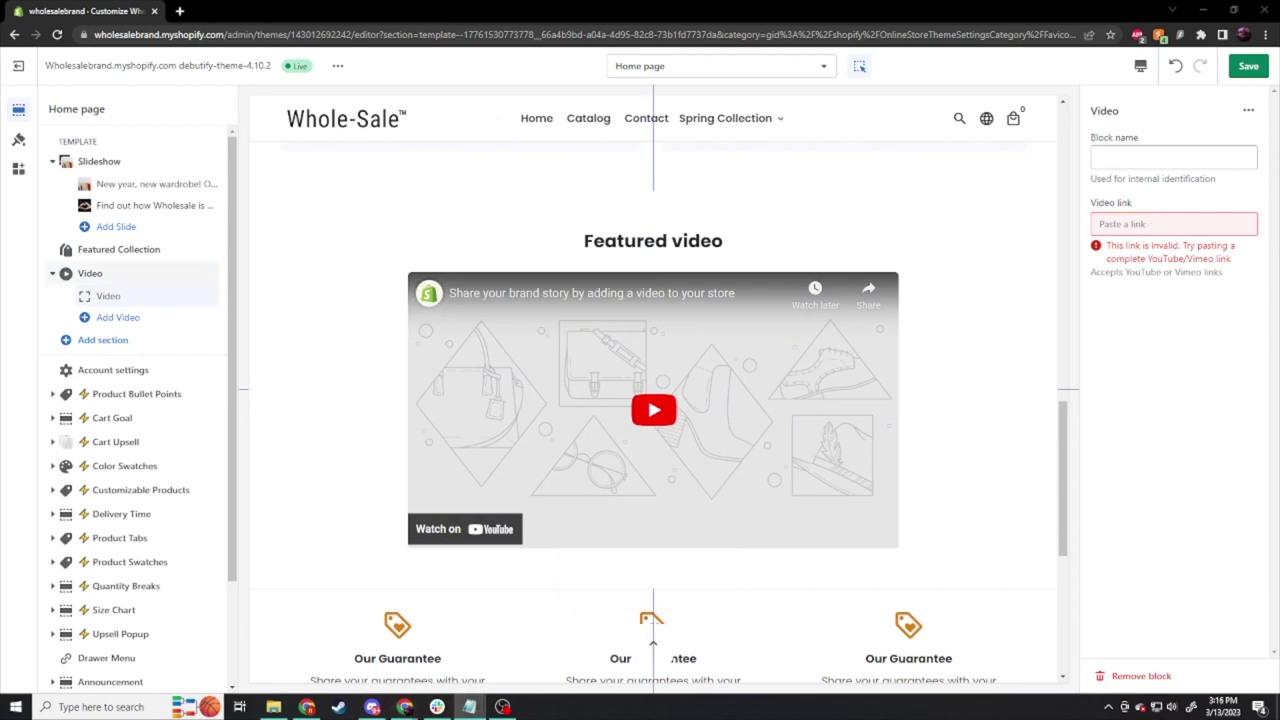
key("alt+Tab")
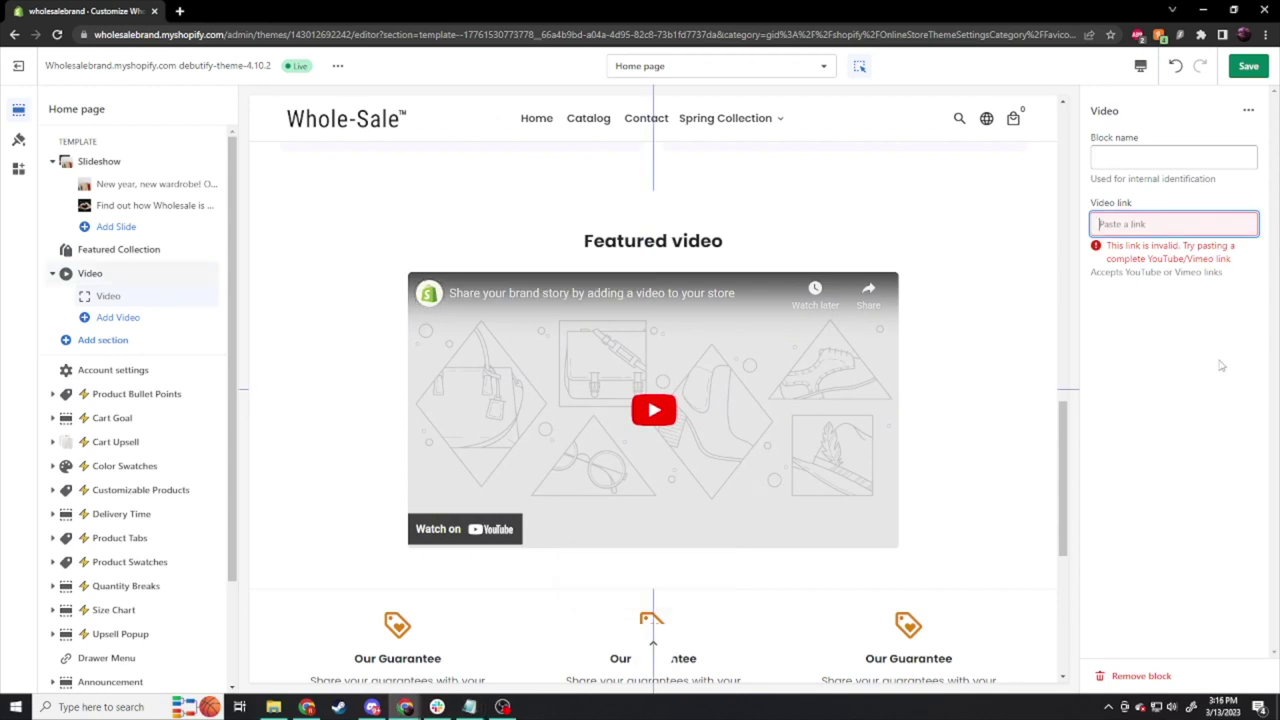
type("https://youtu.be/RaBffG1zLl8")
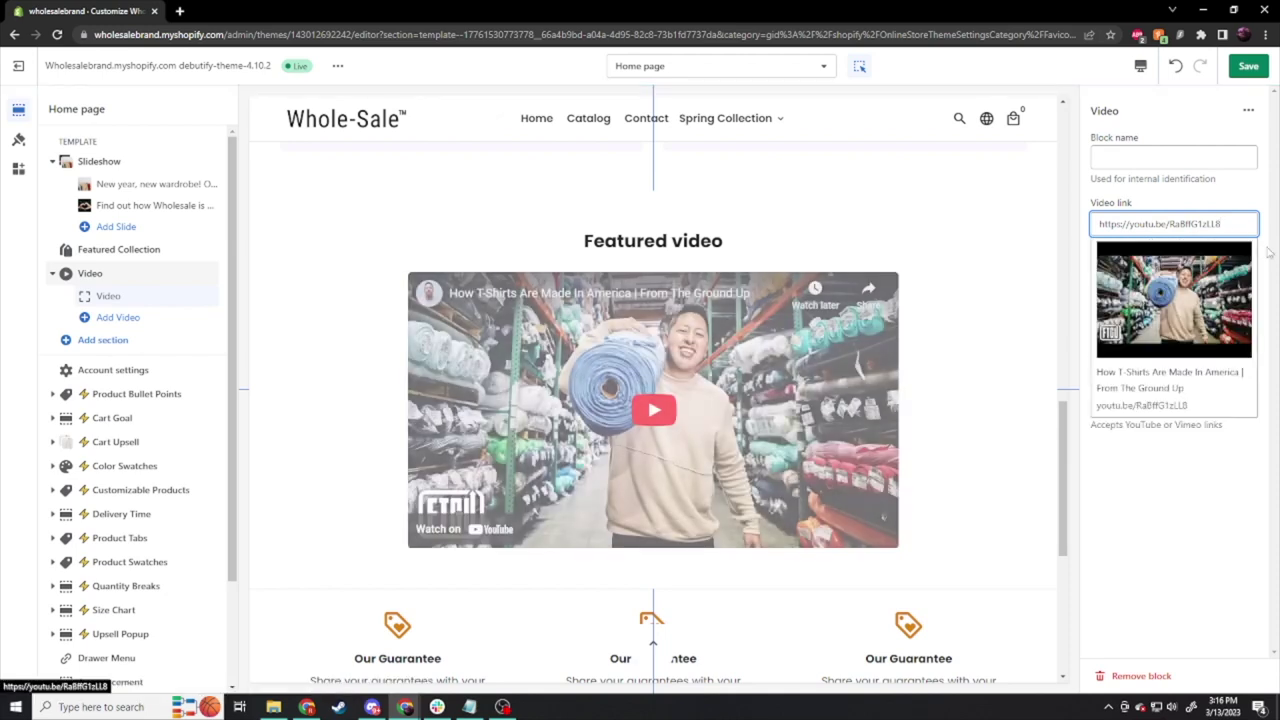
left_click(1268, 252)
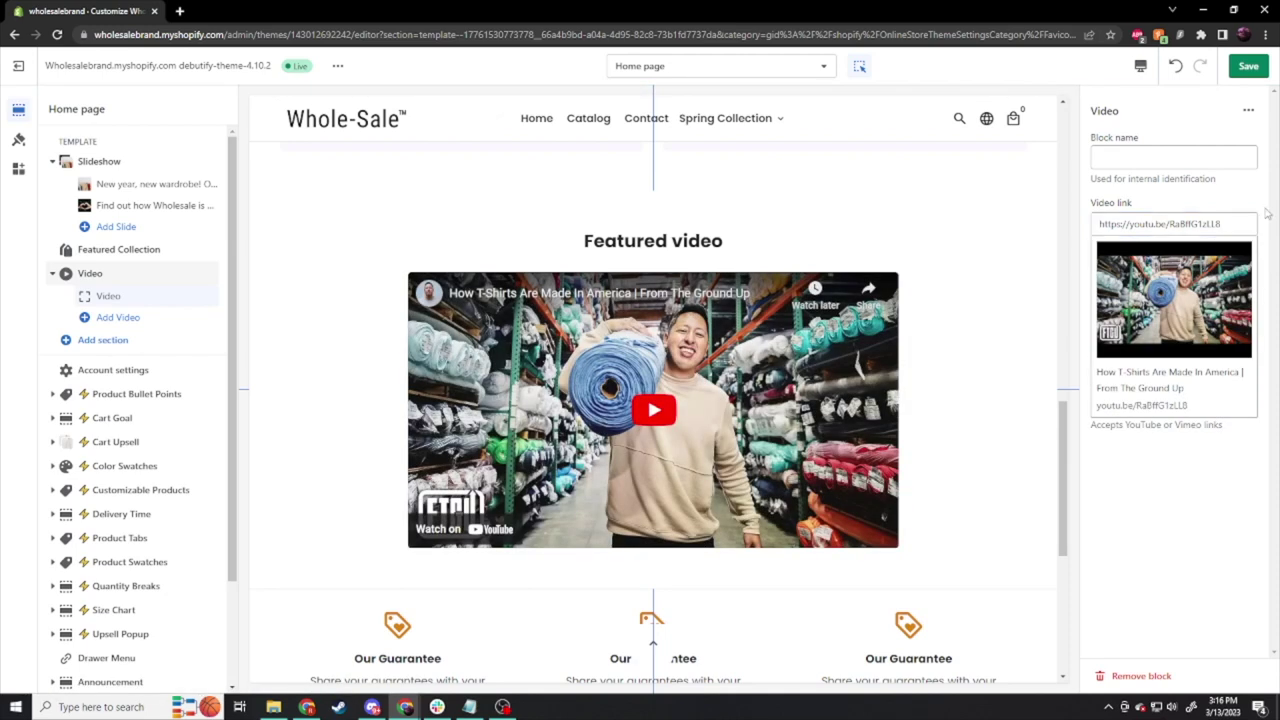
Step: Make the Video section full width and clear its "Featured video" heading
left_click(98, 273)
left_click(1115, 200)
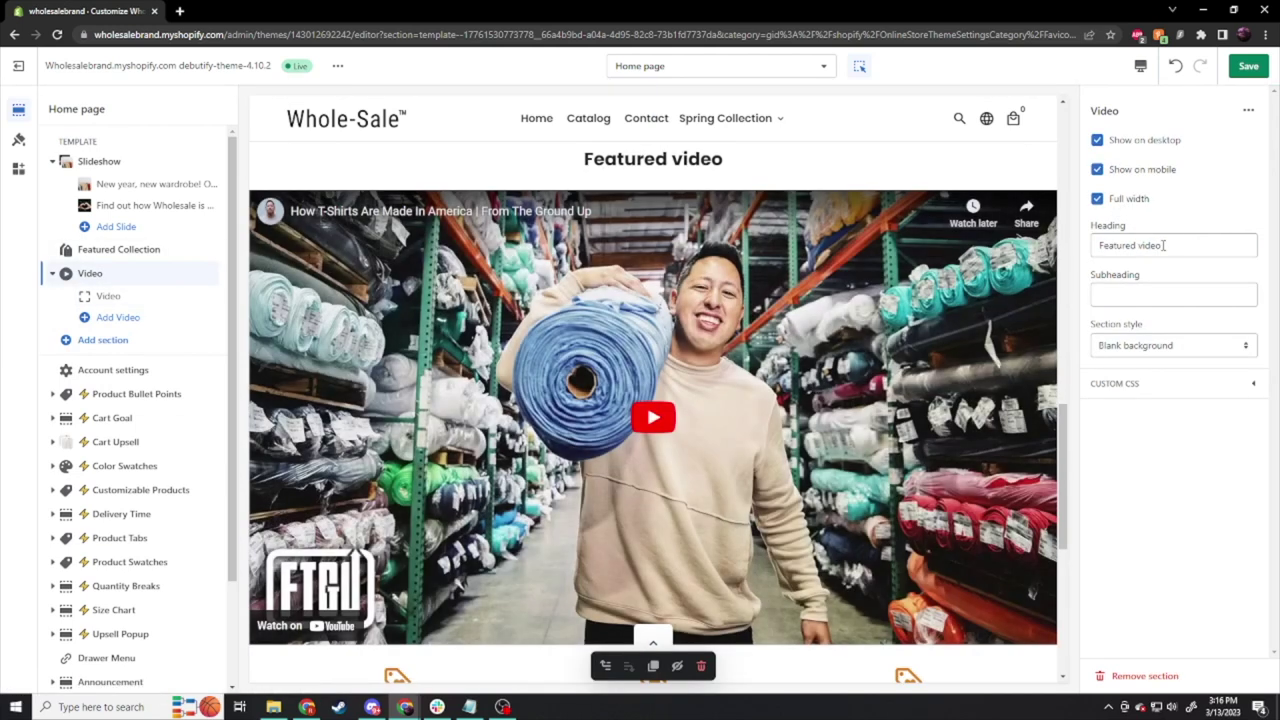
triple_click(1163, 245)
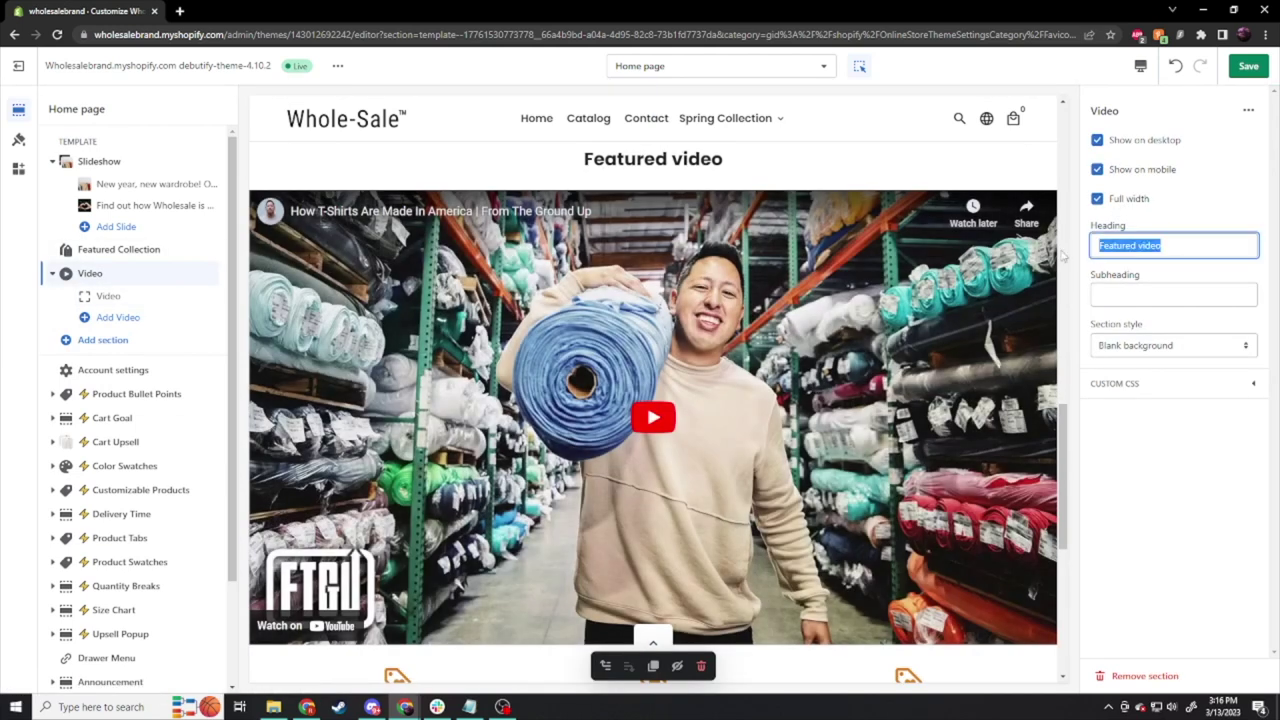
key("BackSpace")
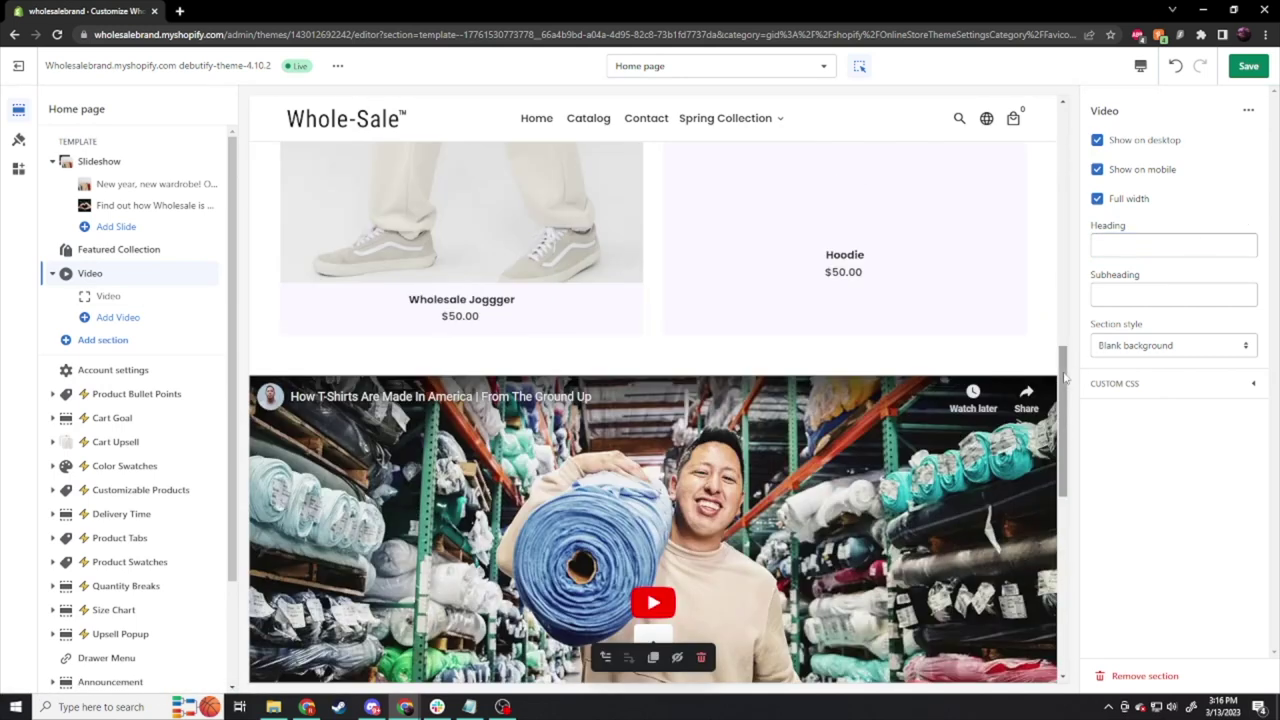
Step: Set the first guarantee block's heading to "Quality Products" and its text to "All of our products are made with the highest quality threads."
scroll(378, 405, "down", 5)
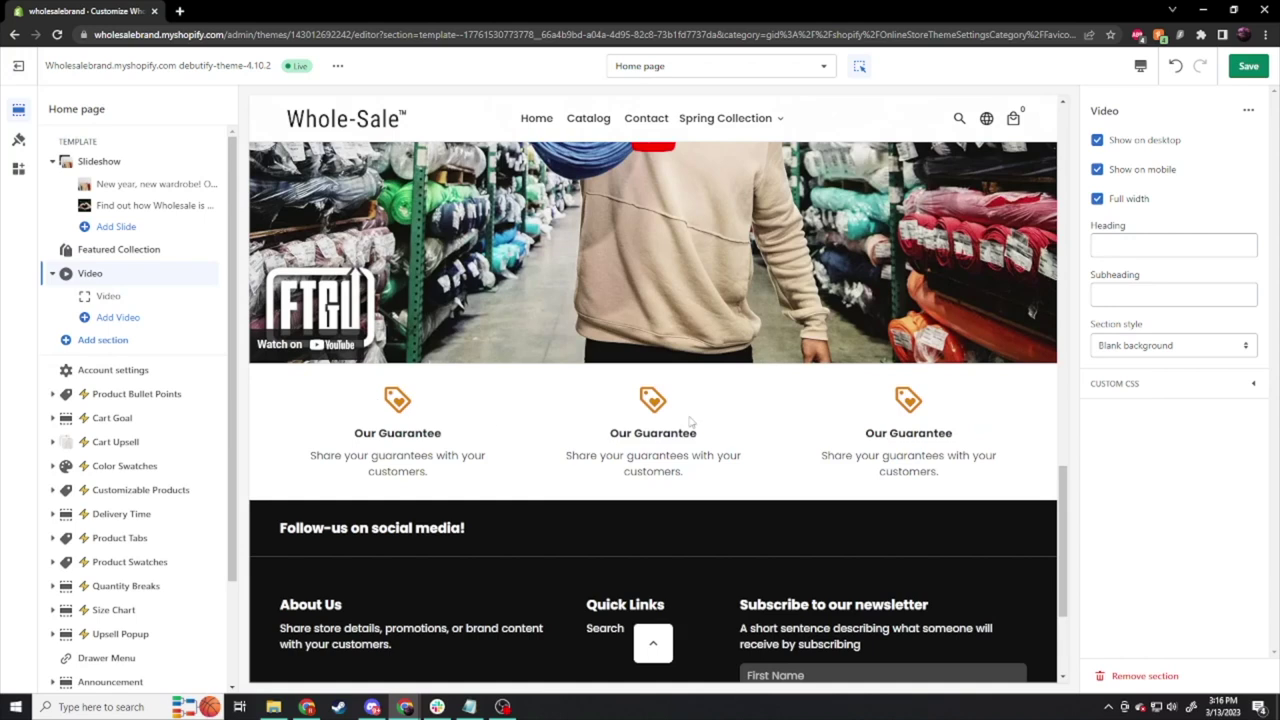
left_click(398, 438)
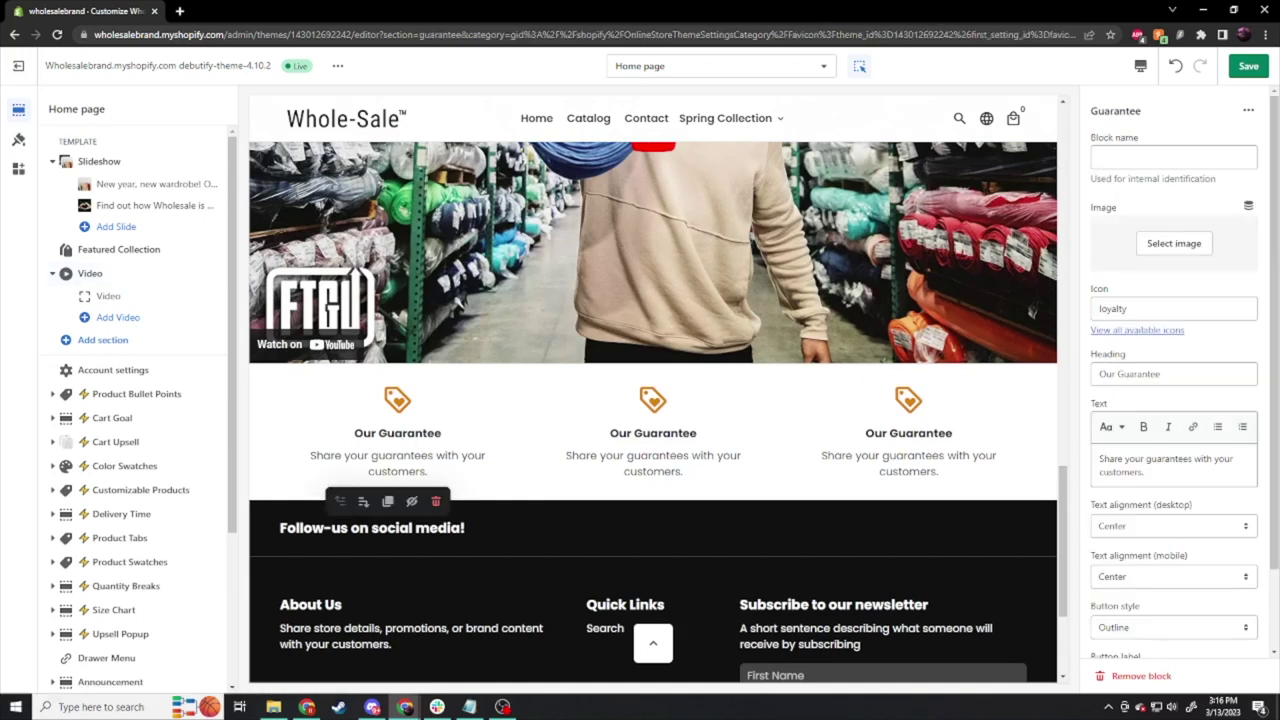
triple_click(1173, 373)
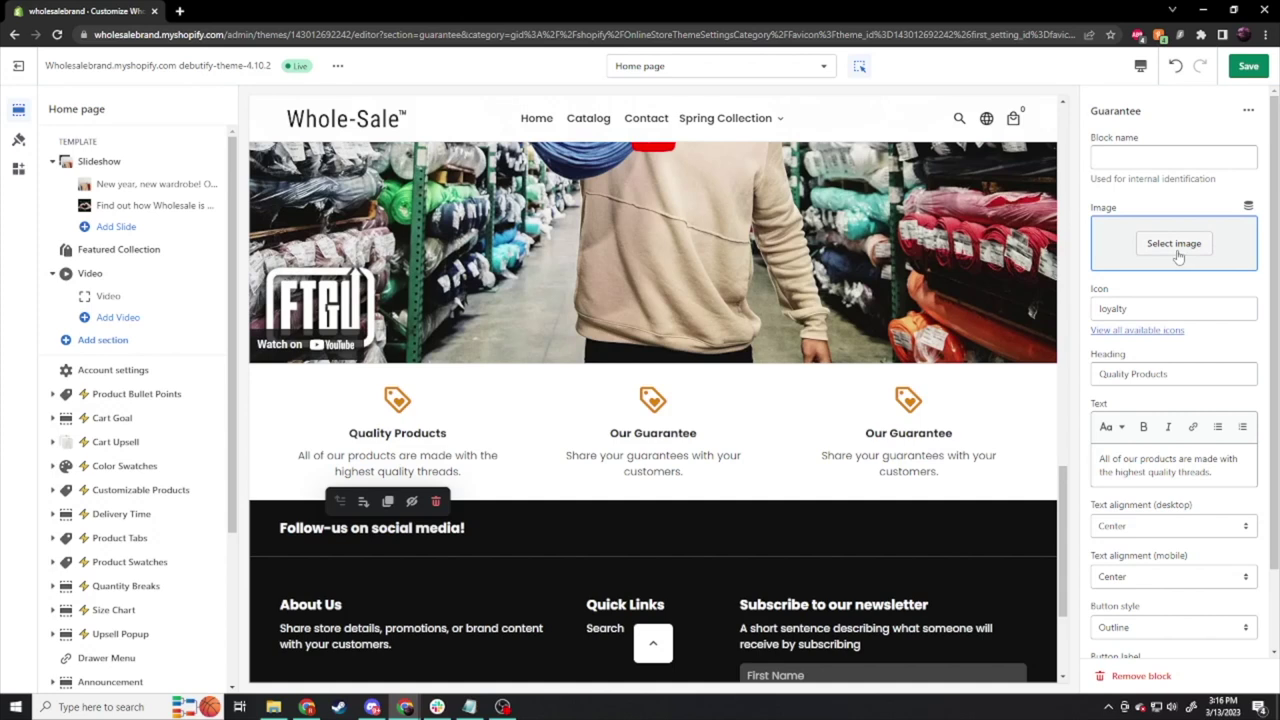
Step: Copy the Verified icon's name from the Google Material Icons library and set it as the Quality Products block's icon
left_click(1162, 330)
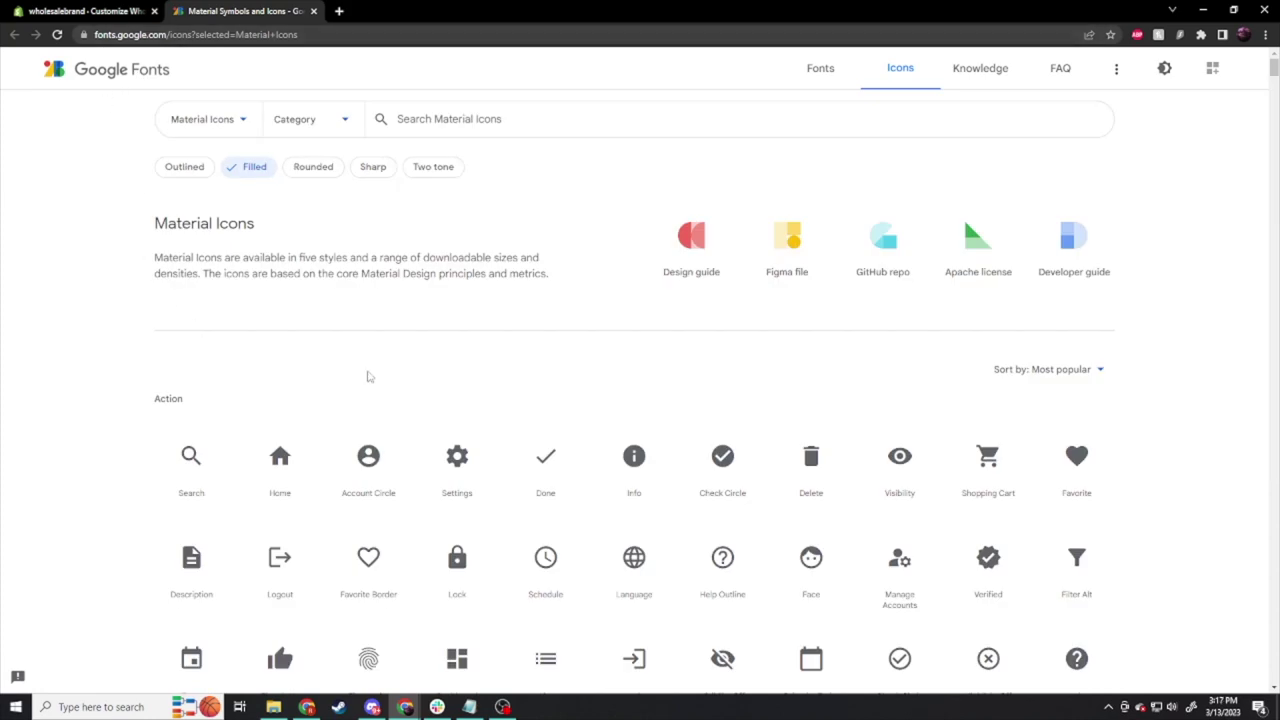
scroll(361, 384, "down", 2)
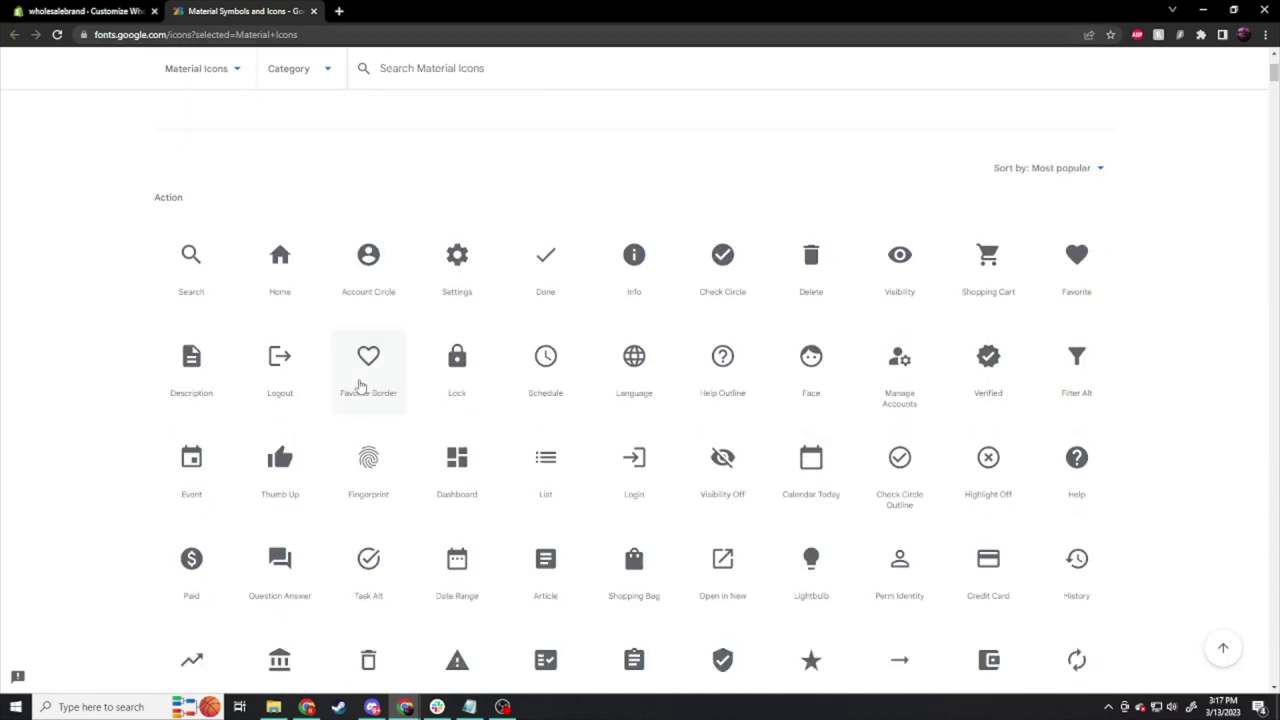
scroll(371, 286, "up", 1)
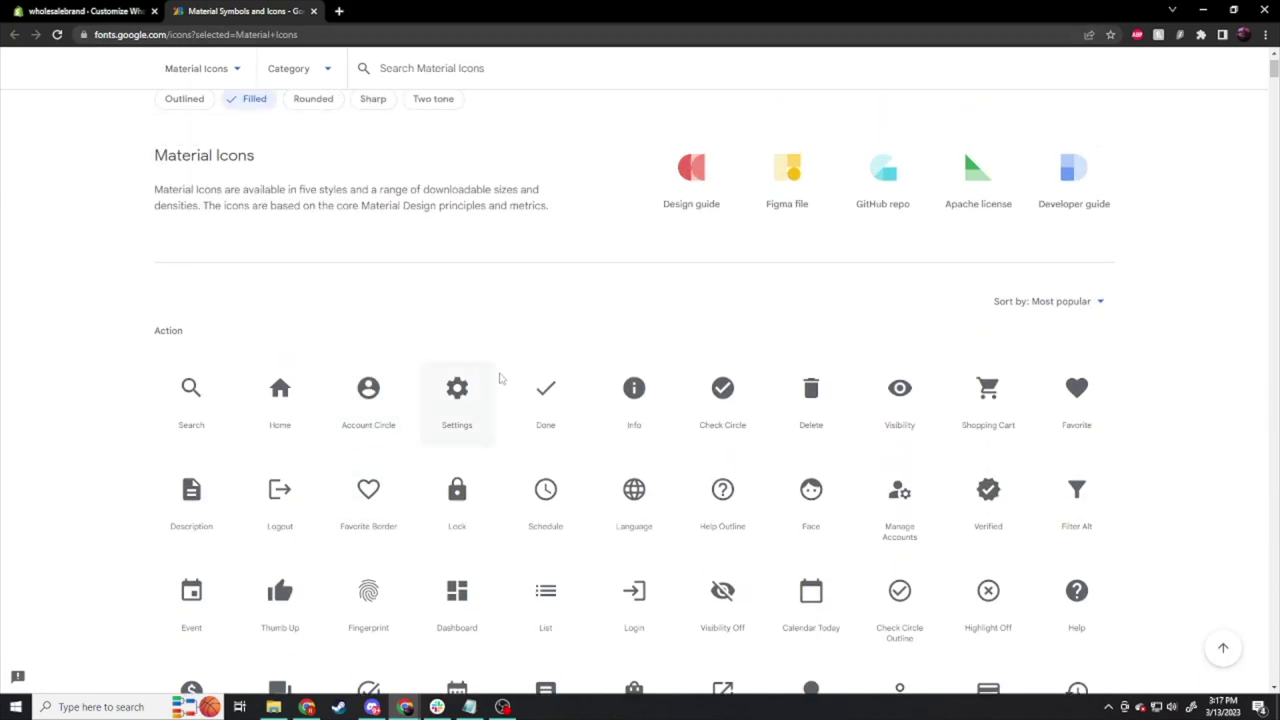
left_click(1003, 508)
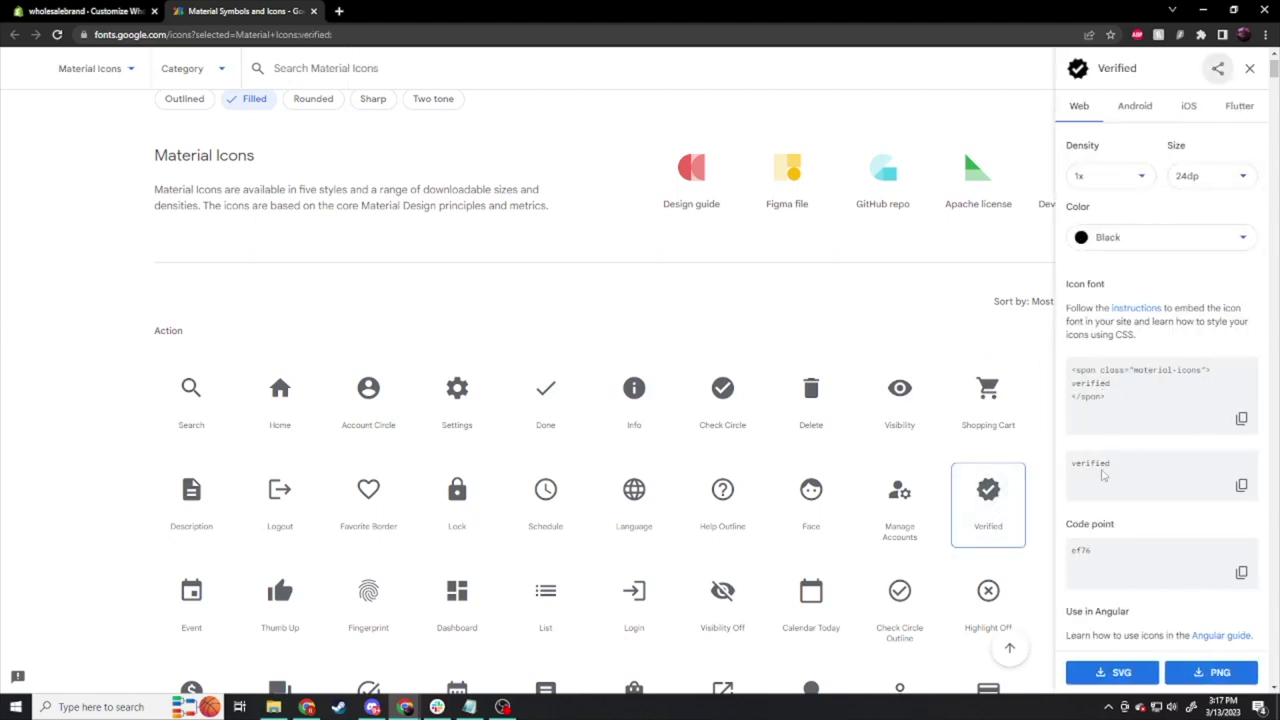
left_click(1242, 486)
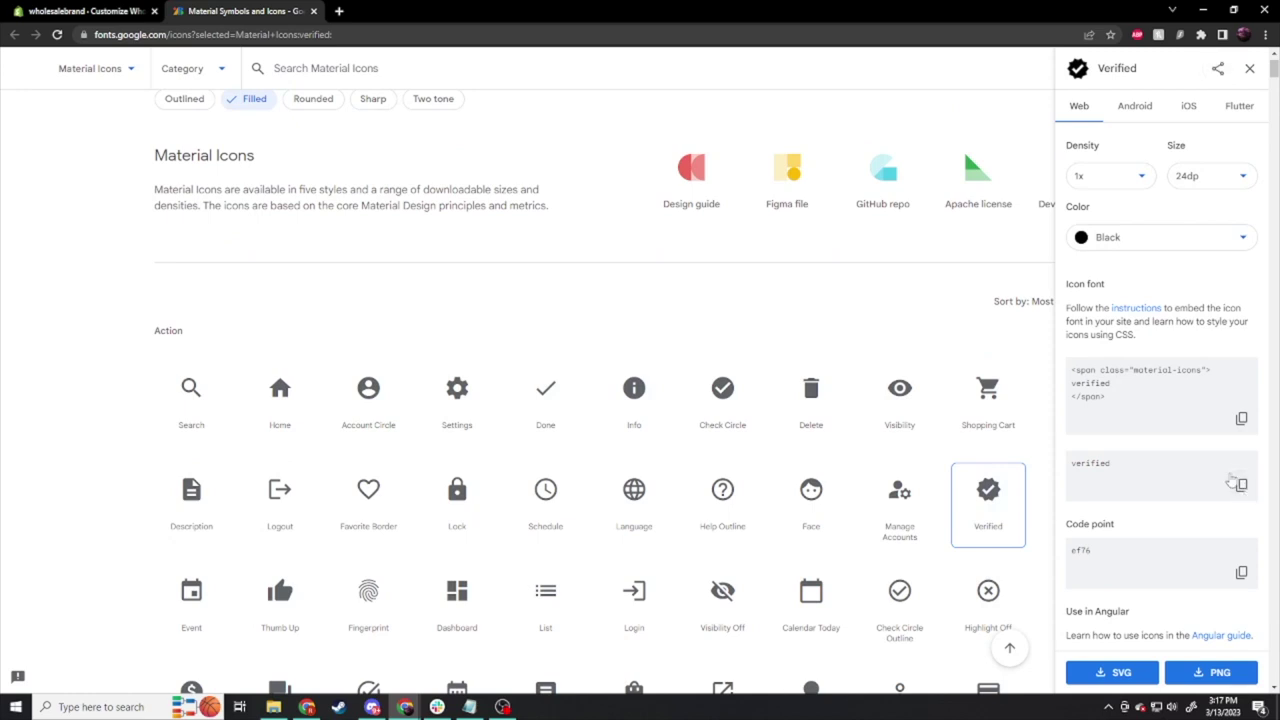
key("ctrl+Page_Up")
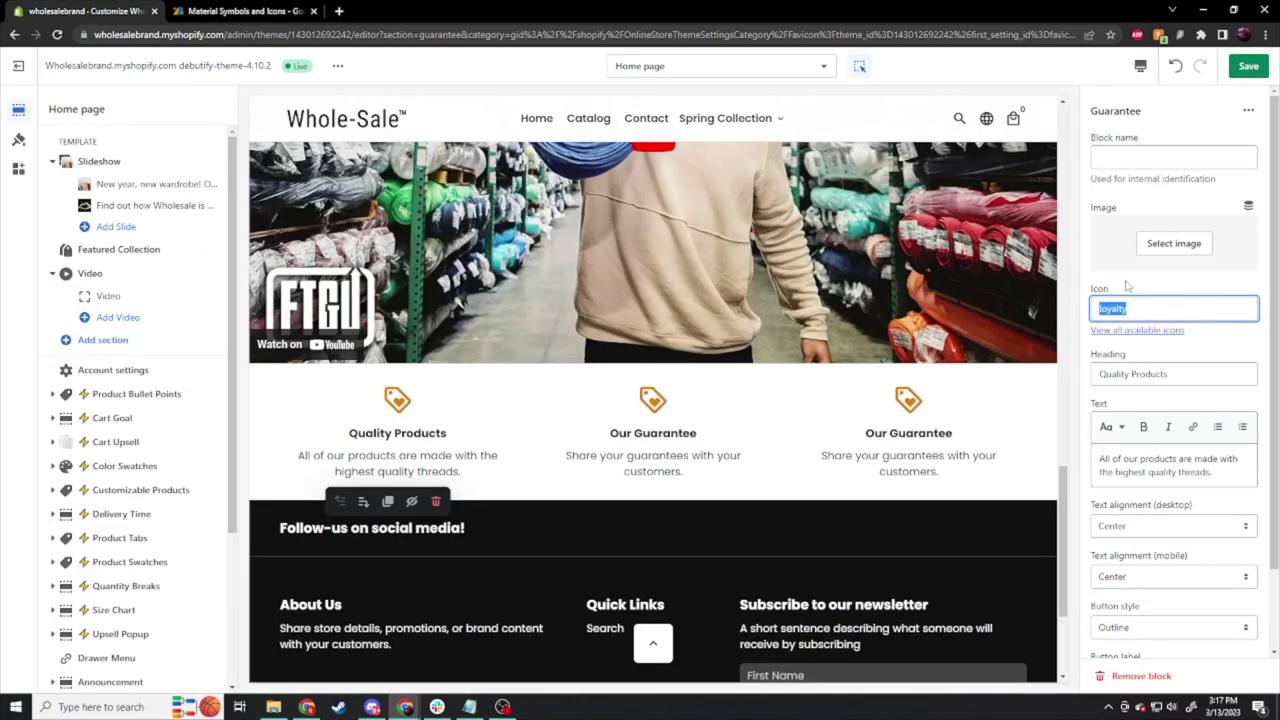
key("ctrl+v")
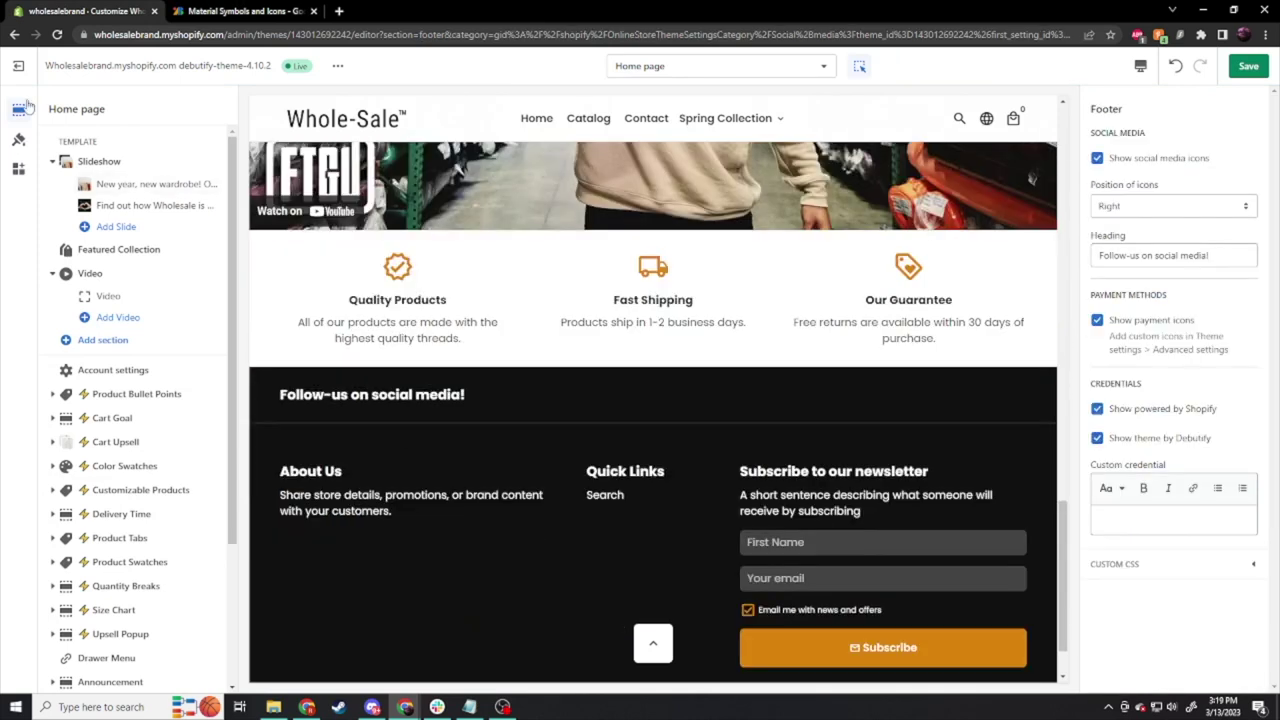
Step: Enter "link" as the Facebook and Twitter account addresses in the theme's social media settings
left_click(19, 141)
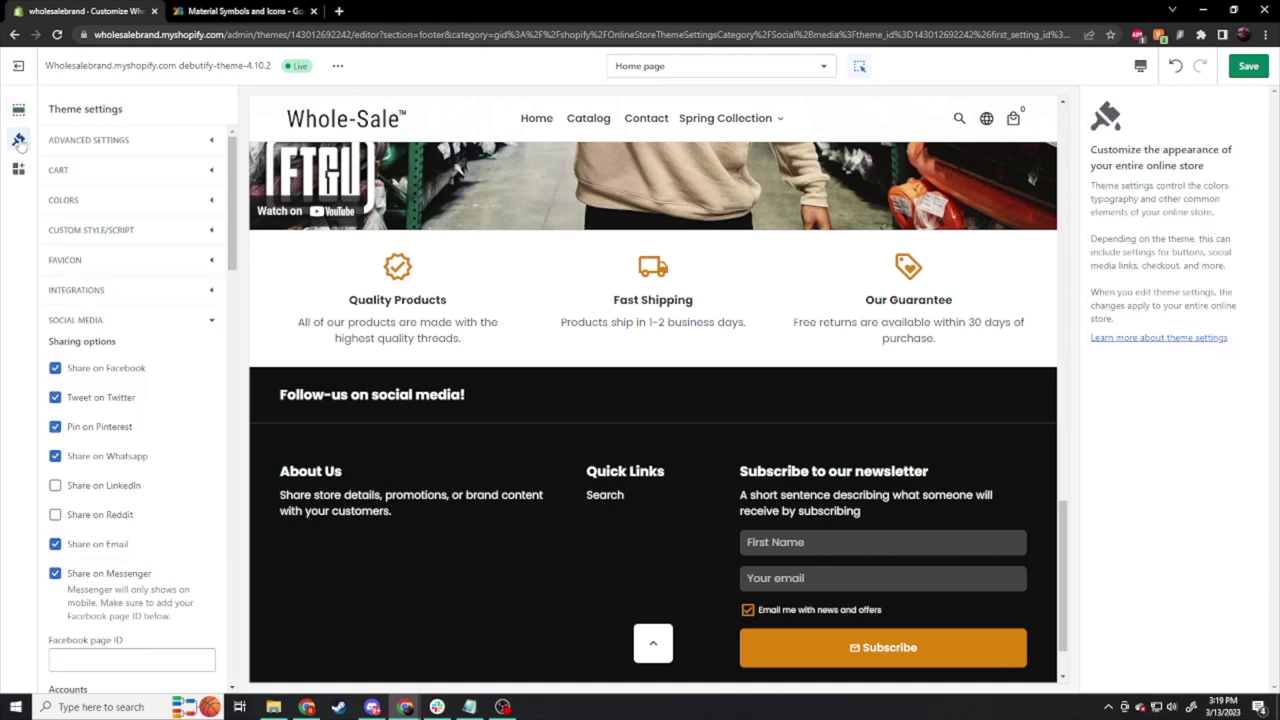
left_click(77, 320)
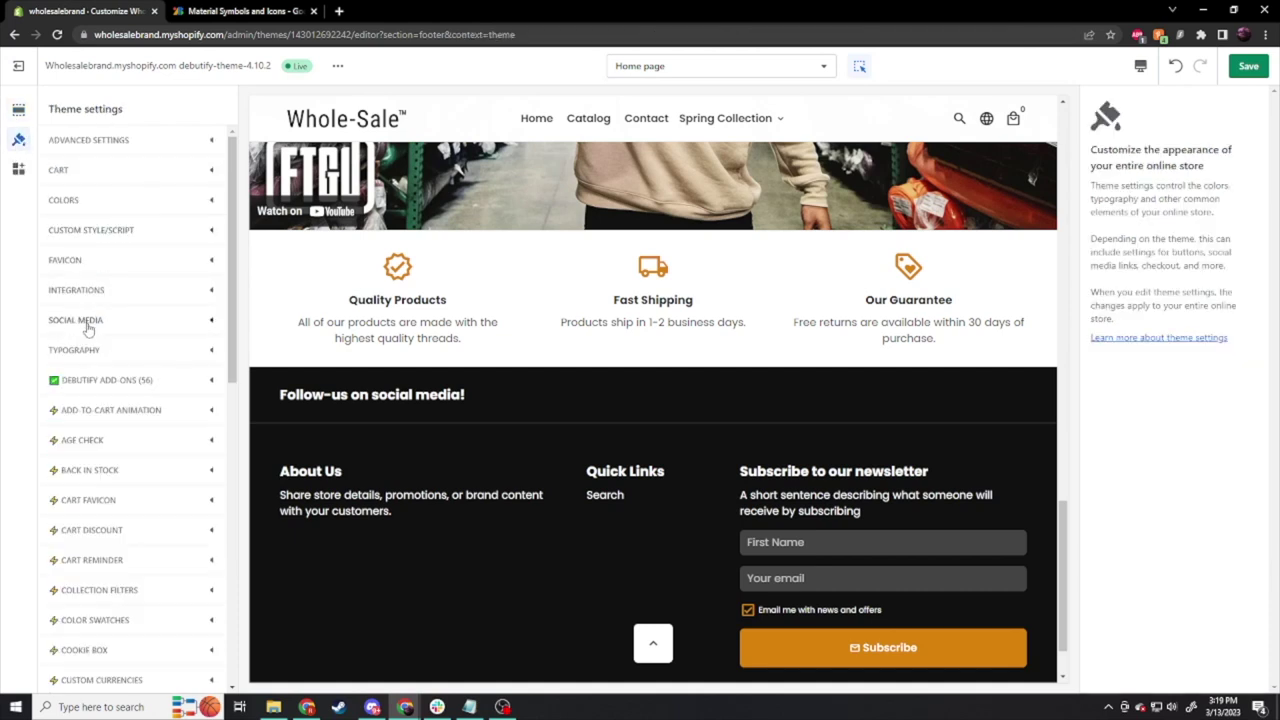
left_click(78, 320)
scroll(144, 358, "down", 2)
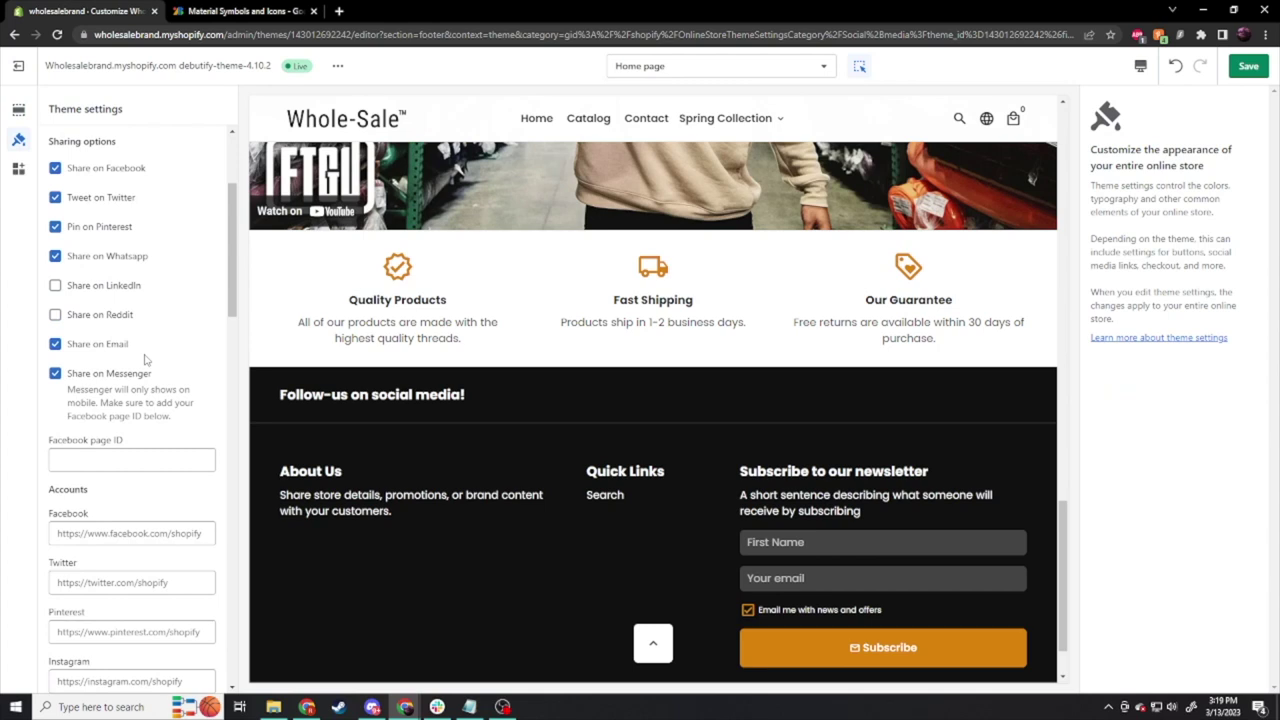
scroll(139, 478, "down", 2)
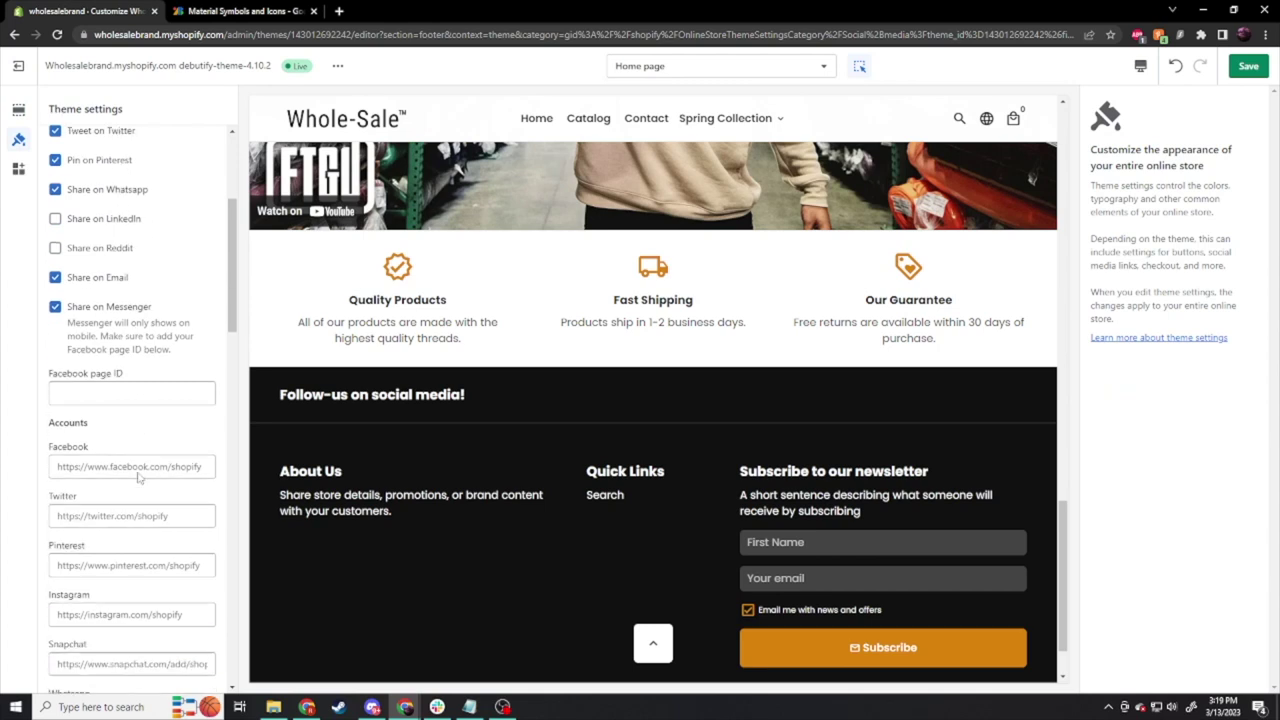
left_click(100, 333)
key("ctrl+v")
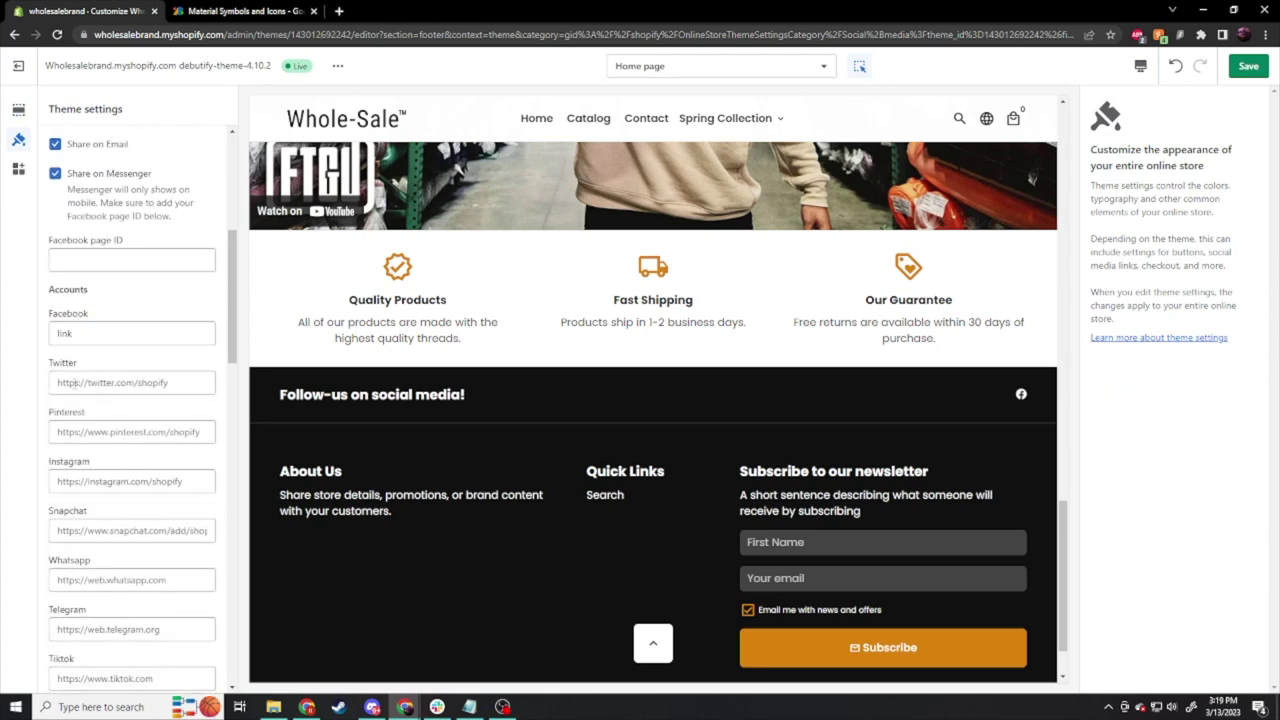
key("Tab")
key("ctrl+v")
Step: Compare the footer's social icon positions, set the position to Left, and clear the "Follow-us on social media!" heading
left_click(373, 398)
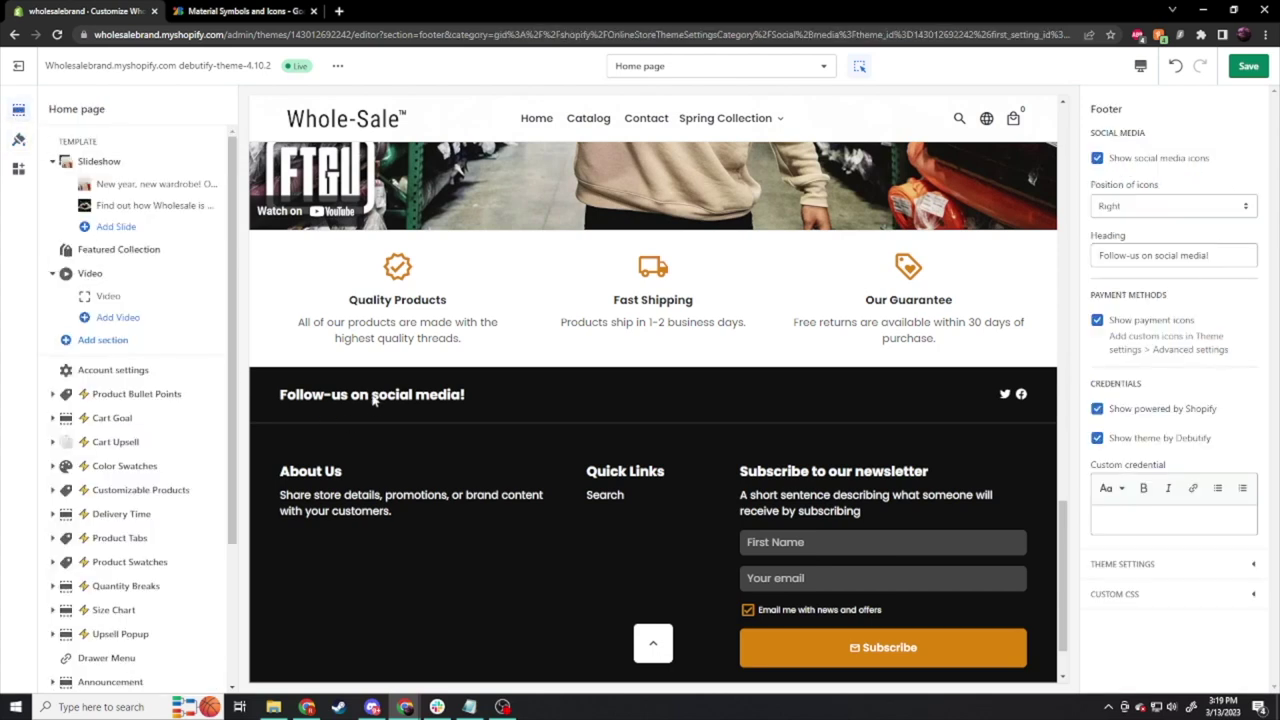
left_click(1205, 567)
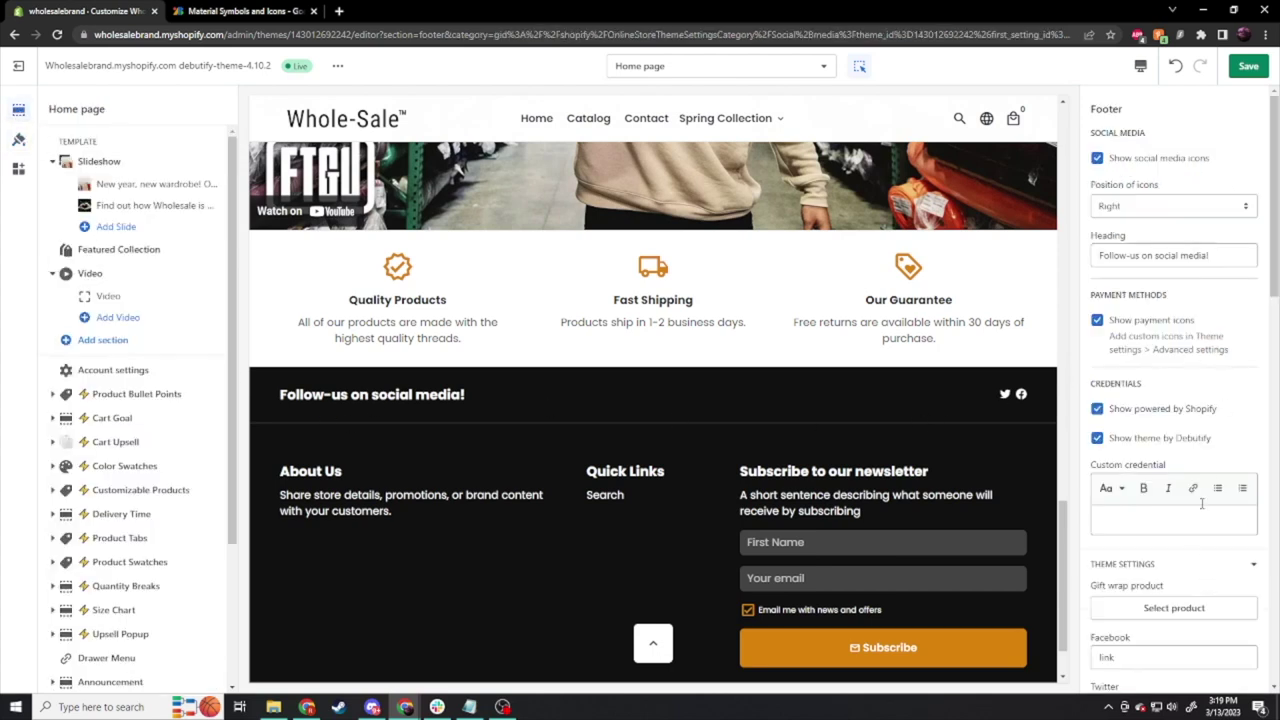
scroll(1203, 471, "down", 3)
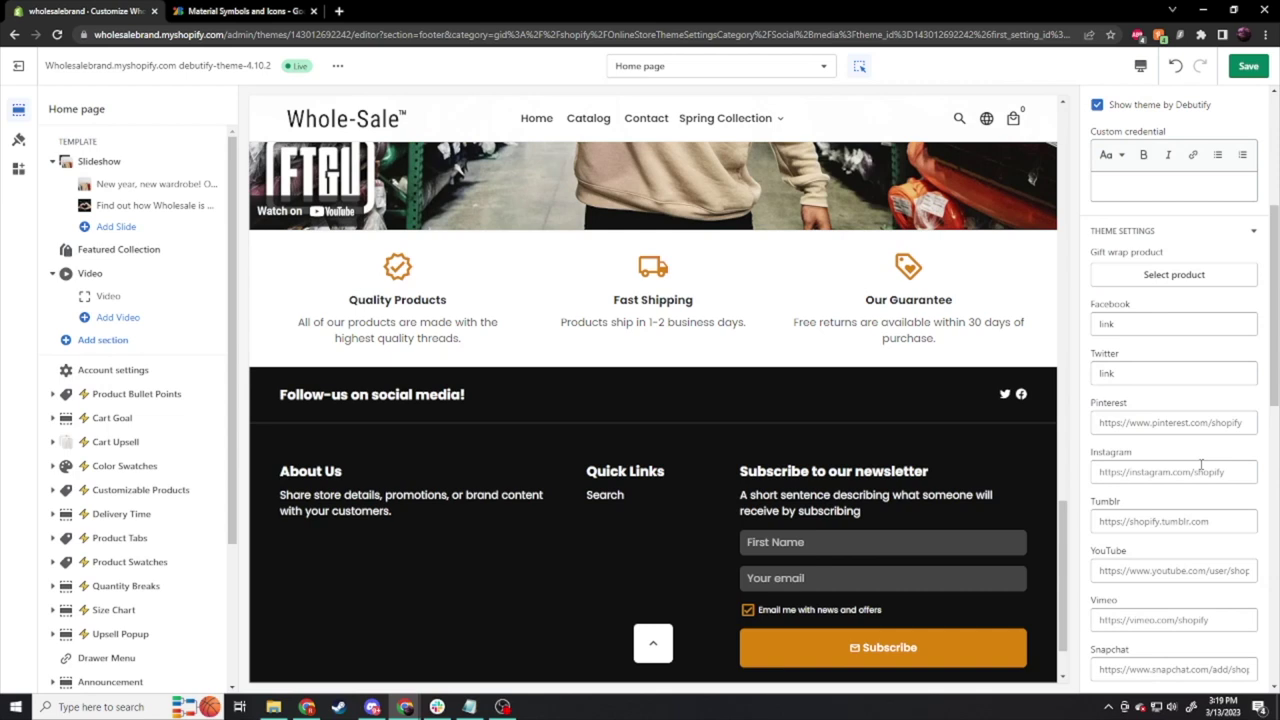
scroll(1160, 470, "up", 3)
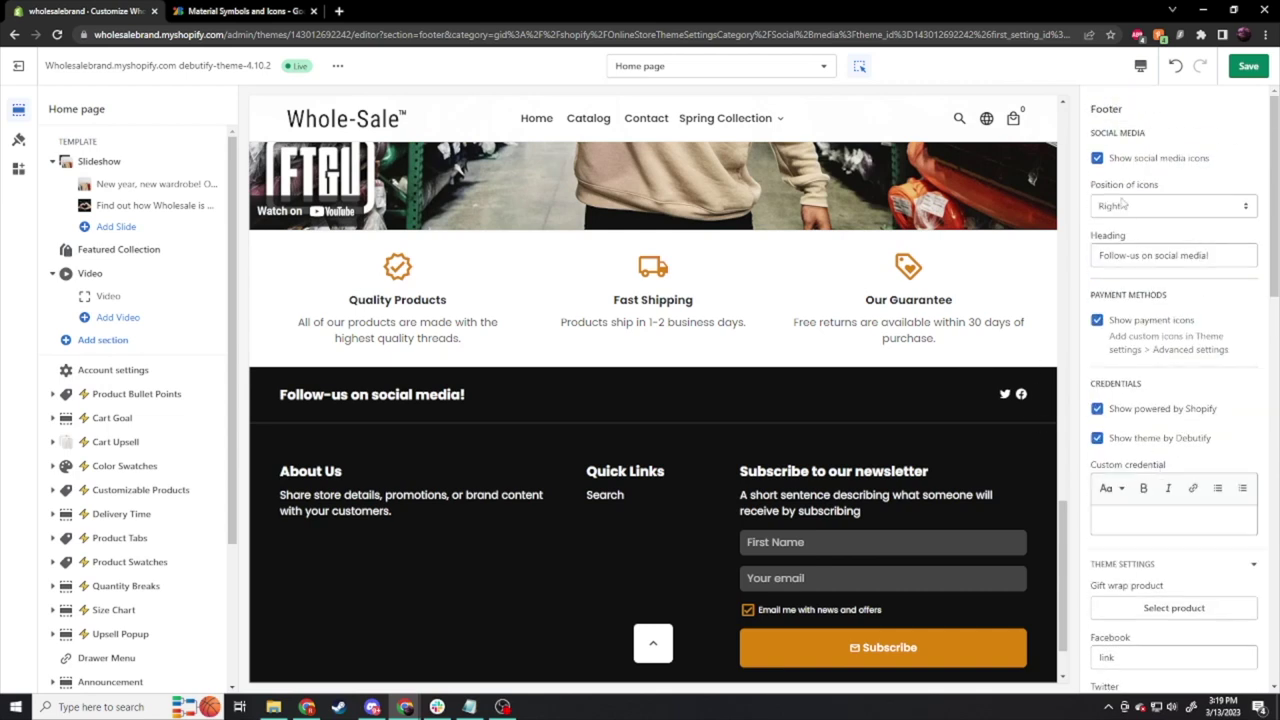
left_click(1155, 208)
left_click(1155, 236)
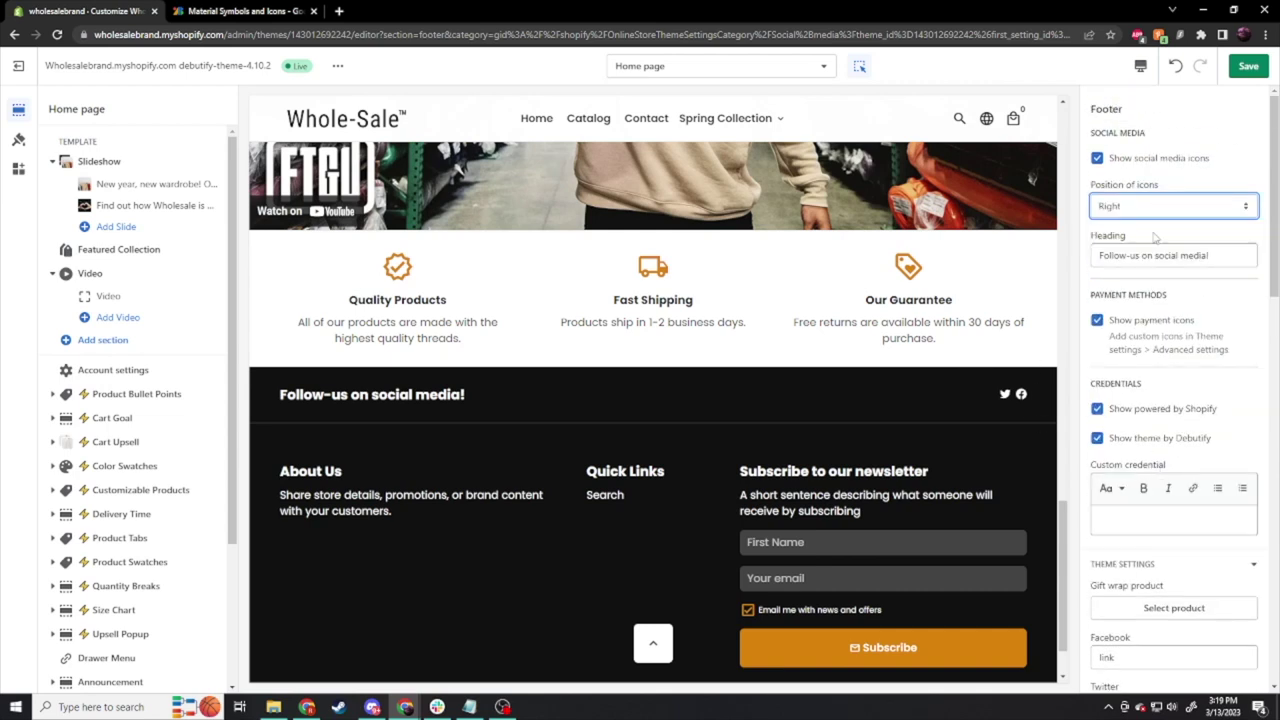
left_click(1128, 208)
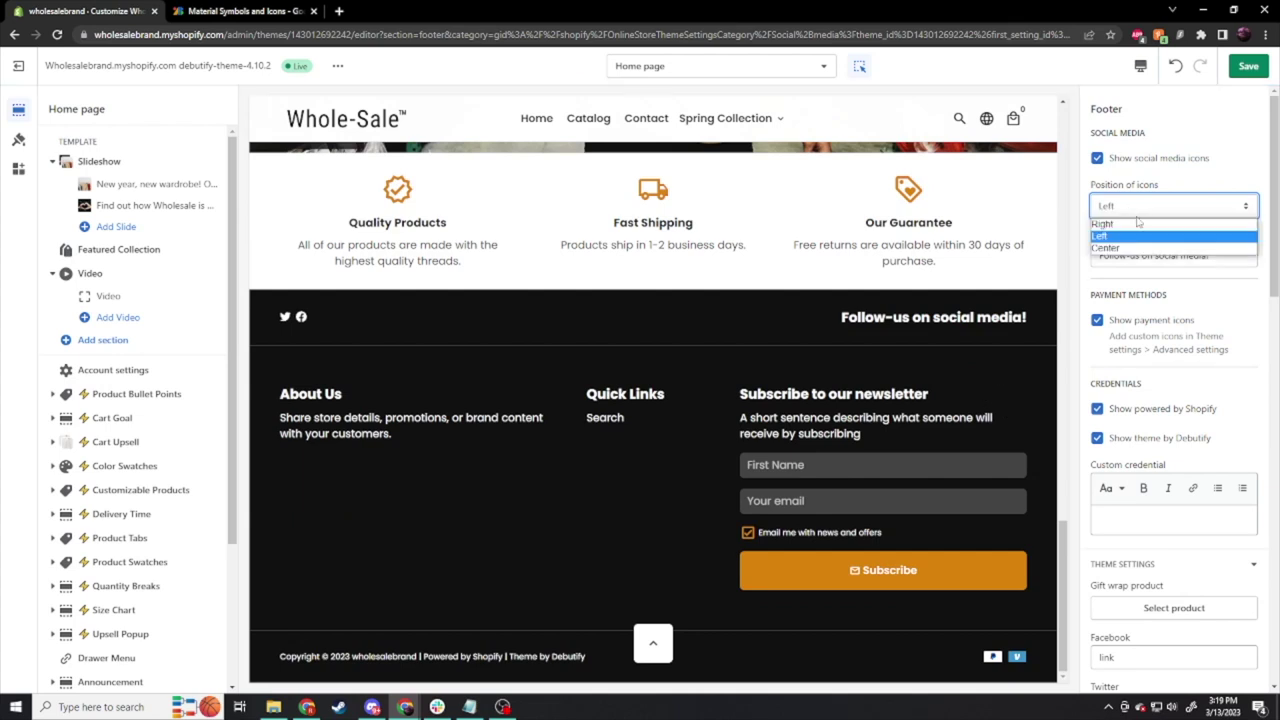
left_click(1155, 246)
left_click(1159, 209)
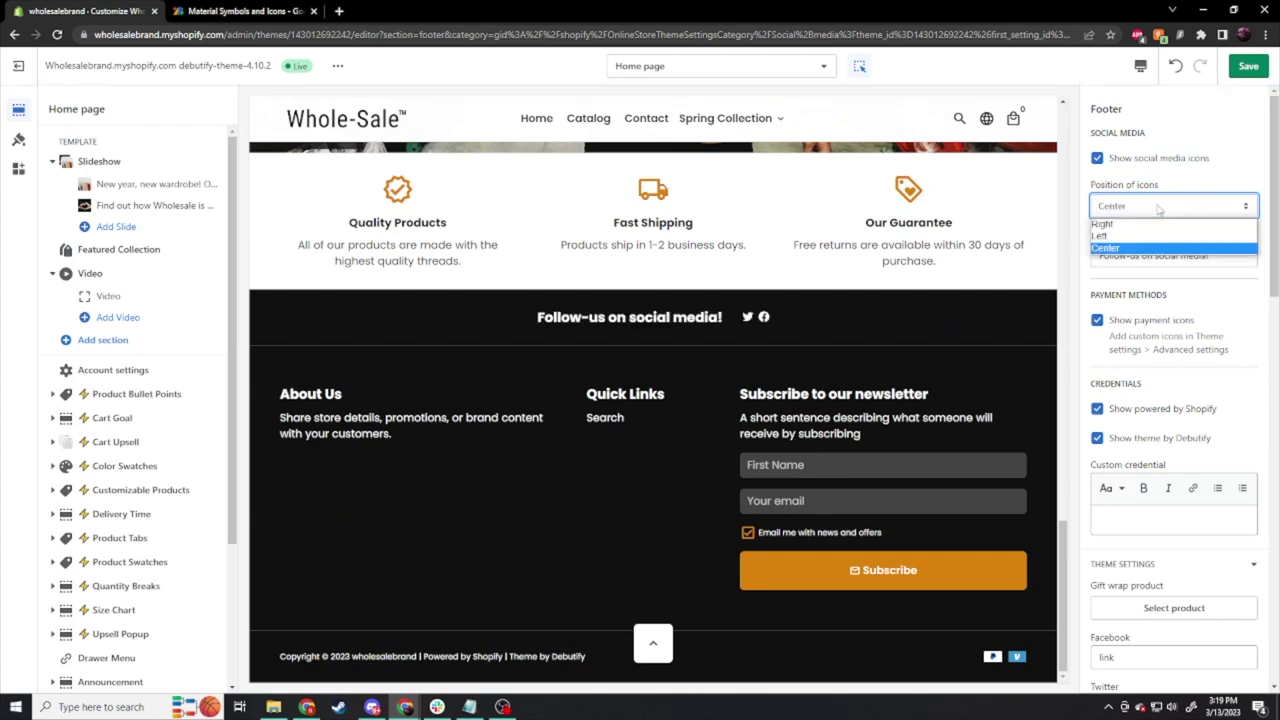
left_click(1157, 236)
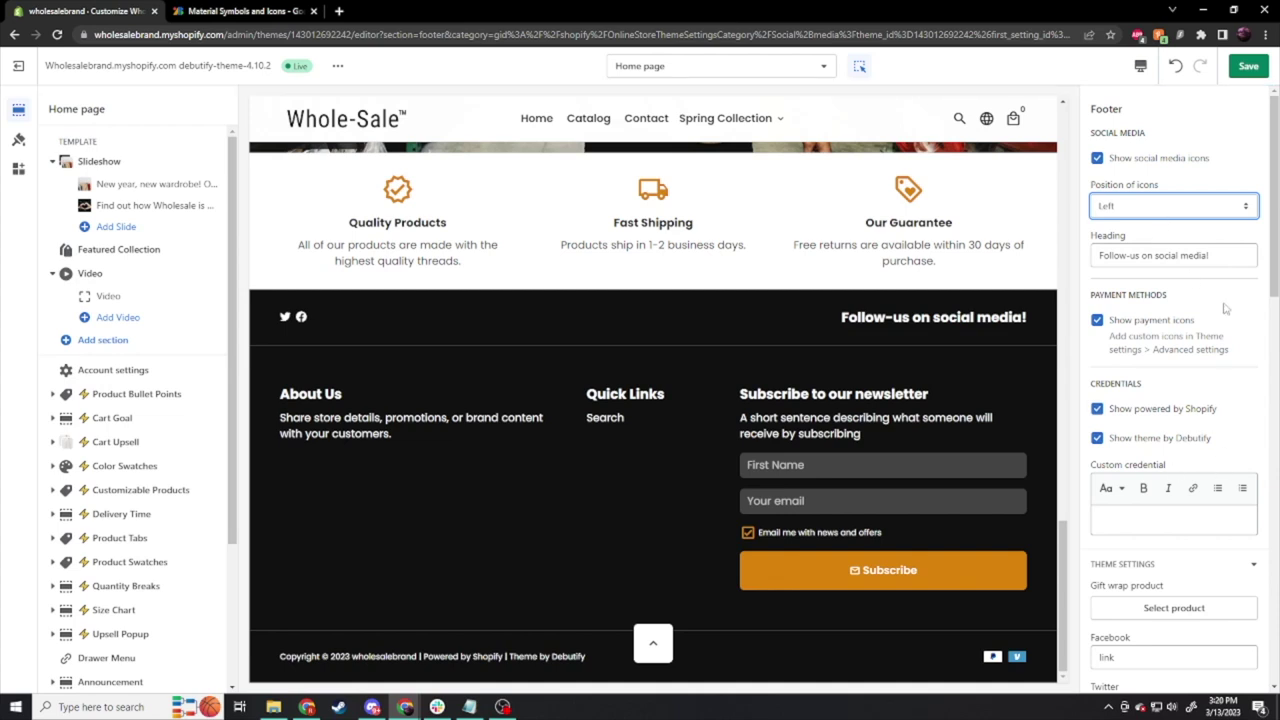
left_click_drag(1210, 255, 1068, 260)
key("BackSpace")
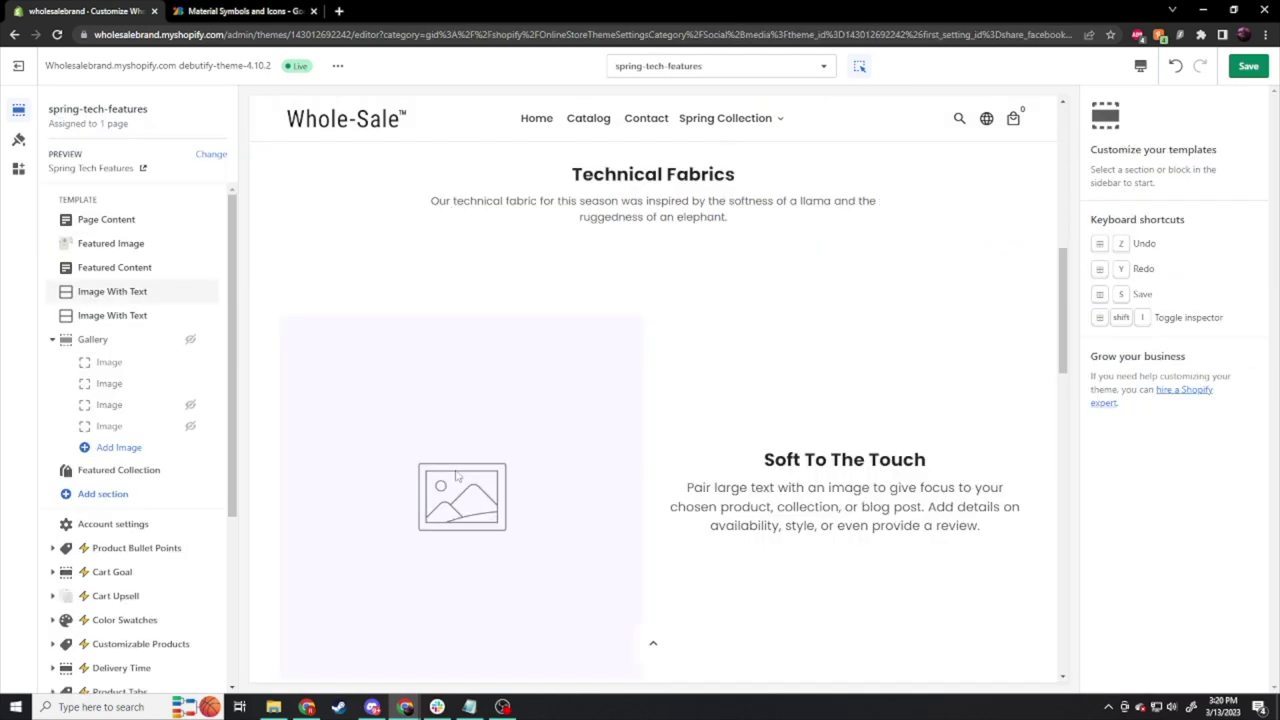
Step: Choose the library photo of the person holding a camera as the image for the "Soft To The Touch" section in spring-tech-features
left_click(466, 464)
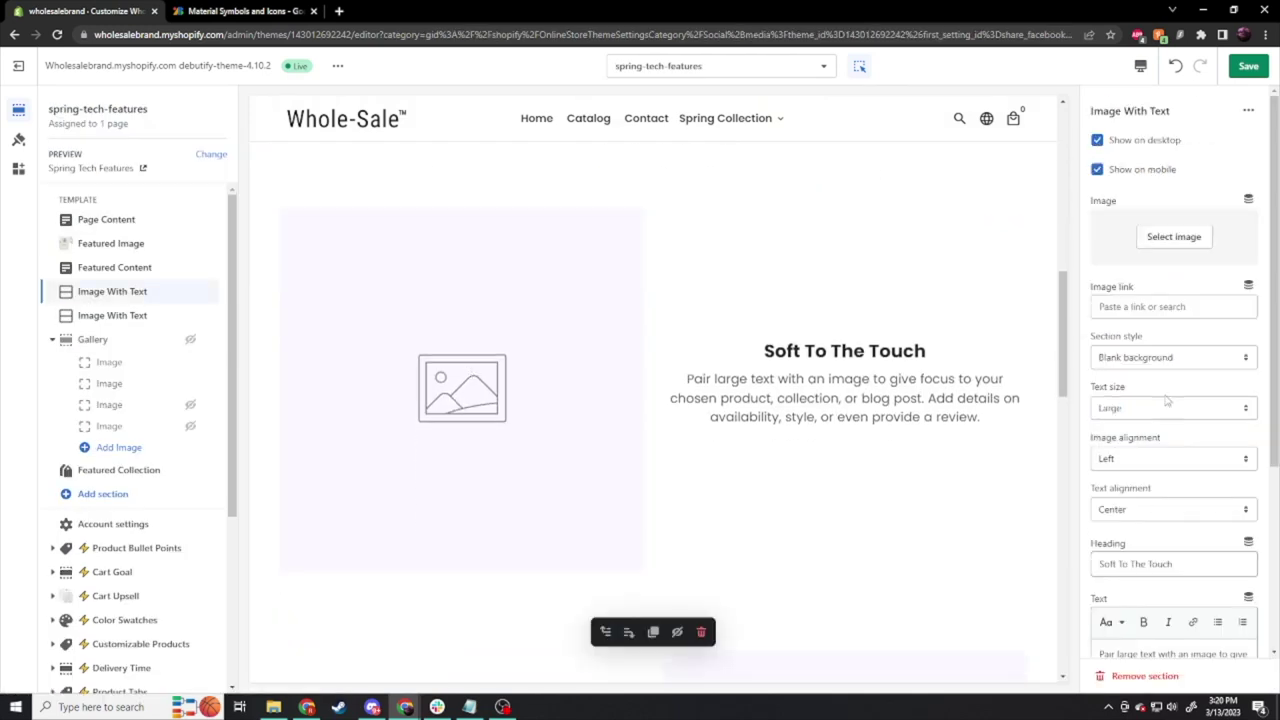
left_click(1175, 240)
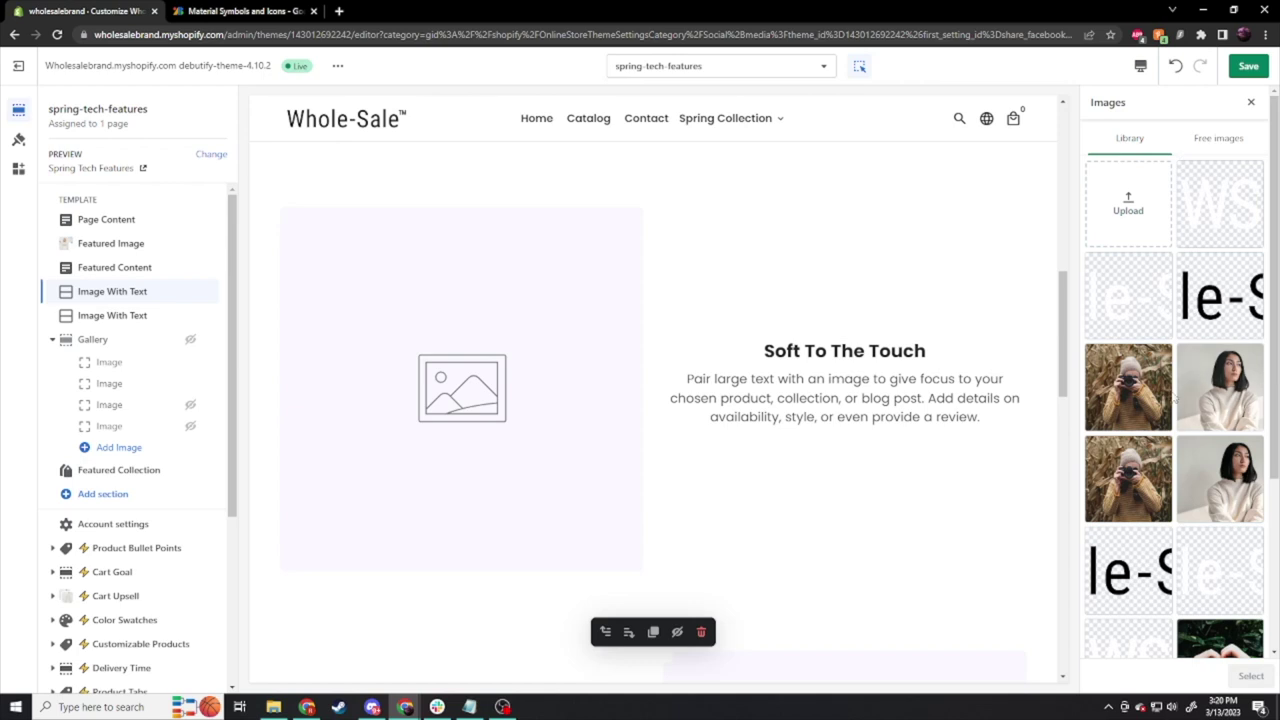
left_click(1218, 138)
left_click(1130, 138)
double_click(1128, 387)
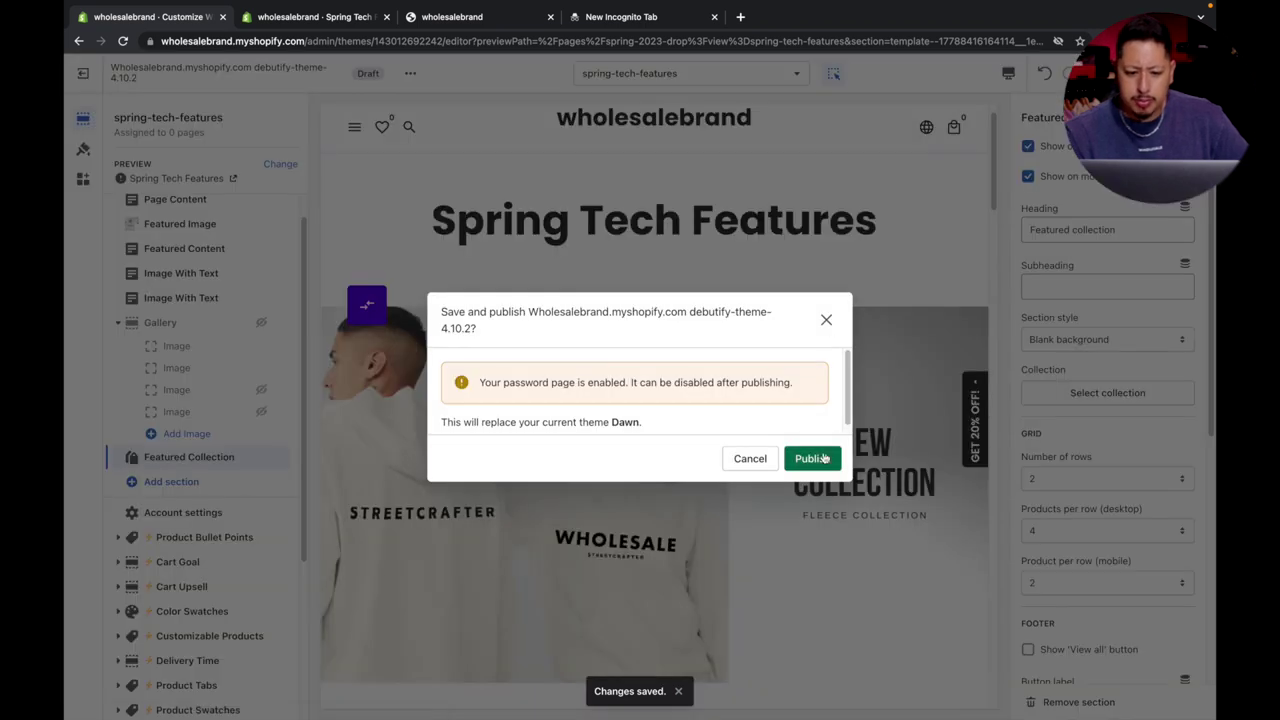
Step: Save and publish debutify-theme-4.10.2 as the store's current theme, replacing Dawn
left_click(825, 461)
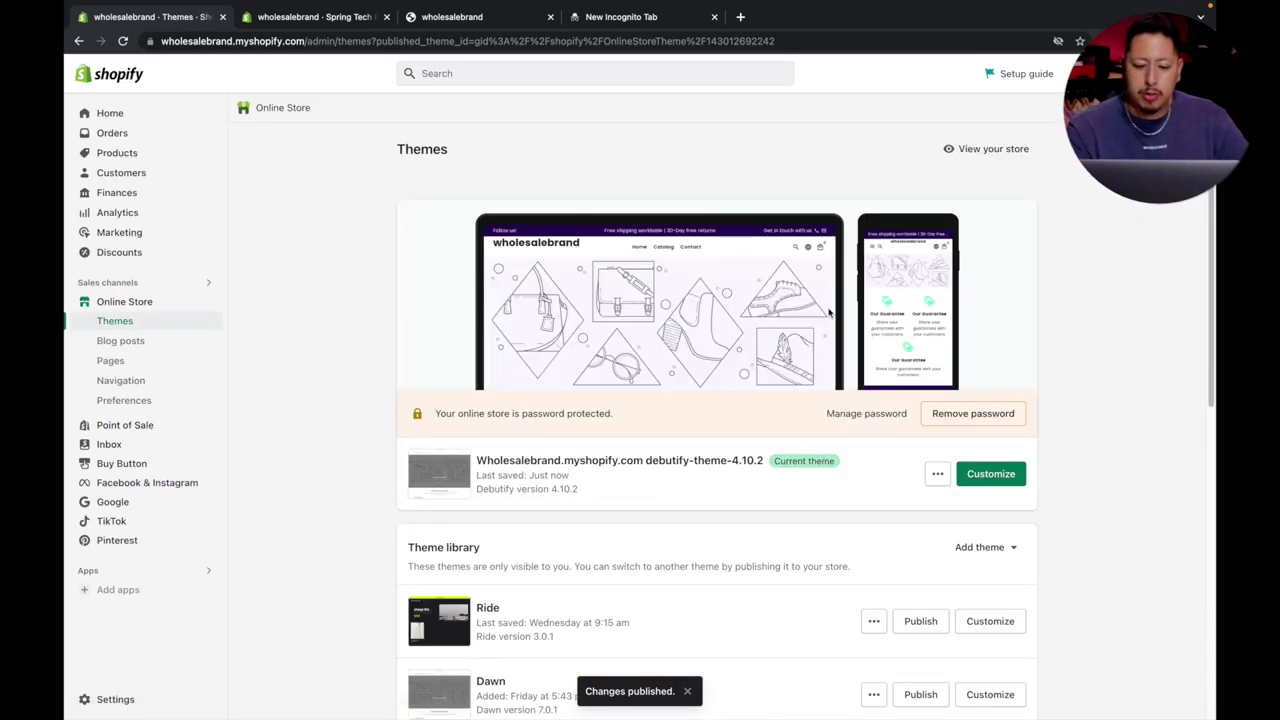
Step: Duplicate the current debutify-theme-4.10.2 theme so a copy is kept in the theme library
scroll(813, 396, "down", 3)
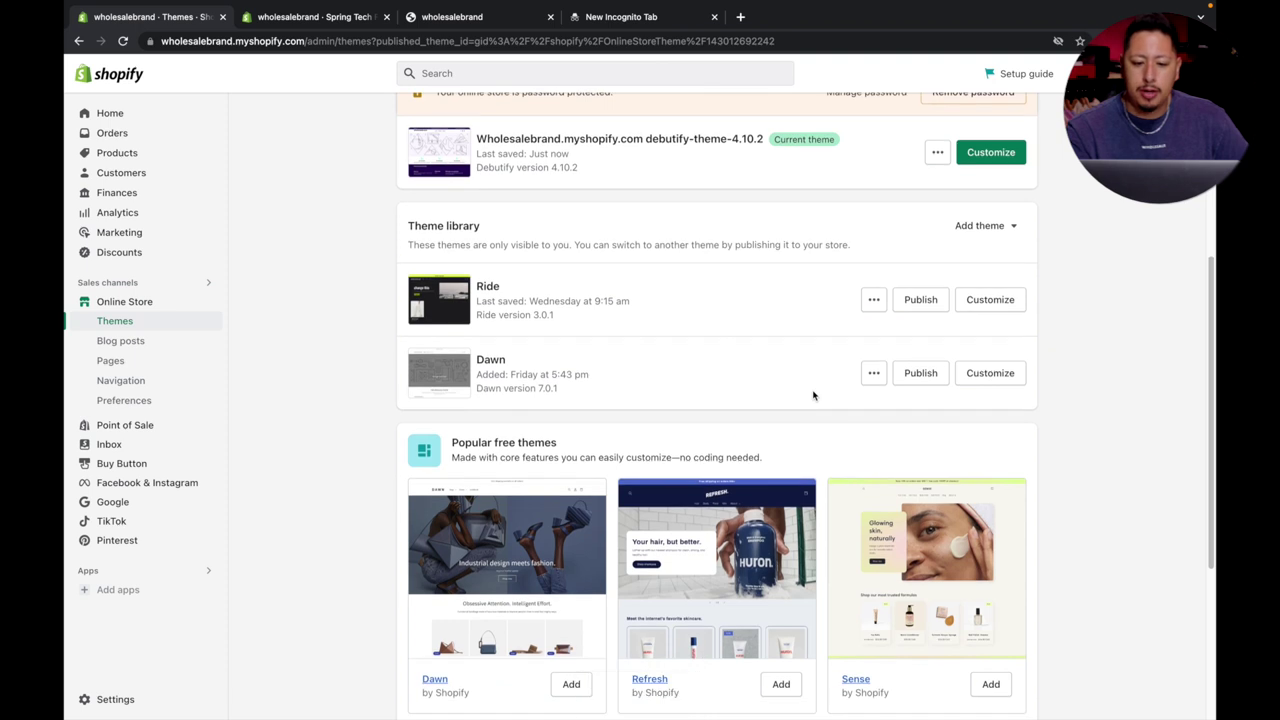
scroll(813, 394, "up", 2)
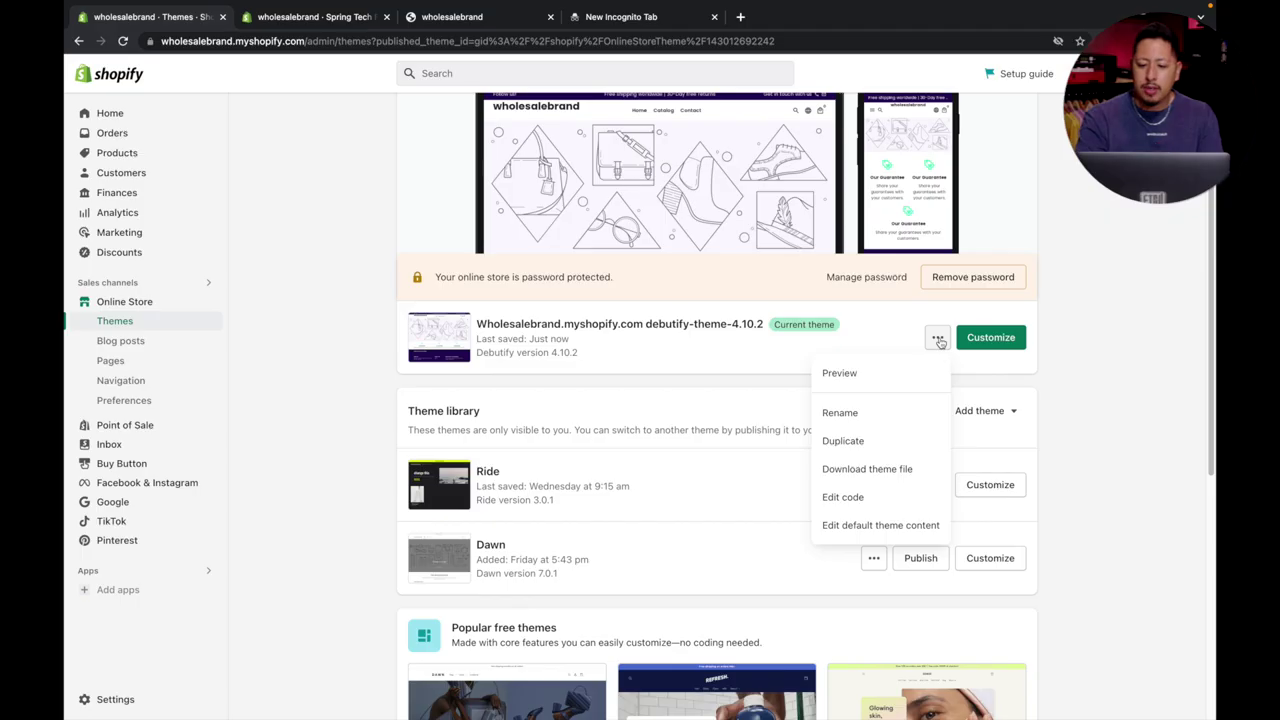
left_click(875, 441)
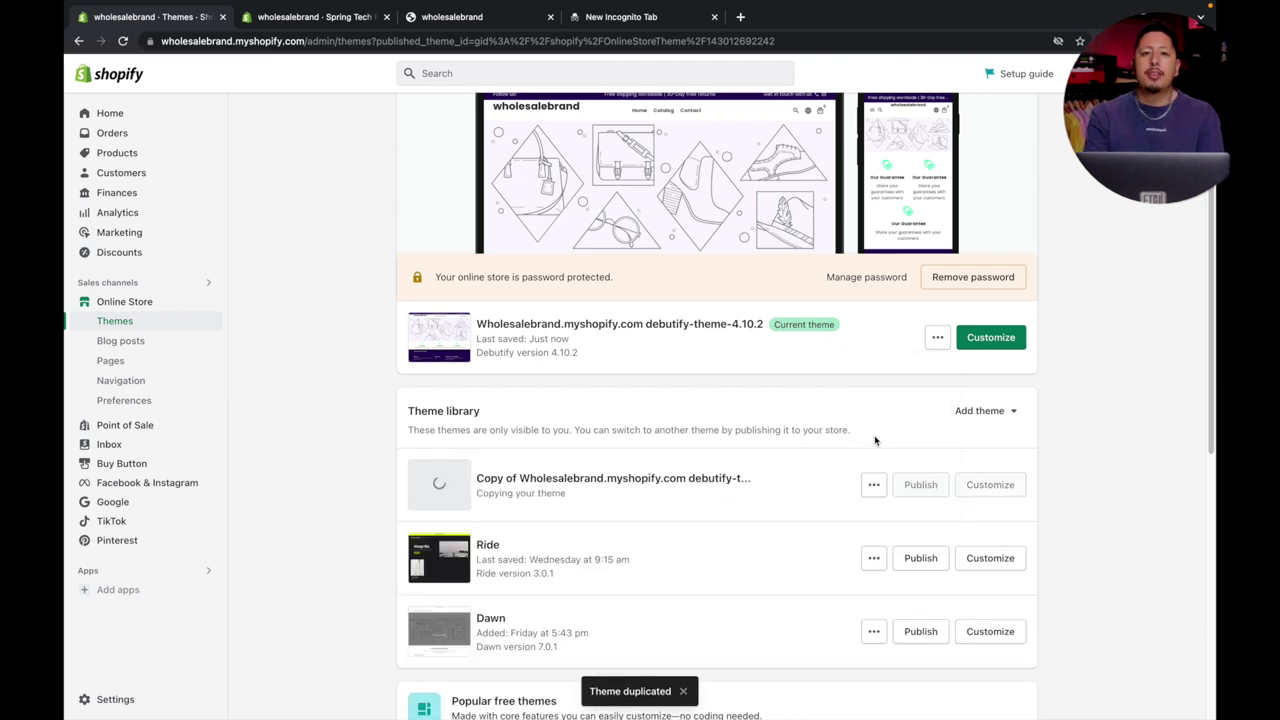
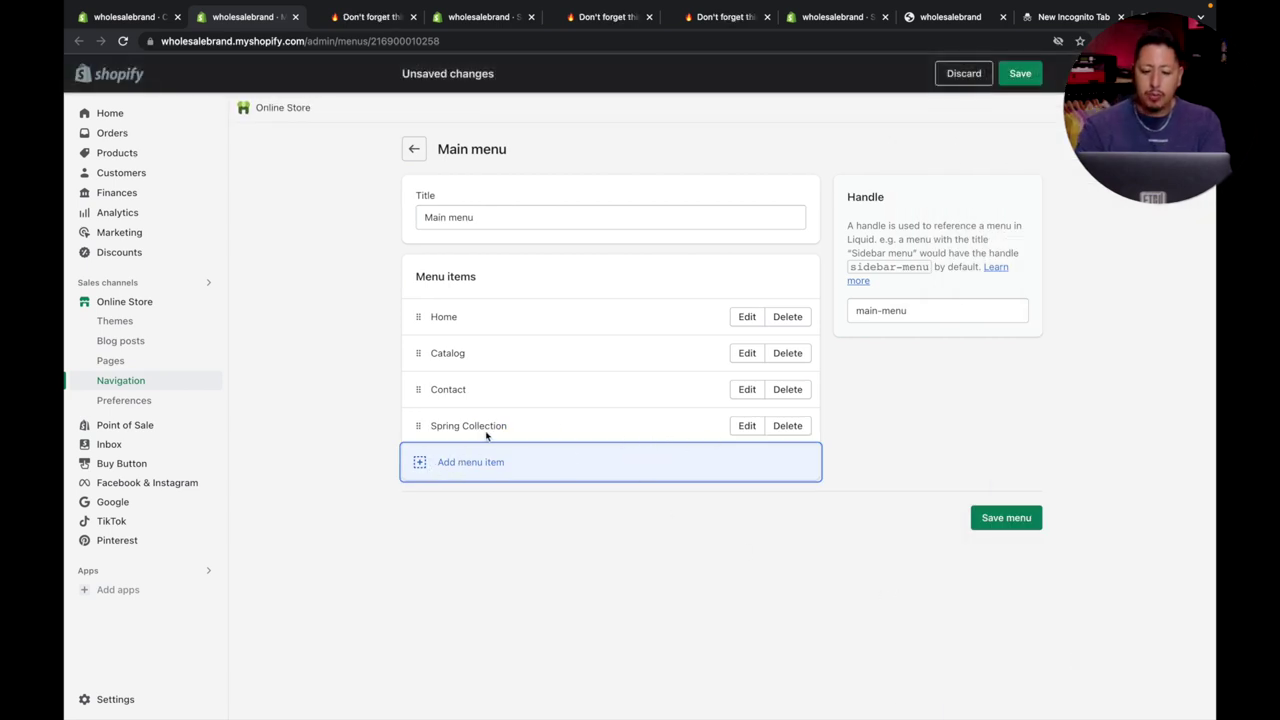
Step: Add a "Jogger" item linked to the Wholesale Joggger product to the main menu and save the menu
left_click(486, 464)
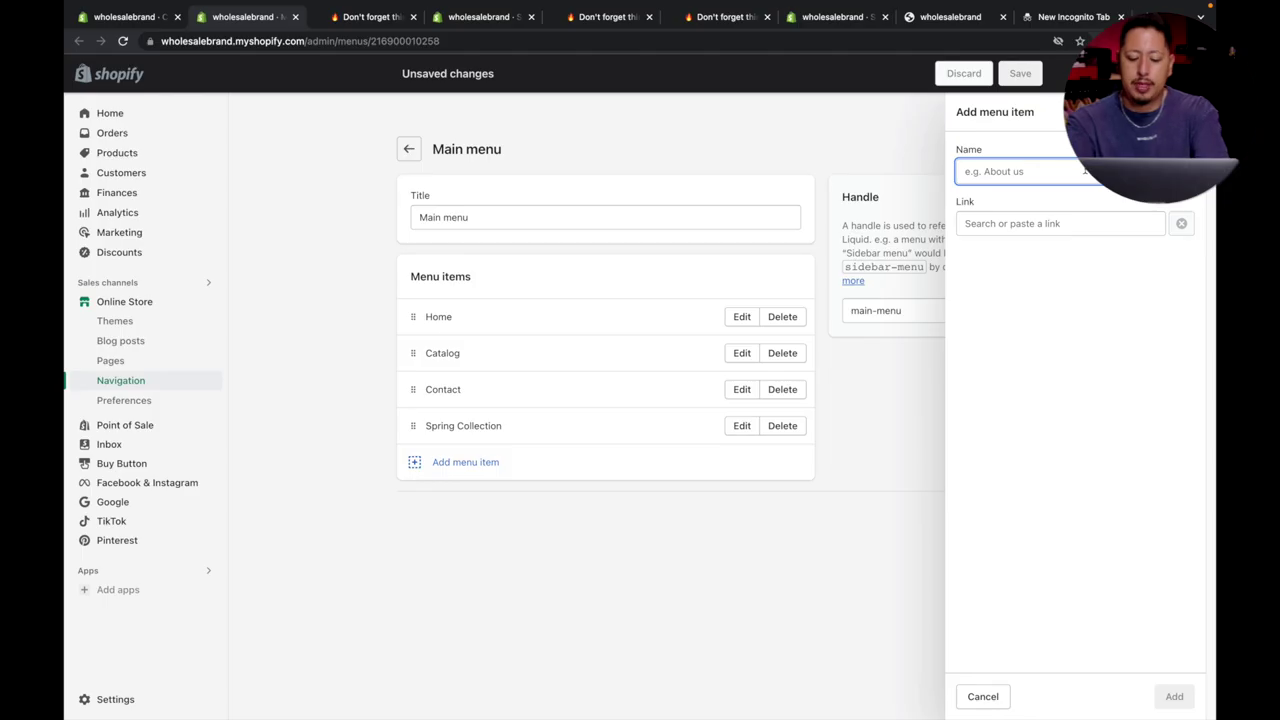
type("Jogger")
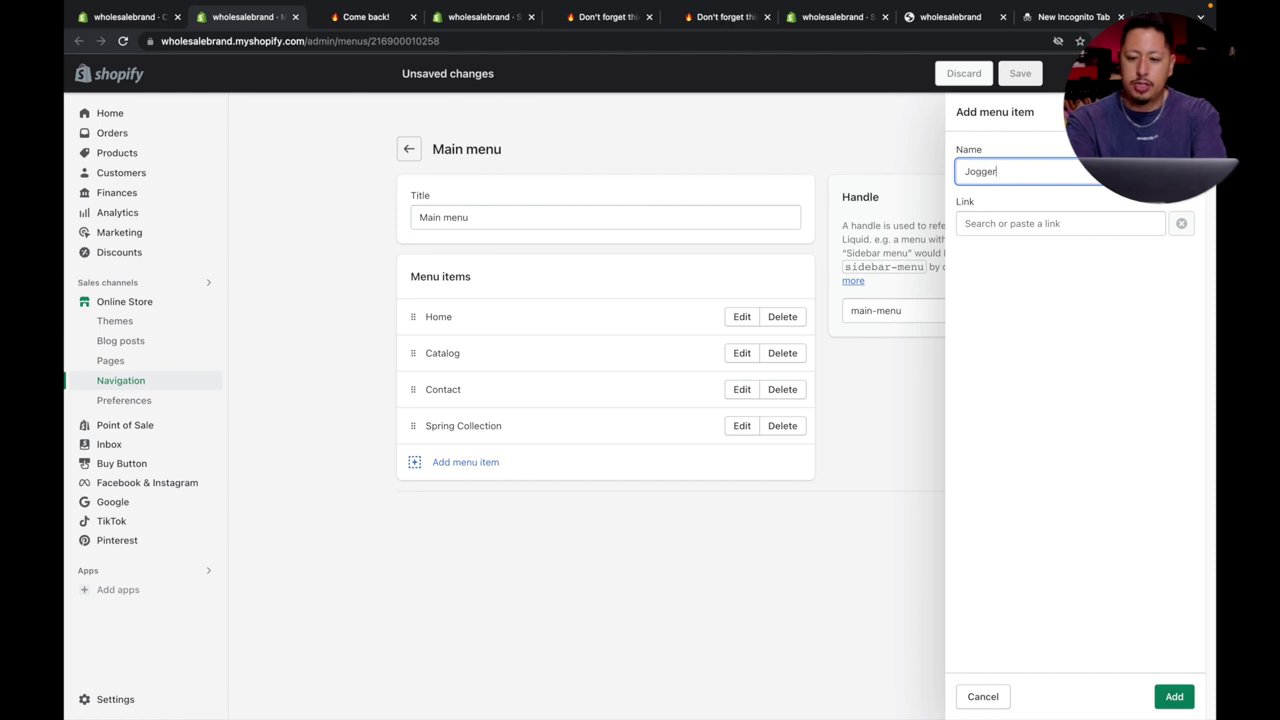
left_click(1049, 223)
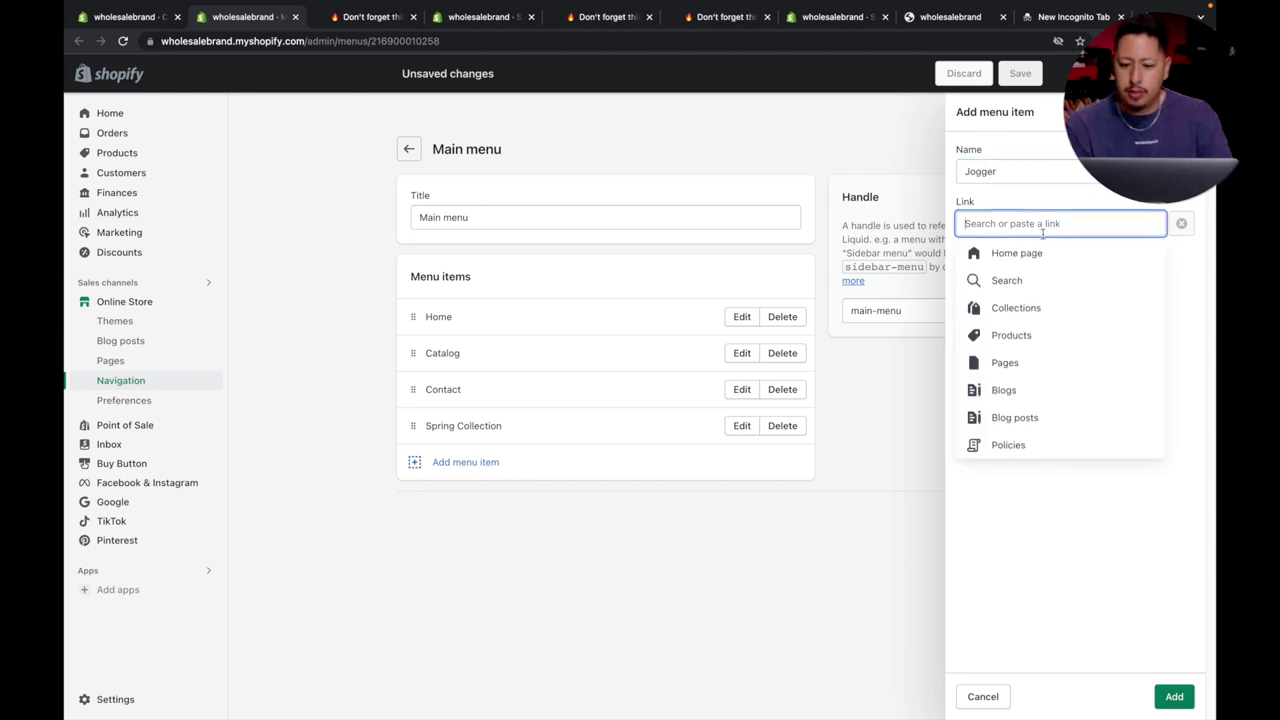
left_click(1017, 336)
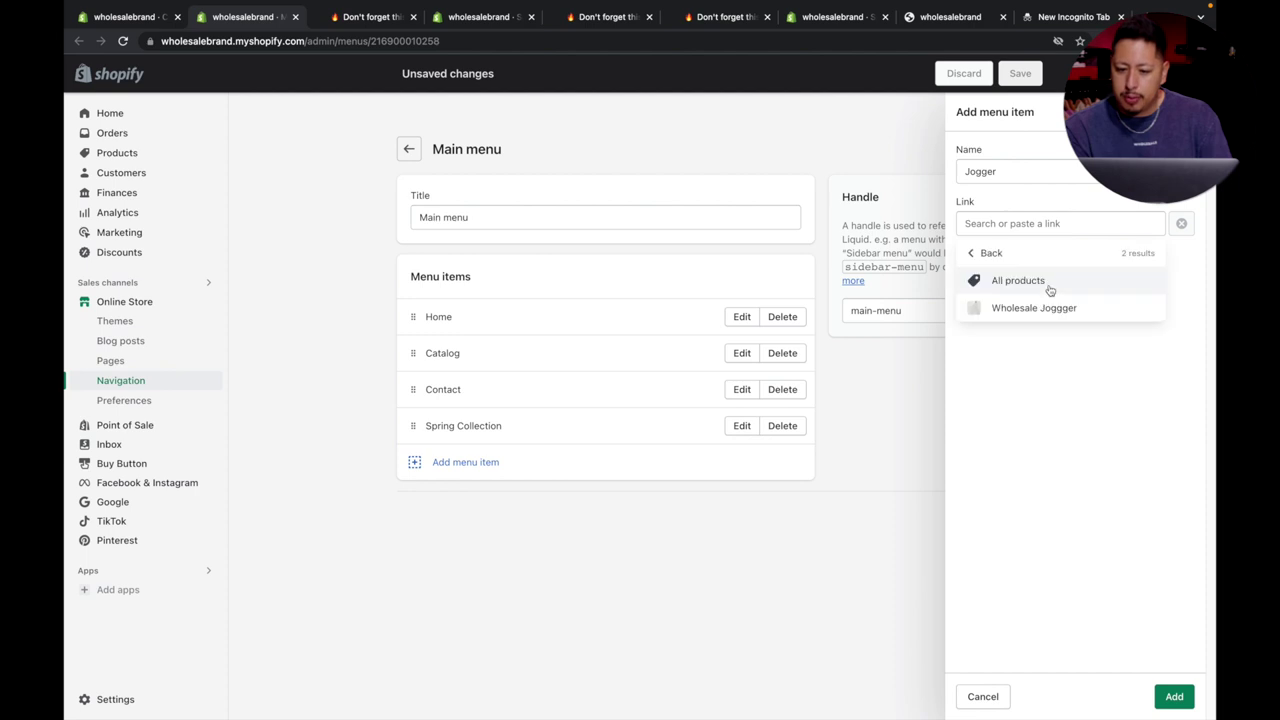
left_click(1031, 308)
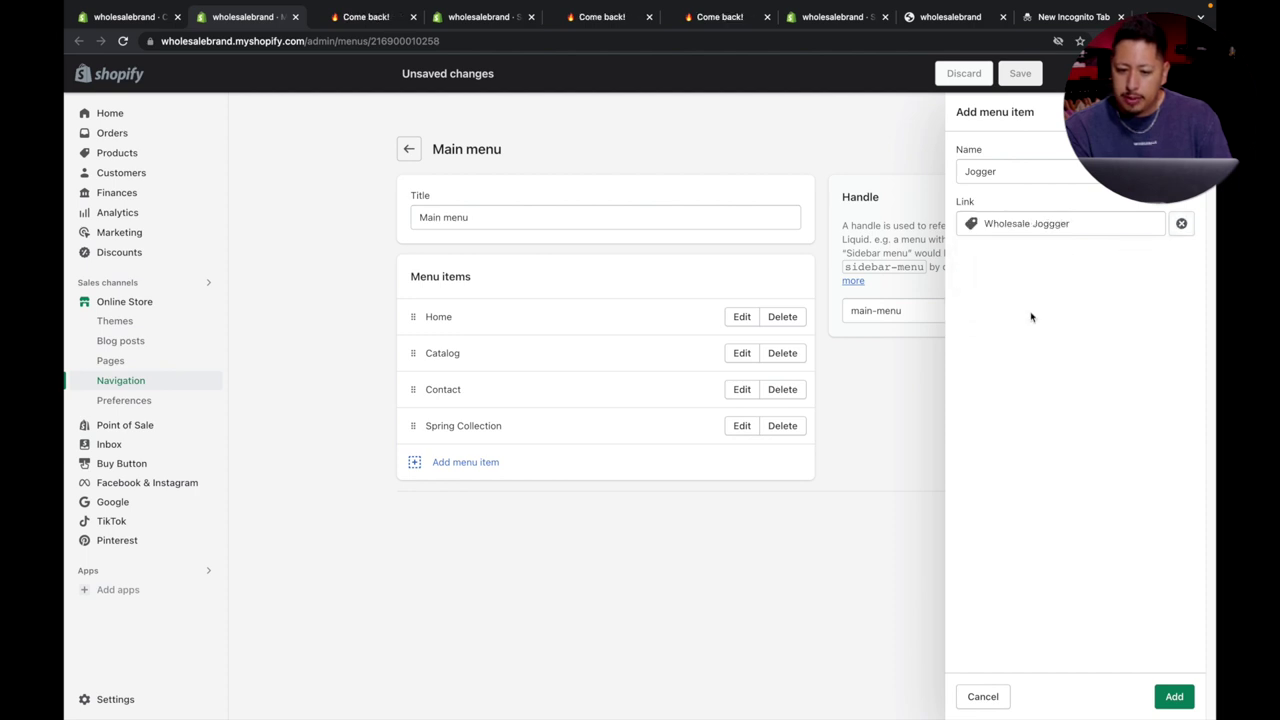
left_click(1175, 697)
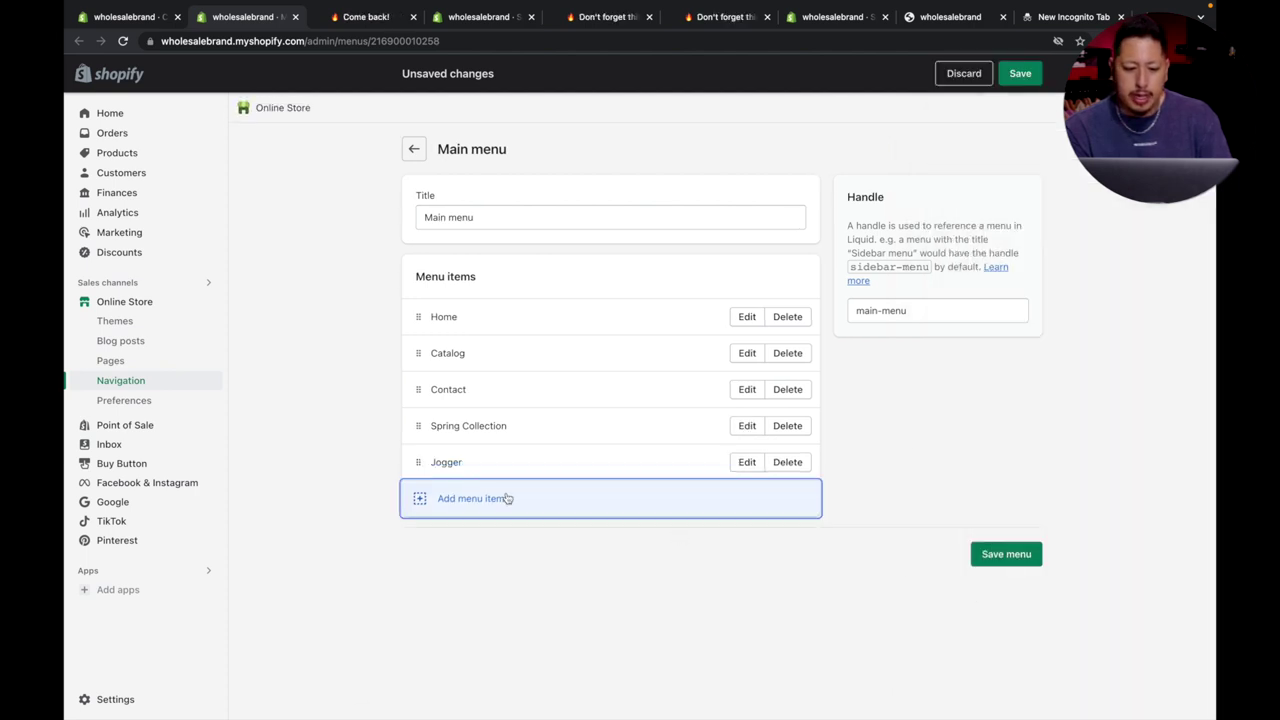
mouse_move(419, 463)
left_mouse_down()
mouse_move(419, 445)
mouse_move(420, 460)
left_mouse_up()
left_click(1028, 556)
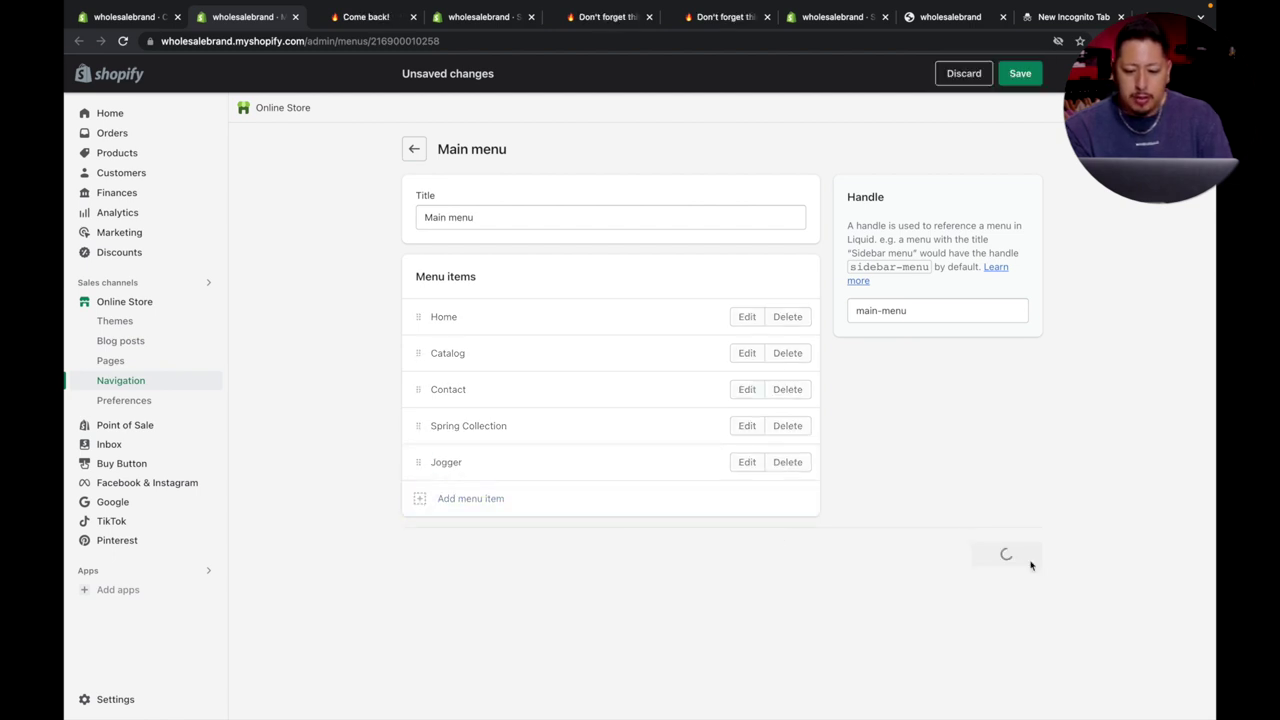
Step: Check the storefront preview's Spring Collection and Jogger menu links and look through the pages they open
left_click(385, 17)
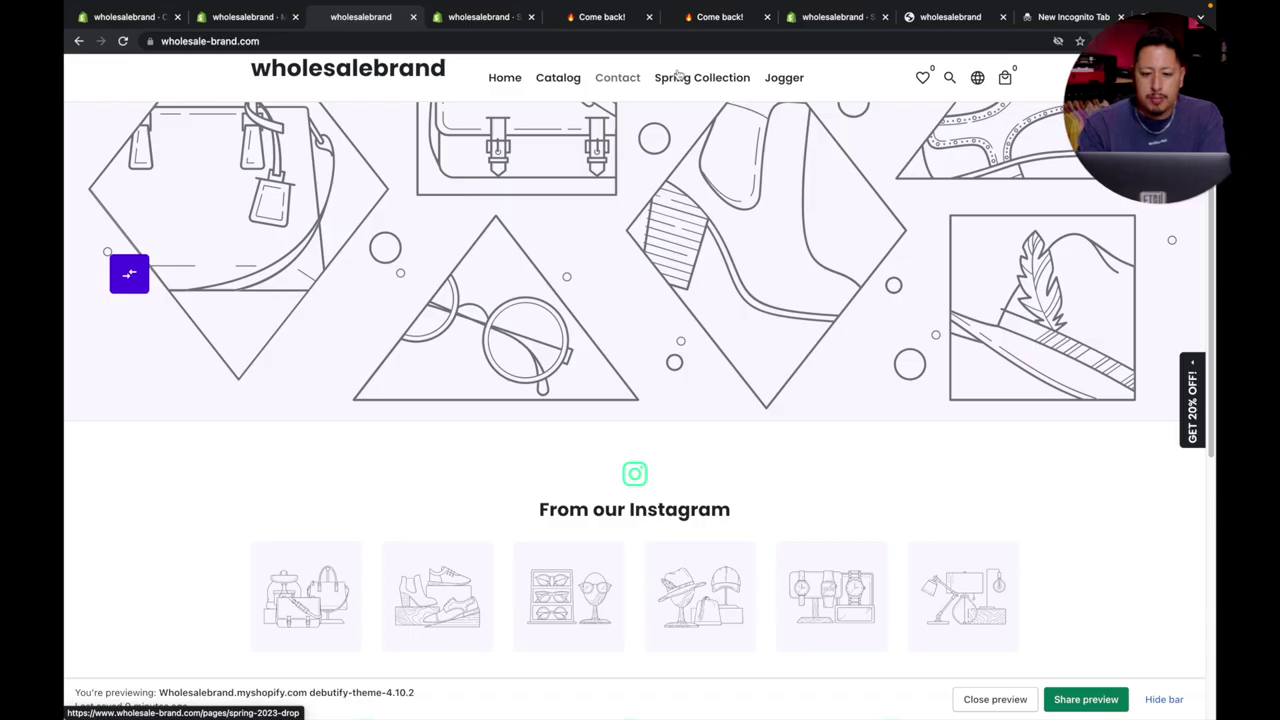
left_click(717, 83)
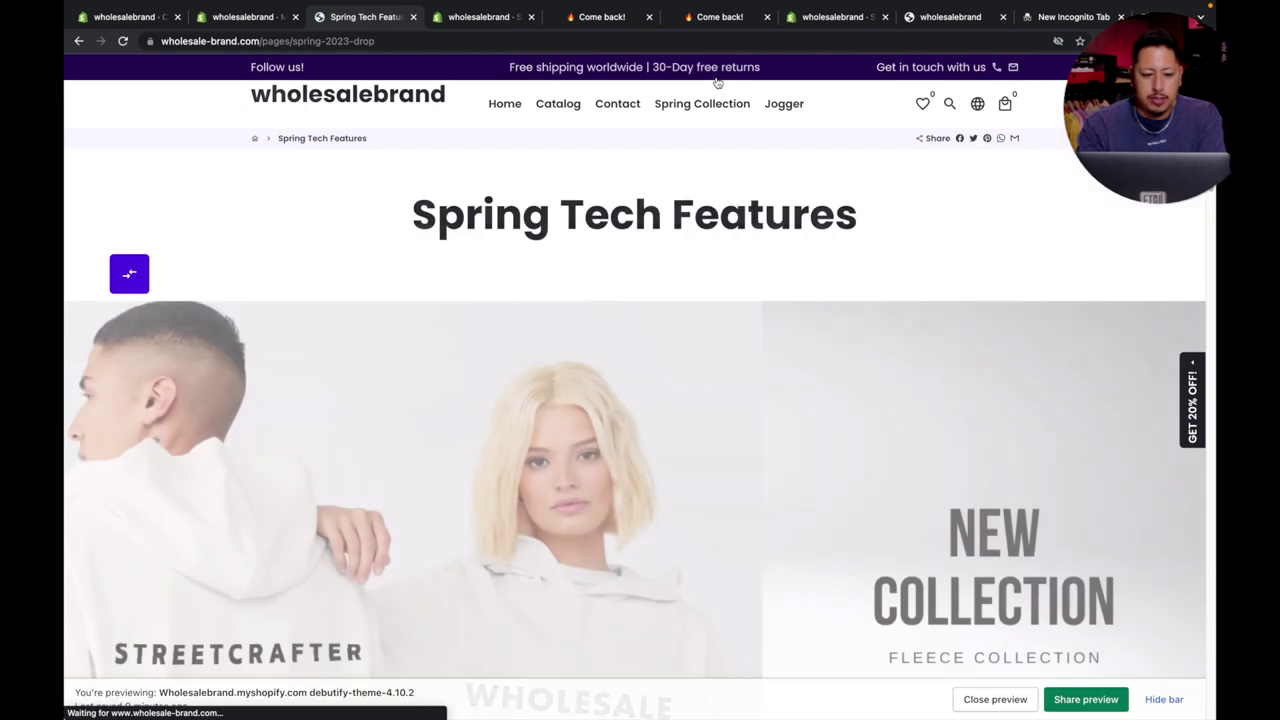
scroll(670, 316, "down", 3)
scroll(670, 316, "down", 15)
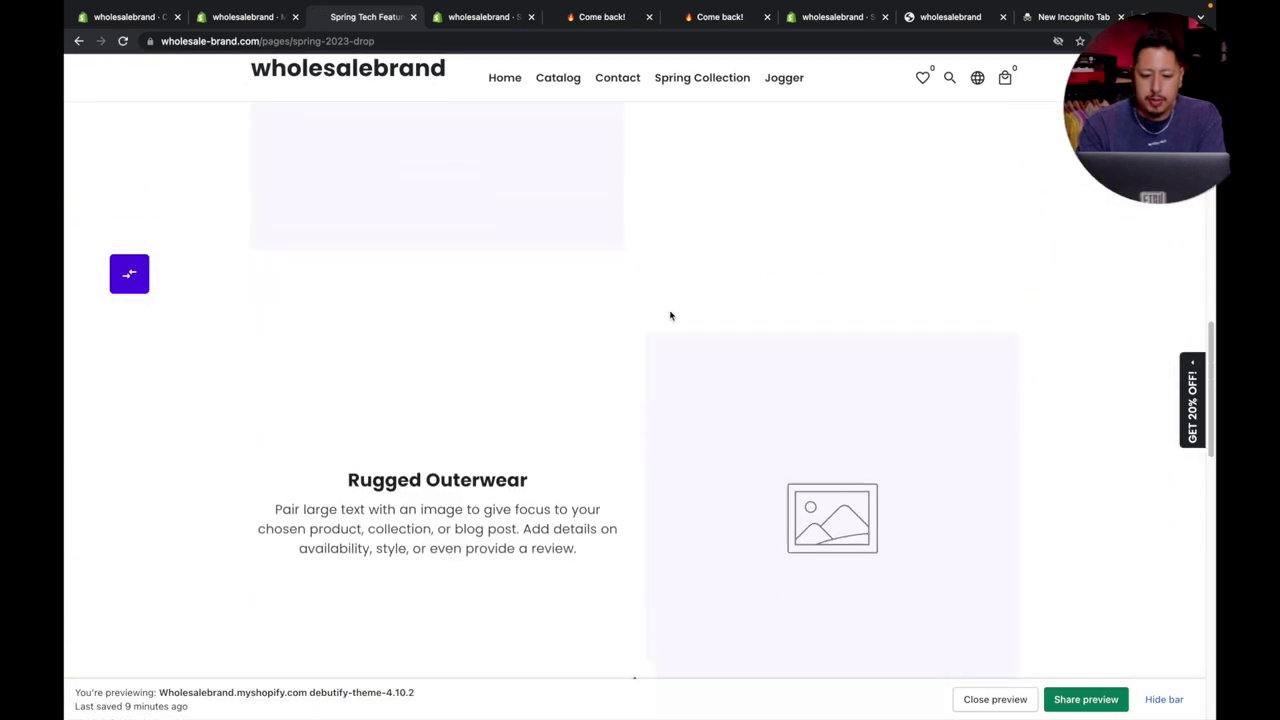
scroll(670, 316, "up", 20)
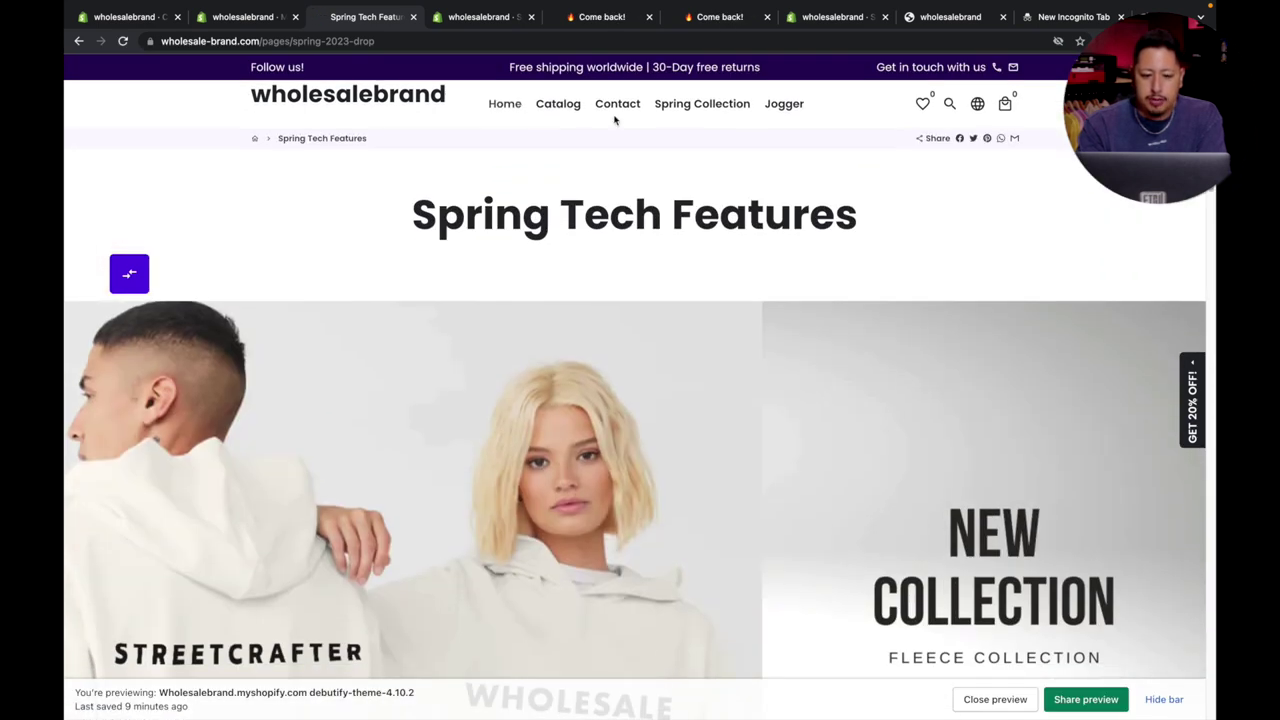
left_click(797, 117)
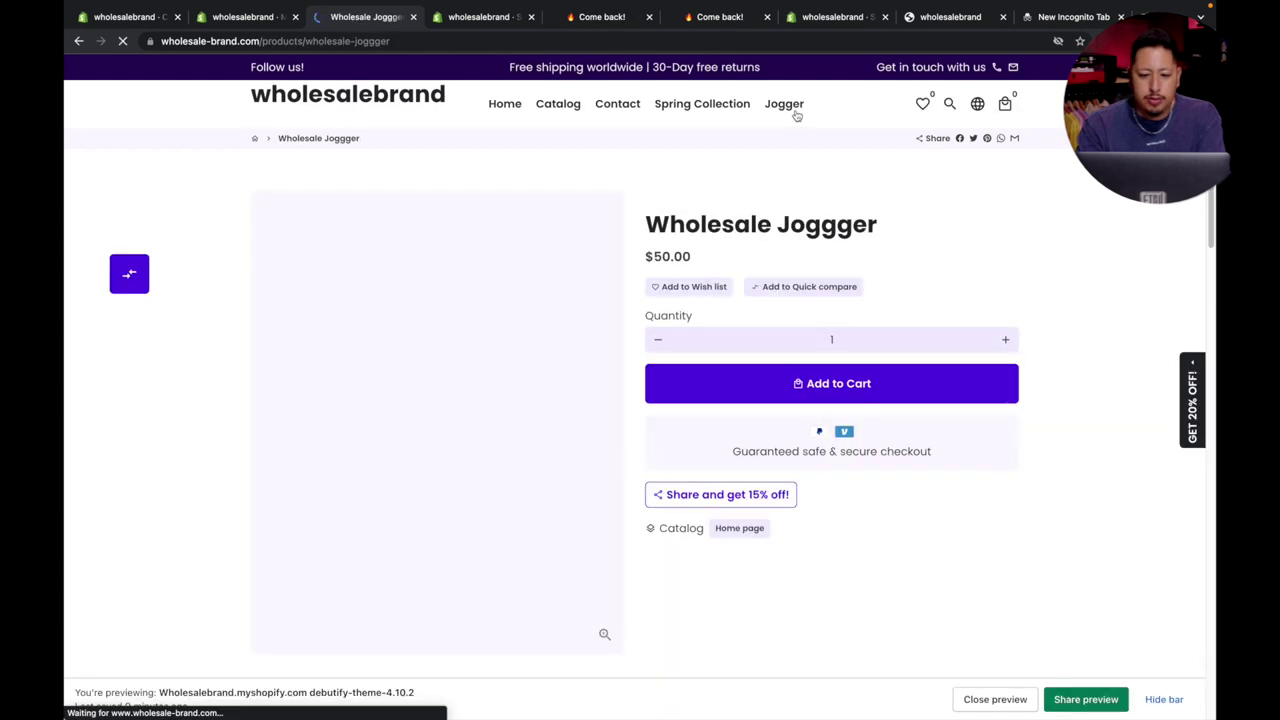
scroll(797, 116, "down", 1)
scroll(627, 402, "down", 4)
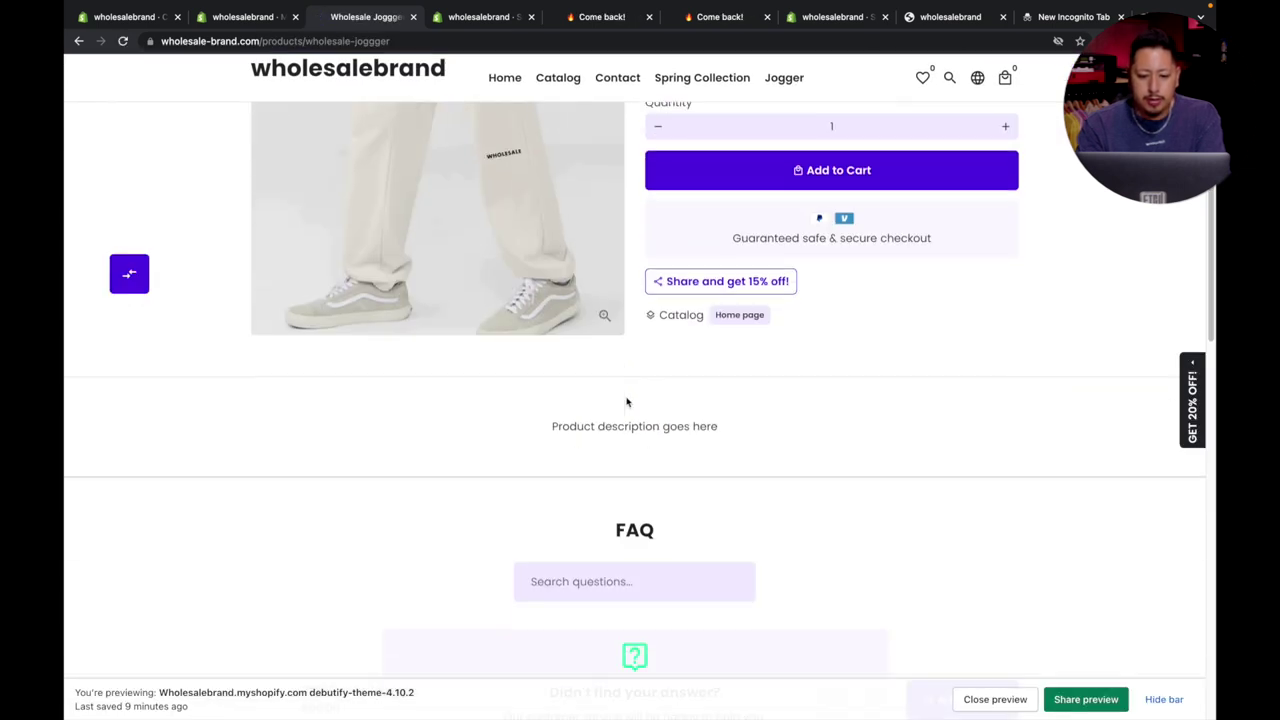
scroll(626, 400, "up", 5)
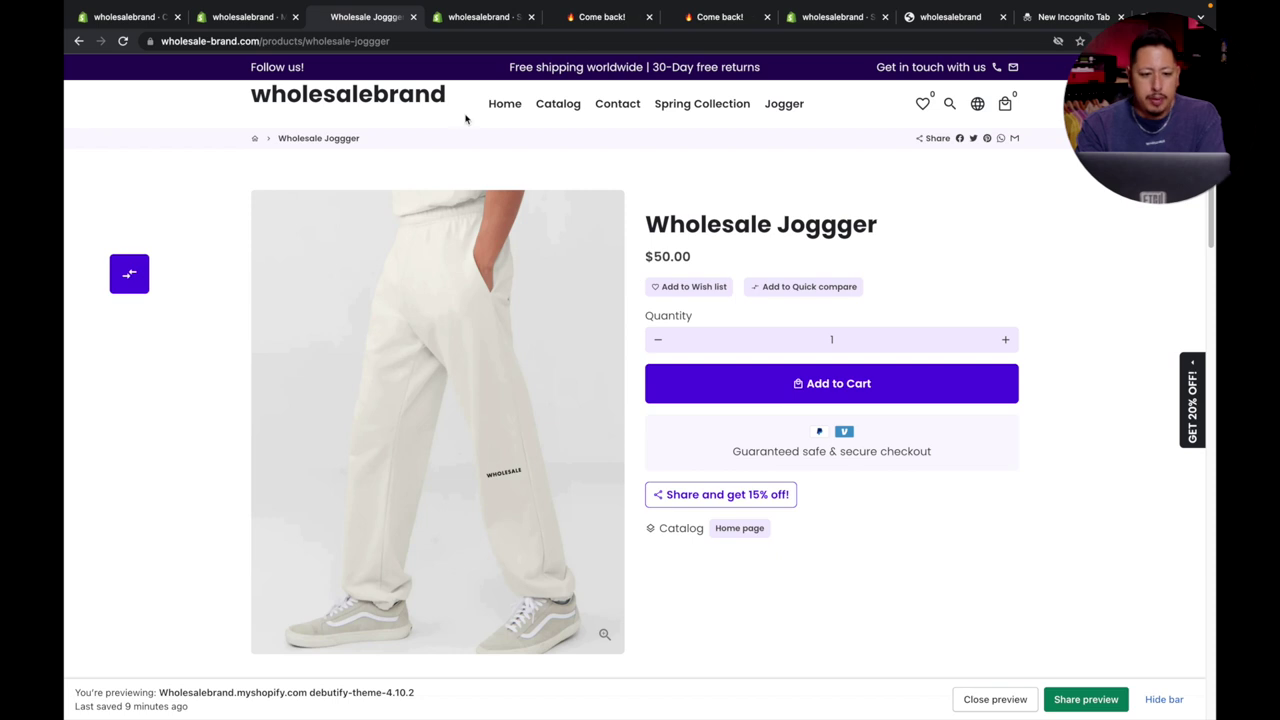
Step: Nest the Jogger item under Spring Collection in the main menu and save the menu
left_click(240, 17)
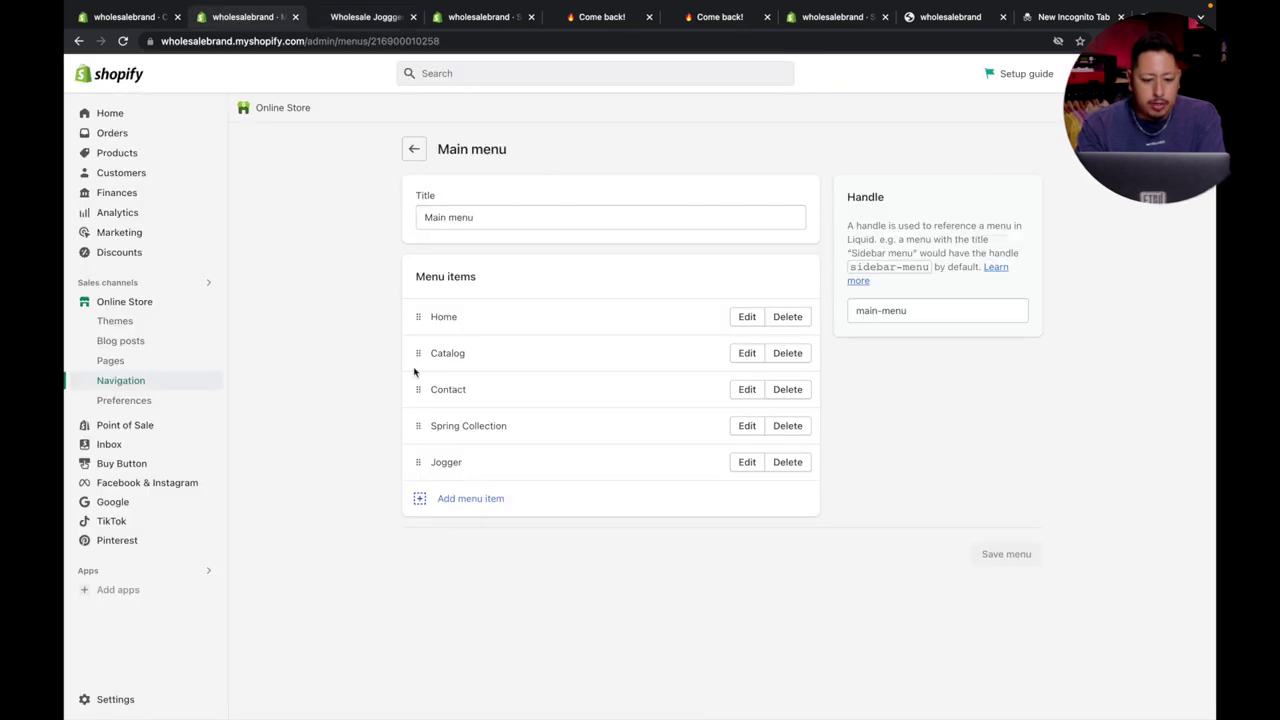
left_click_drag(419, 464, 452, 460)
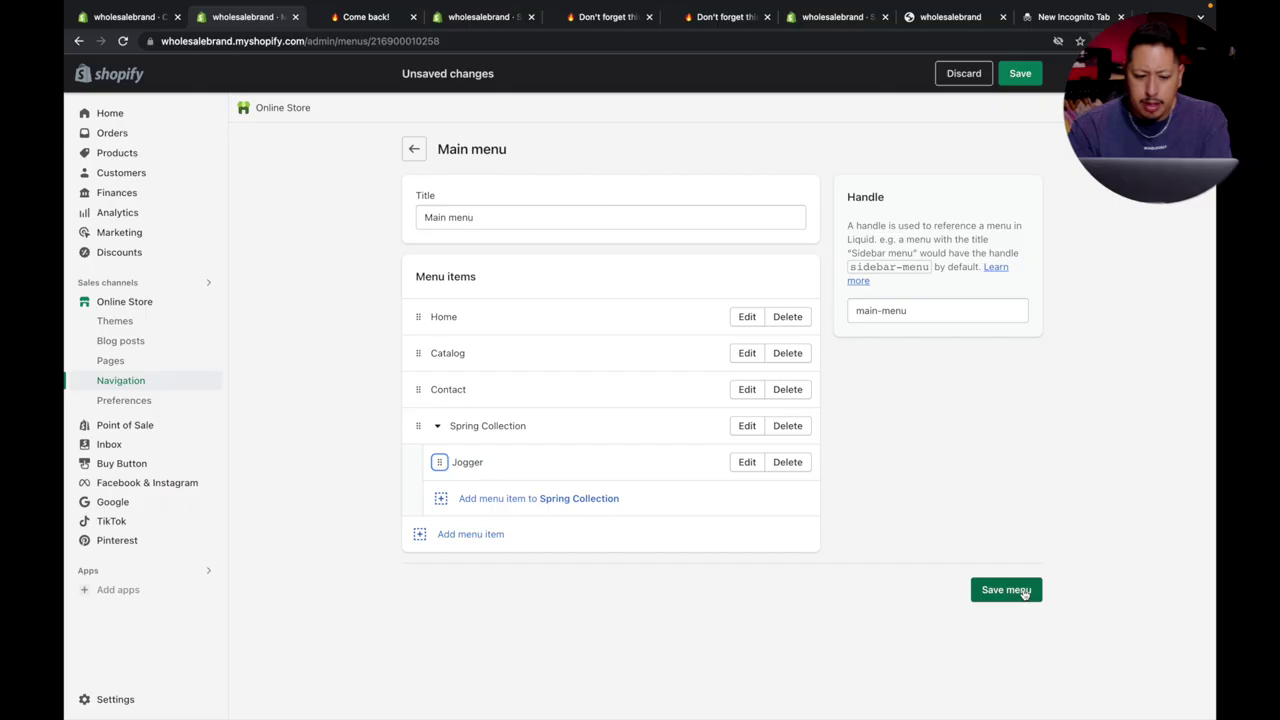
left_click(1022, 591)
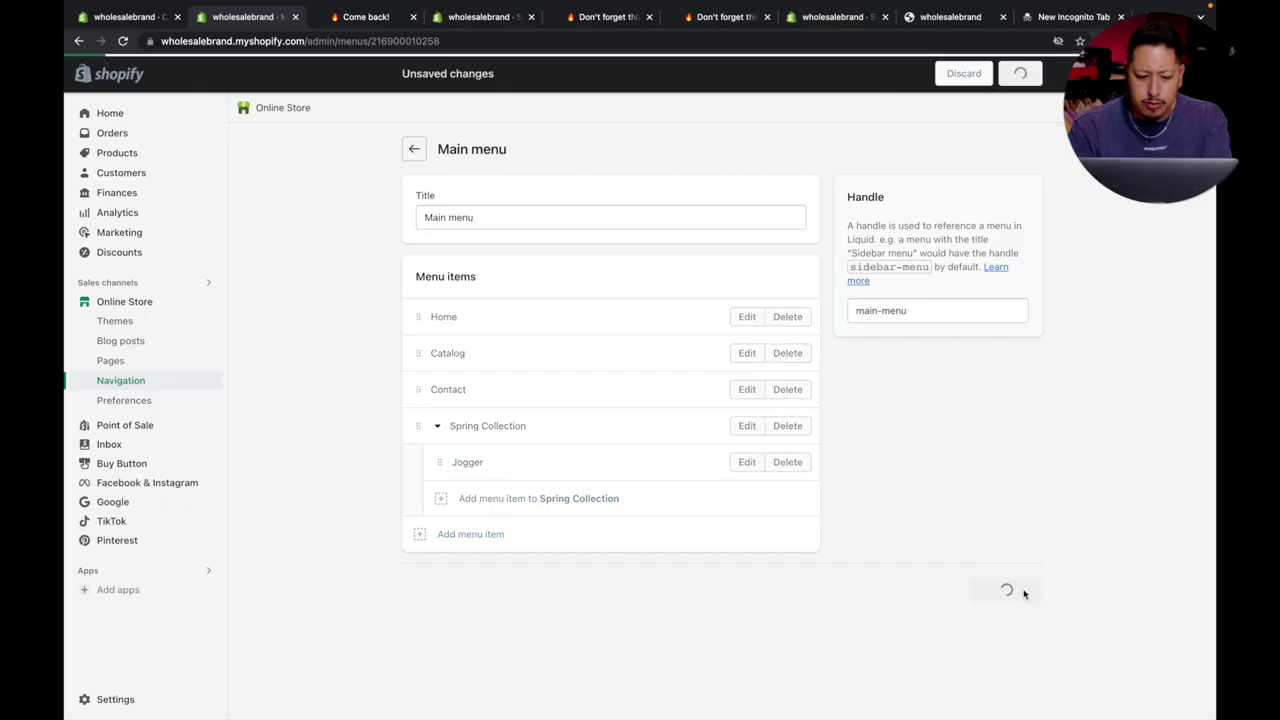
Step: Check the Spring Collection dropdown in the storefront preview by opening its Jogger link and the Spring Collection page
left_click(370, 18)
left_click(265, 103)
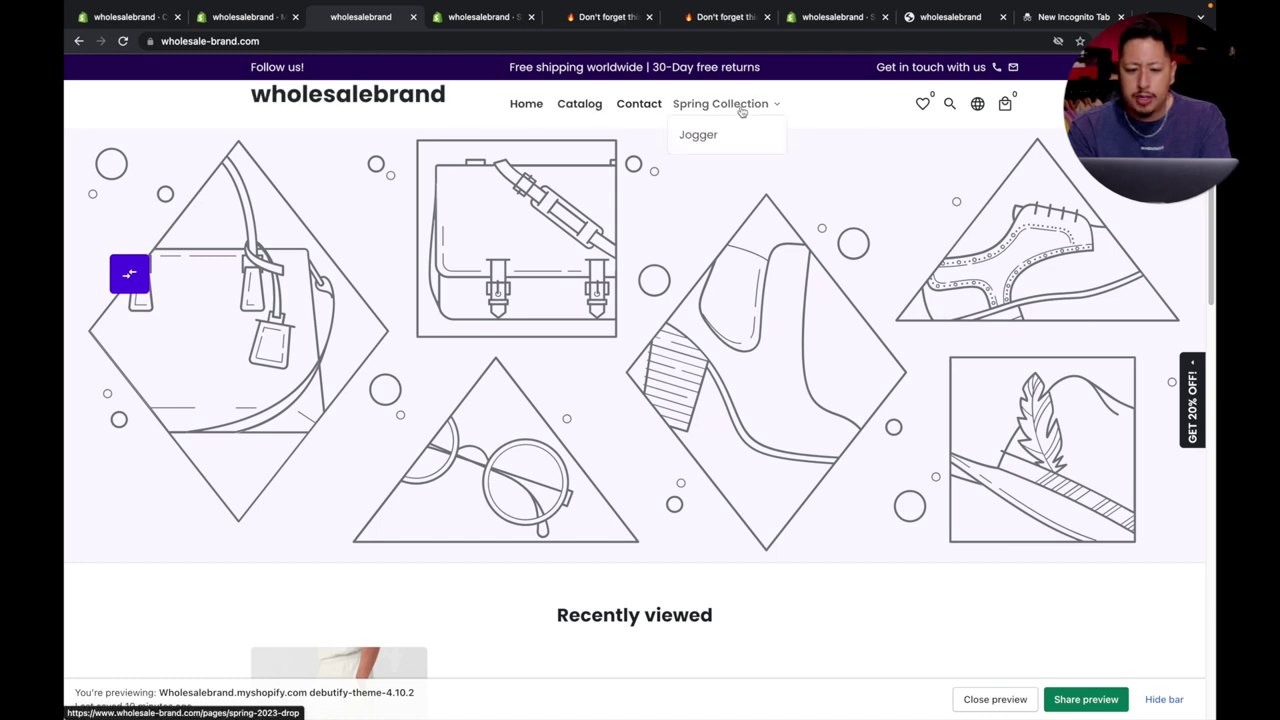
left_click(721, 129)
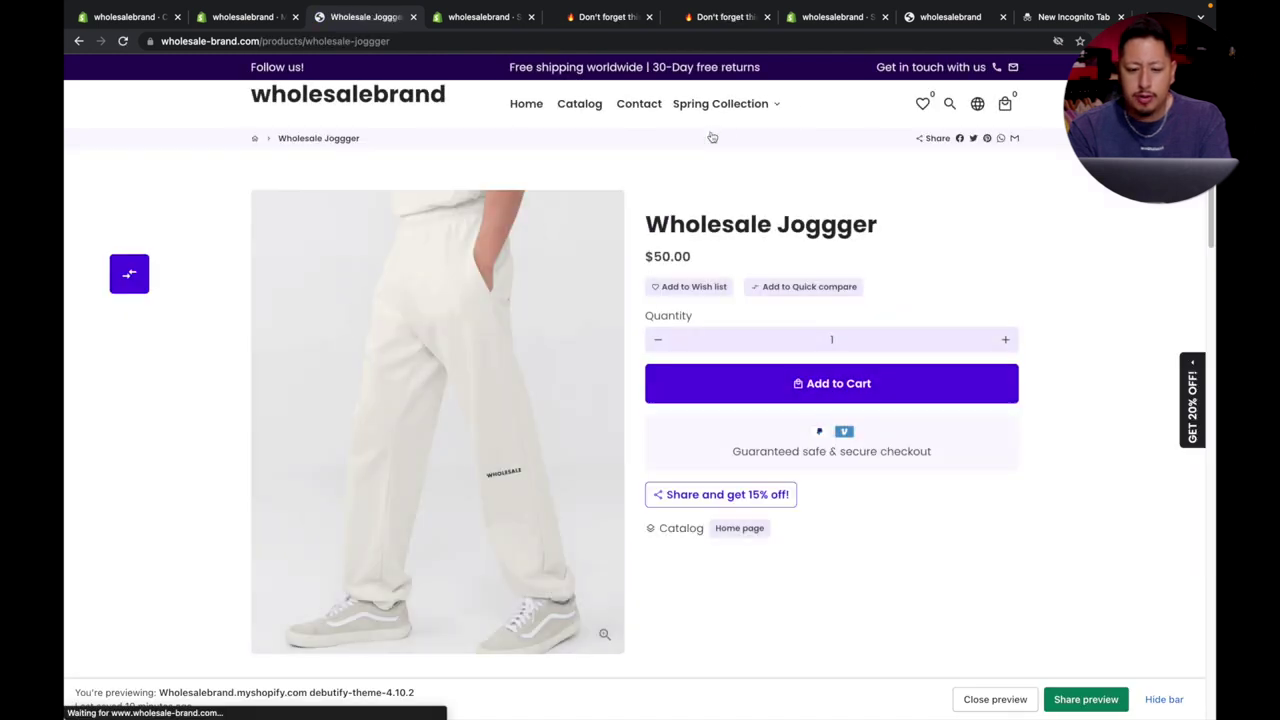
left_click(720, 112)
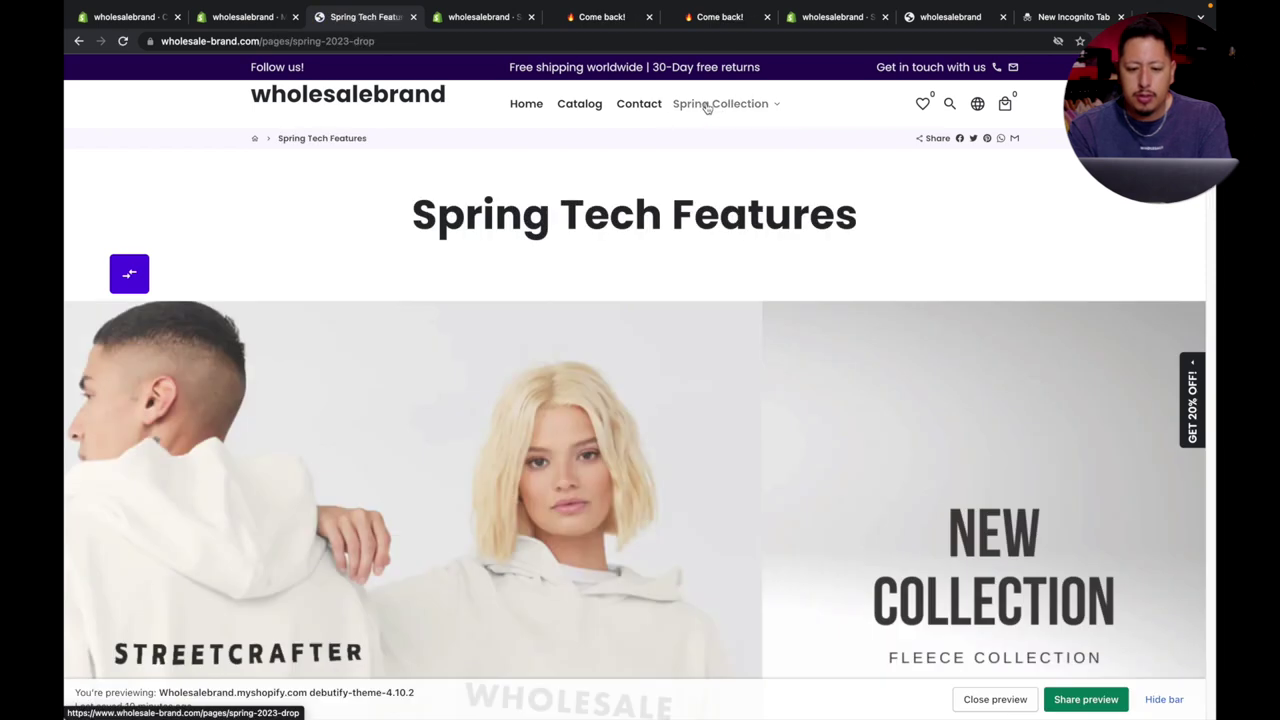
mouse_move(713, 109)
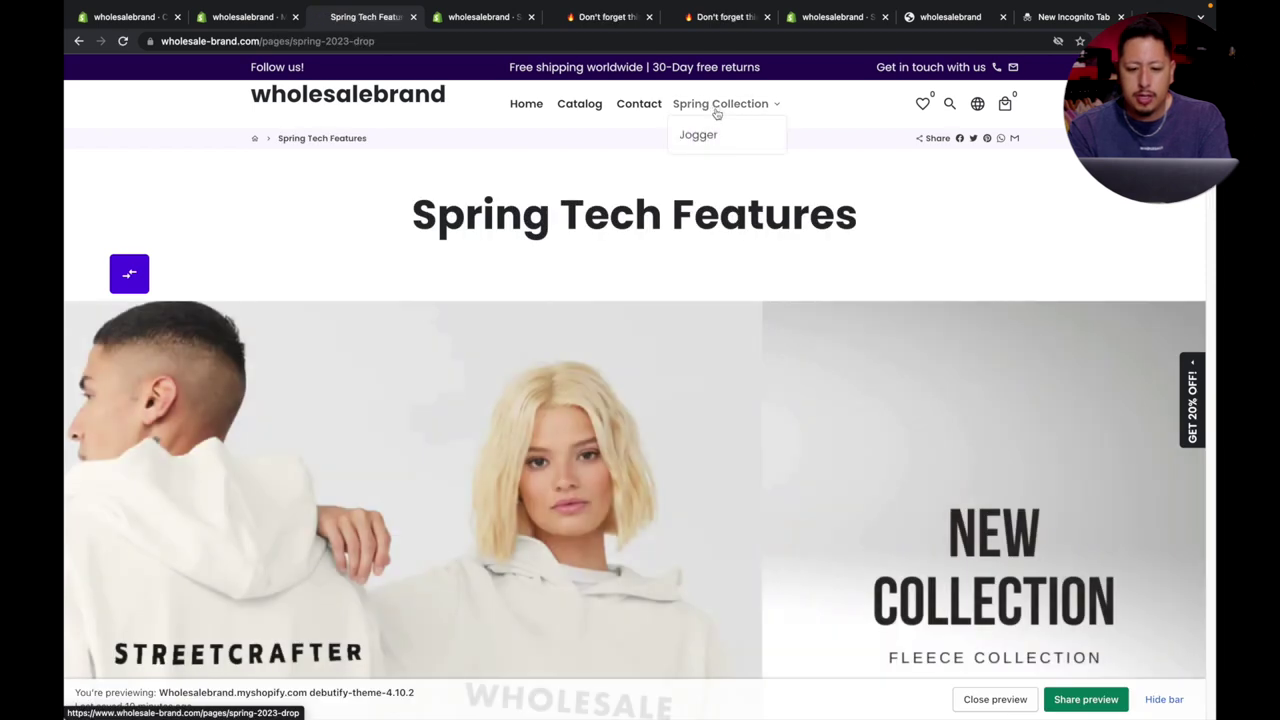
scroll(949, 337, "down", 5)
scroll(949, 337, "up", 5)
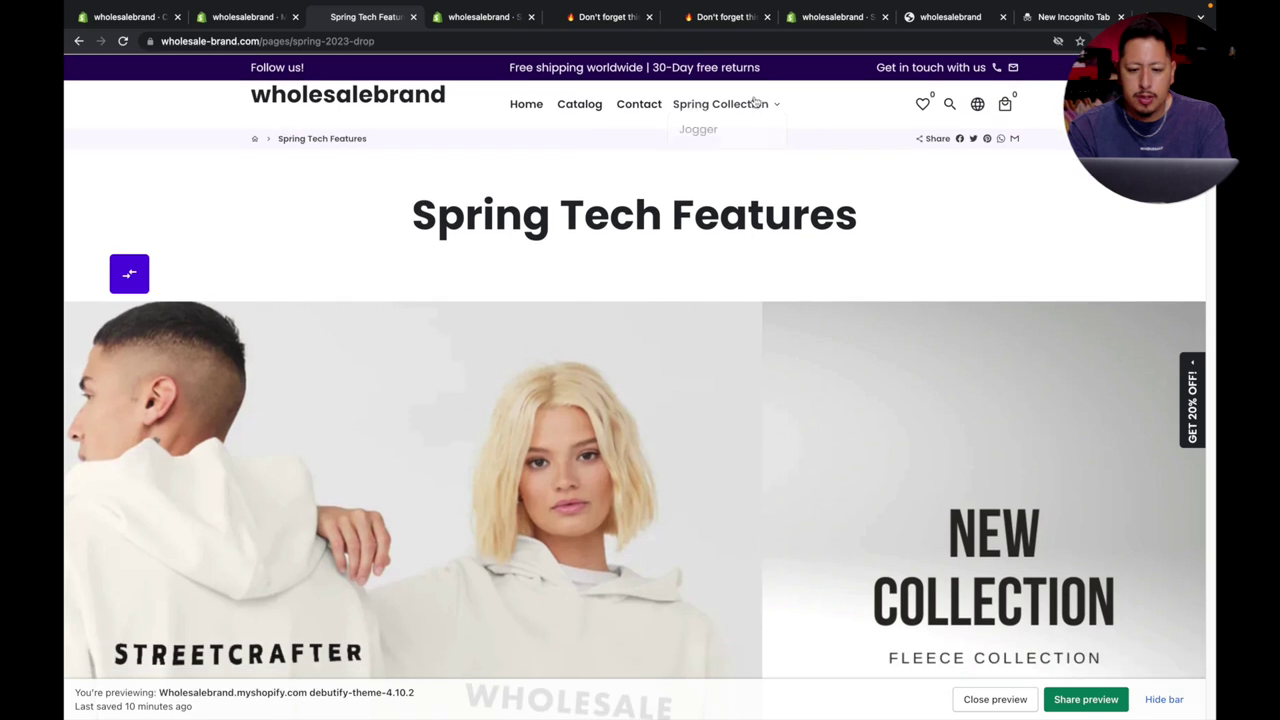
Step: Add a "Tech Wear" item under Spring Collection, linked to the Spring Tech Features page, and save the main menu
left_click(240, 18)
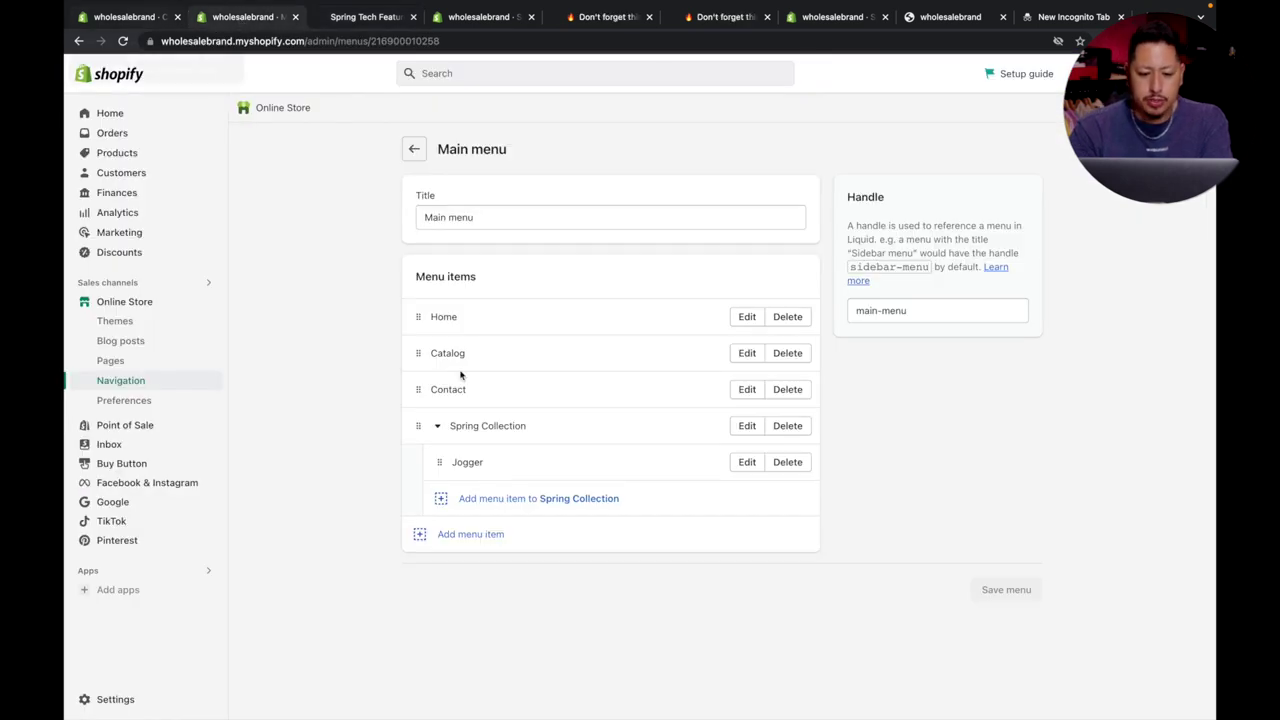
left_click(528, 507)
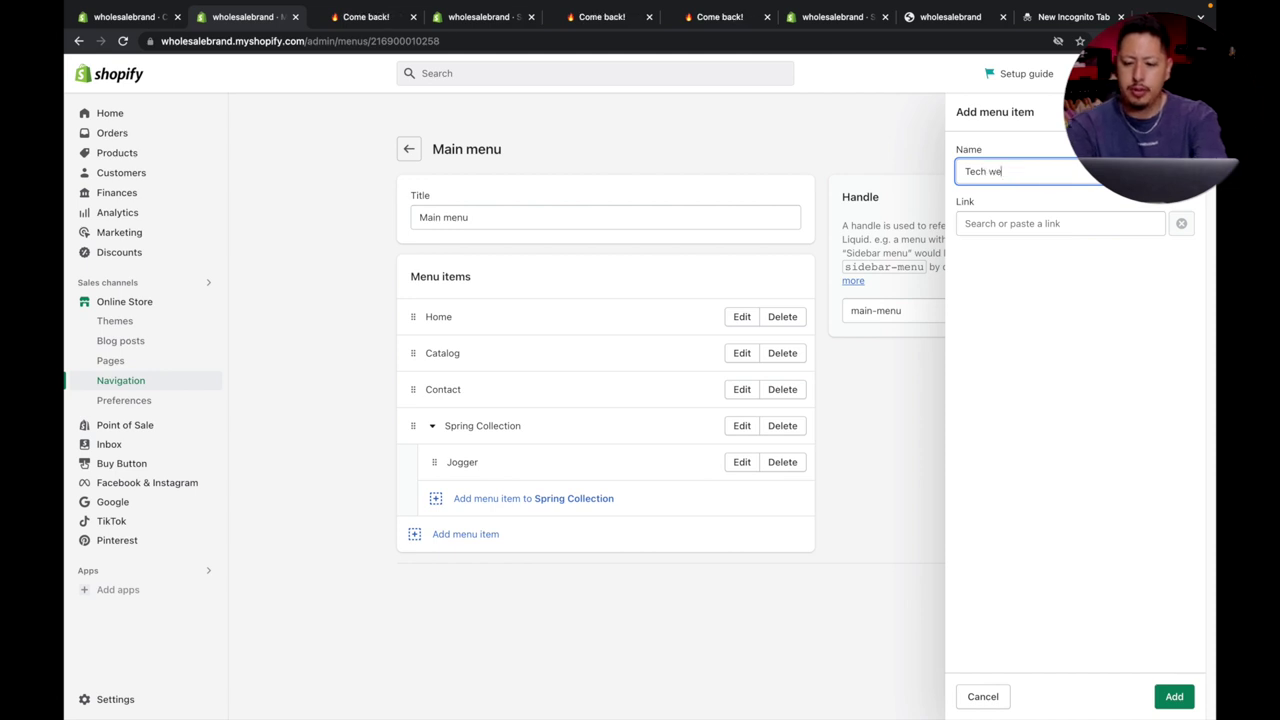
left_click(1039, 223)
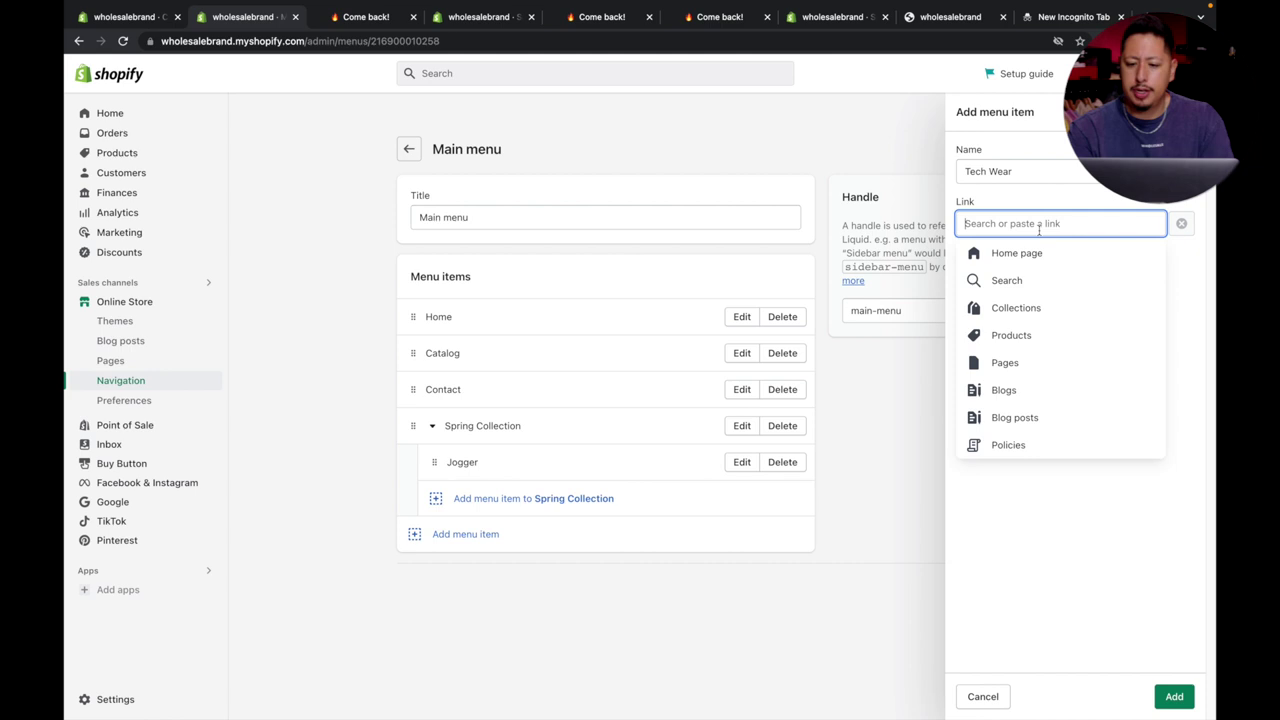
left_click(1029, 369)
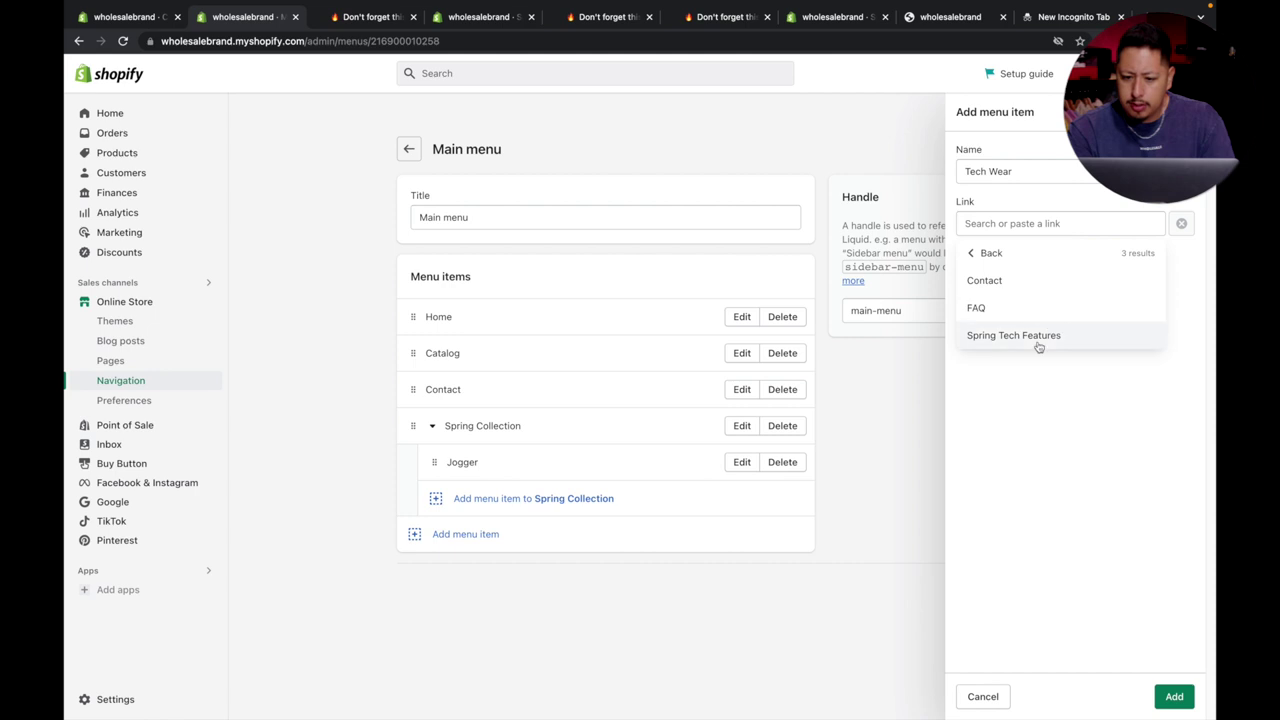
left_click(1037, 340)
left_click(1173, 697)
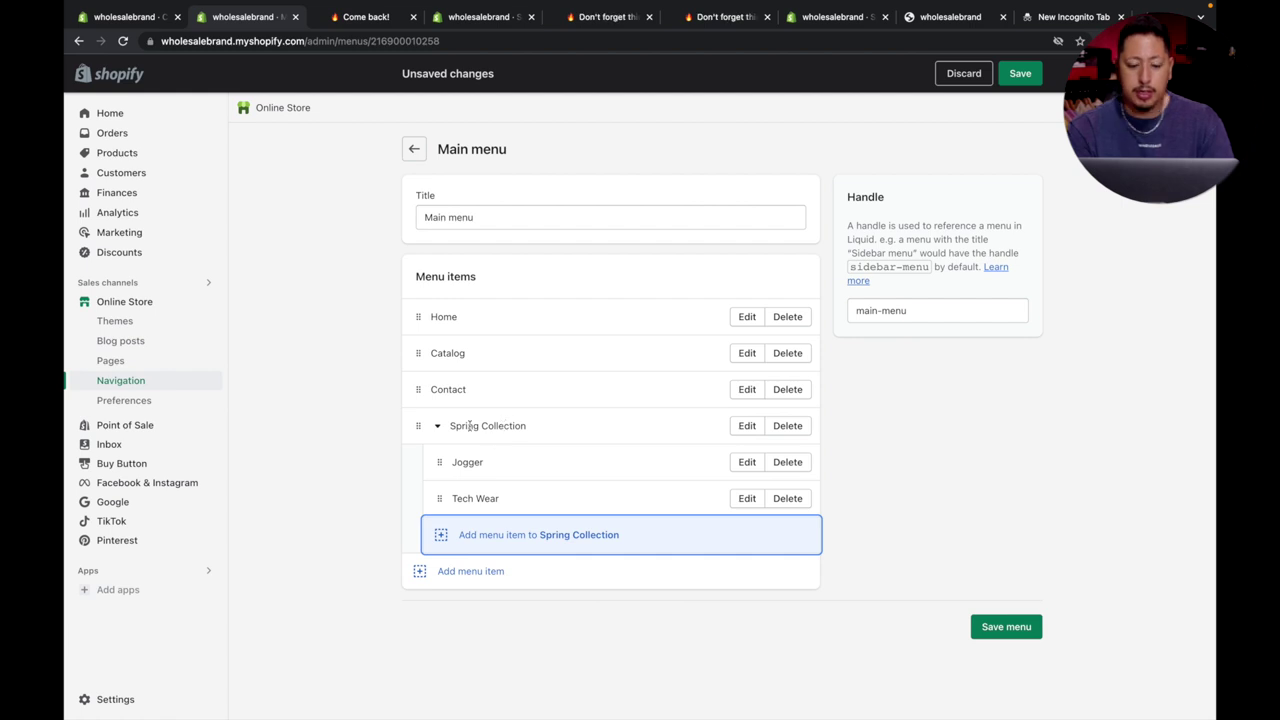
left_click(1007, 630)
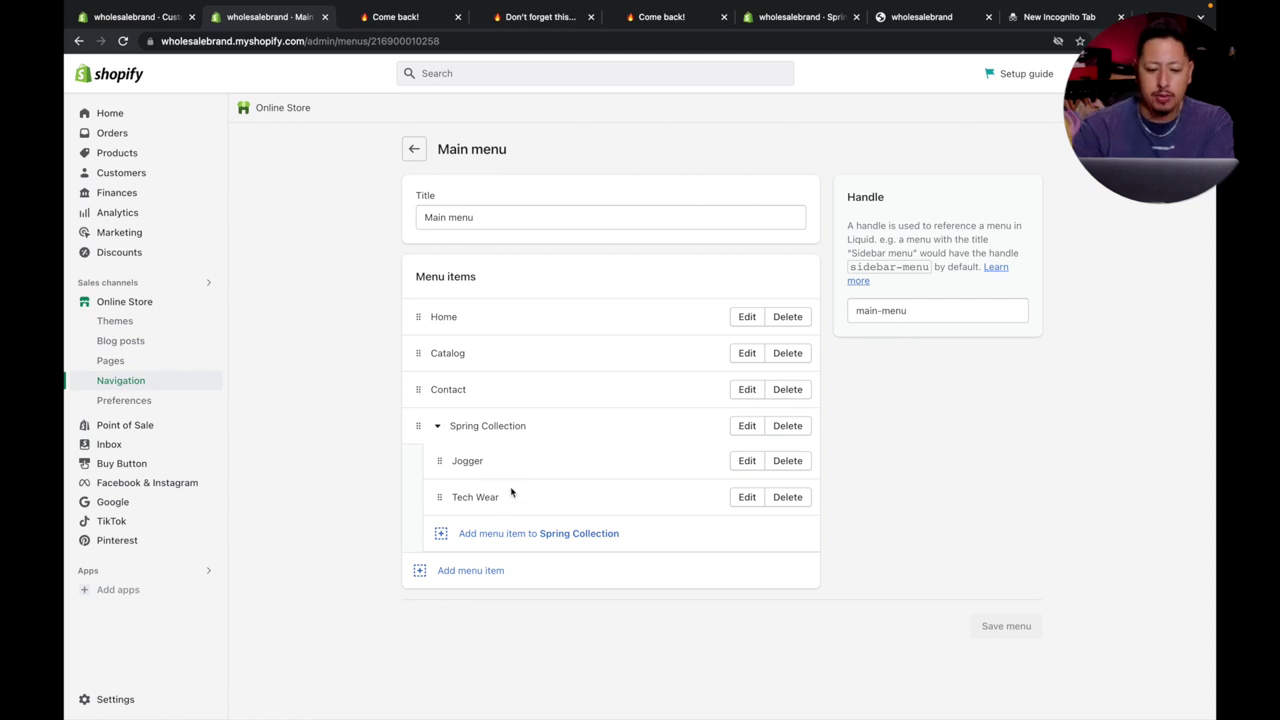
Step: Move Tech Wear above Jogger under Spring Collection, save the main menu, and refresh the storefront preview
left_click_drag(441, 500, 438, 470)
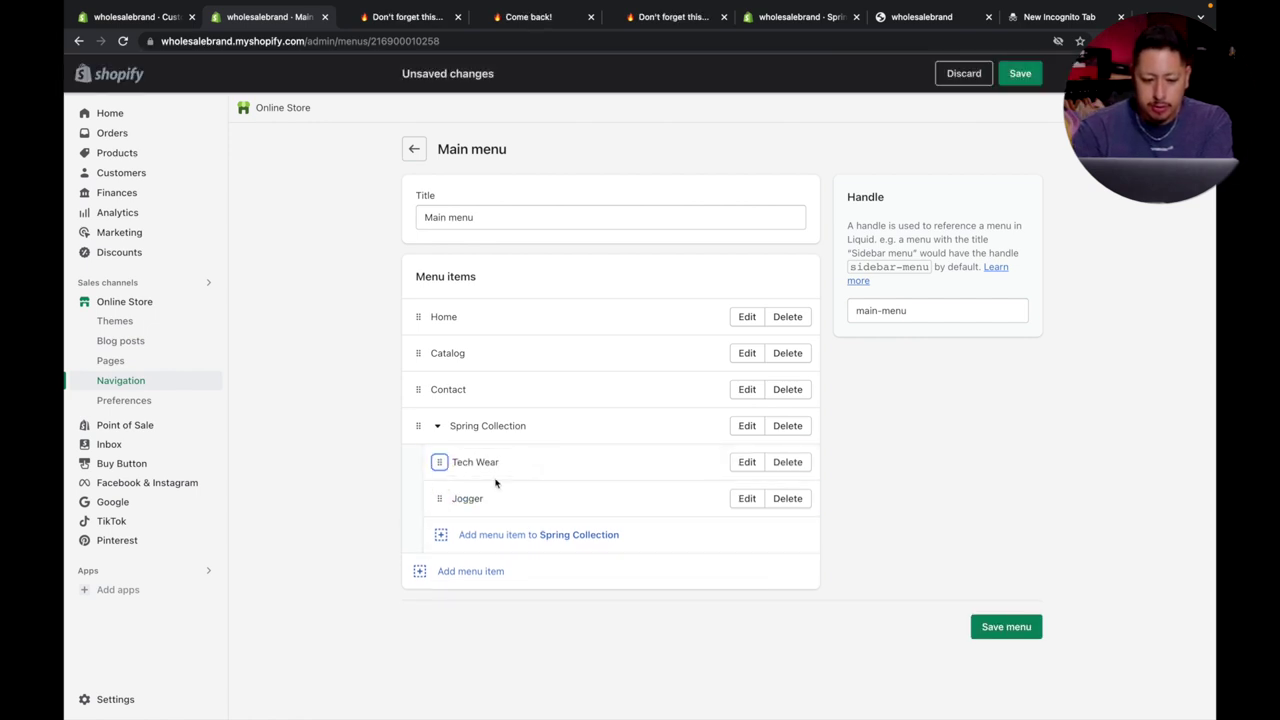
left_click(1007, 628)
left_click(420, 18)
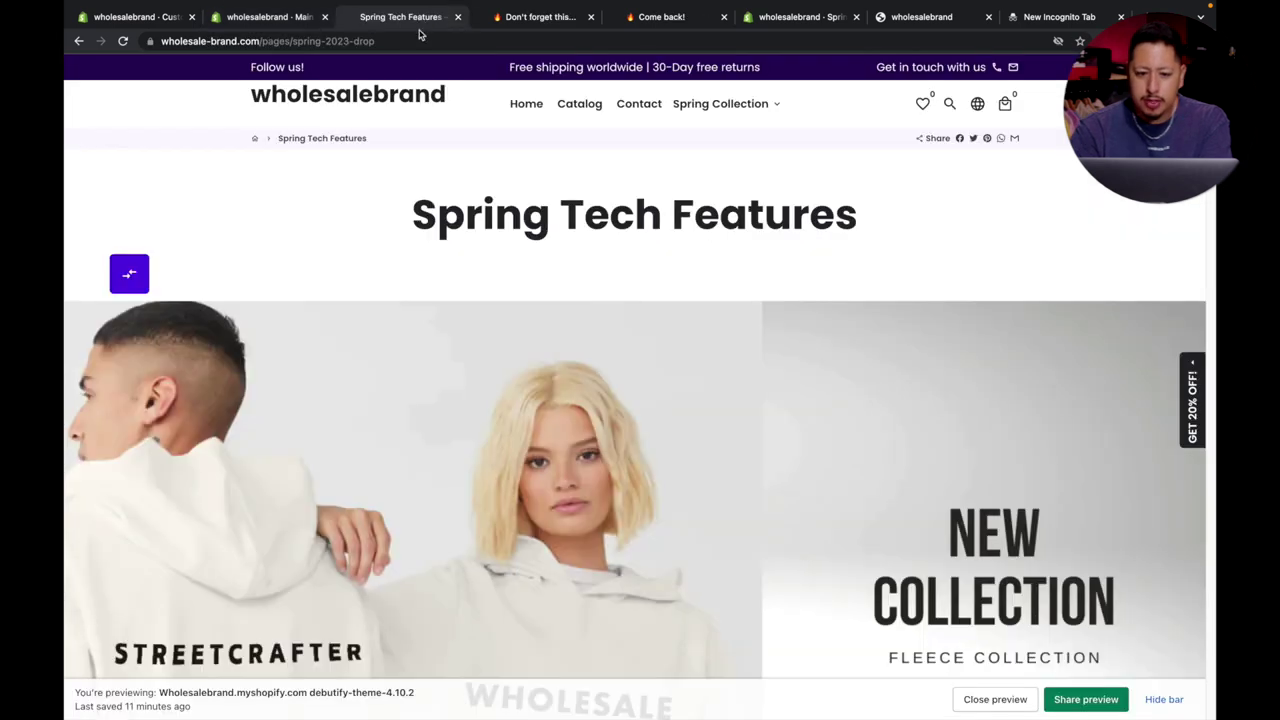
left_click(121, 42)
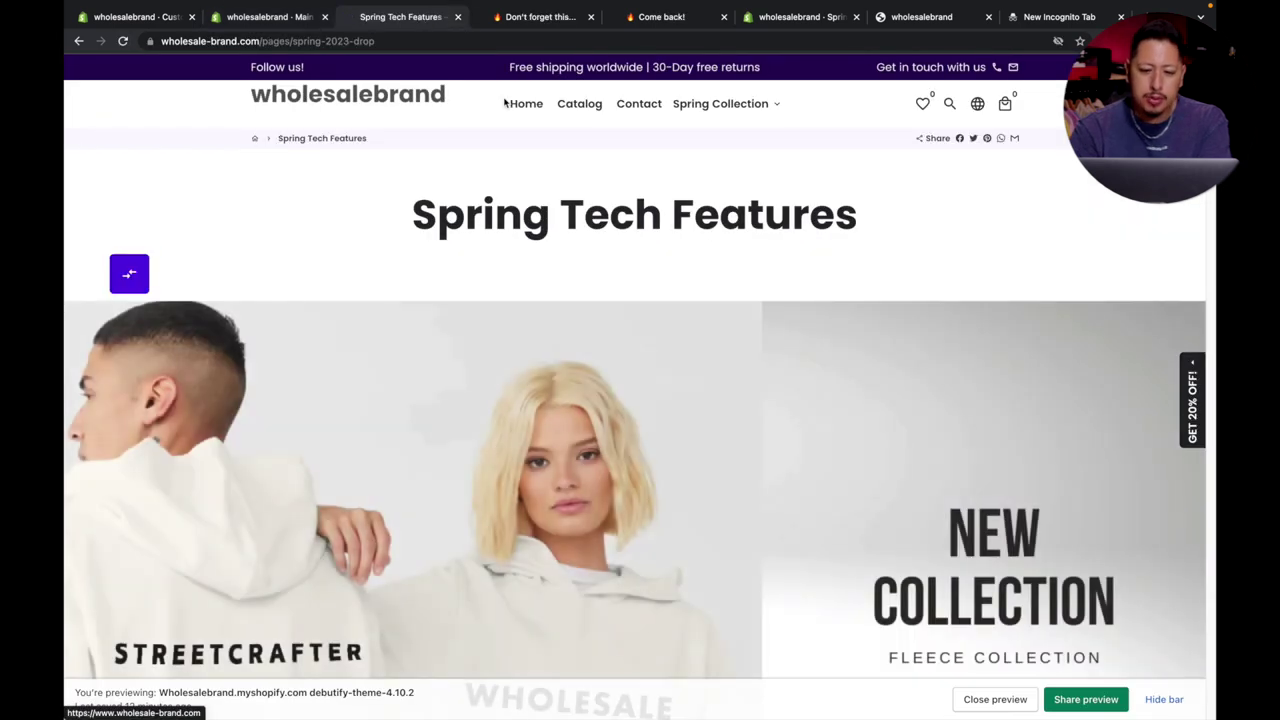
Step: Open Tech Wear from the Spring Collection dropdown in the storefront preview and look through the Spring Tech Features page
mouse_move(727, 108)
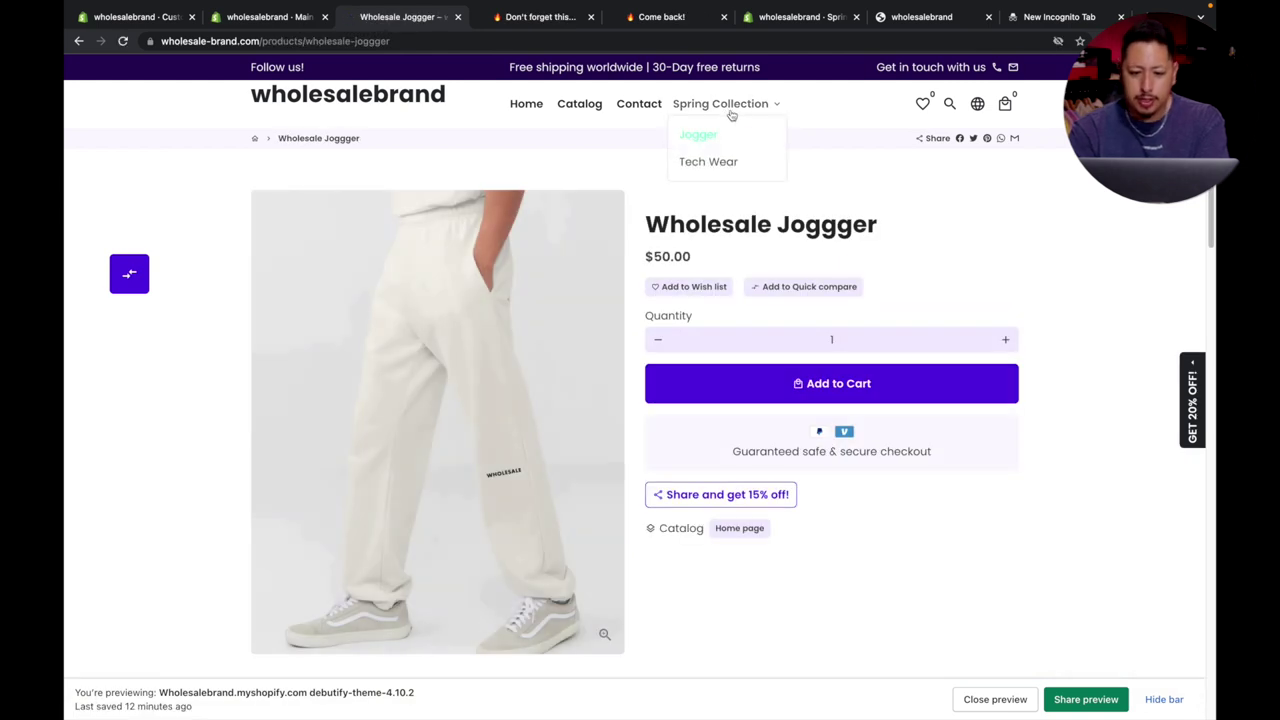
left_click(722, 164)
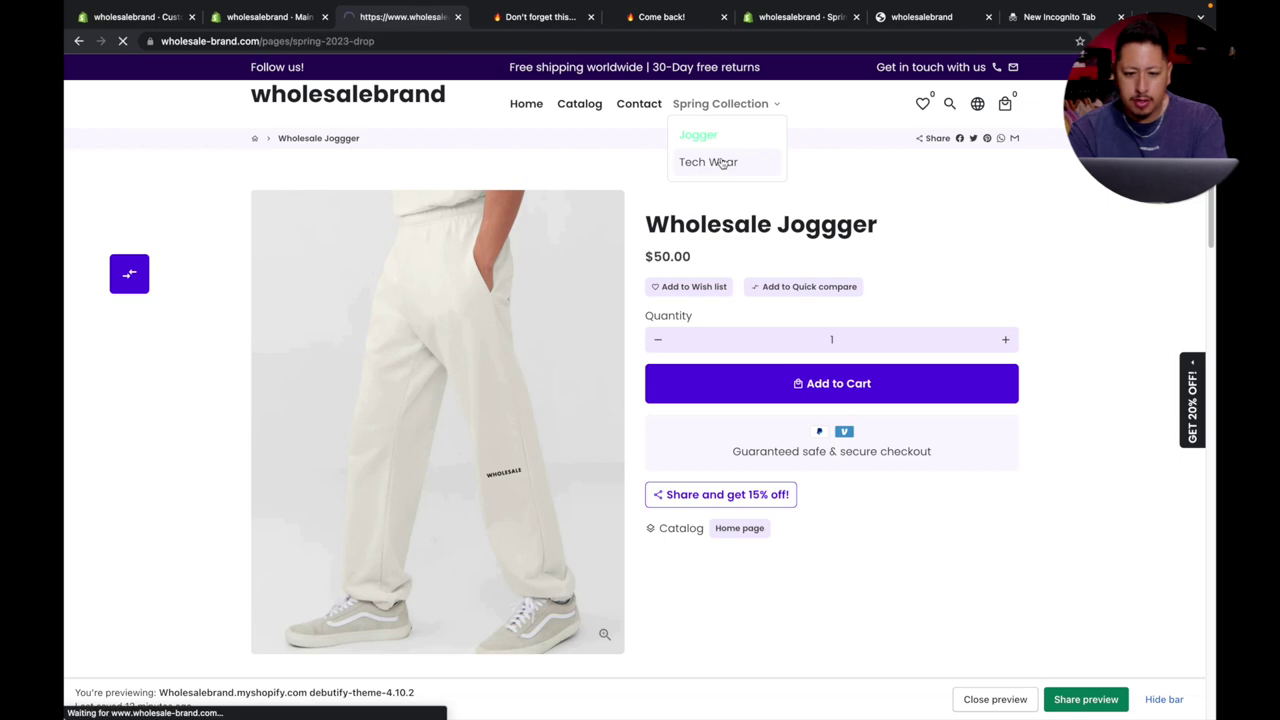
scroll(575, 356, "down", 10)
scroll(575, 356, "up", 5)
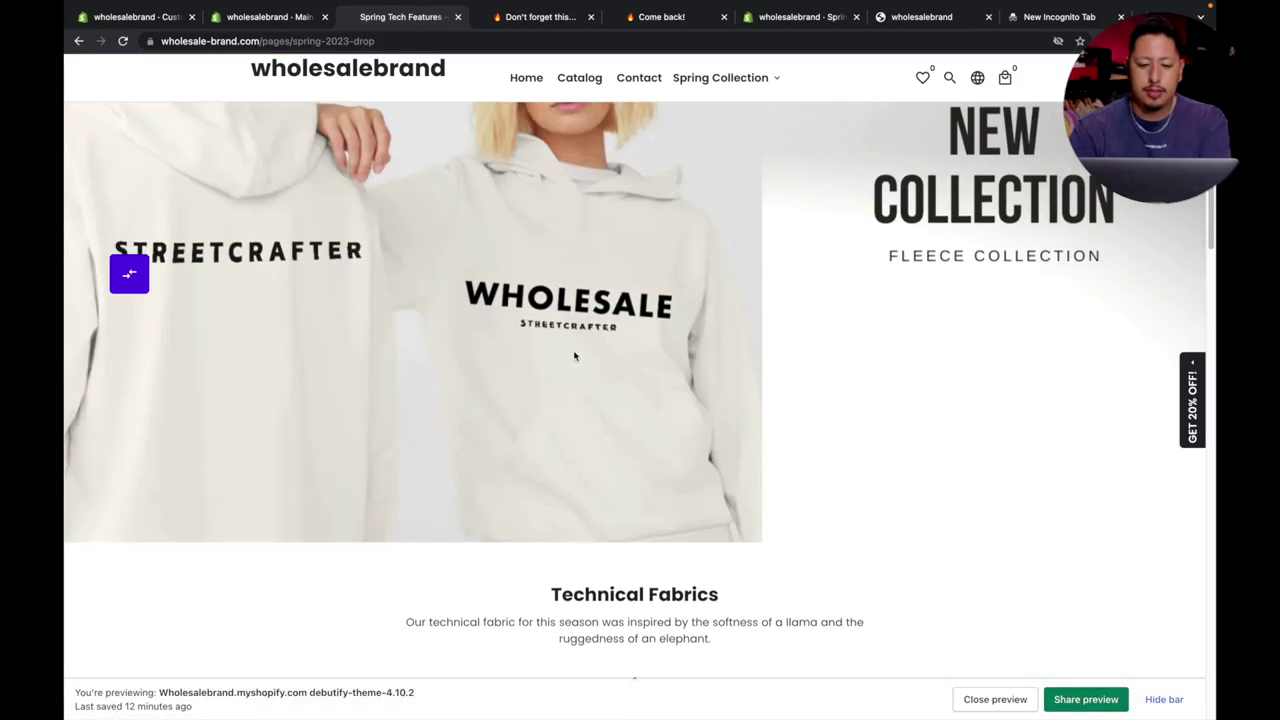
scroll(575, 356, "down", 15)
scroll(574, 355, "up", 20)
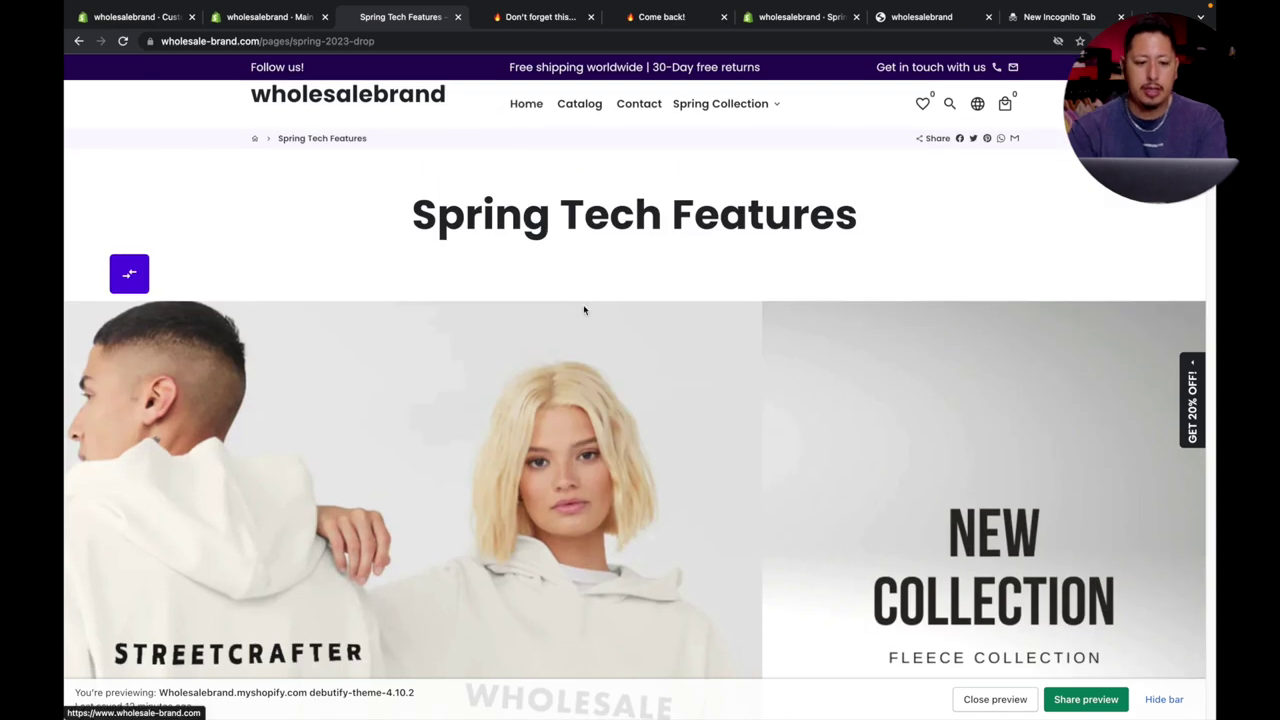
scroll(584, 310, "down", 5)
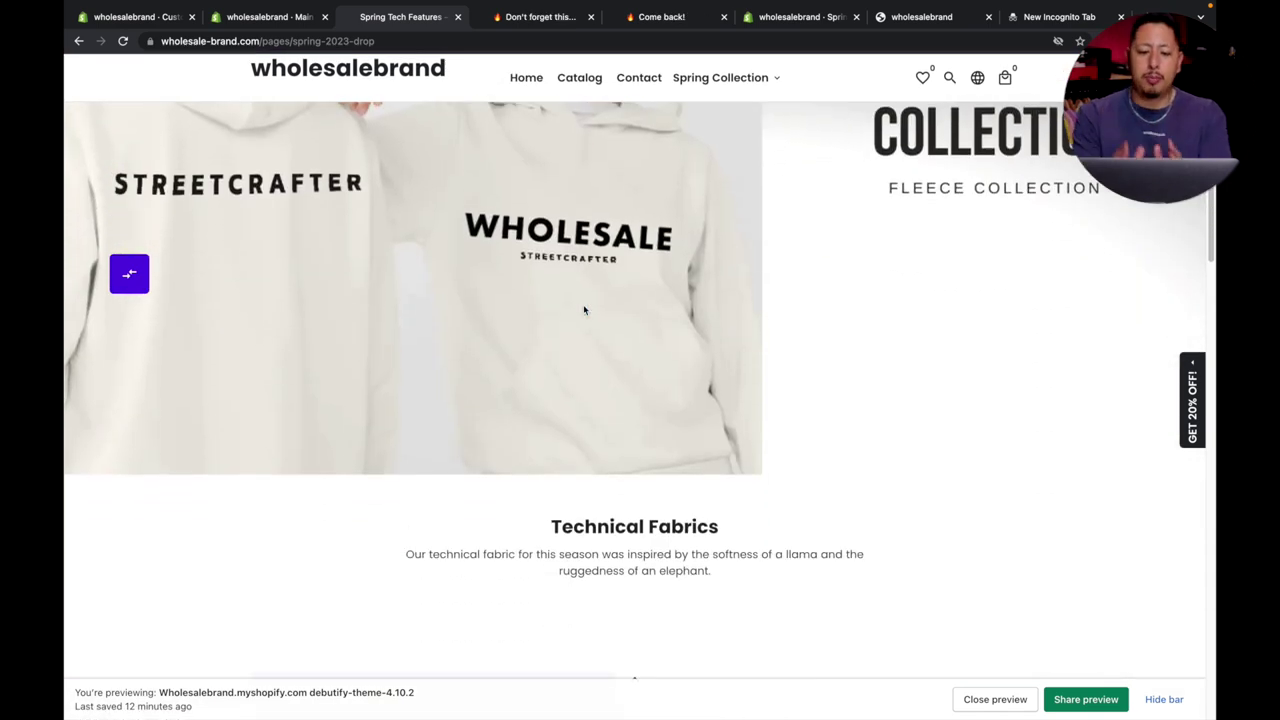
scroll(584, 310, "up", 1)
Step: Open Jogger from the Spring Collection dropdown and check the order of the dropdown's items
mouse_move(745, 93)
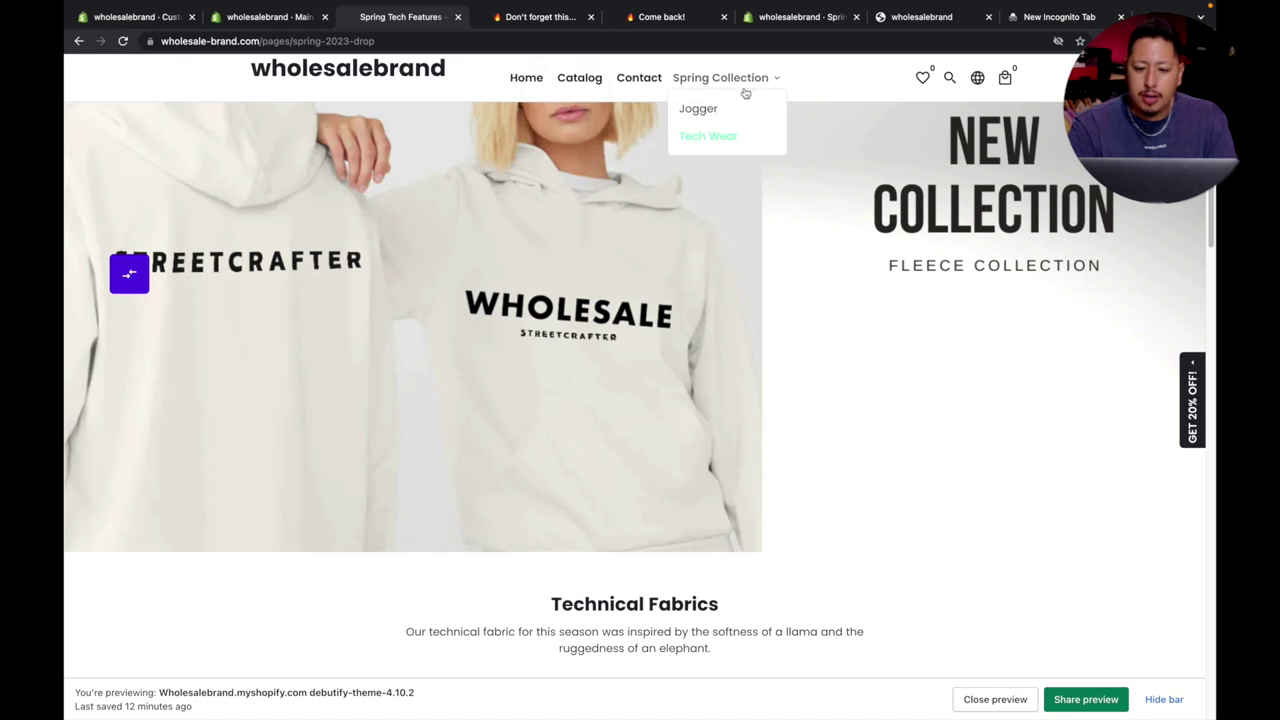
left_click(710, 108)
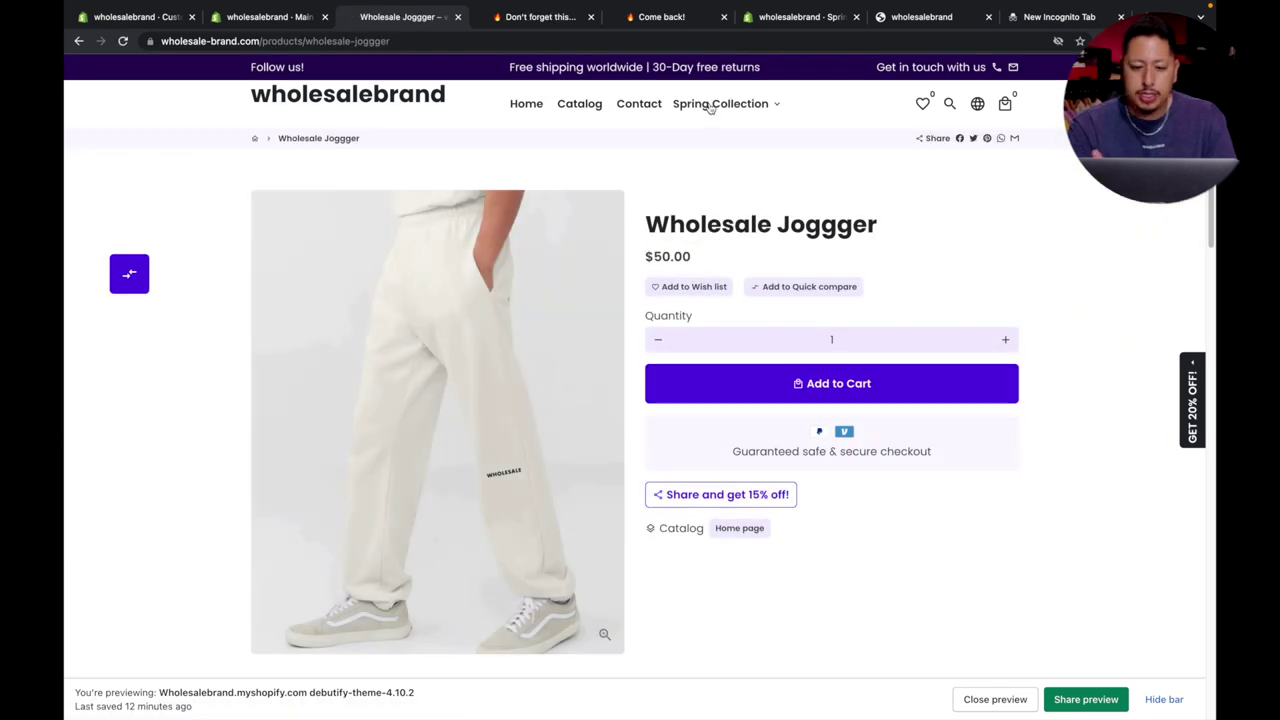
mouse_move(709, 106)
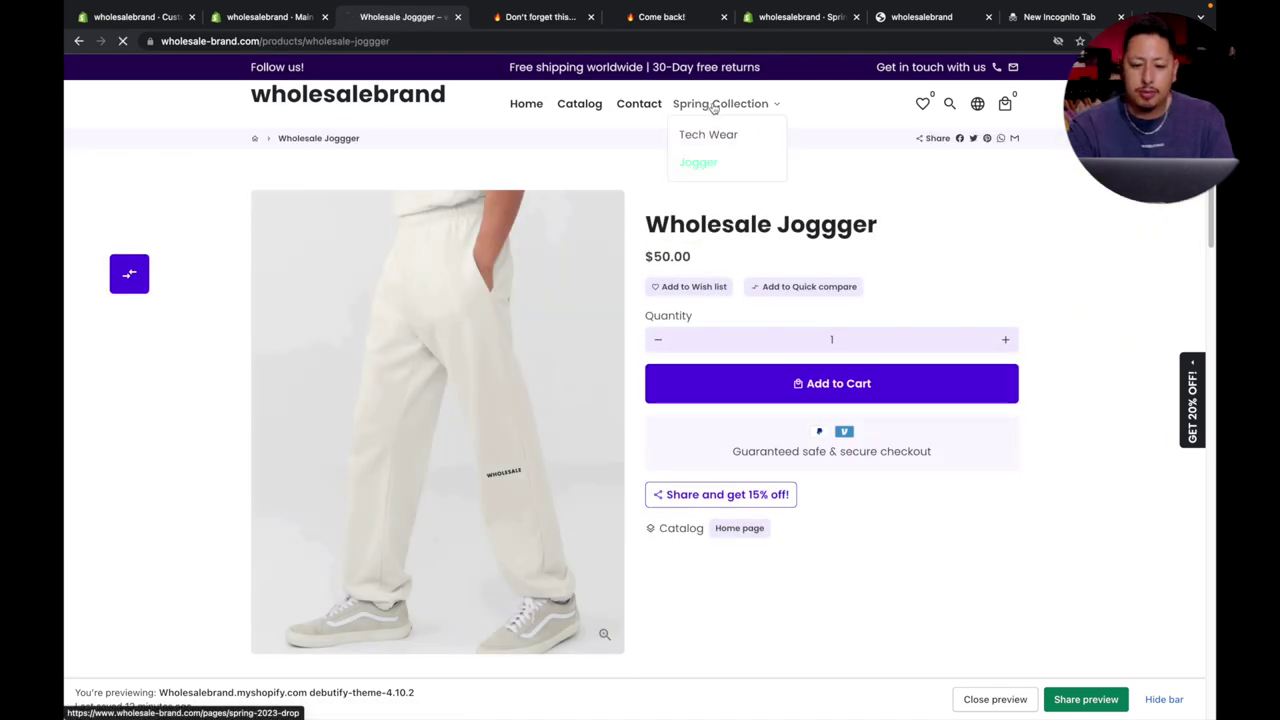
left_click(686, 162)
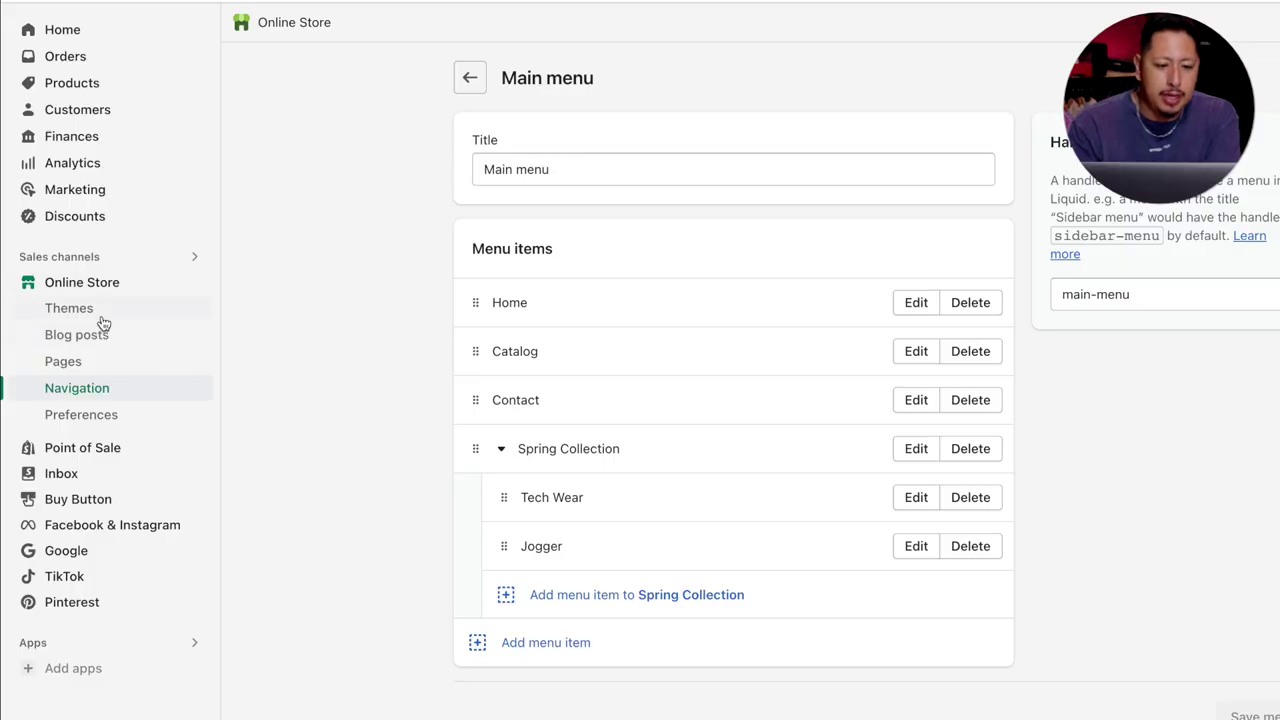
Step: Add a new product from the store admin's product list and title it "Hoodie"
left_click(104, 88)
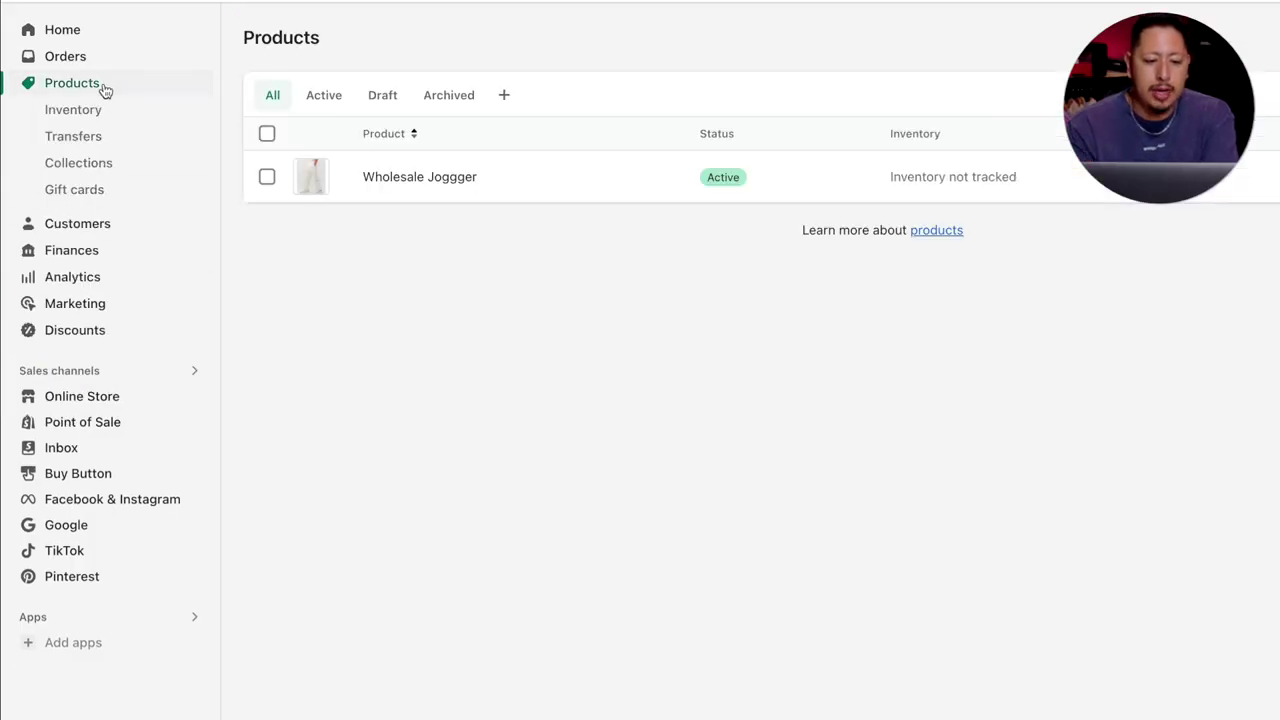
left_click(90, 112)
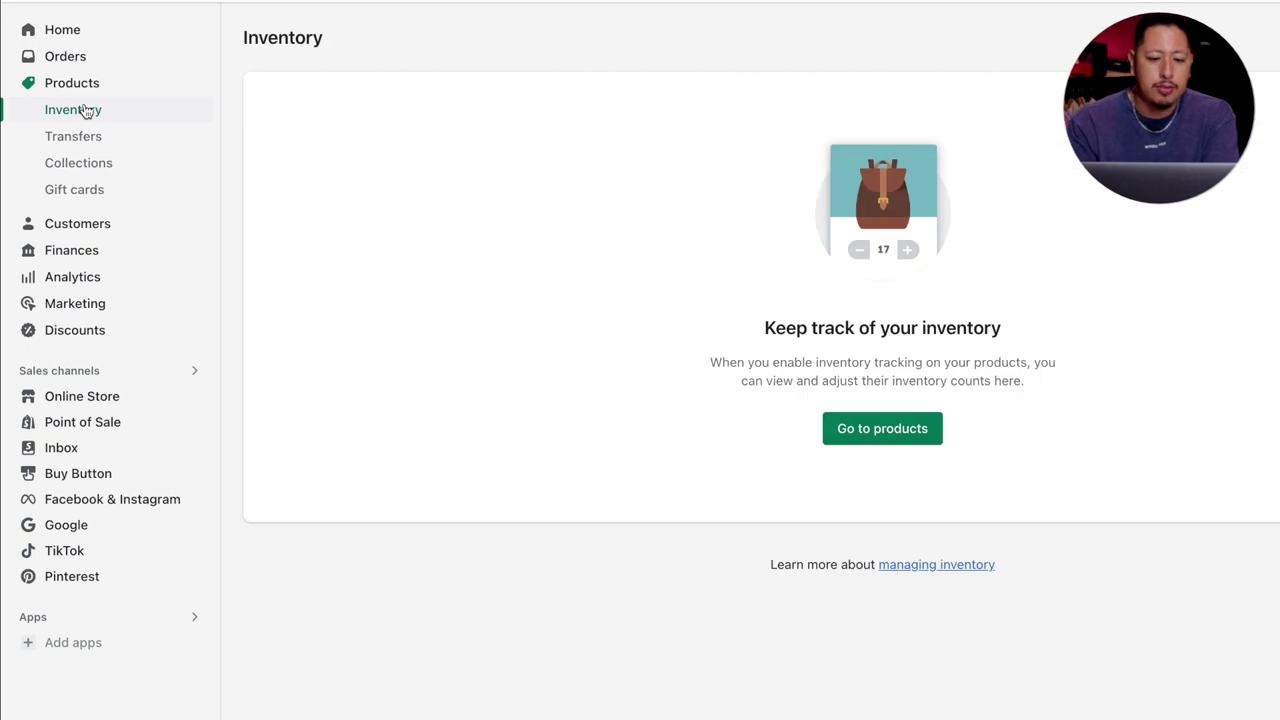
left_click(86, 90)
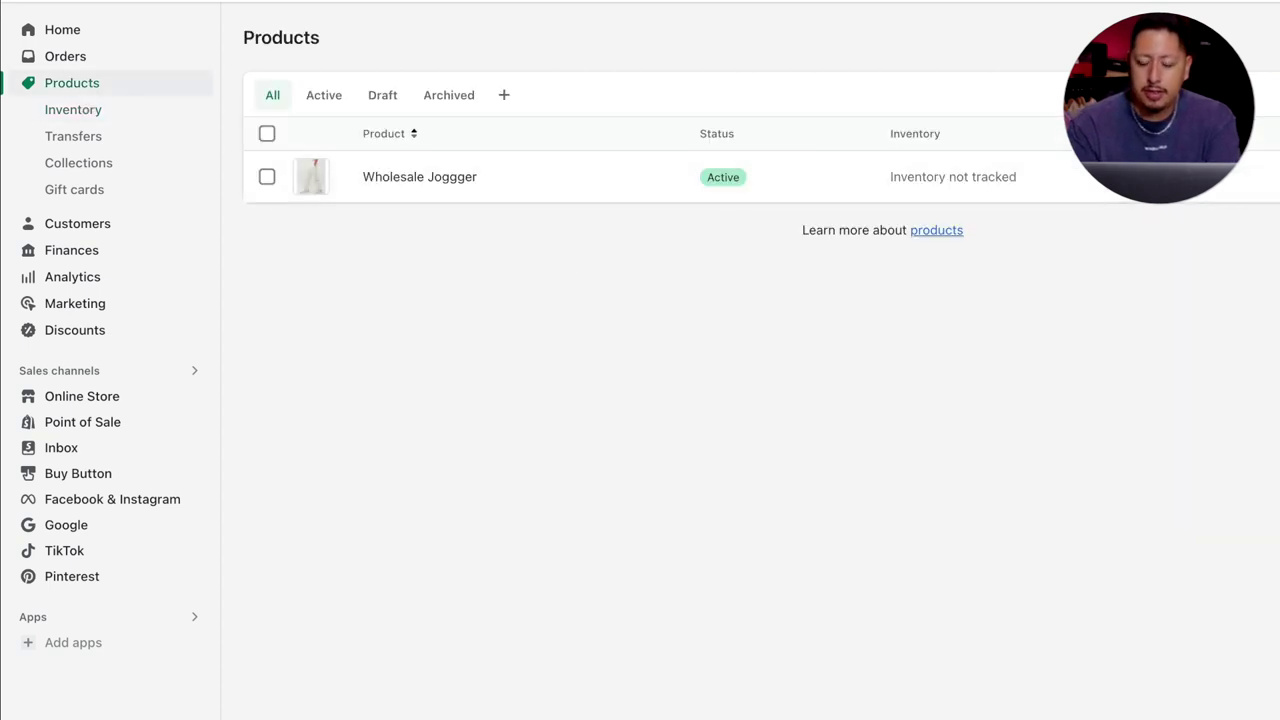
left_click(940, 188)
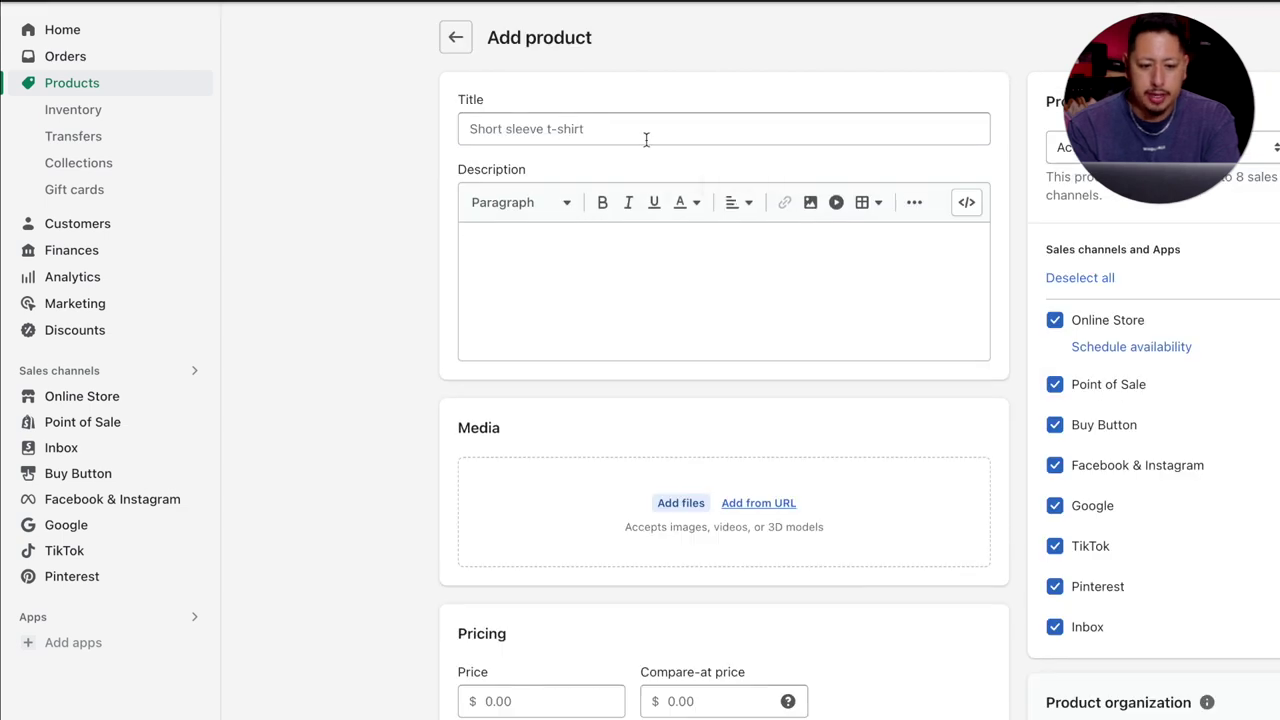
left_click(630, 128)
type("Hoodie")
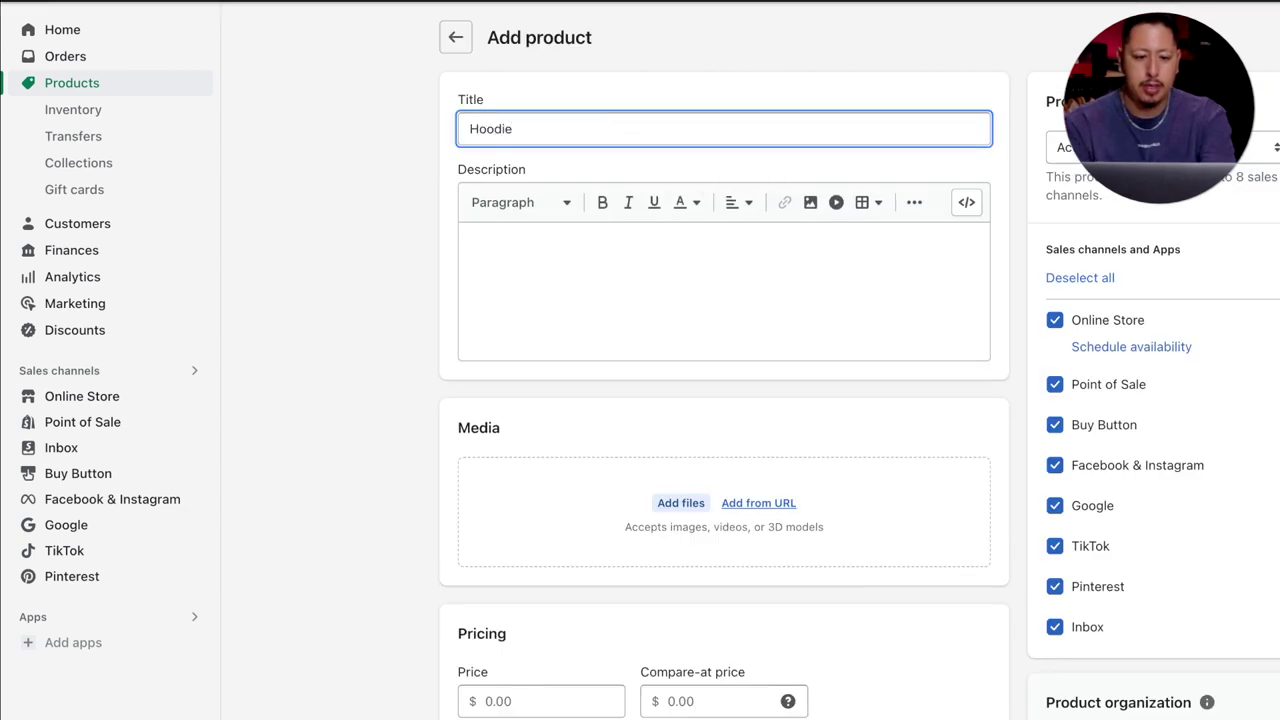
Step: Look over the Hoodie product's description, sales channels and organization settings, and open its price for editing
left_click(534, 306)
scroll(957, 307, "down", 1)
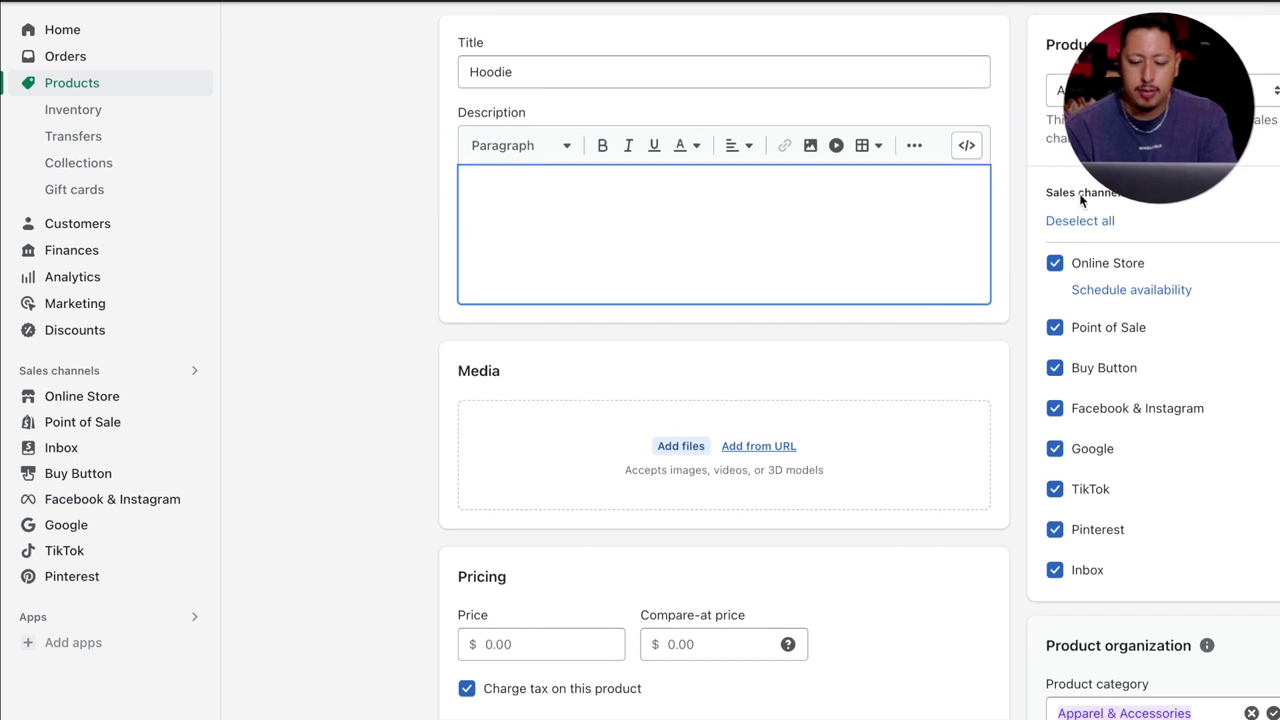
scroll(1160, 286, "down", 3)
scroll(1160, 283, "up", 5)
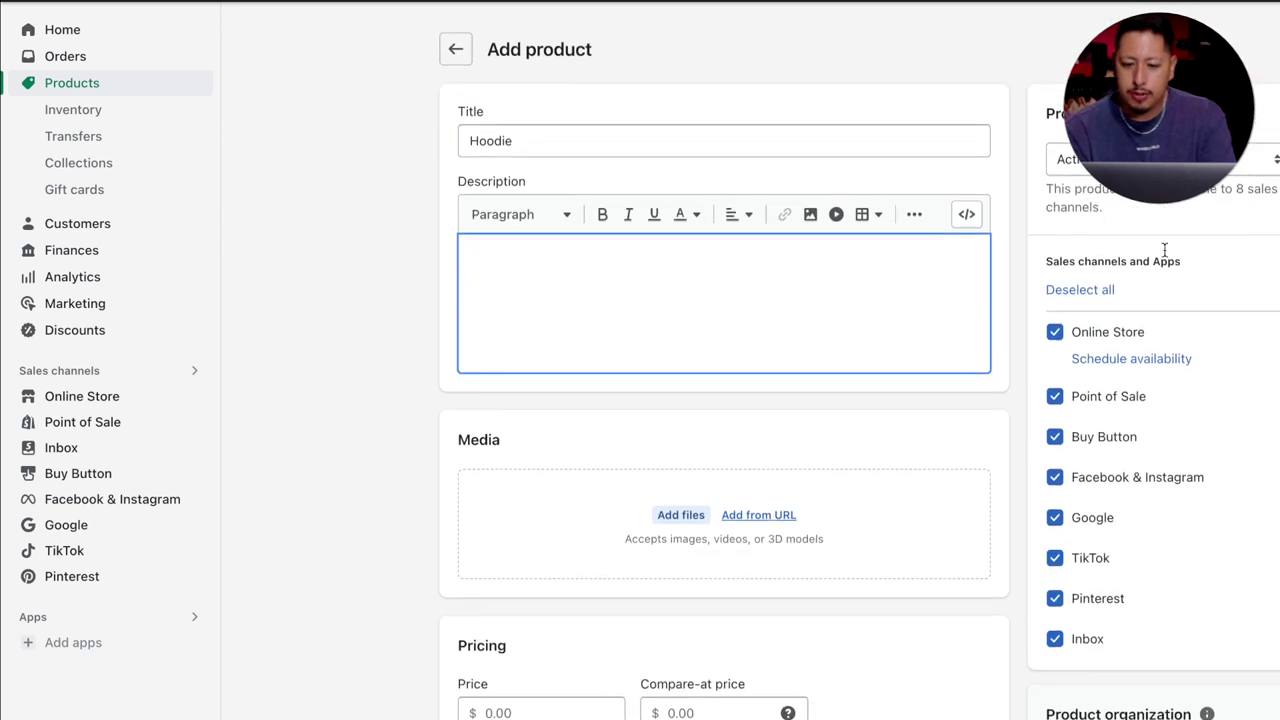
scroll(1141, 428, "down", 5)
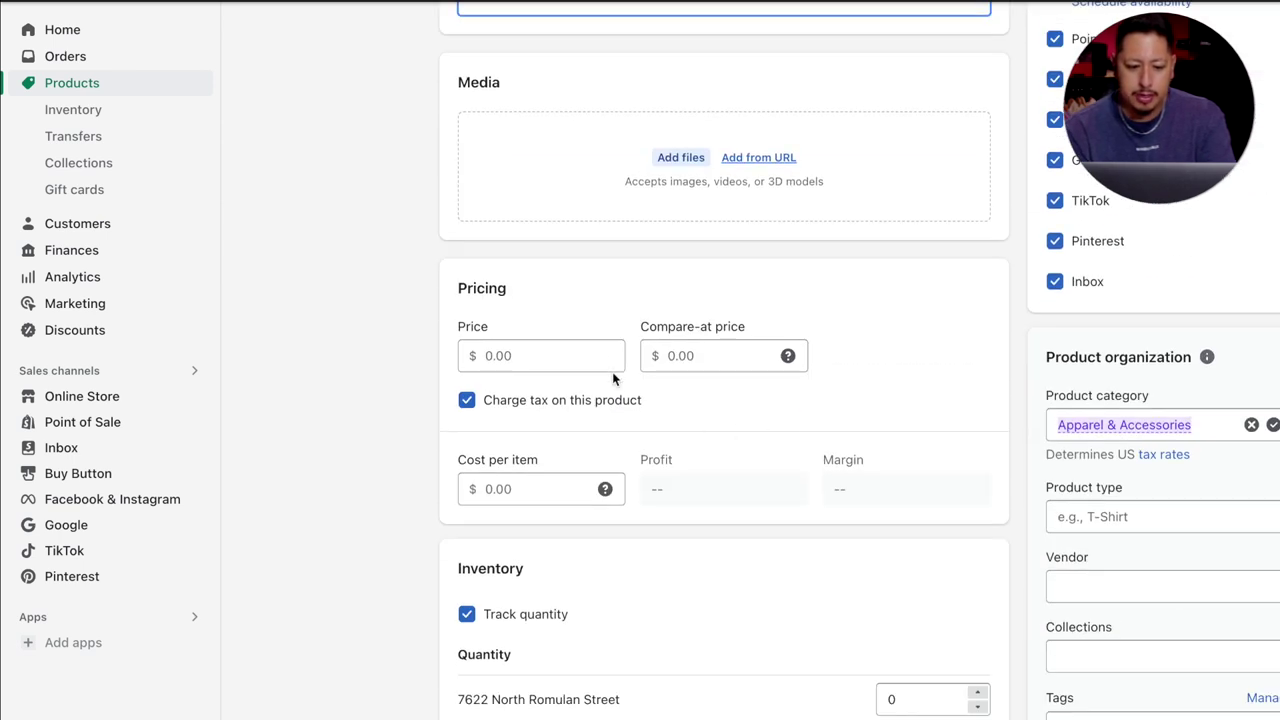
left_click(599, 363)
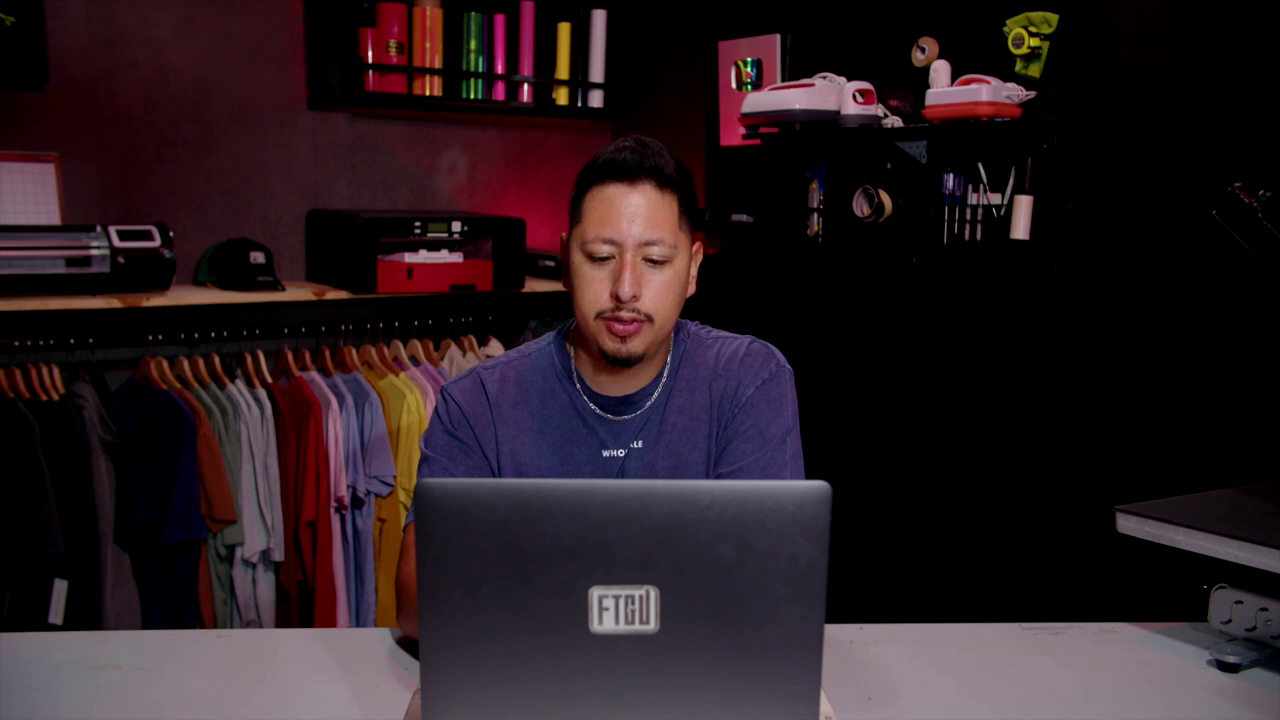
Step: Examine the Wholesale Joggger product's organization settings and the collections available for it
scroll(699, 344, "down", 1)
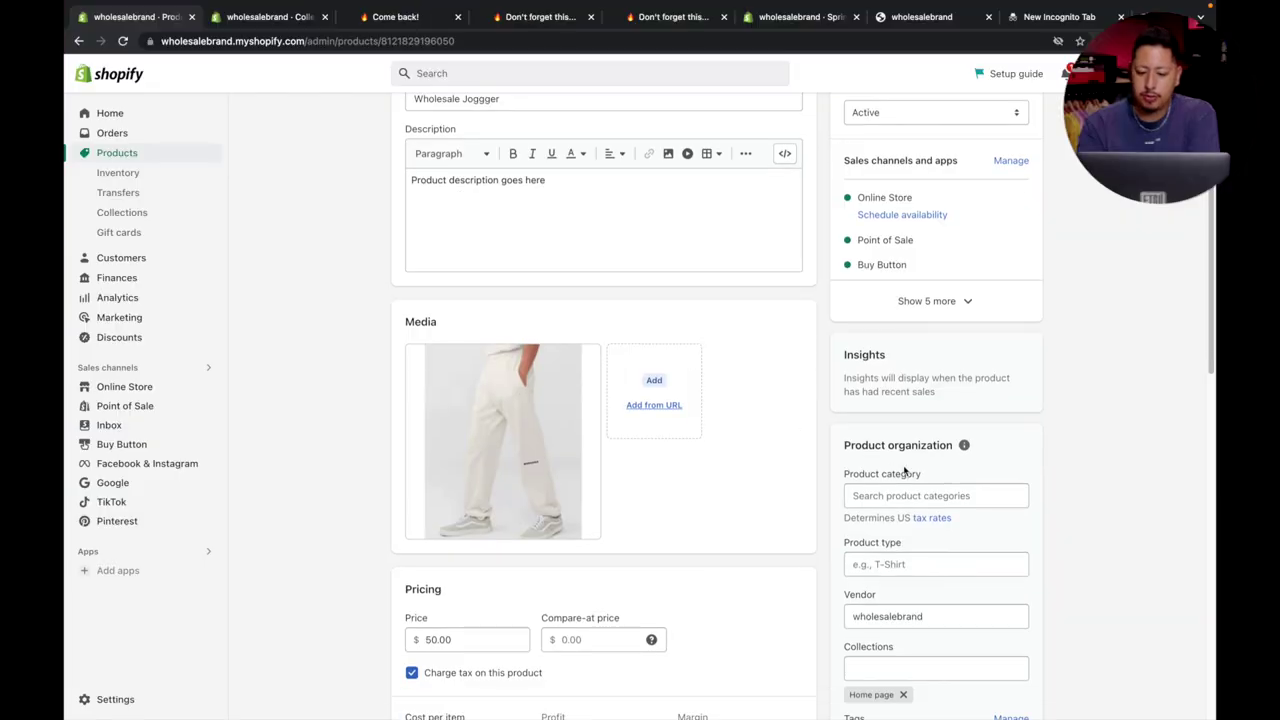
scroll(905, 470, "down", 1)
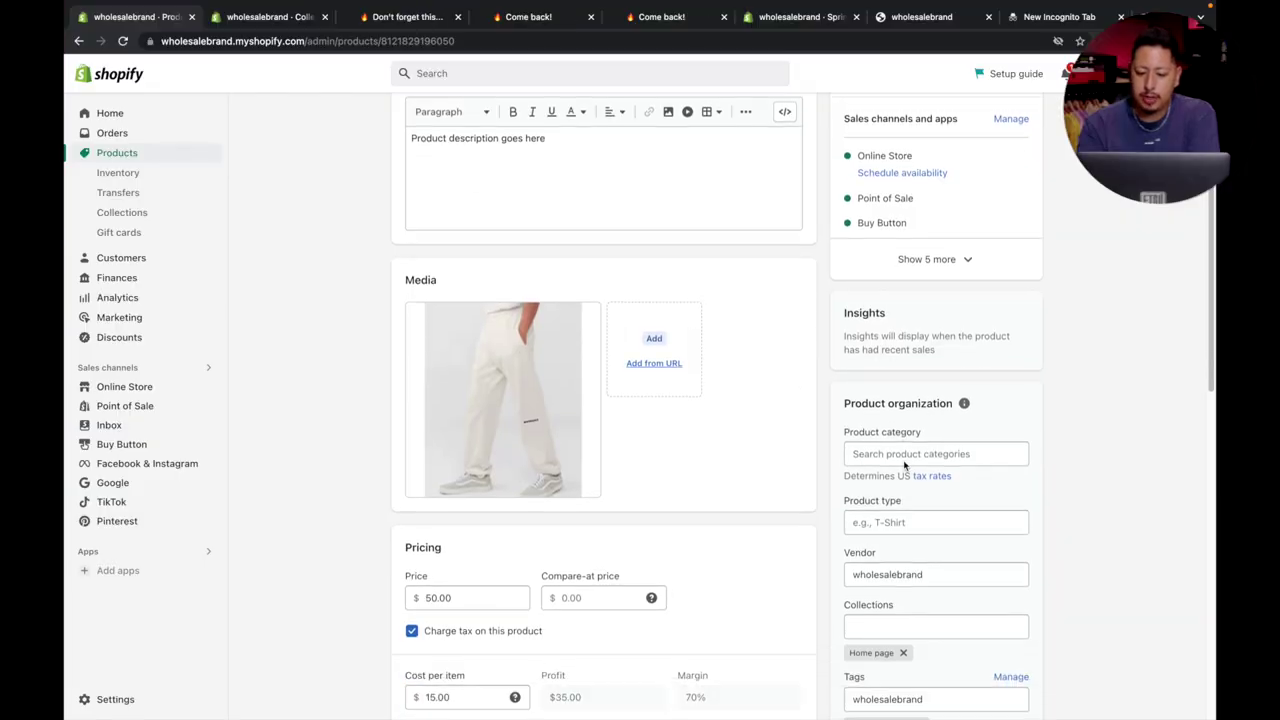
scroll(916, 553, "down", 1)
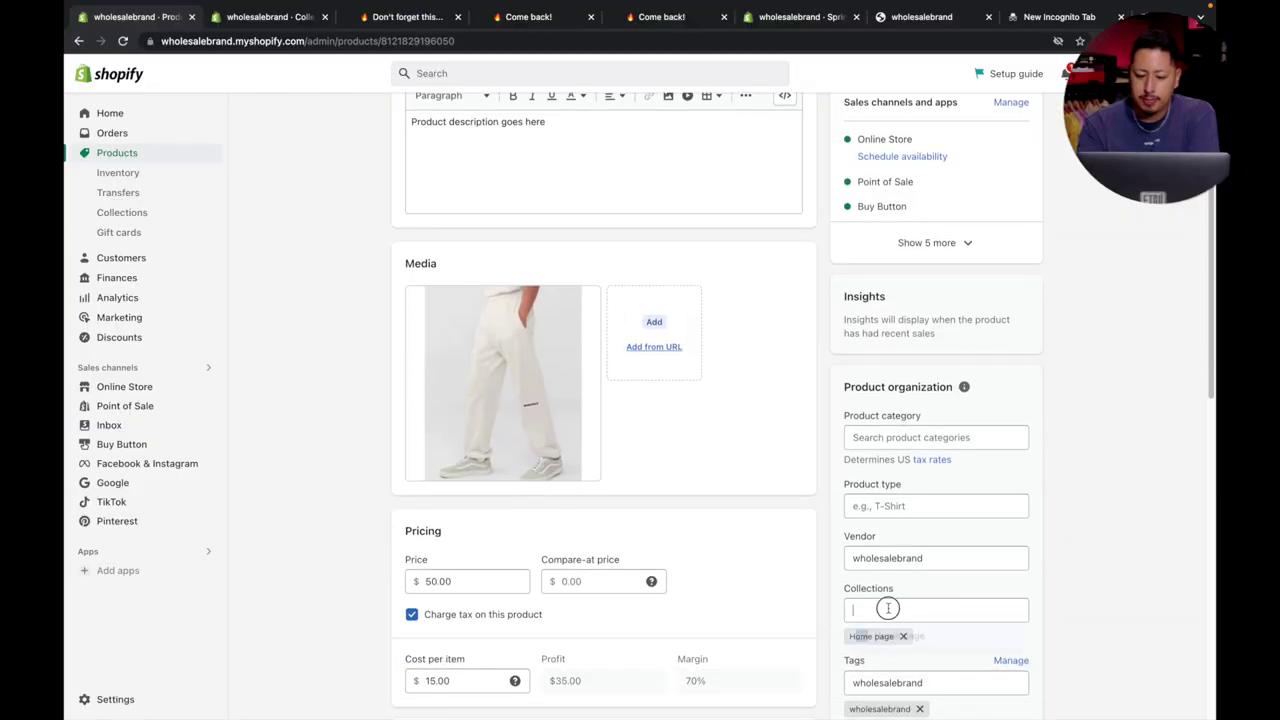
left_click(993, 579)
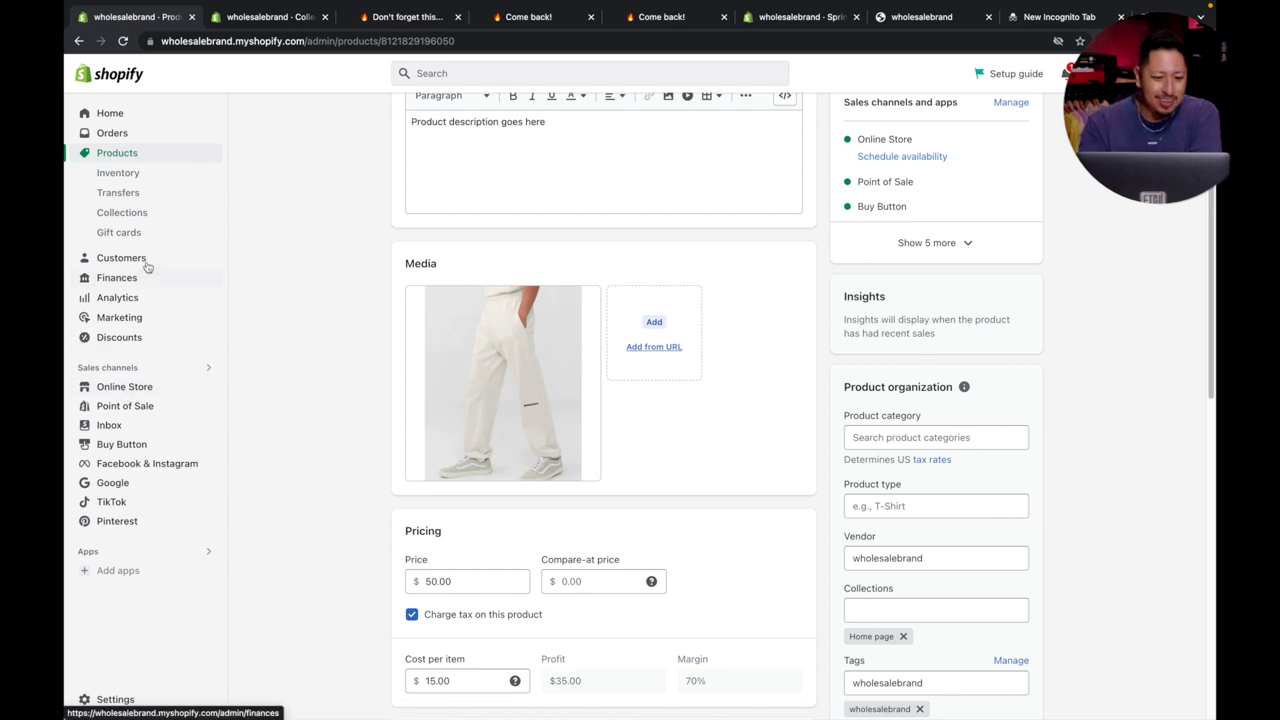
Step: Start a new collection and title it "All Products", leaving its description empty
left_click(143, 215)
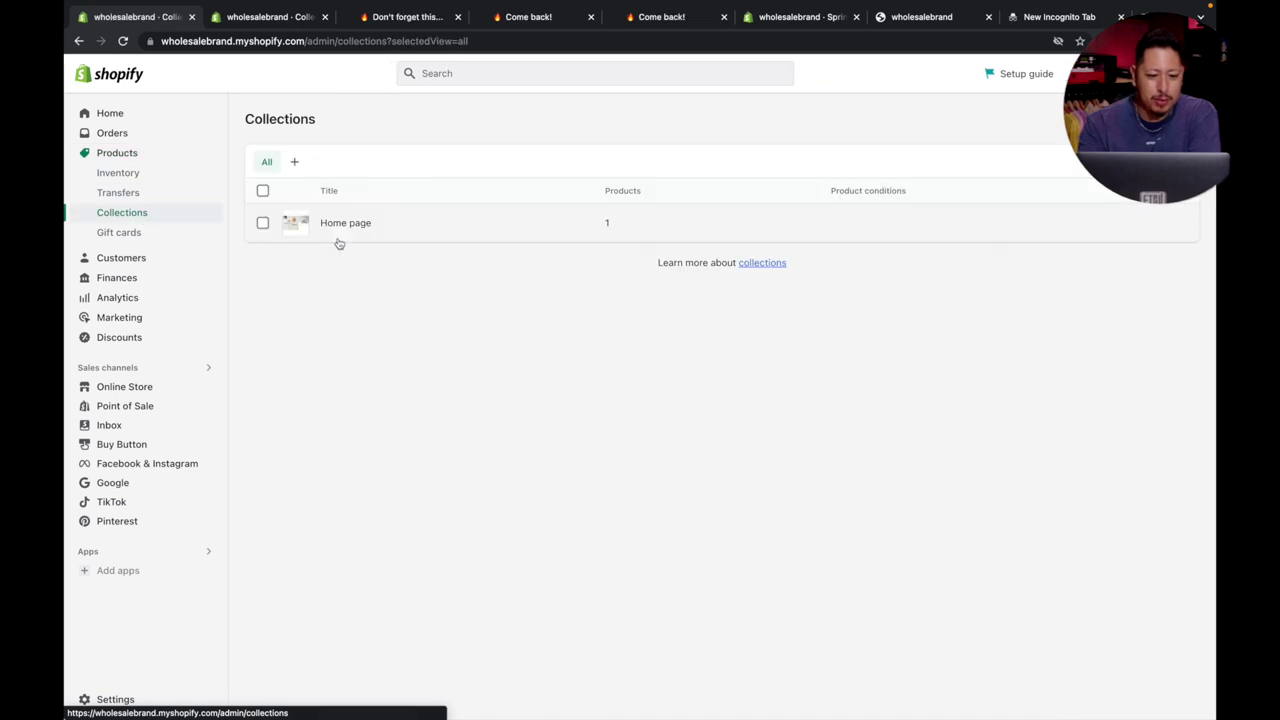
left_click(1140, 118)
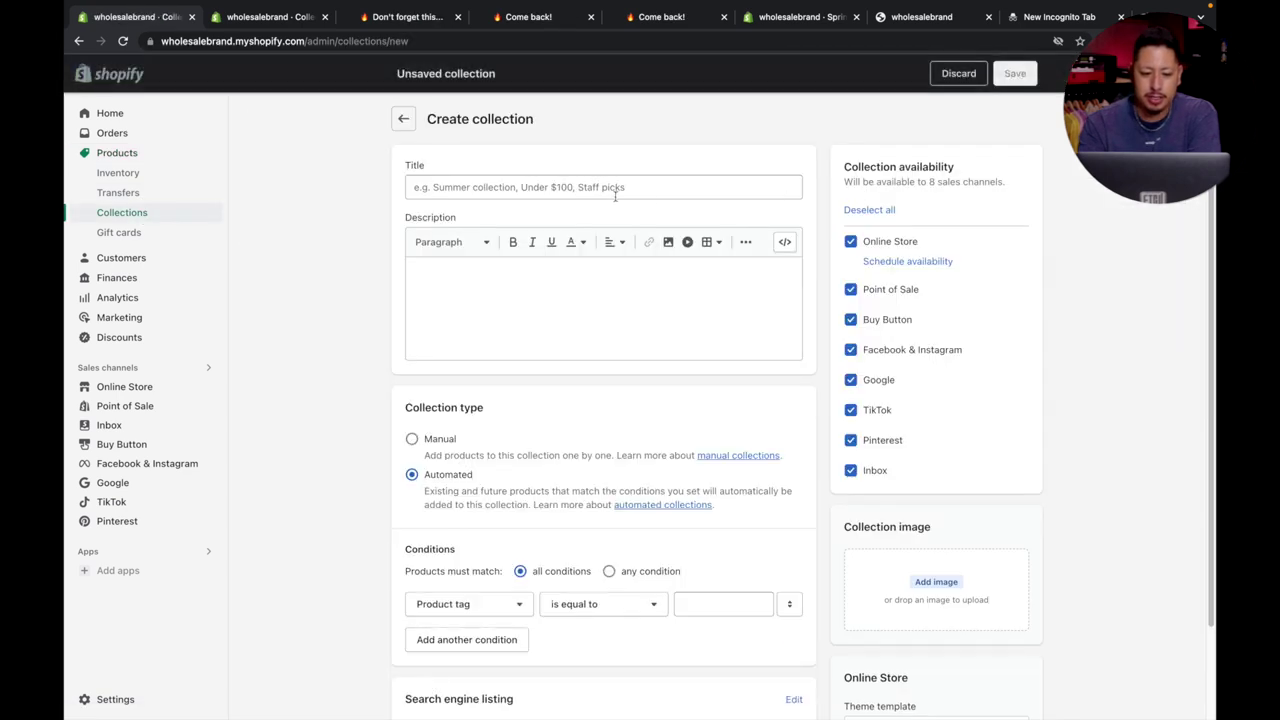
left_click(600, 190)
type("All Products")
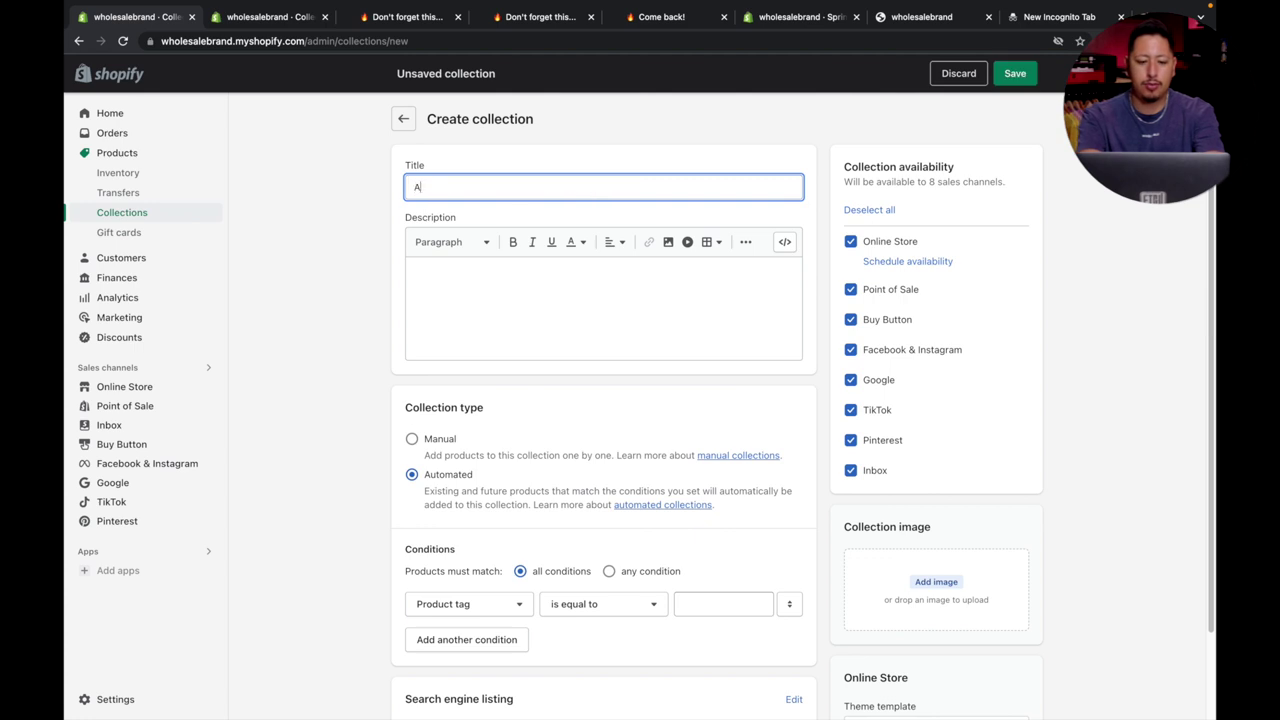
left_click(626, 297)
Step: Set the automated collection's condition to product tag is equal to "wholesalebrand" and save the collection
scroll(626, 297, "down", 2)
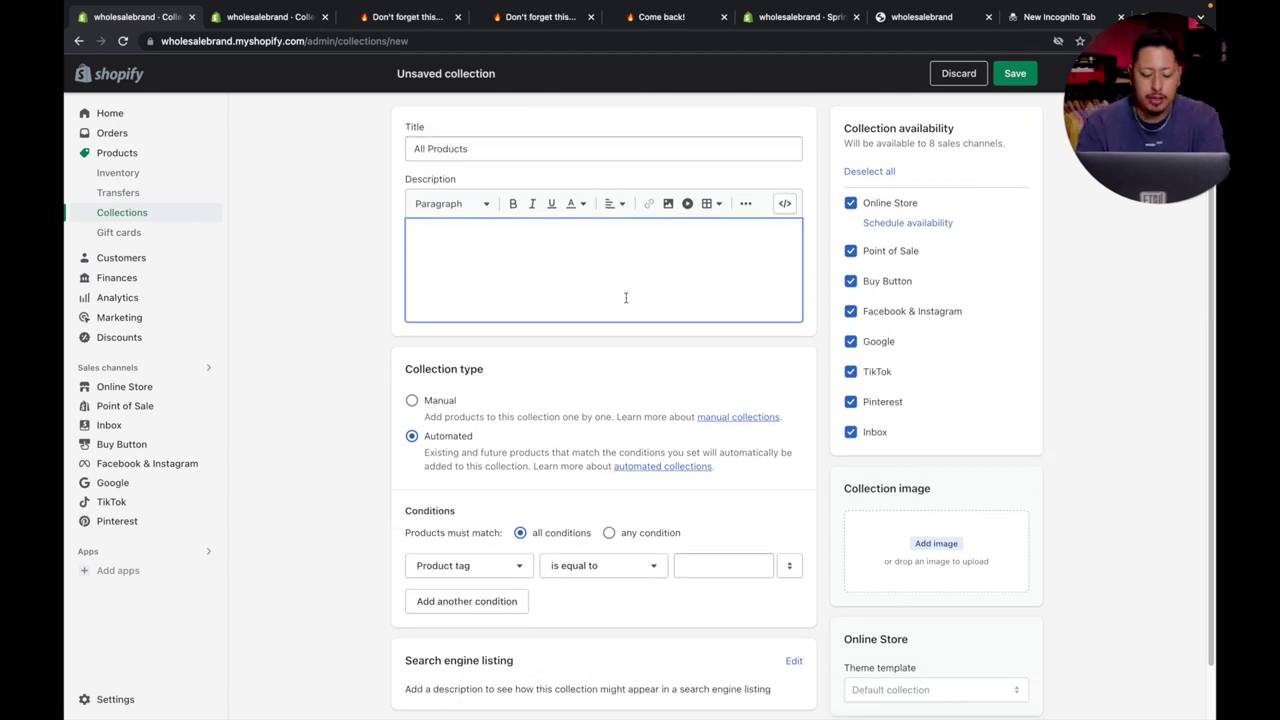
scroll(626, 300, "down", 1)
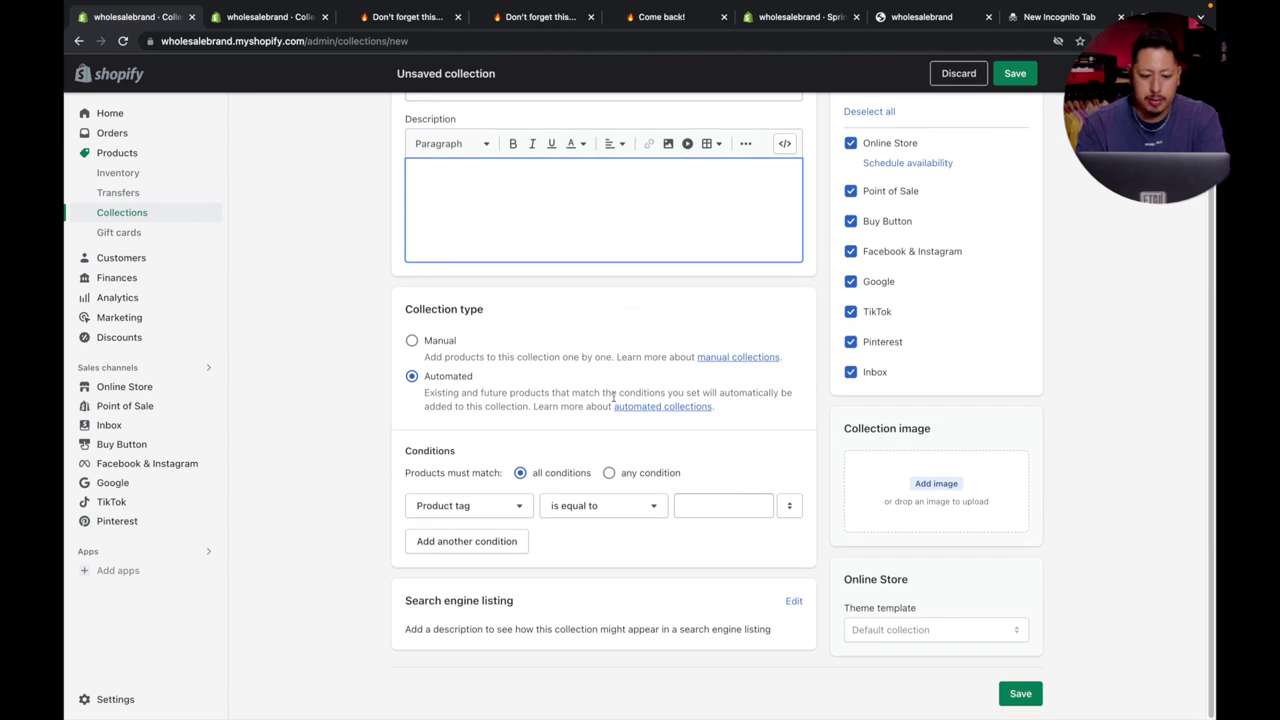
left_click(496, 512)
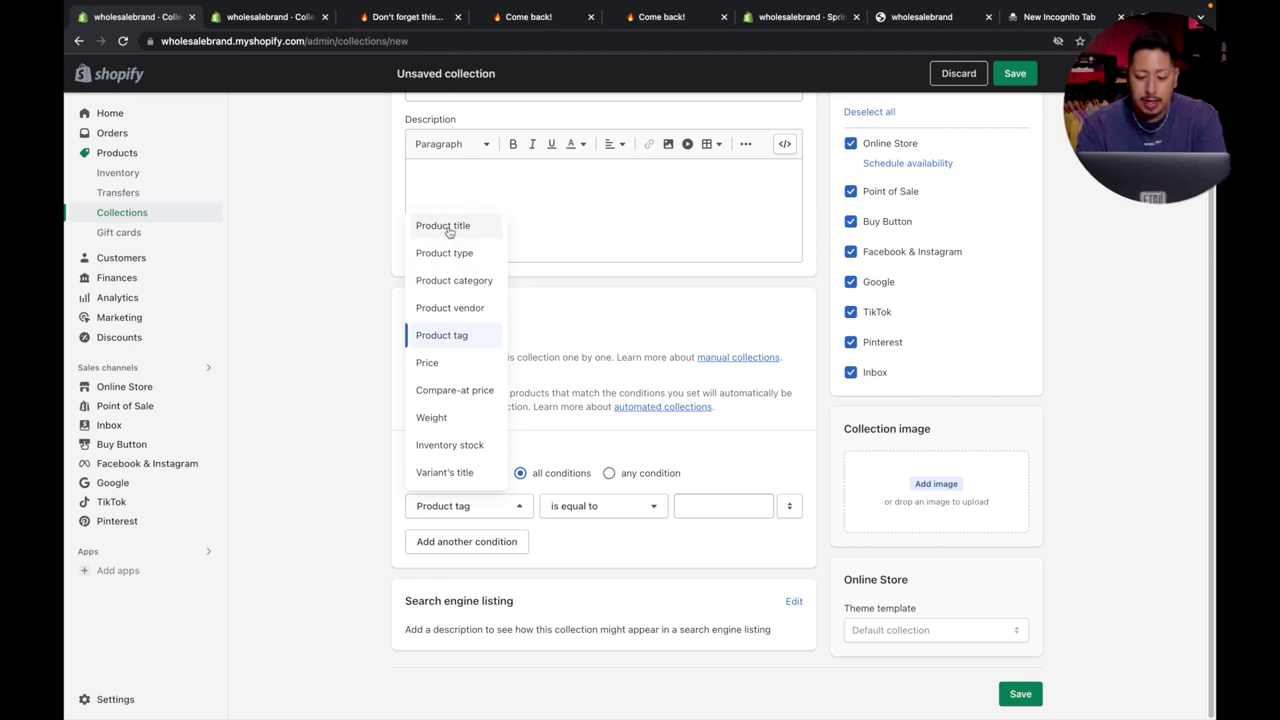
left_click(454, 342)
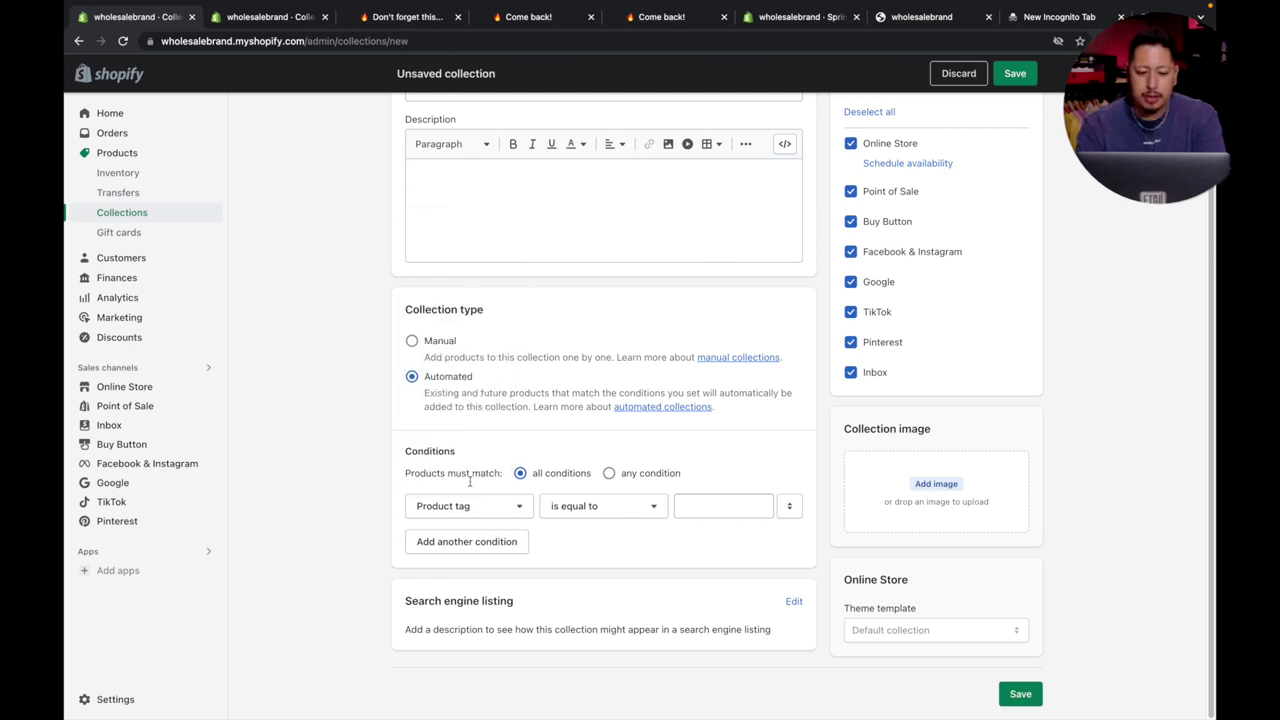
left_click(722, 506)
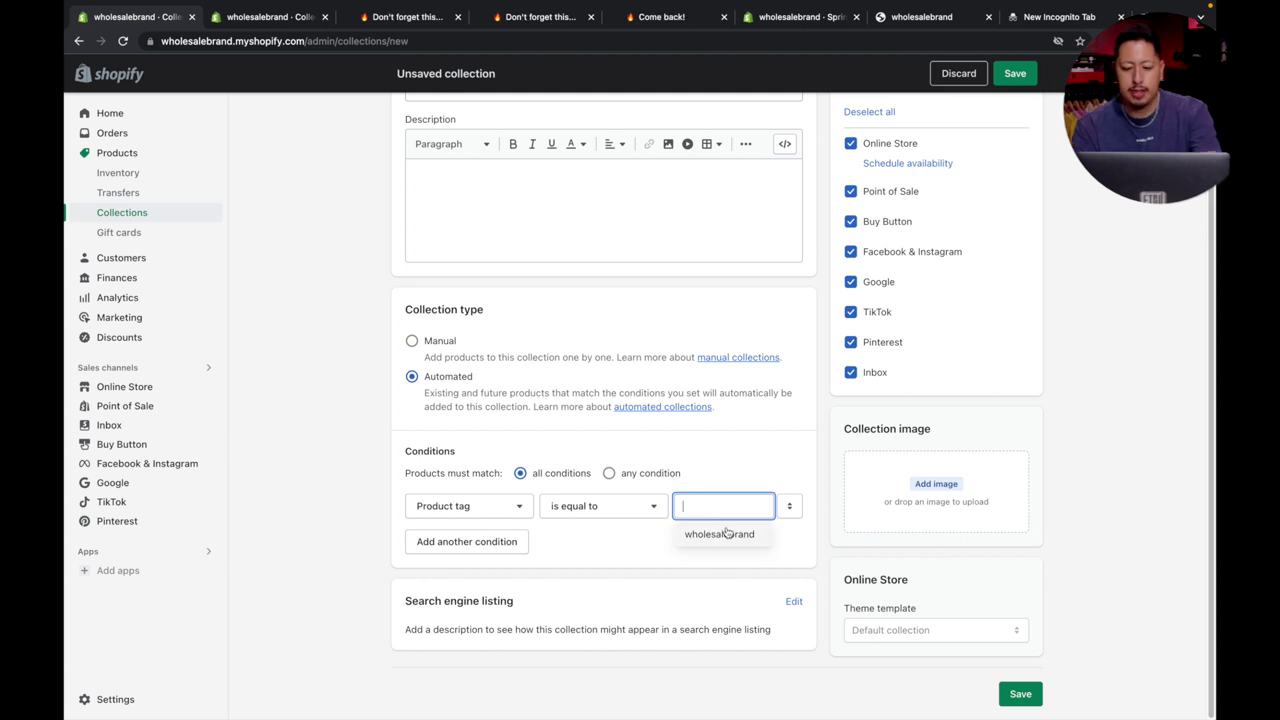
left_click(726, 533)
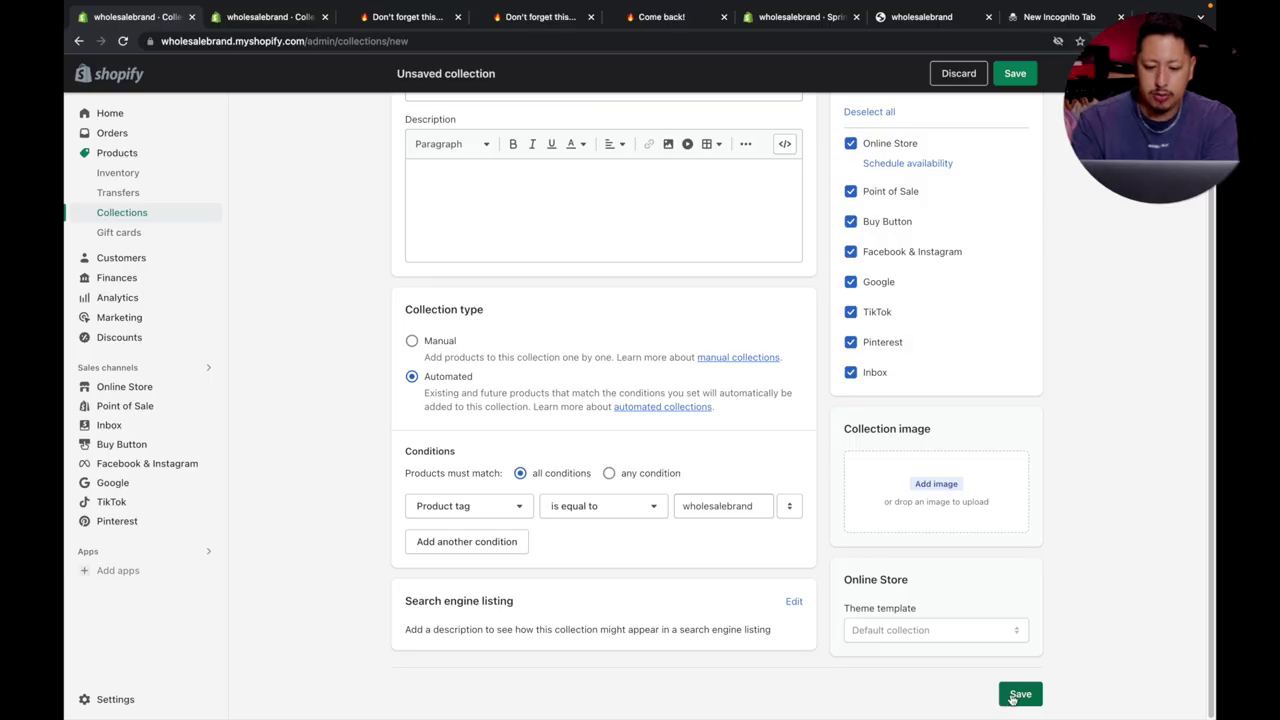
left_click(1017, 697)
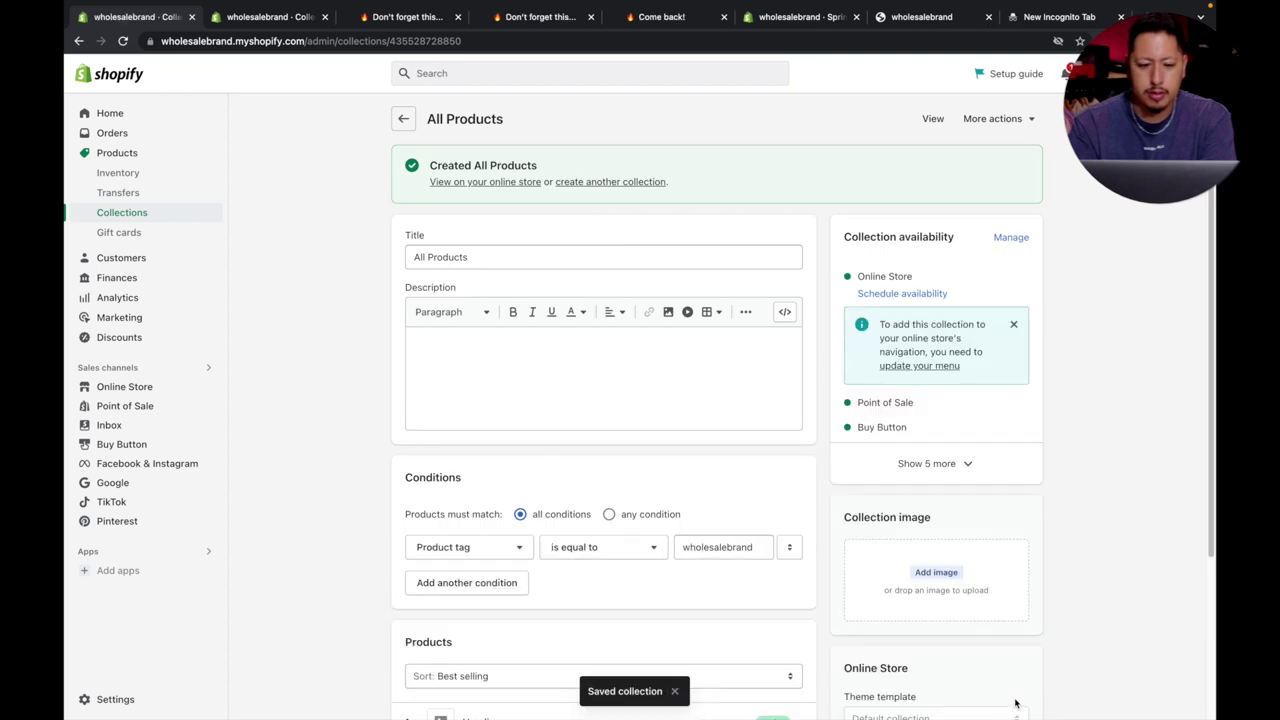
Step: View the All Products collection on the online store and look over its product listing
scroll(1068, 480, "down", 1)
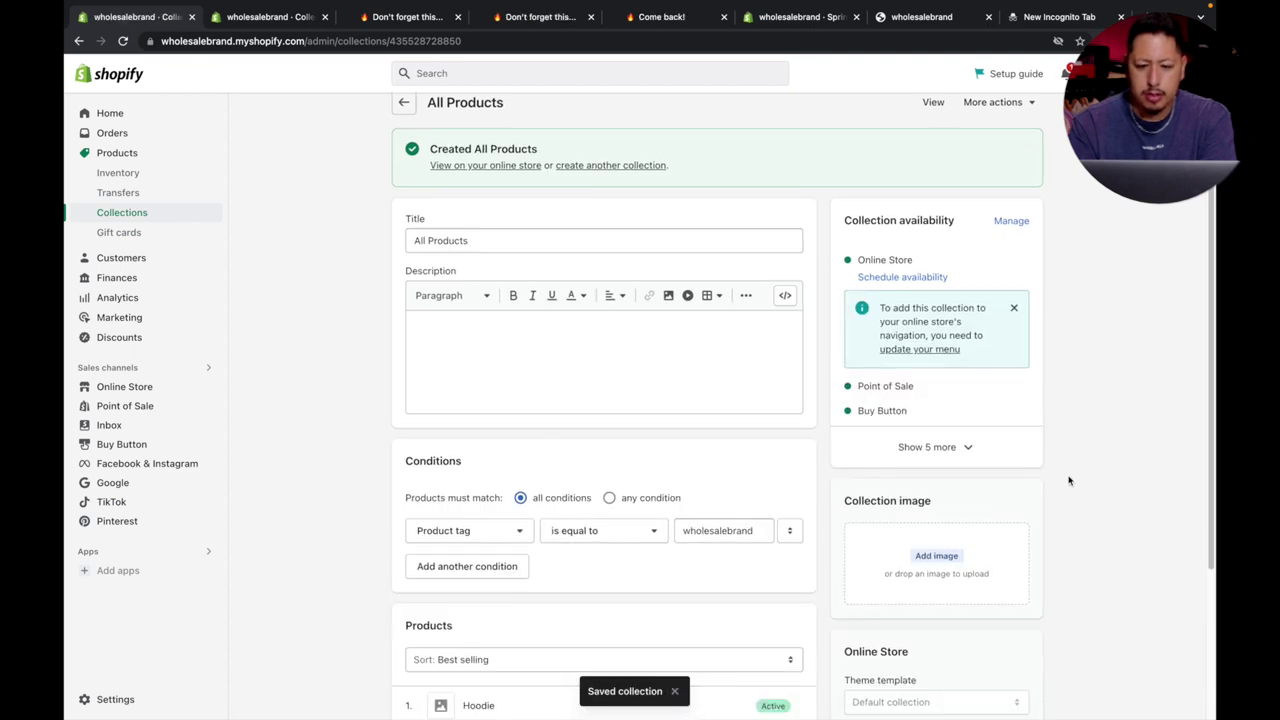
left_click(503, 166)
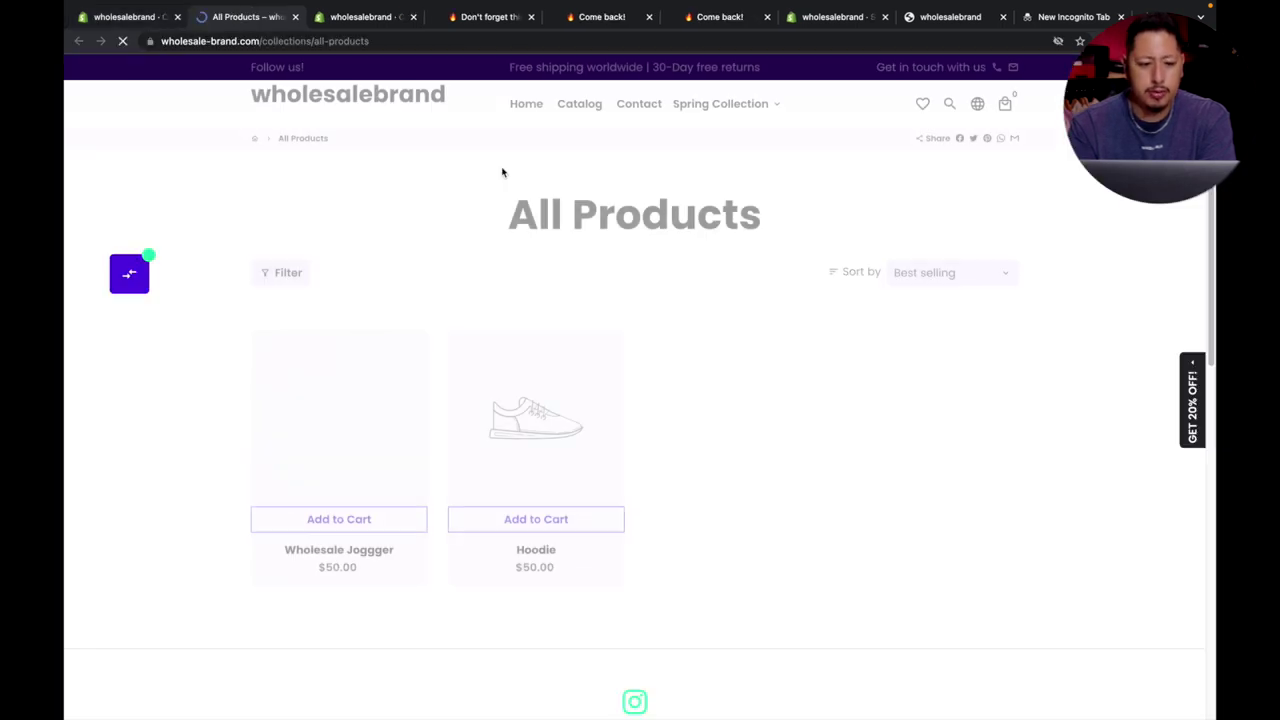
scroll(800, 389, "down", 3)
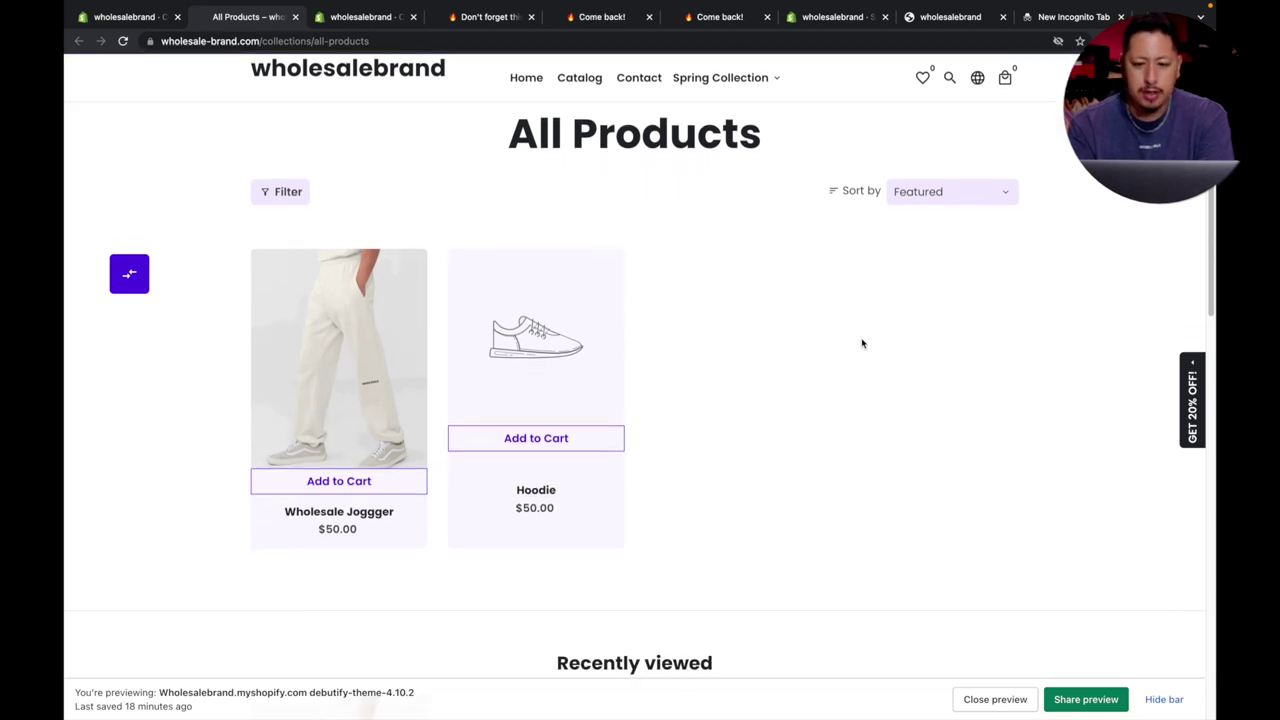
Step: Examine the All Products collection page from the product grid down to the recently viewed section
scroll(860, 340, "down", 5)
scroll(862, 343, "up", 6)
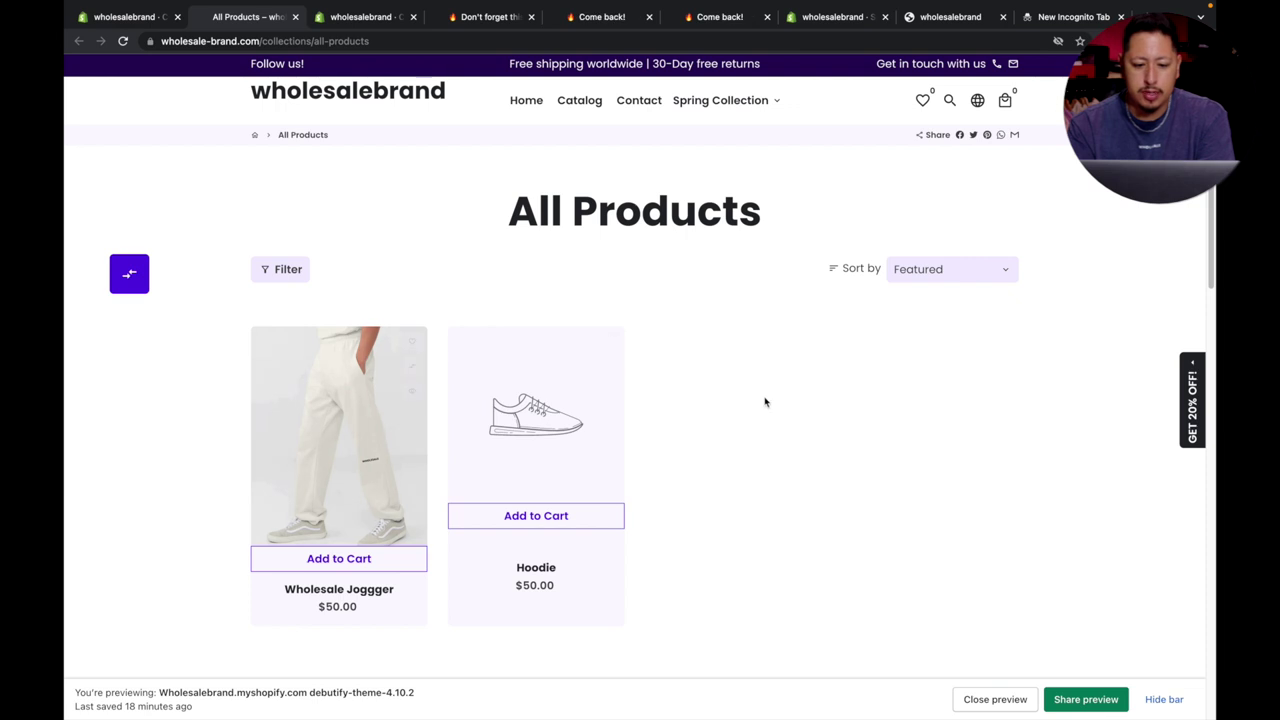
scroll(863, 389, "down", 6)
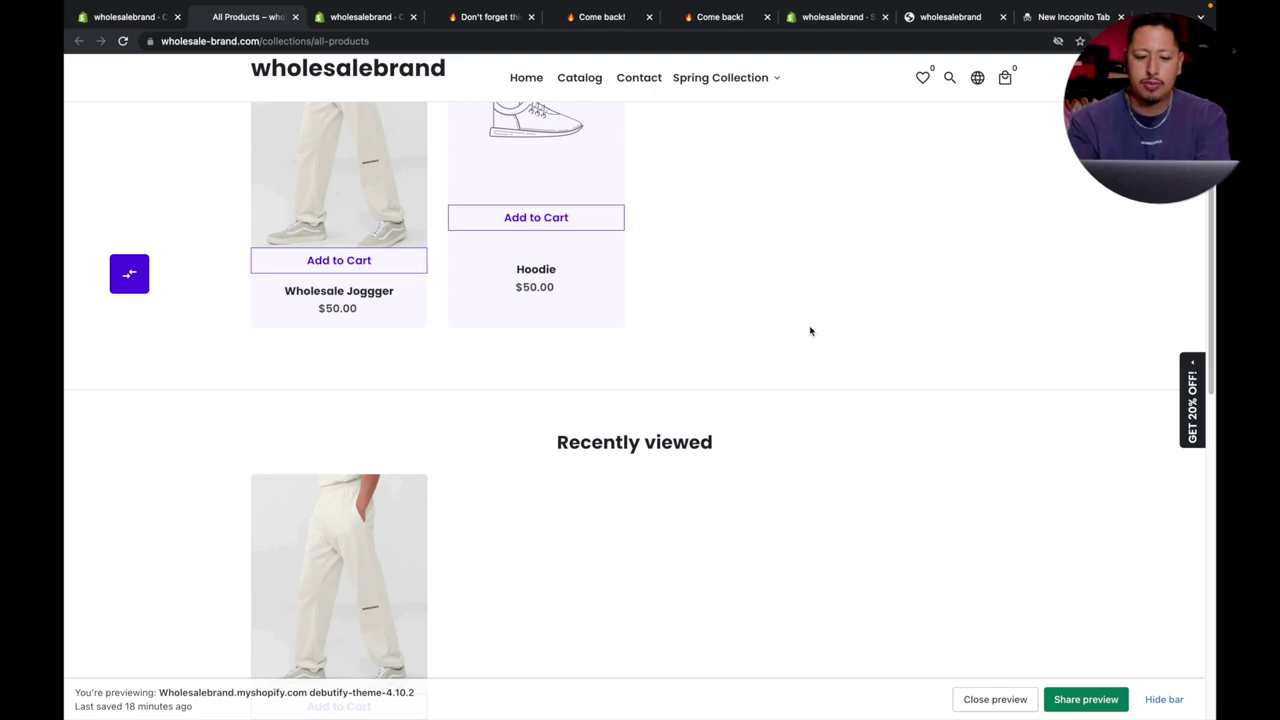
scroll(696, 238, "up", 5)
scroll(806, 307, "down", 4)
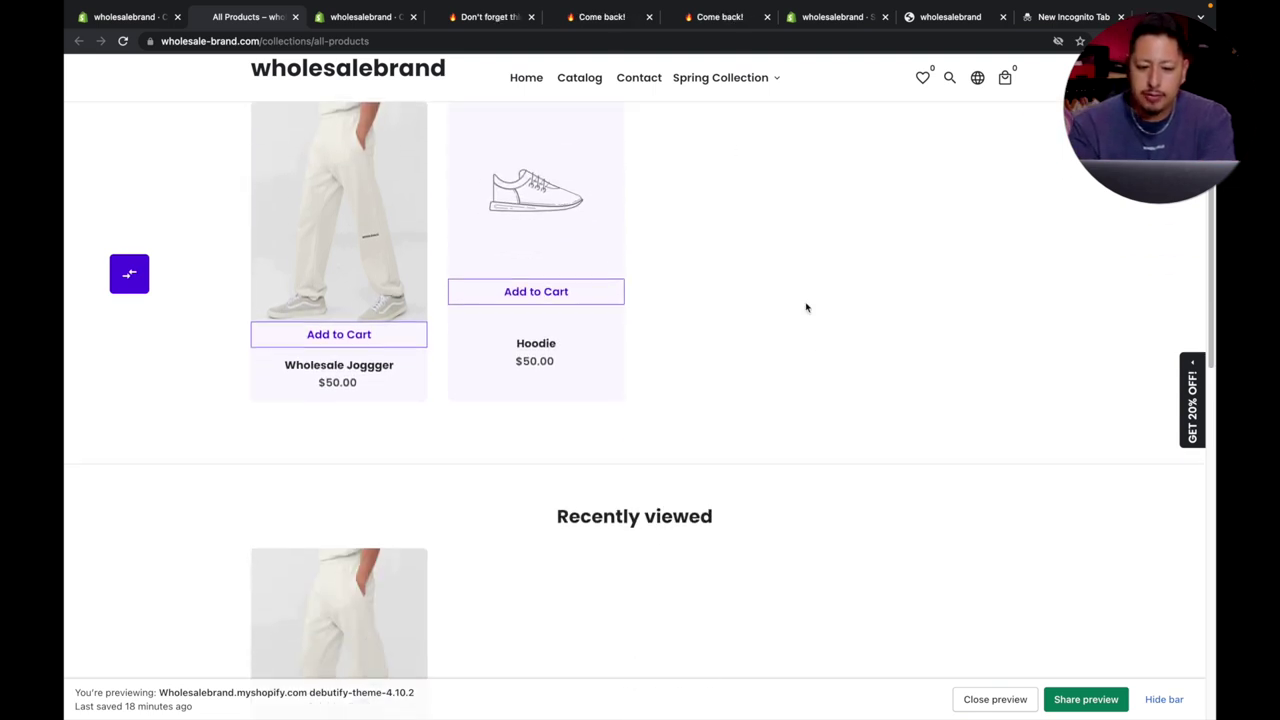
scroll(806, 307, "up", 2)
scroll(806, 307, "up", 1)
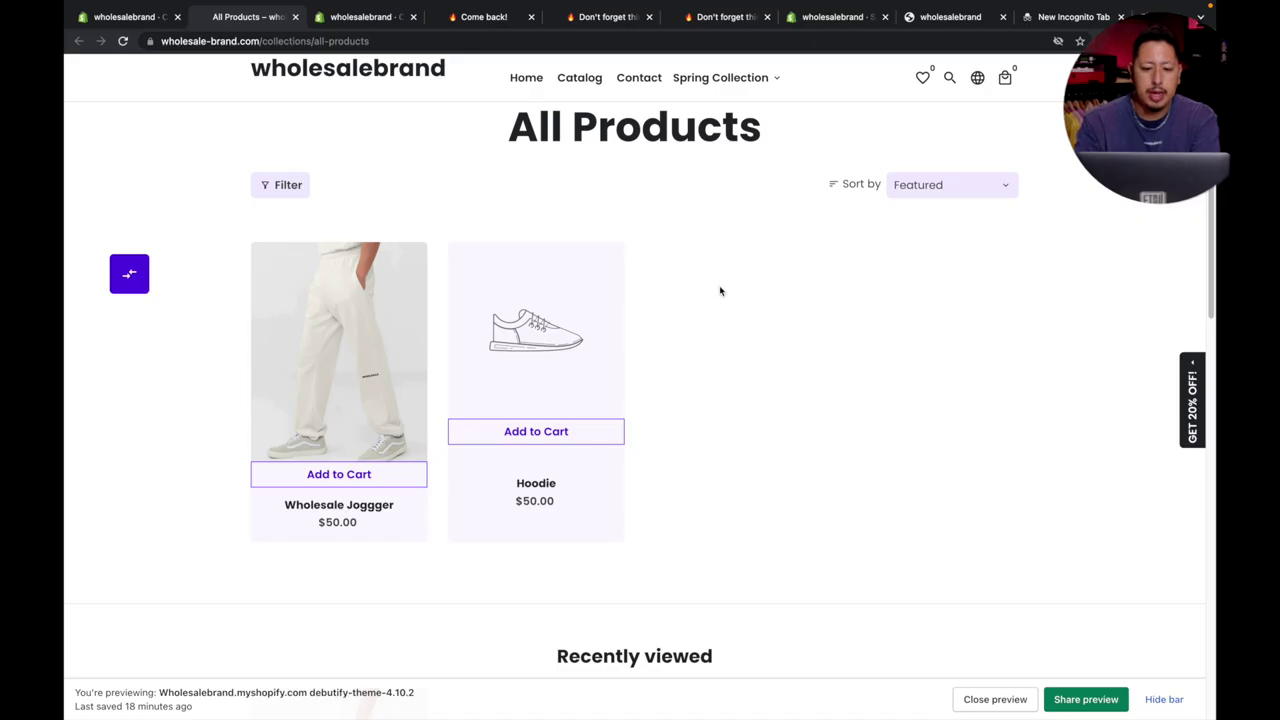
Step: View the store's Catalog page listing every product and dismiss the newsletter popup
left_click(590, 80)
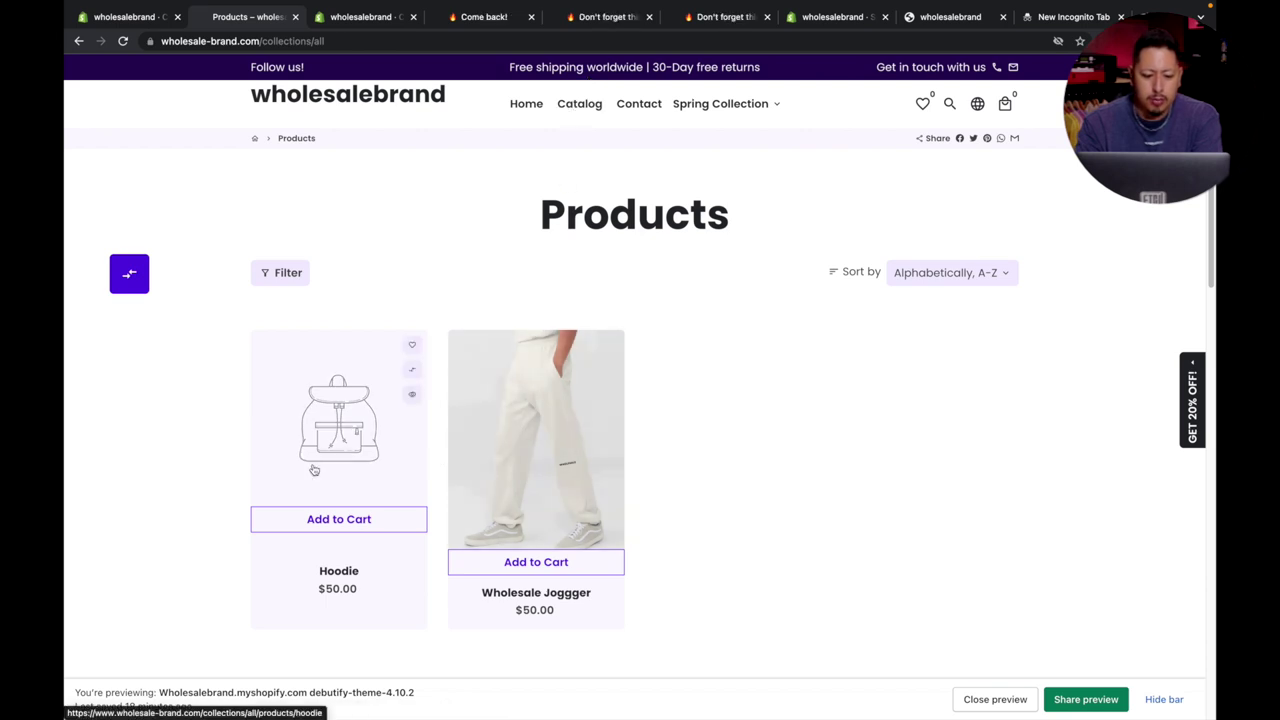
left_click(574, 104)
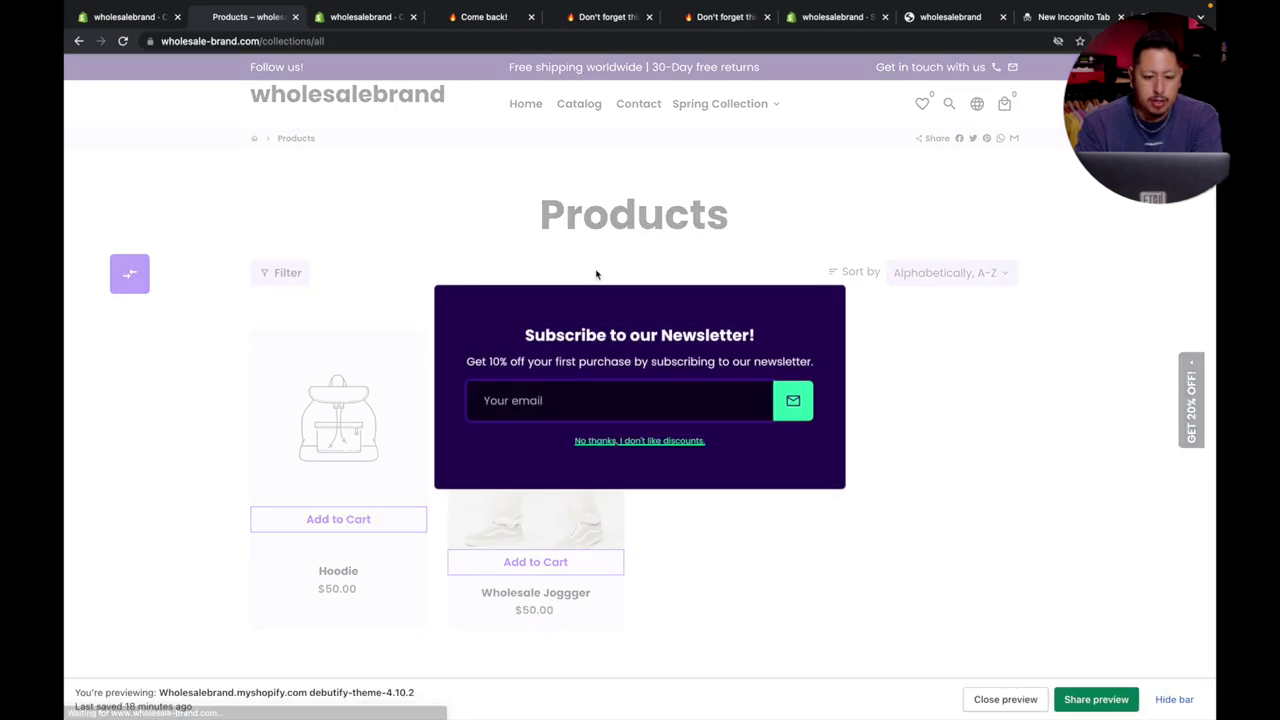
left_click(926, 326)
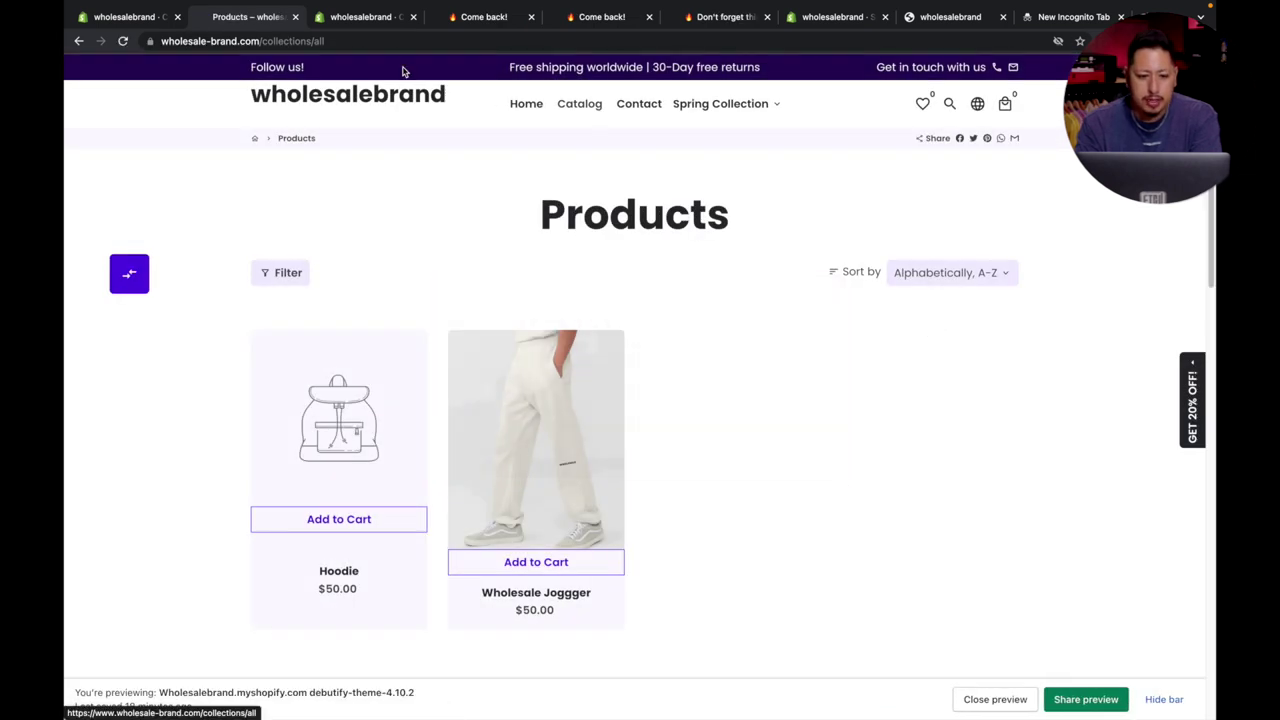
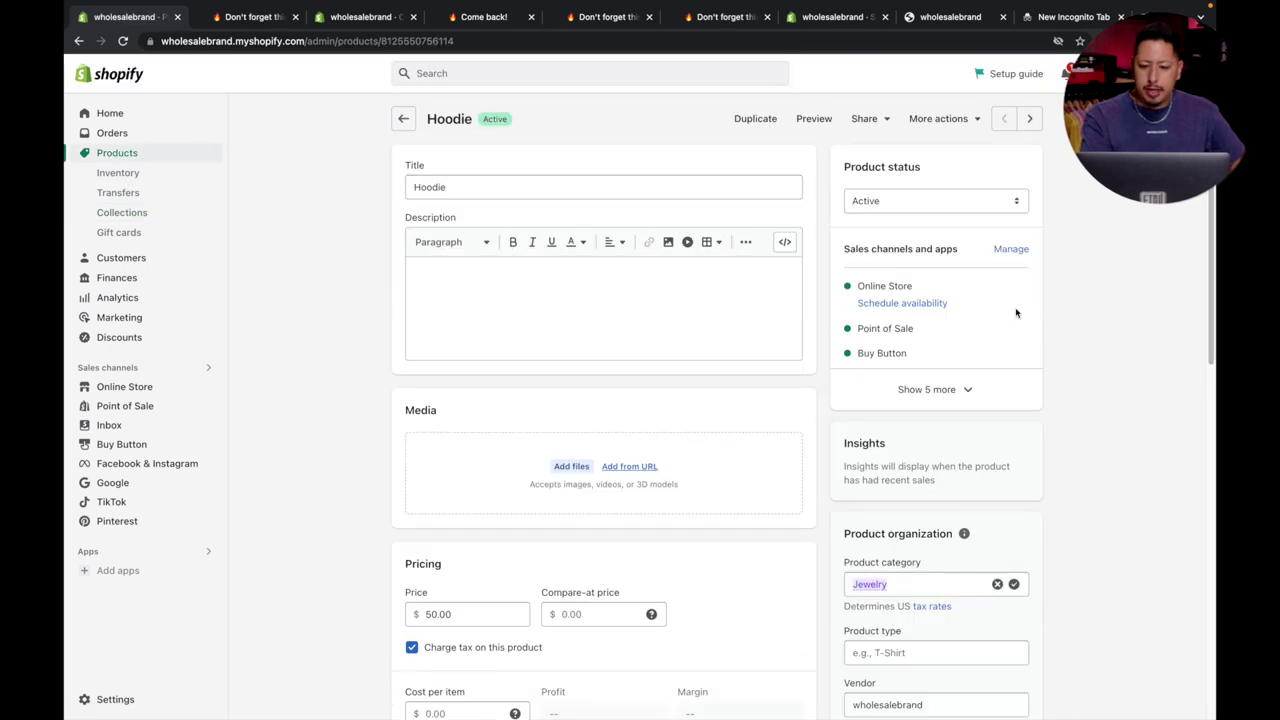
Step: Examine the Hoodie's organization settings, including its vendor, collections and tags, and go to the store's collections
scroll(1014, 312, "down", 5)
scroll(1014, 312, "down", 1)
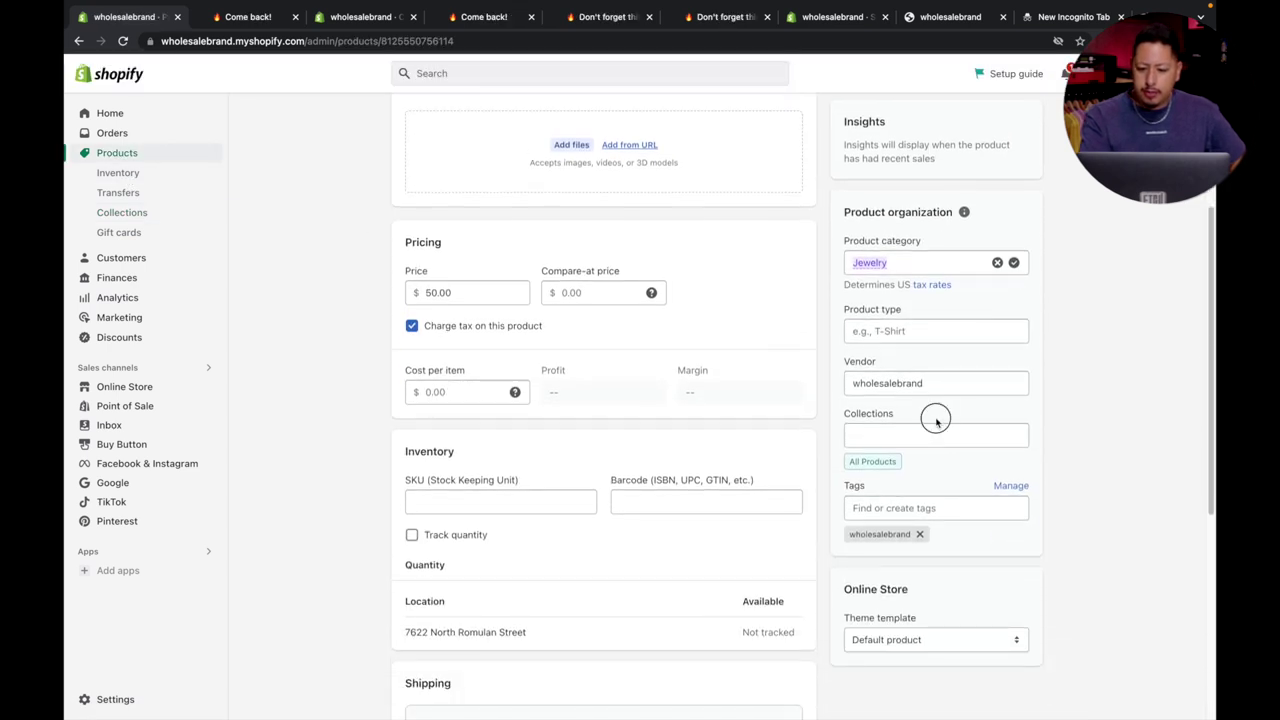
left_click(930, 385)
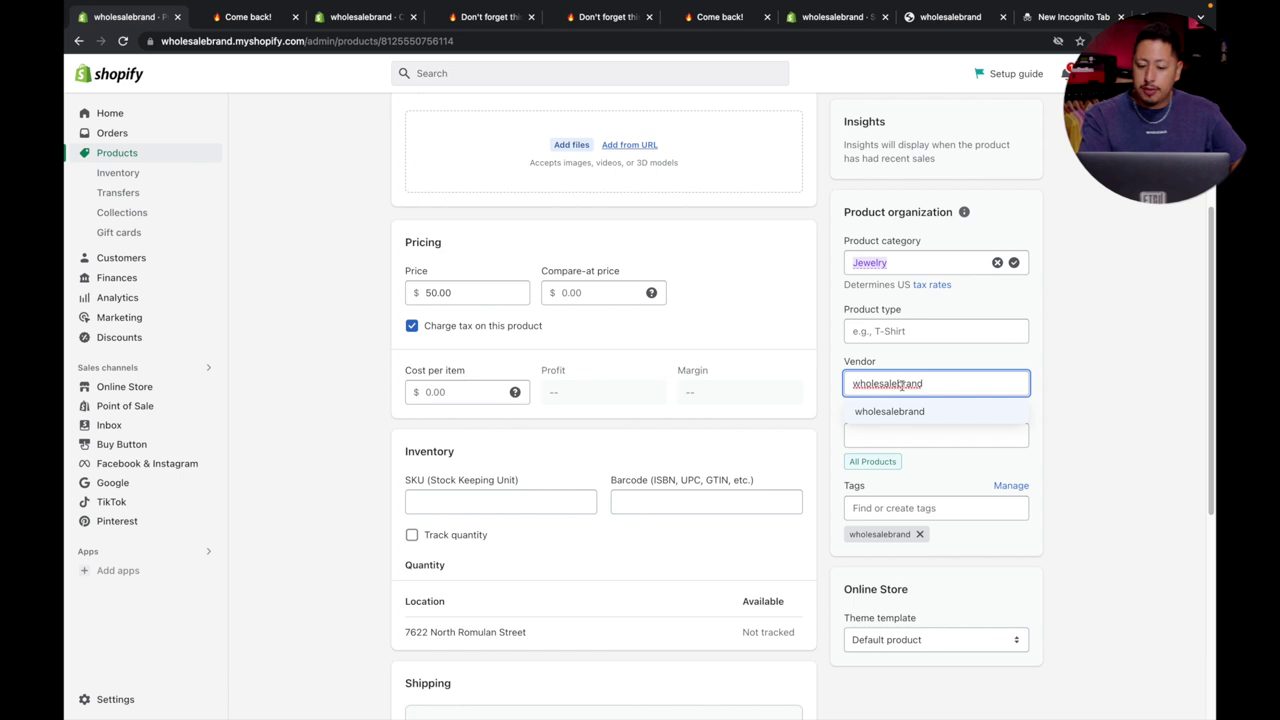
left_click(1031, 375)
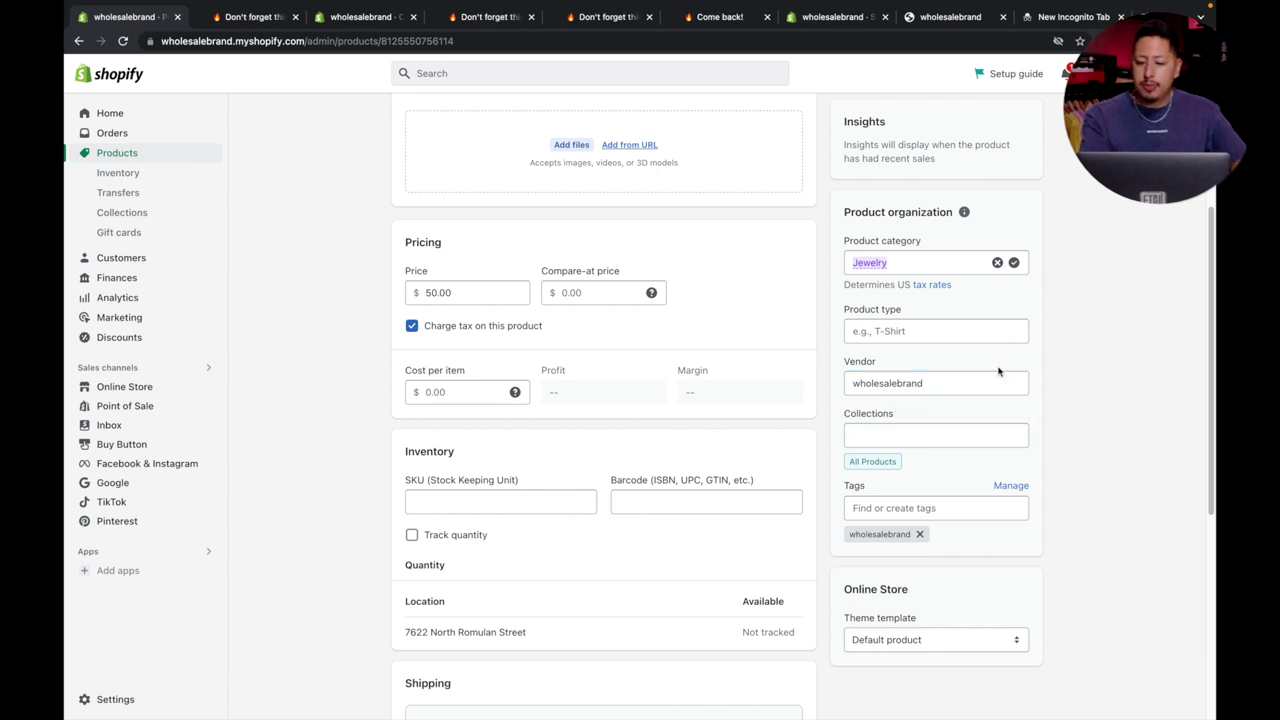
left_click(964, 390)
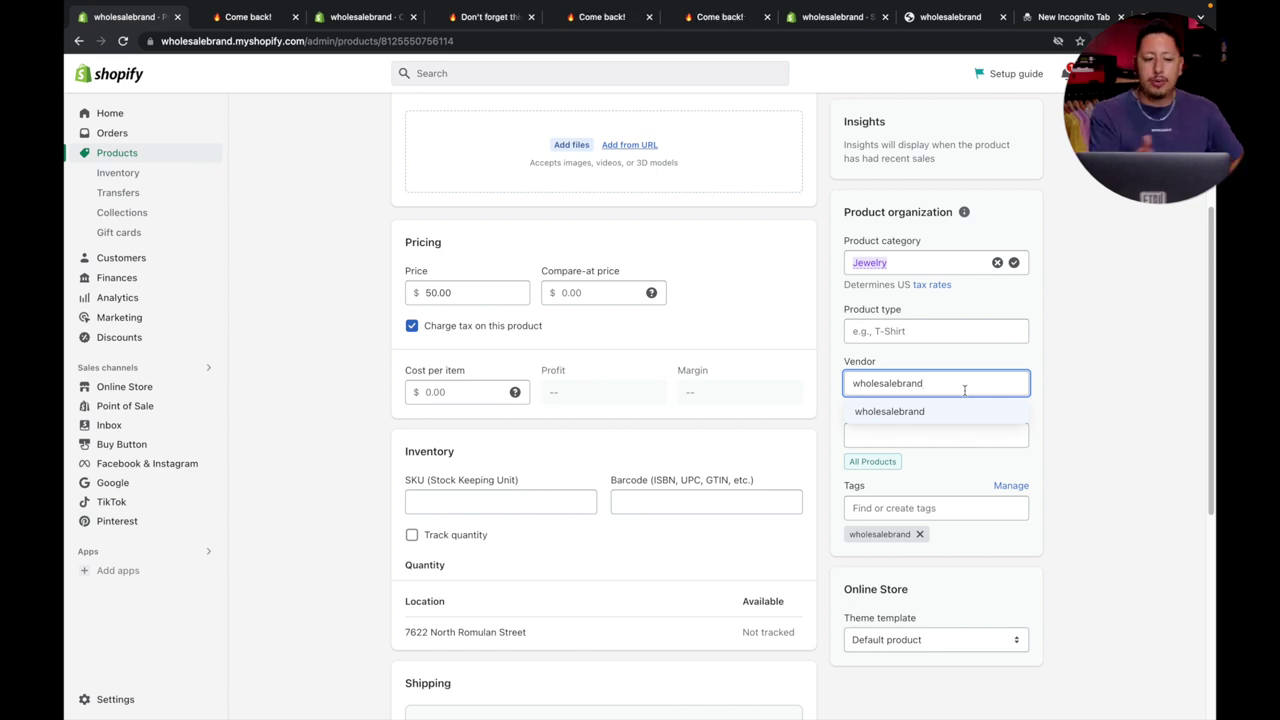
left_click(122, 212)
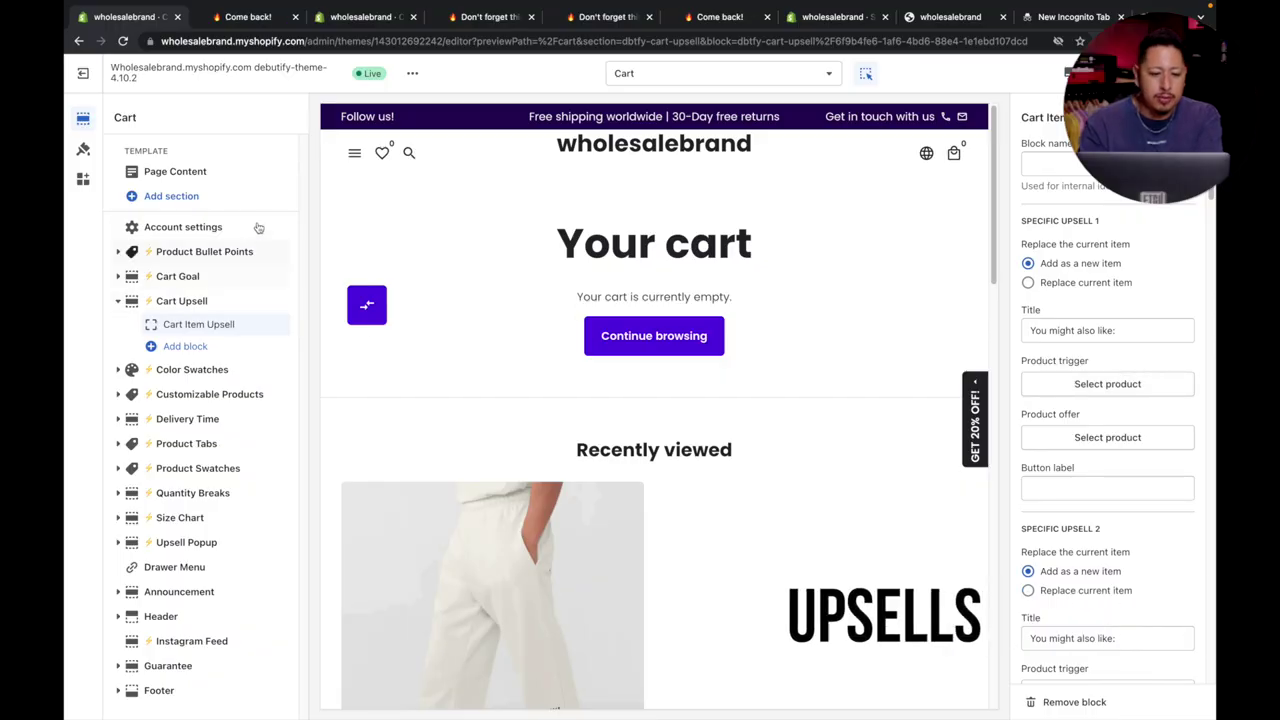
left_click(757, 77)
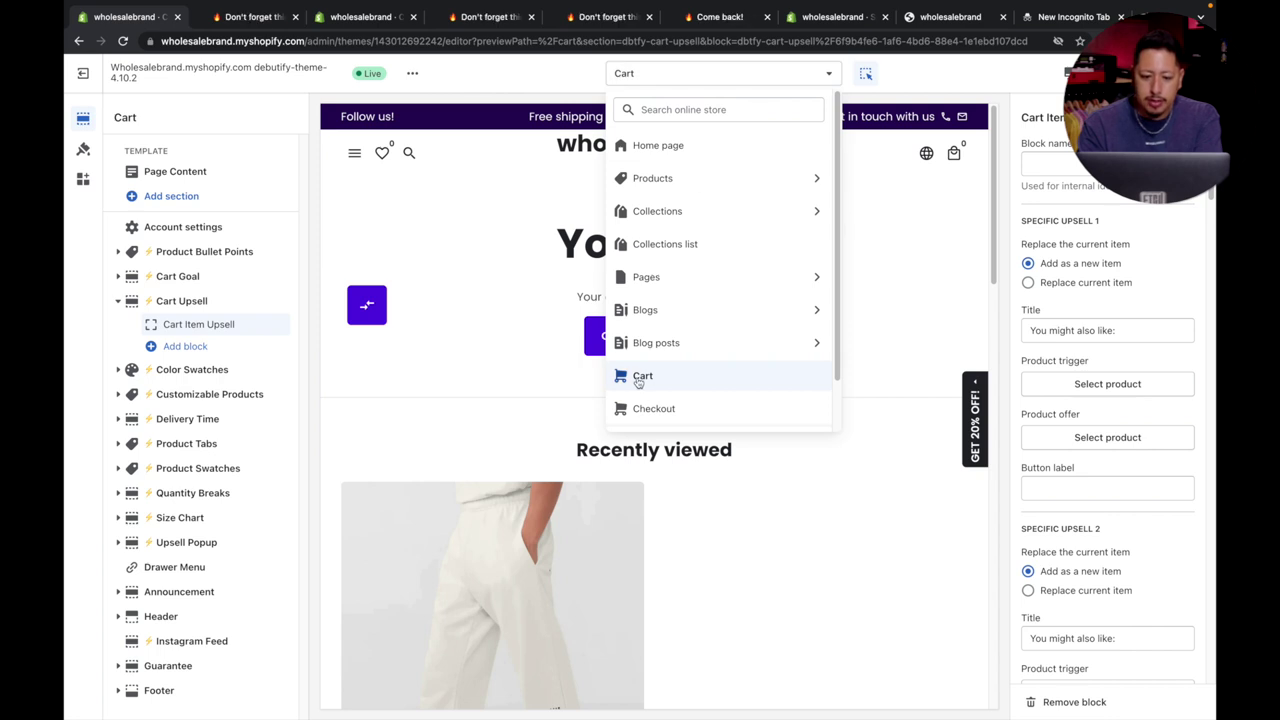
left_click(525, 90)
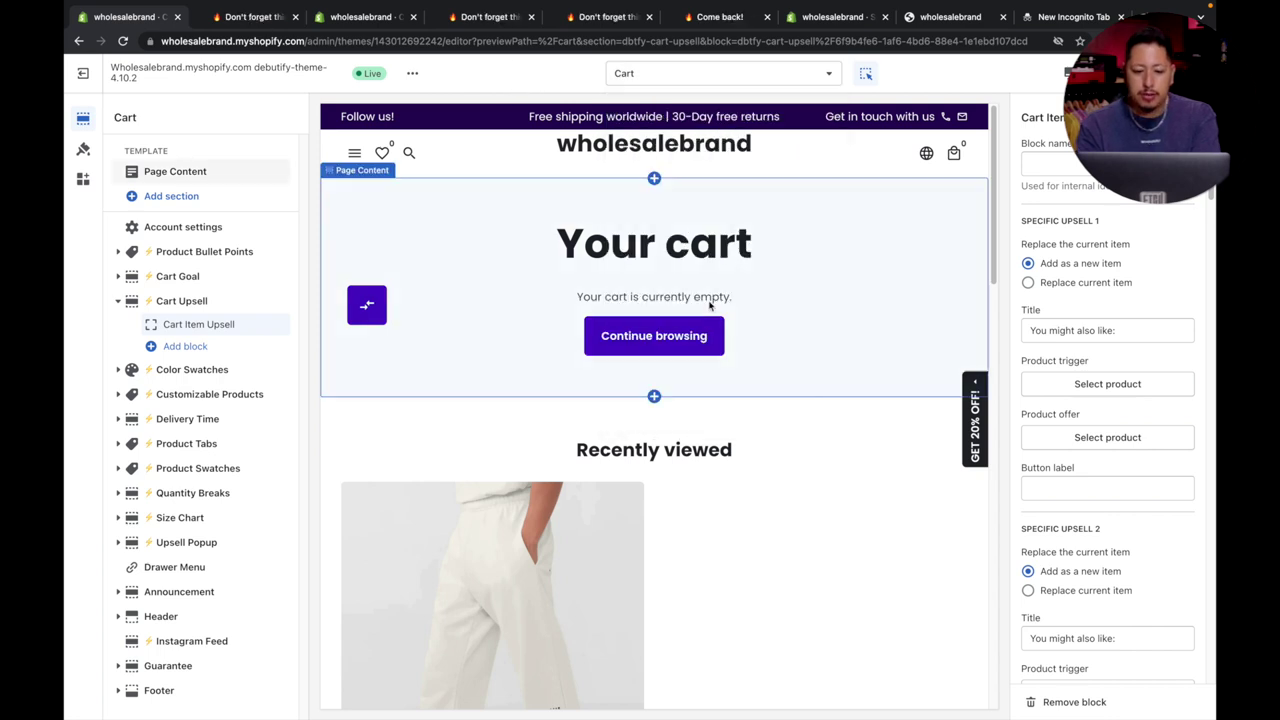
scroll(709, 306, "down", 2)
scroll(709, 306, "up", 3)
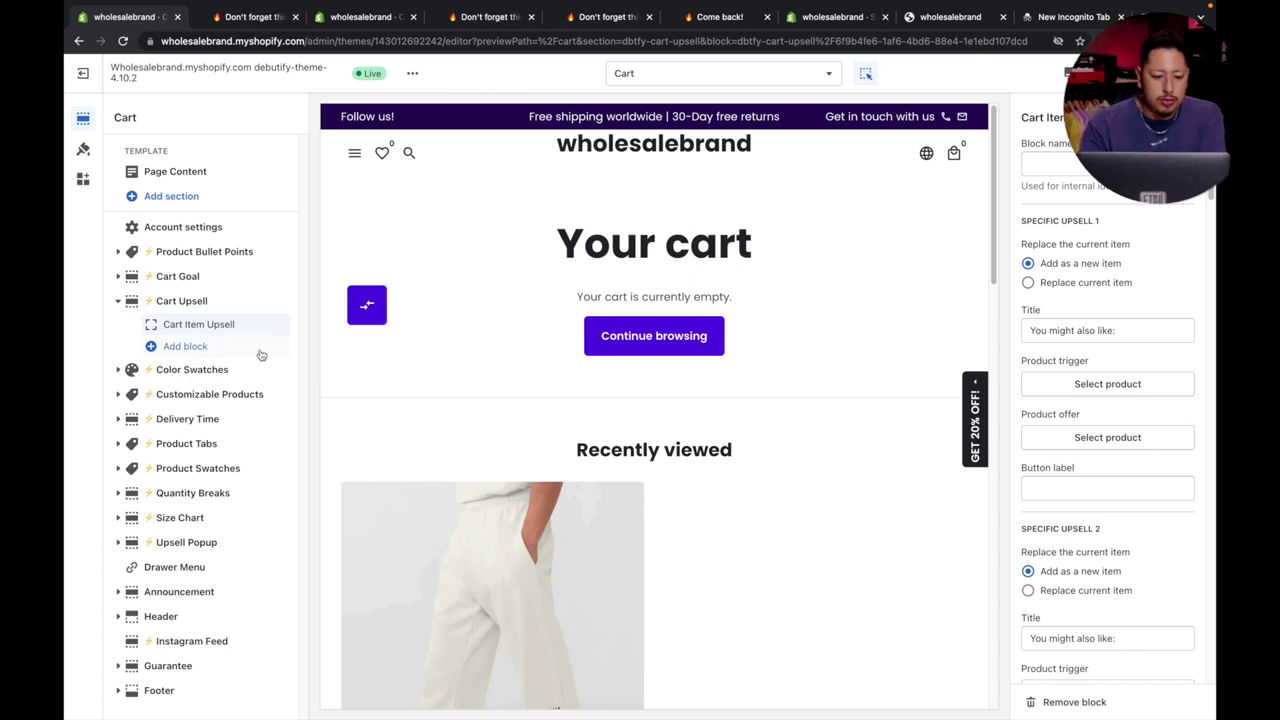
Step: Check the block types available for the Cart Upsell section and name its existing Cart Item Upsell block "Jogger upsell"
left_click(187, 303)
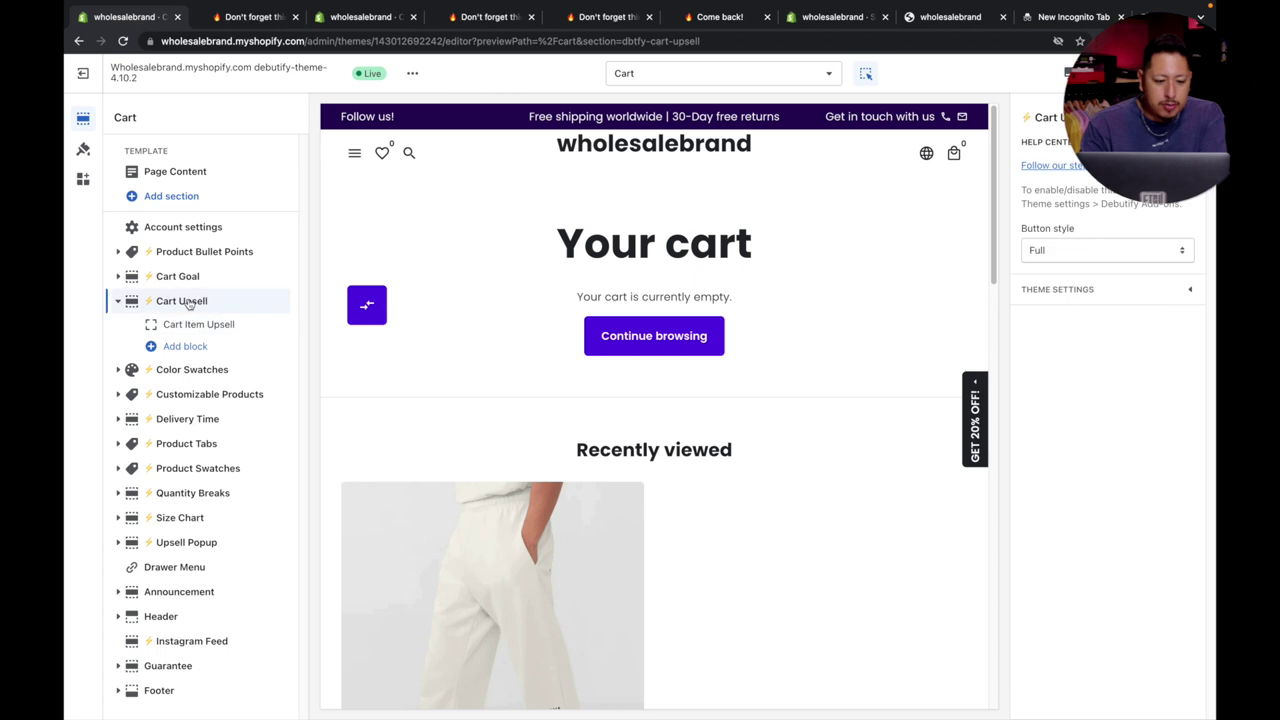
left_click(118, 302)
left_click(116, 302)
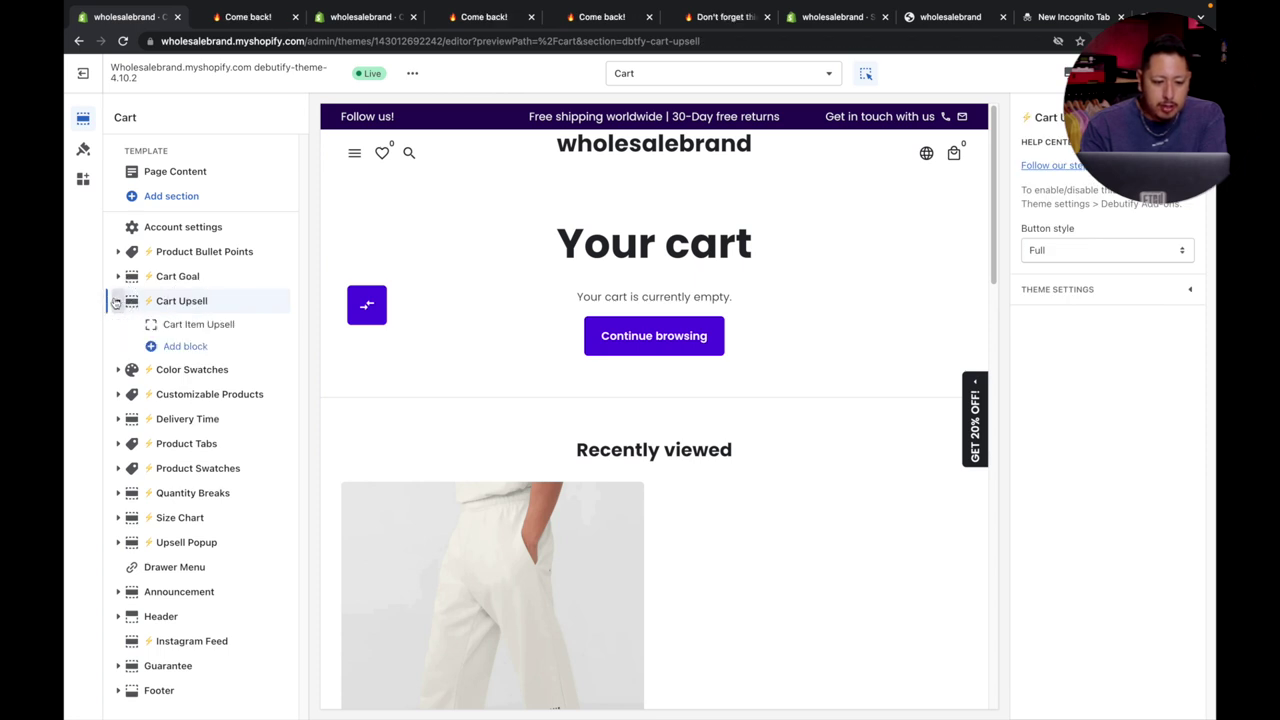
left_click(190, 347)
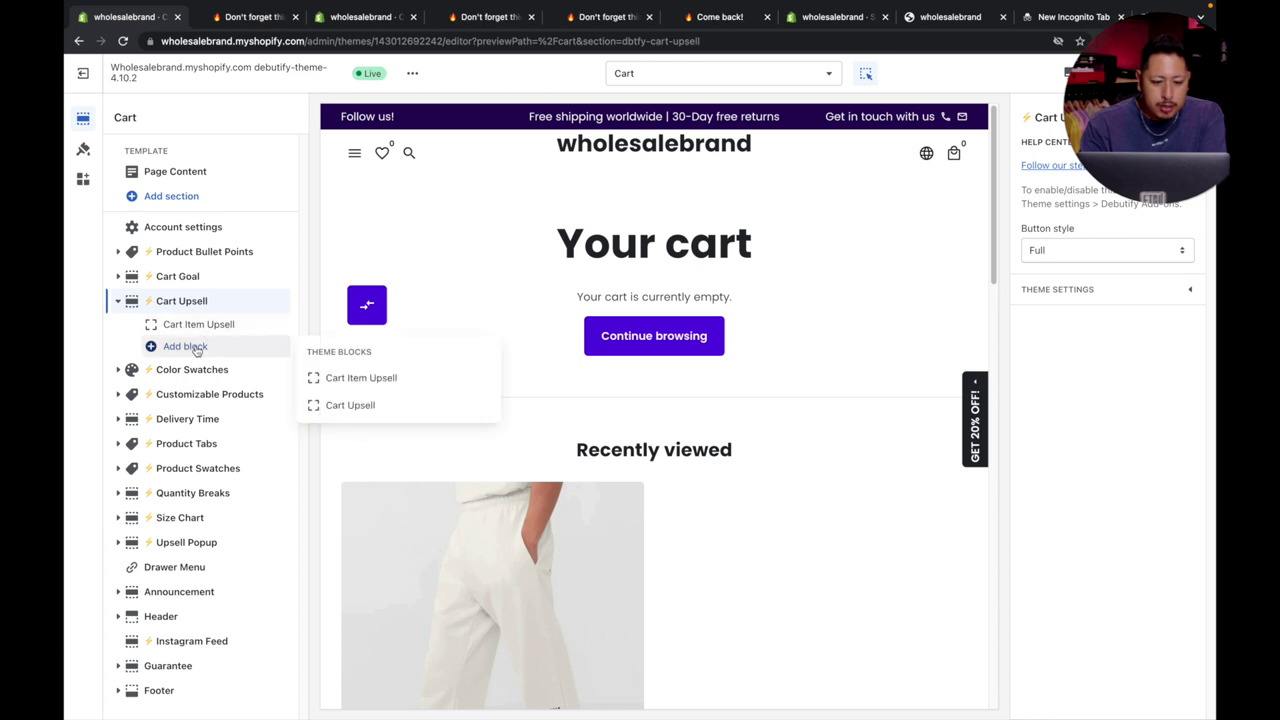
left_click(370, 404)
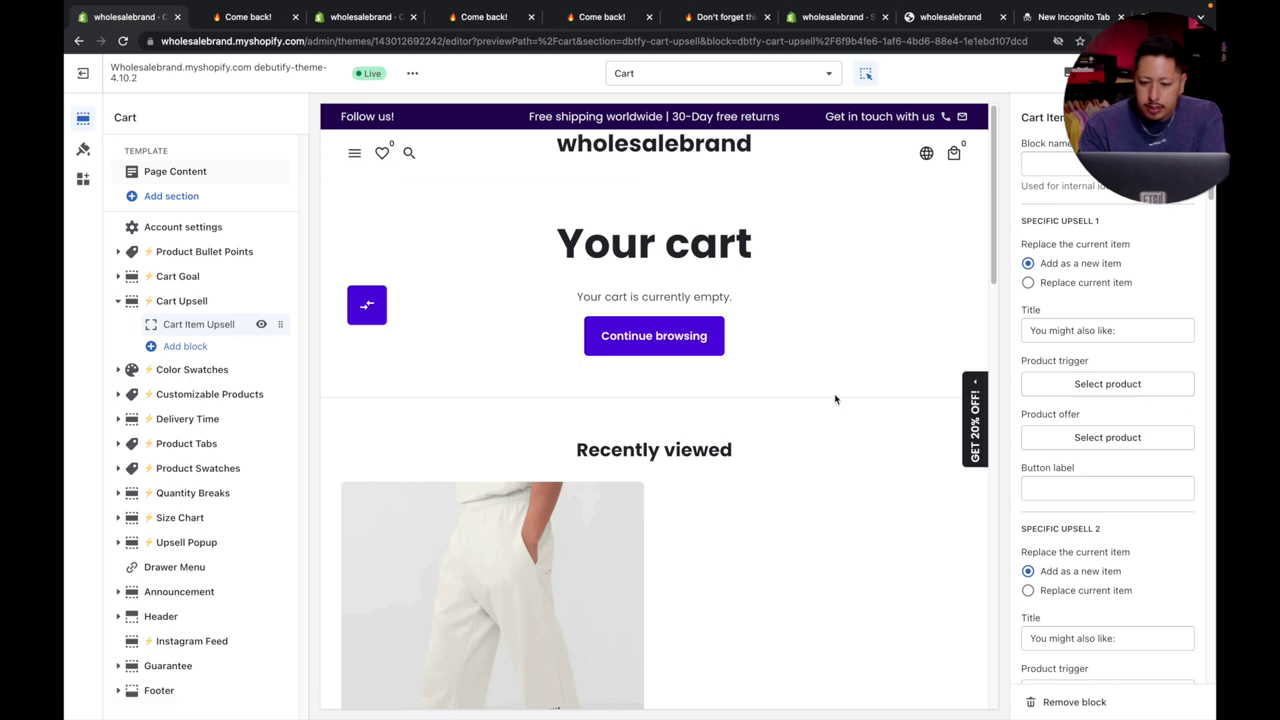
left_click(1080, 166)
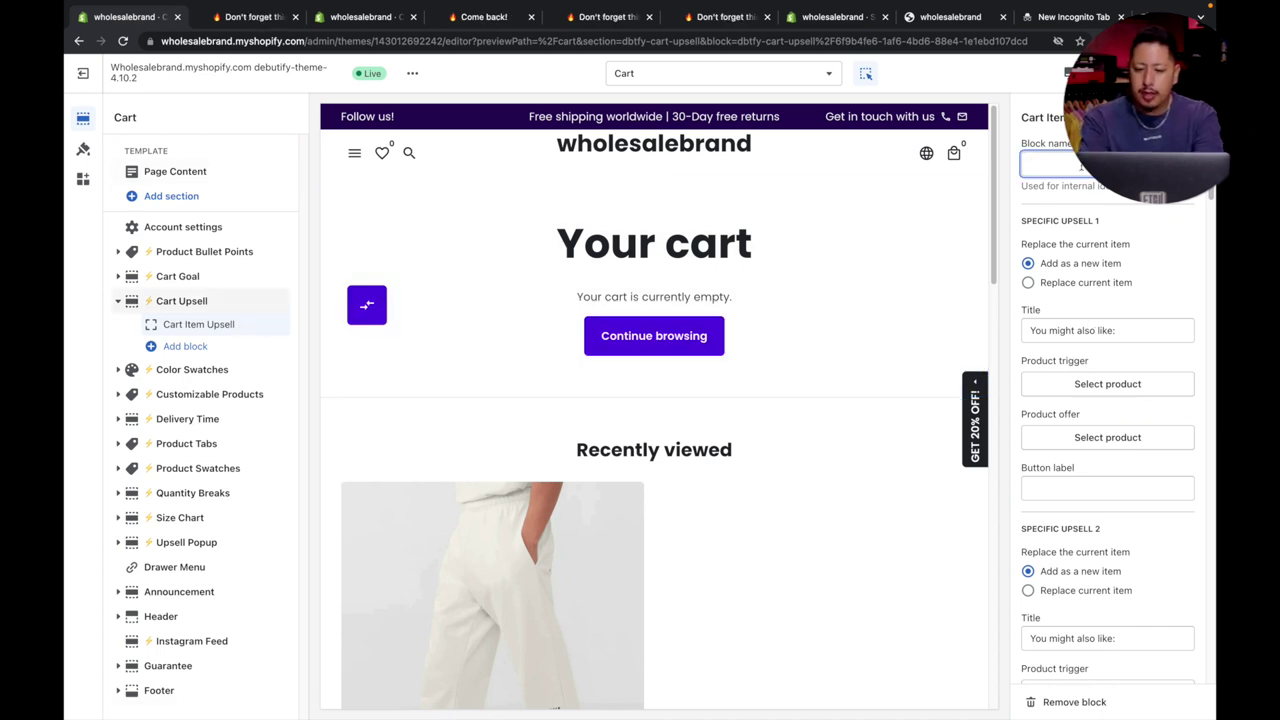
type("Jog")
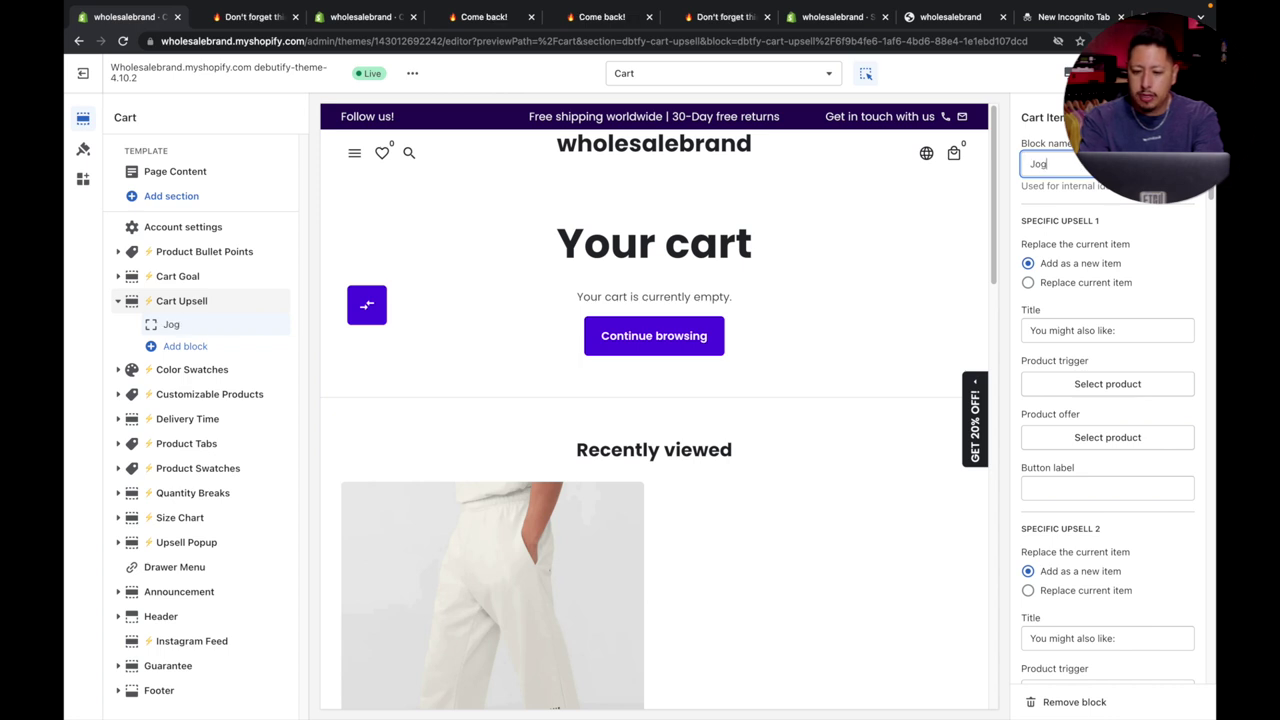
type("ger upsell")
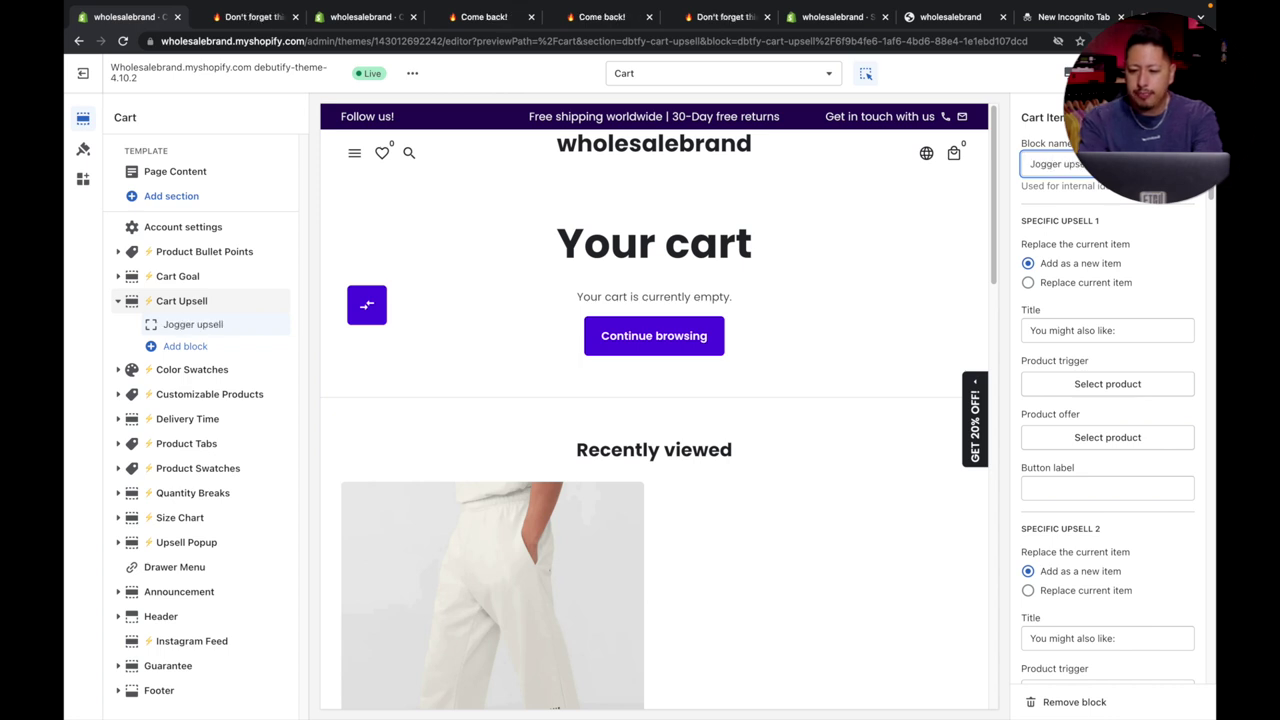
Step: For Specific Upsell 1, choose Hoodie as the product trigger and Wholesale Joggger as the product offer
scroll(1080, 193, "down", 2)
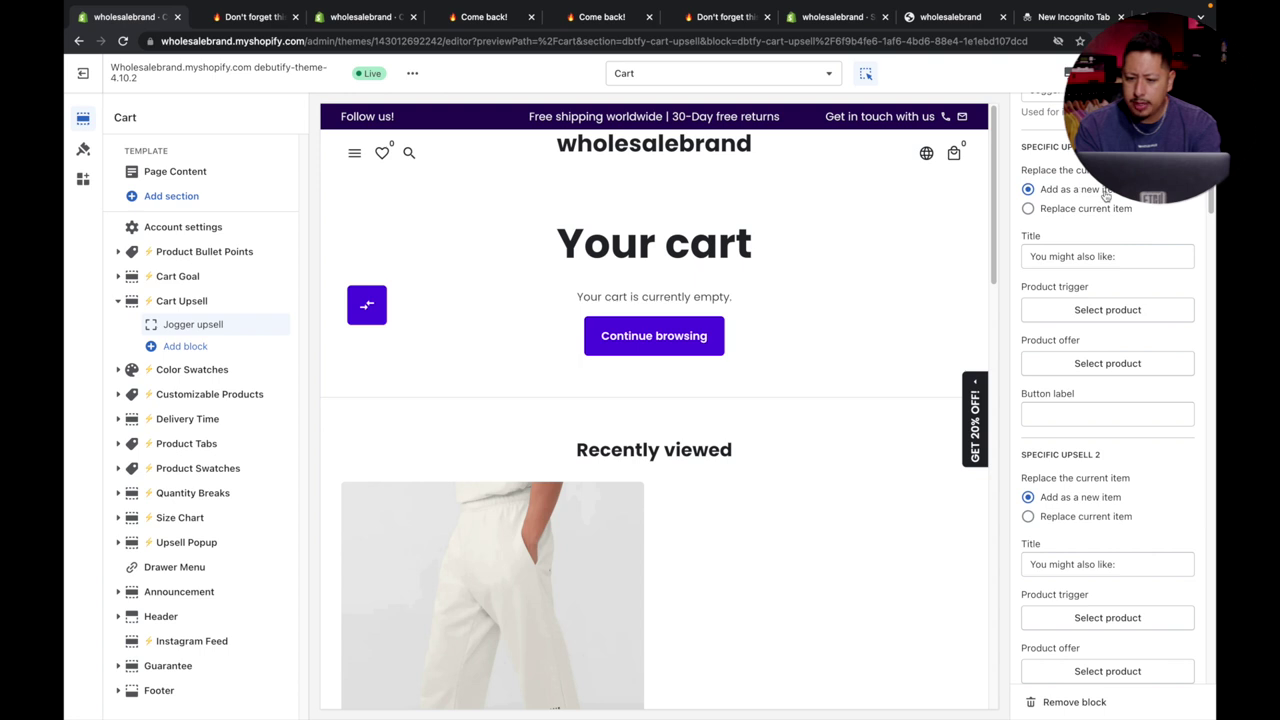
scroll(1130, 208, "down", 1)
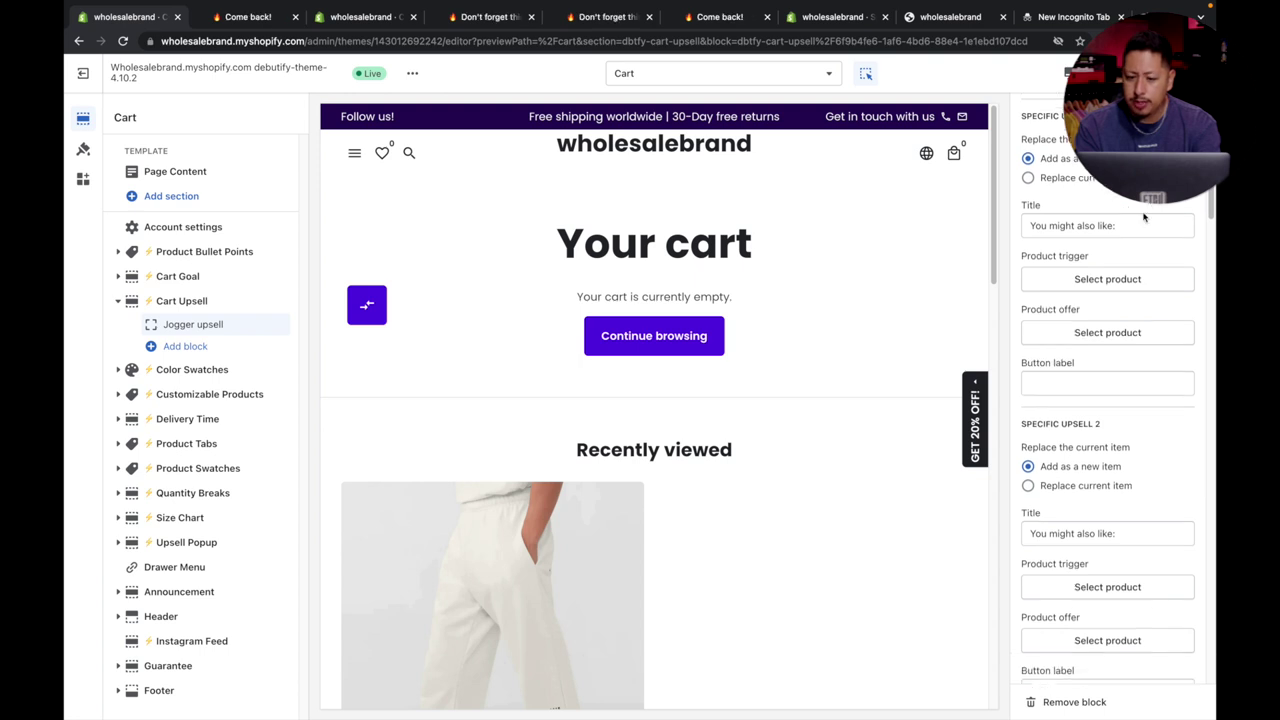
left_click(1107, 281)
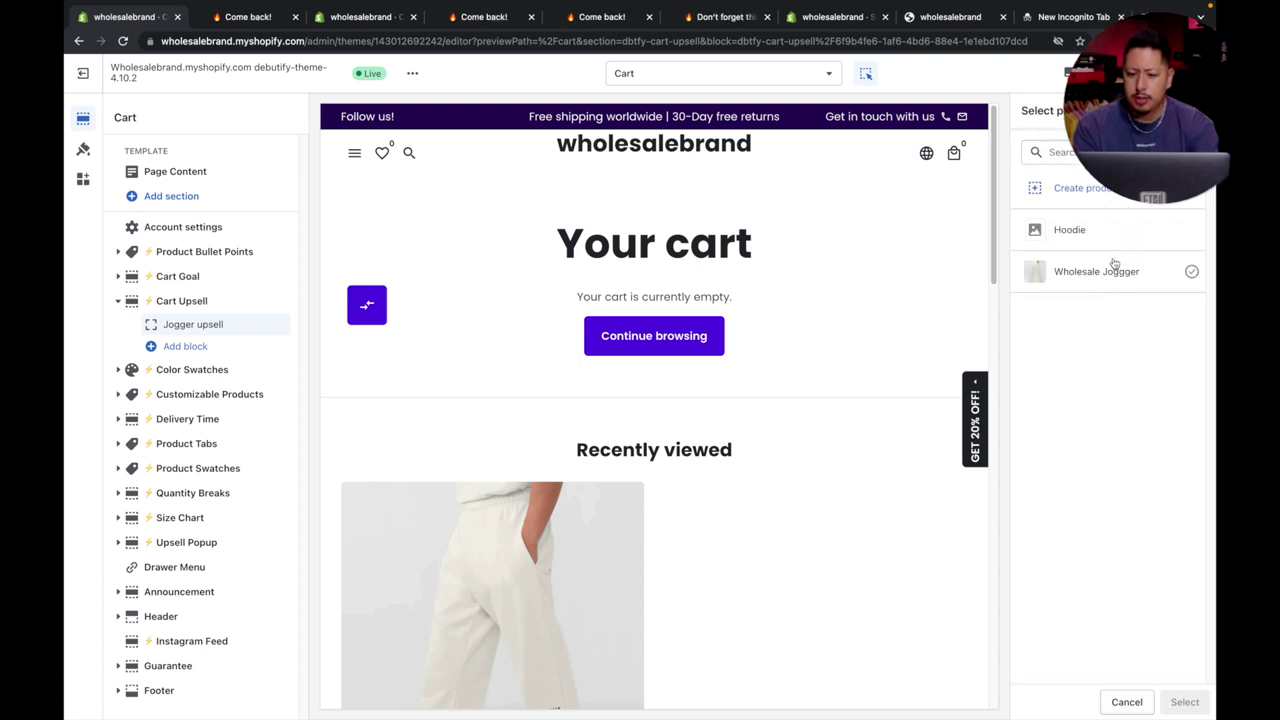
left_click(1095, 238)
key("Return")
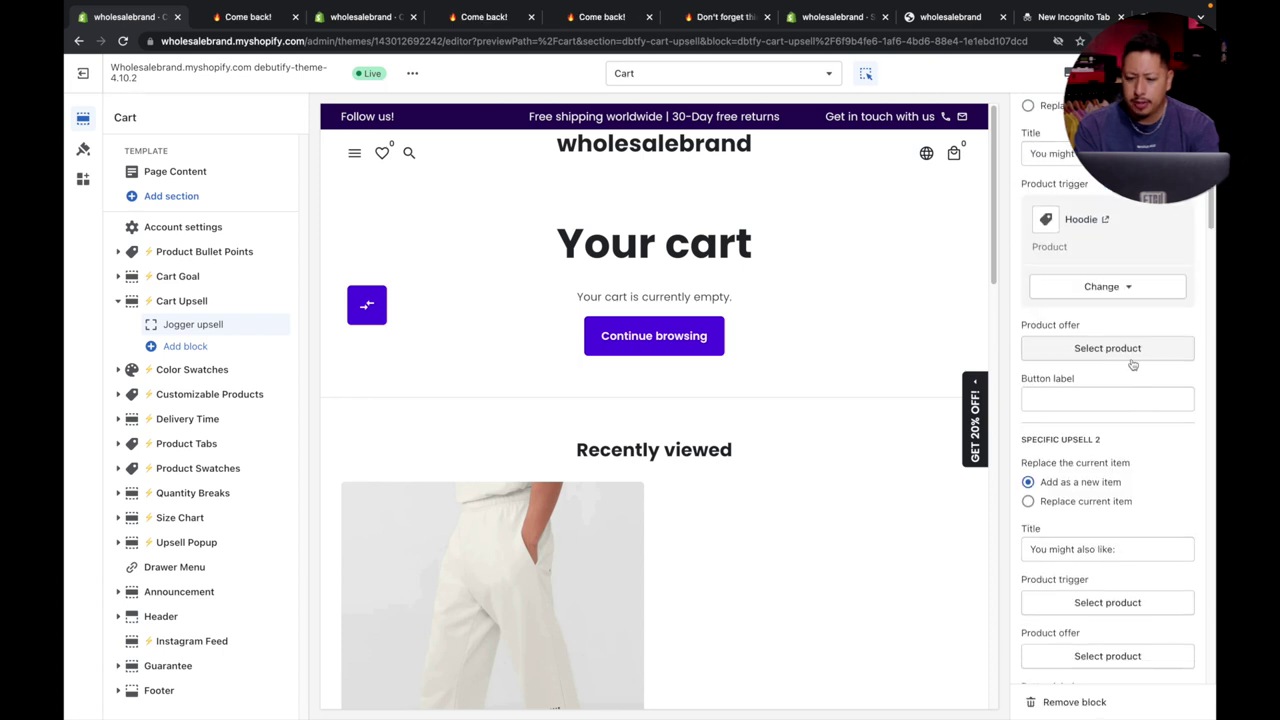
left_click(1107, 348)
left_click(1089, 275)
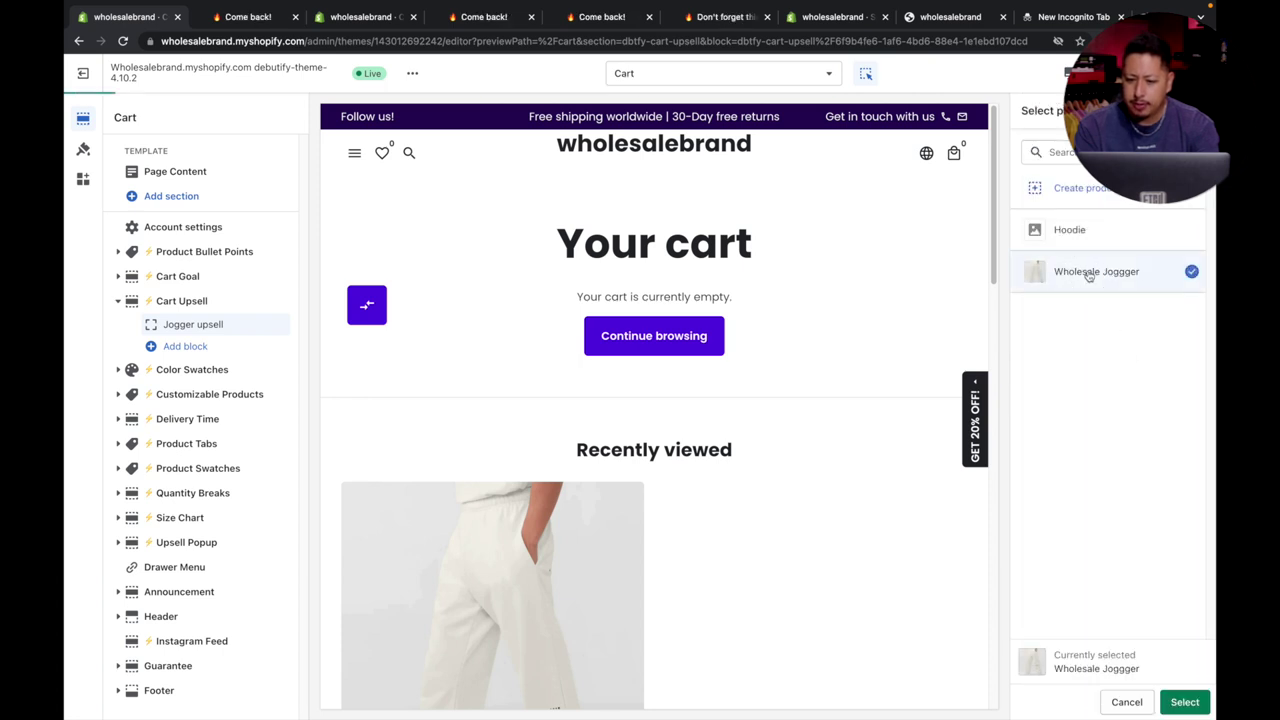
left_click(1184, 702)
Step: Set the button label of Specific Upsell 1 to "Add Now"
left_click(1089, 366)
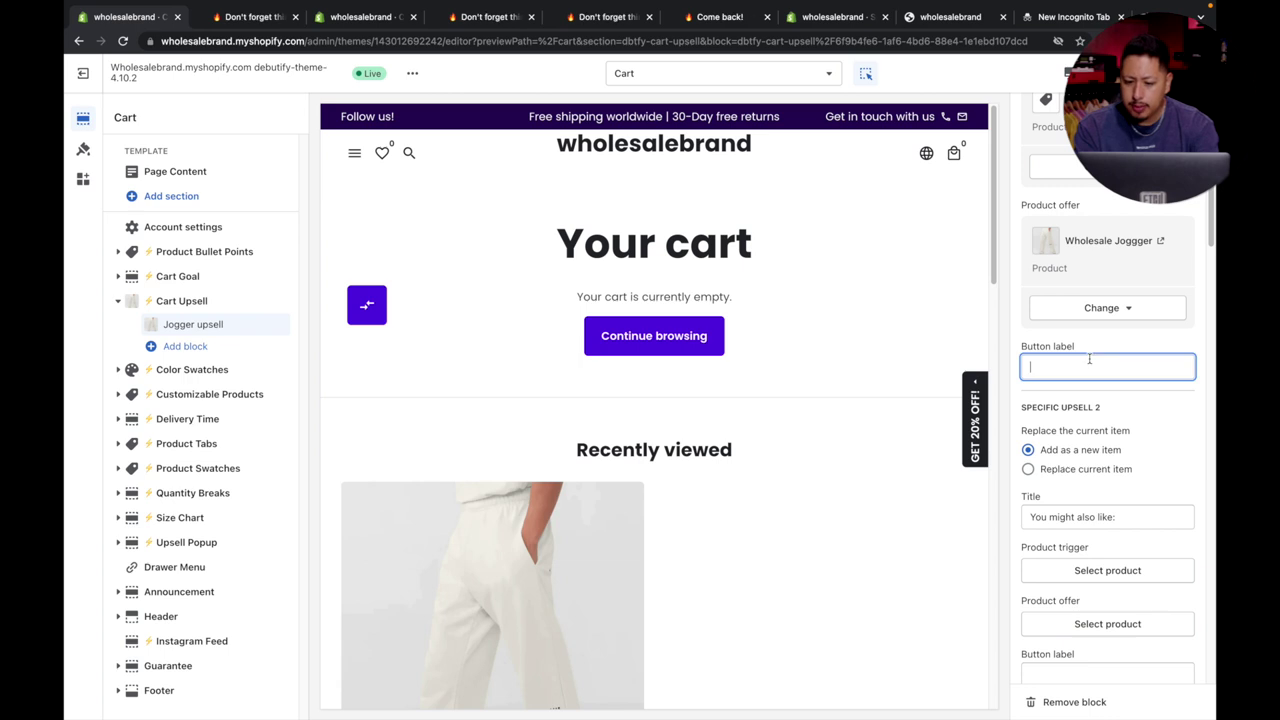
left_click(1073, 361)
type("A")
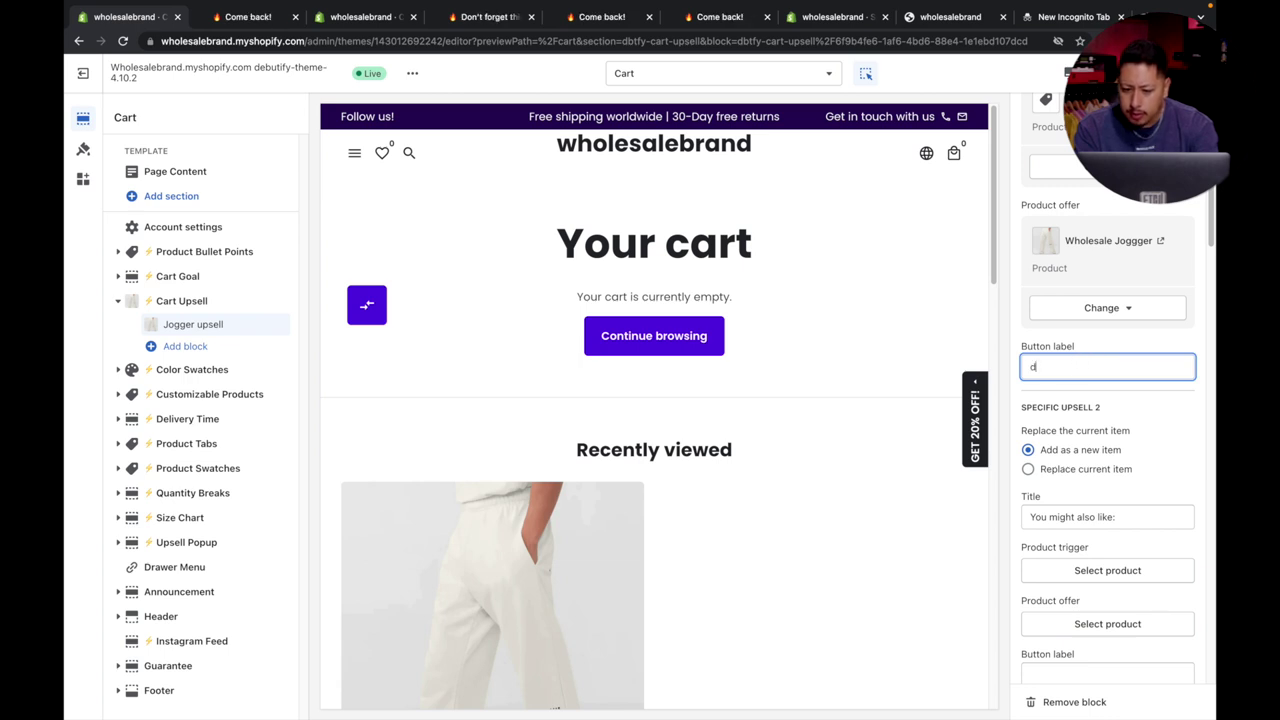
key("BackSpace")
type("A")
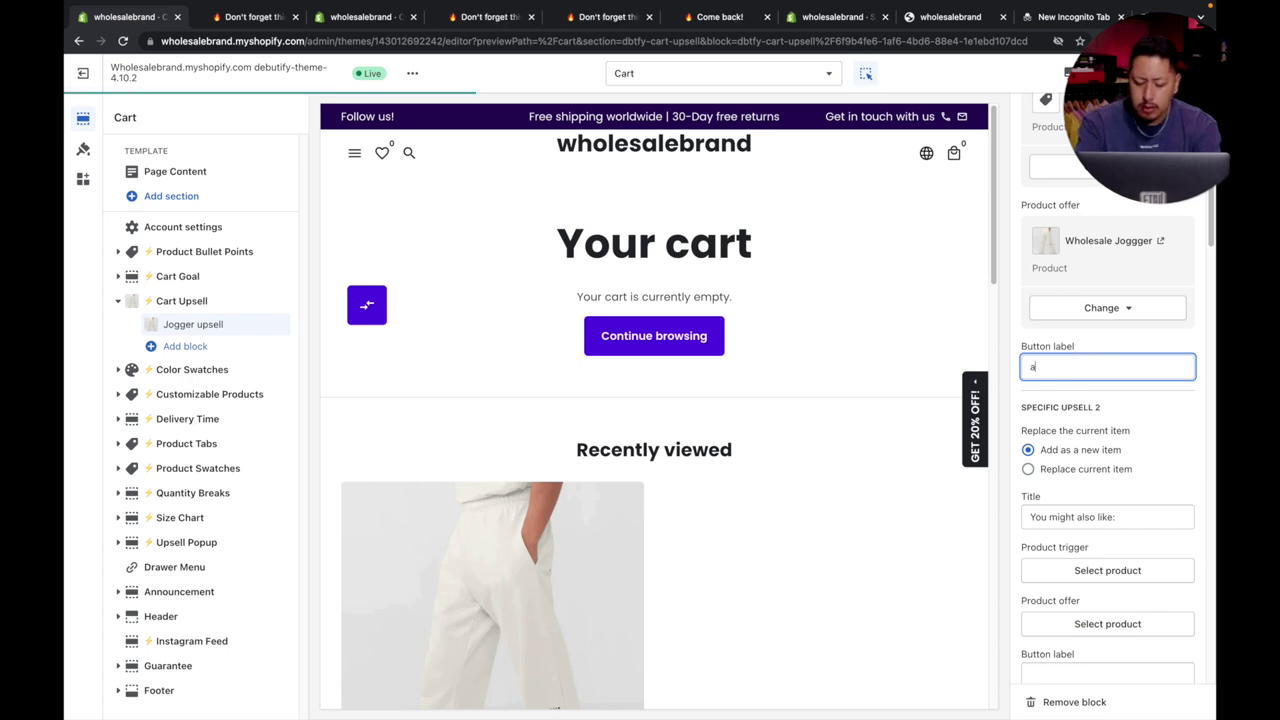
key("BackSpace")
type("Add Now")
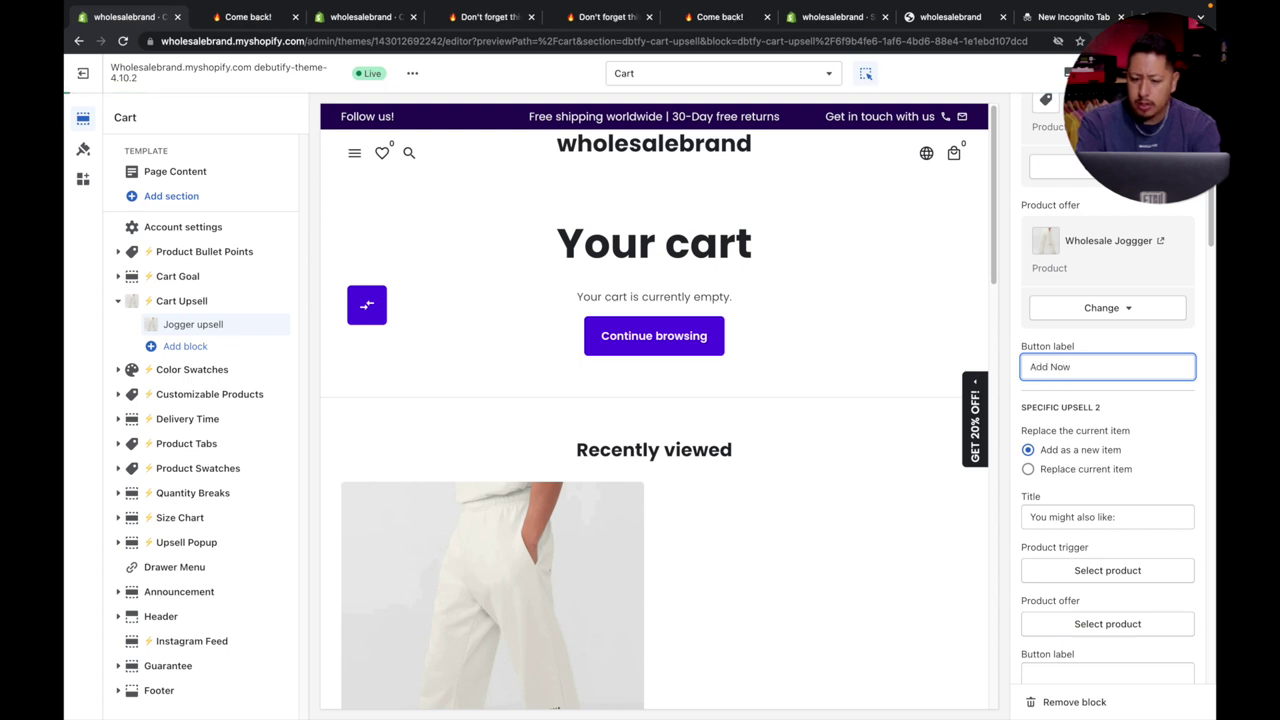
Step: For Specific Upsell 2, choose Wholesale Joggger as the product trigger and Hoodie as the product offer, and save the changes
scroll(1118, 400, "down", 5)
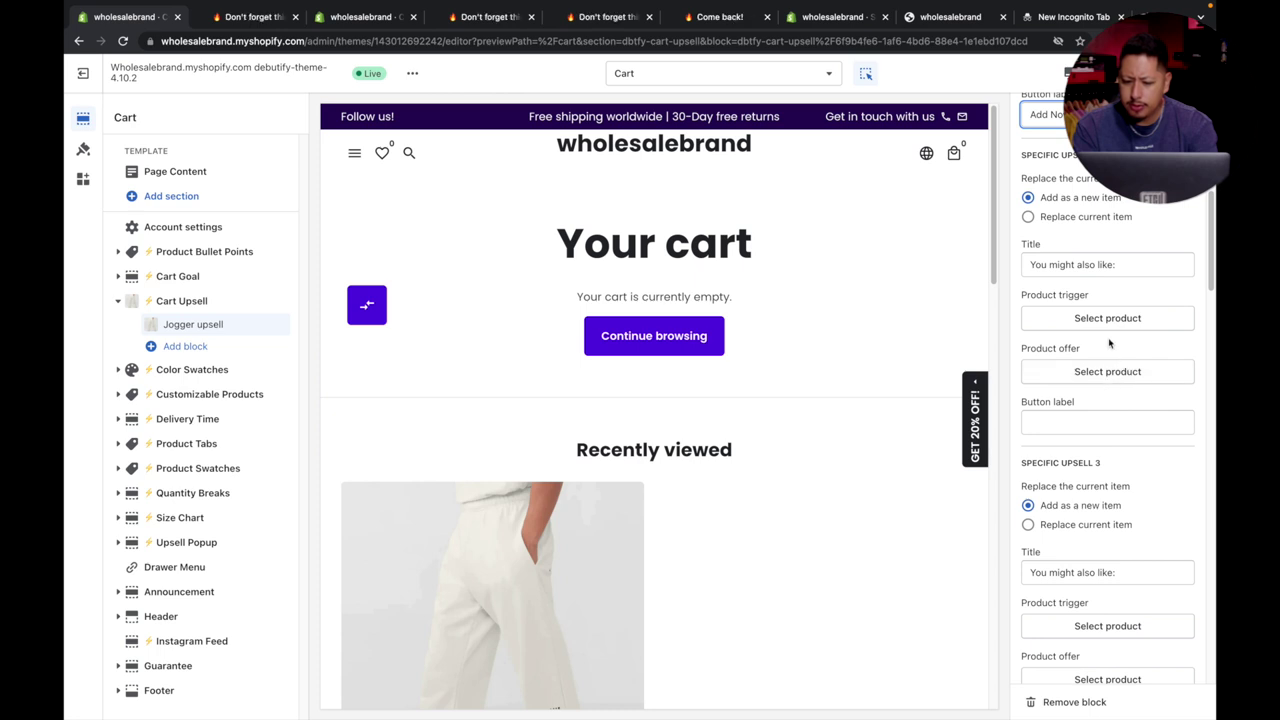
left_click(1124, 330)
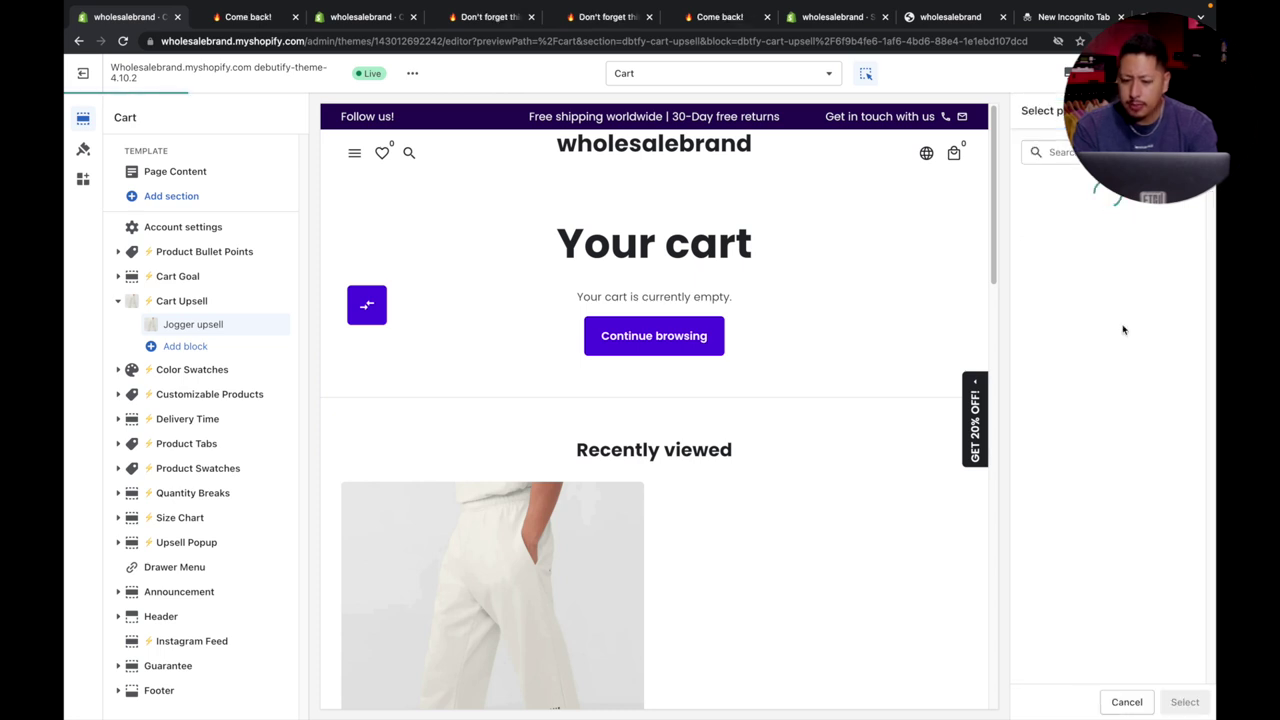
left_click(1082, 278)
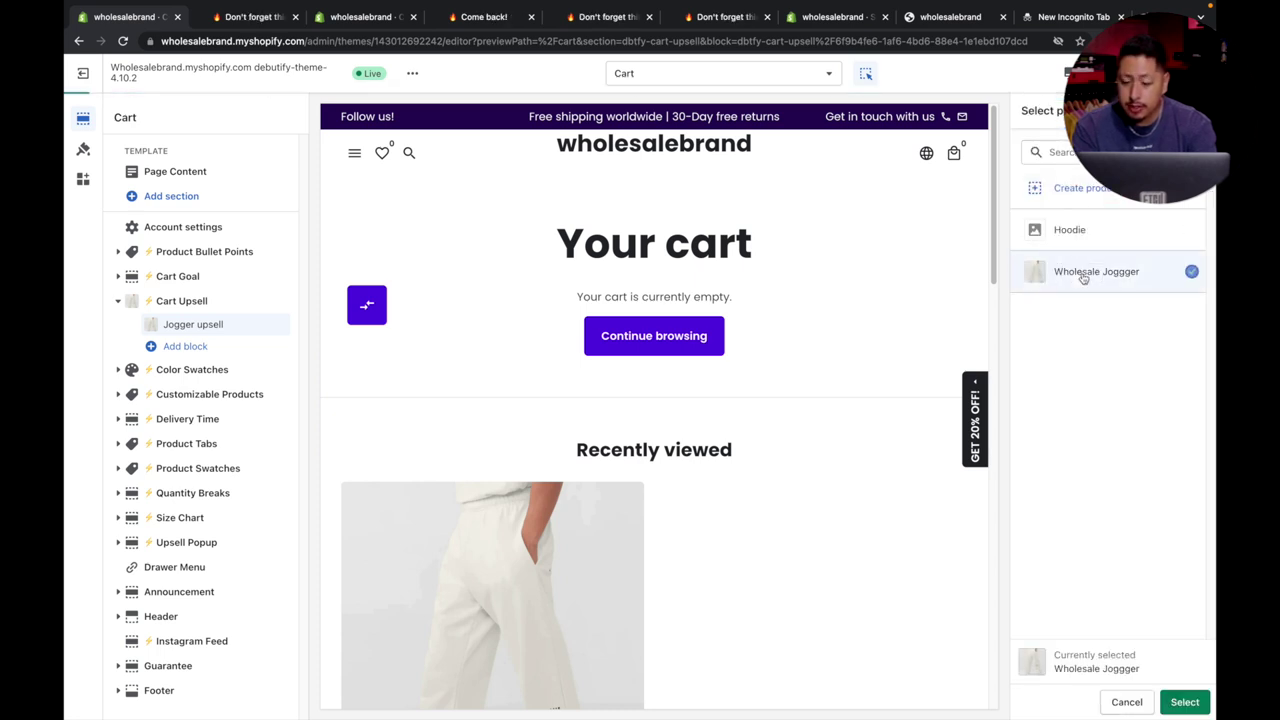
left_click(1182, 700)
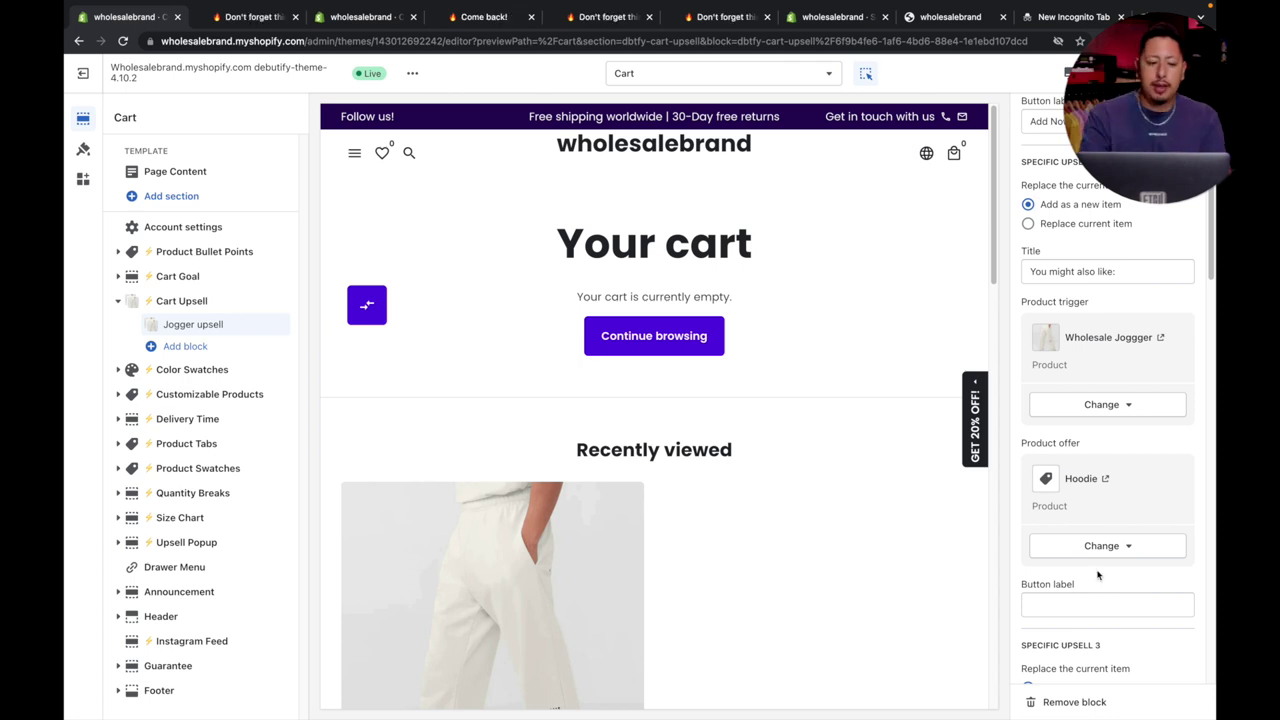
scroll(1131, 393, "down", 10)
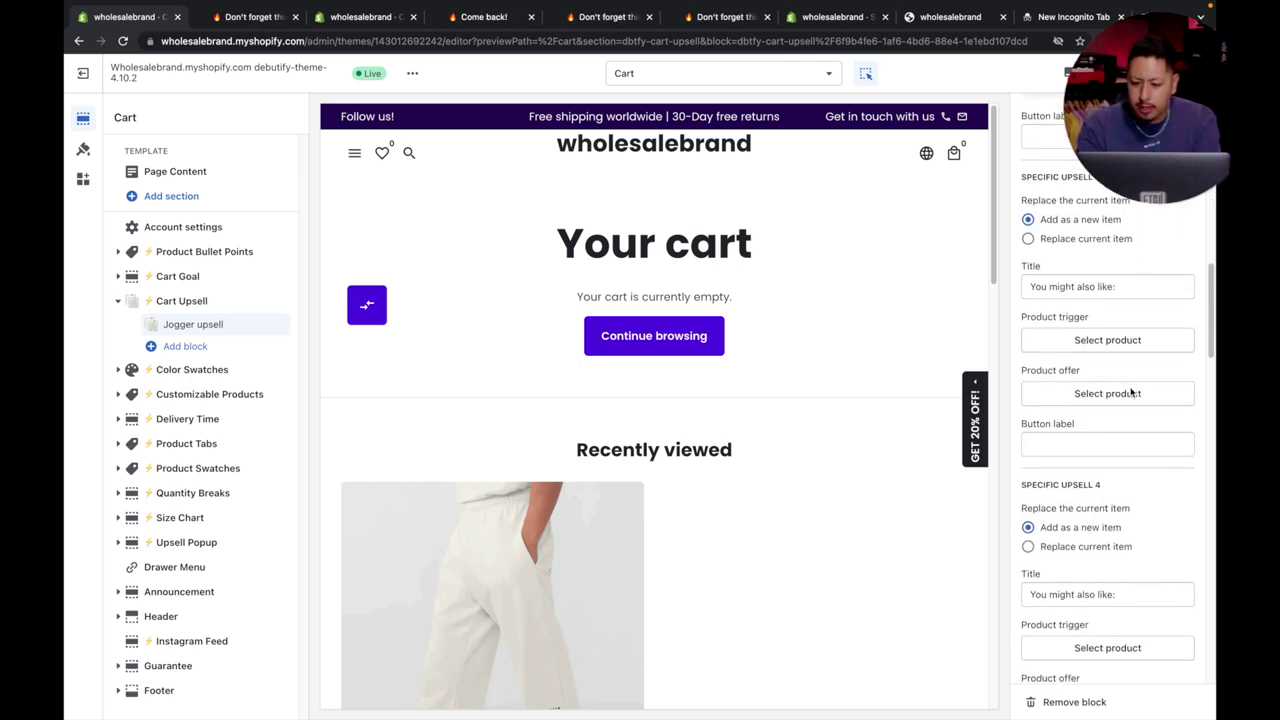
scroll(1131, 393, "up", 15)
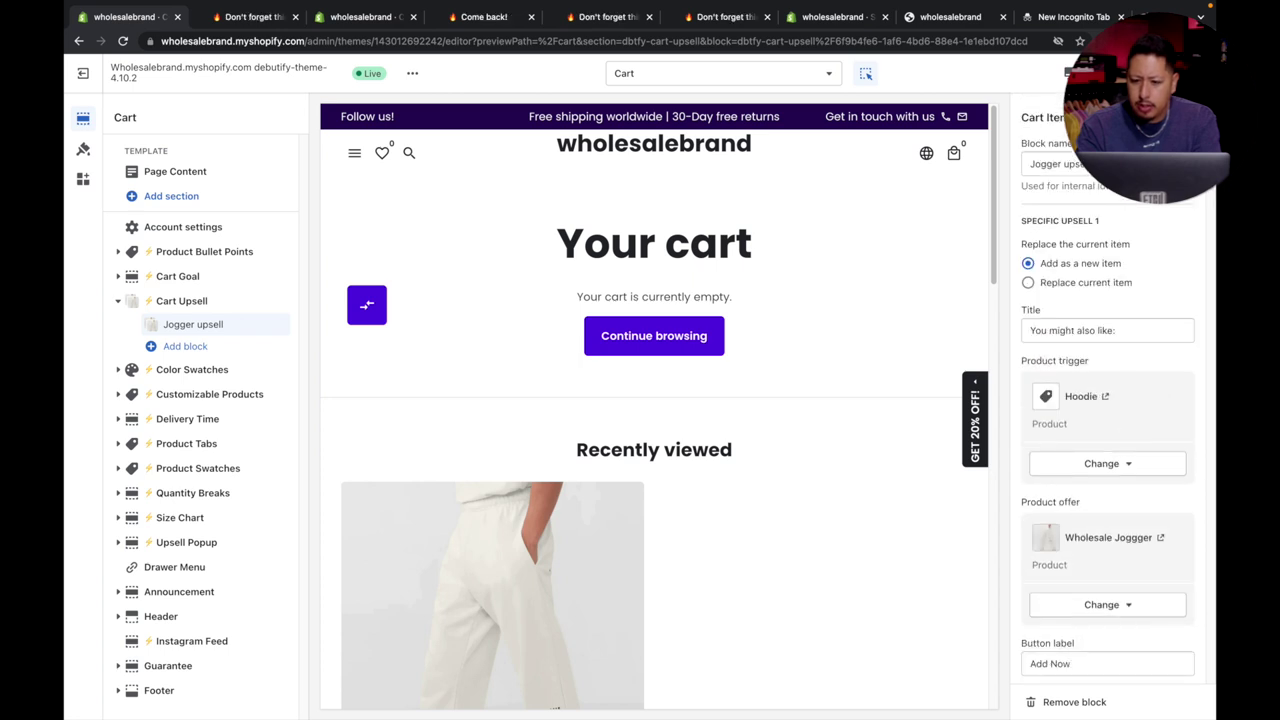
Step: Add a Cart Upsell block to the Cart Upsell section and open the product offer selection for General Upsell 1
left_click(195, 347)
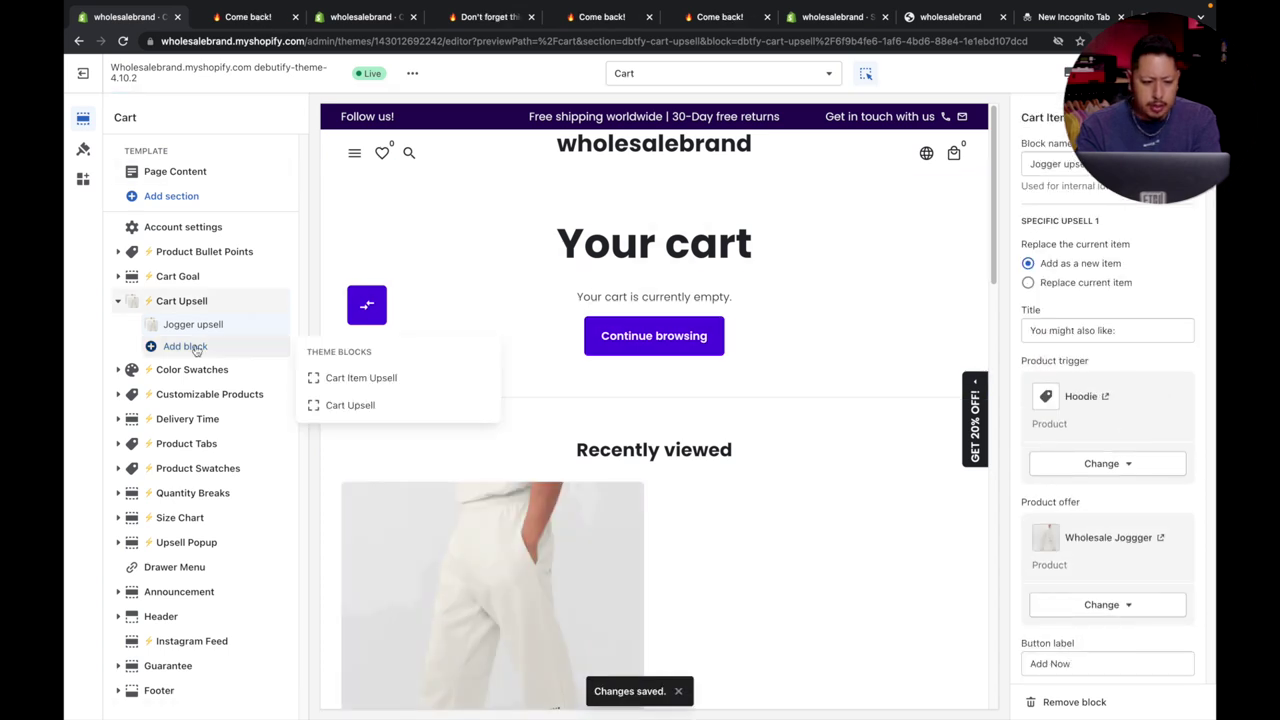
left_click(348, 405)
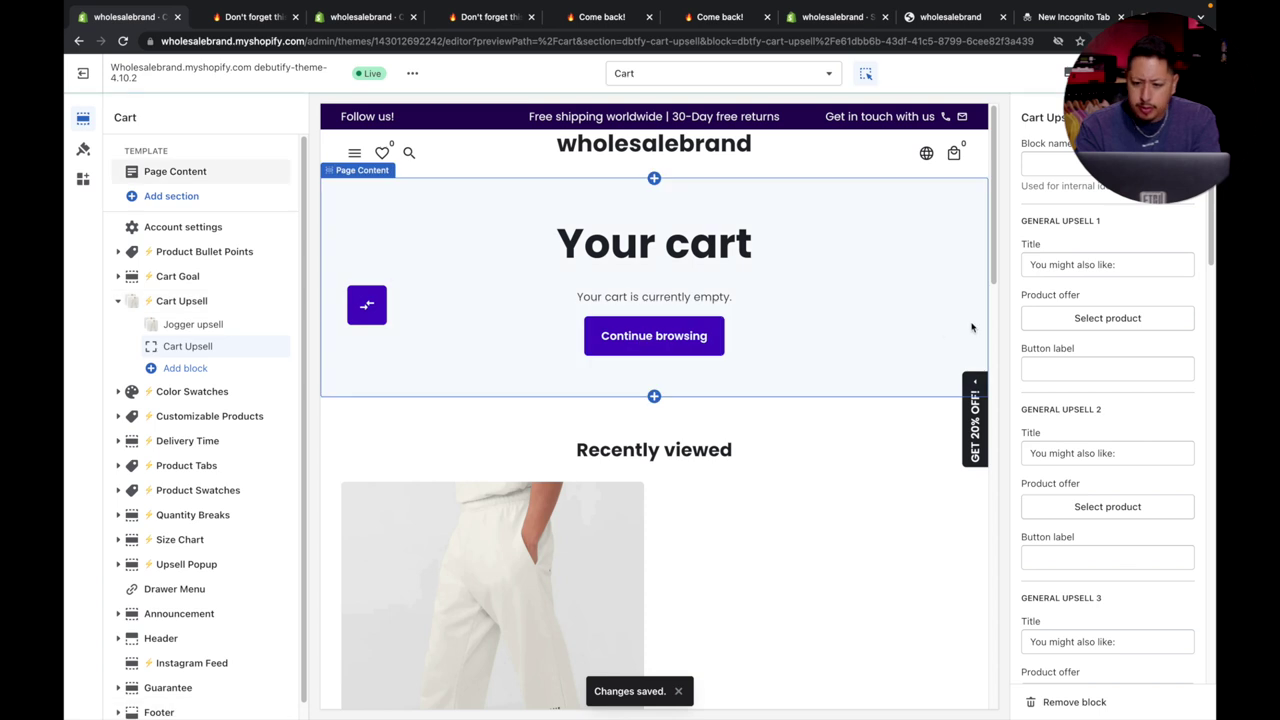
left_click(1107, 318)
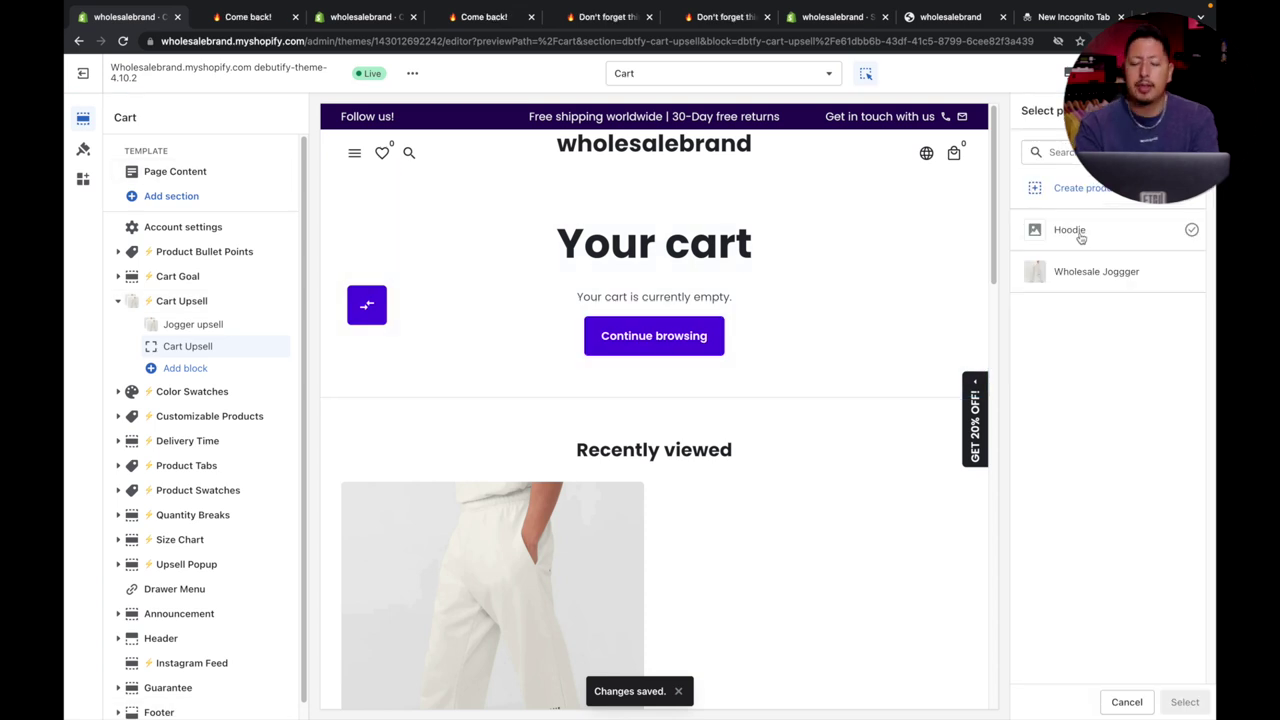
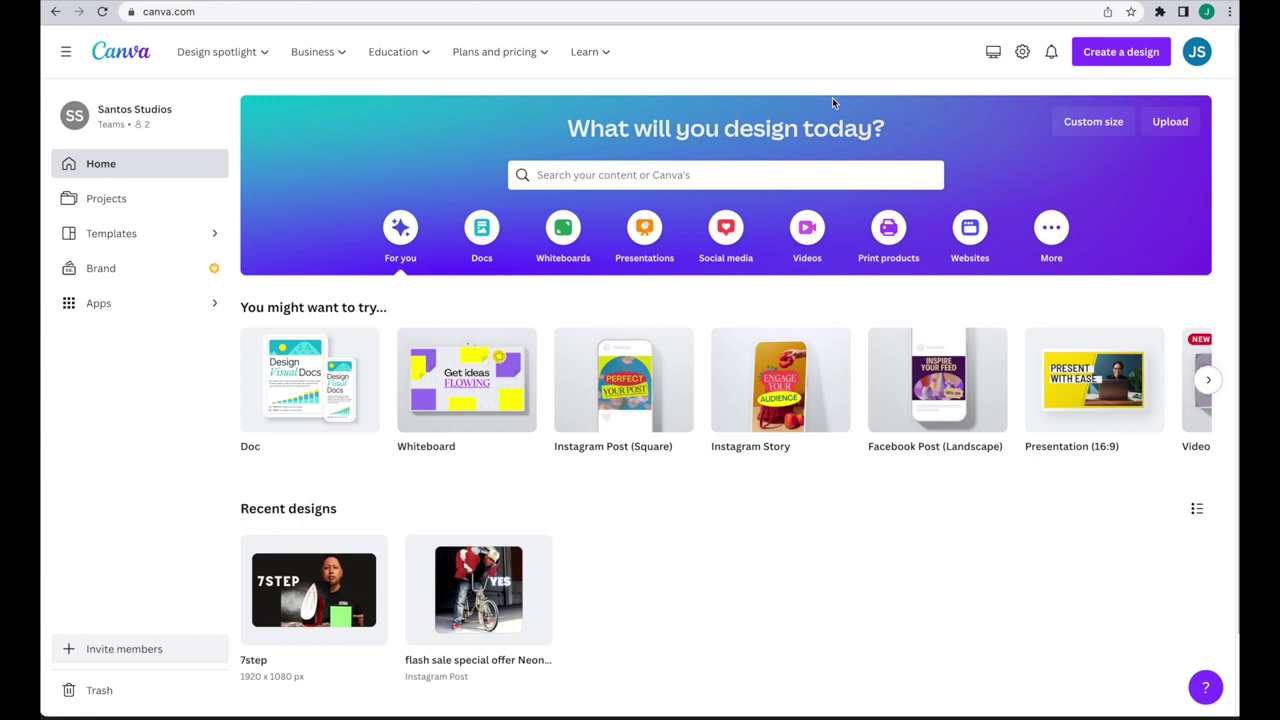
Step: Switch to Canva and create a new custom-size design of 2048 × 2048 px
left_click(1093, 124)
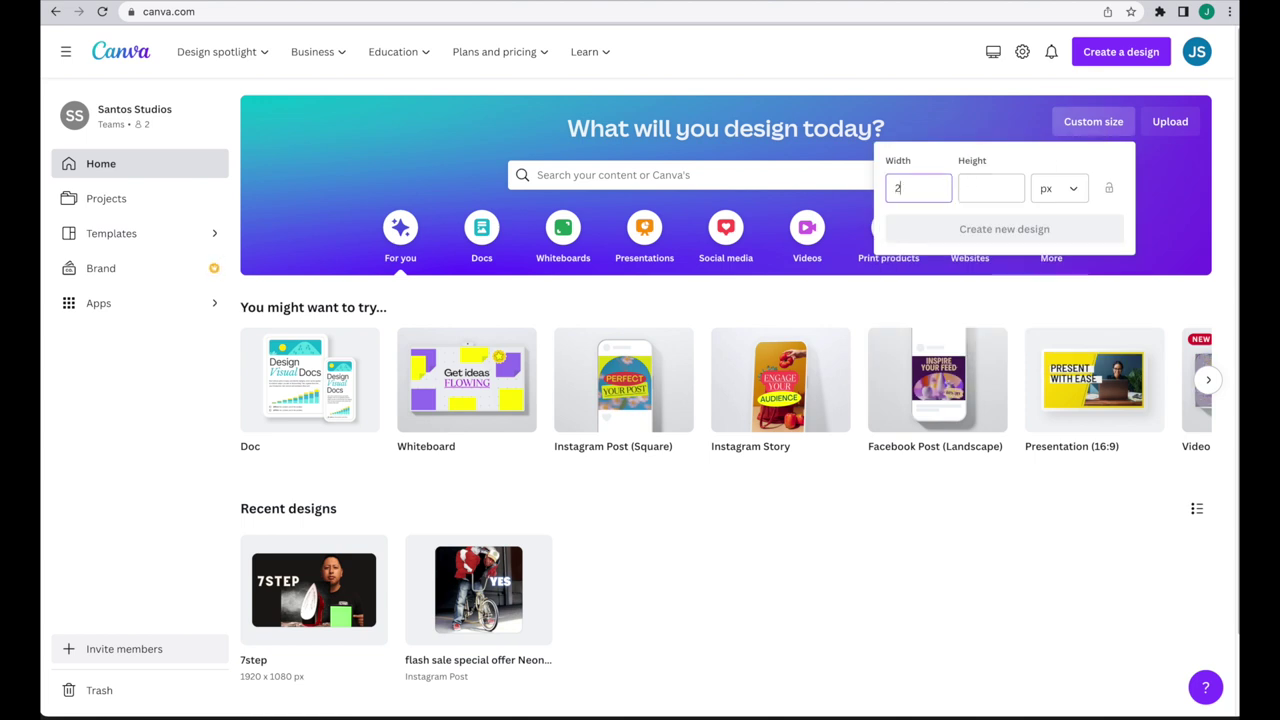
type("2048")
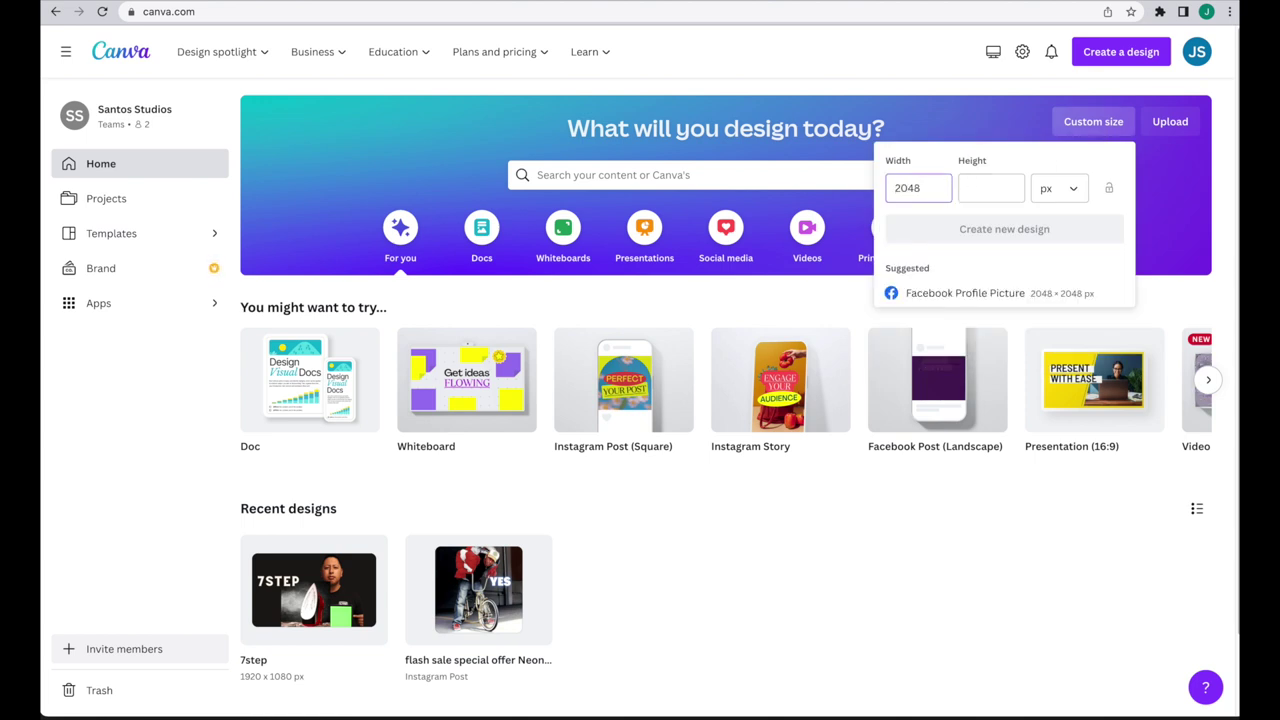
left_click(975, 190)
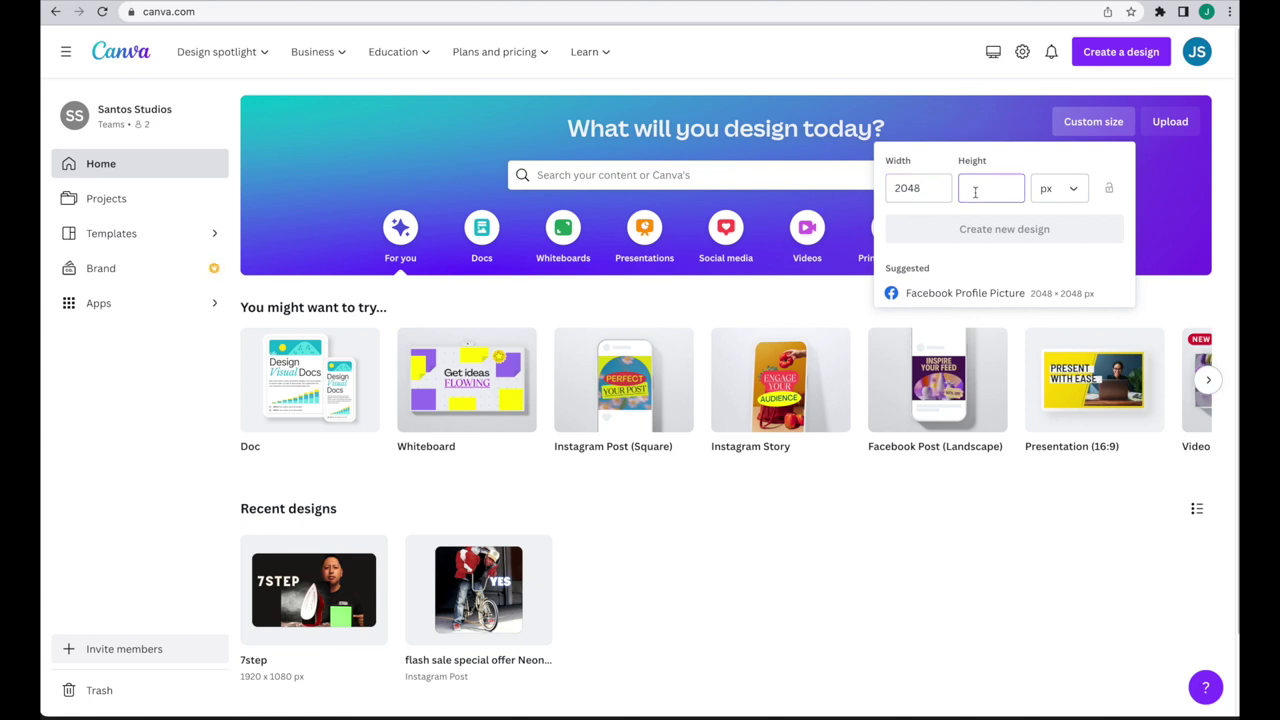
type("2048")
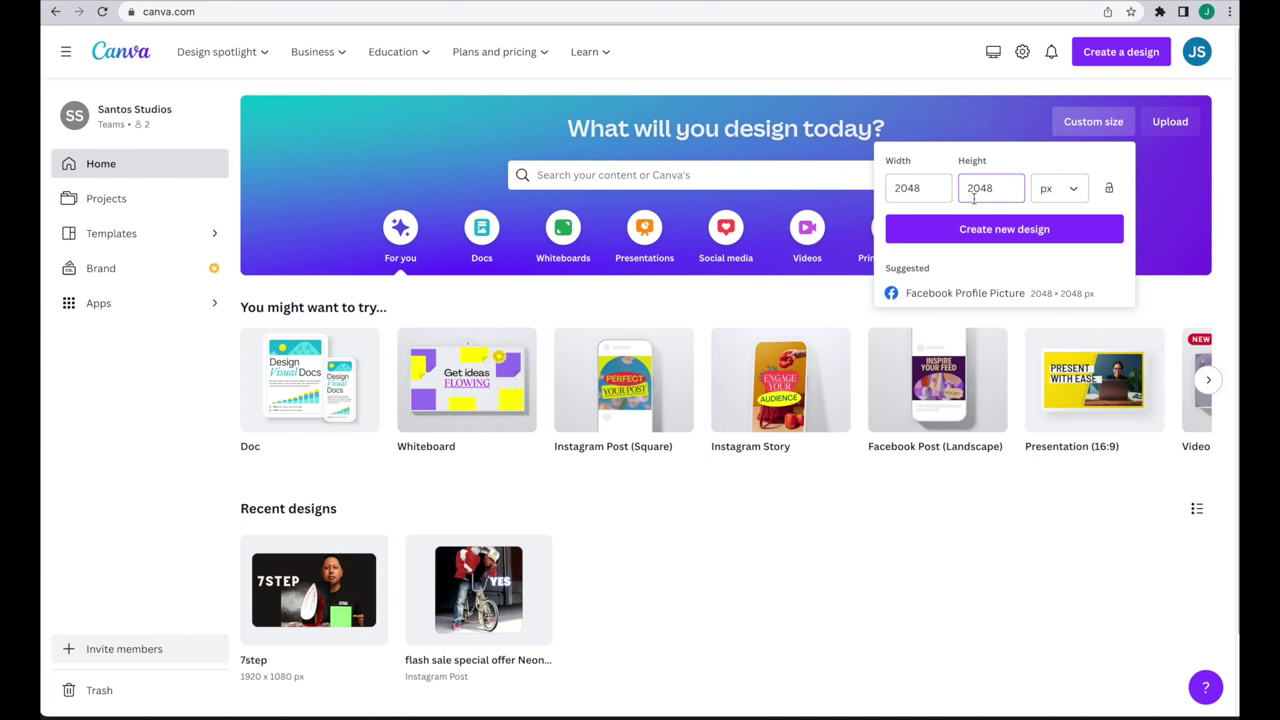
left_click(1012, 229)
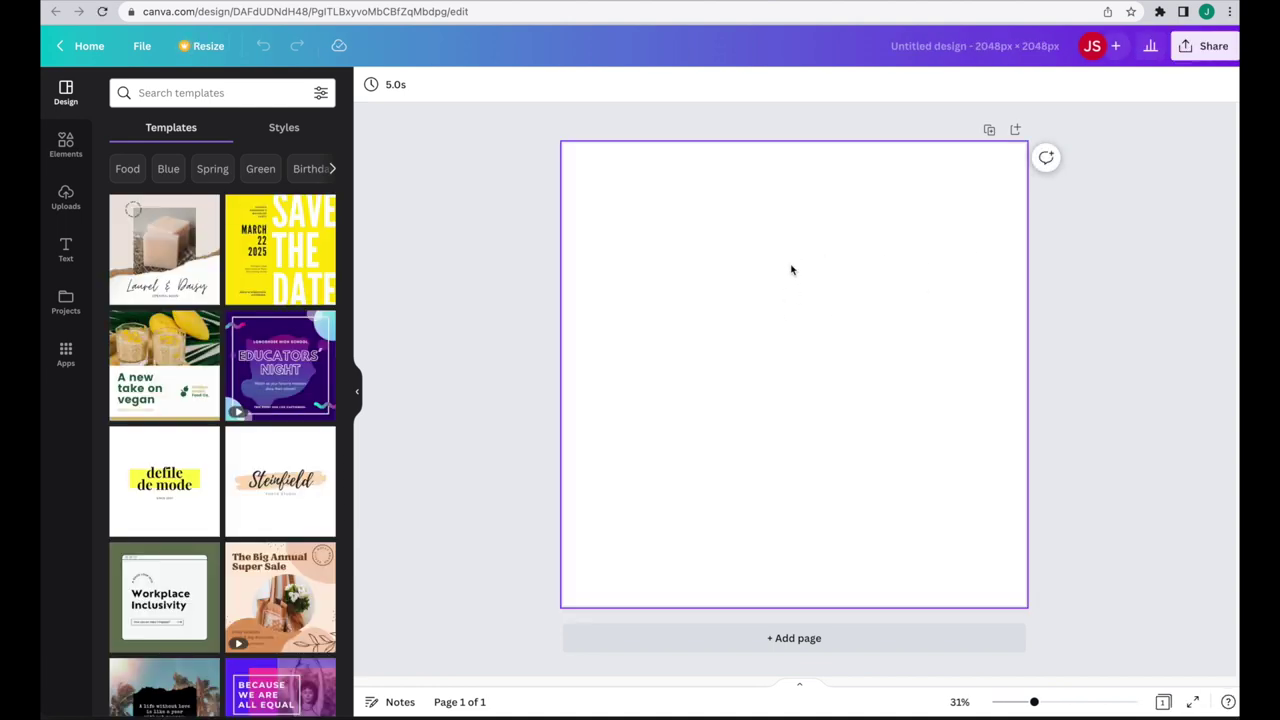
Step: Upload the image IMG_0075.JPG from the Desktop folder to the design's uploads
left_click(65, 196)
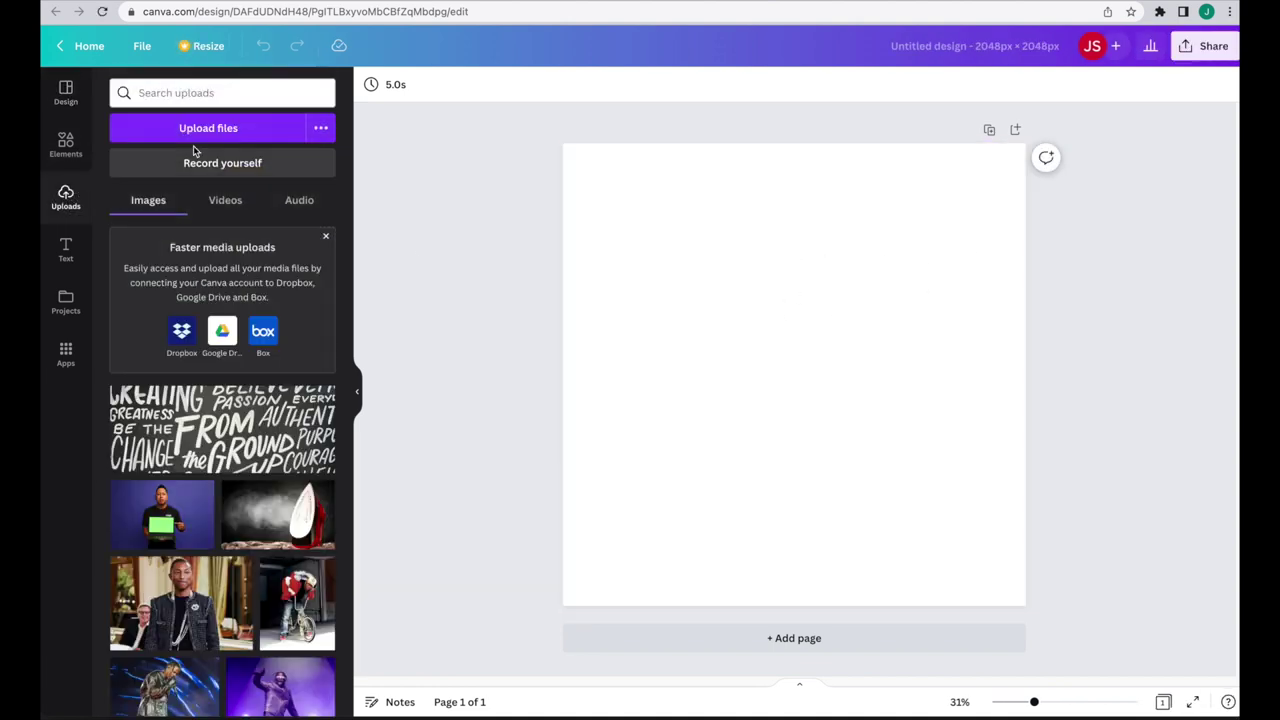
left_click(199, 132)
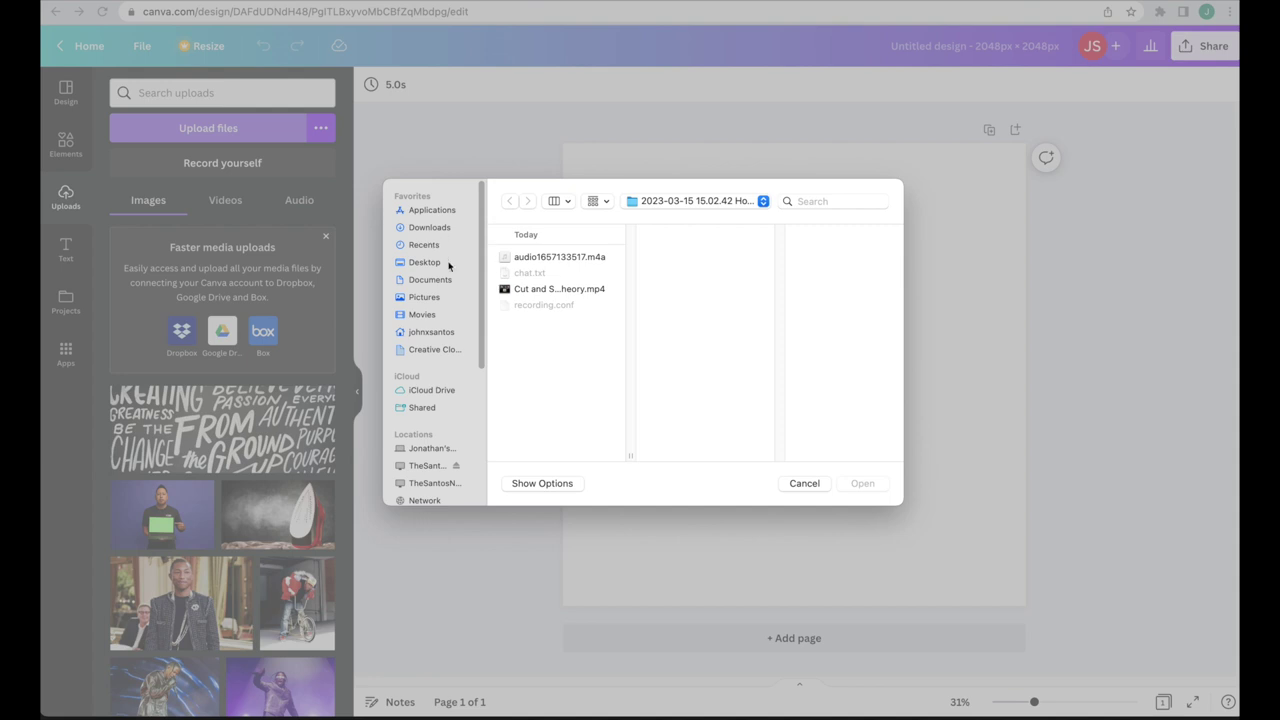
left_click(427, 262)
left_click(546, 263)
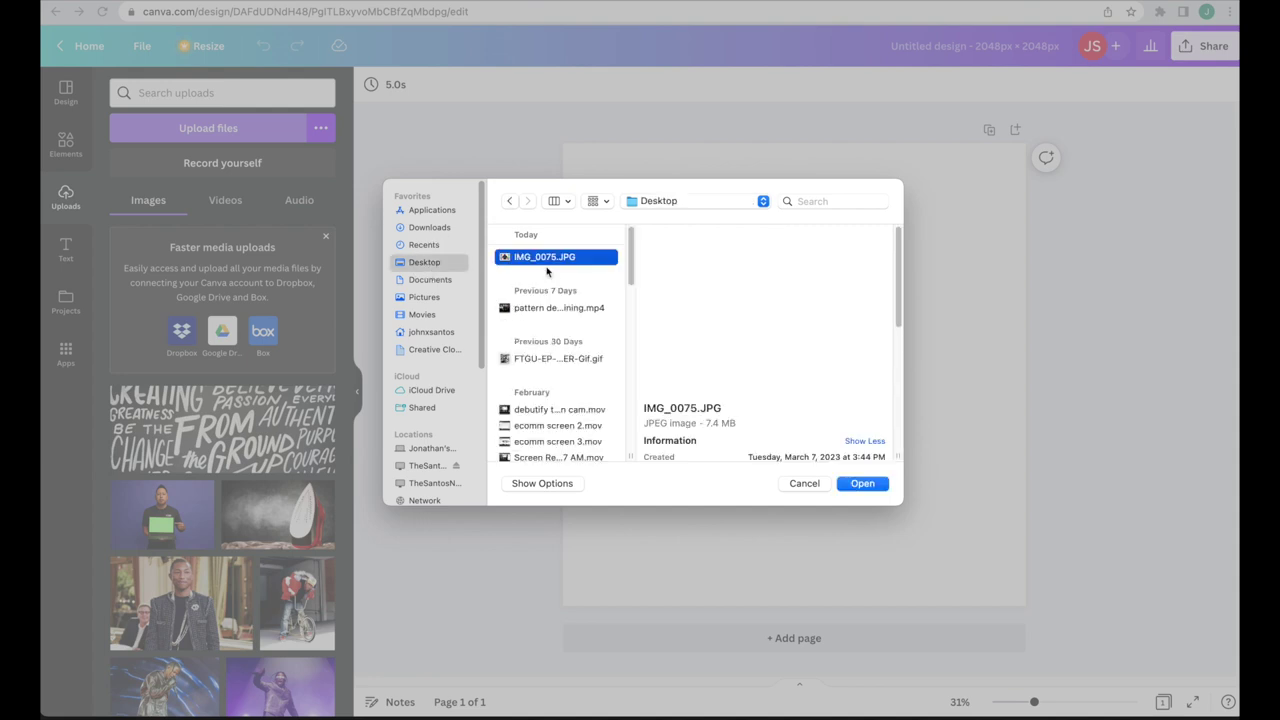
left_click(862, 484)
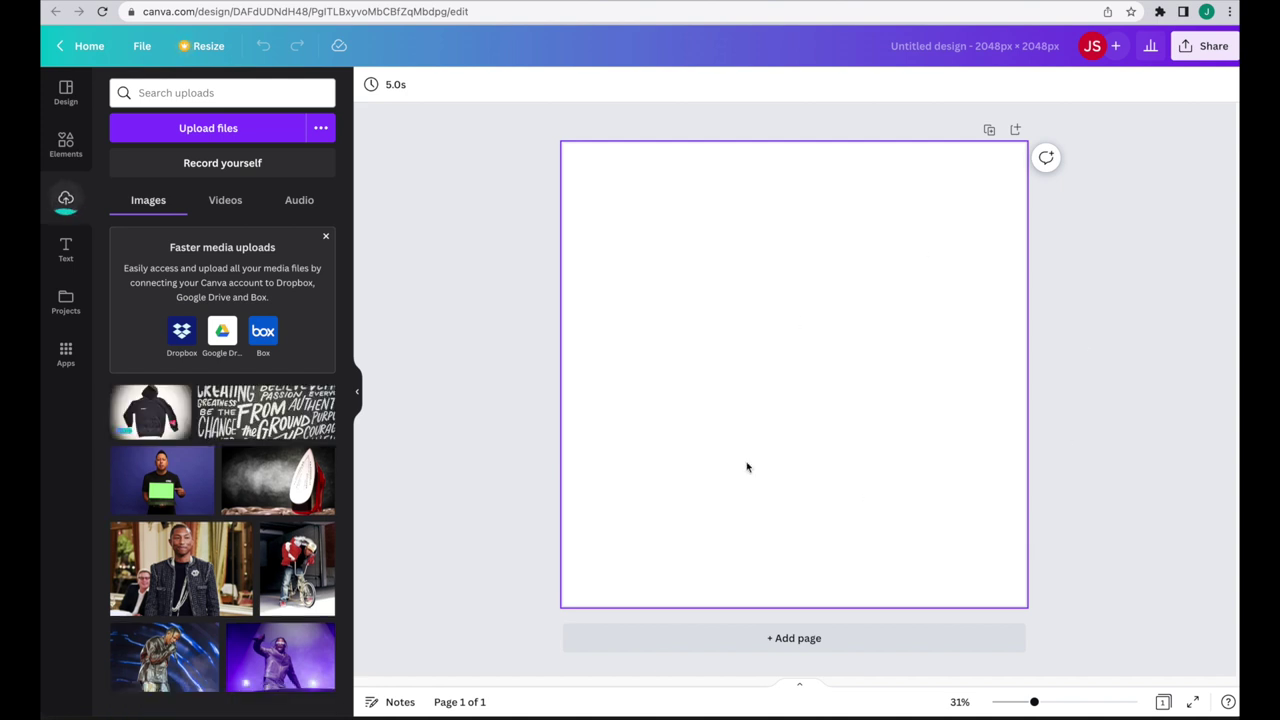
Step: Dismiss the faster media uploads notice, place the uploaded hoodie photo on the page and enlarge it to nearly the page width
left_click(322, 239)
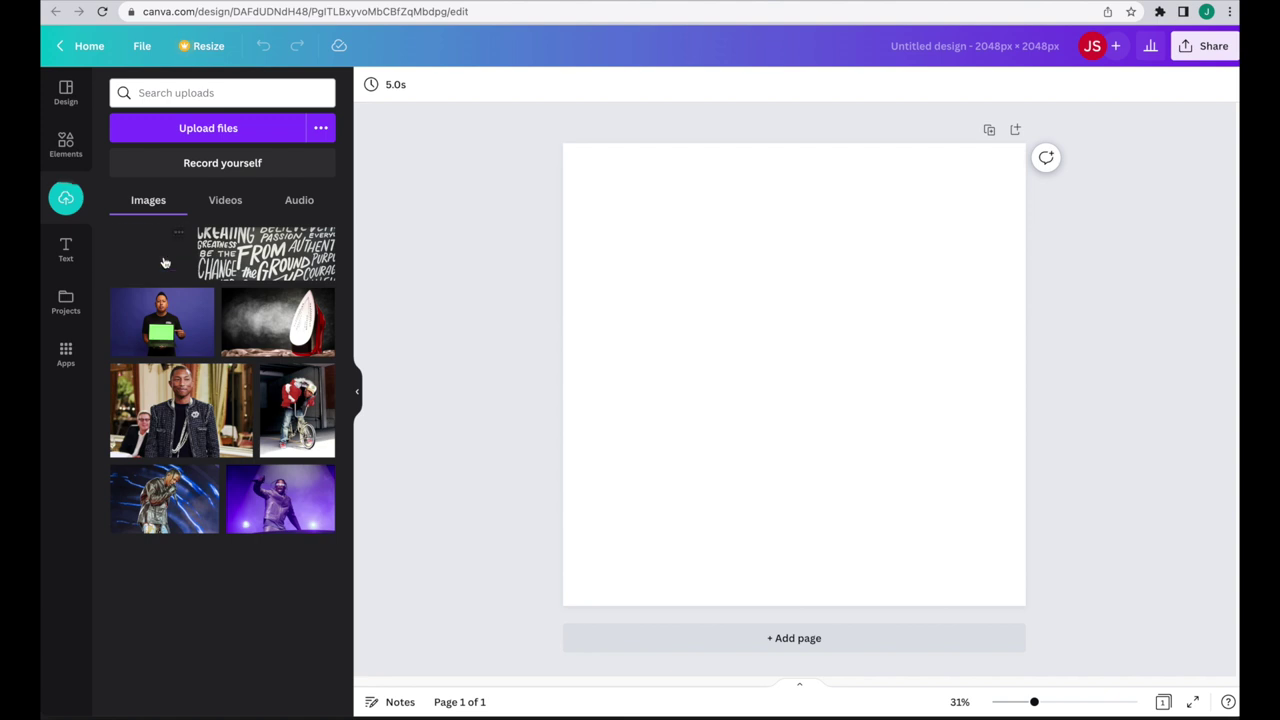
left_click(165, 262)
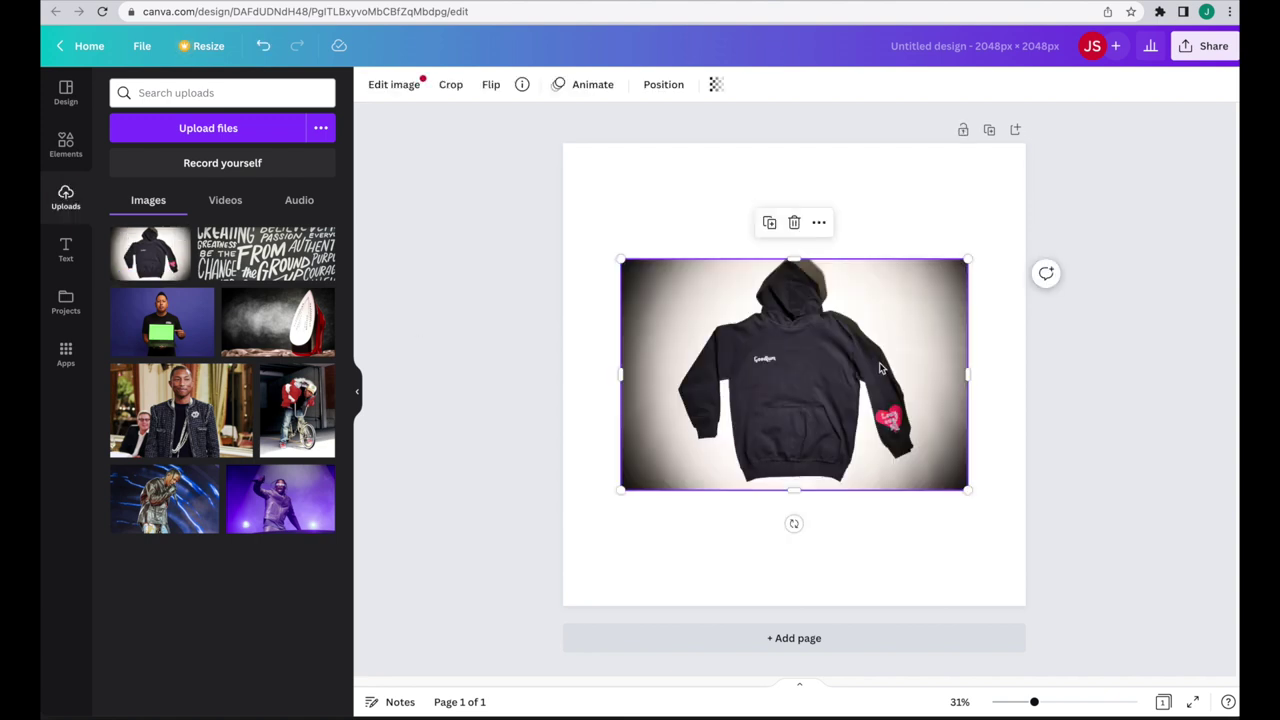
left_click_drag(967, 490, 1013, 544)
Step: Remove the background of the hoodie photo and nudge the image slightly upward on the page
left_click(394, 84)
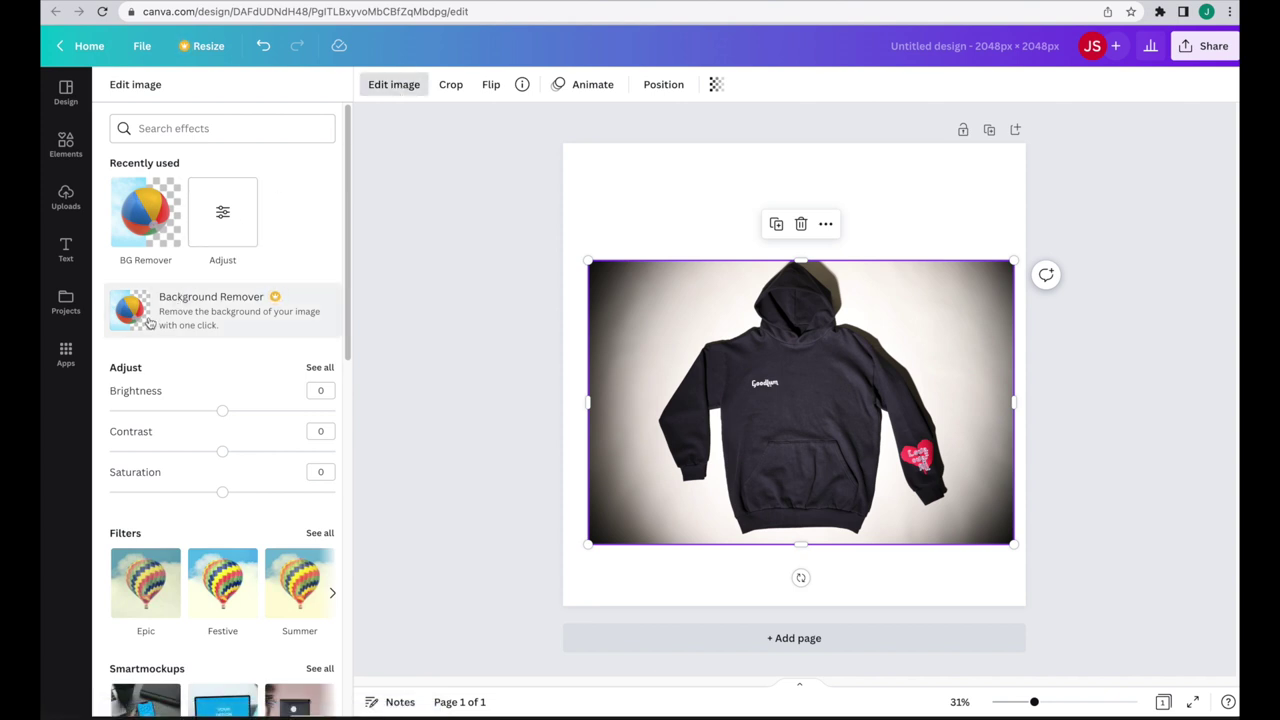
left_click(155, 230)
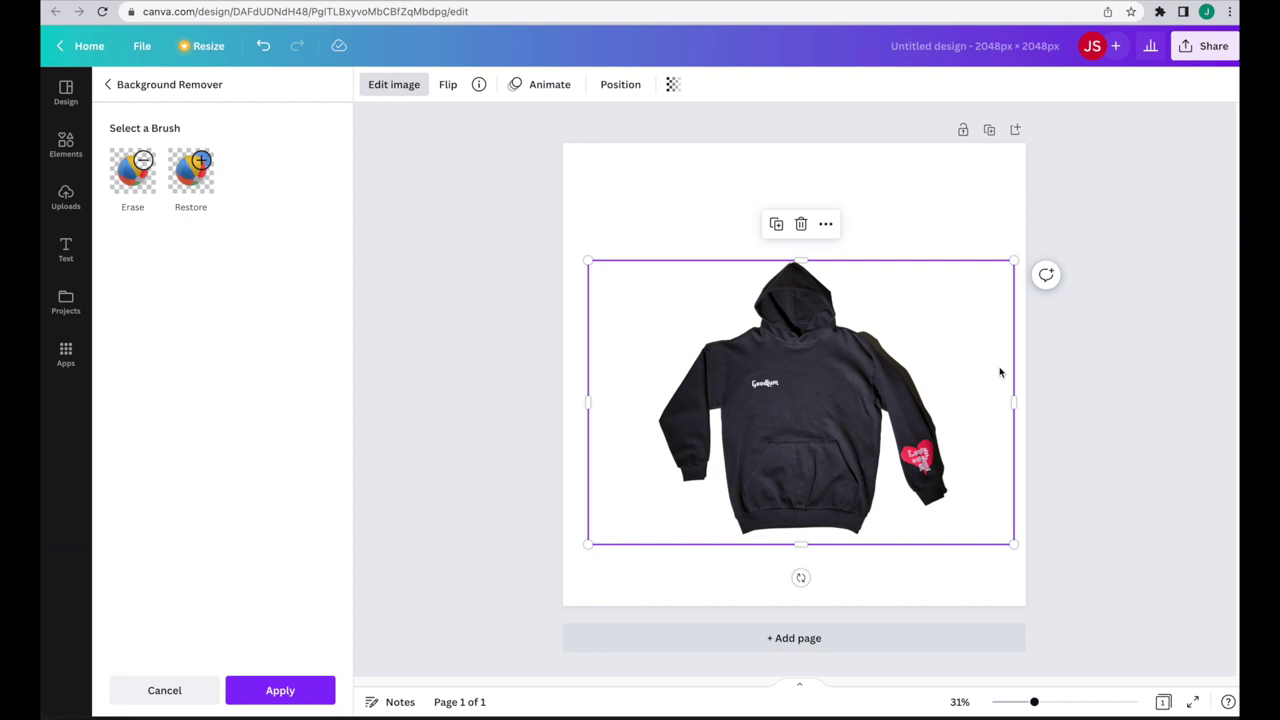
left_click_drag(957, 370, 957, 366)
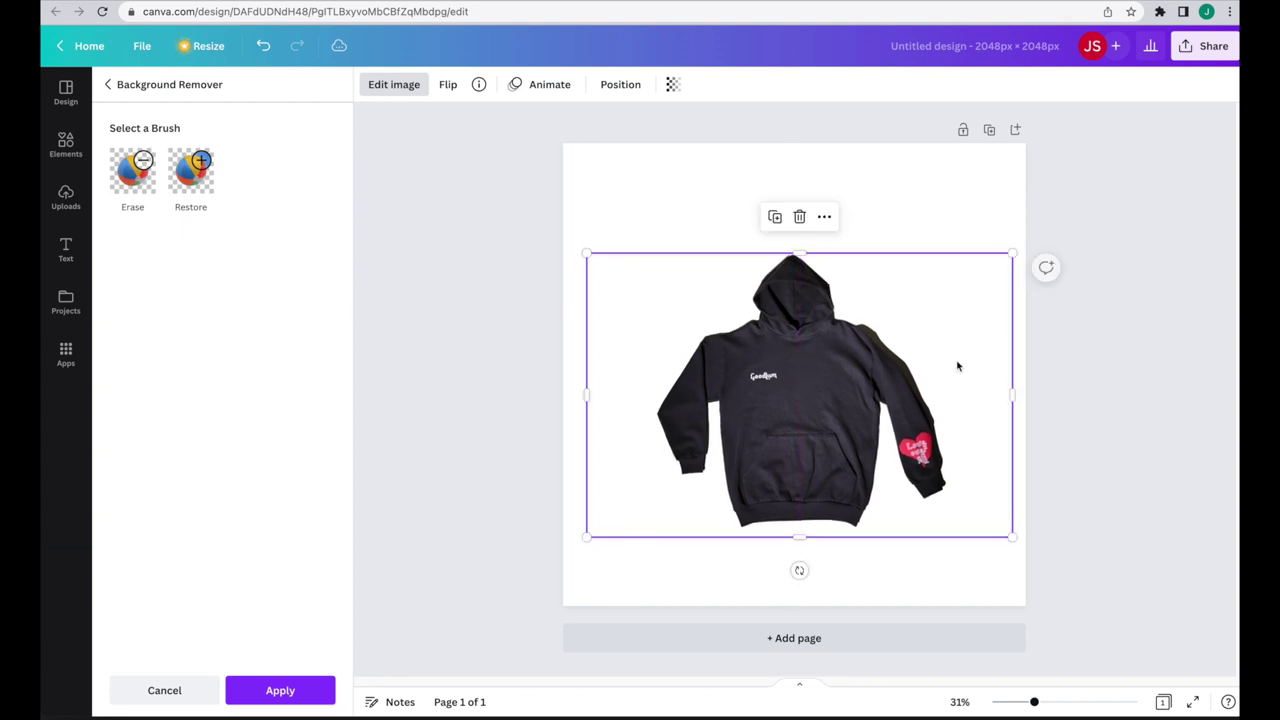
scroll(914, 400, "up", 5)
scroll(914, 404, "down", 5)
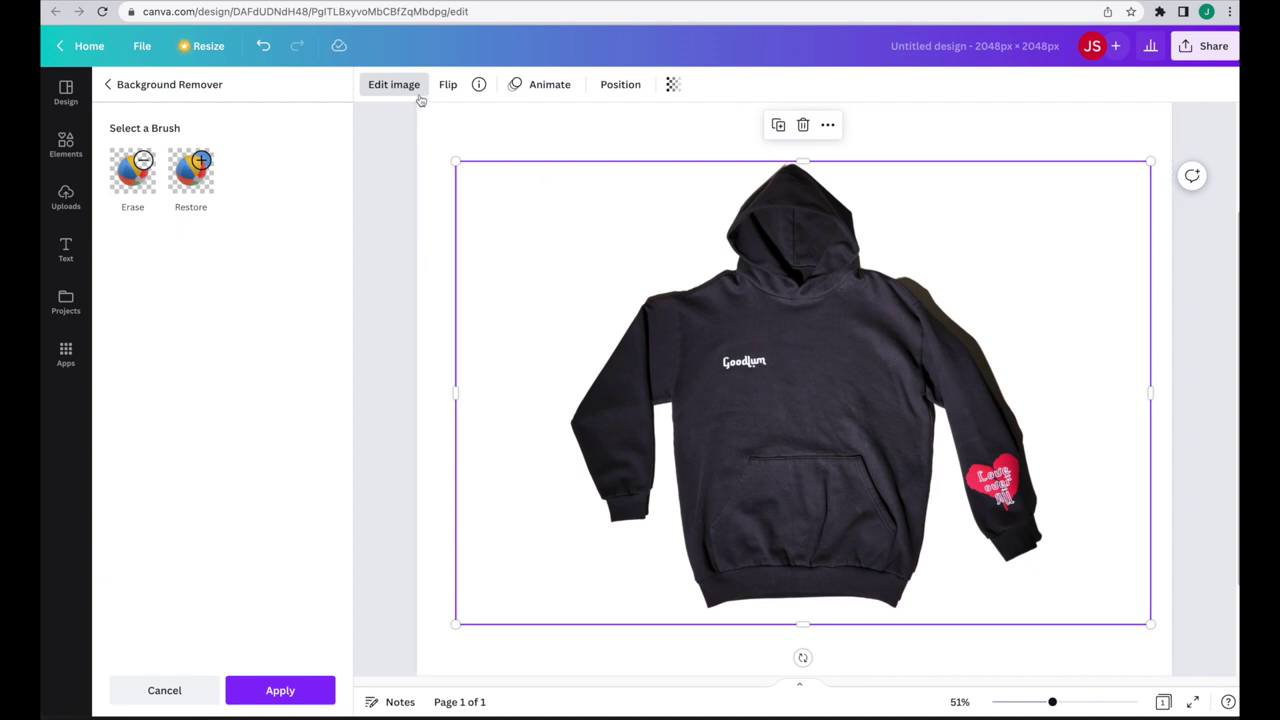
Step: Try a brighter look for the hoodie image, with contrast 13 and saturation -4
left_click(420, 99)
left_click(385, 88)
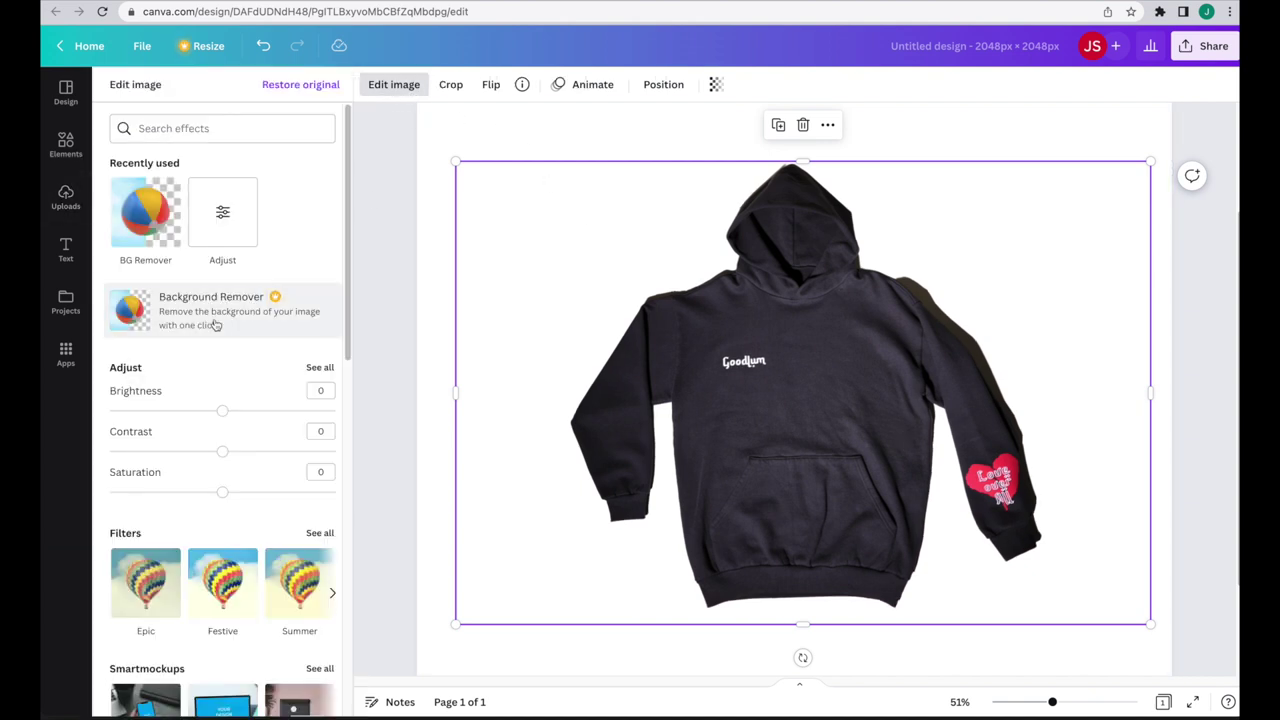
scroll(214, 326, "down", 1)
left_click_drag(222, 413, 238, 426)
left_click_drag(228, 378, 241, 372)
mouse_move(228, 455)
left_mouse_down()
mouse_move(251, 451)
mouse_move(206, 451)
mouse_move(222, 457)
left_mouse_up()
scroll(251, 463, "down", 3)
scroll(251, 463, "down", 8)
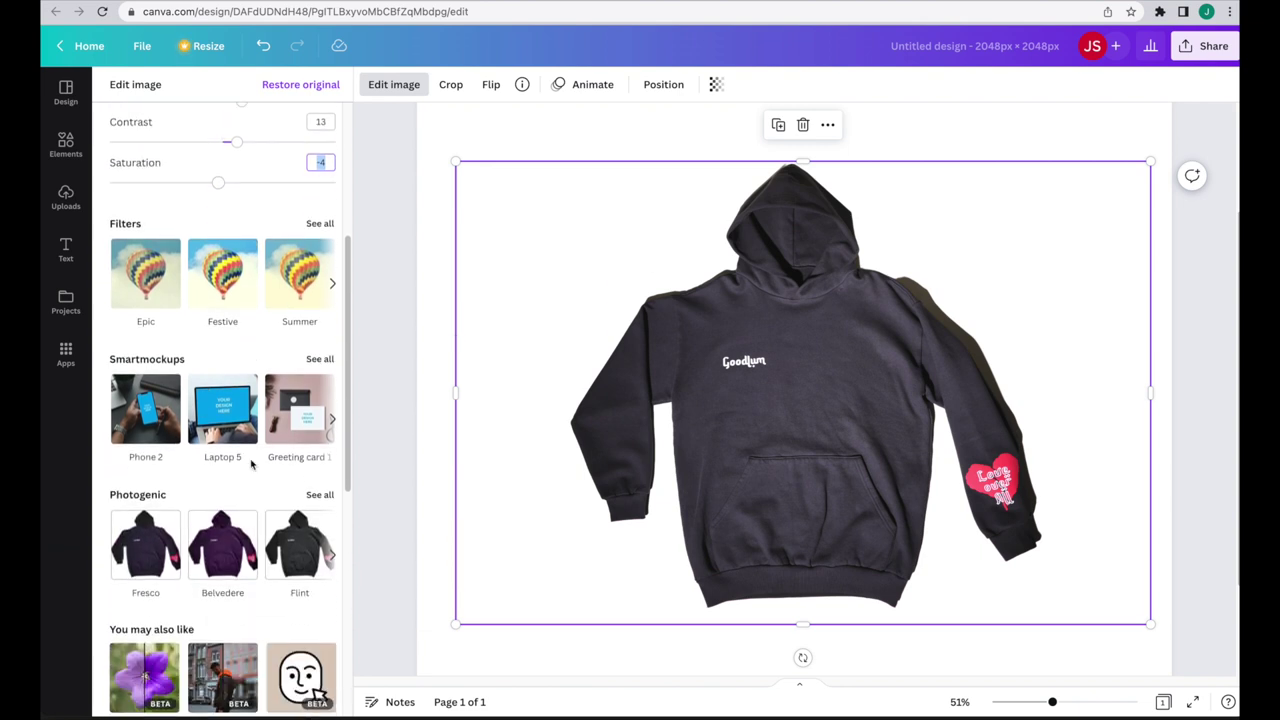
Step: Try the Drop, Backdrop and Curved shadow effects on the hoodie image
scroll(251, 463, "down", 2)
left_click(151, 423)
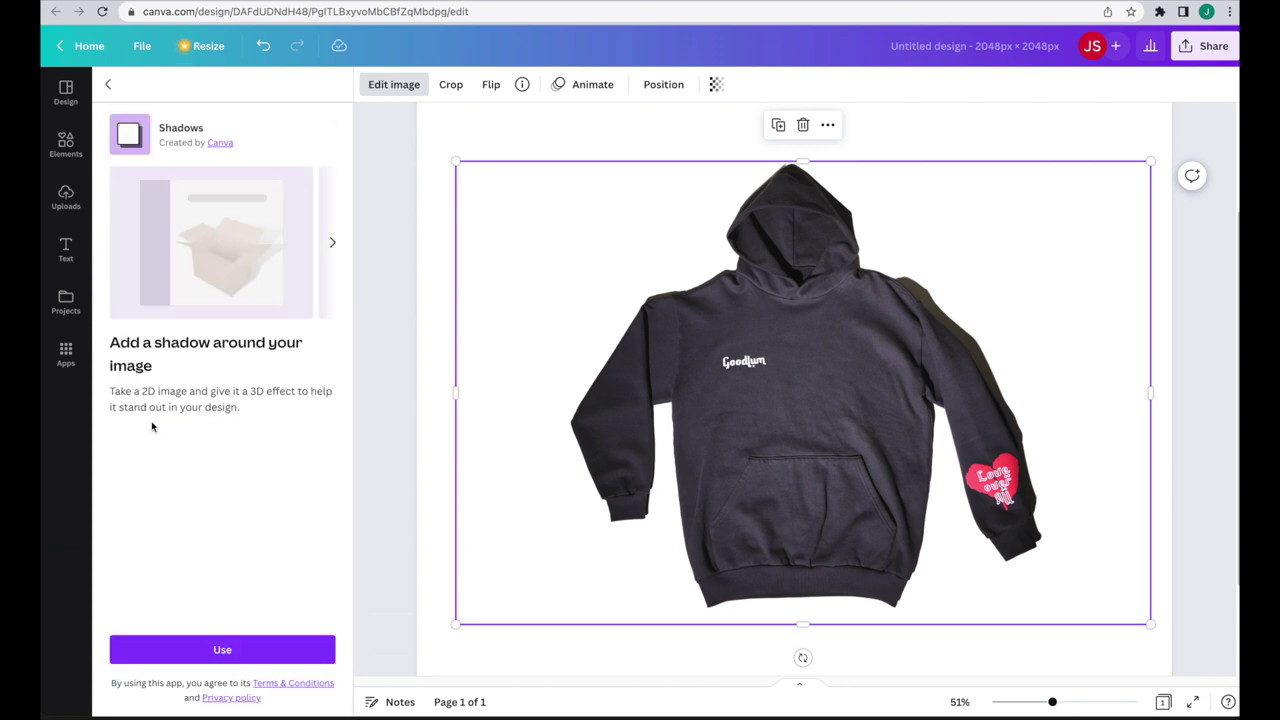
left_click(247, 651)
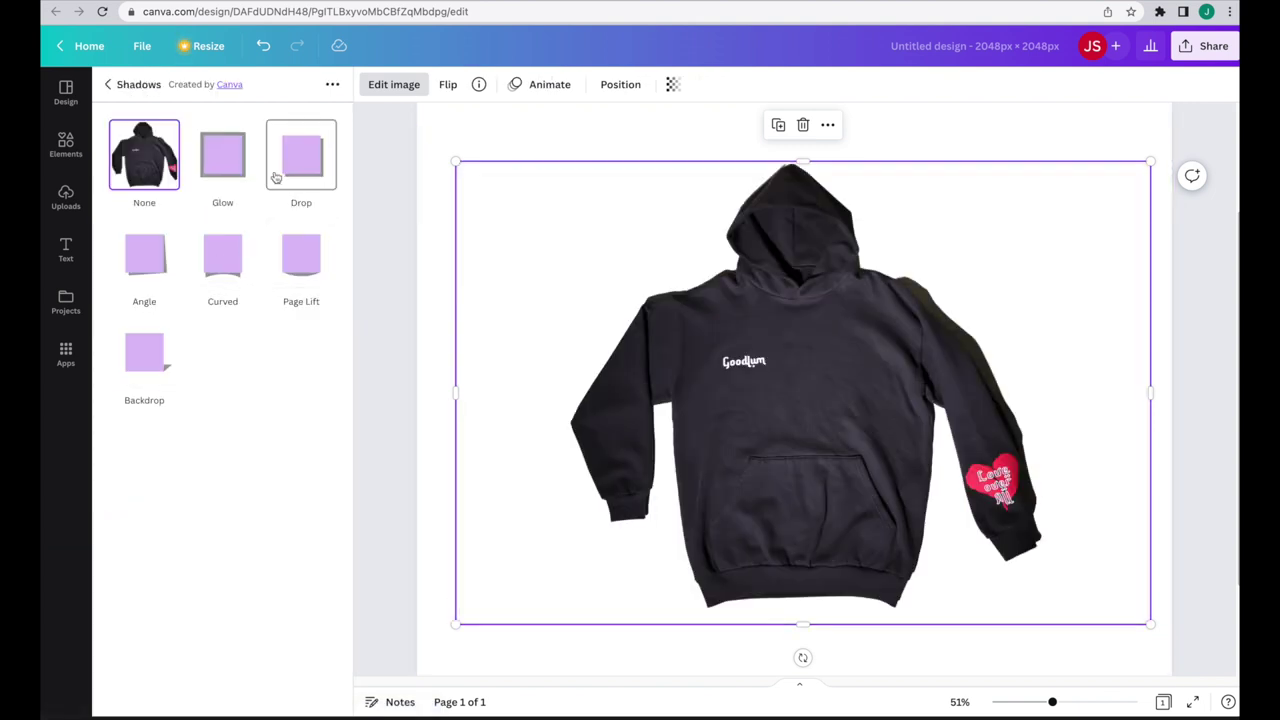
left_click(307, 173)
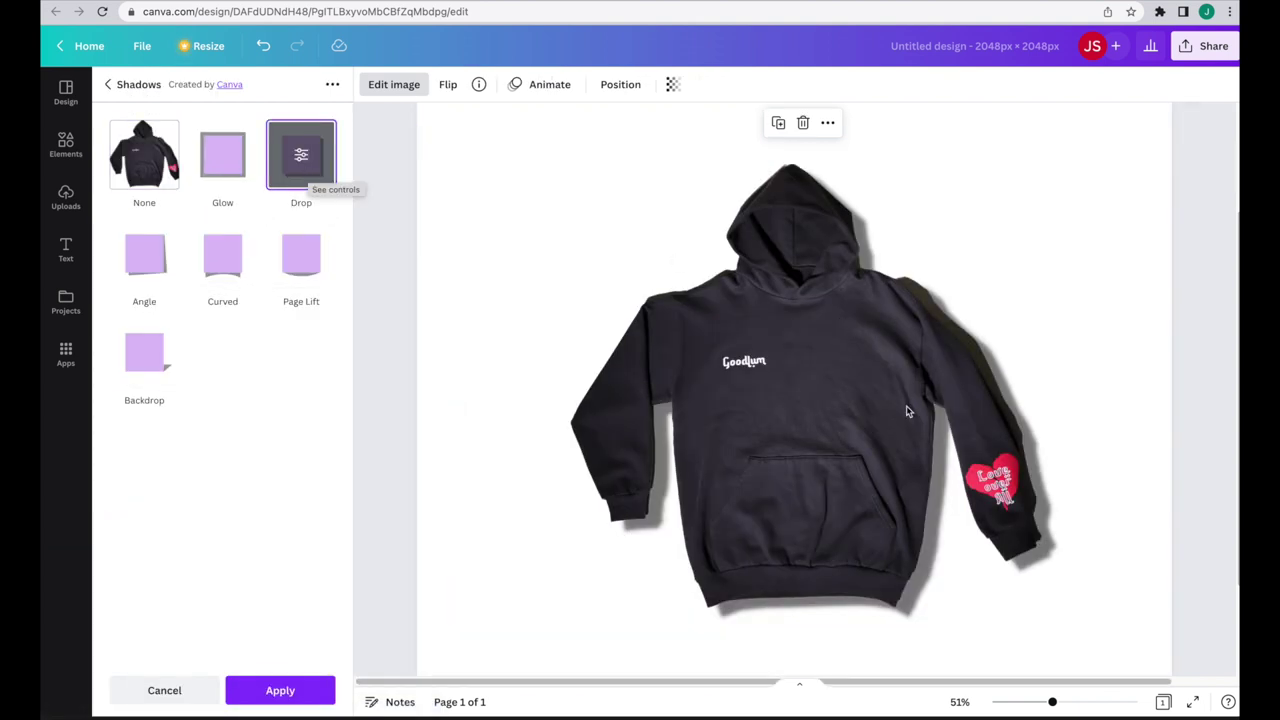
left_click(152, 358)
left_click(238, 260)
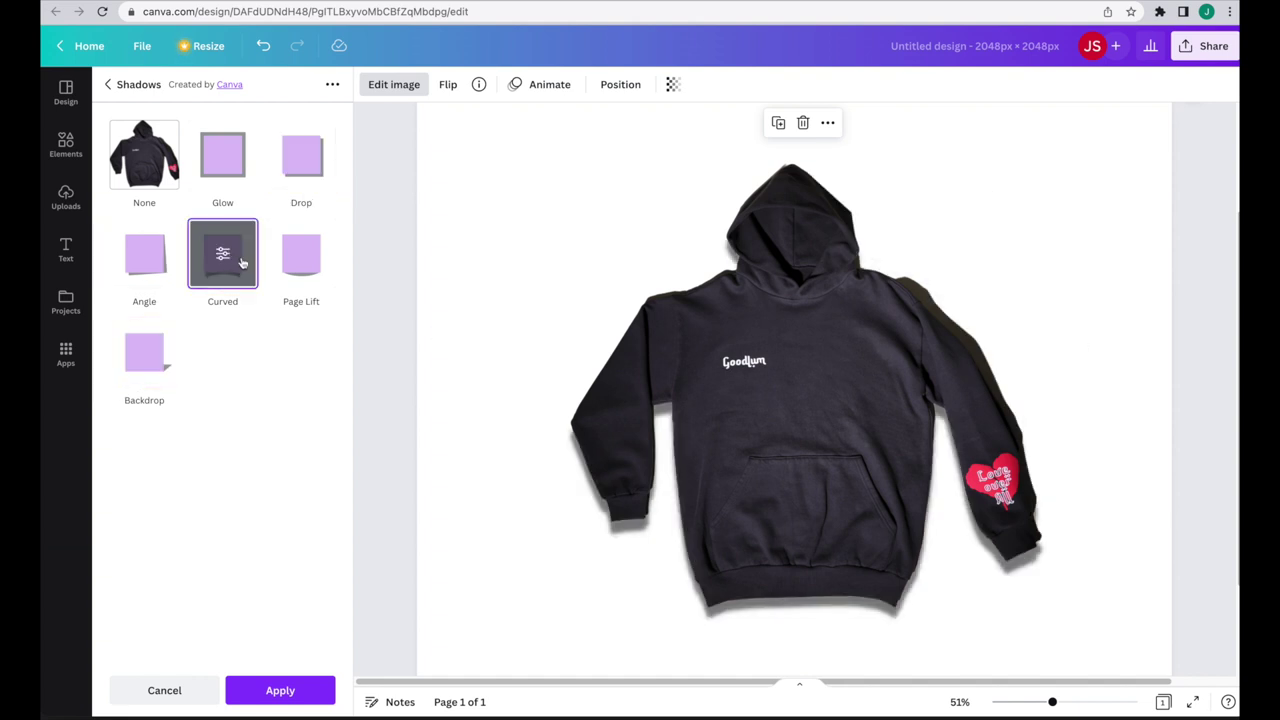
left_click(110, 86)
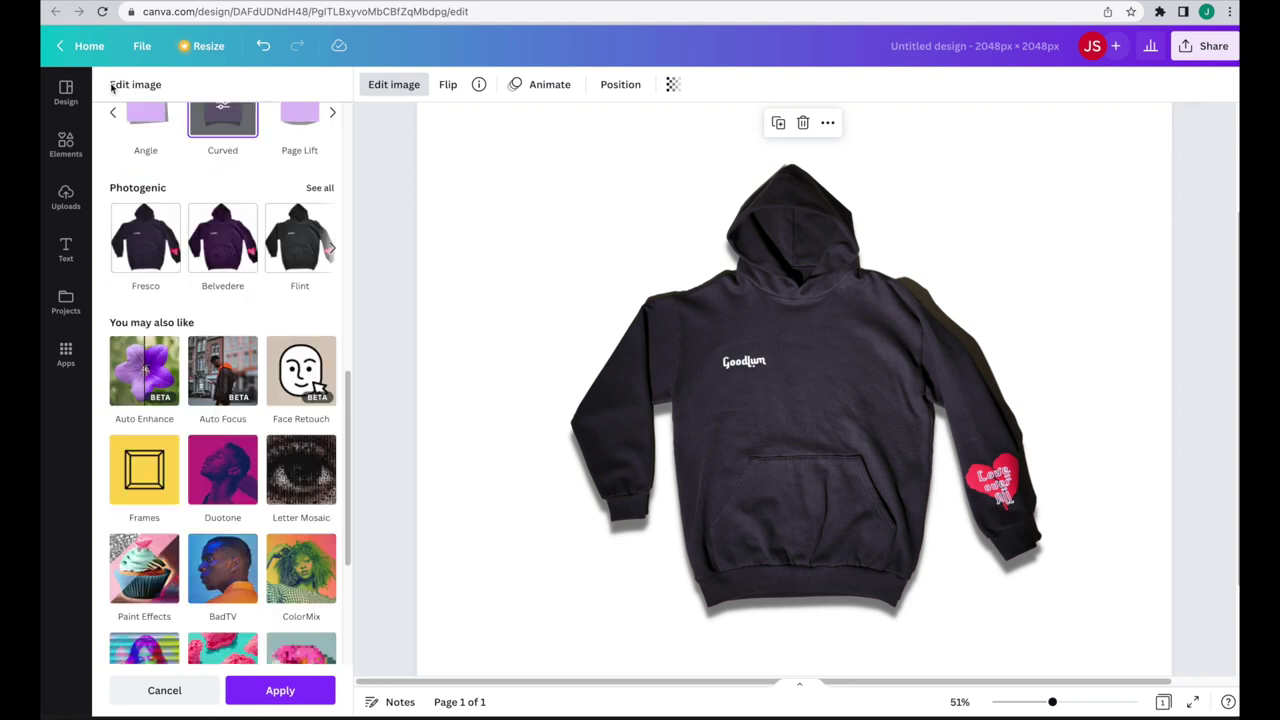
Step: Erase the leftover shadow along the outer edge of the heart-print sleeve with the Background Remover's Erase brush at size 13
scroll(240, 450, "up", 8)
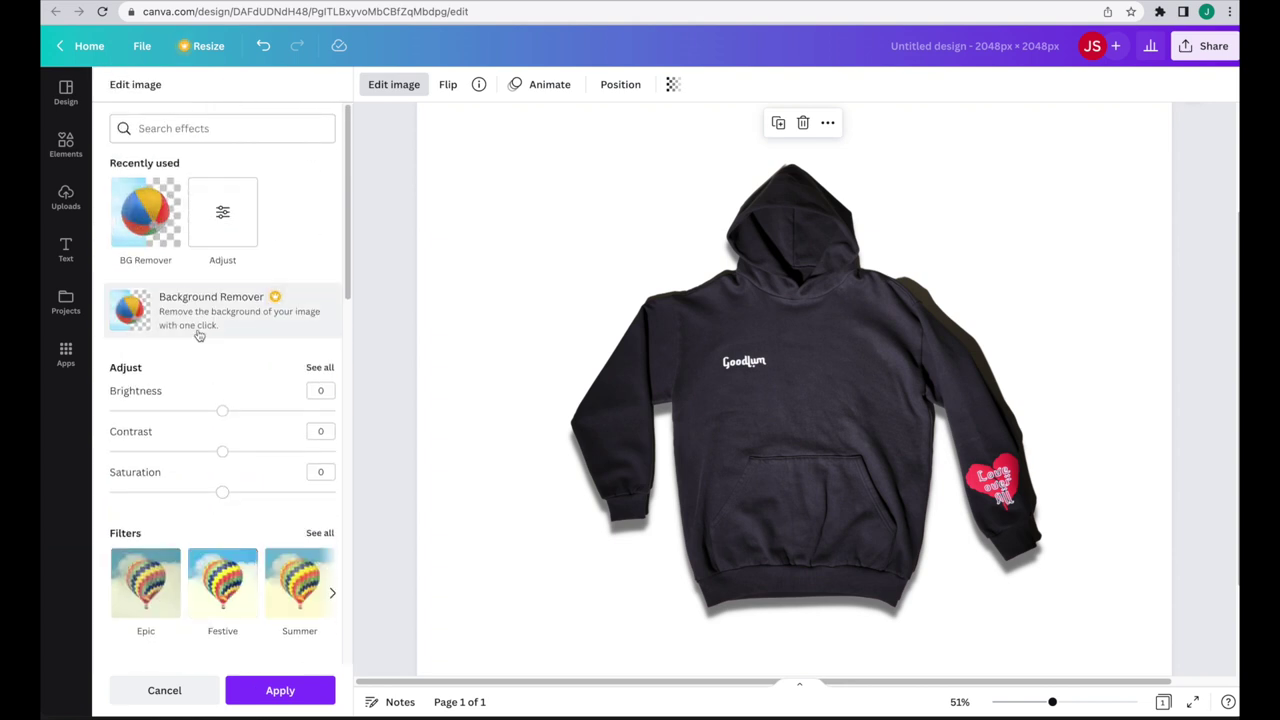
left_click(212, 296)
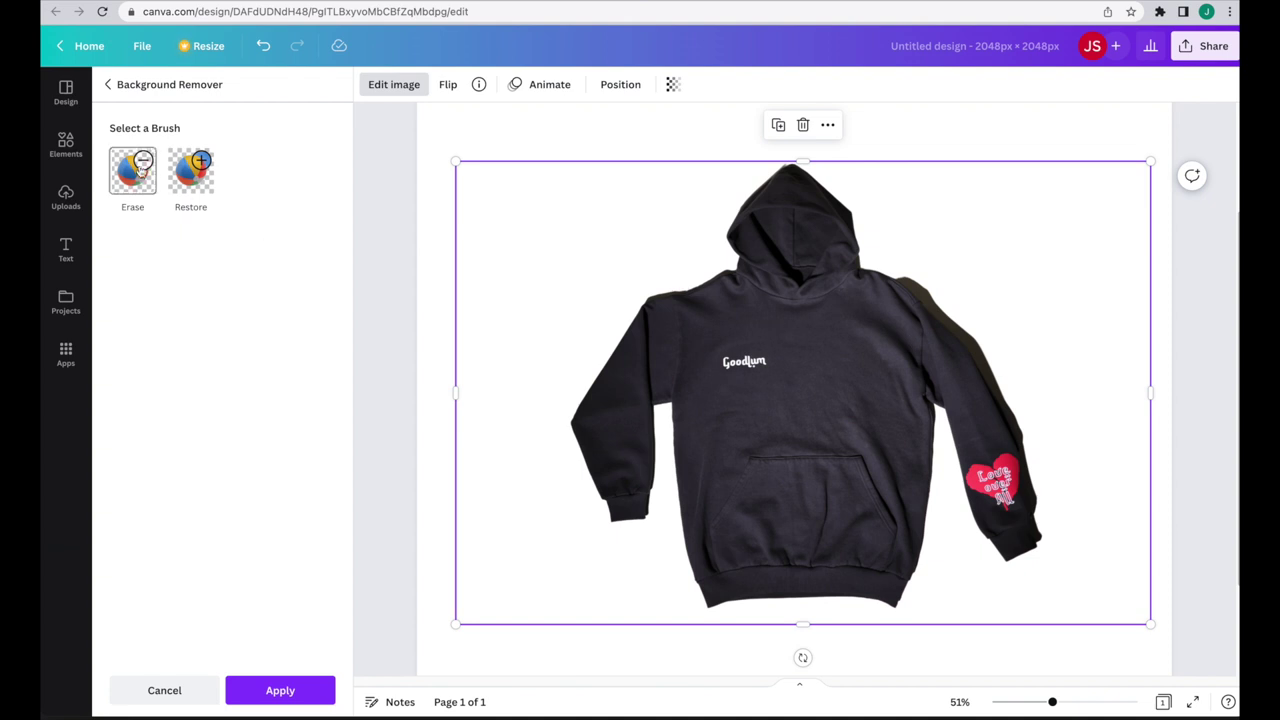
left_click(138, 172)
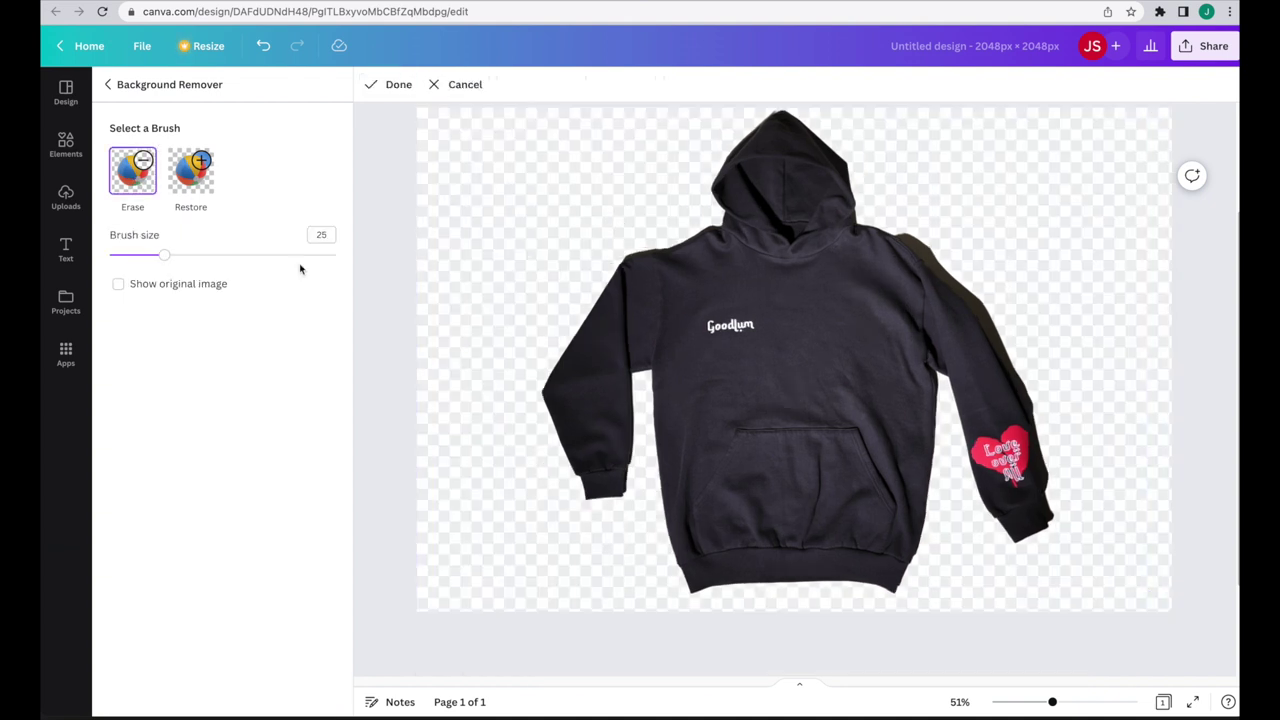
left_click_drag(163, 256, 137, 257)
mouse_move(945, 260)
left_mouse_down()
mouse_move(903, 229)
mouse_move(915, 280)
left_mouse_up()
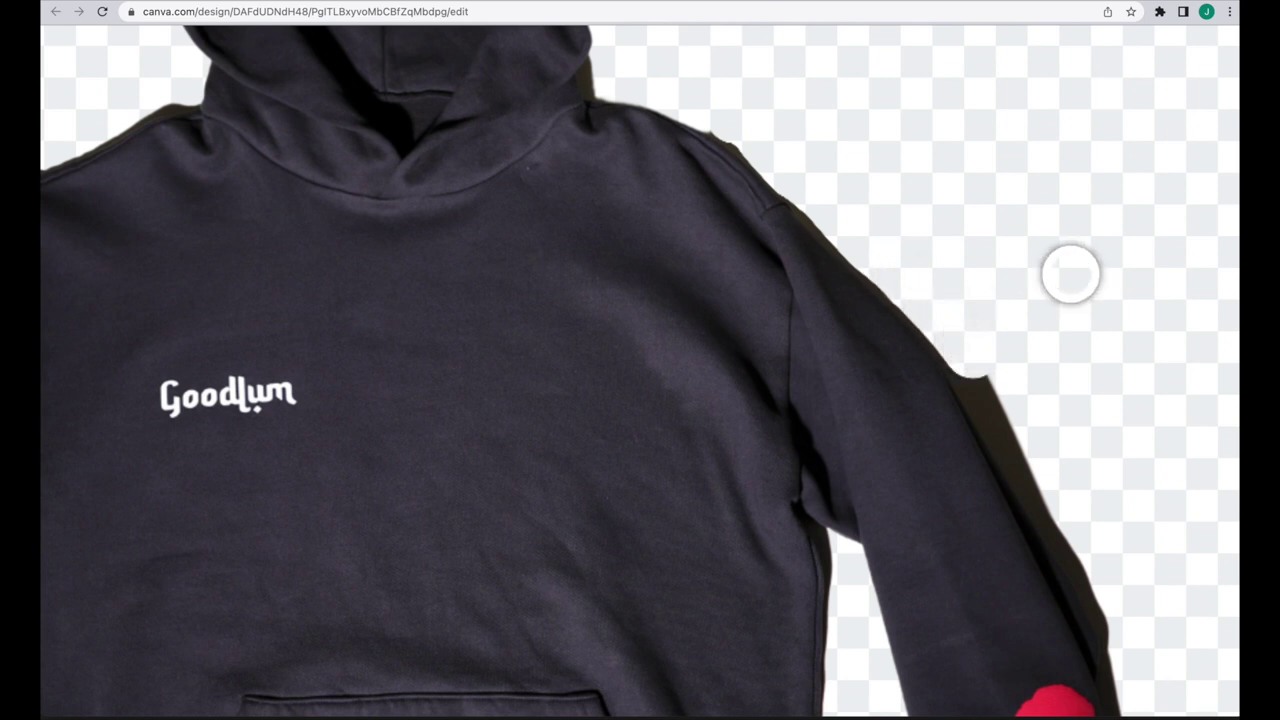
scroll(1071, 271, "down", 2)
scroll(1071, 203, "down", 3)
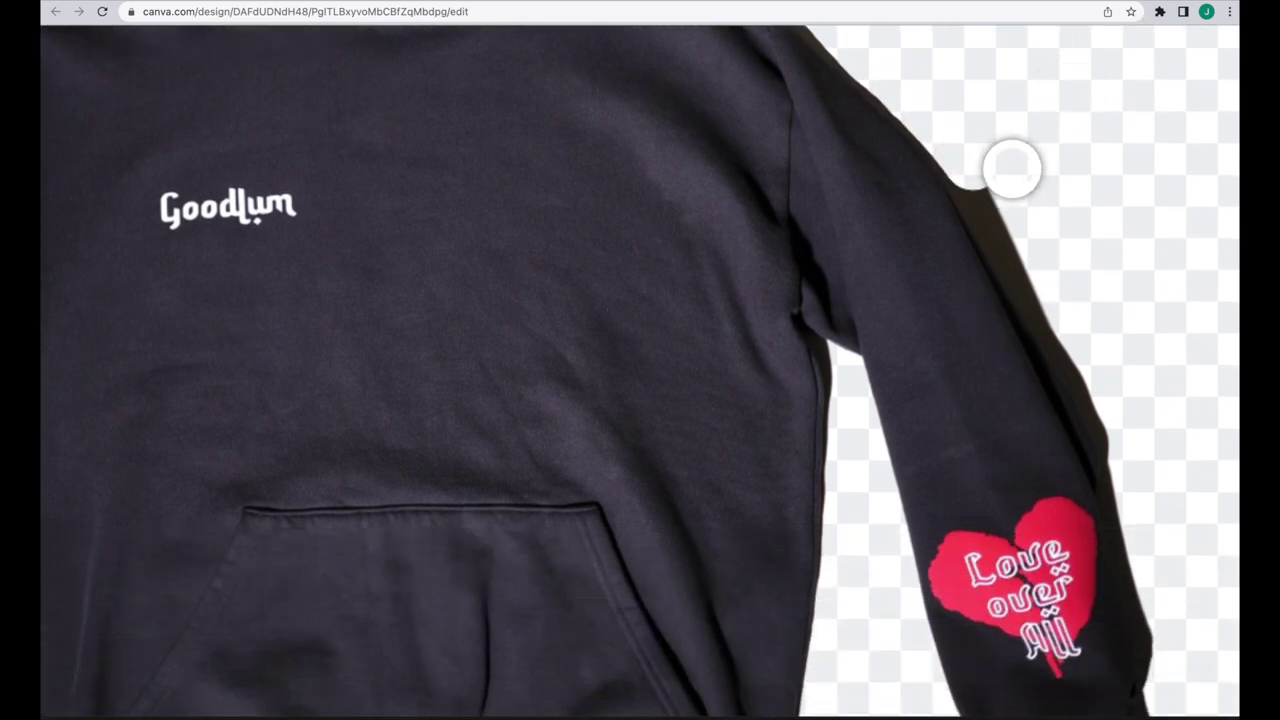
left_click_drag(980, 170, 1129, 466)
scroll(616, 211, "down", 5)
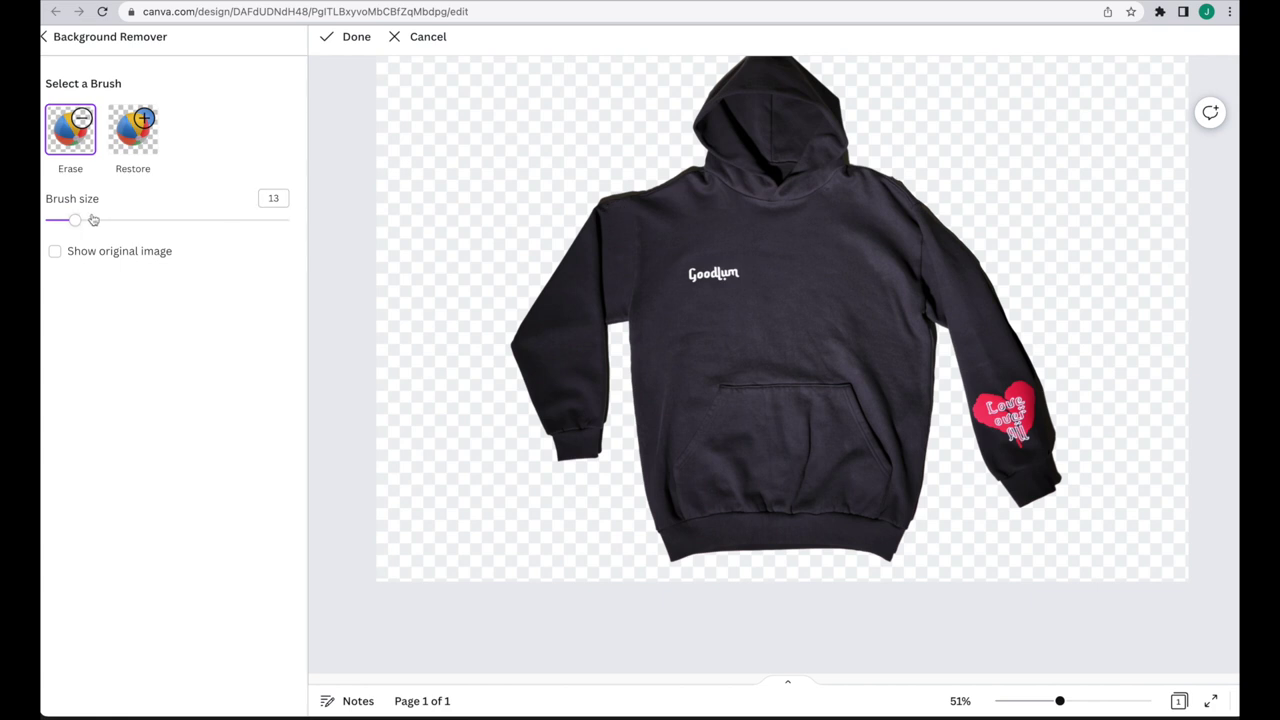
Step: Reduce the Erase brush size to 4 and clean up the remaining dark fringe along the shoulder and heart-print sleeve
left_click_drag(76, 222, 54, 221)
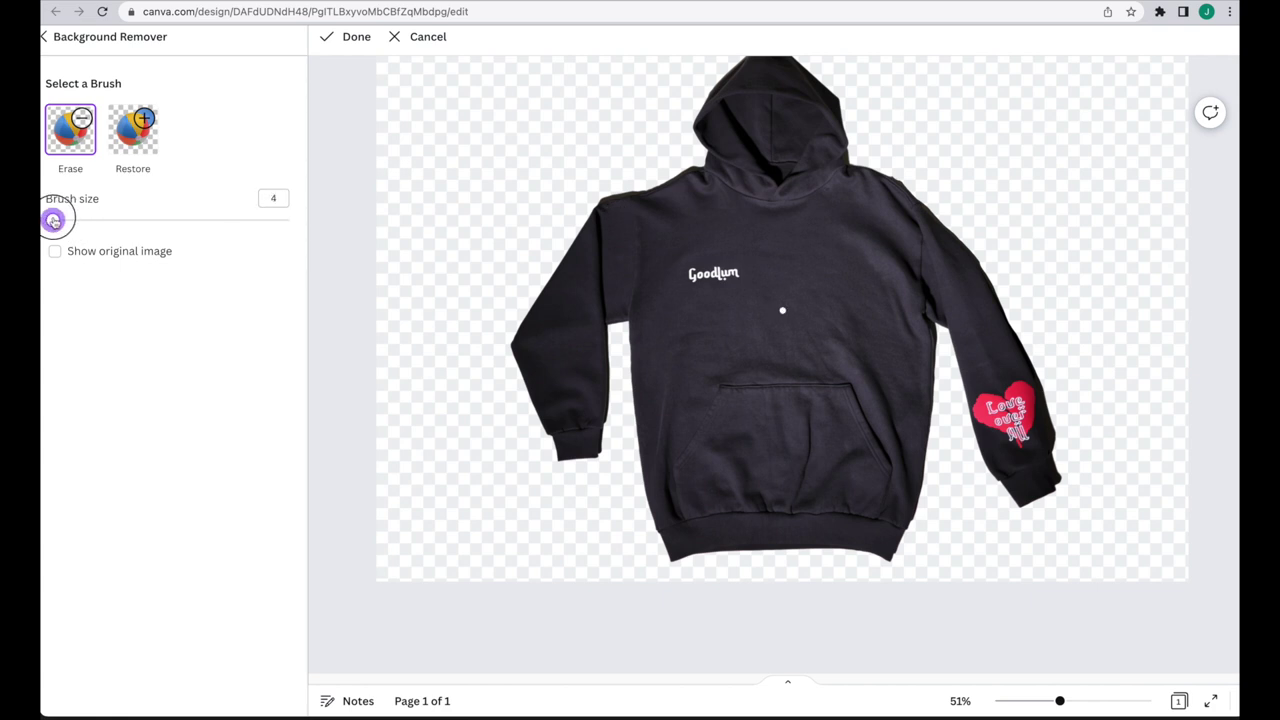
scroll(972, 212, "up", 5)
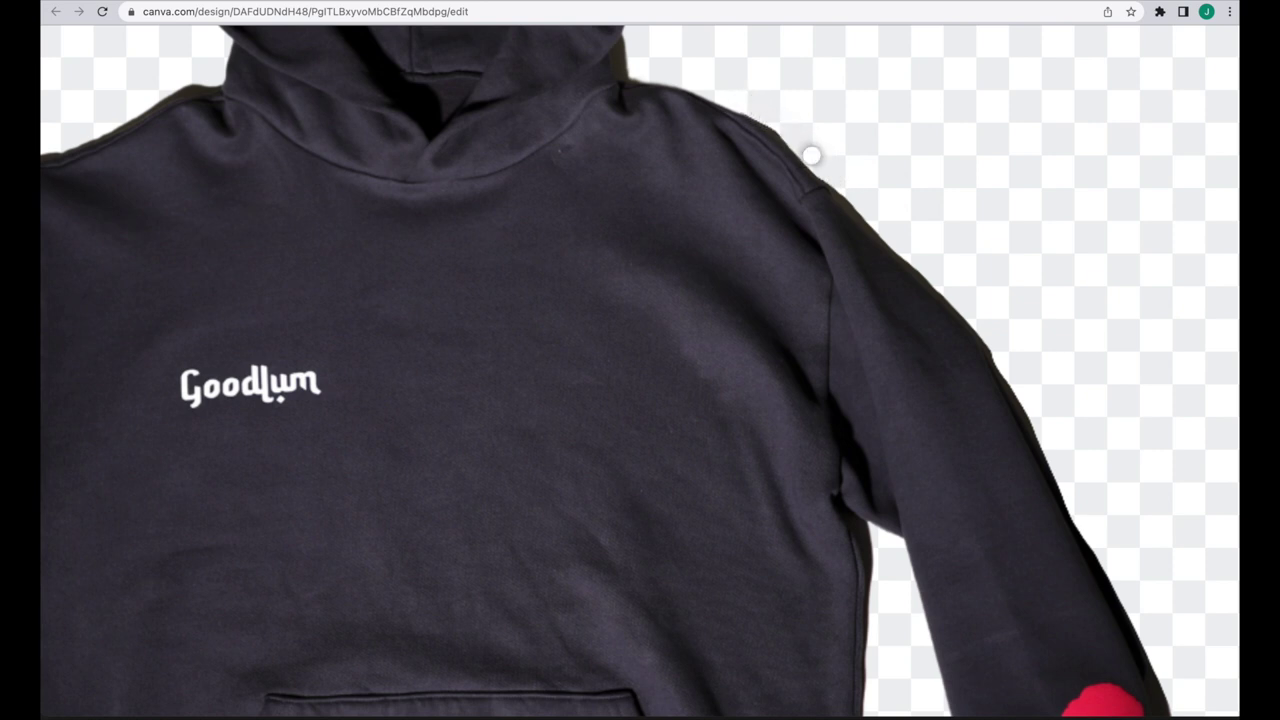
scroll(931, 189, "down", 3)
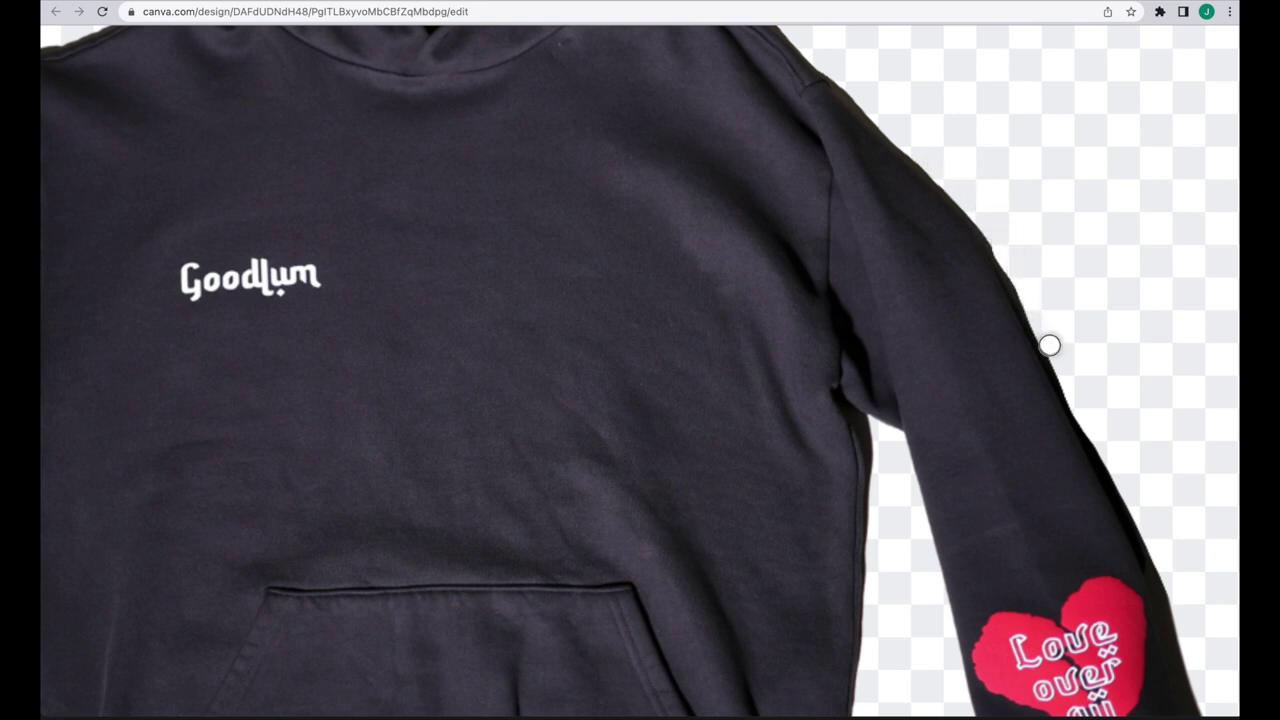
scroll(1134, 310, "down", 1)
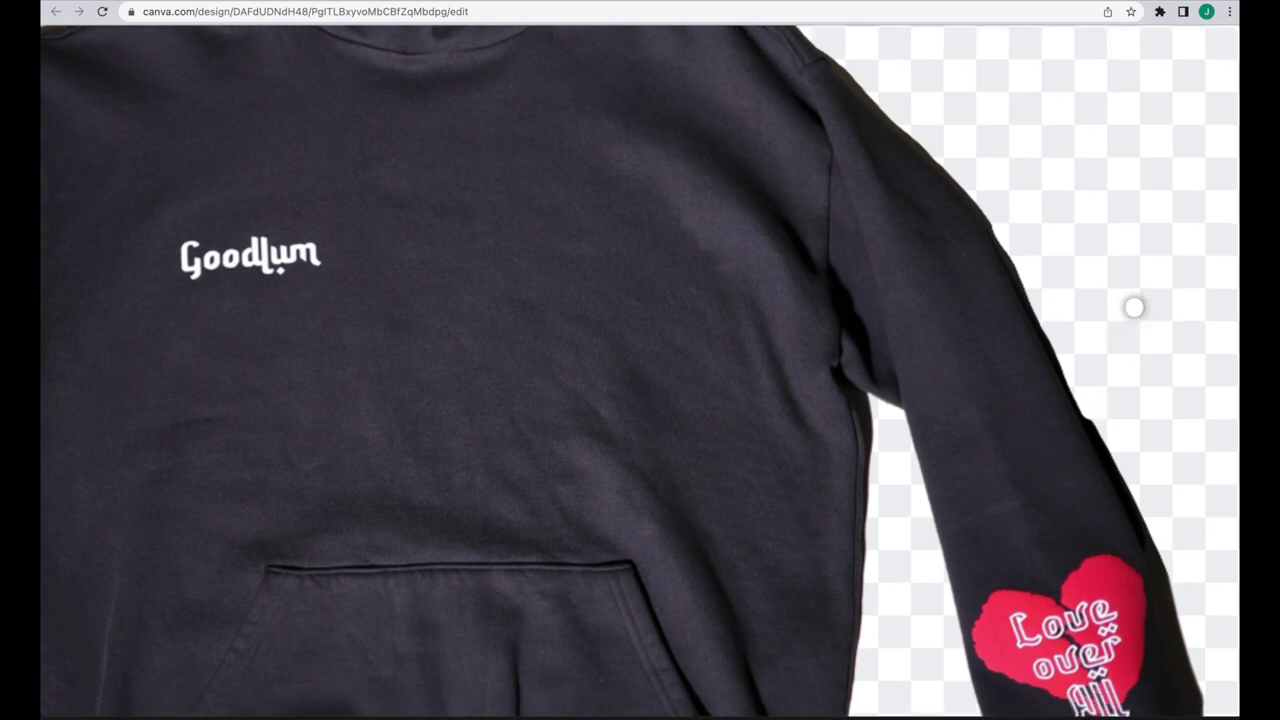
scroll(1140, 370, "down", 5)
scroll(1114, 271, "right", 4)
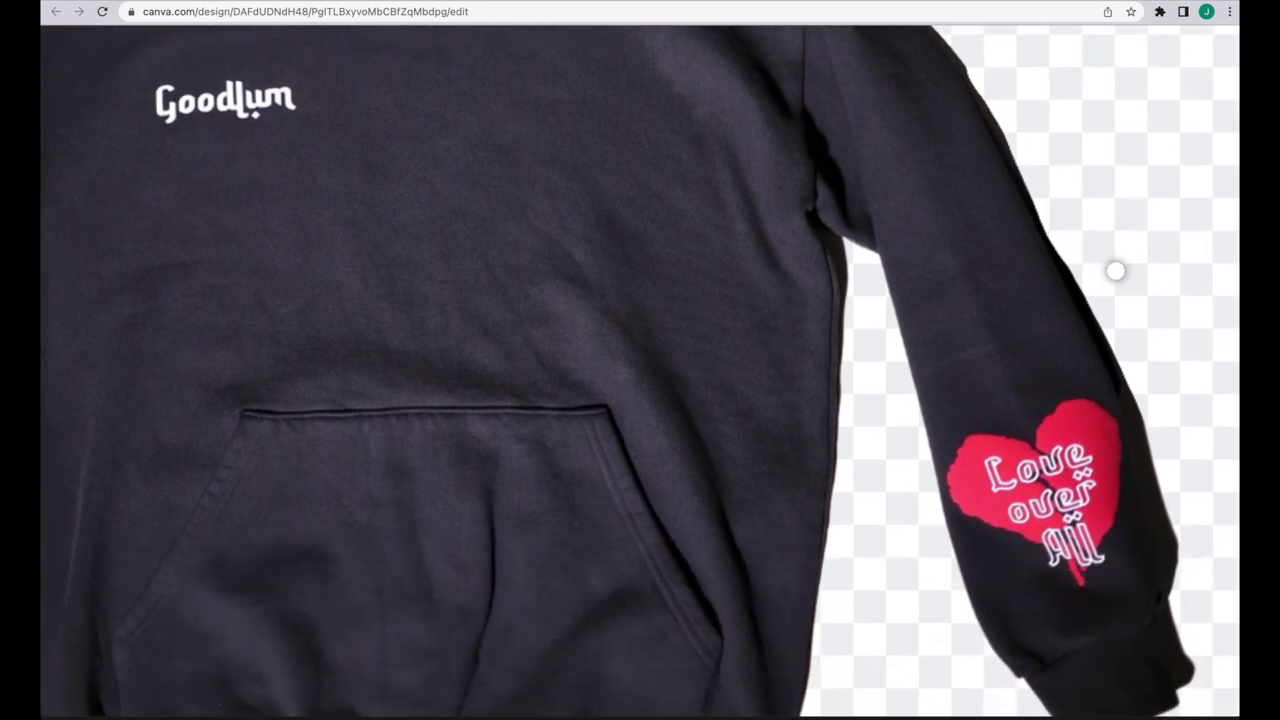
Step: Erase the leftover background fringe around the plain sleeve, its shoulder and the hood
scroll(1022, 271, "left", 10)
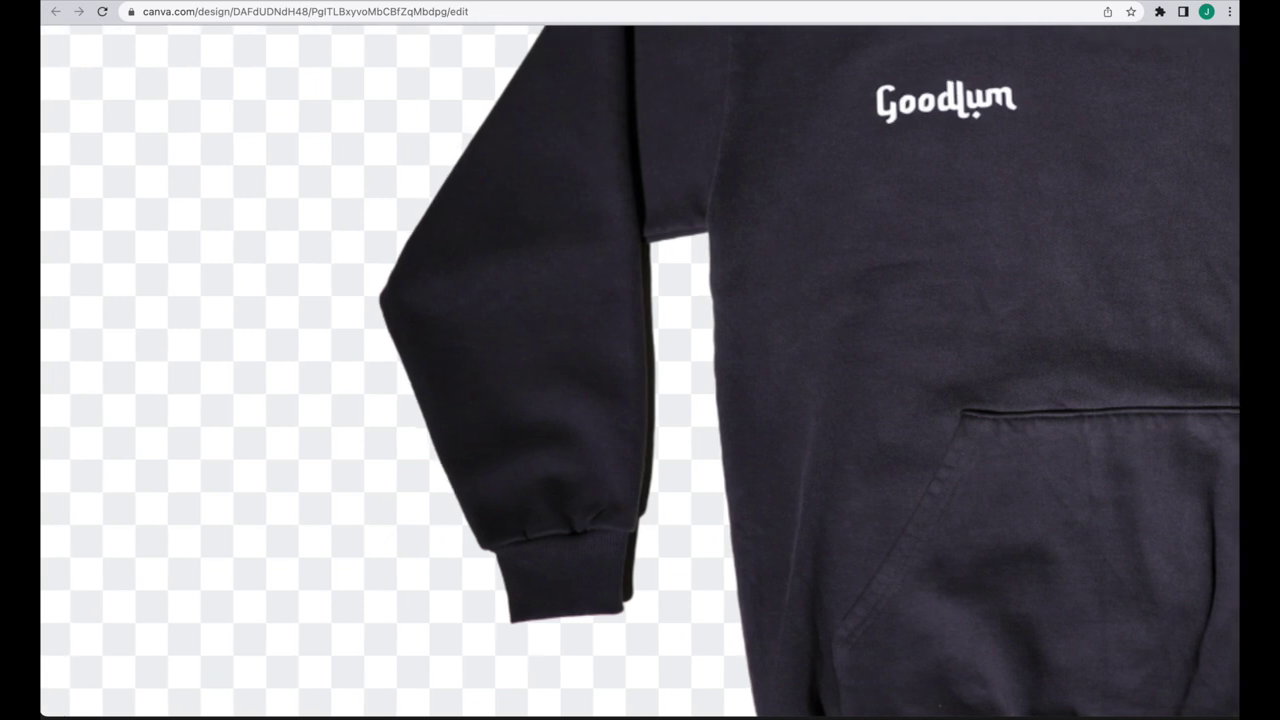
scroll(1022, 271, "up", 5)
scroll(971, 400, "up", 1)
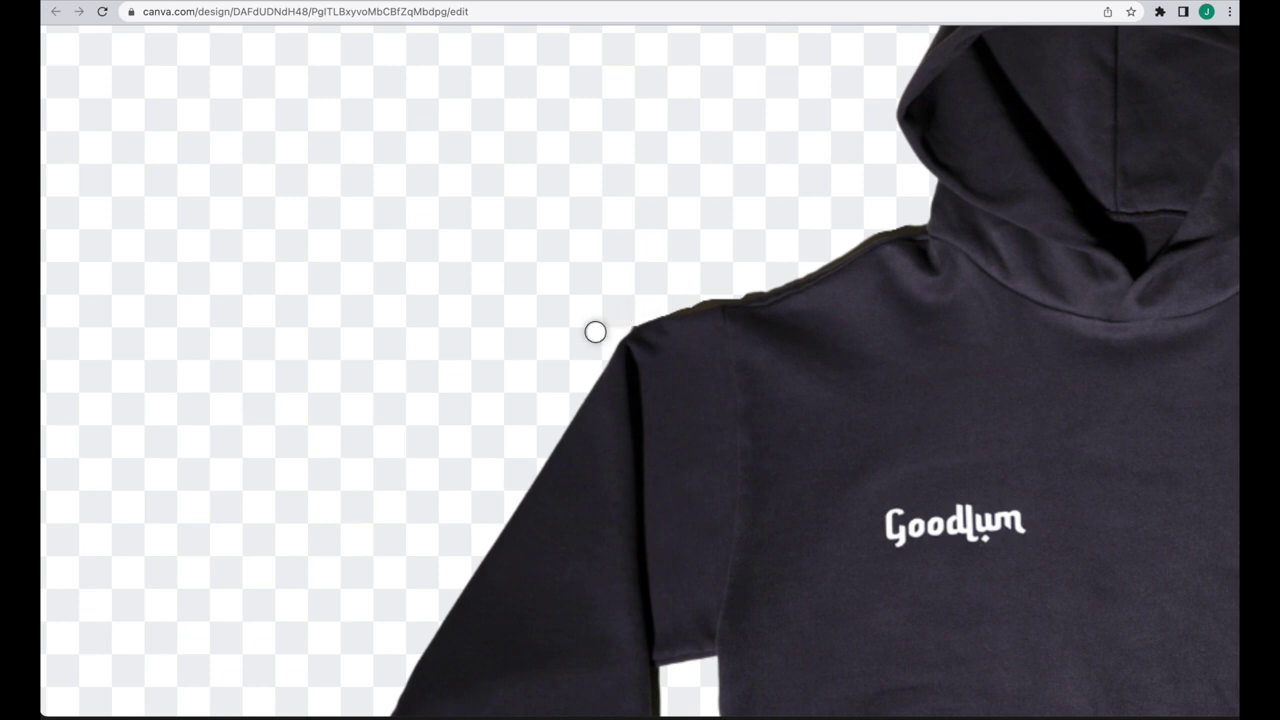
scroll(774, 240, "down", 5)
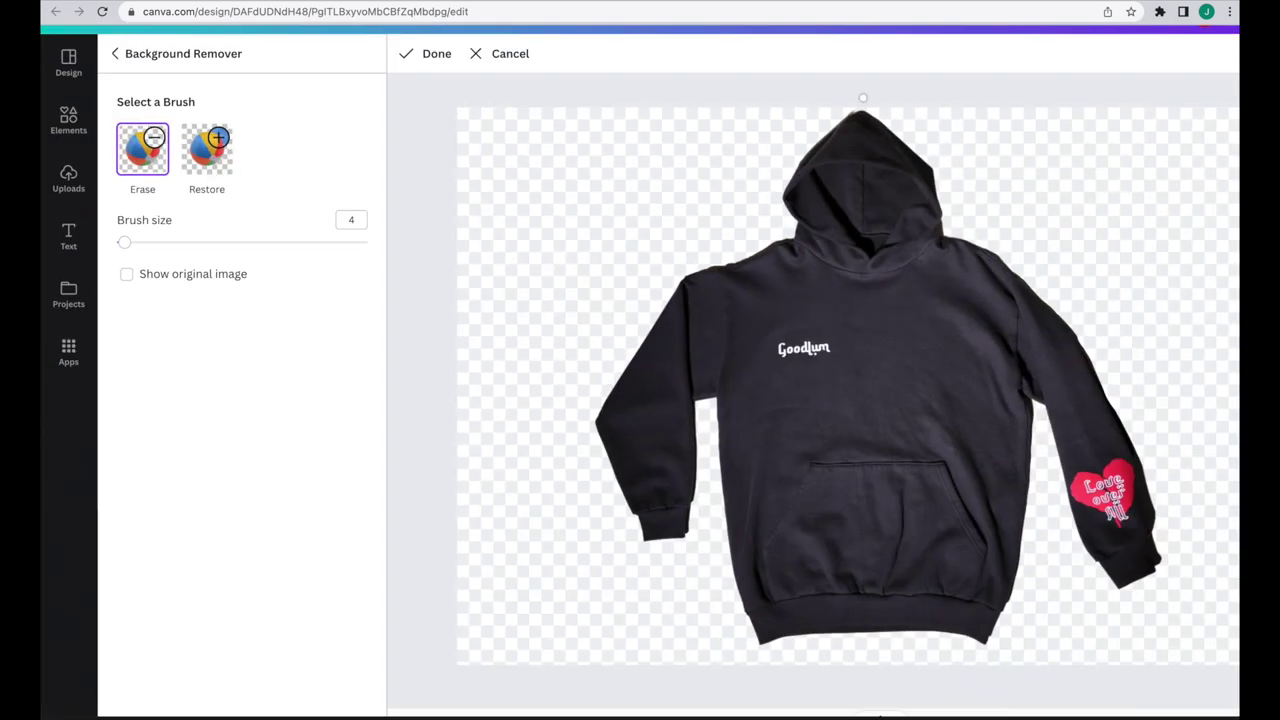
scroll(853, 106, "up", 5)
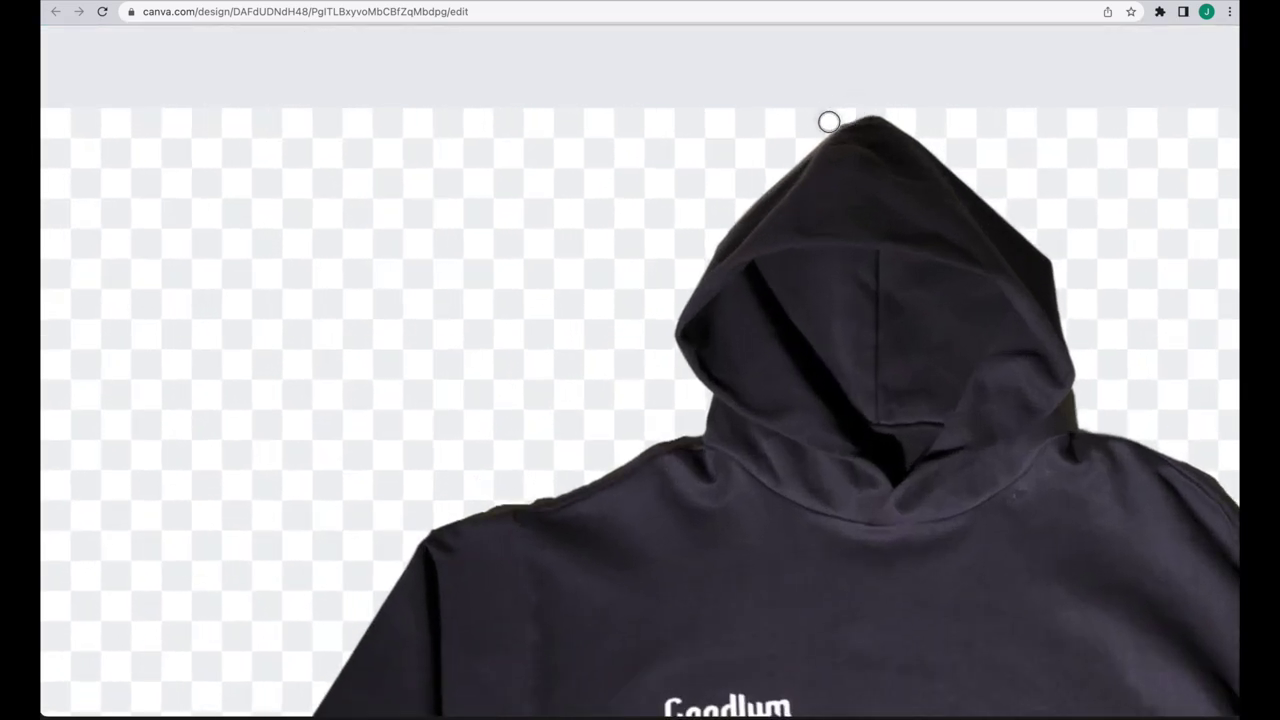
scroll(767, 159, "down", 5)
Step: Finish the brush erasing, apply the background removal to the hoodie image and return to the image effects
left_click(392, 87)
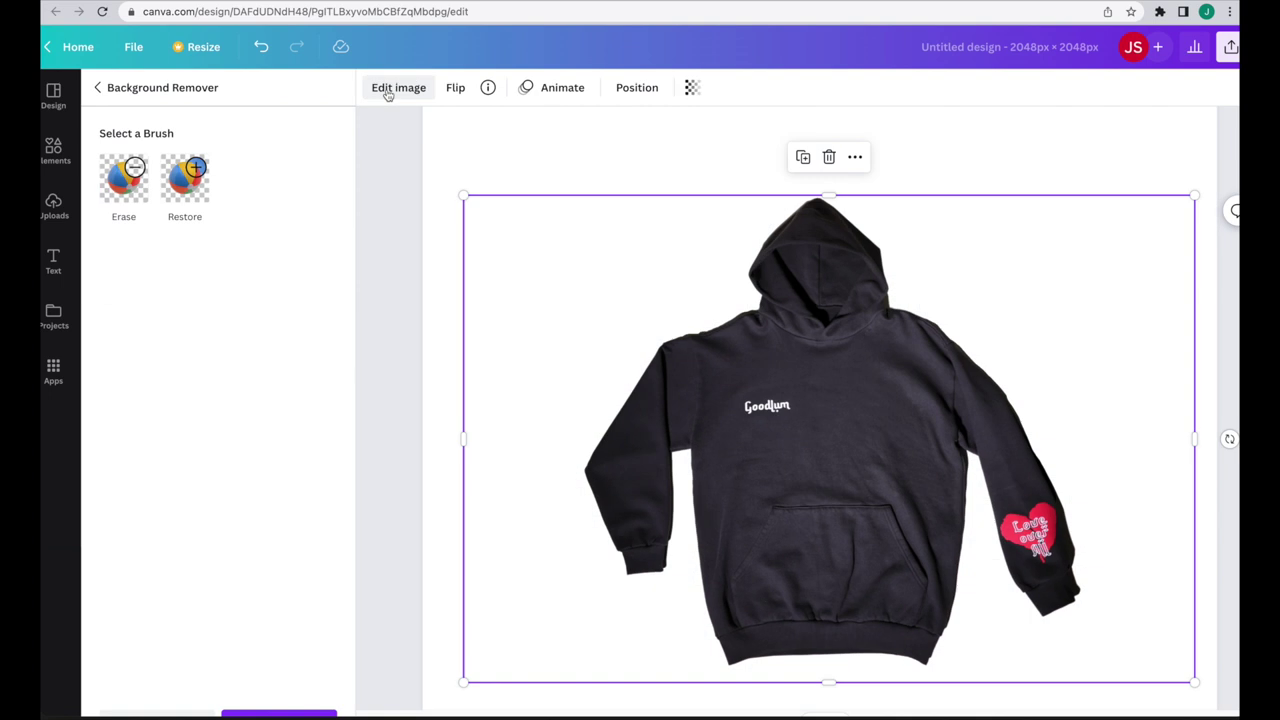
scroll(389, 247, "down", 3)
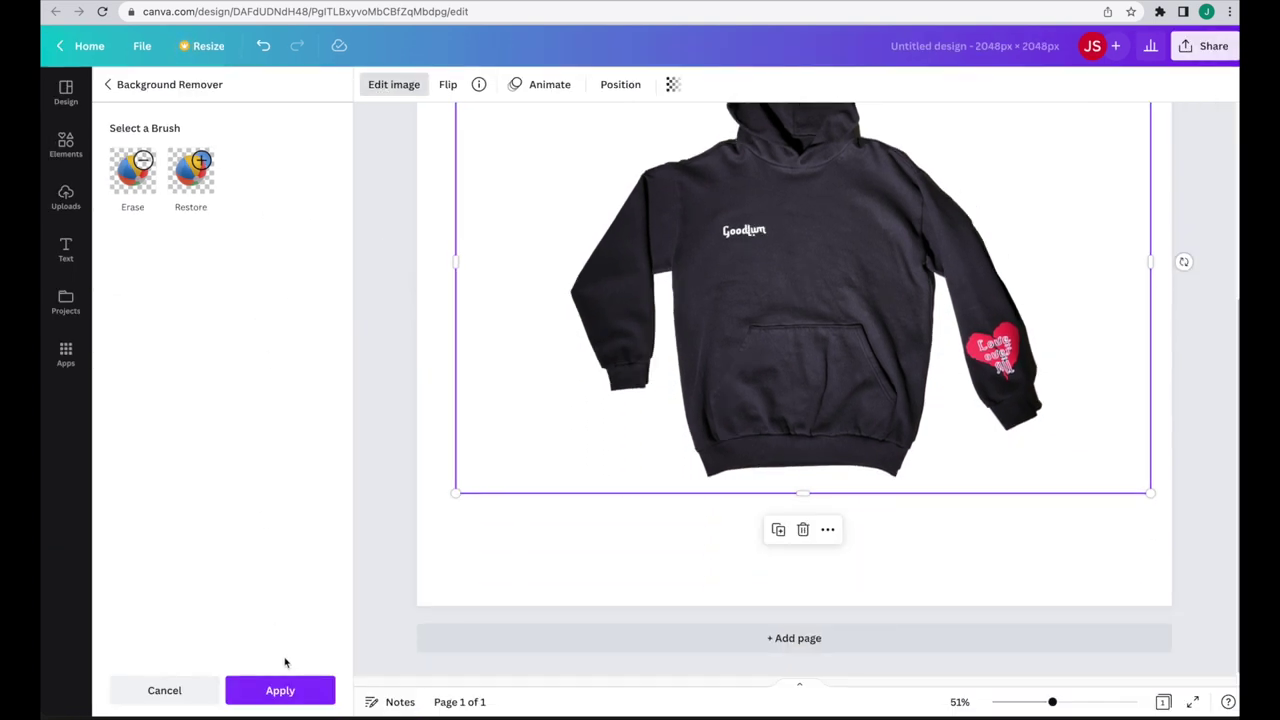
left_click(280, 690)
scroll(191, 466, "down", 10)
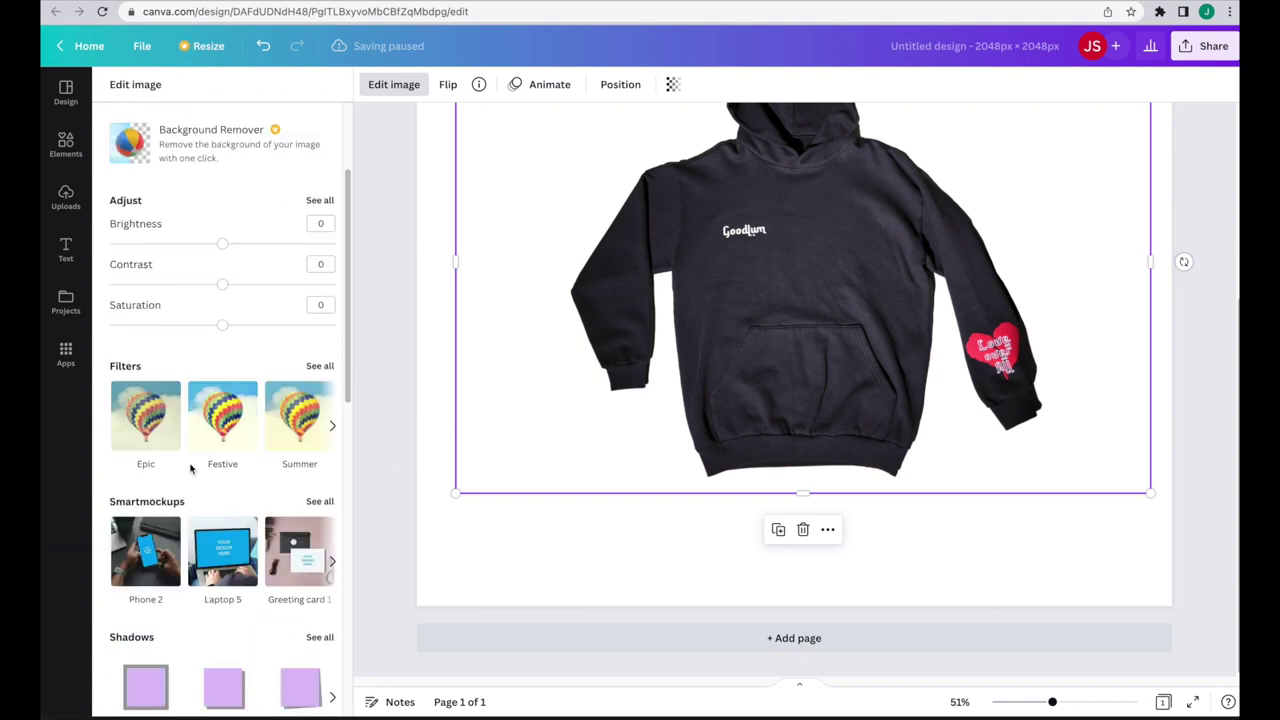
Step: Add an Angle shadow to the hoodie image and reduce its shadow angle
scroll(191, 470, "down", 8)
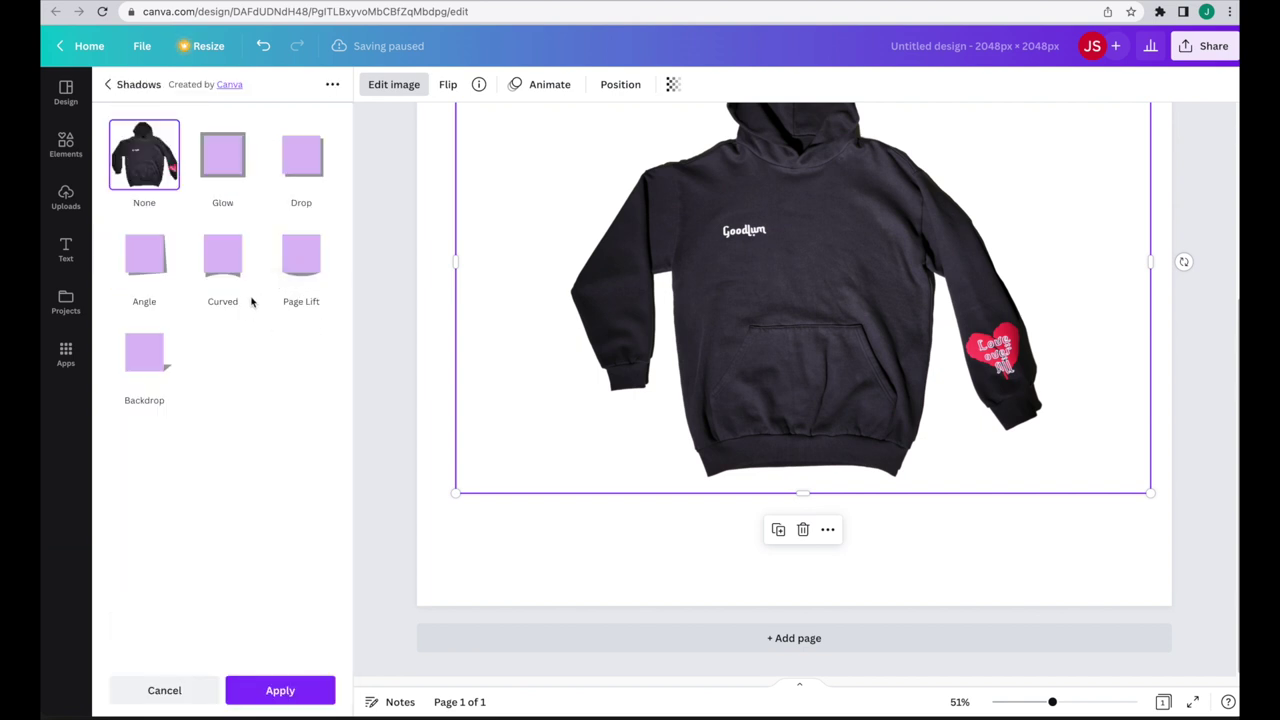
left_click(334, 168)
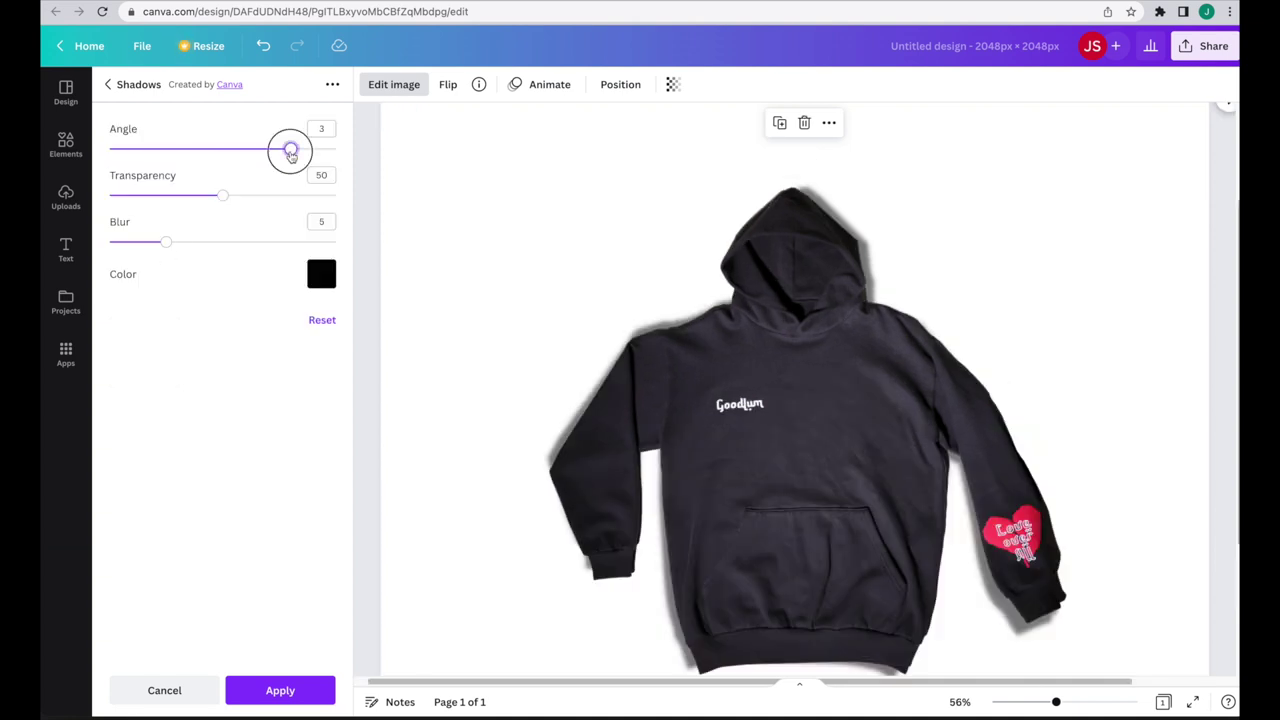
left_click_drag(290, 152, 263, 173)
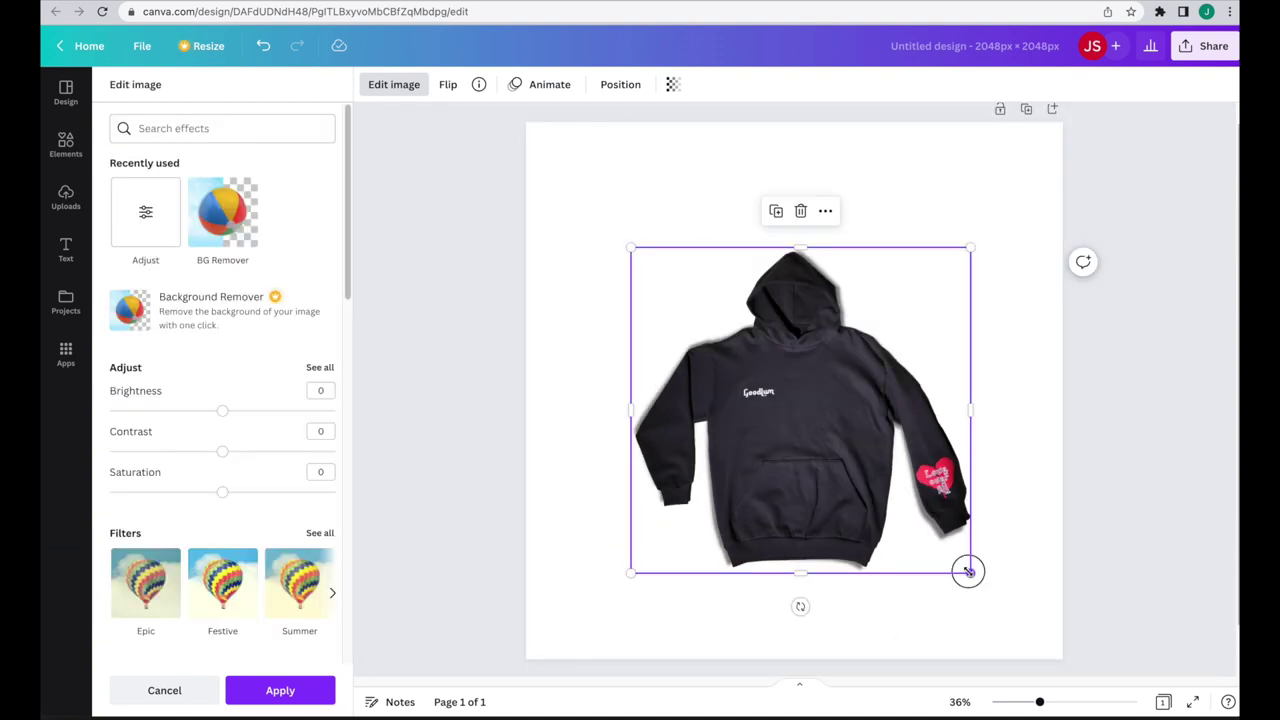
Step: Enlarge the hoodie image until it nearly fills the square canvas and move it close to the centre
left_click_drag(968, 571, 1060, 658)
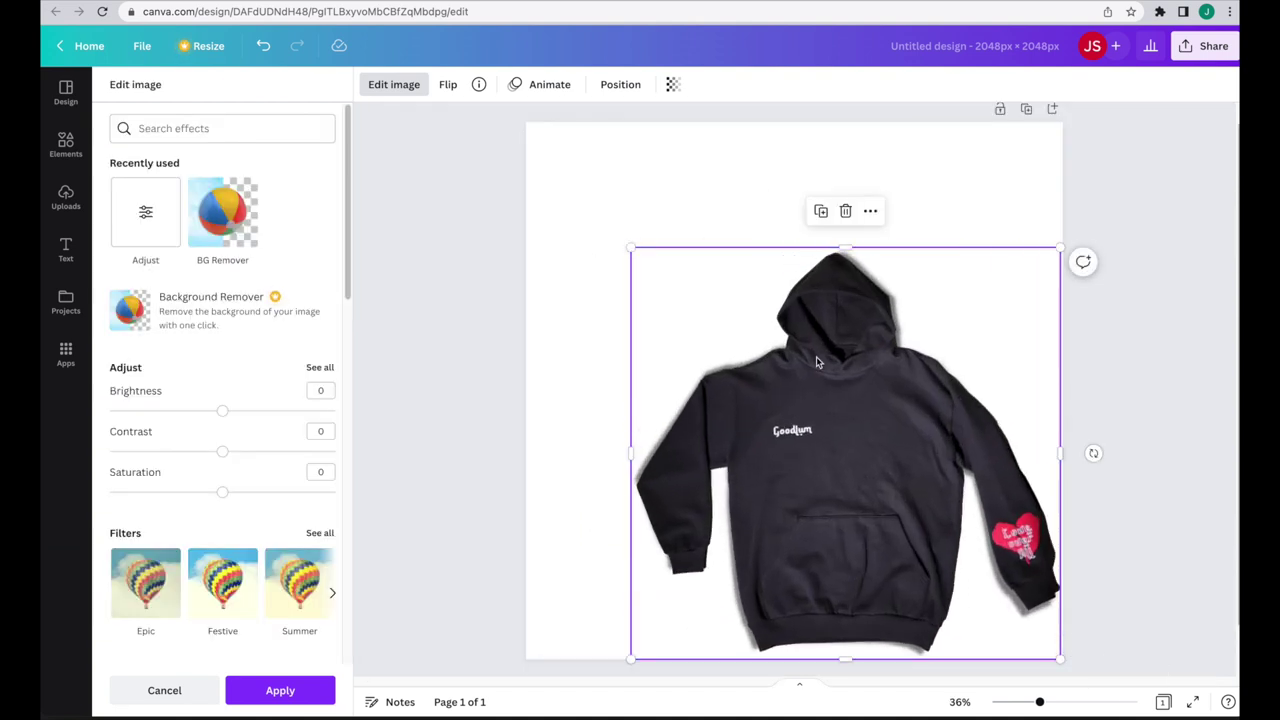
left_click(629, 241)
left_click(632, 255)
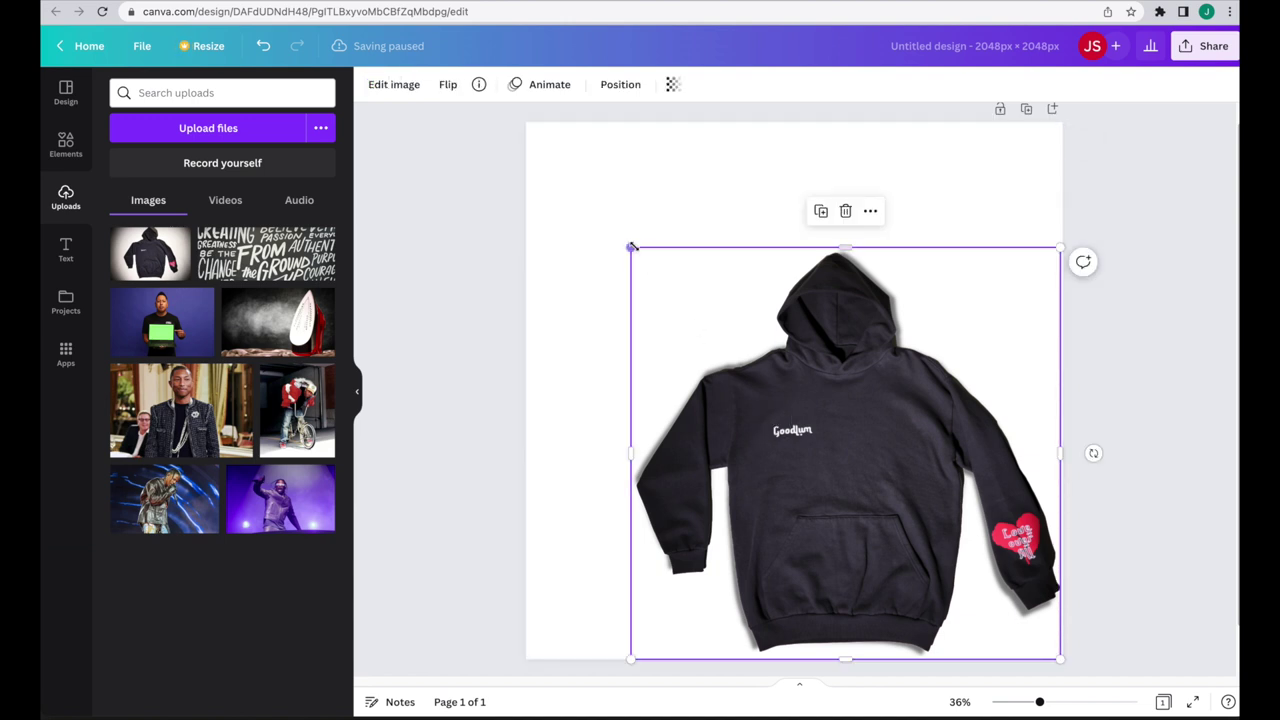
left_click_drag(633, 246, 543, 163)
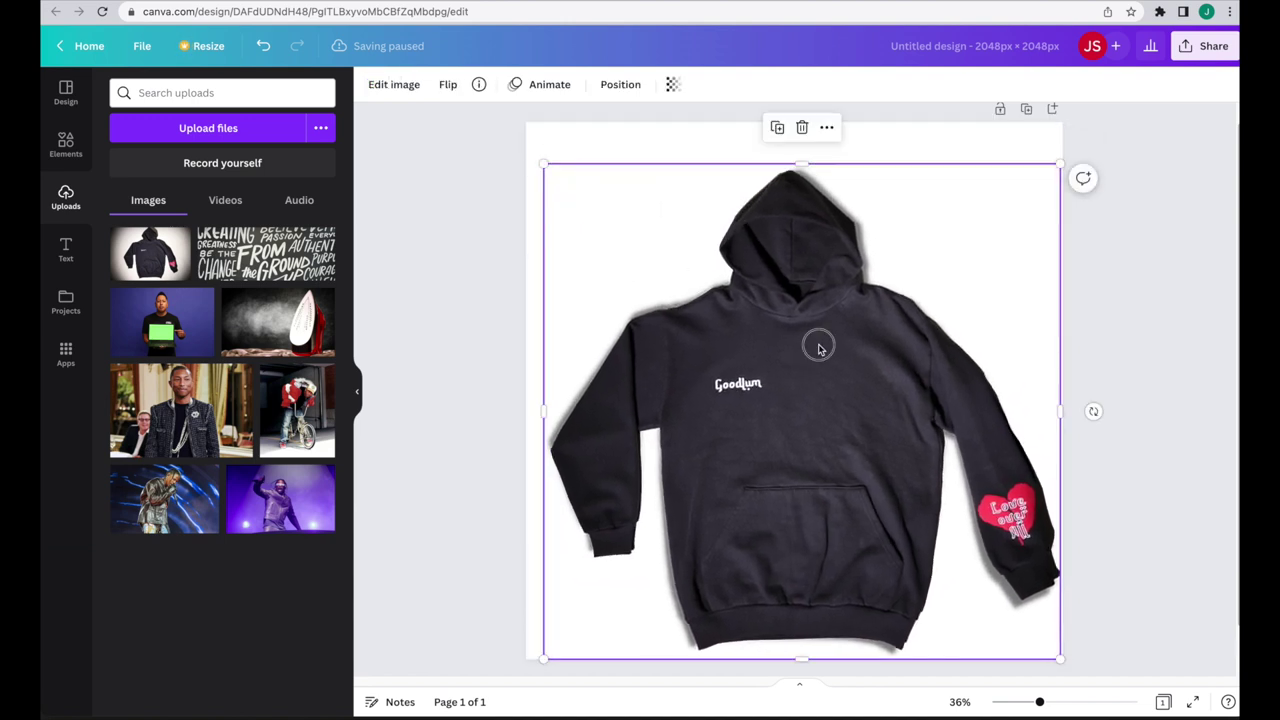
left_click_drag(820, 343, 797, 317)
left_click_drag(810, 315, 810, 319)
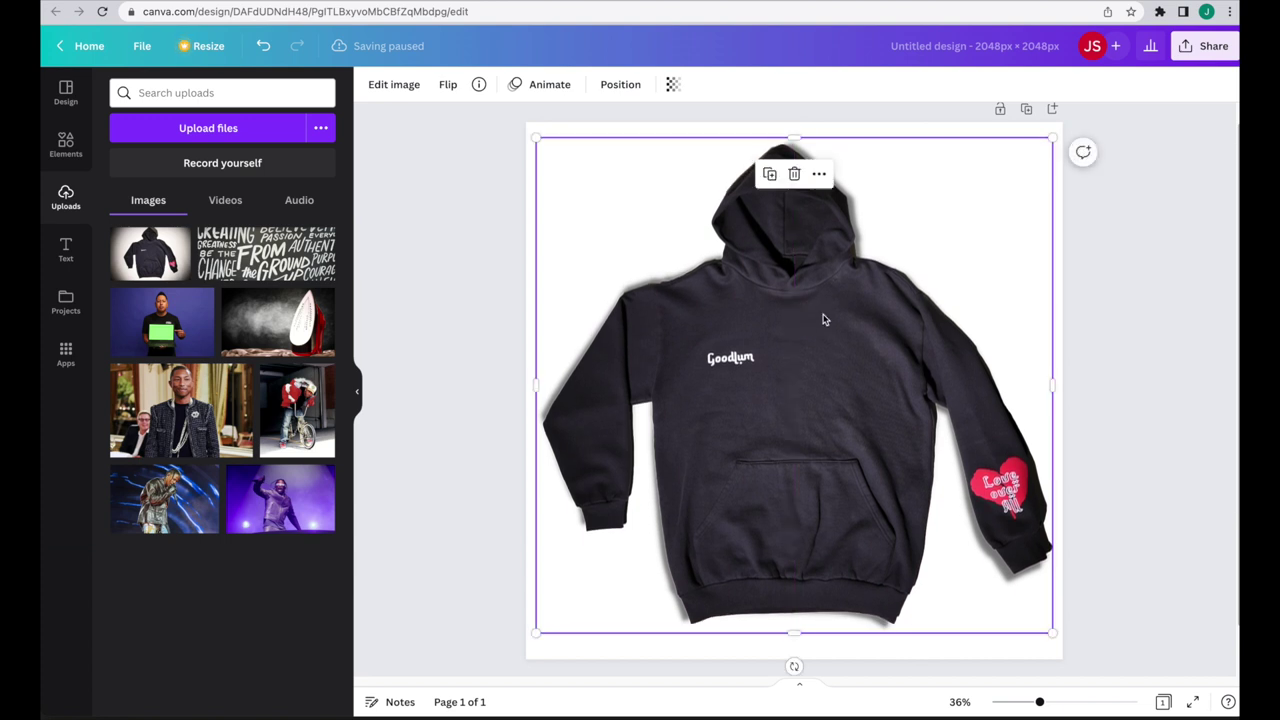
left_click(1119, 293)
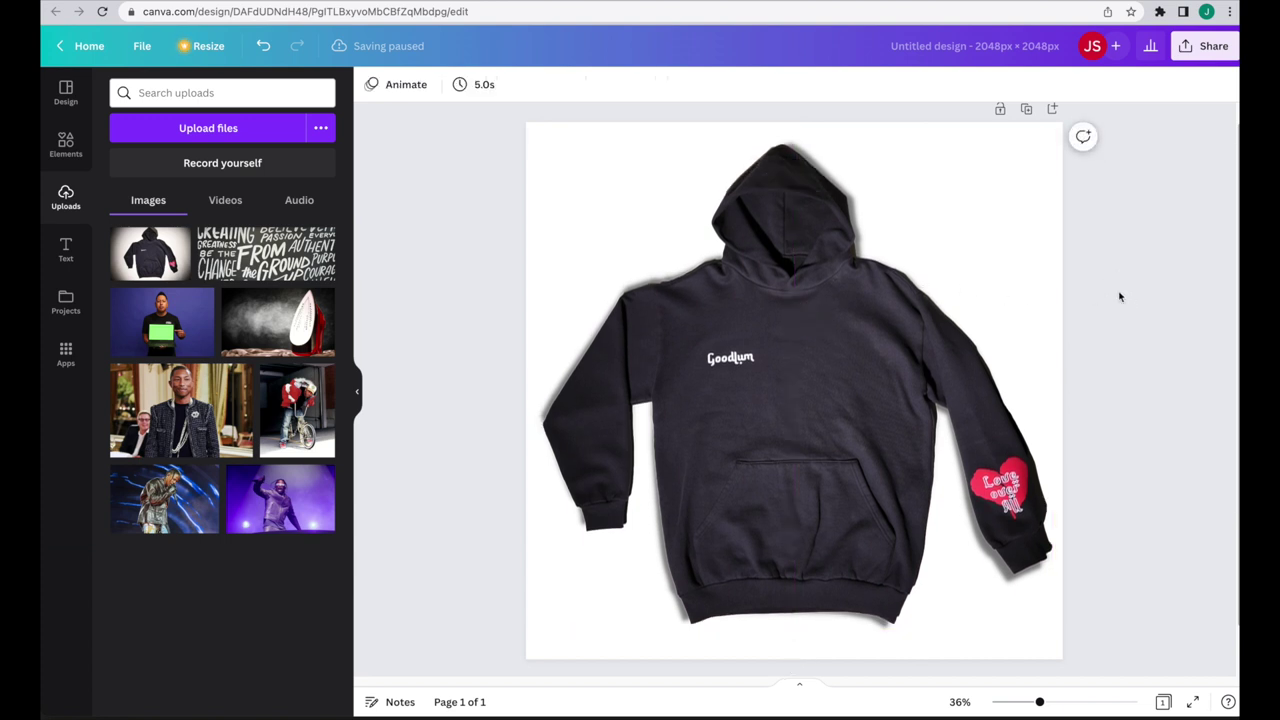
Step: Shrink the hoodie image slightly and align it with the canvas's vertical centre line
left_click(808, 397)
left_click_drag(1050, 140, 1049, 141)
left_click(888, 312)
left_click_drag(888, 312, 889, 309)
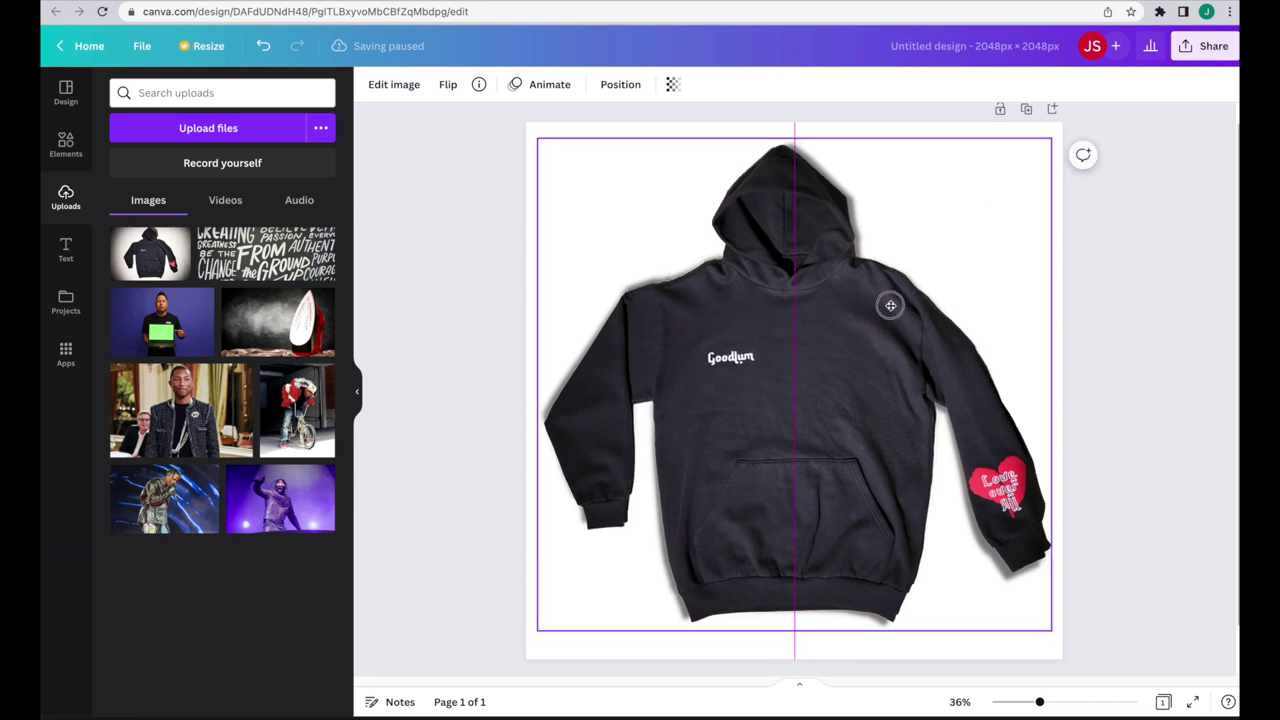
left_click(1121, 190)
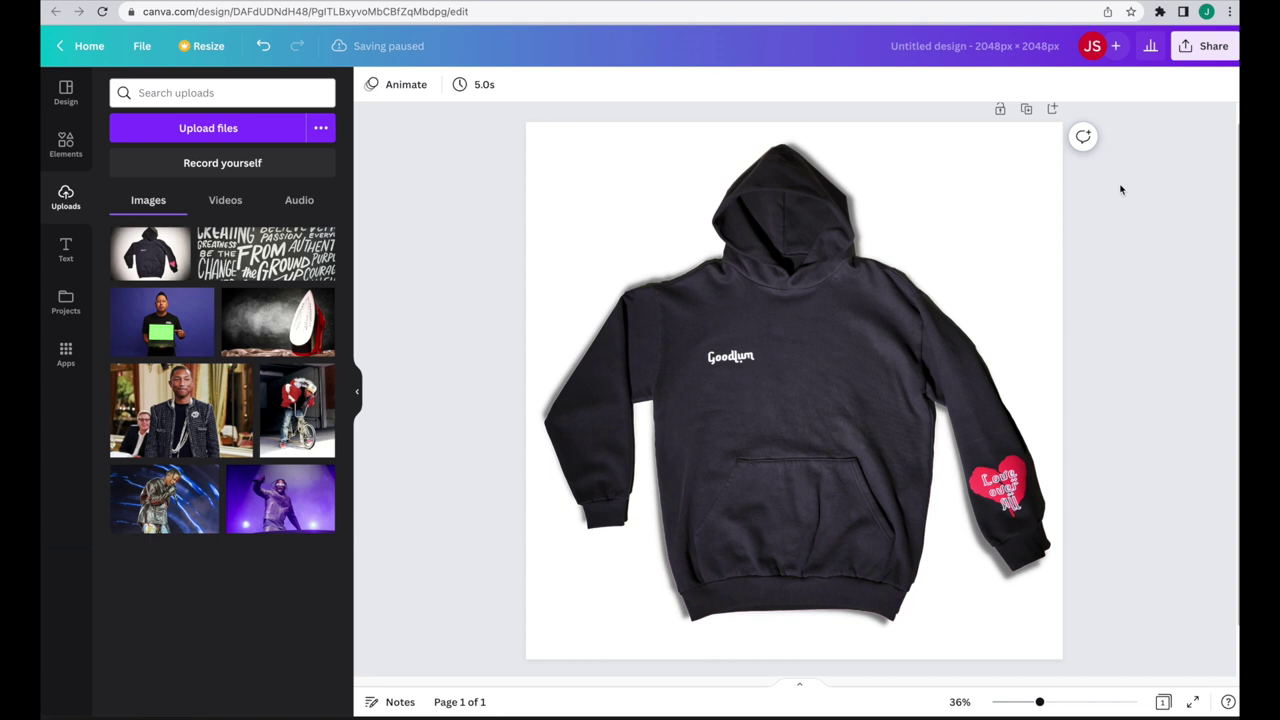
Step: Download the design as a PNG at 2,048 × 2,048 px and open the downloaded file
left_click(1205, 45)
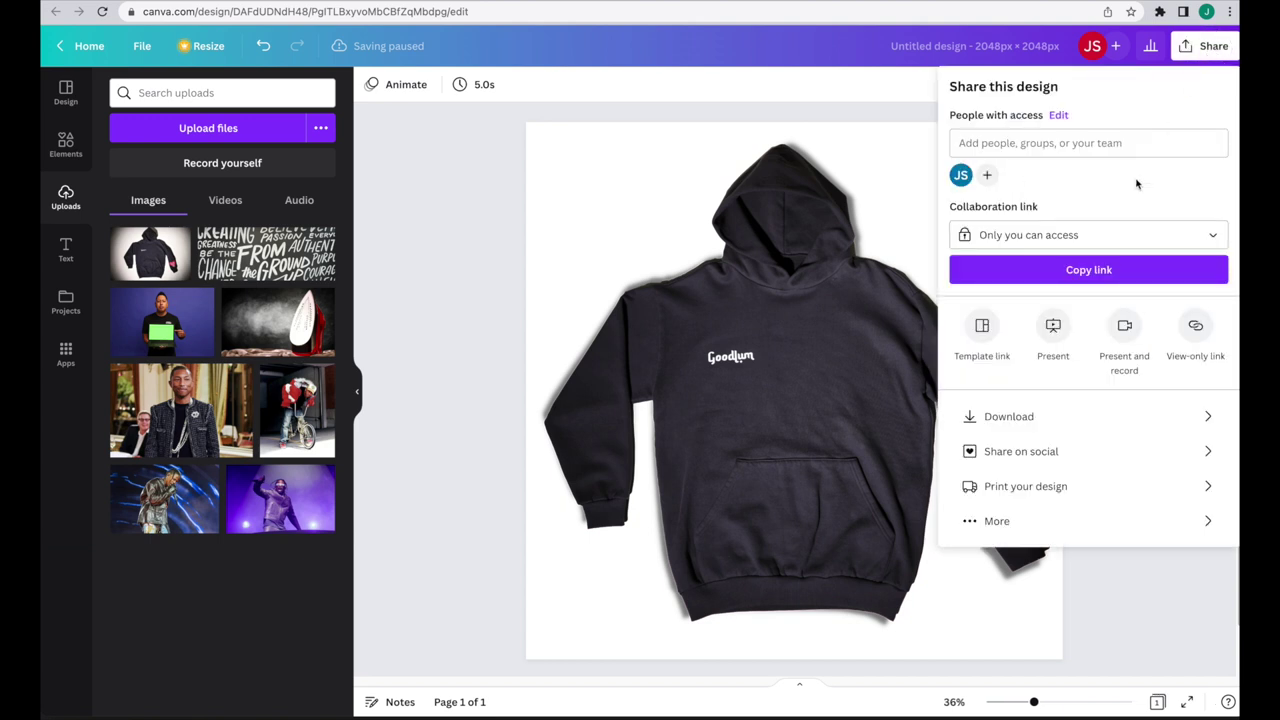
left_click(1030, 416)
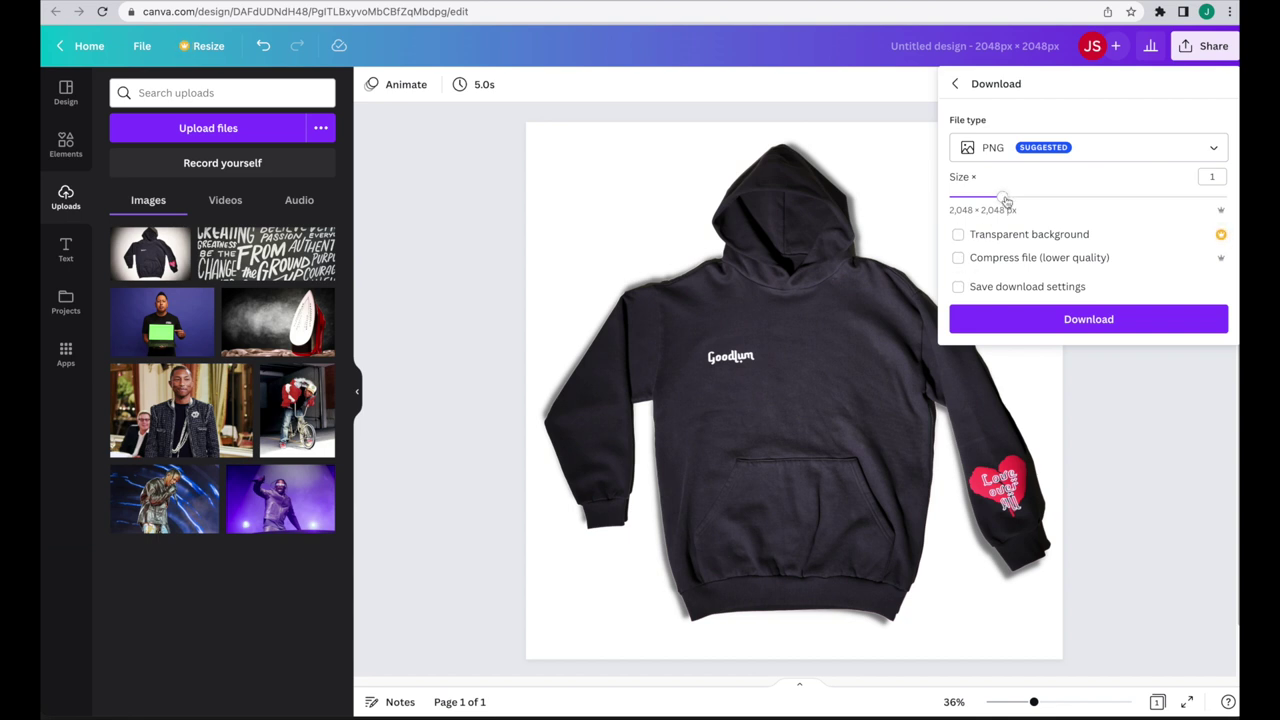
left_click(1116, 321)
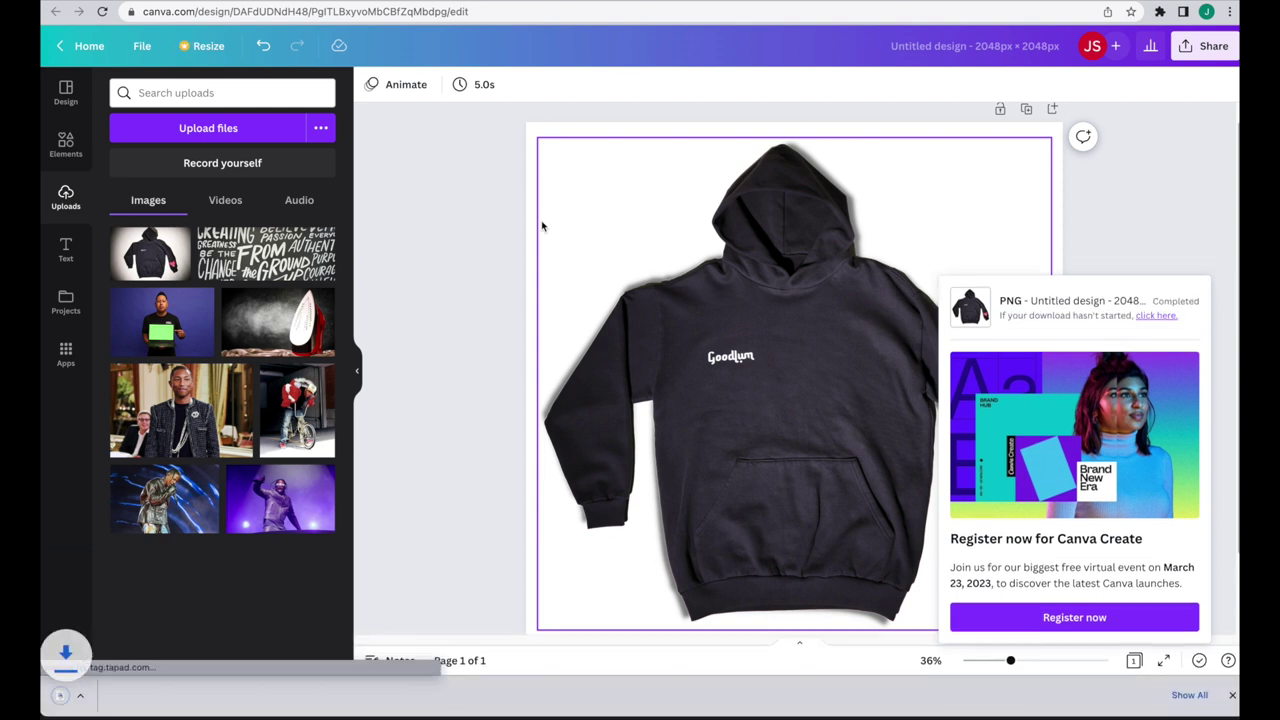
left_click(155, 698)
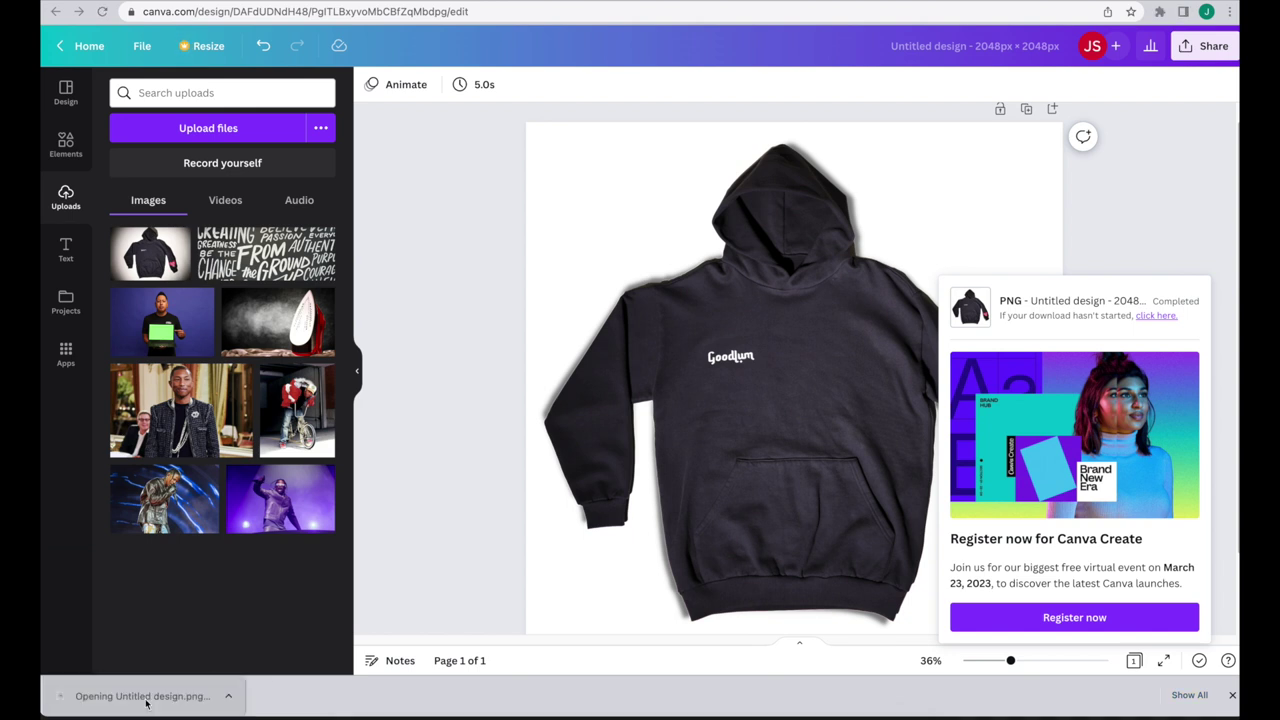
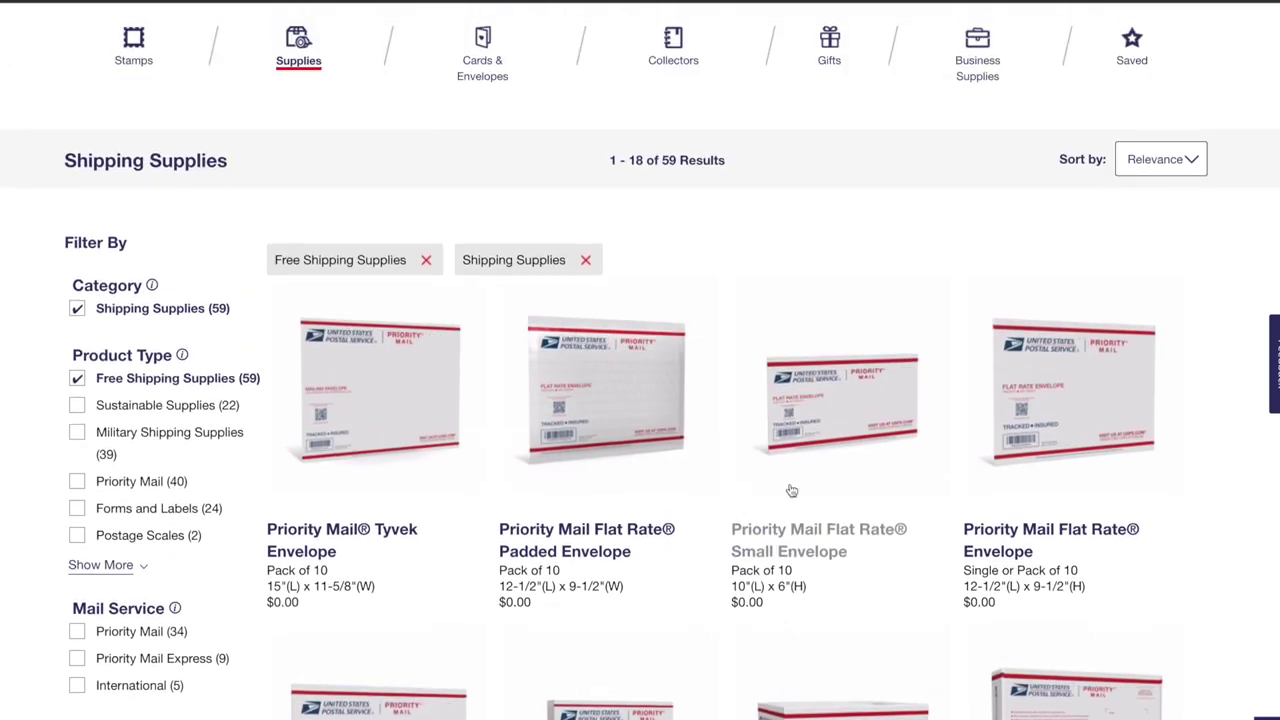
Step: Browse the free shipping supplies and the Cards & Envelopes category in the USPS Postal Store
scroll(790, 489, "up", 2)
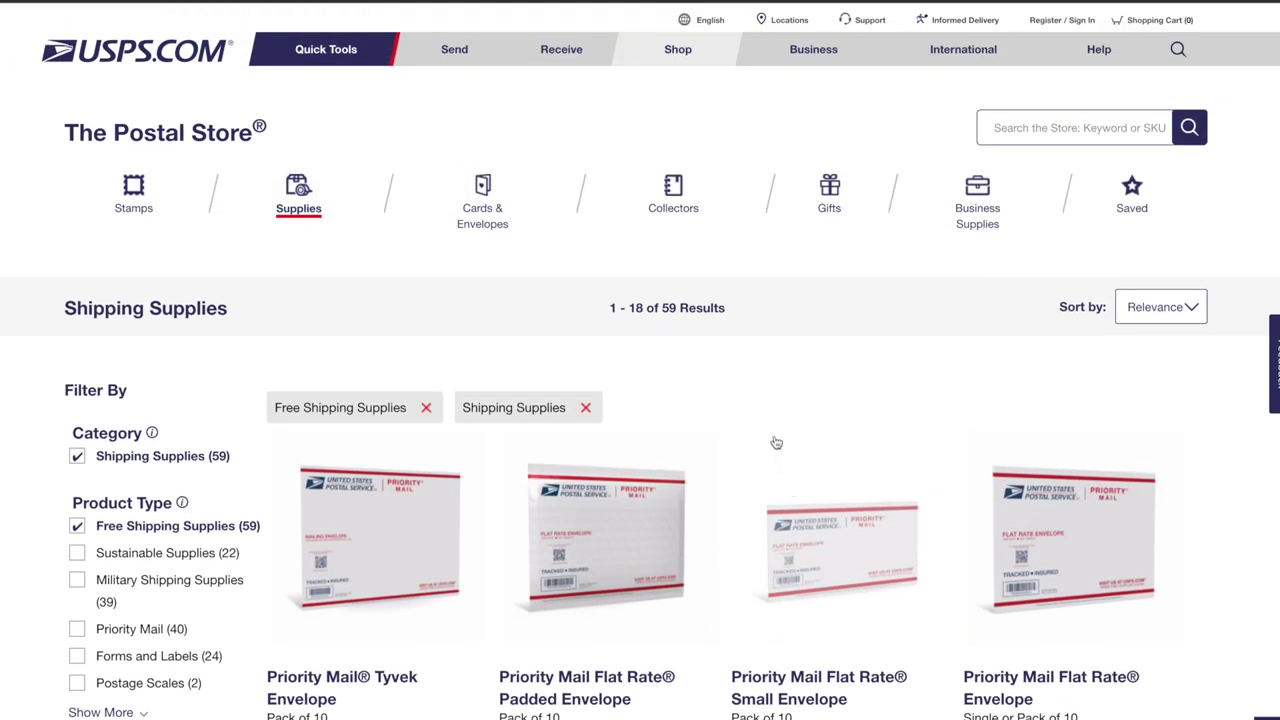
scroll(776, 442, "down", 3)
scroll(768, 412, "up", 3)
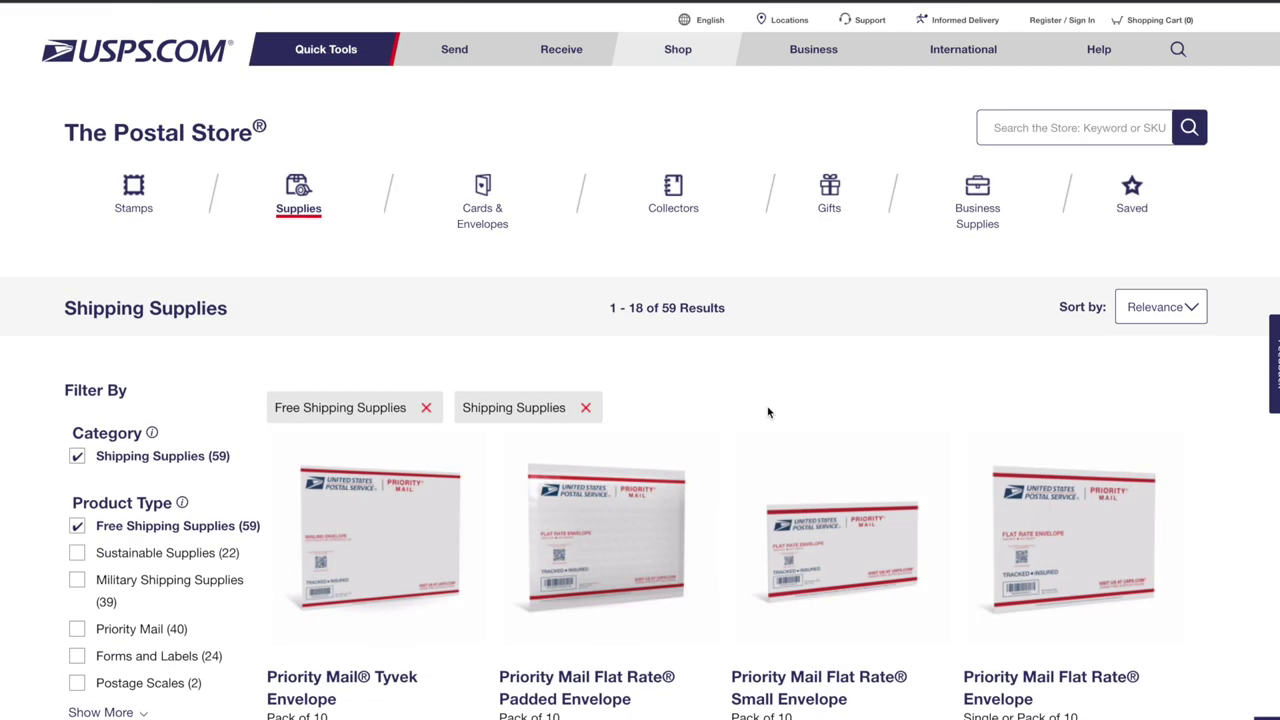
left_click(502, 207)
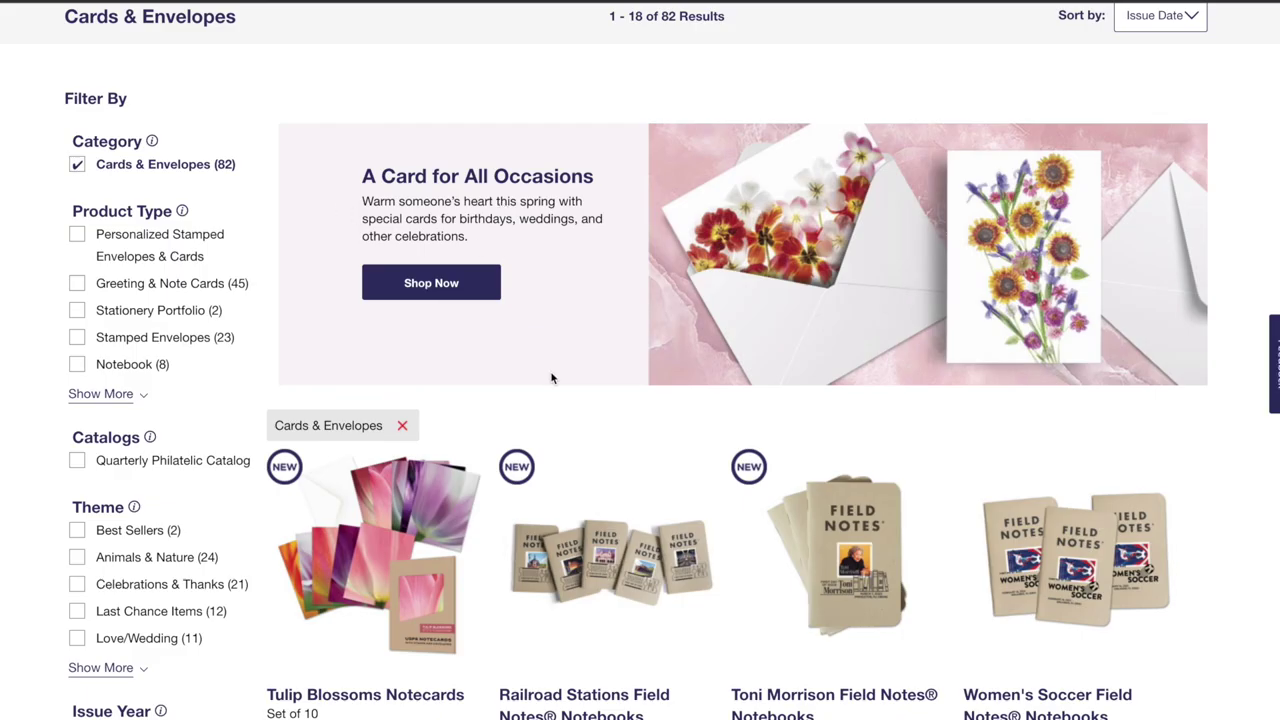
scroll(578, 421, "down", 2)
scroll(676, 437, "down", 4)
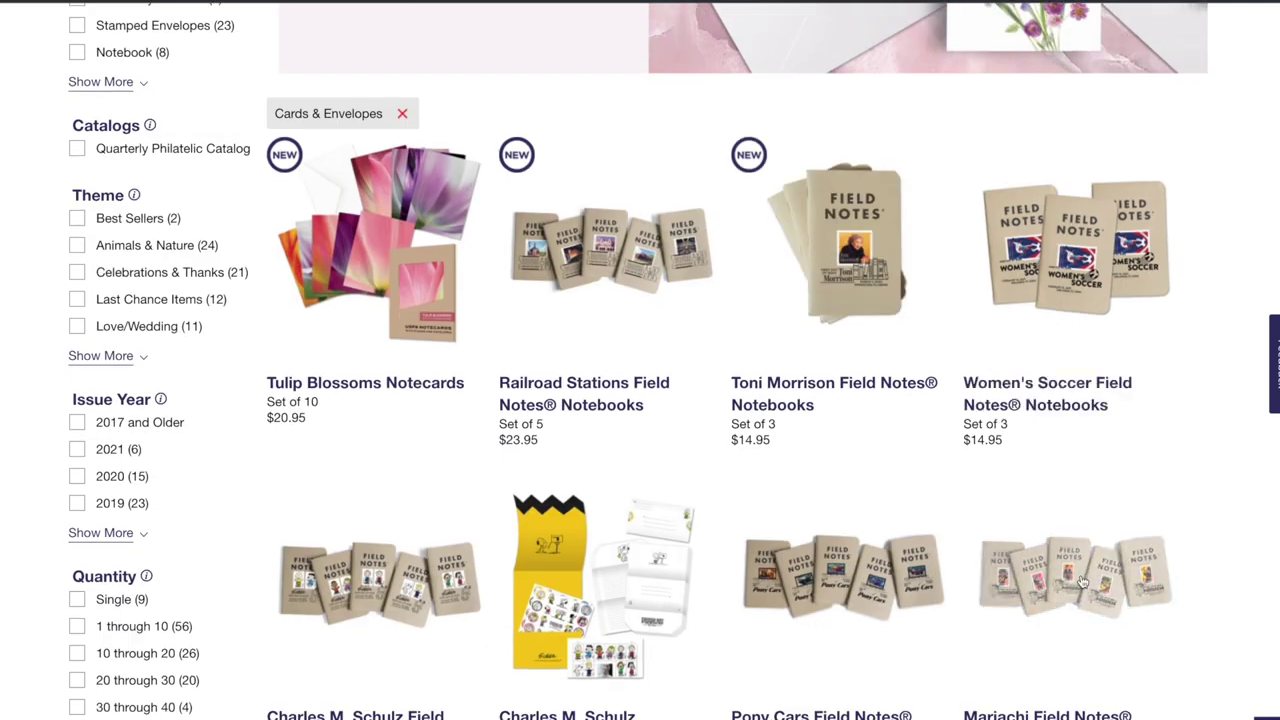
scroll(816, 541, "down", 3)
scroll(816, 541, "up", 10)
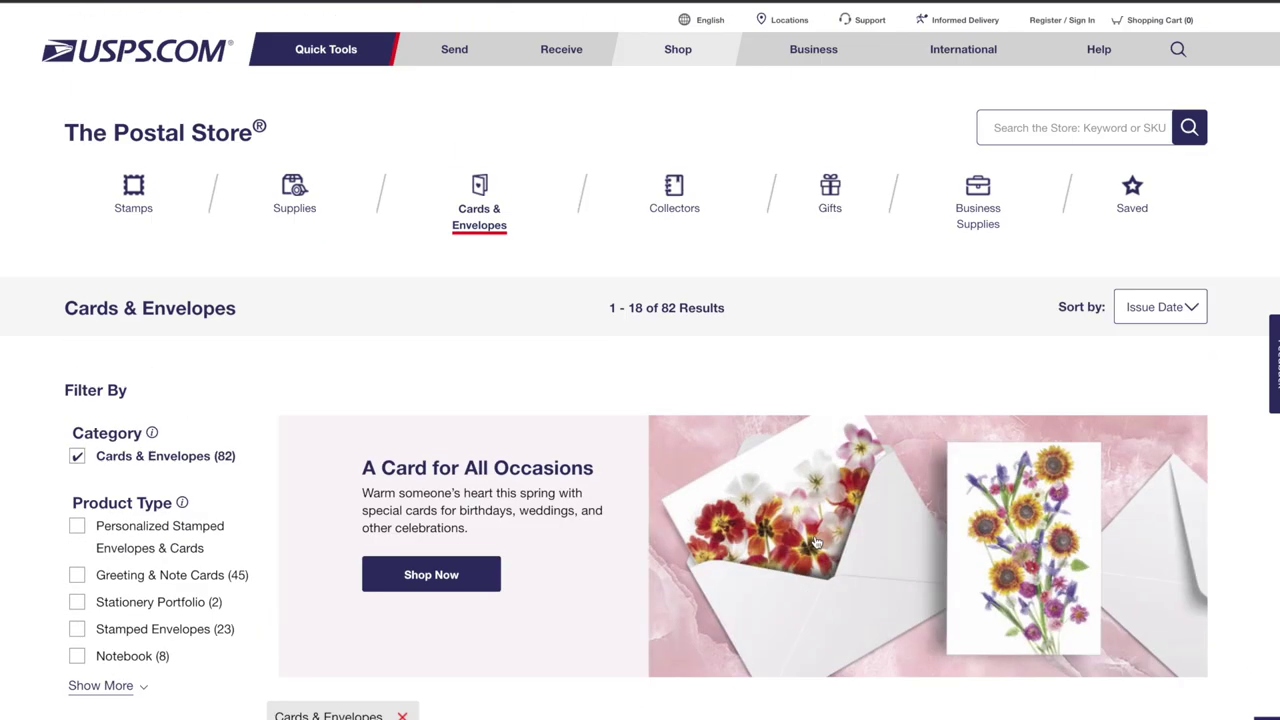
Step: View the Personalized Stamped Envelopes & Cards page, return to the Postal Store and look at Business Supplies
left_click(76, 529)
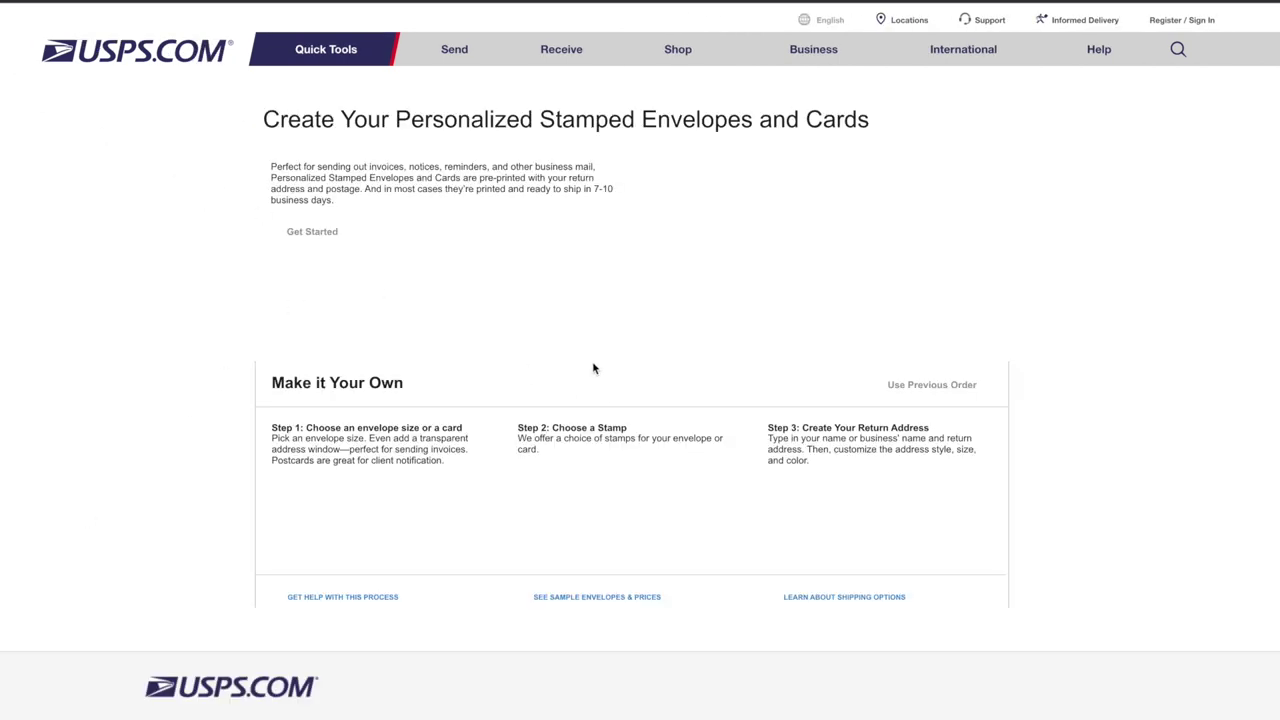
key("alt+Left")
scroll(390, 520, "down", 2)
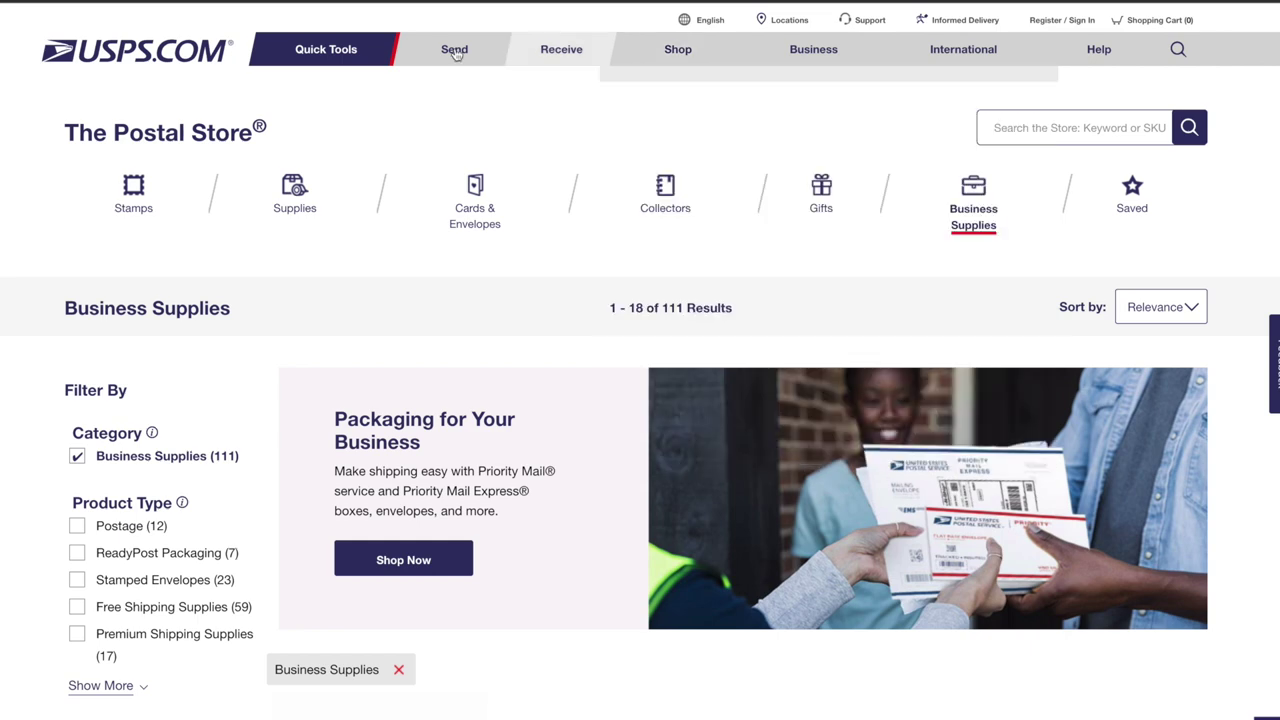
Step: Open the Uline website on a new Incognito page and look through its product categories
key("ctrl+shift+n")
type("uline.")
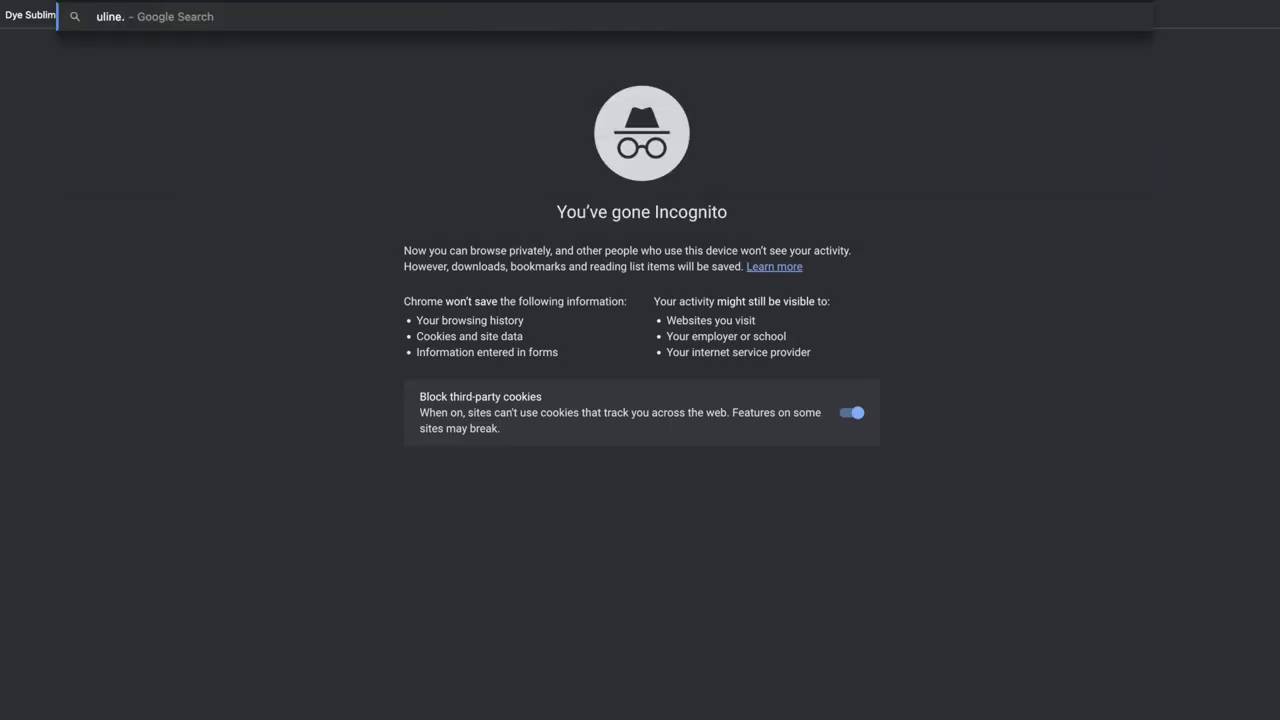
key("Return")
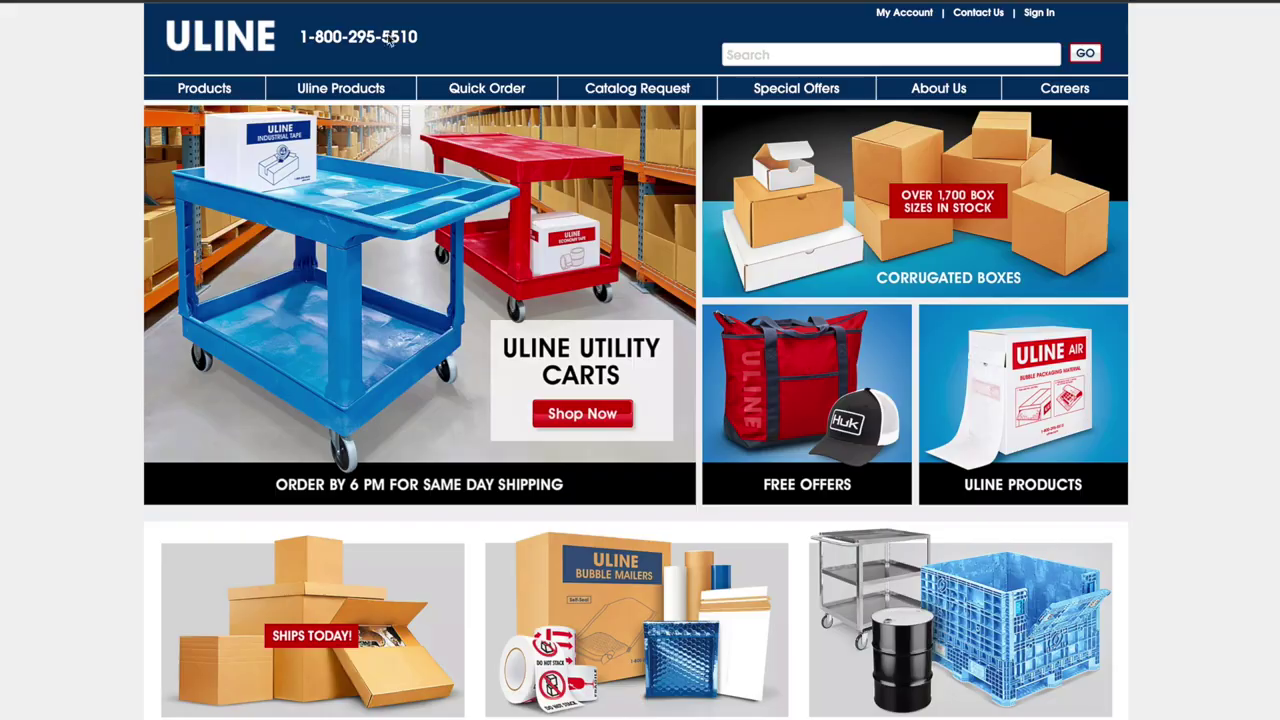
scroll(866, 248, "down", 4)
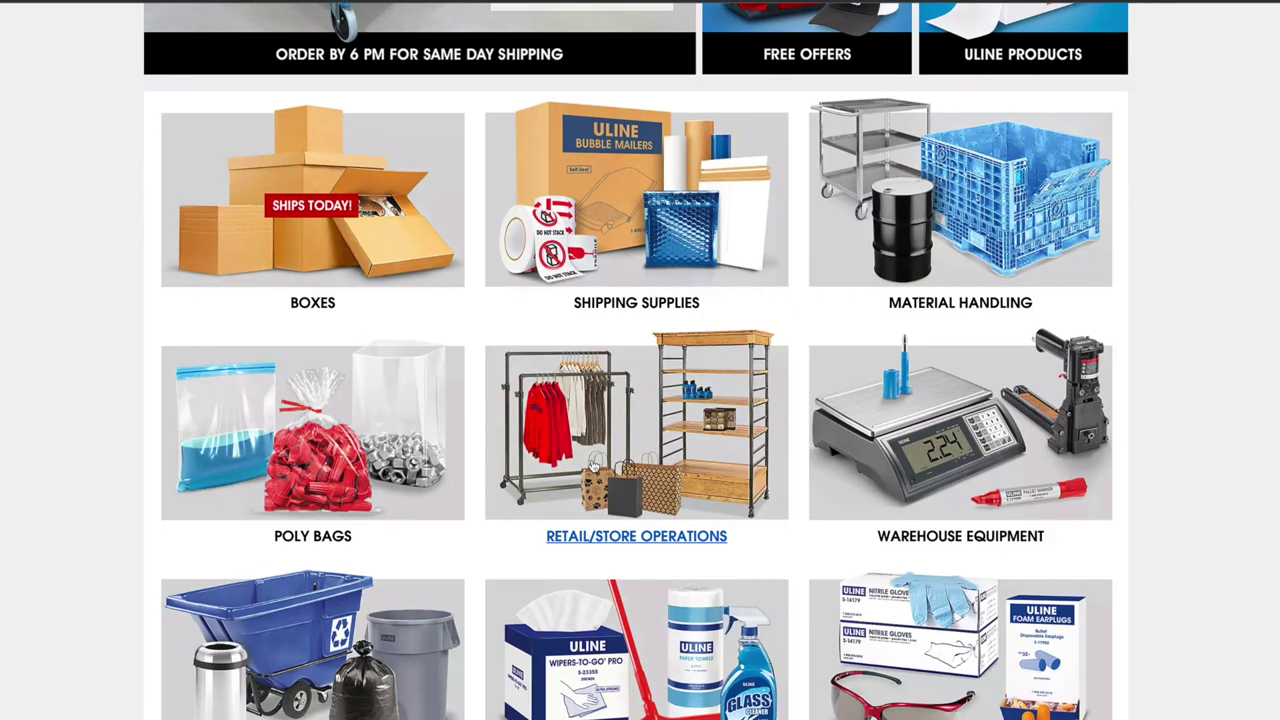
scroll(480, 420, "down", 1)
scroll(962, 337, "down", 1)
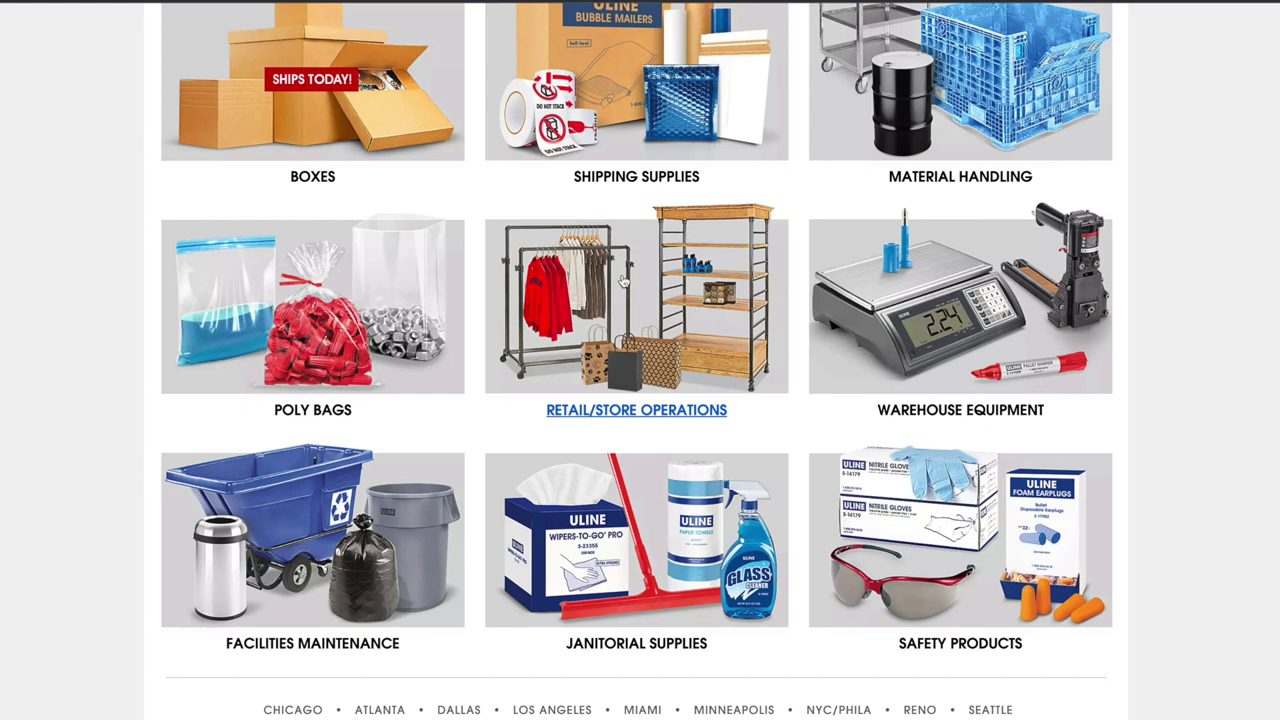
Step: Open the Scales category from Uline's Warehouse Equipment and Supplies section
left_click(955, 283)
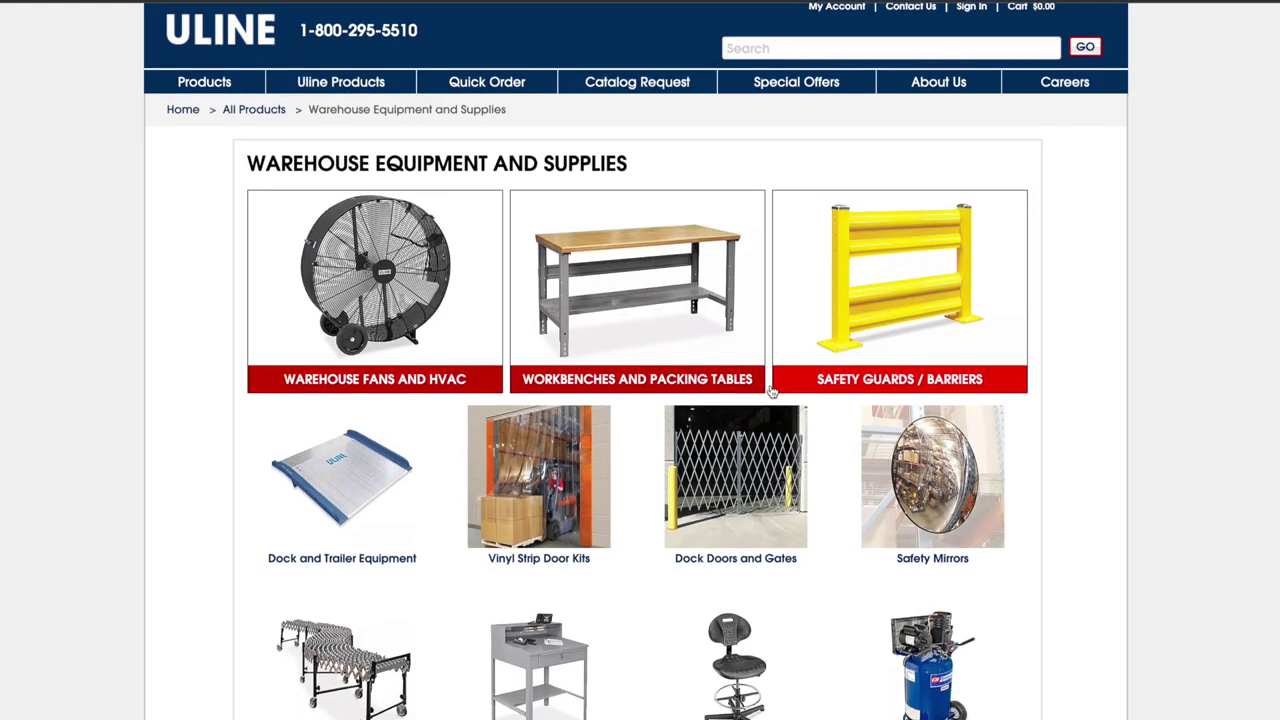
scroll(799, 245, "down", 1)
scroll(799, 245, "down", 2)
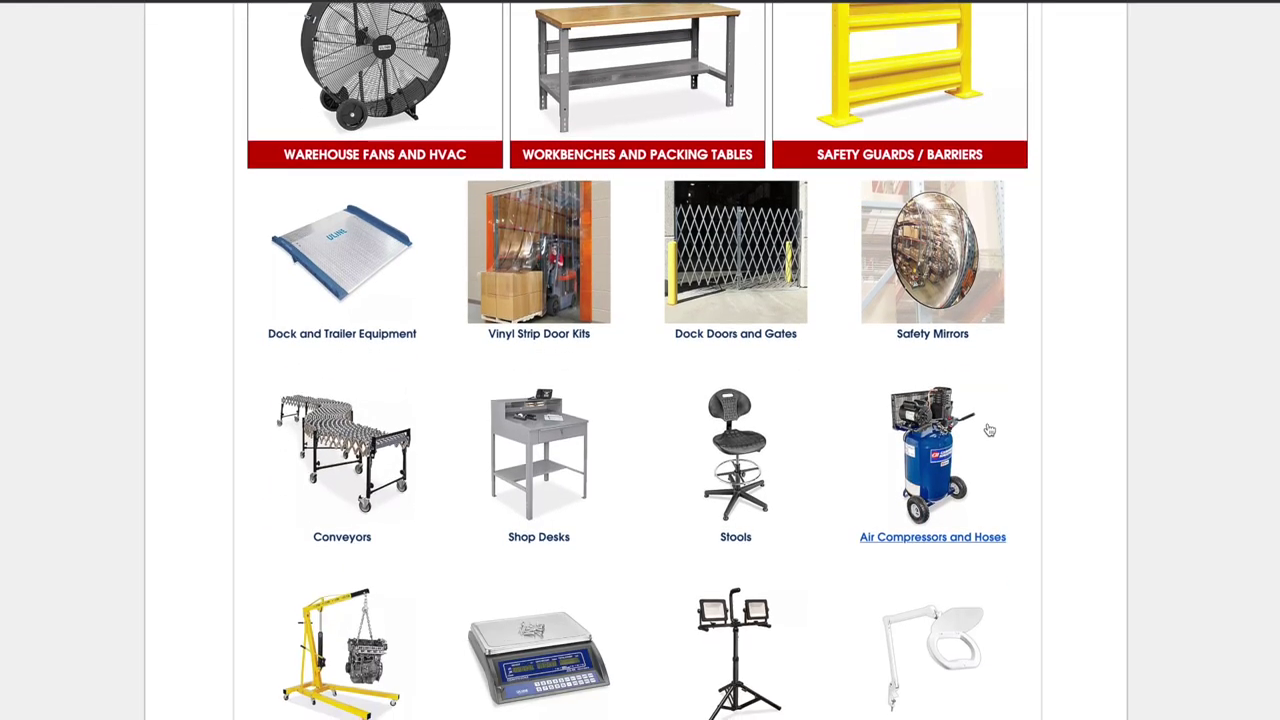
scroll(989, 429, "down", 1)
left_click(512, 531)
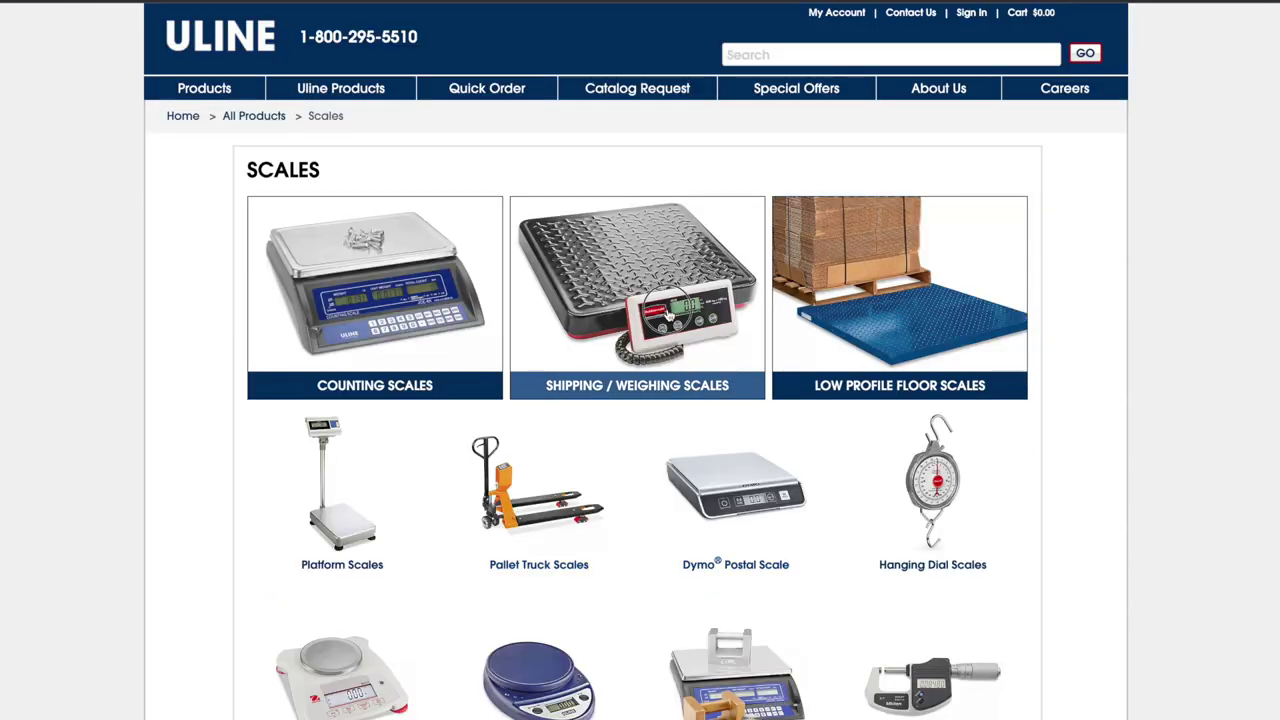
Step: Look through Uline's Shipping and Weighing Scales and open the Rubbermaid Digital Scales
left_click(667, 316)
scroll(689, 372, "down", 2)
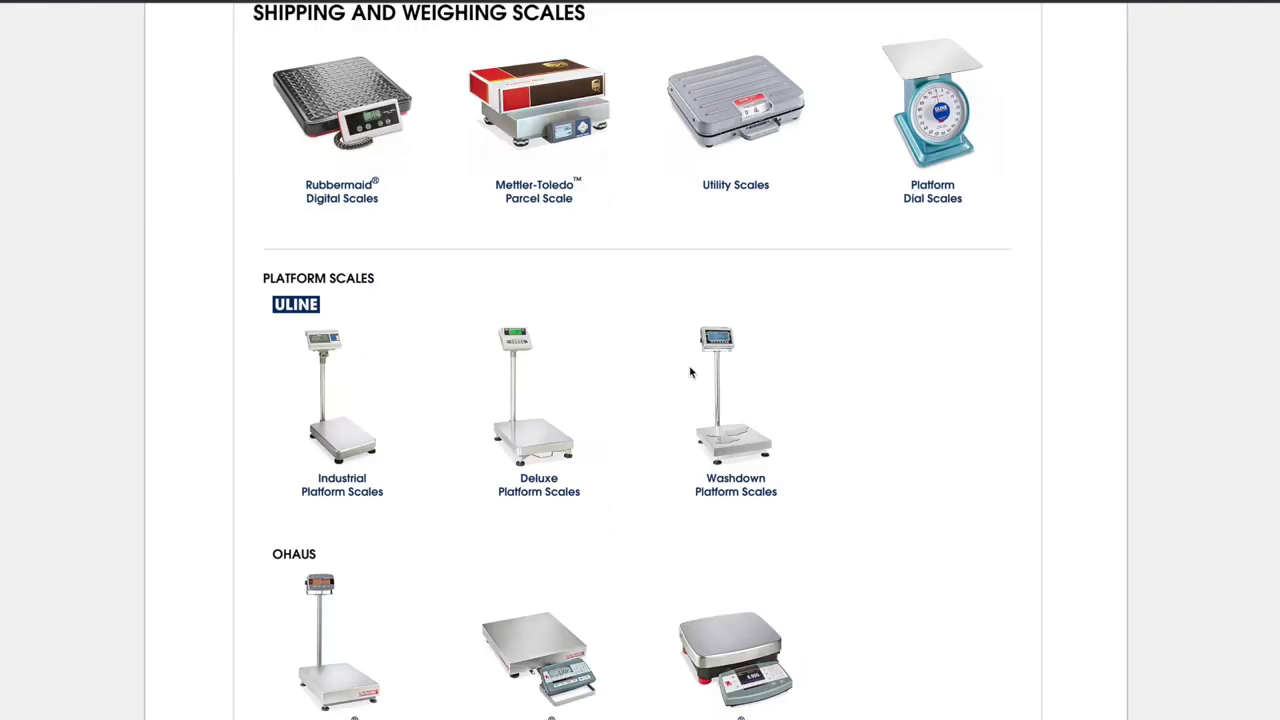
scroll(689, 371, "up", 2)
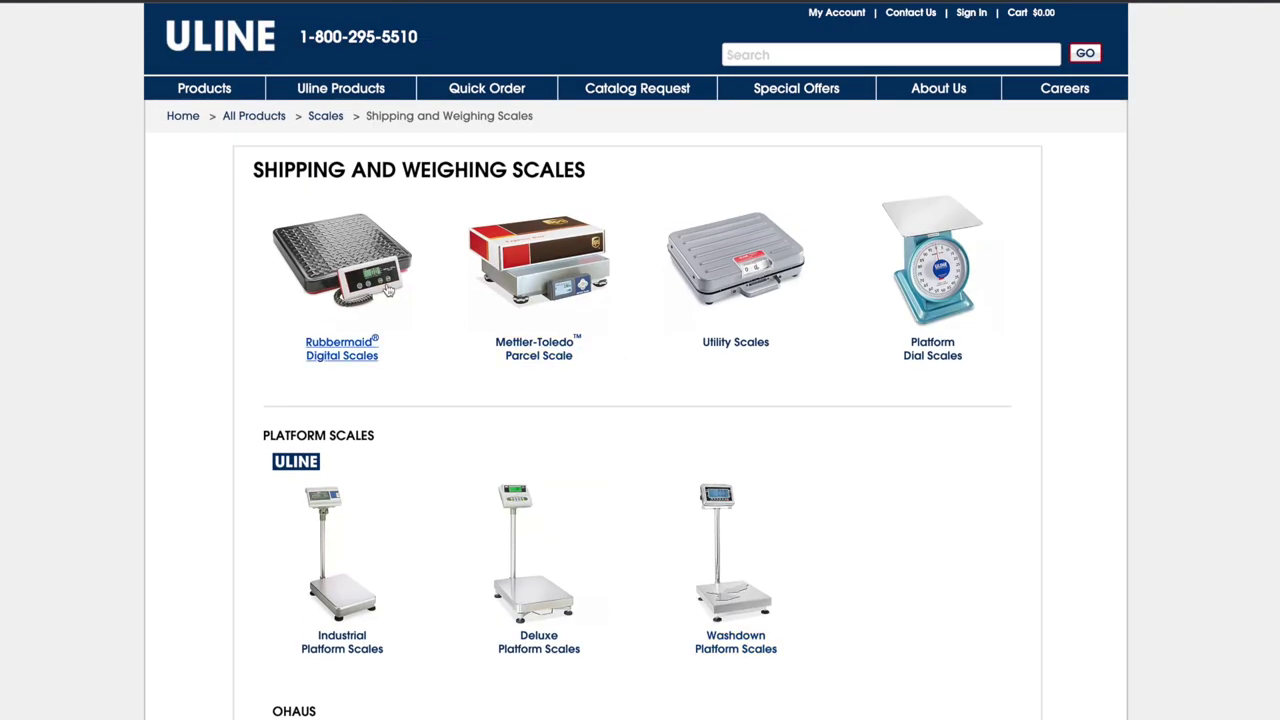
left_click(389, 290)
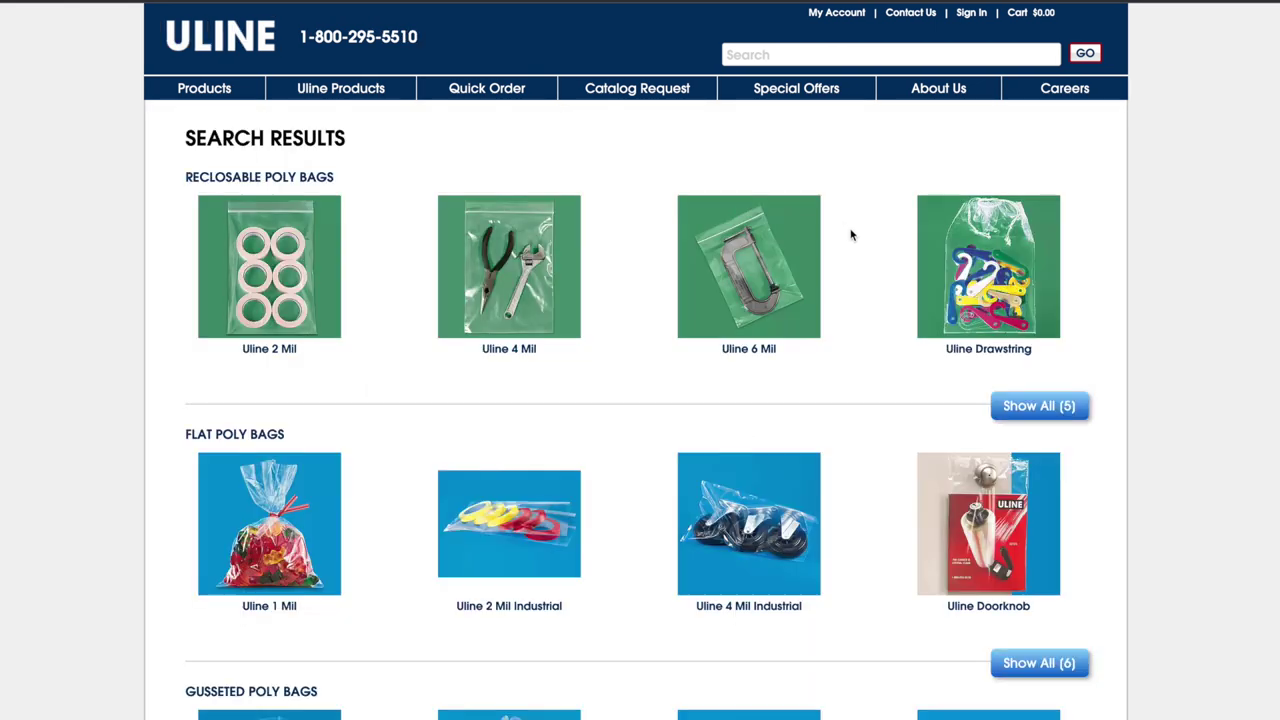
Step: Examine the poly bag types in the Uline search results, from reclosable and gusseted bags to pallet covers
scroll(871, 291, "down", 1)
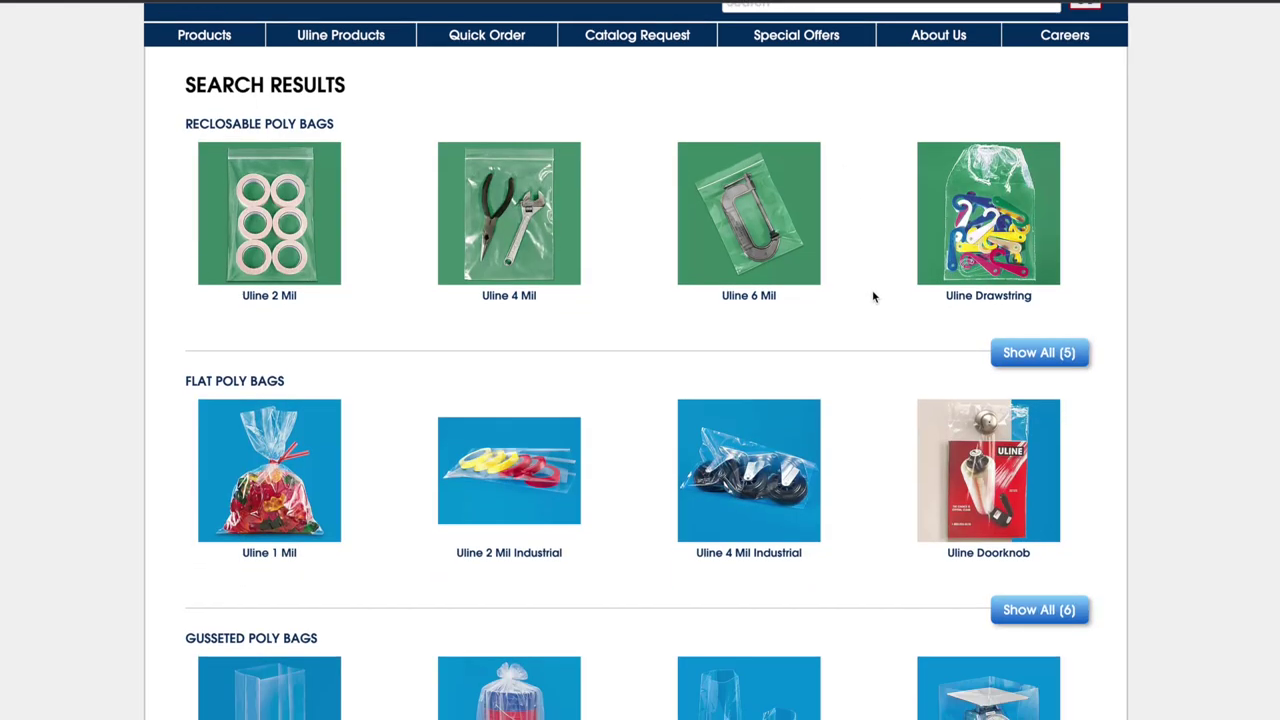
scroll(872, 296, "down", 5)
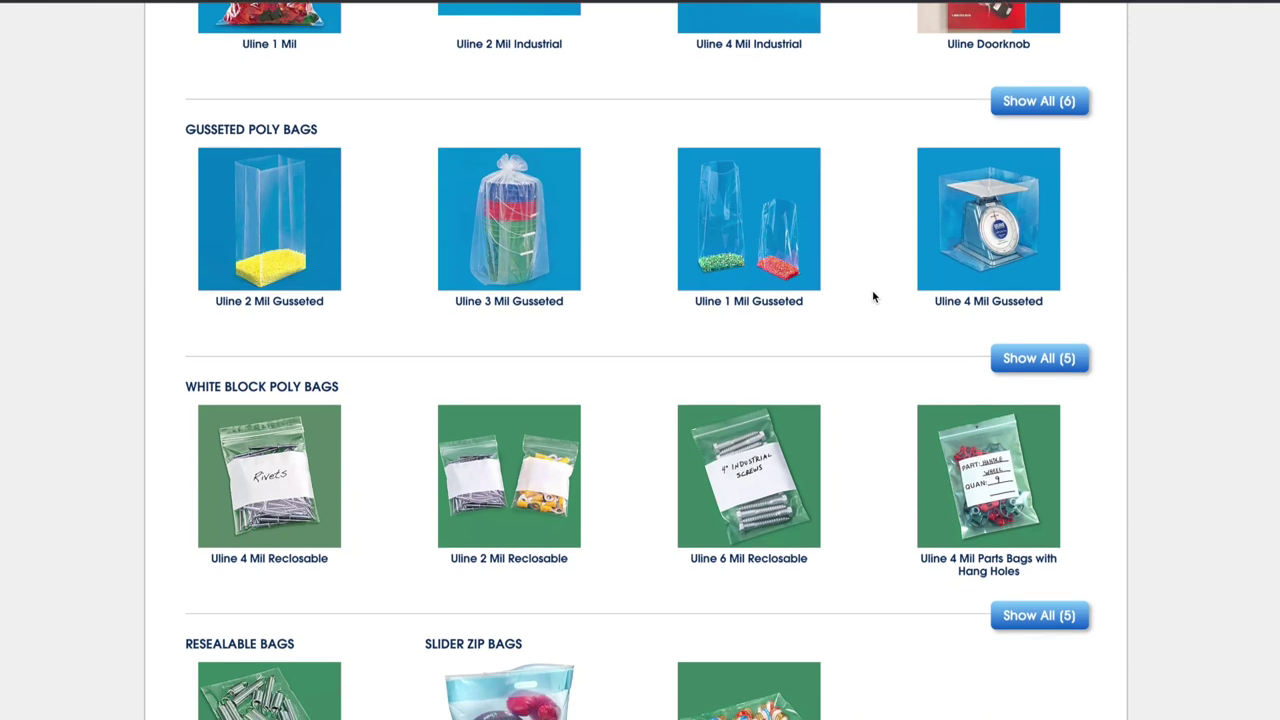
scroll(872, 296, "down", 6)
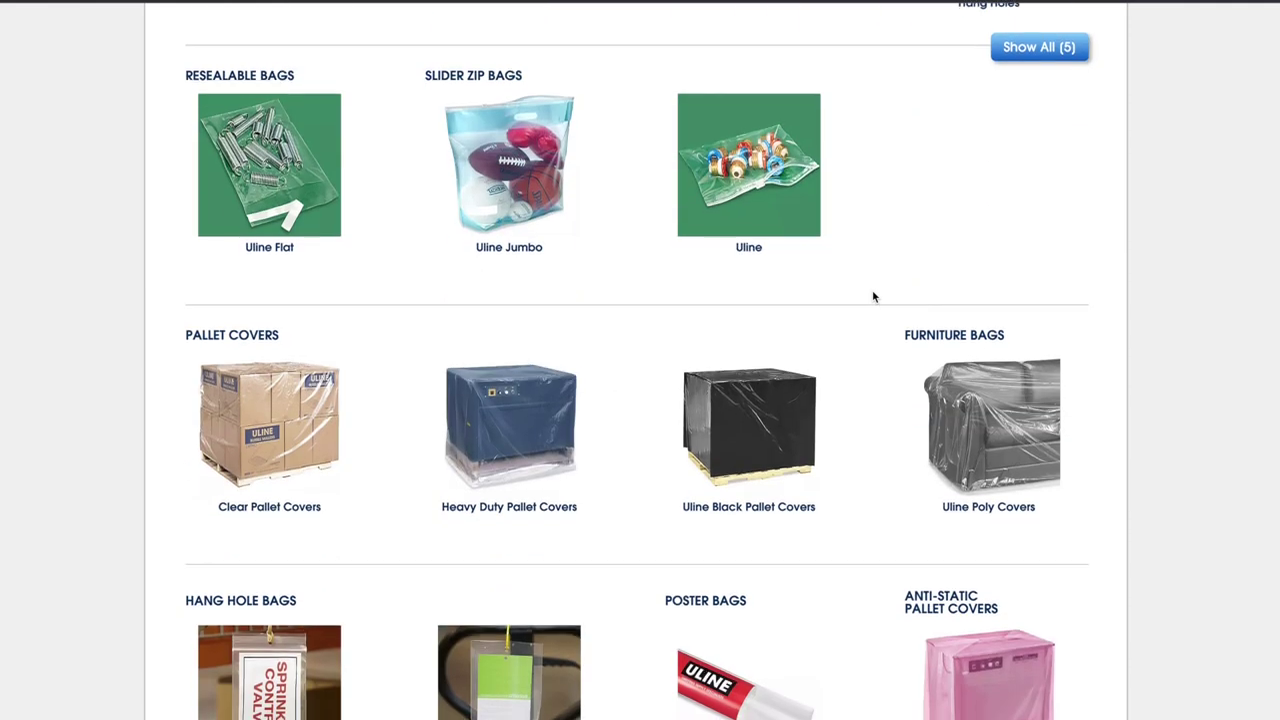
Step: Open the Uline 2 Mil reclosable poly bags from the search results and look through their sizes and carton prices
scroll(872, 296, "down", 2)
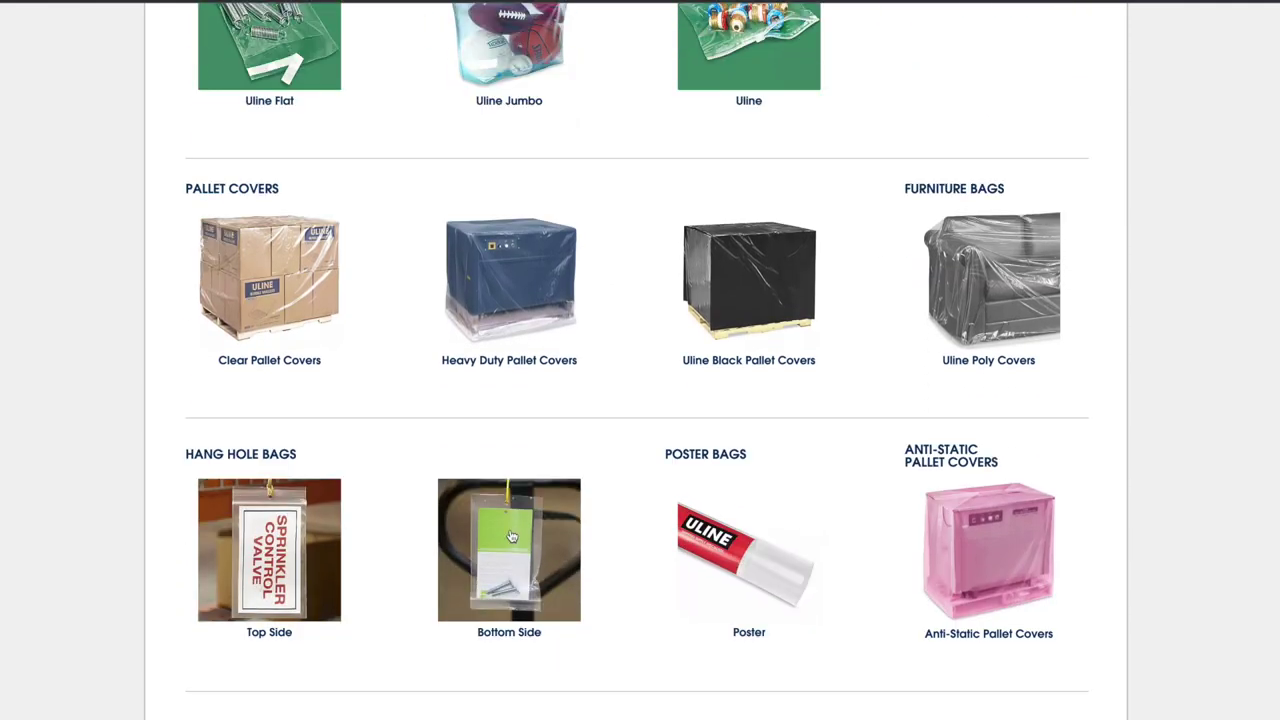
scroll(950, 527, "up", 12)
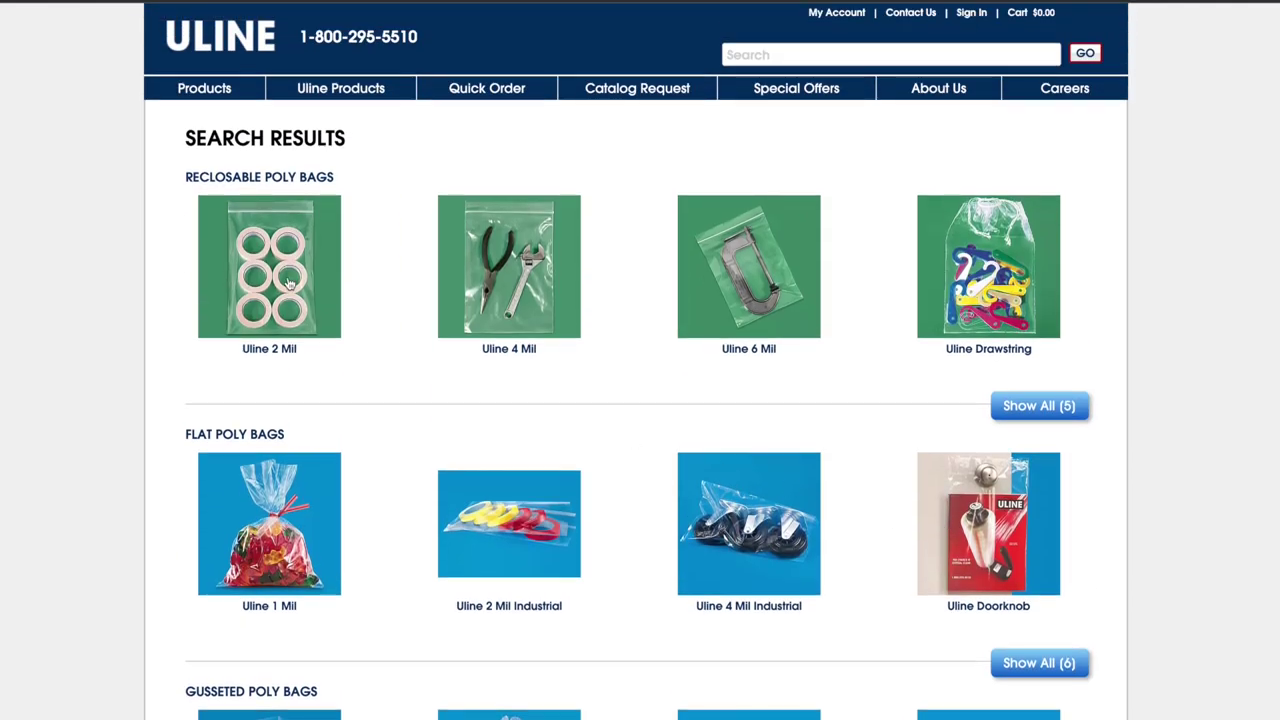
left_click(289, 283)
scroll(482, 505, "down", 18)
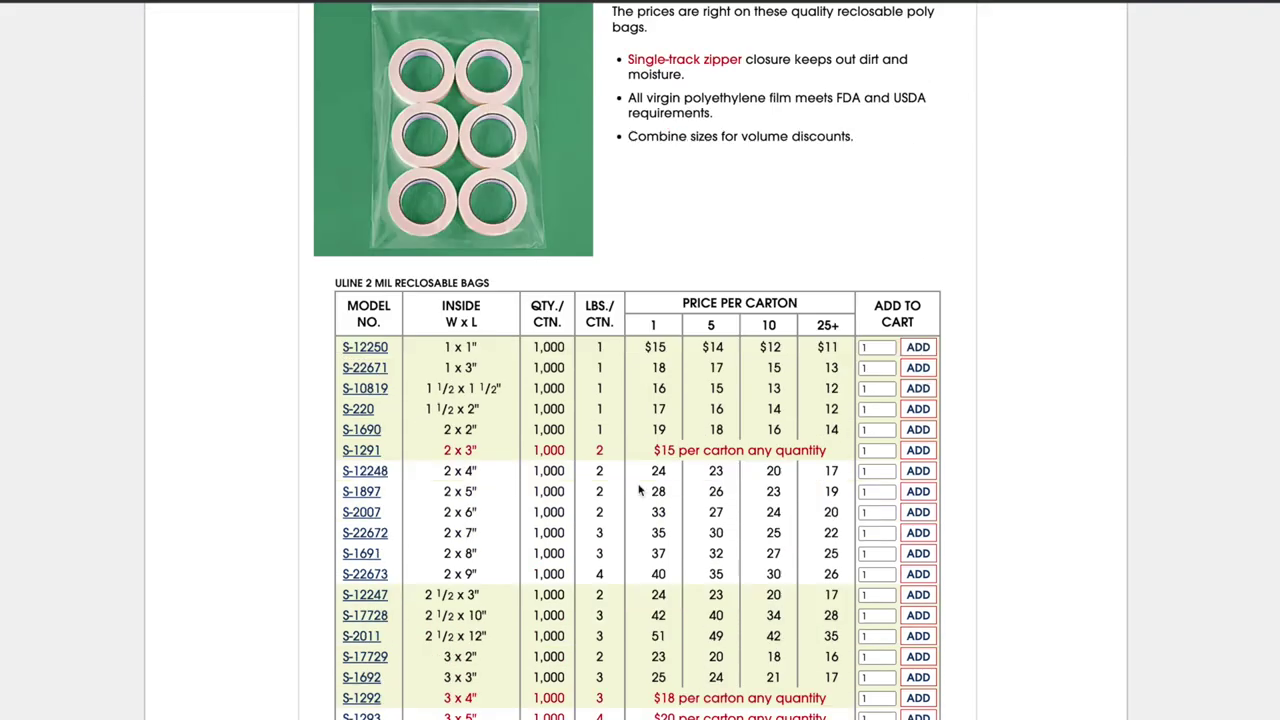
scroll(482, 505, "down", 10)
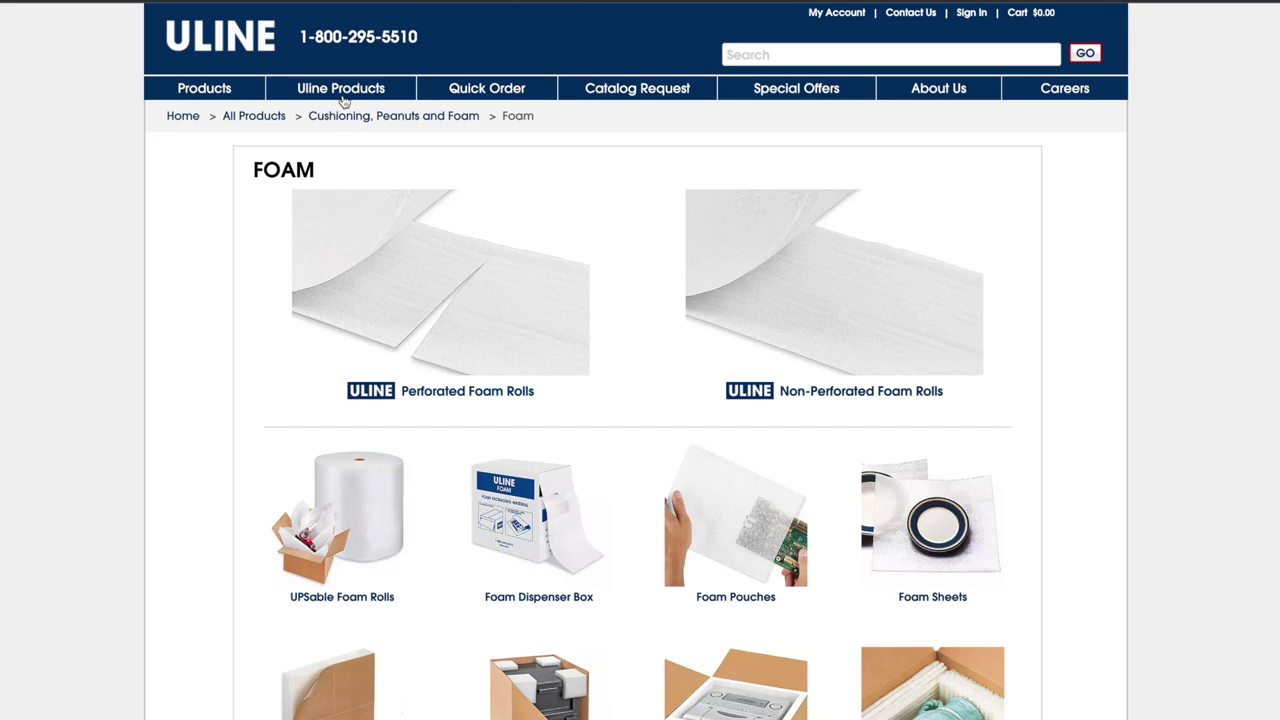
Step: Open the Mailers category from Uline Products and open the Colored poly mailers in a new tab
mouse_move(345, 102)
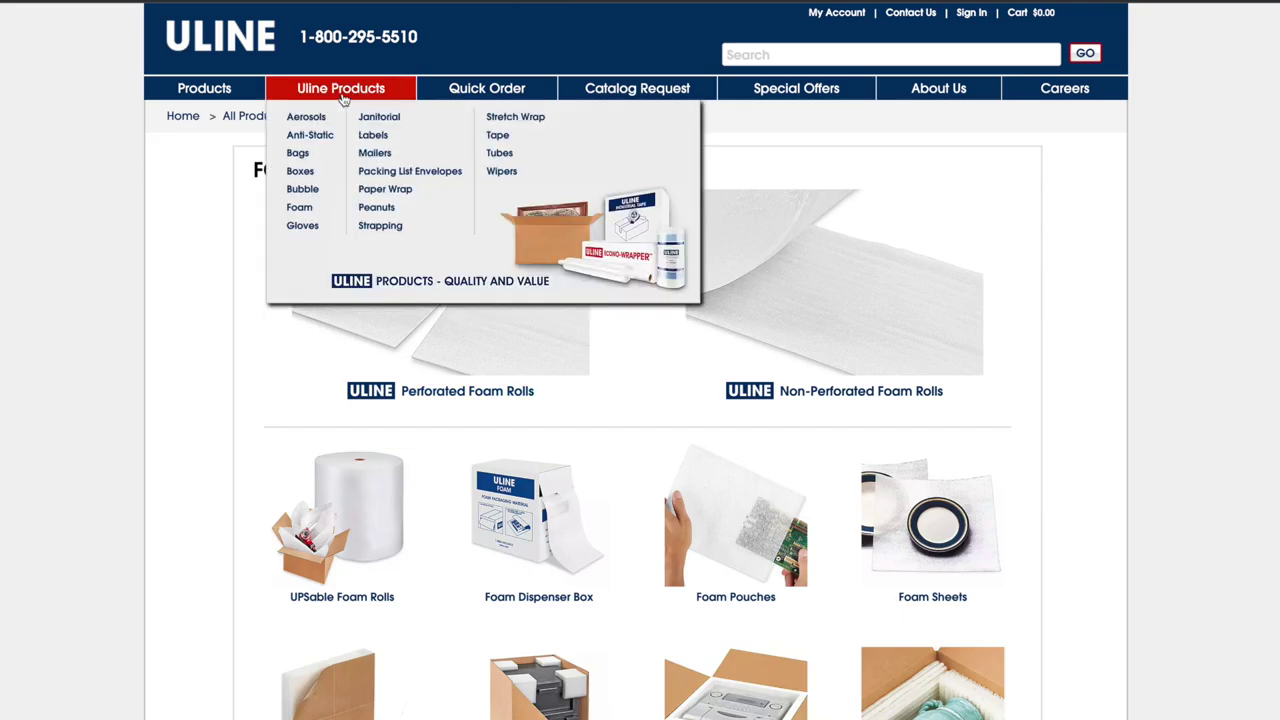
left_click(372, 152)
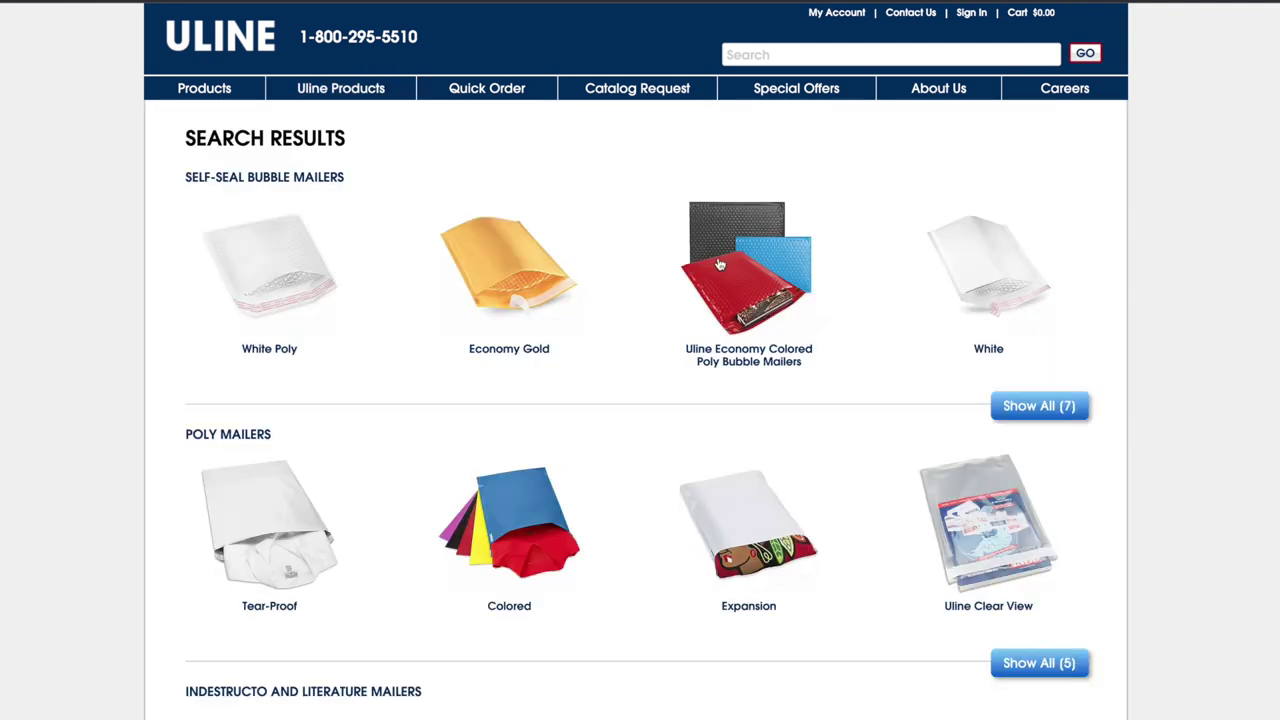
scroll(405, 158, "down", 1)
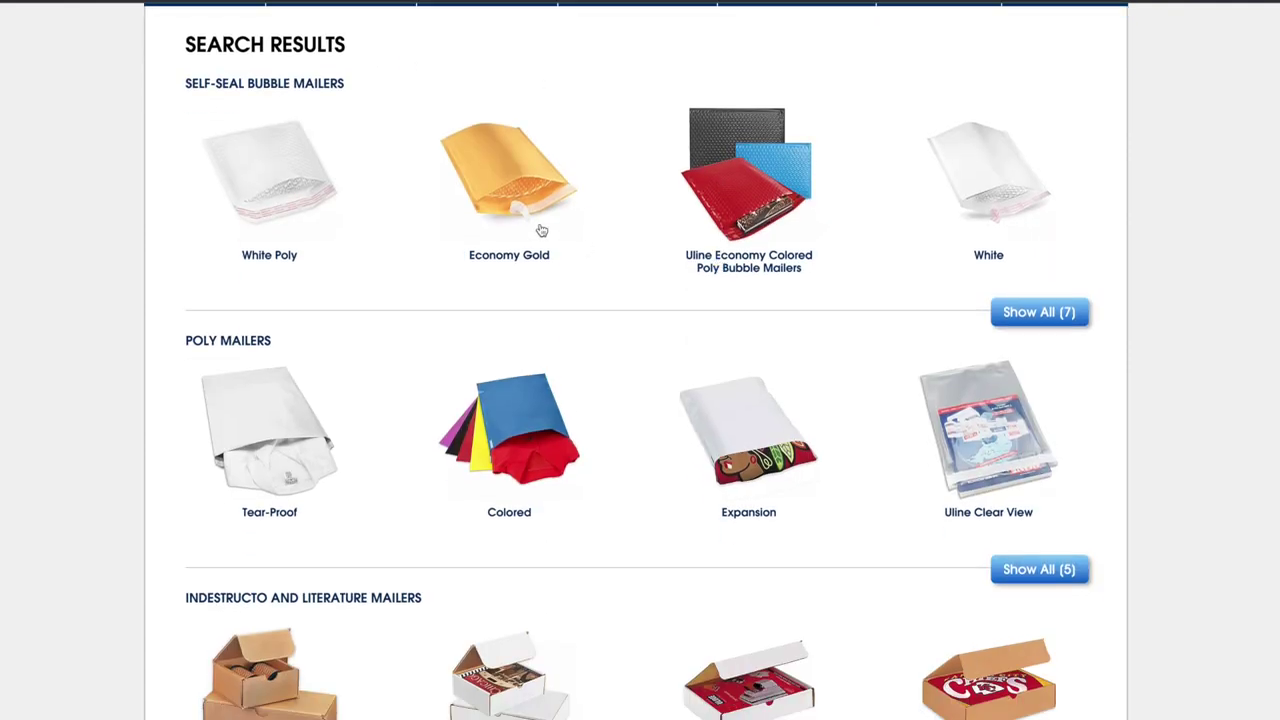
right_click(741, 186)
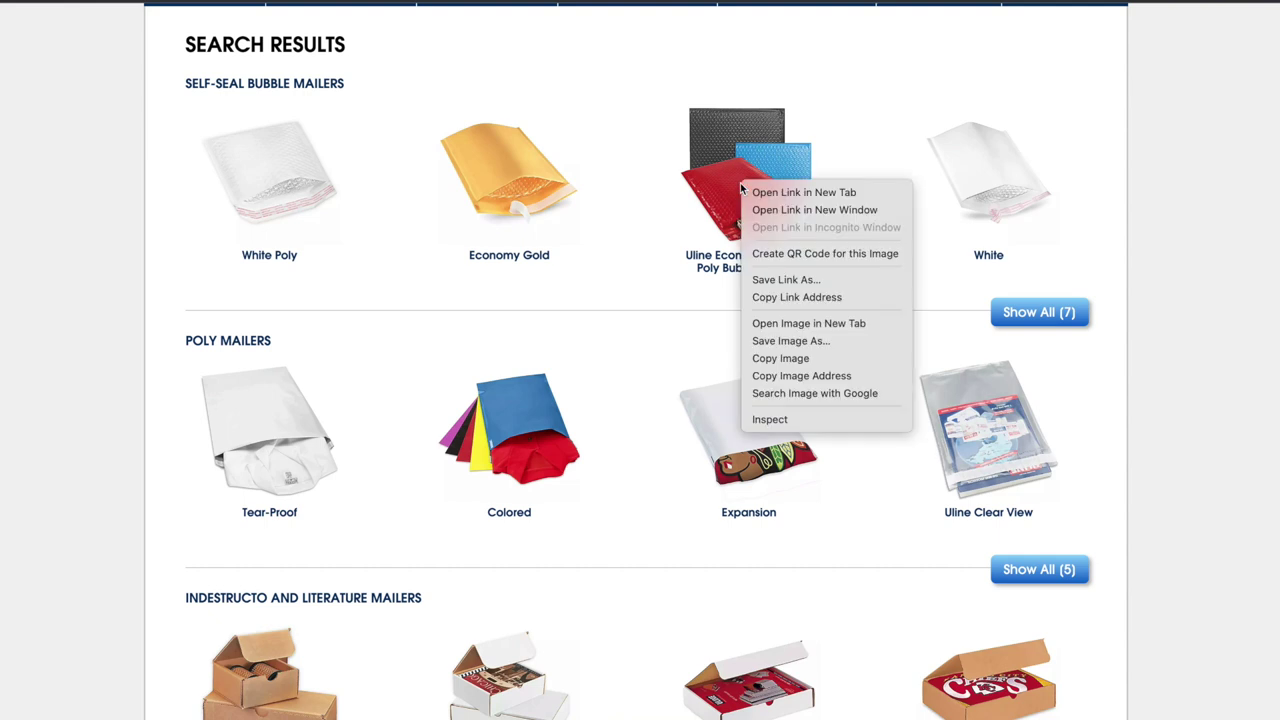
left_click(507, 432)
right_click(518, 408)
left_click(623, 416)
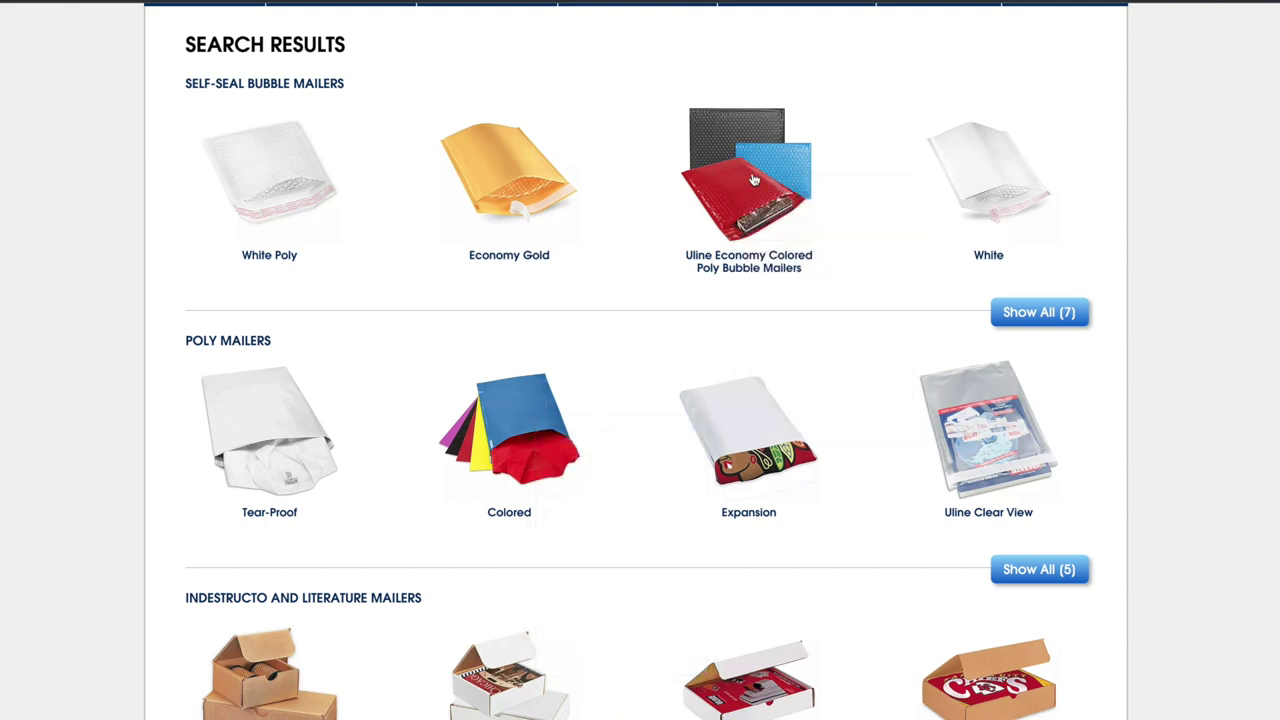
Step: Look through the remaining mailer types and examine the sizes and prices of the ESD Protective Shippers
scroll(753, 199, "down", 3)
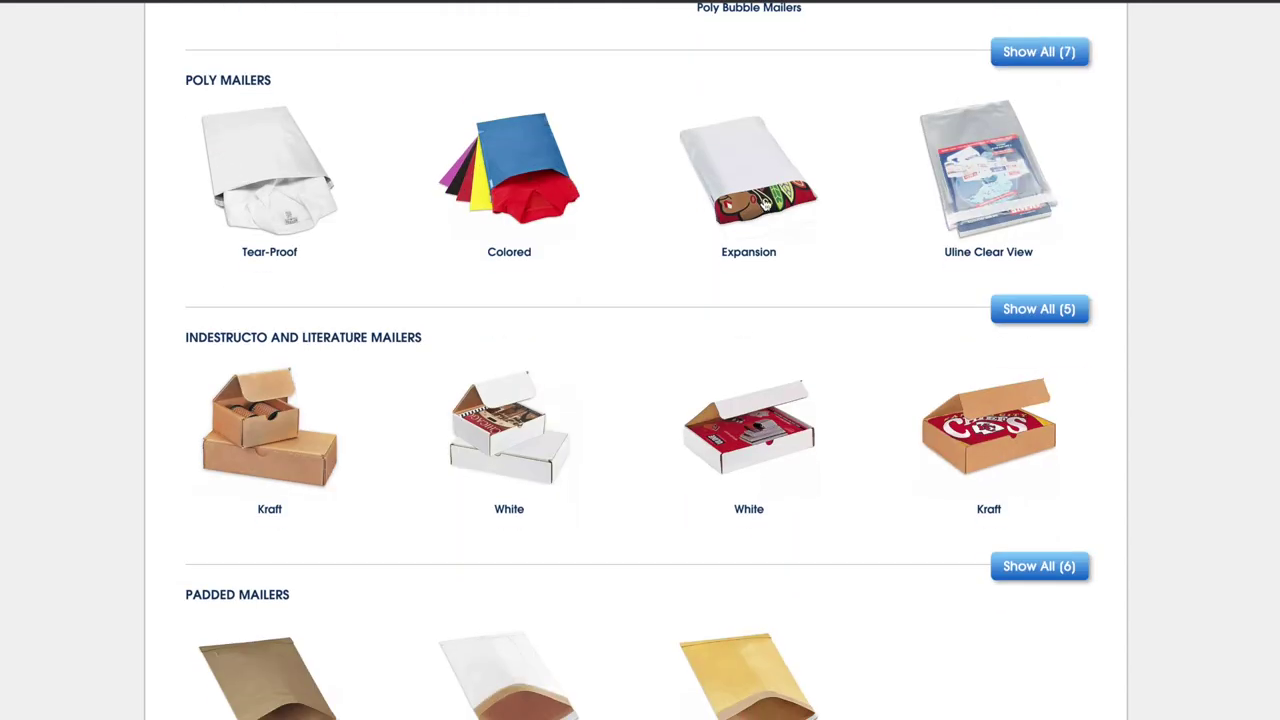
scroll(762, 391, "down", 1)
scroll(351, 363, "down", 4)
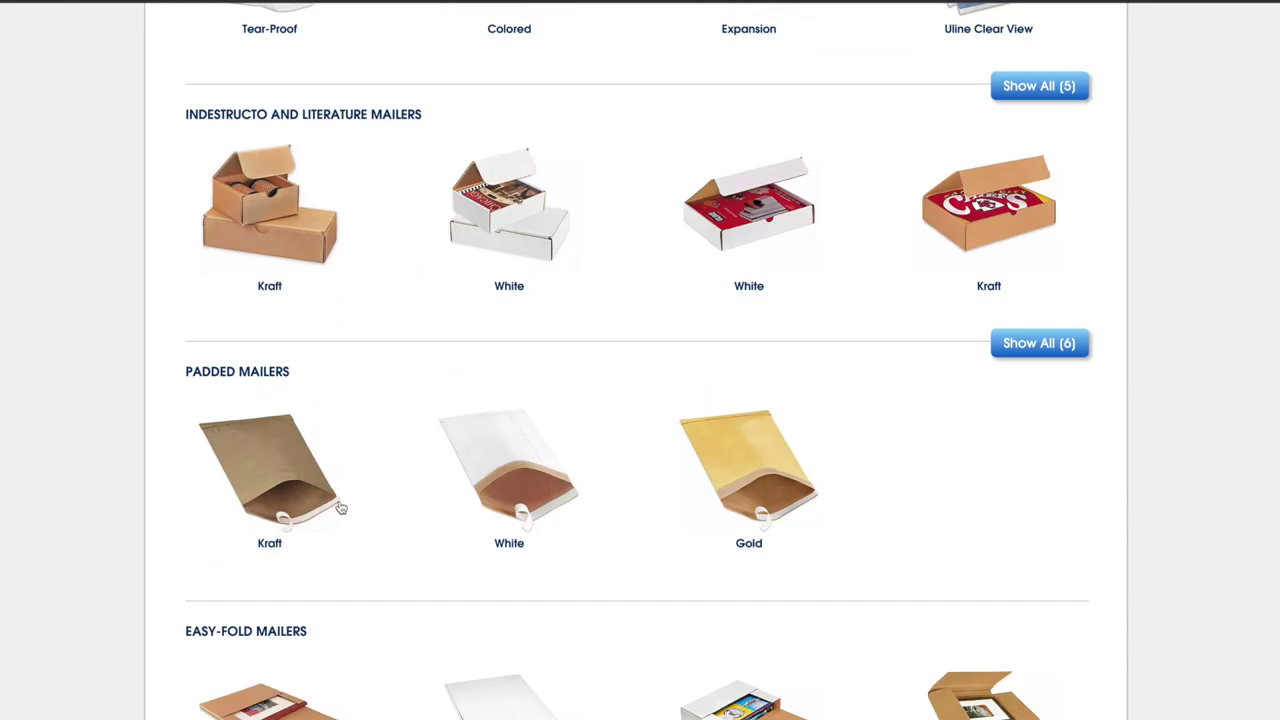
scroll(505, 468, "down", 4)
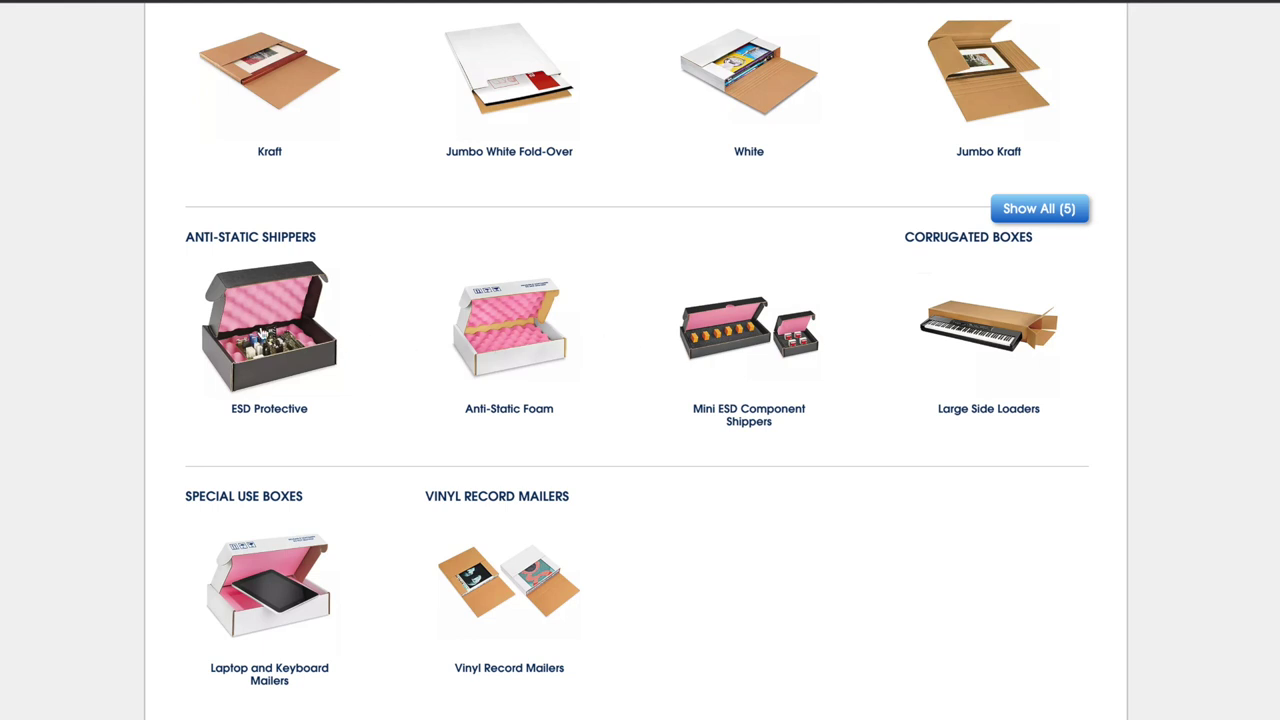
left_click(265, 335)
scroll(605, 408, "down", 2)
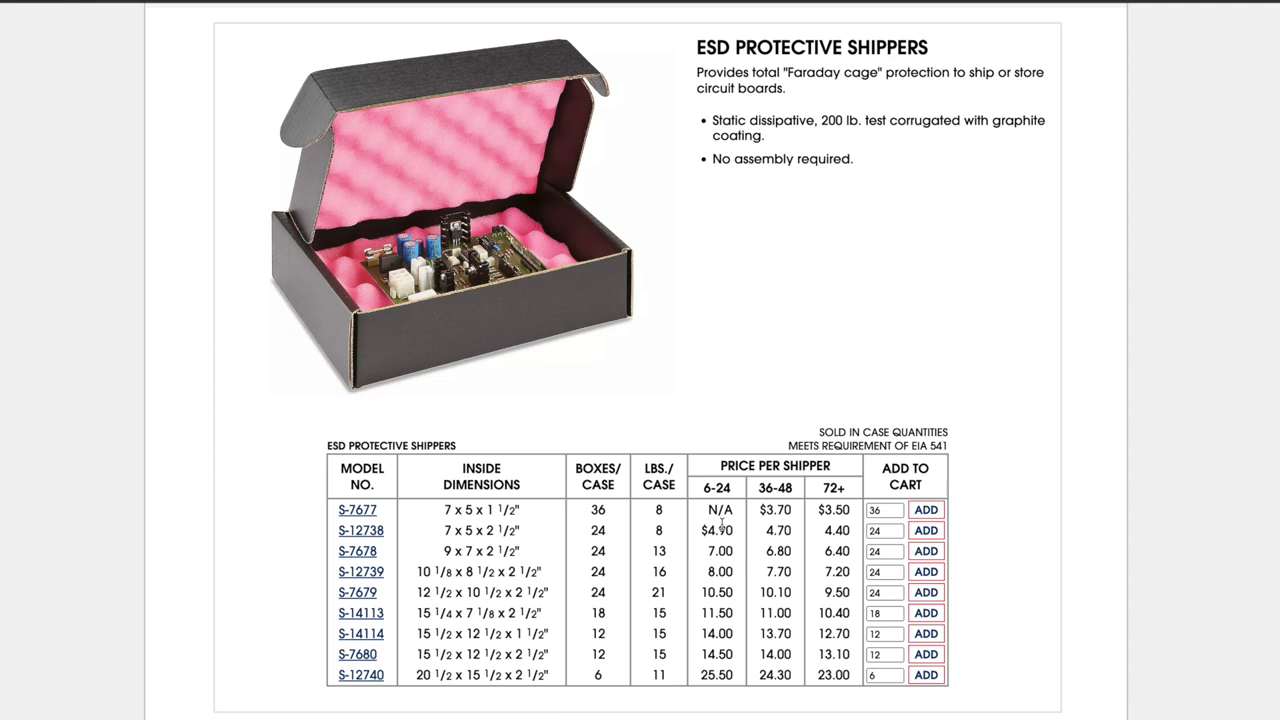
scroll(683, 510, "up", 2)
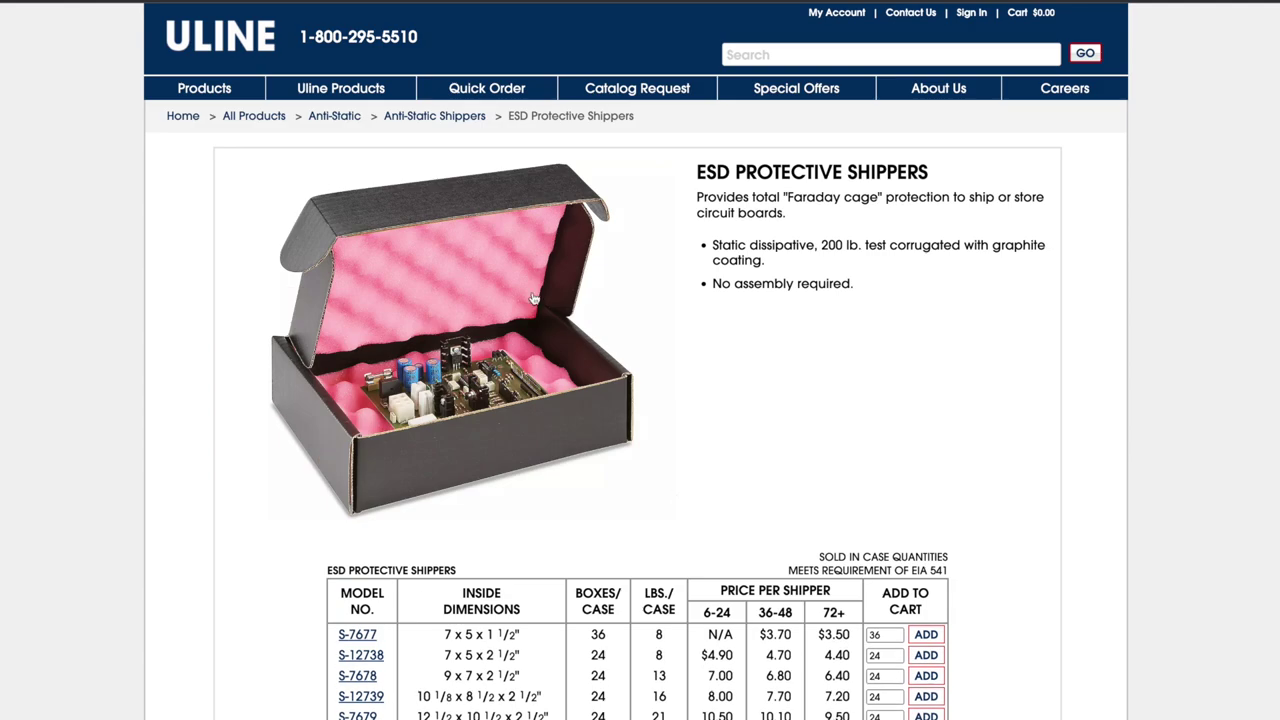
left_click(360, 88)
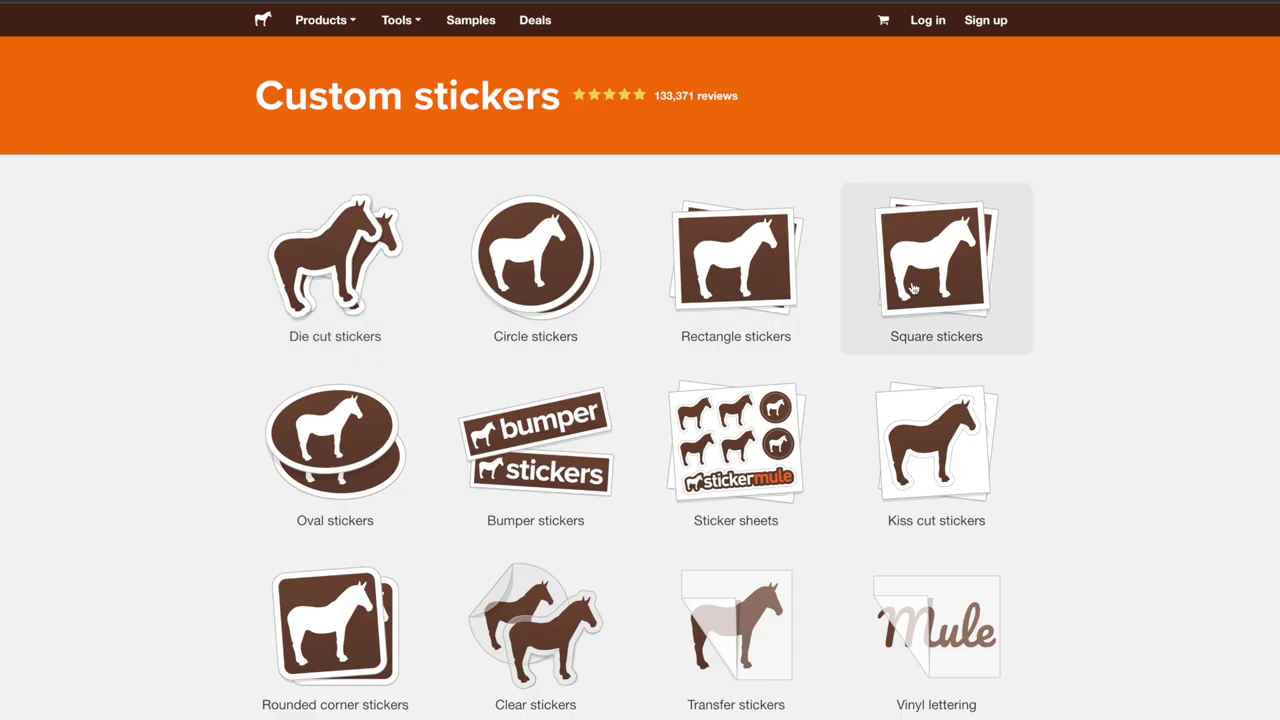
Step: Look through the custom sticker types and product information on the Sticker Mule website
scroll(912, 290, "down", 6)
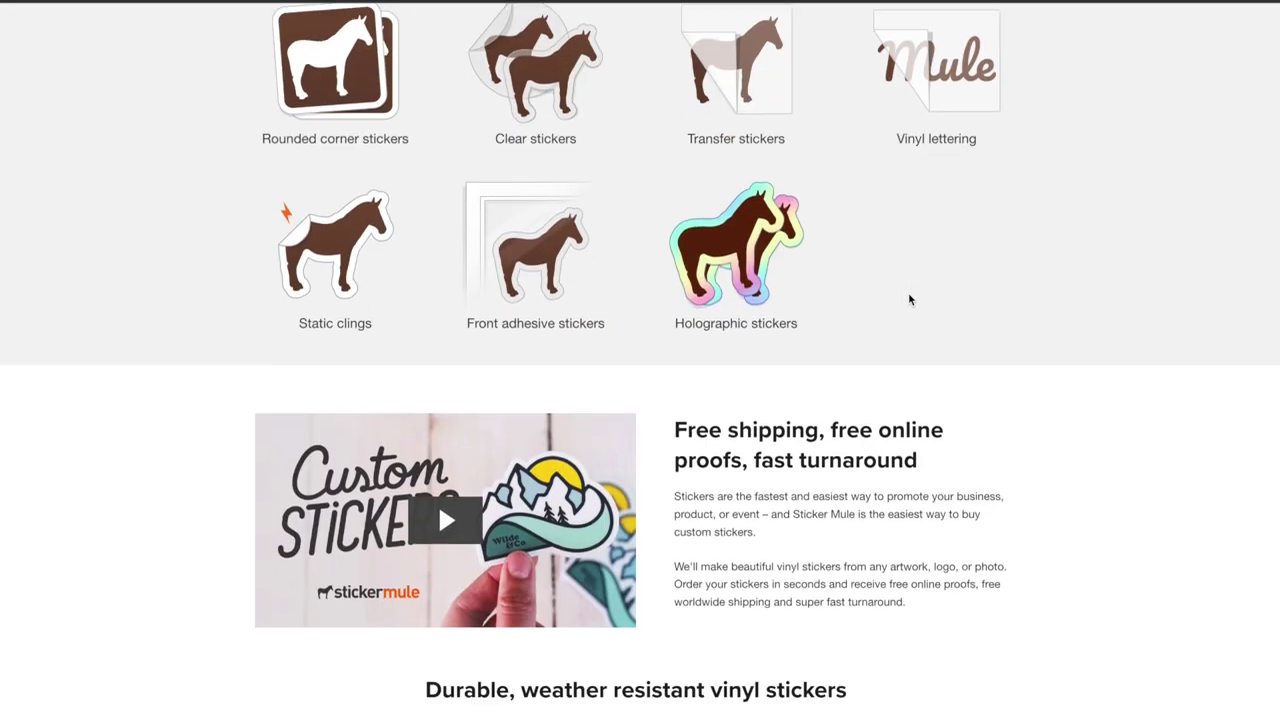
scroll(910, 299, "down", 11)
scroll(910, 299, "up", 15)
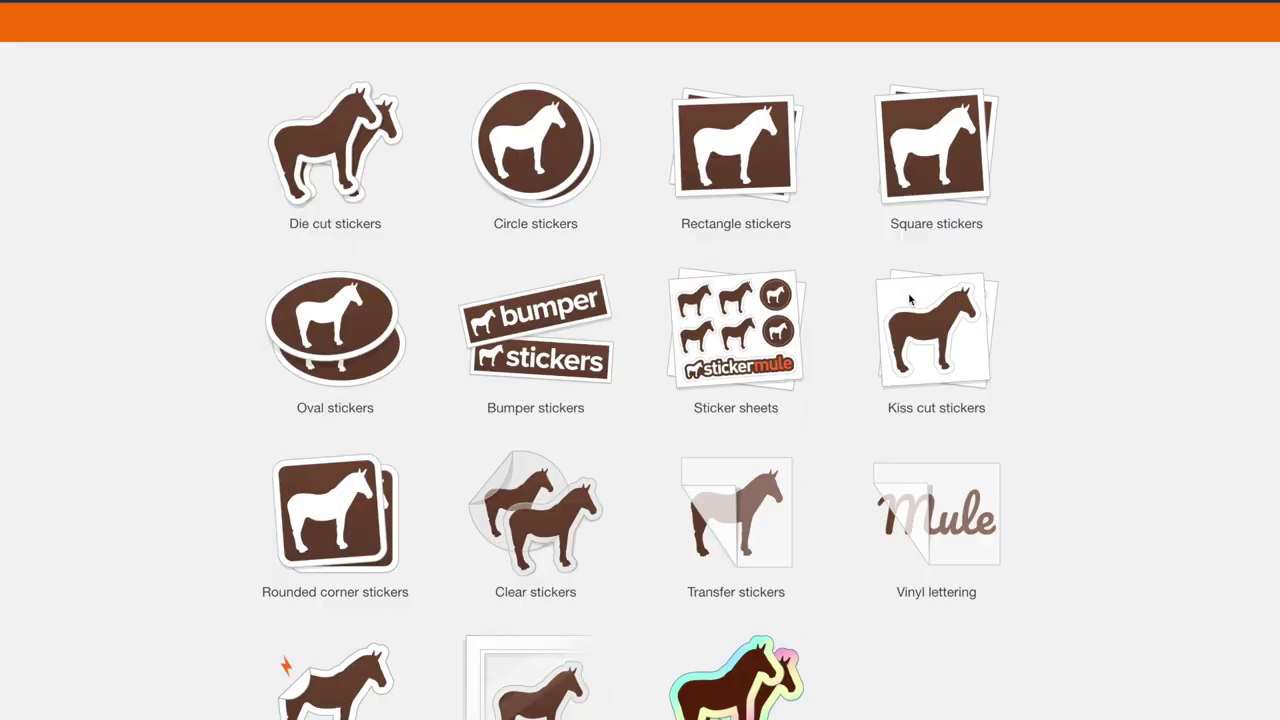
scroll(910, 299, "up", 2)
Step: Open the Packaging category from Sticker Mule's products and select Poly mailers
mouse_move(342, 44)
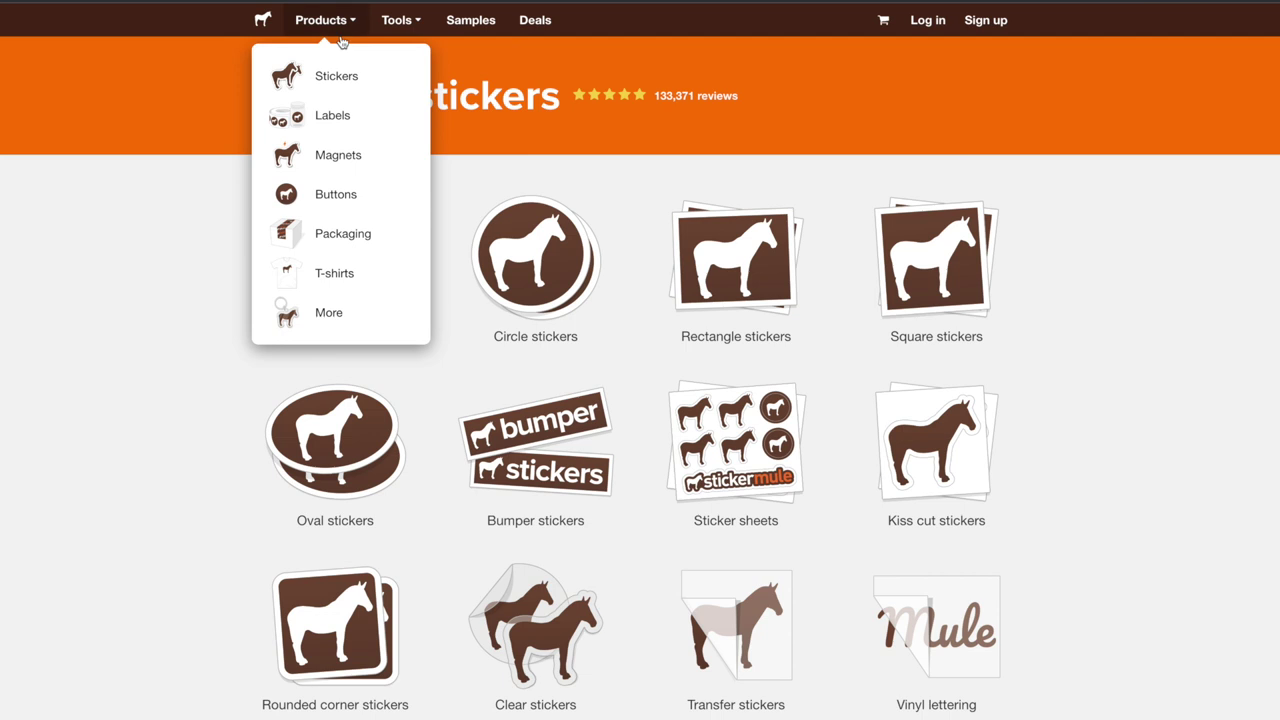
mouse_move(413, 37)
mouse_move(343, 20)
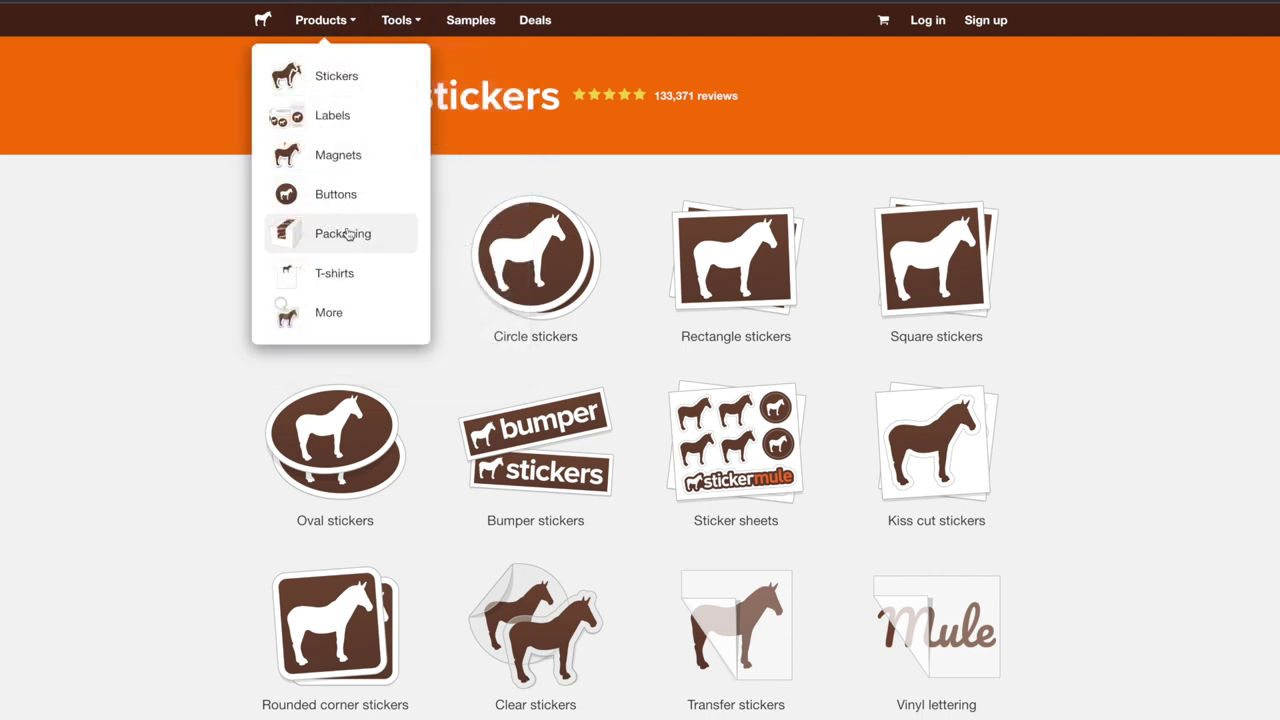
left_click(310, 234)
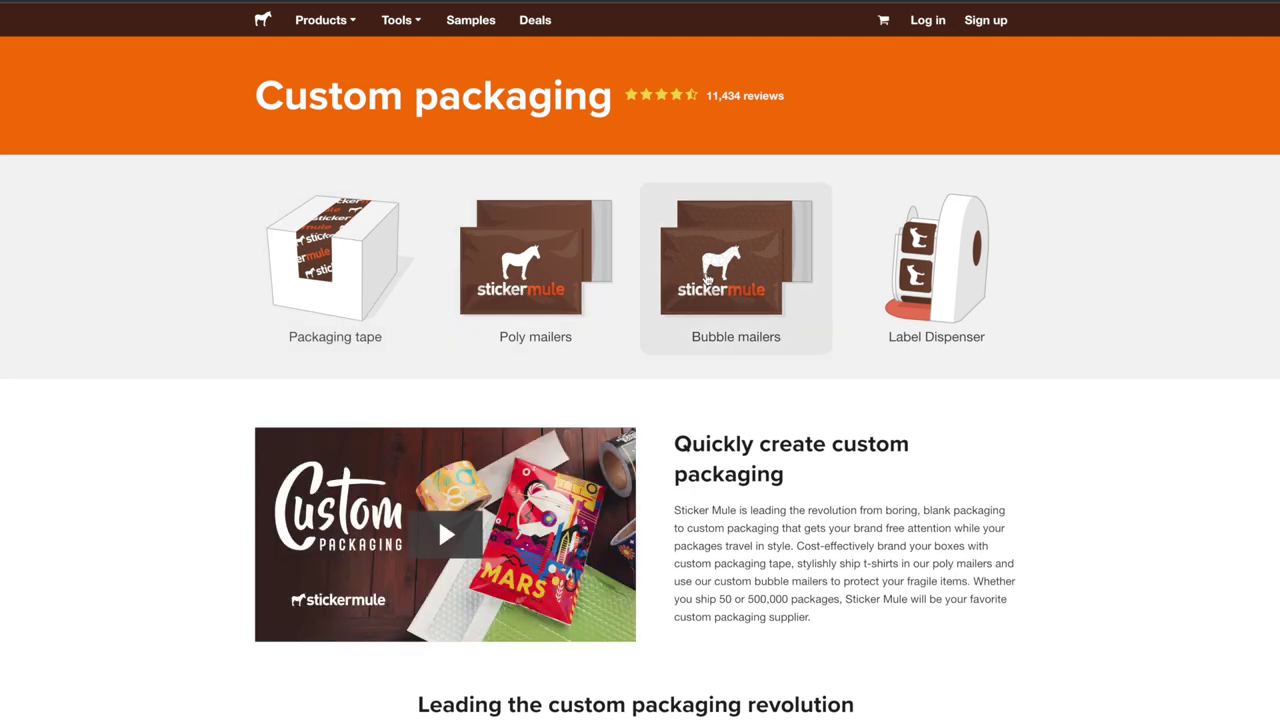
left_click(561, 263)
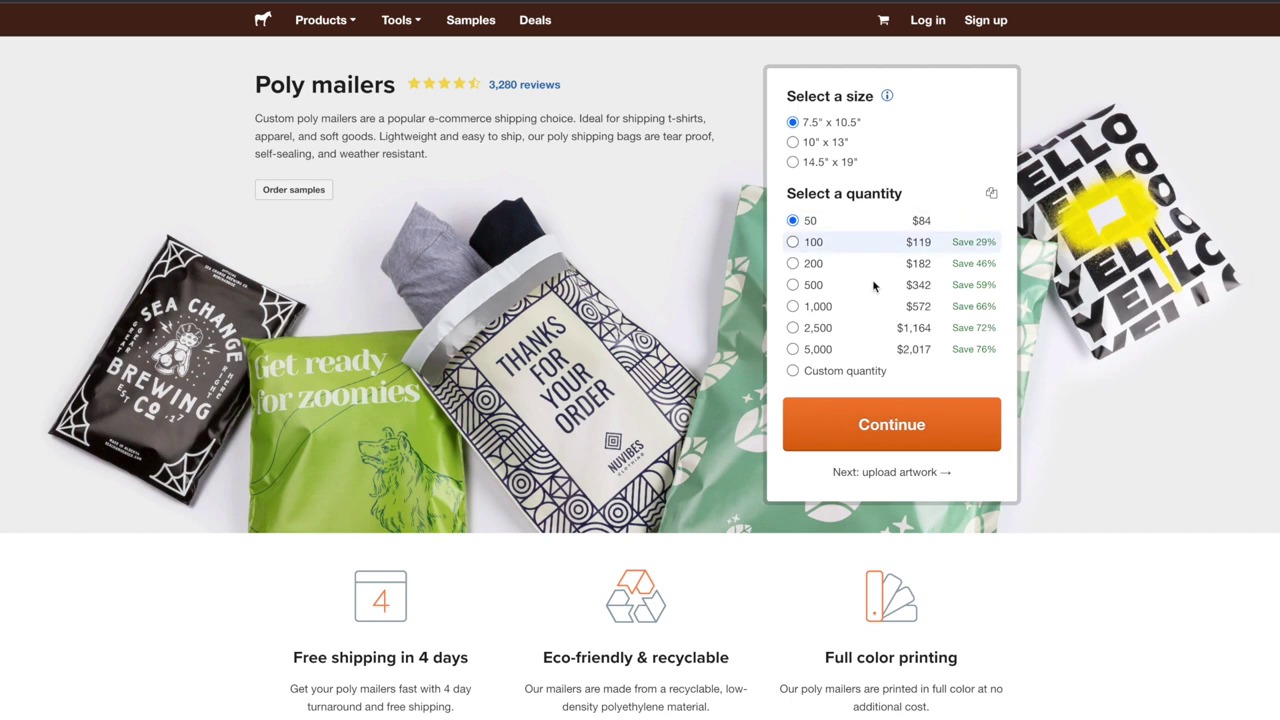
Step: Examine the poly mailers' size options, quantity prices, sample designs and customer reviews
scroll(815, 288, "down", 1)
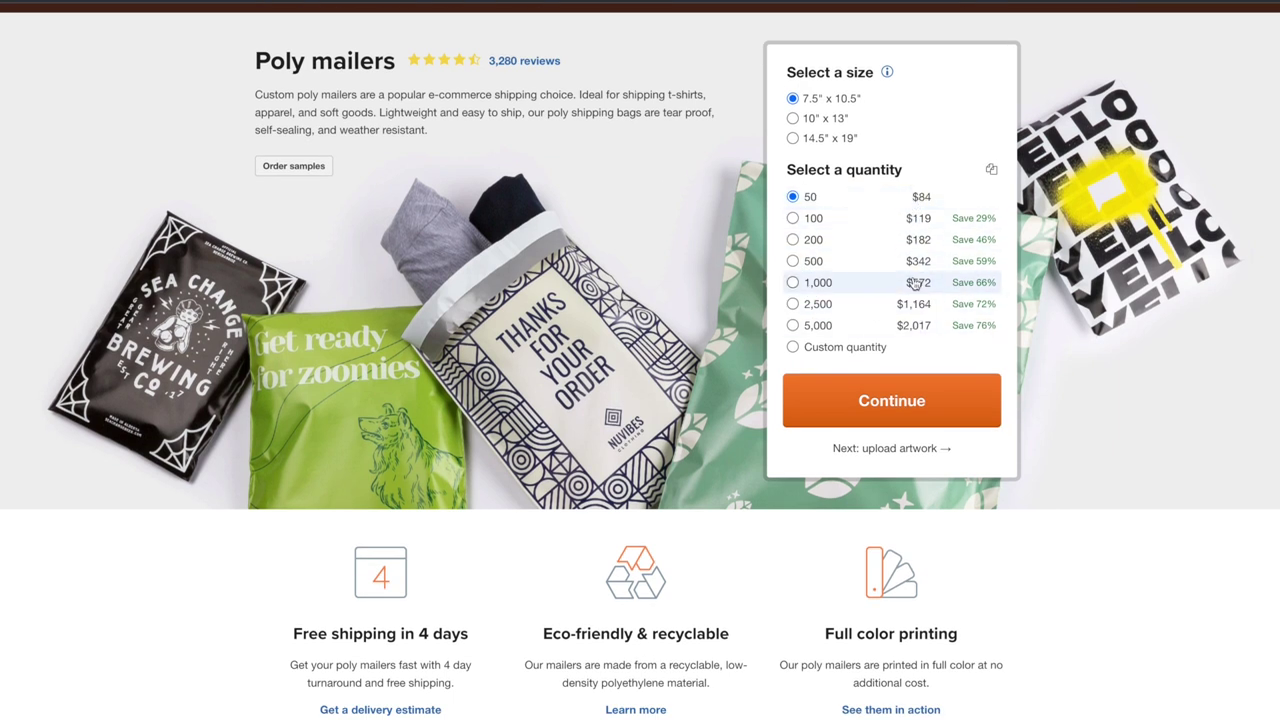
scroll(531, 246, "down", 5)
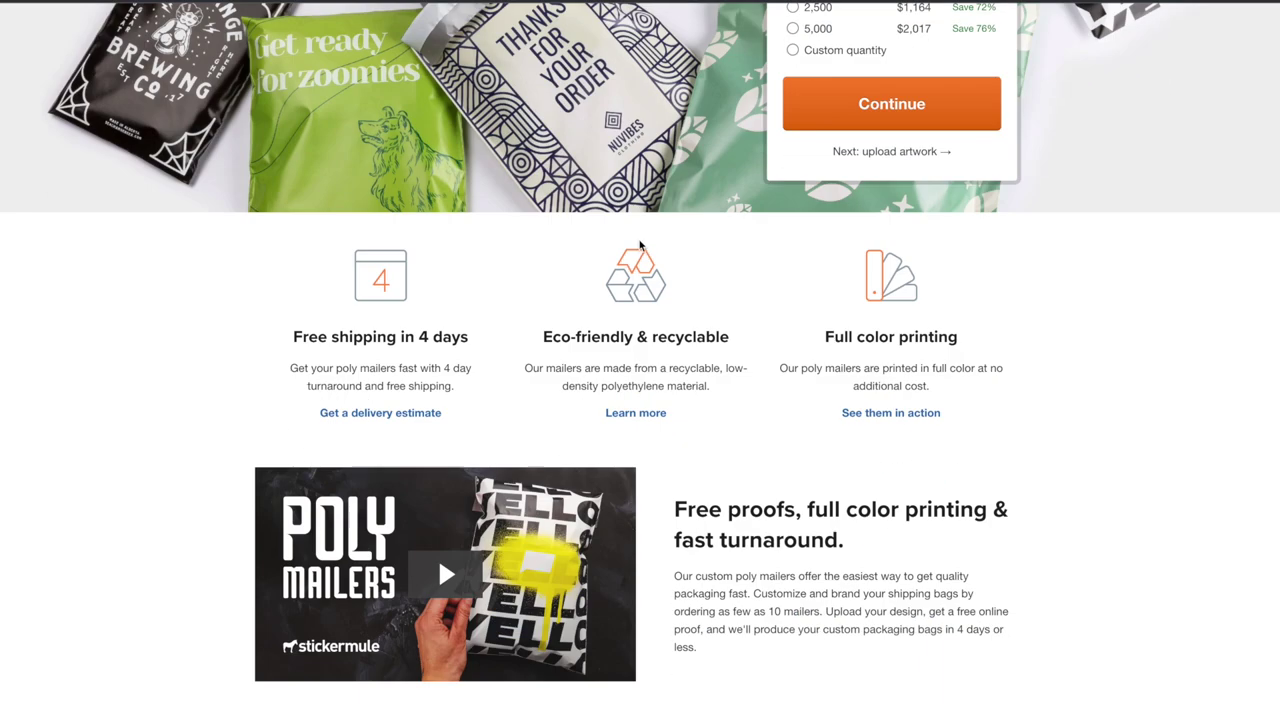
scroll(690, 300, "down", 4)
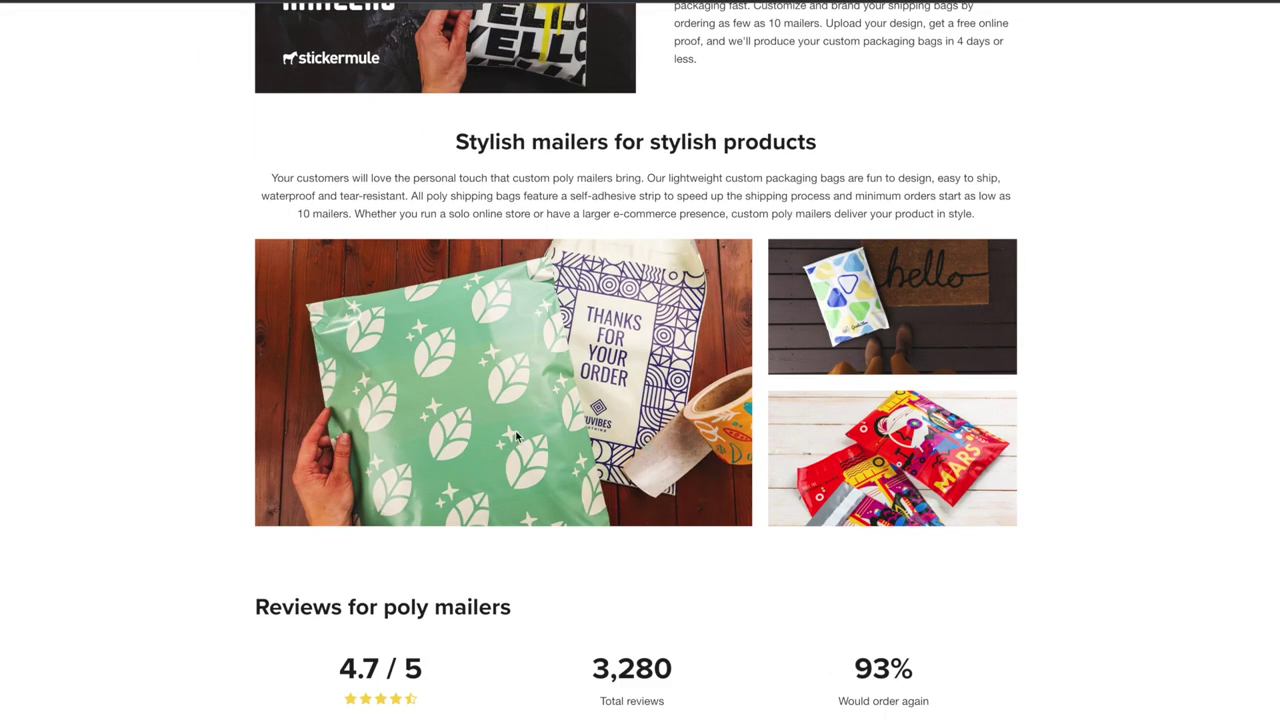
scroll(519, 435, "down", 2)
scroll(640, 360, "up", 15)
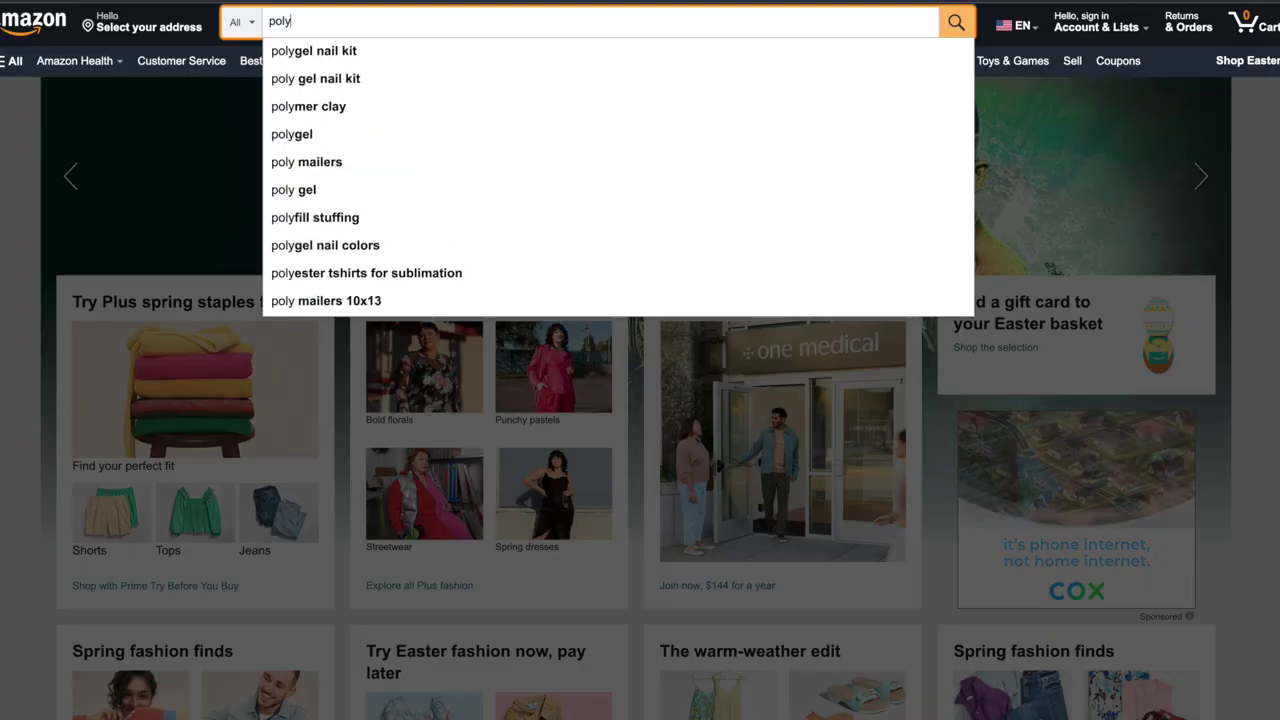
Step: Search Amazon for "polybags shipping bags 12x15", look through the results and open the white Reli. Poly Mailers 12x15.5 500-pack
type("bags")
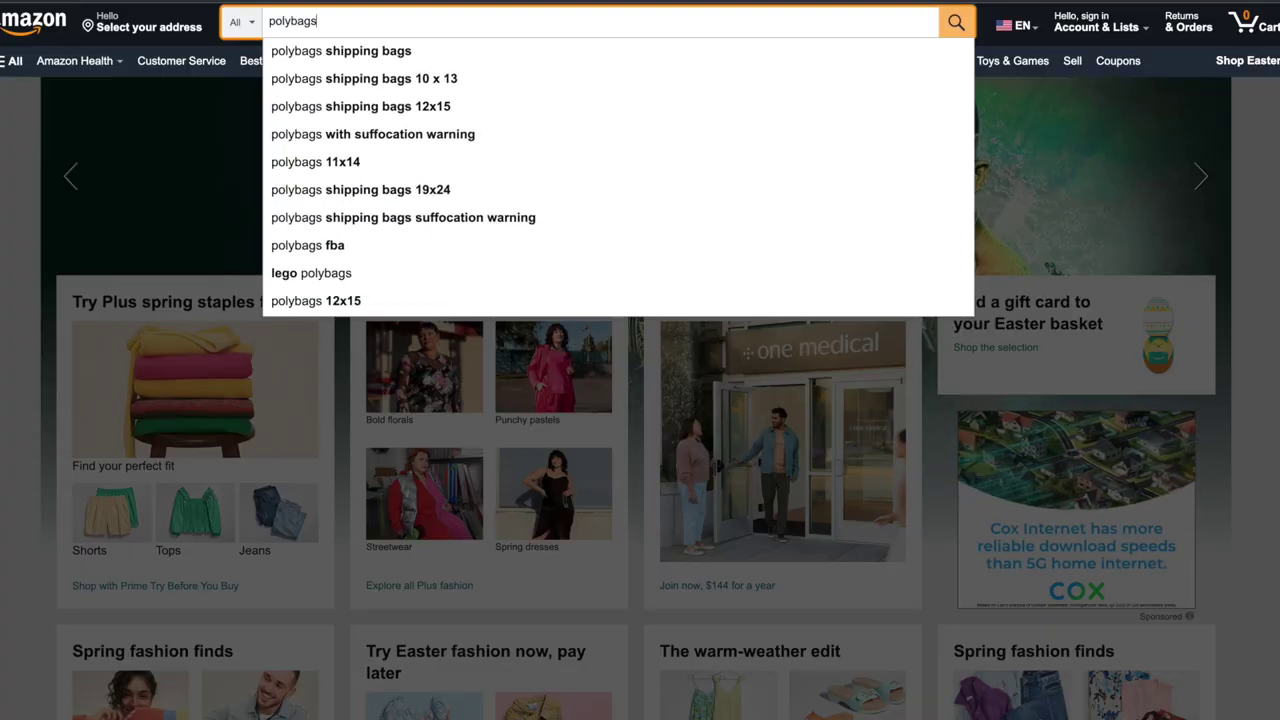
left_click(452, 106)
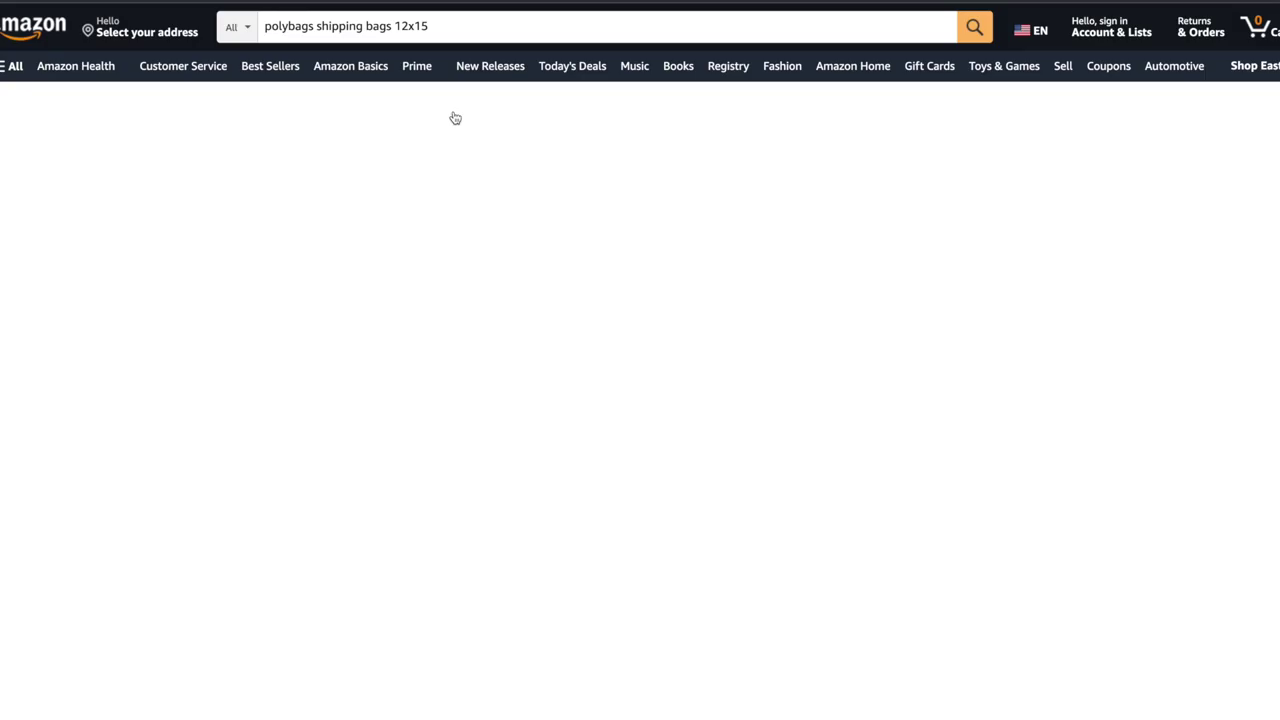
scroll(729, 284, "down", 2)
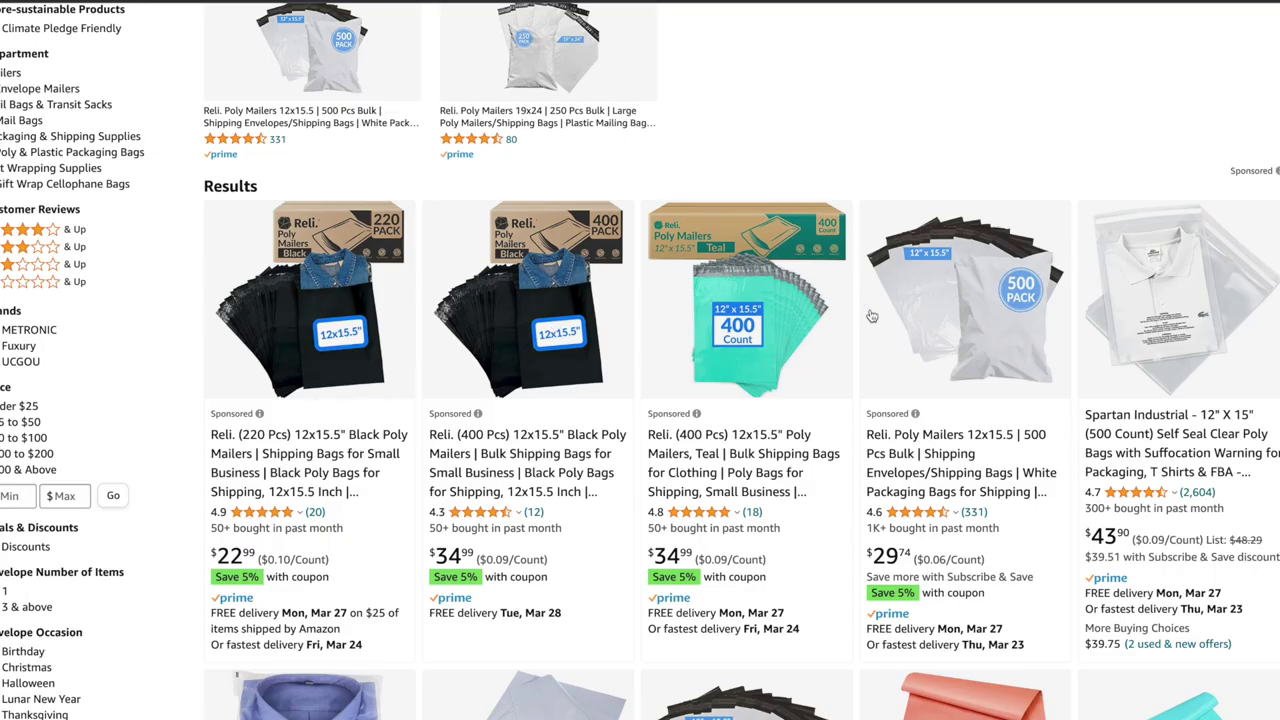
scroll(872, 316, "down", 3)
scroll(708, 452, "down", 2)
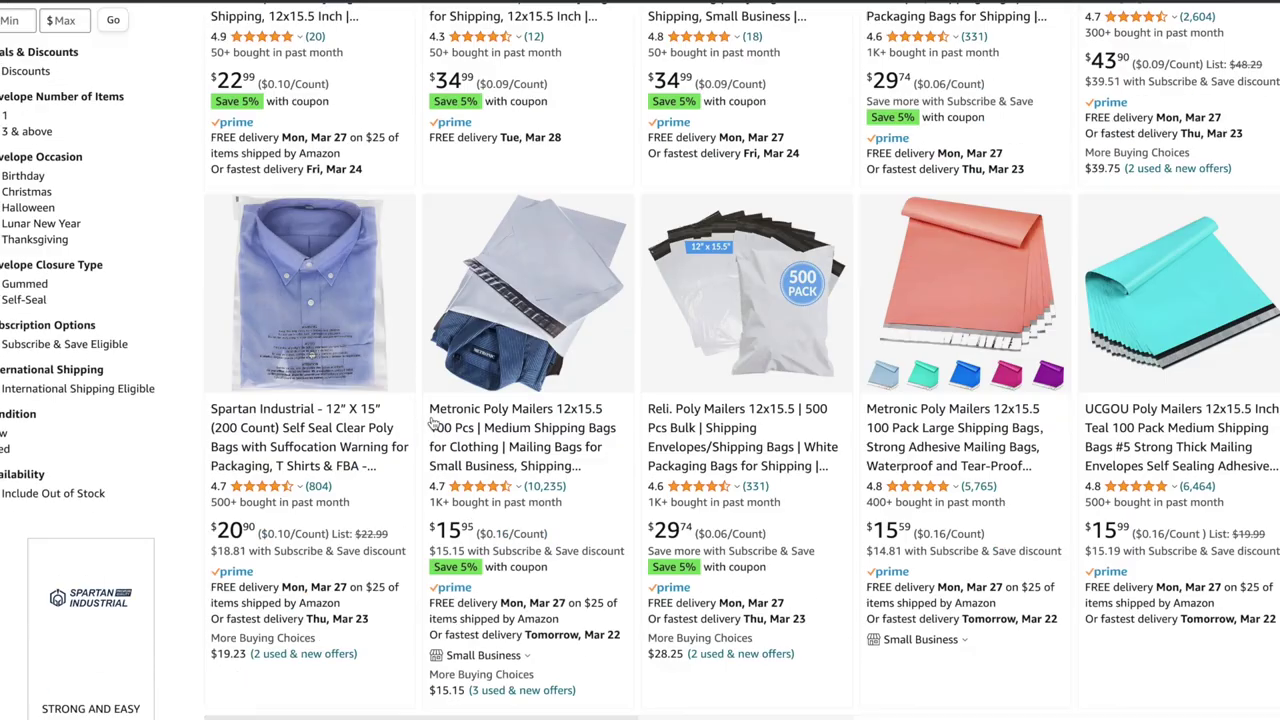
left_click(714, 298)
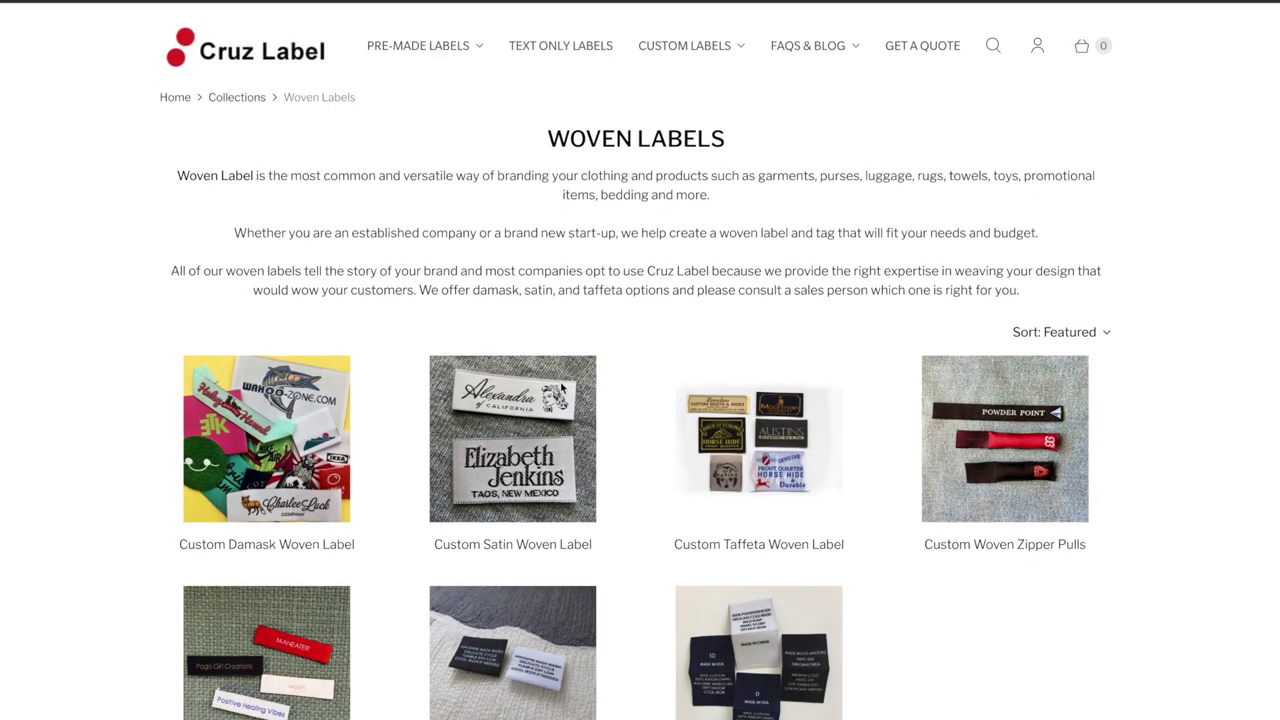
Step: Look through Cruz Label's woven labels and open Clothing Hang Tag from the Hang Tags group of its custom labels
scroll(560, 420, "down", 3)
scroll(592, 503, "up", 3)
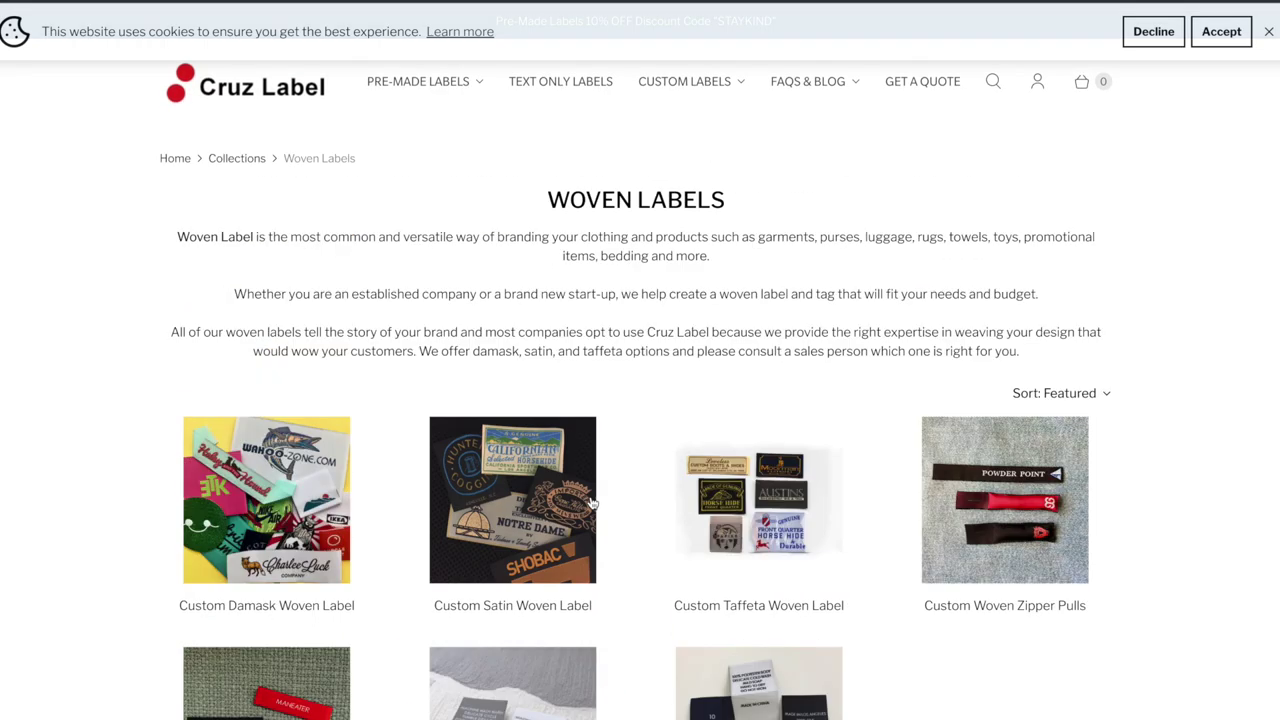
mouse_move(690, 97)
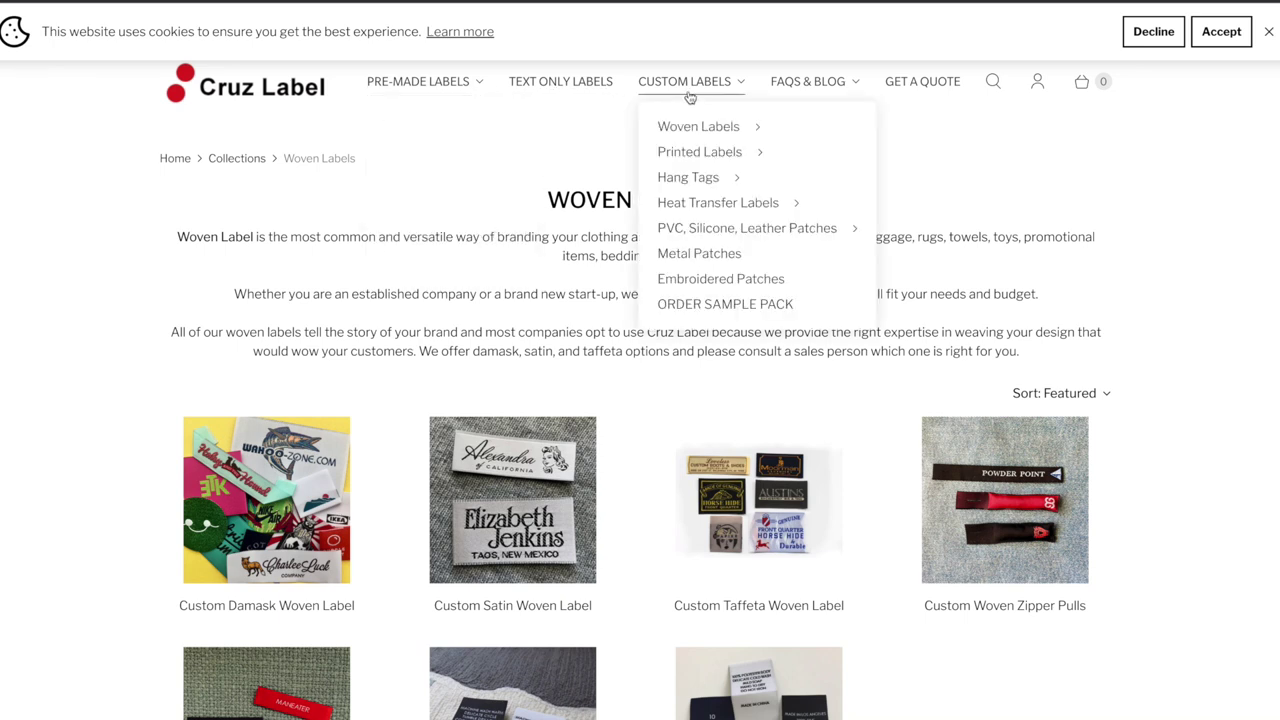
mouse_move(708, 181)
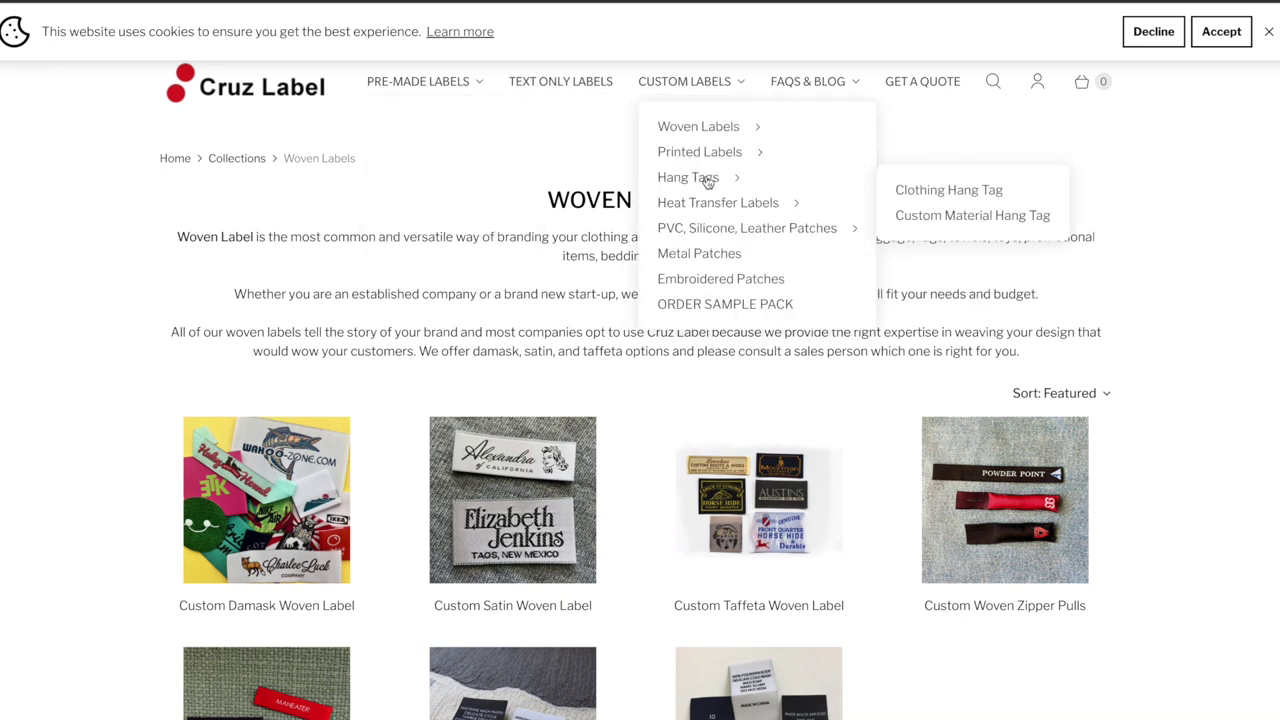
left_click(944, 186)
Step: Read through the custom hang tag options and view the enlarged photo of the red hang tags
scroll(795, 420, "down", 5)
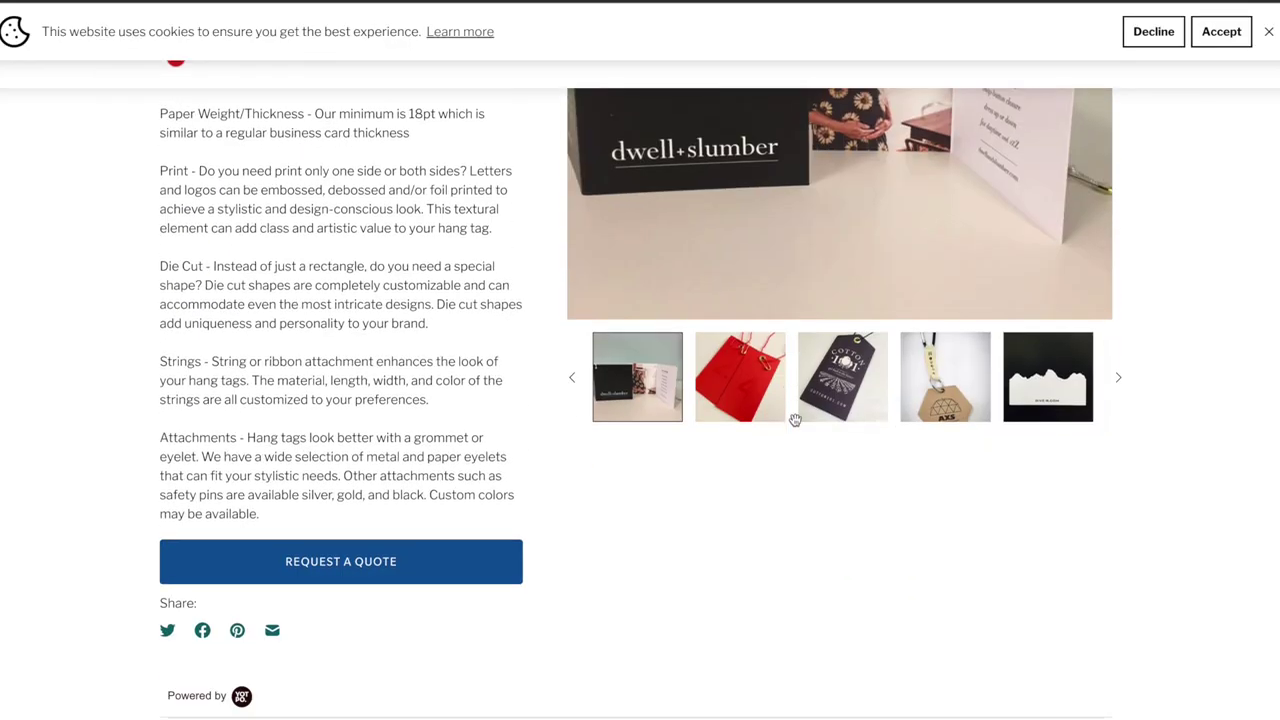
left_click(745, 371)
scroll(1108, 324, "up", 3)
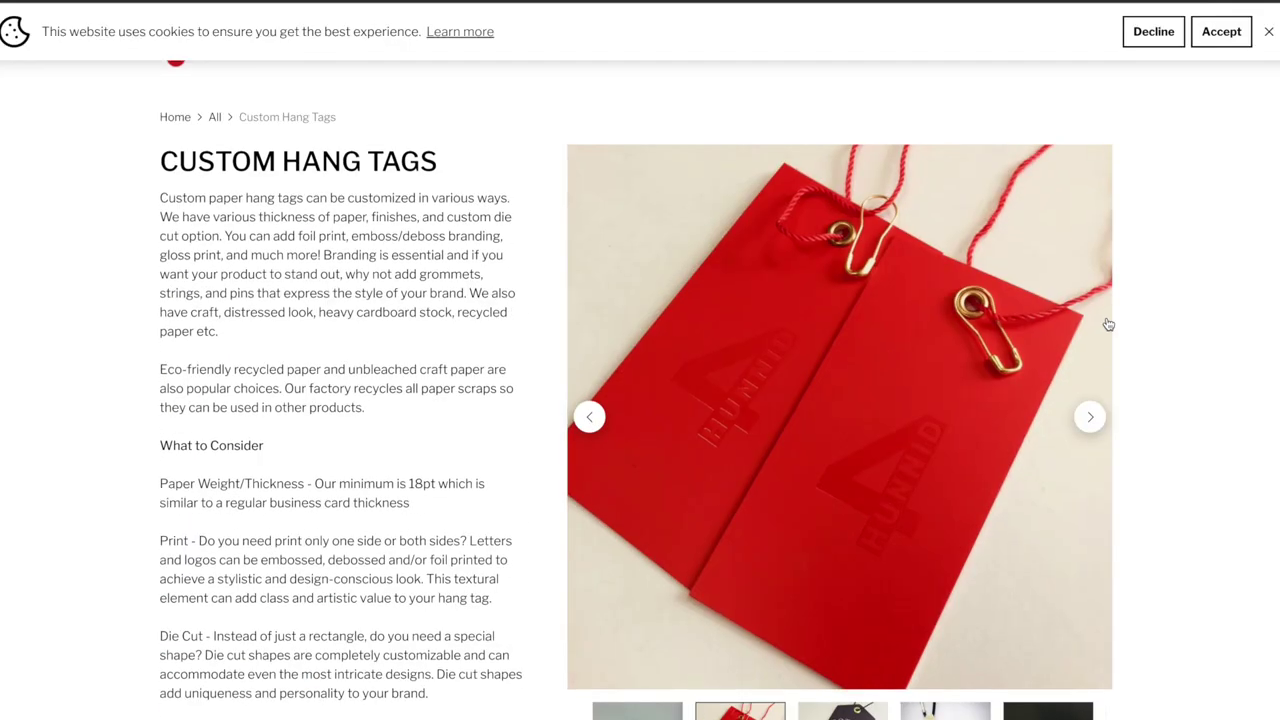
Step: Browse the remaining sample photos of the custom hang tags
left_click(1090, 420)
left_click(1088, 424)
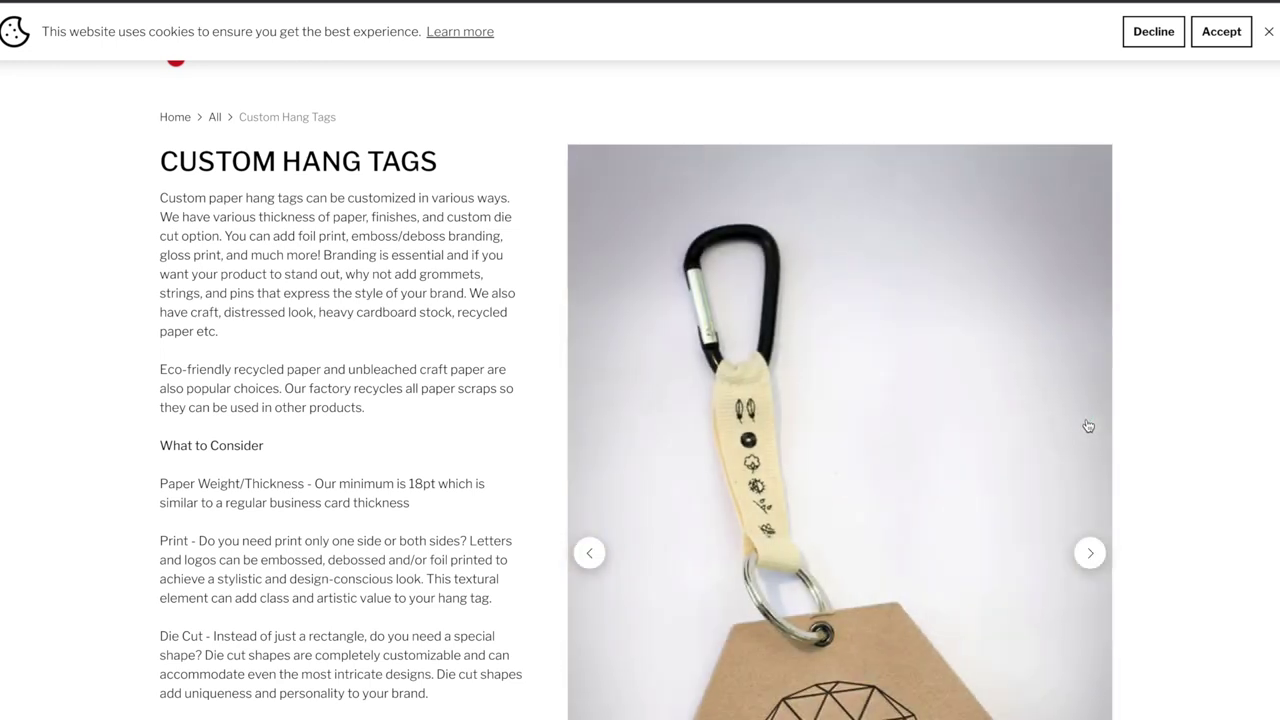
scroll(1088, 426, "down", 2)
left_click(1089, 430)
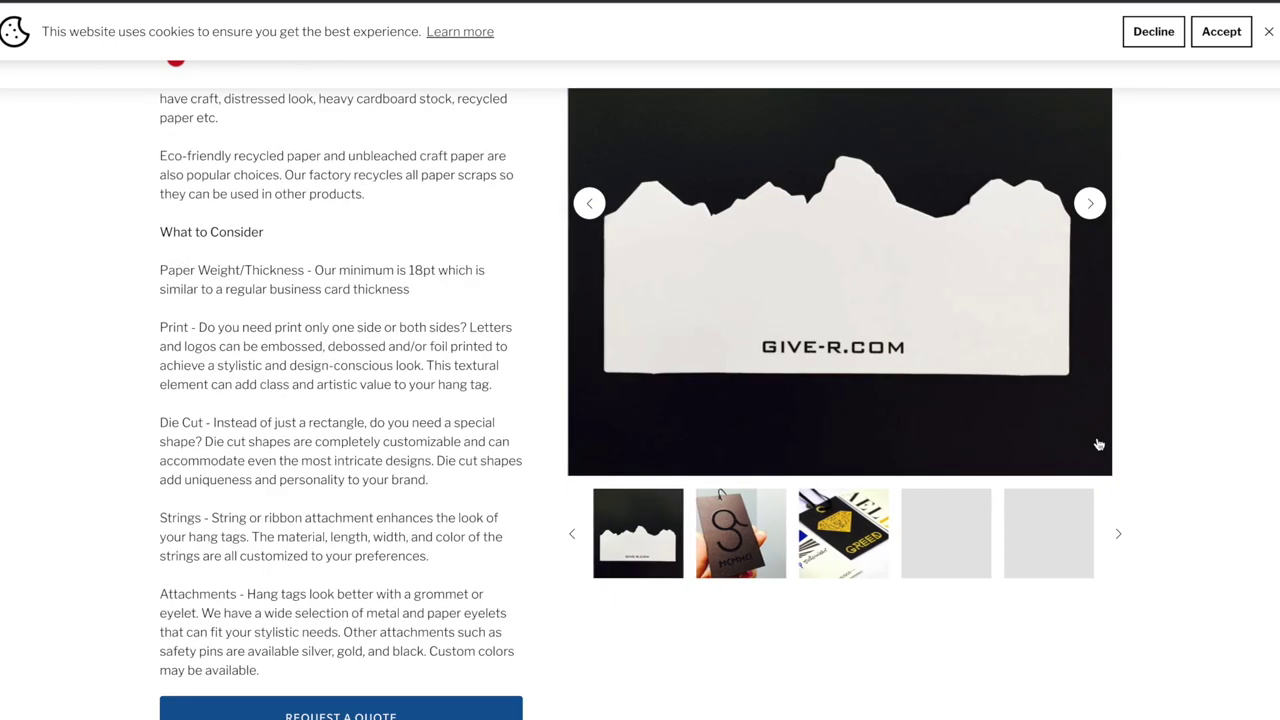
scroll(1098, 444, "down", 1)
scroll(960, 300, "up", 3)
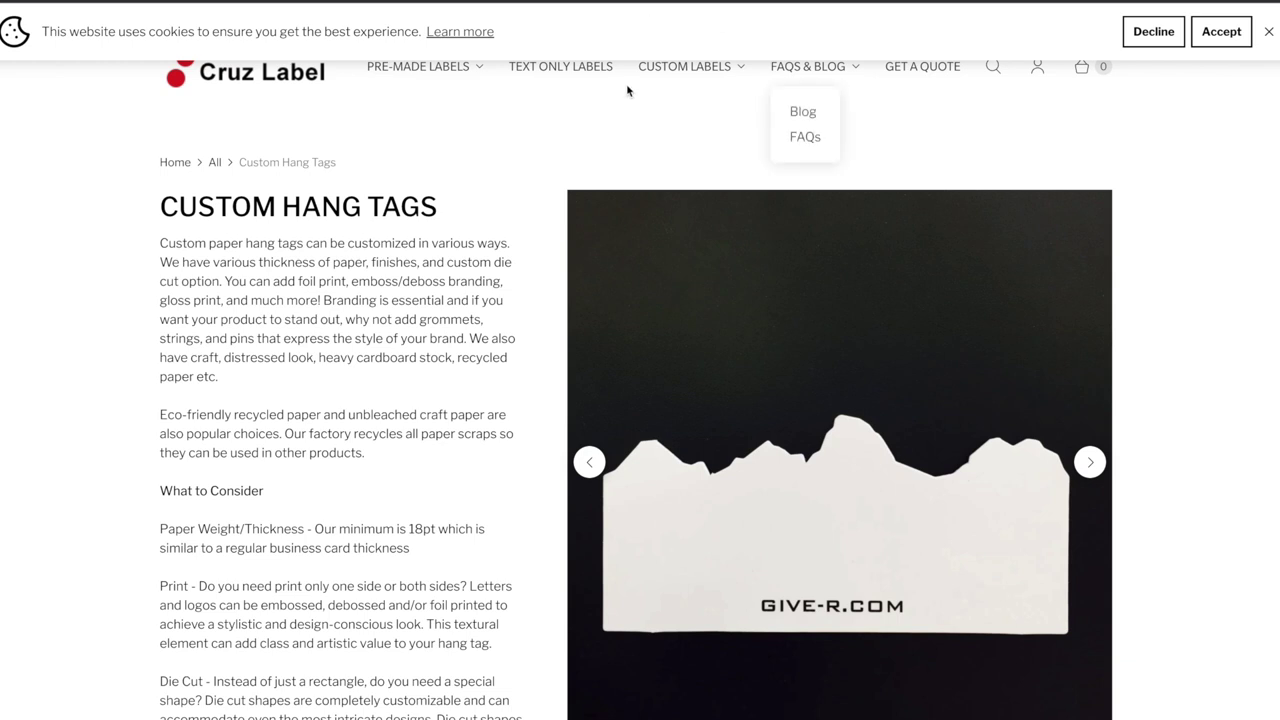
Step: Return to Cruz Label's home page and look through its label categories and popular clothing labels
left_click(245, 86)
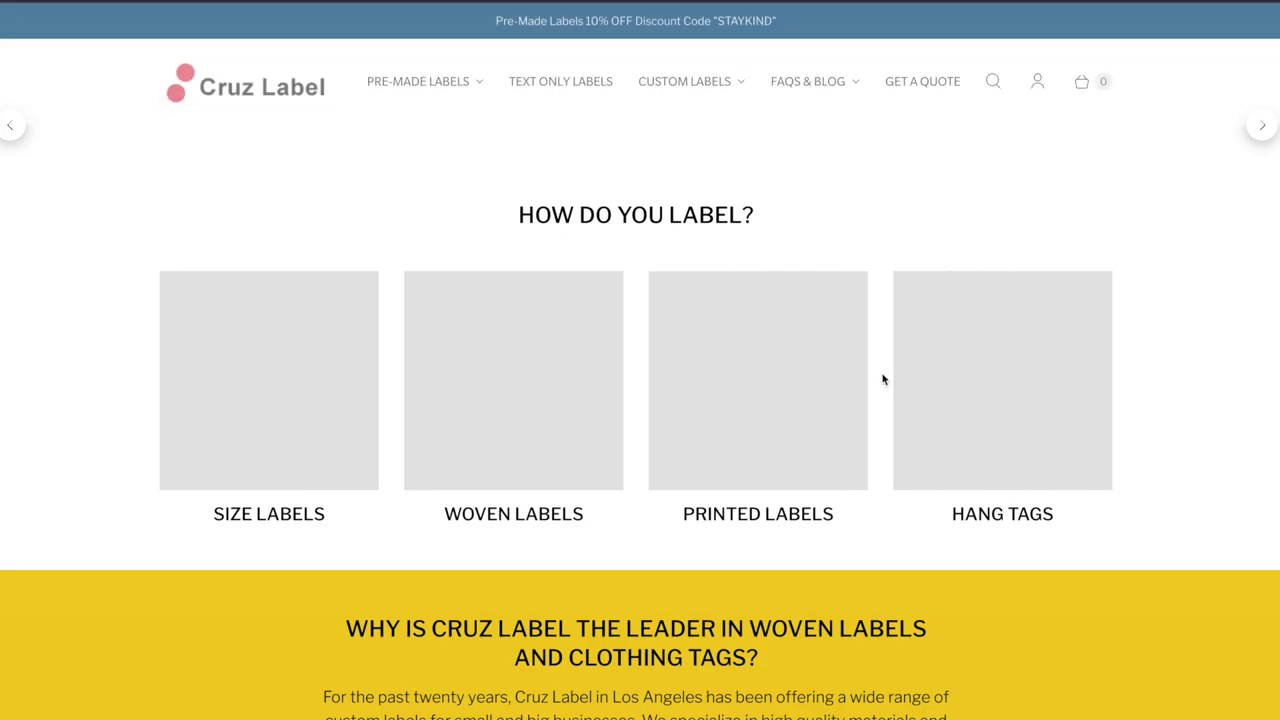
scroll(885, 390, "down", 2)
scroll(886, 395, "down", 3)
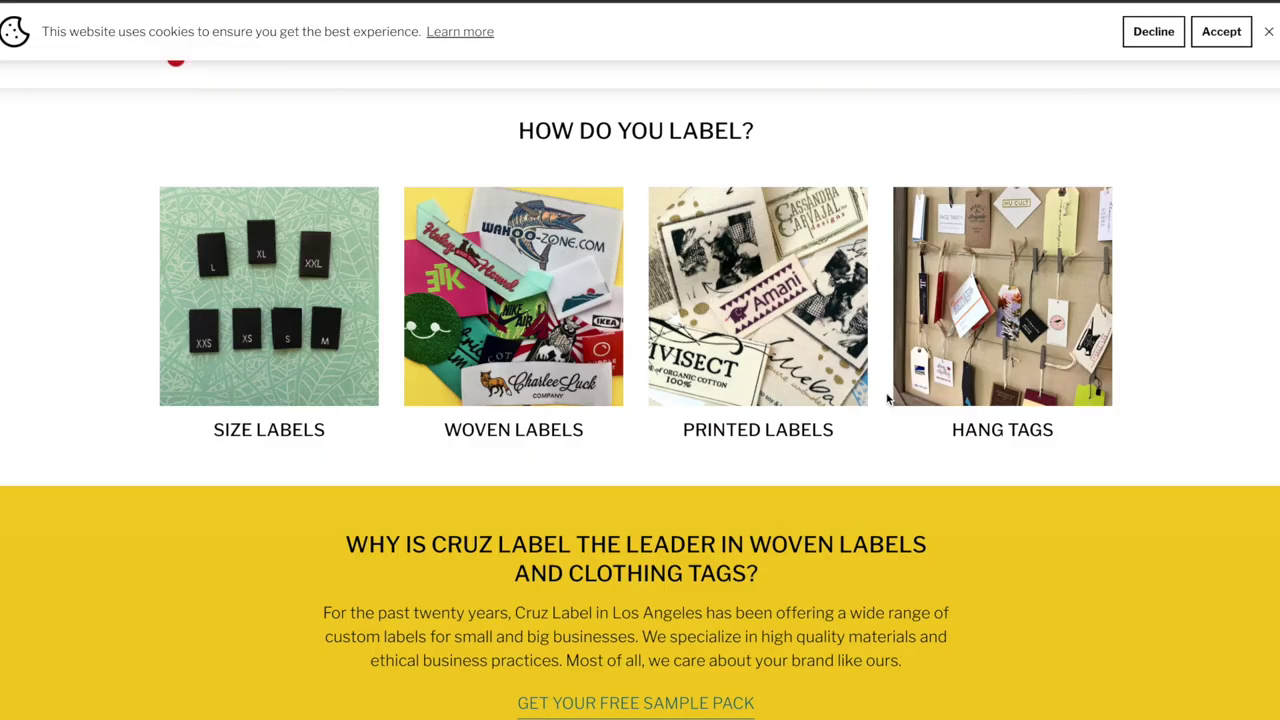
scroll(887, 399, "down", 10)
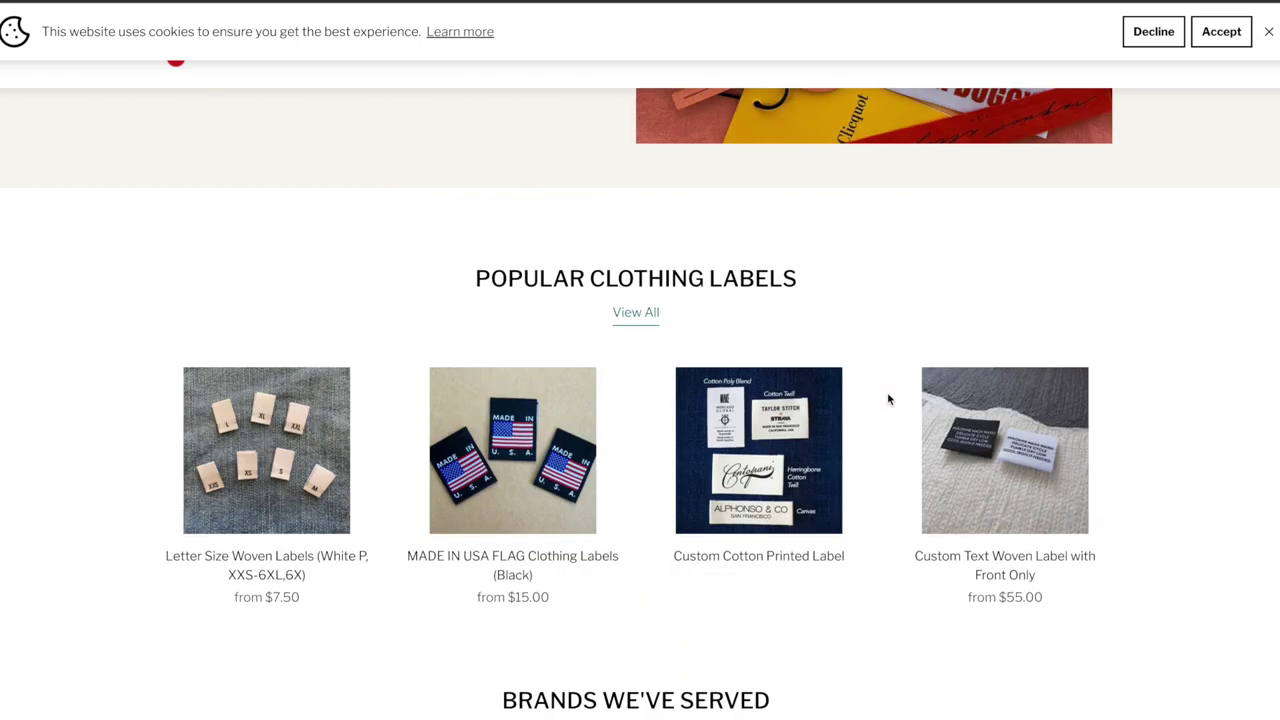
scroll(888, 399, "down", 6)
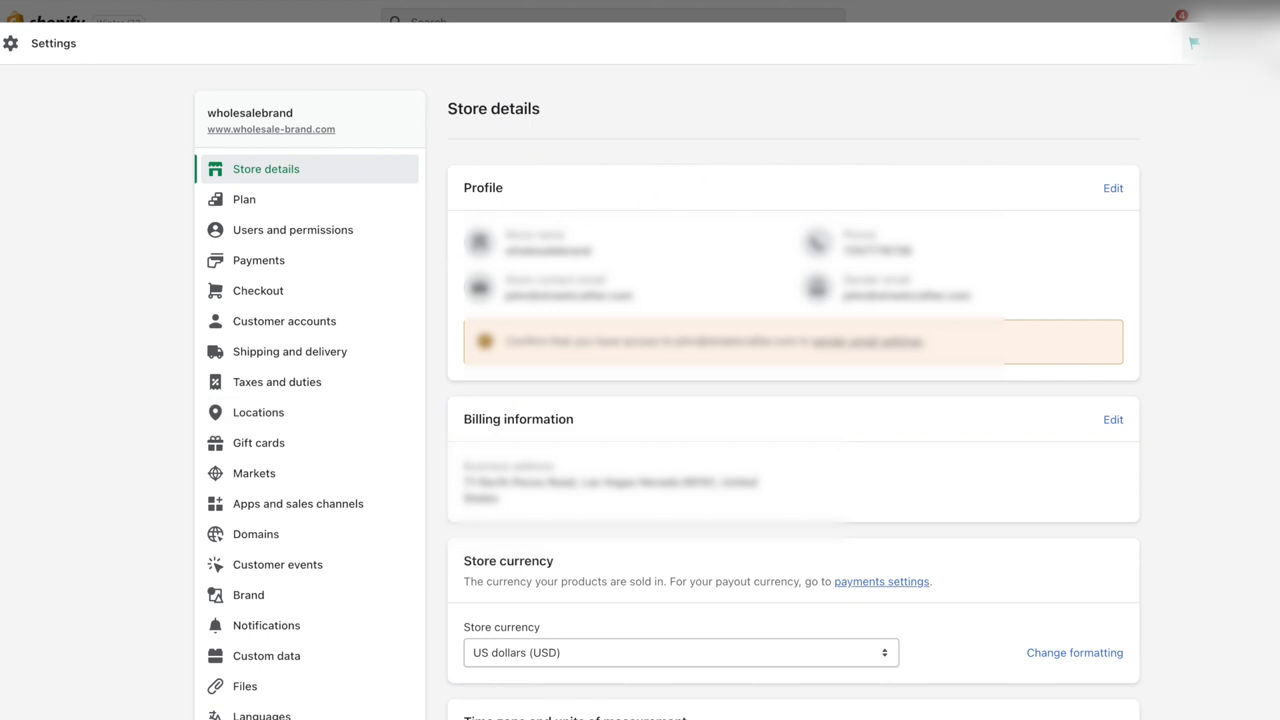
Step: In the Shopify store settings, open Policies and read through the refund policy
left_click(1265, 43)
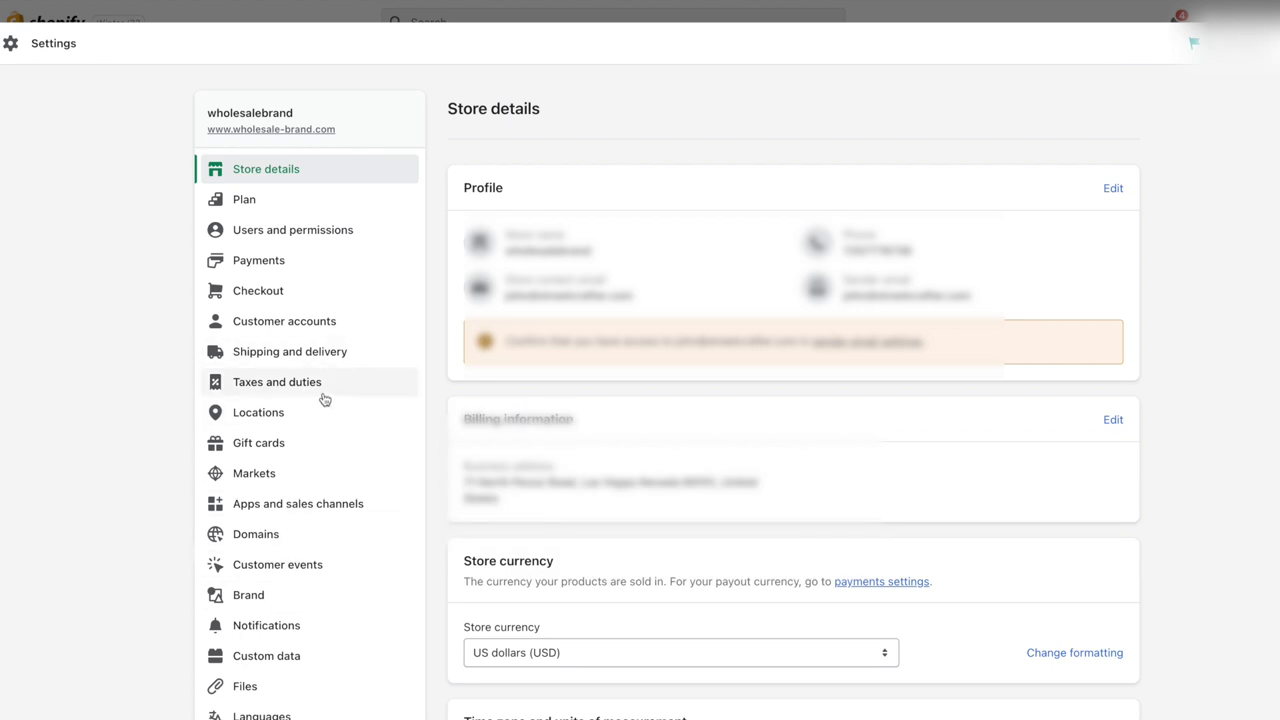
scroll(314, 510, "down", 1)
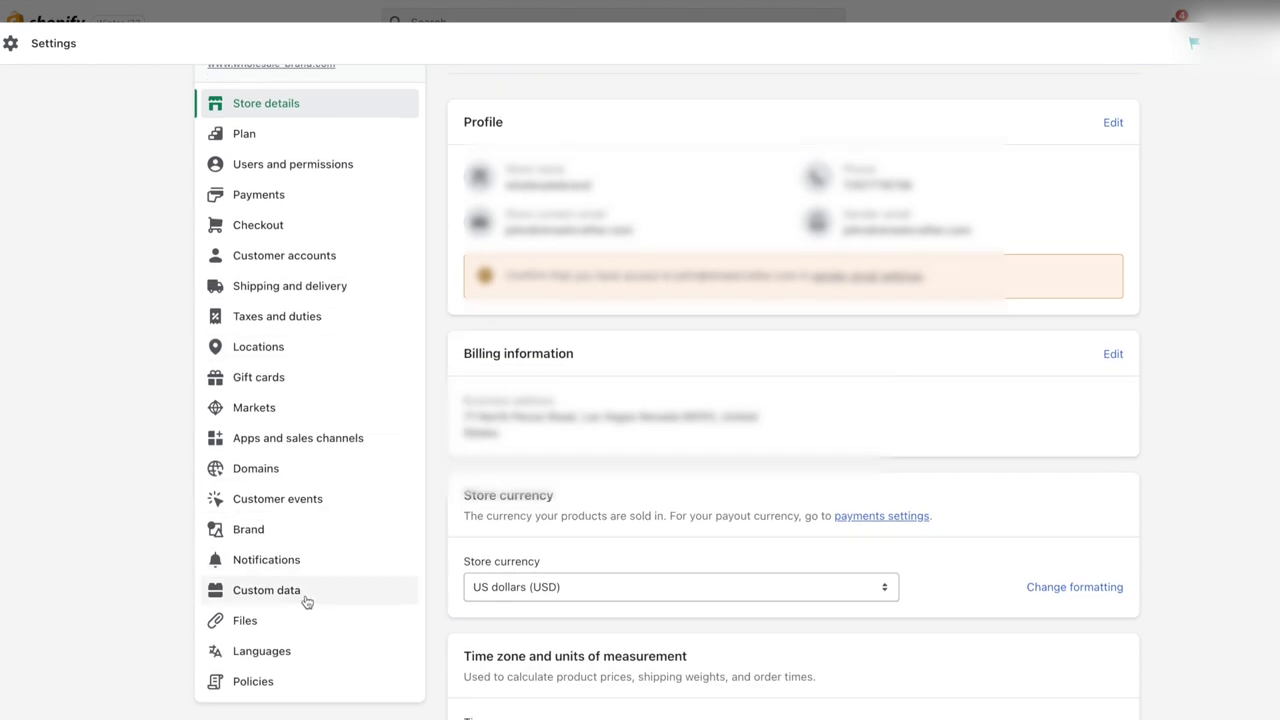
scroll(277, 666, "down", 2)
scroll(274, 668, "up", 1)
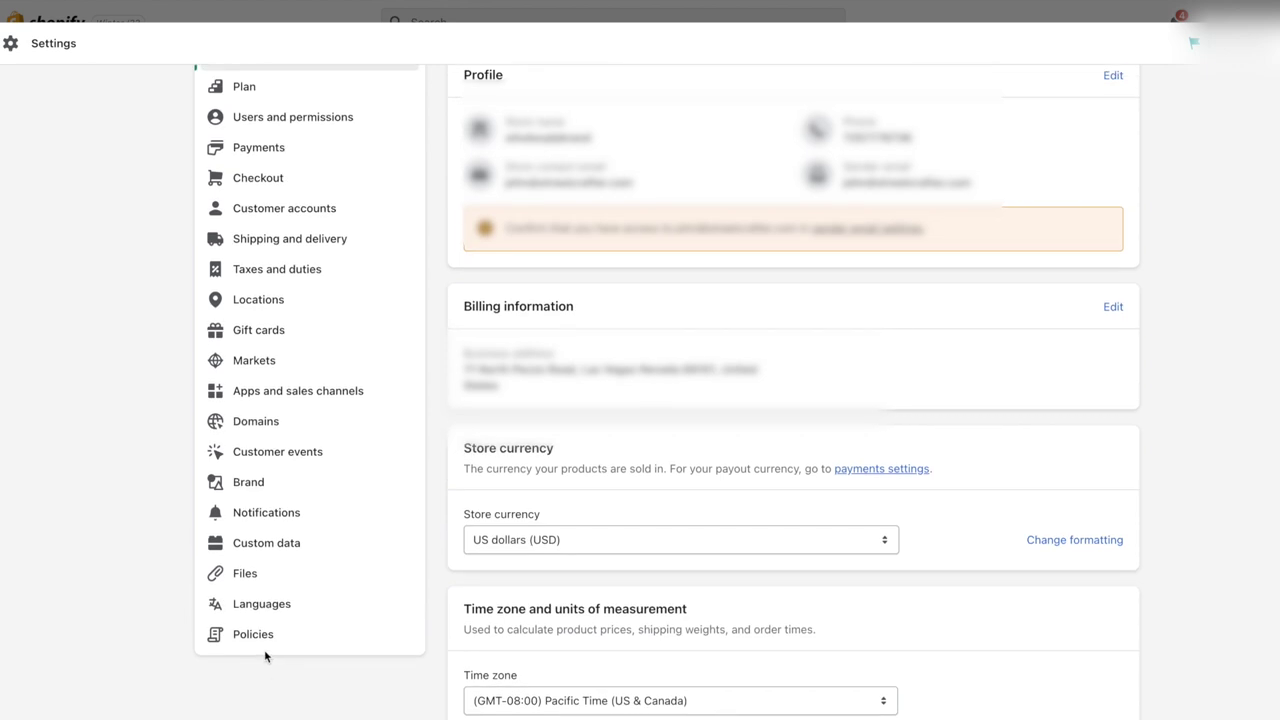
left_click(260, 636)
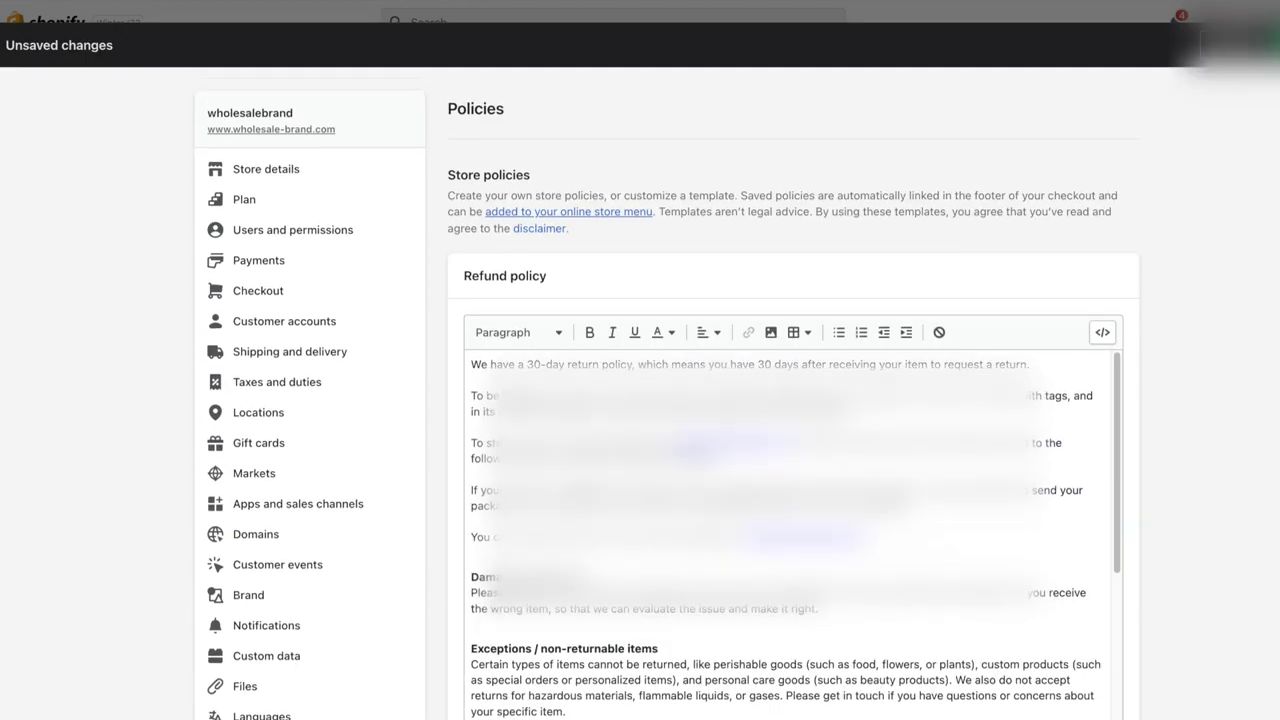
scroll(1000, 450, "down", 1)
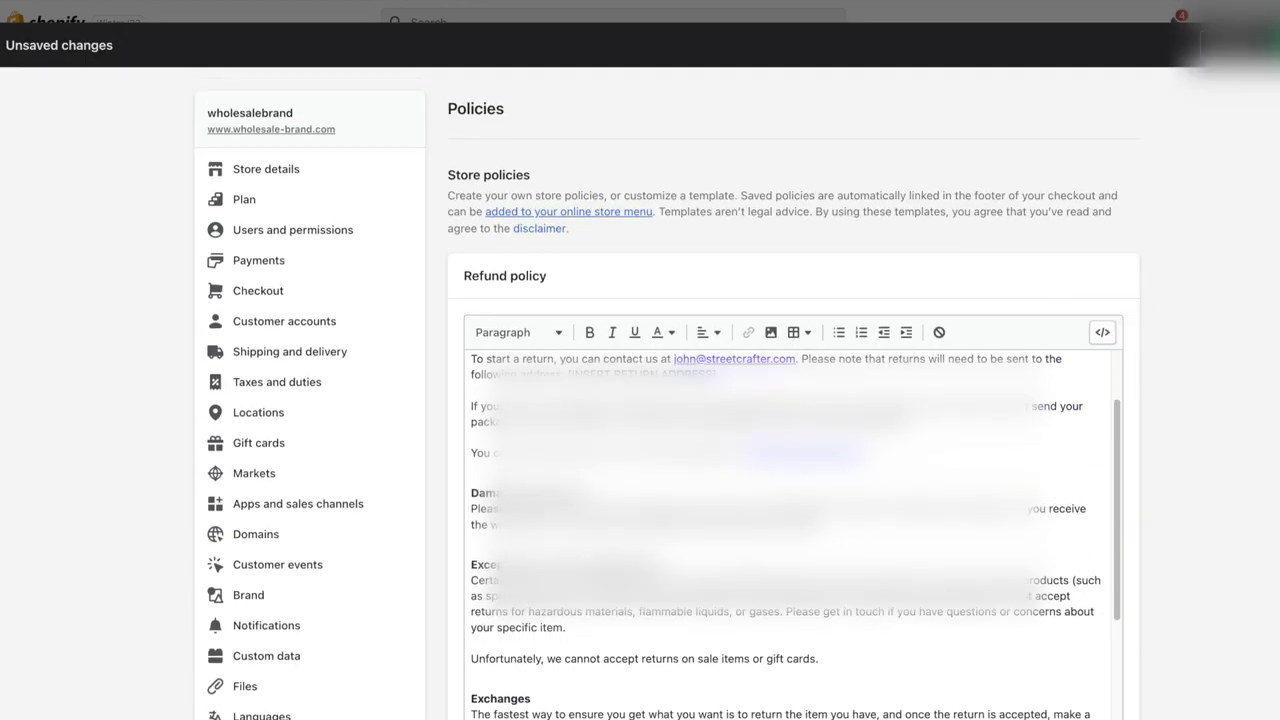
Step: Leave the policies without saving and look through the Languages, Custom data, Notifications and Brand settings
left_click(335, 712)
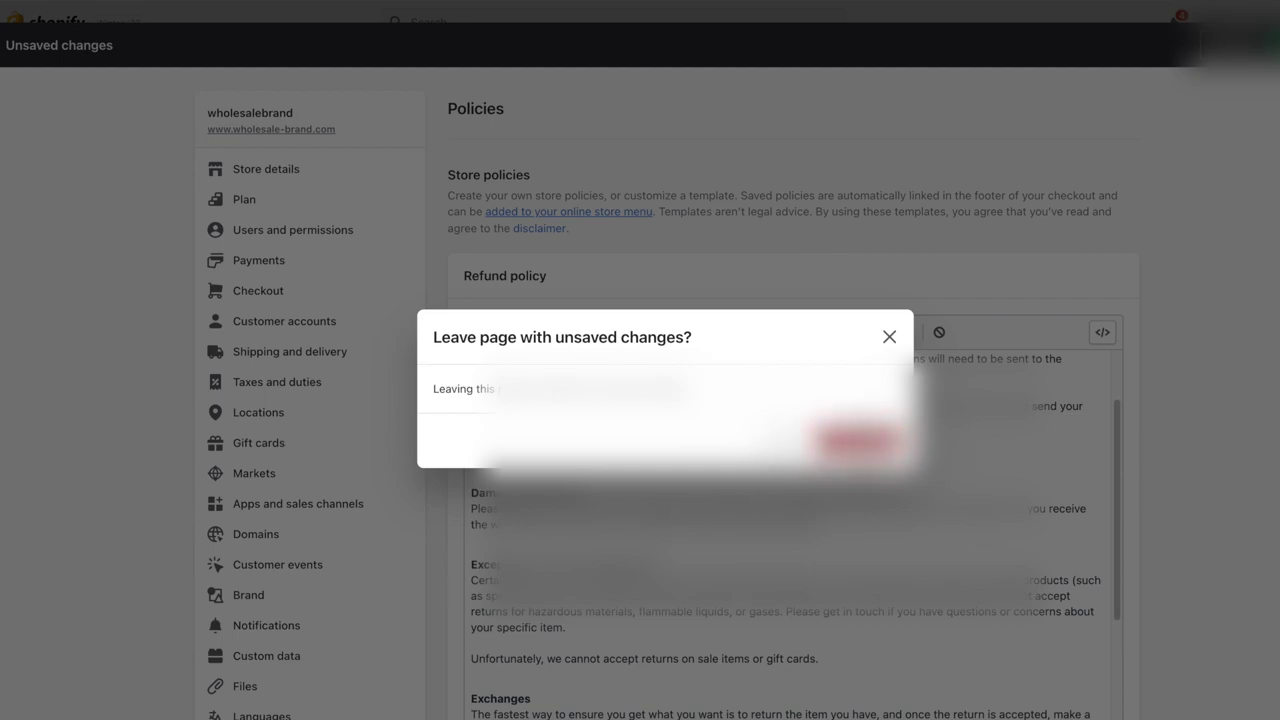
left_click(858, 440)
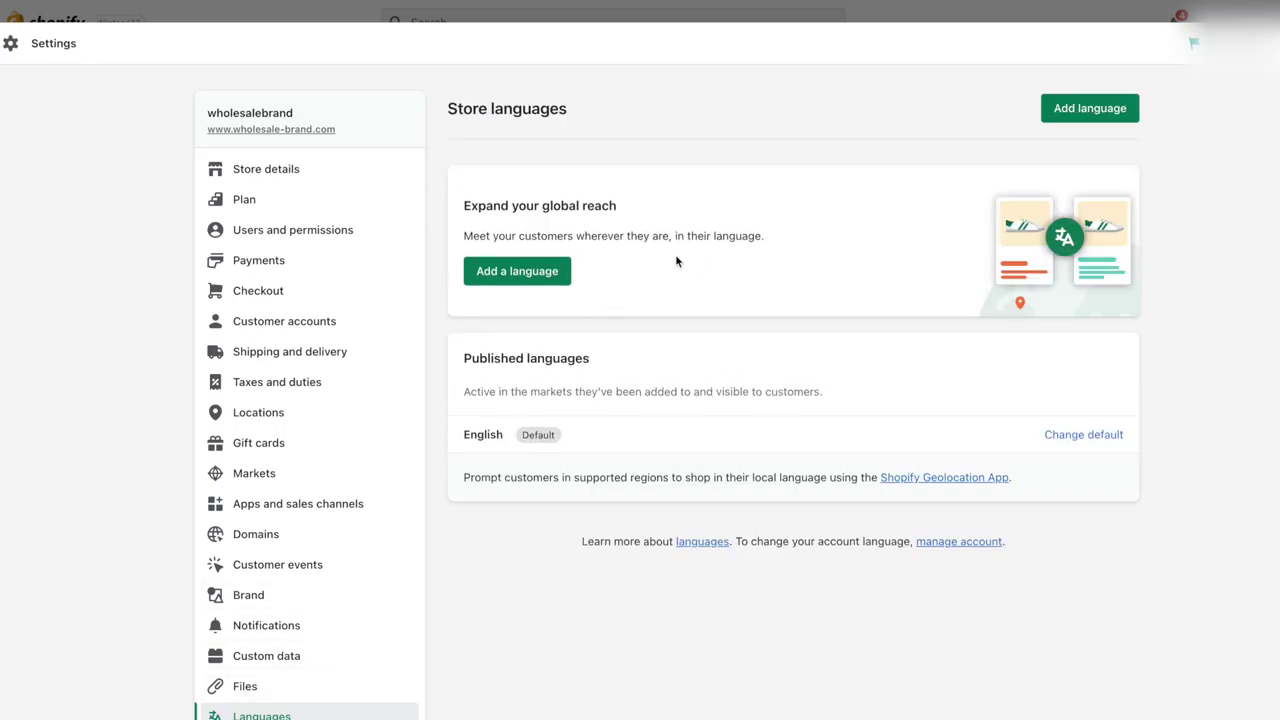
left_click(297, 655)
left_click(299, 624)
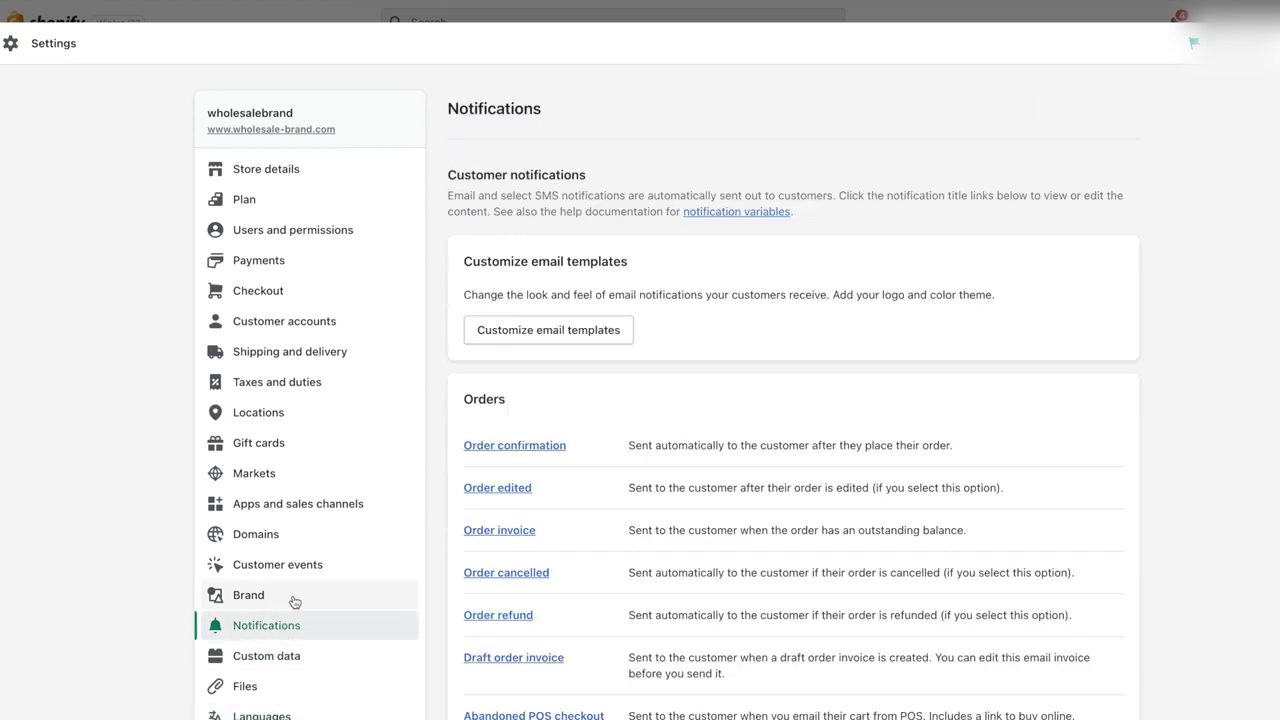
left_click(294, 600)
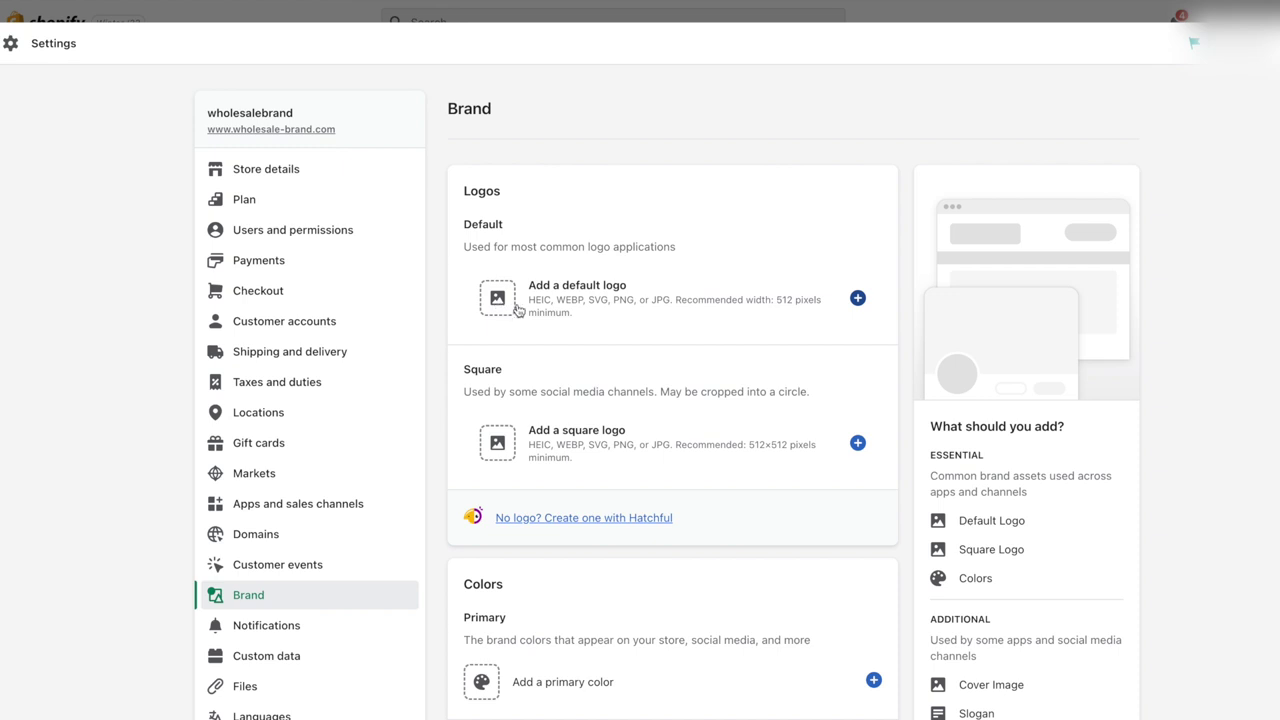
scroll(711, 449, "down", 2)
scroll(716, 535, "up", 2)
Step: Open the store's Locations settings, review the form for adding a location and return to the locations list
left_click(296, 422)
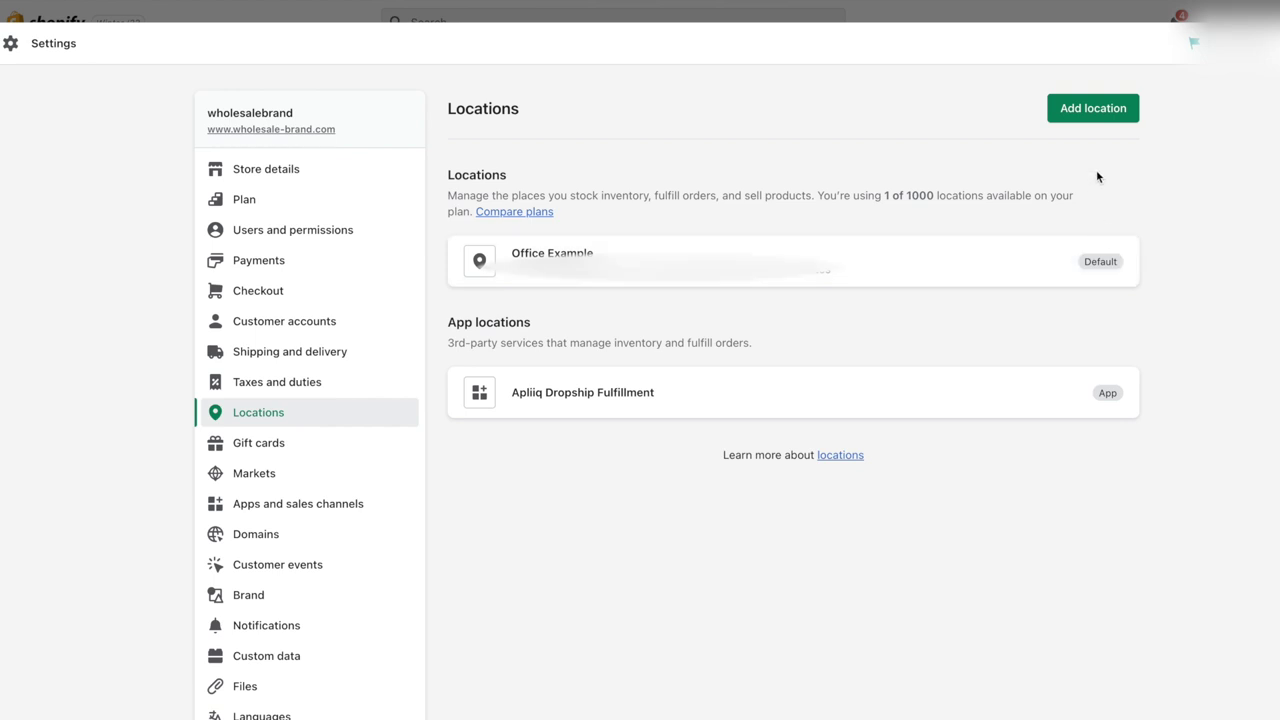
left_click(1097, 109)
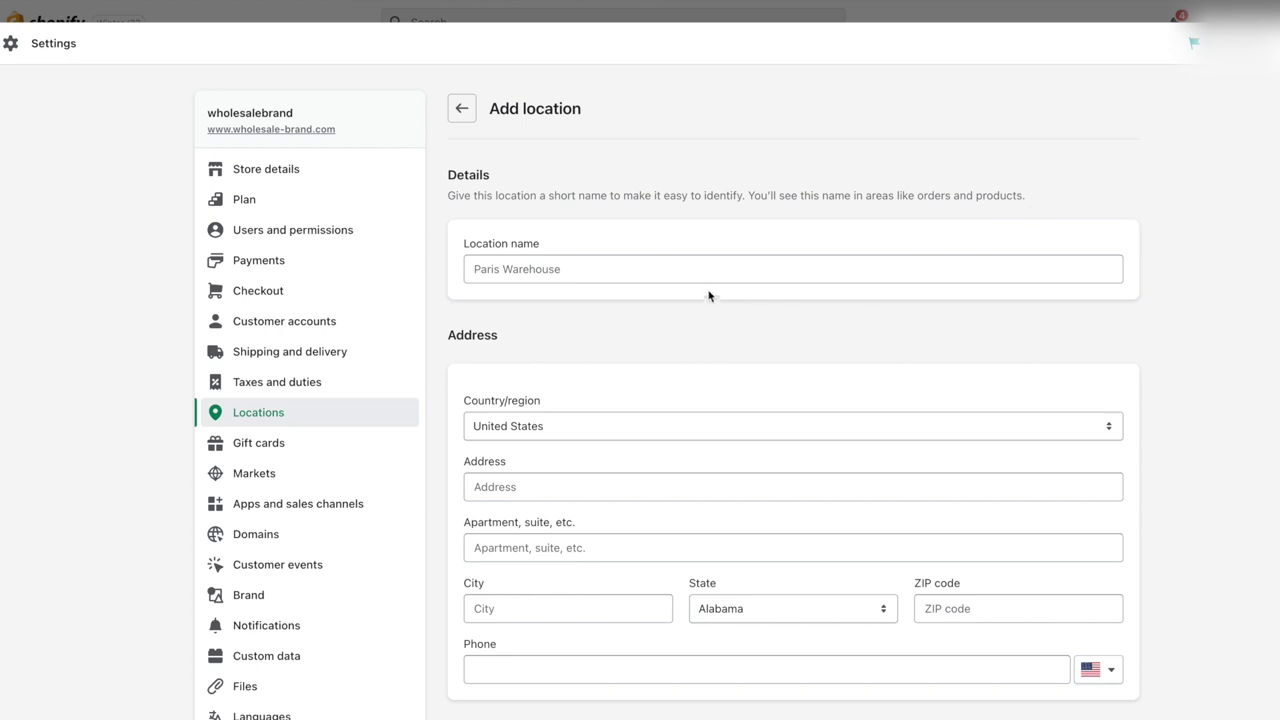
scroll(660, 400, "down", 3)
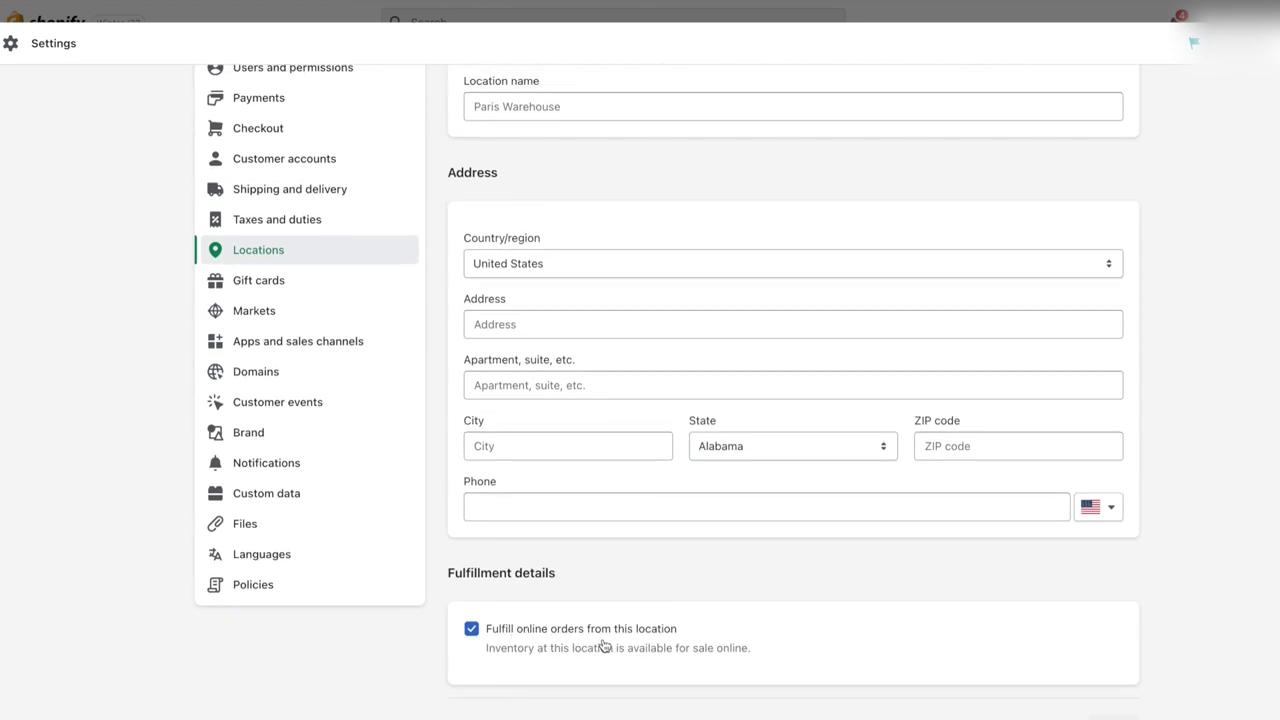
scroll(680, 640, "up", 3)
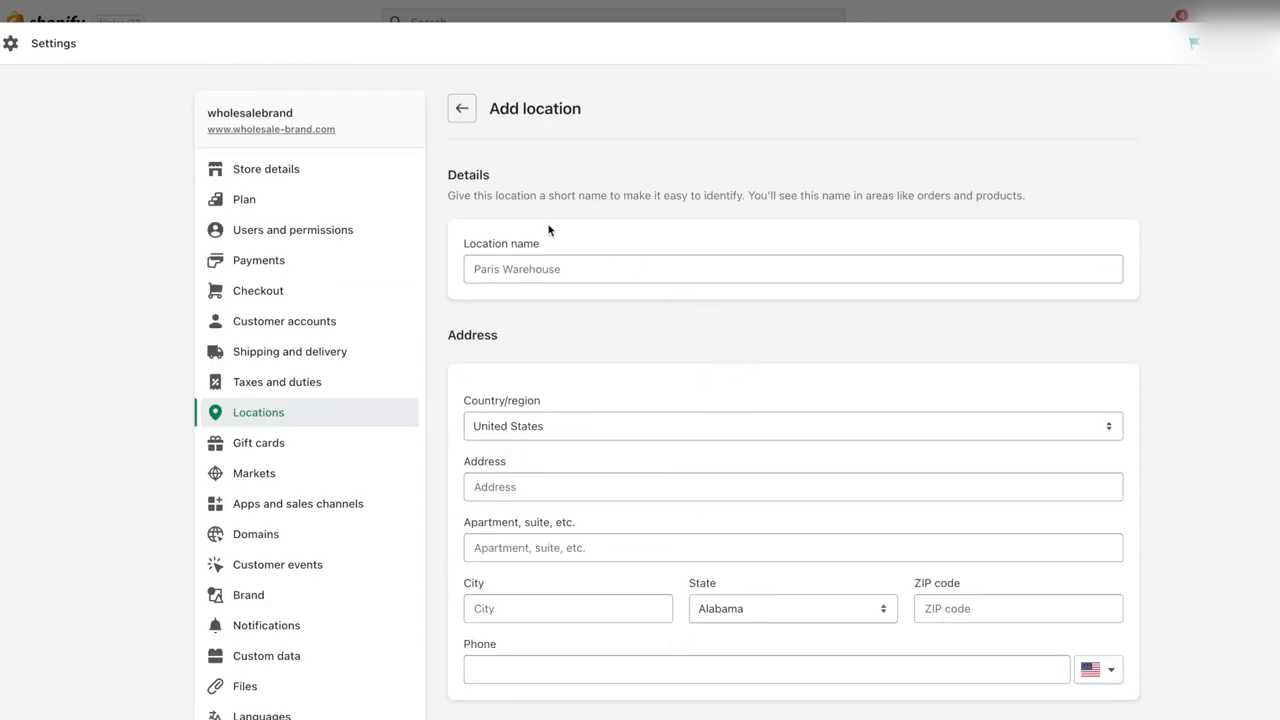
left_click(461, 108)
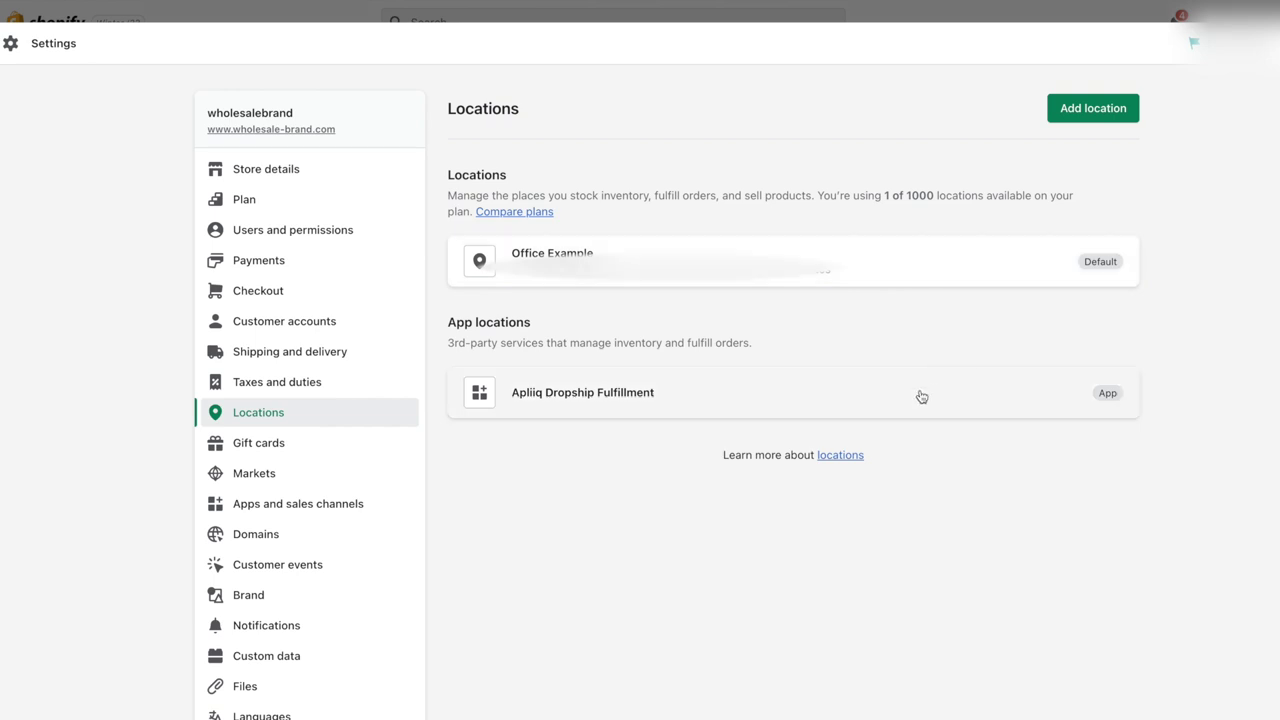
Step: Open Taxes and duties and review the sales tax regions, import duties and how tax is charged
left_click(313, 387)
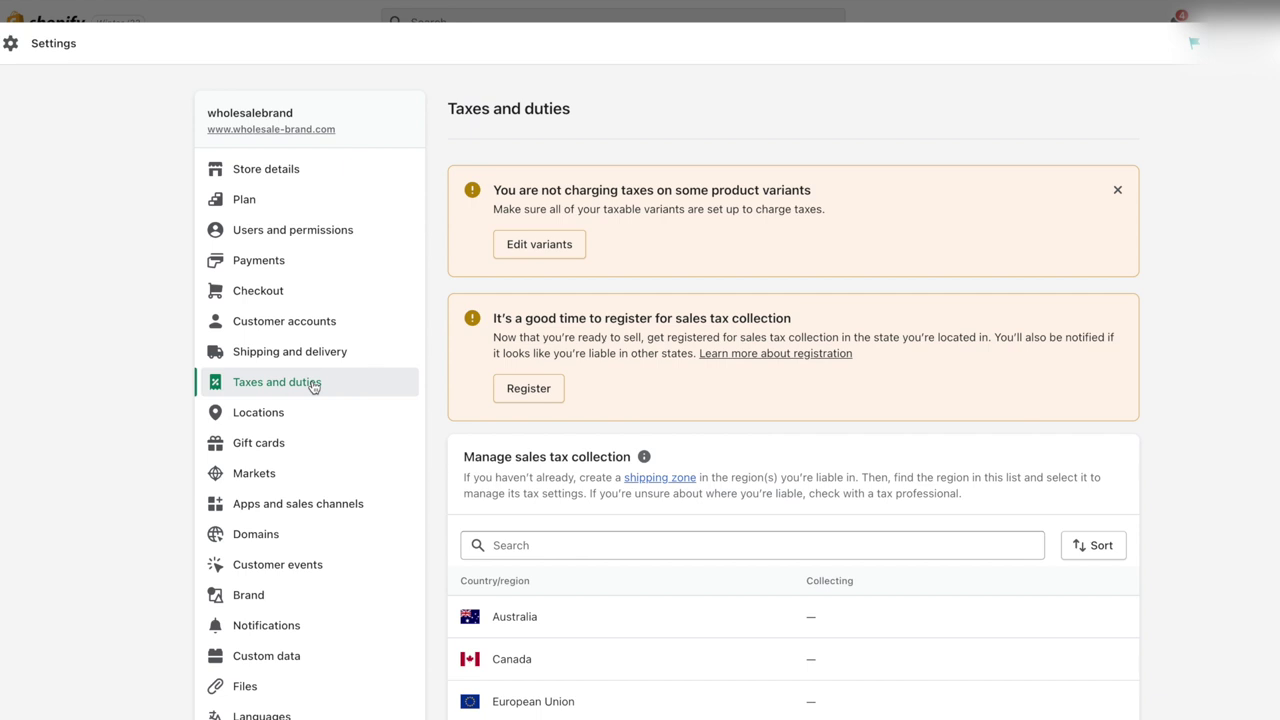
scroll(840, 277, "down", 3)
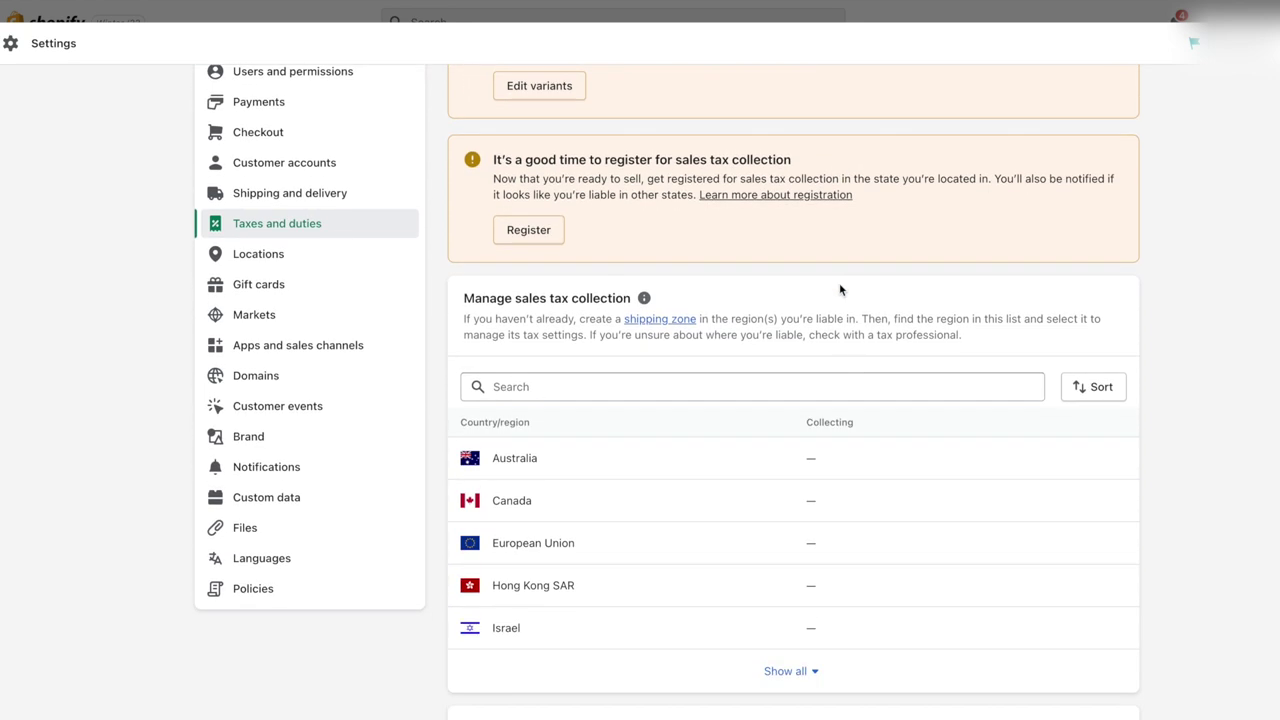
scroll(700, 514, "down", 10)
scroll(706, 600, "up", 4)
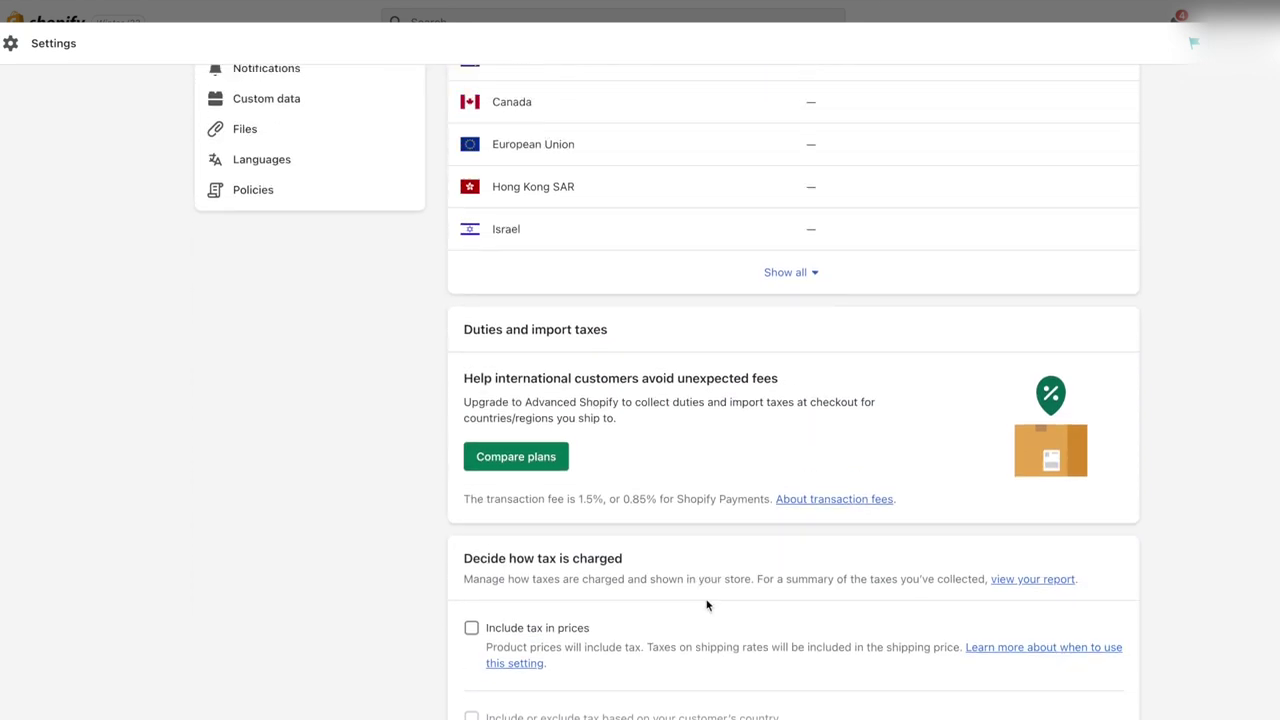
scroll(707, 606, "up", 3)
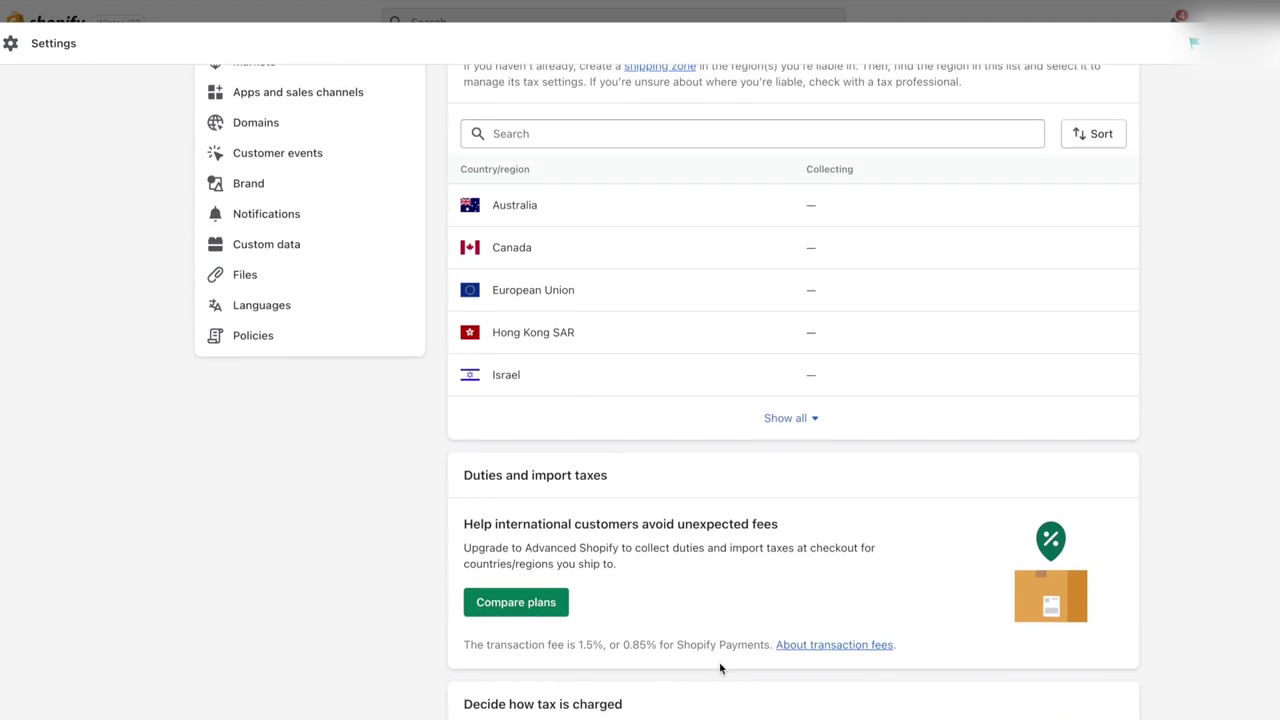
scroll(720, 667, "up", 7)
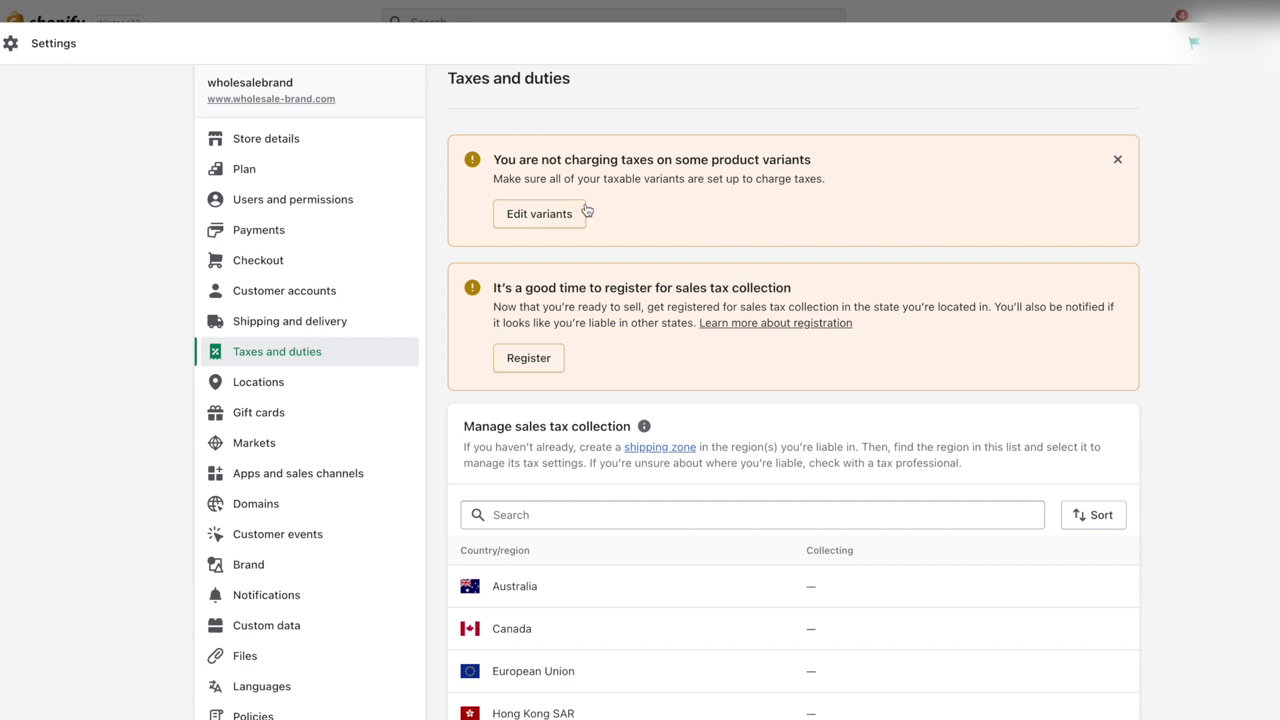
Step: Open the United States tax registration, review its tax collection section, and view the Collect sales tax form without submitting it
left_click(556, 364)
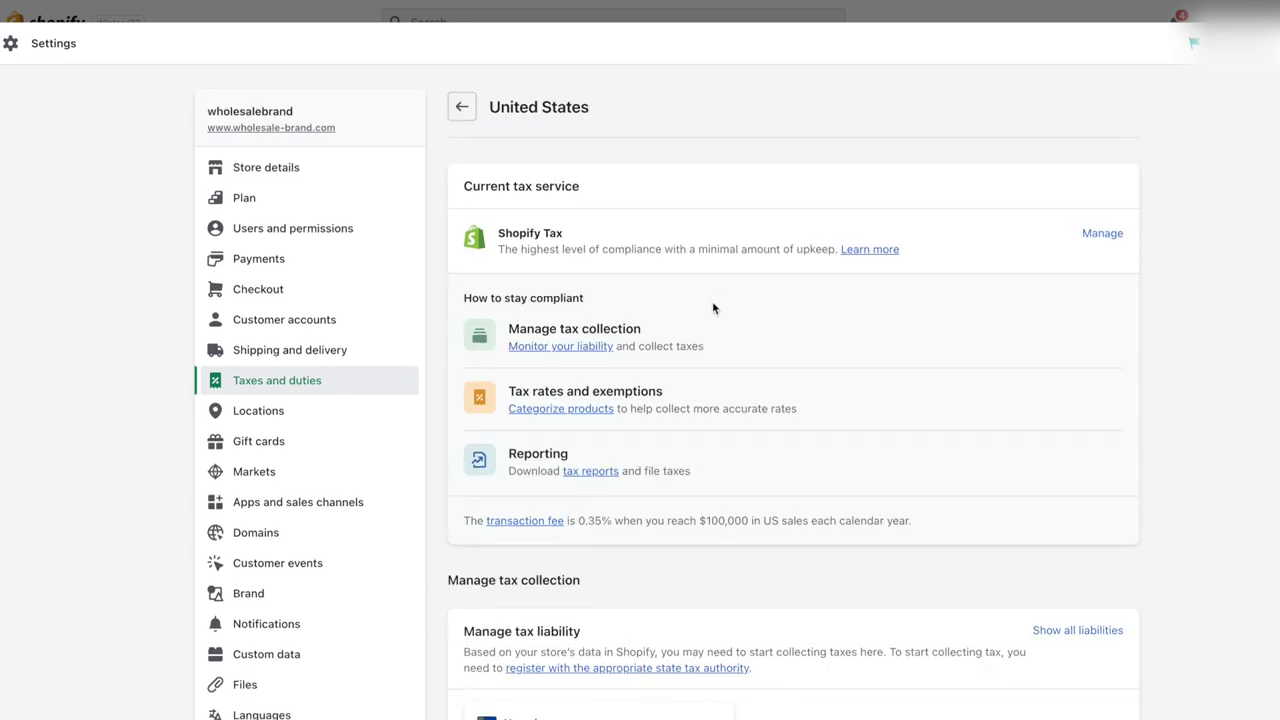
scroll(713, 307, "down", 2)
scroll(788, 383, "down", 5)
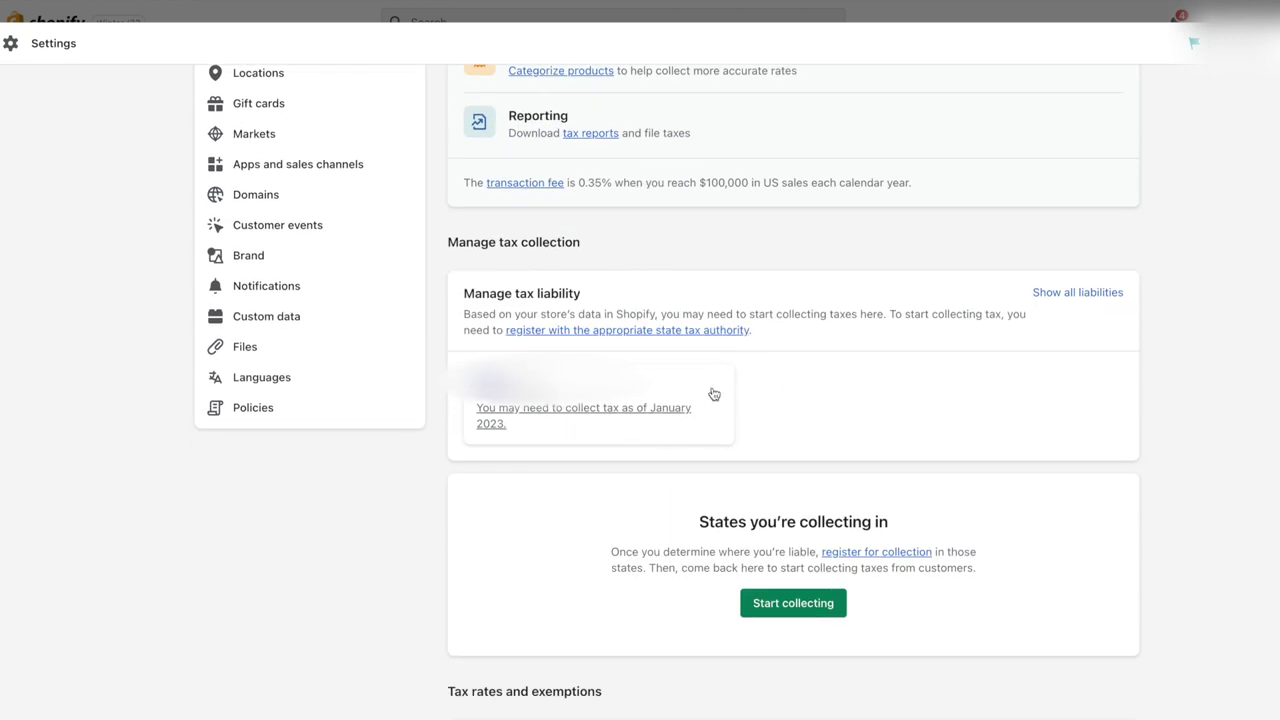
scroll(766, 397, "down", 1)
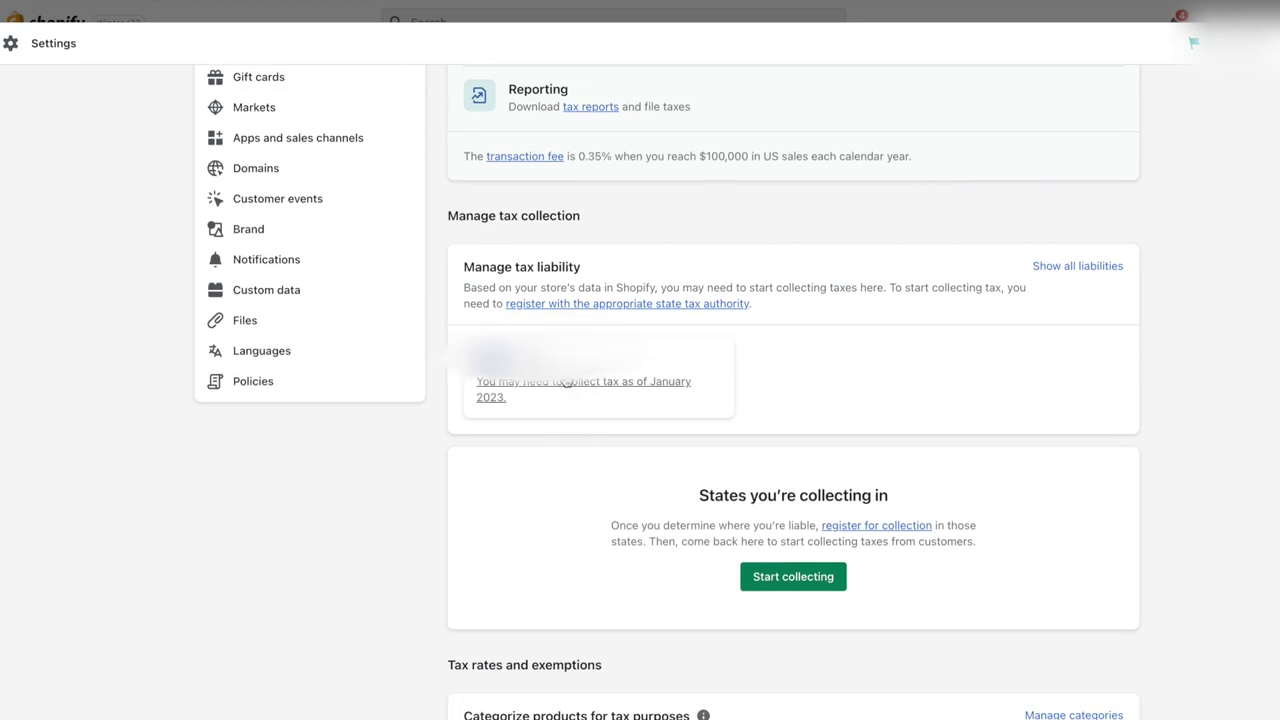
scroll(603, 403, "down", 1)
left_click(806, 545)
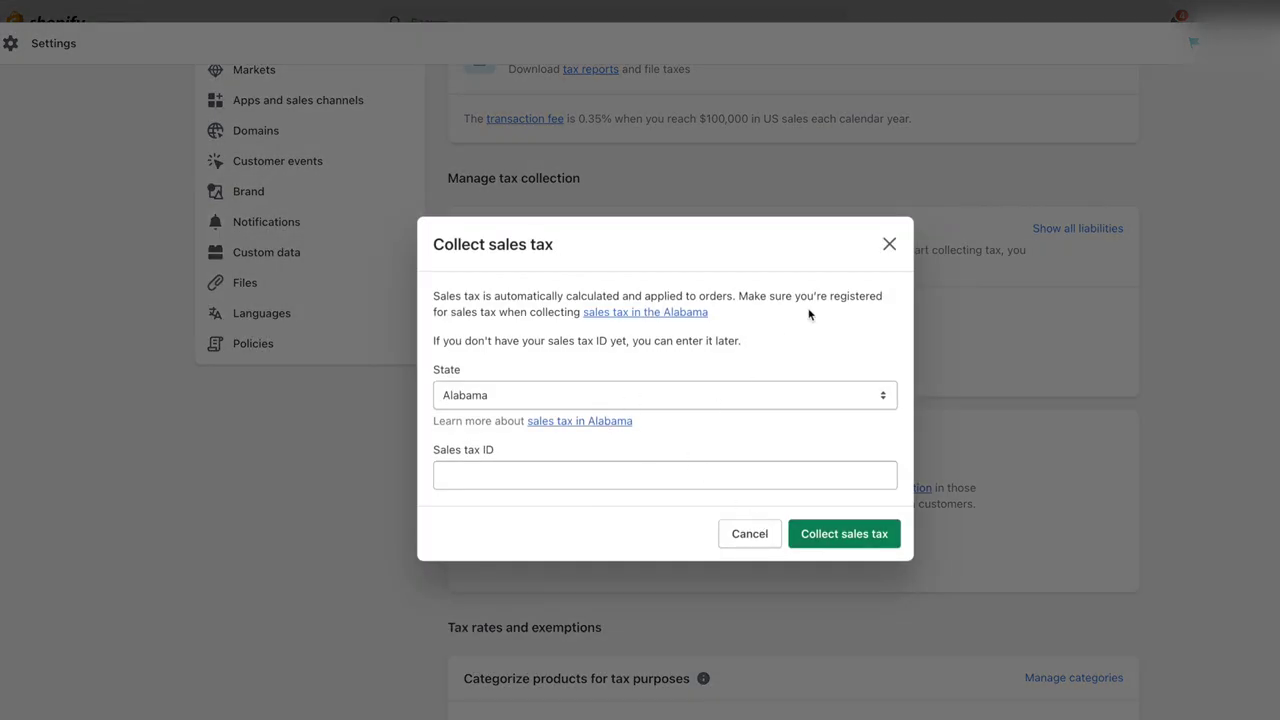
left_click(889, 248)
Step: Open the tax liability overview and view the form for collecting taxes in Nevada, closing it without entering a sales tax ID
left_click(577, 346)
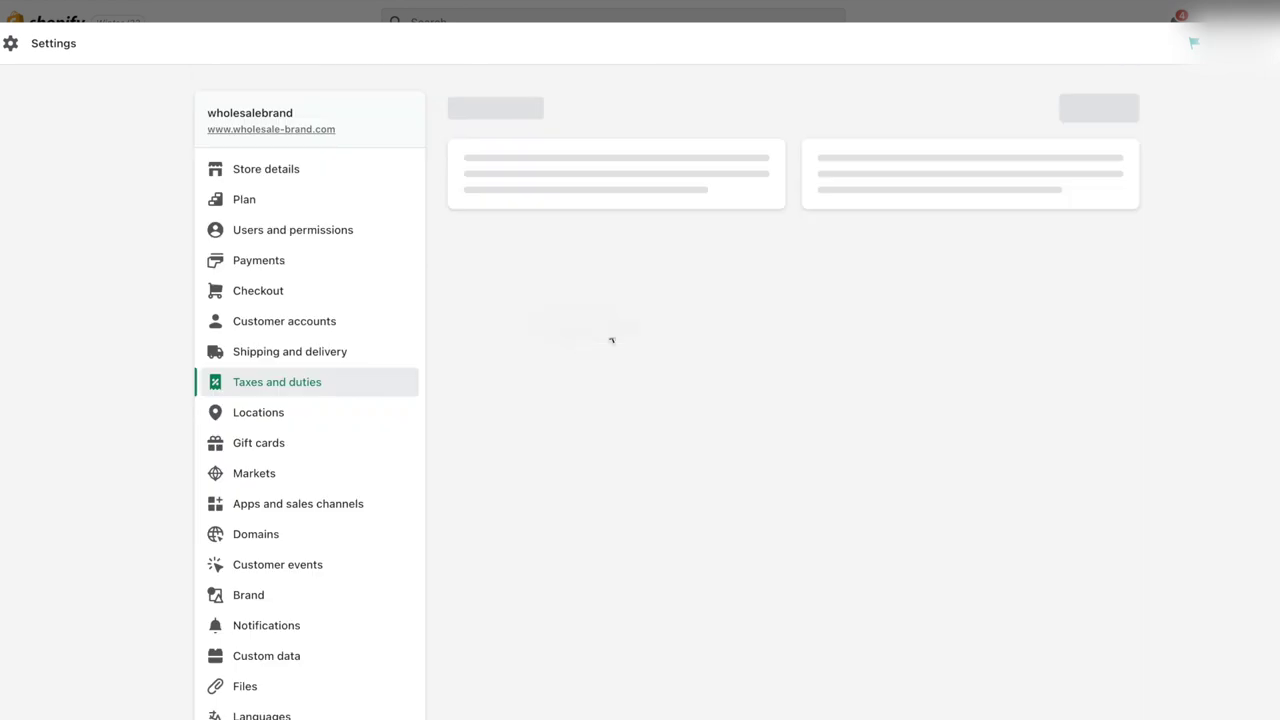
left_click(653, 440)
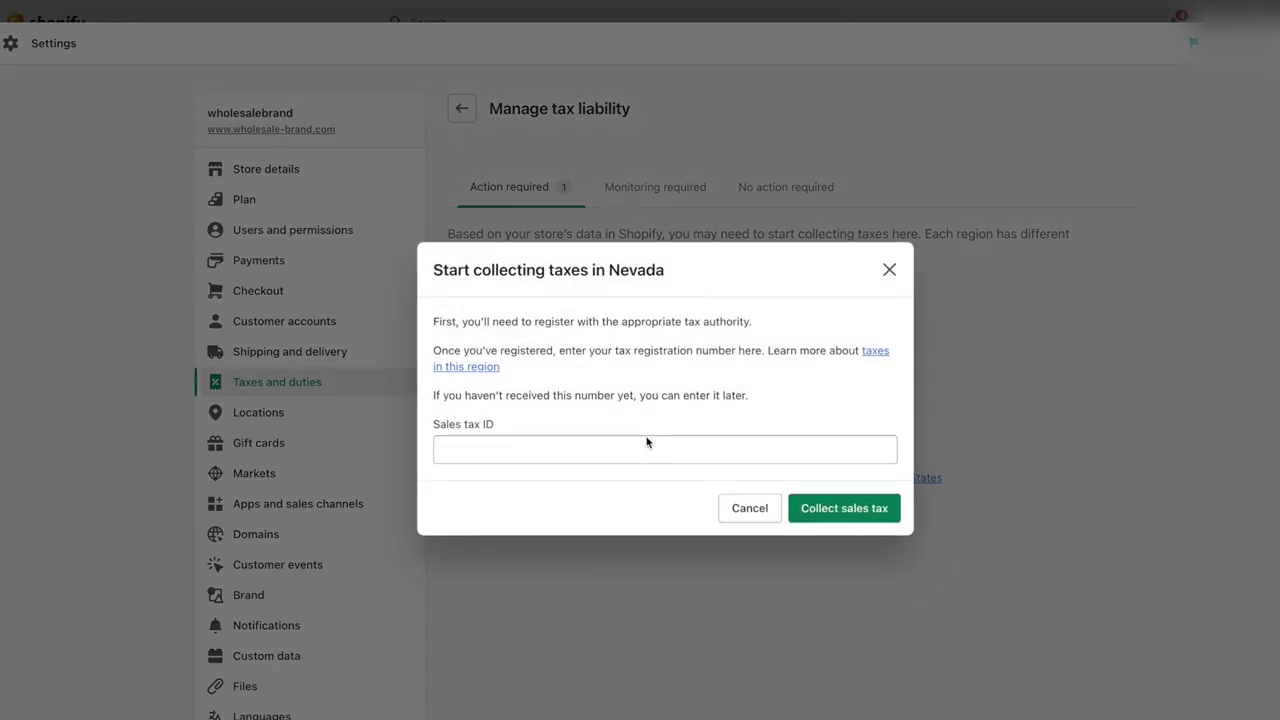
left_click(622, 443)
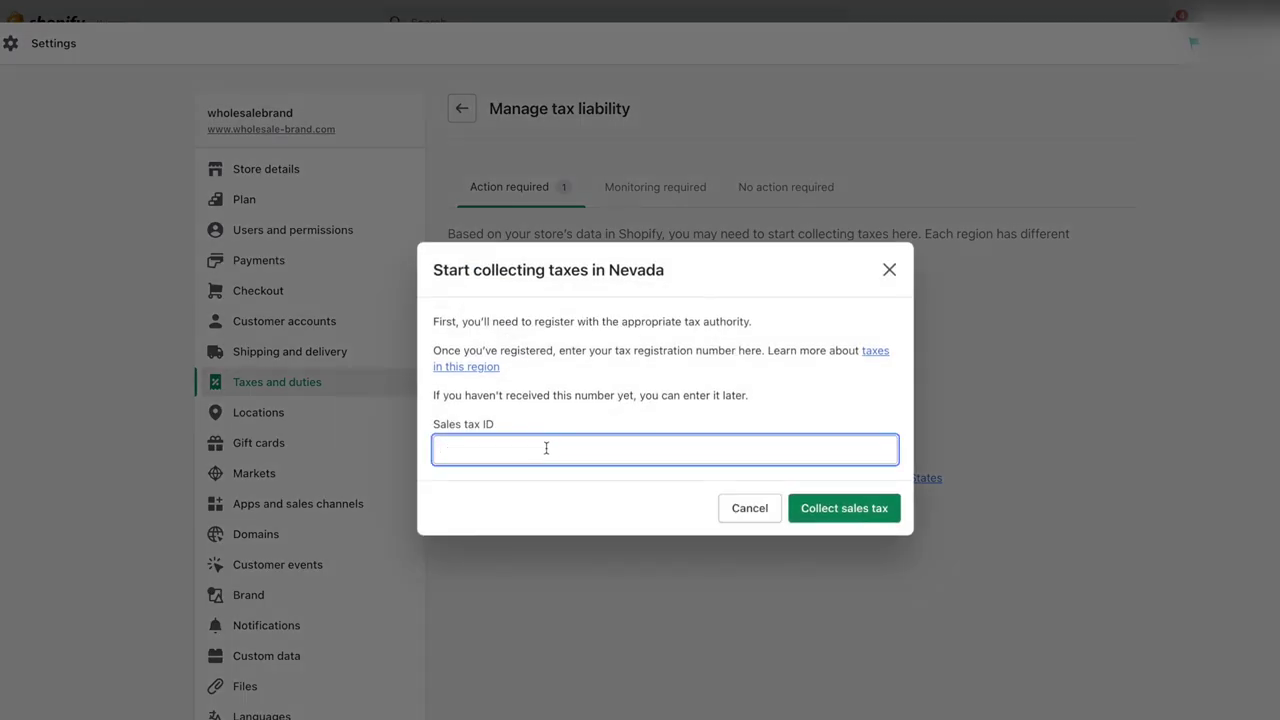
left_click(887, 269)
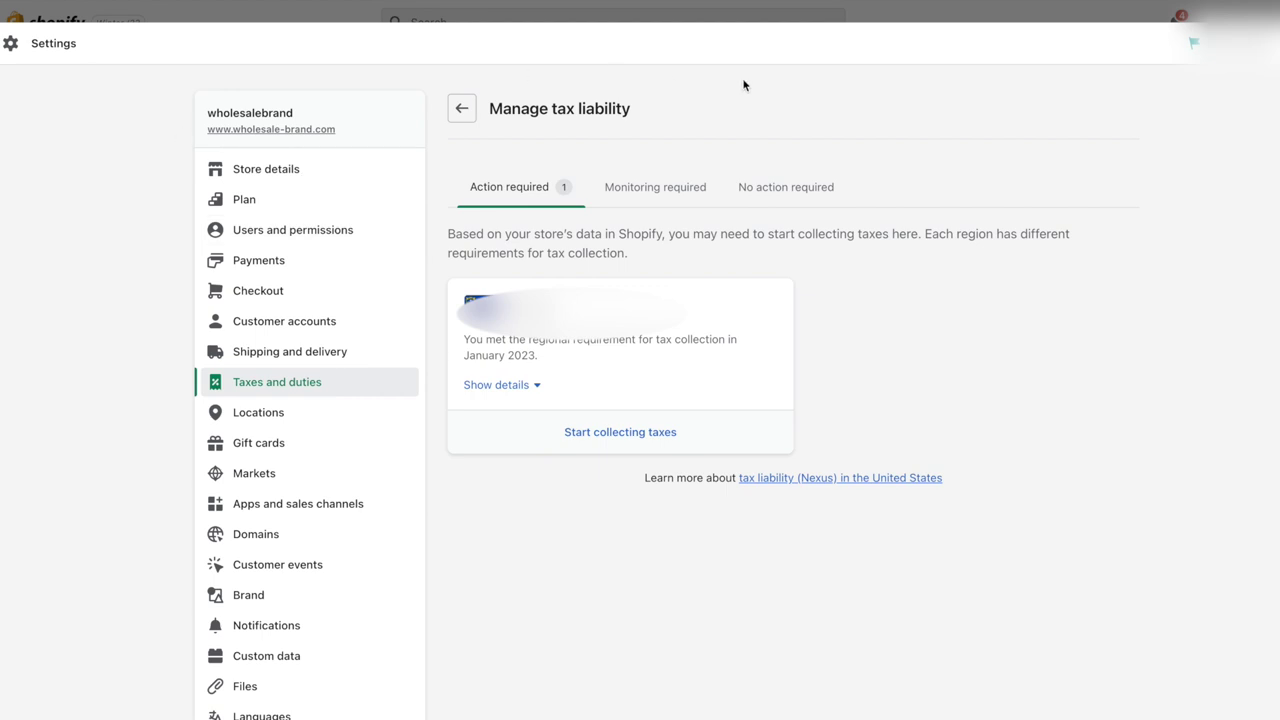
Step: Open the Shipping and delivery settings and start a custom package named PolyMailer with the soft package or satchel type
left_click(318, 358)
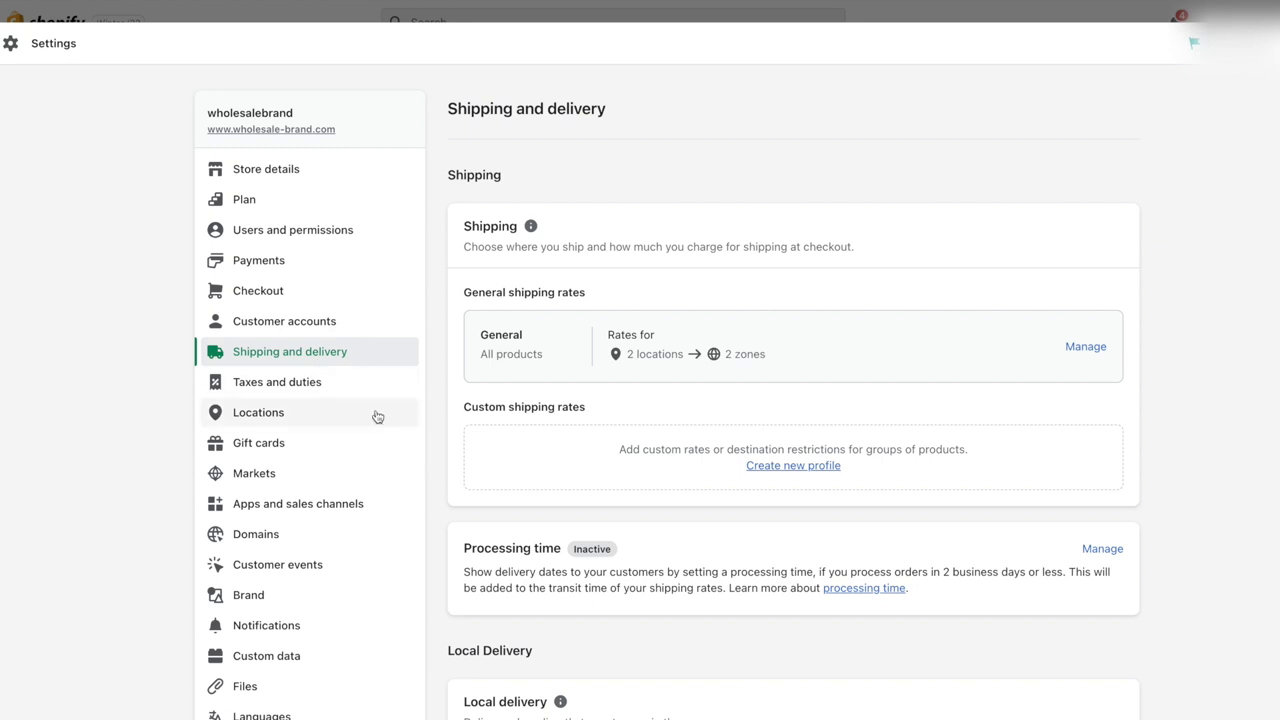
scroll(755, 560, "down", 6)
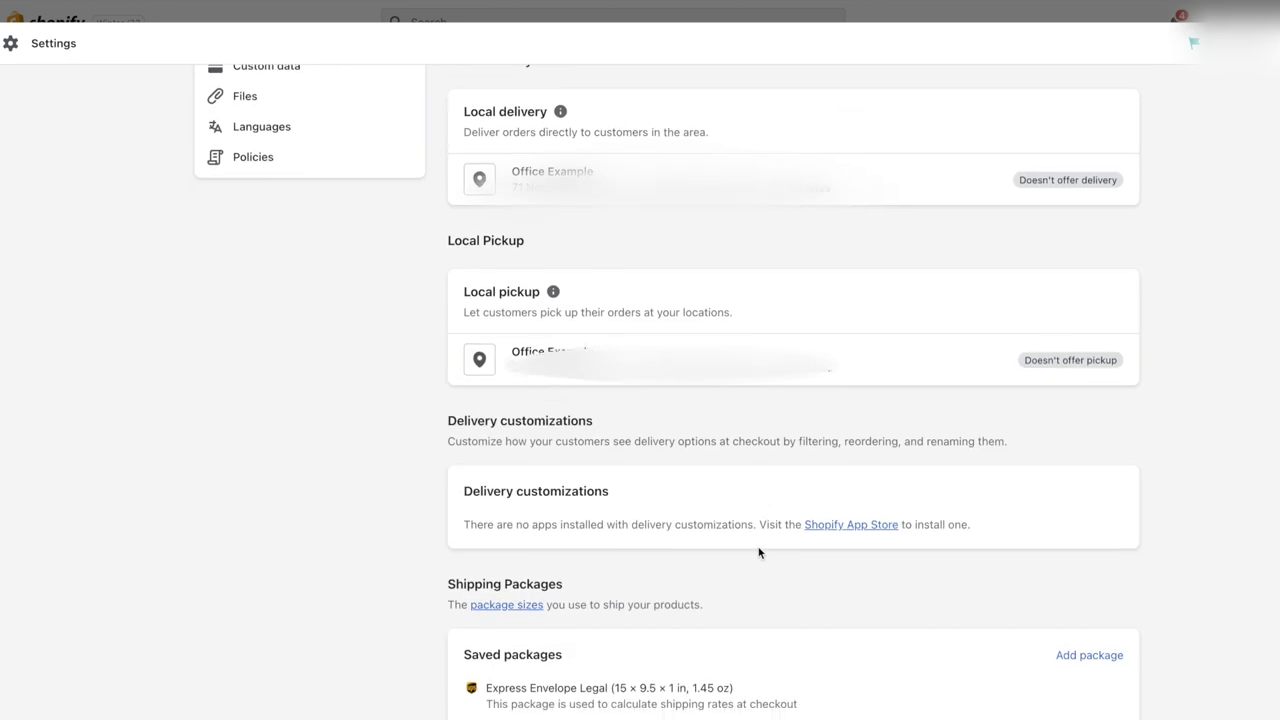
scroll(758, 552, "down", 3)
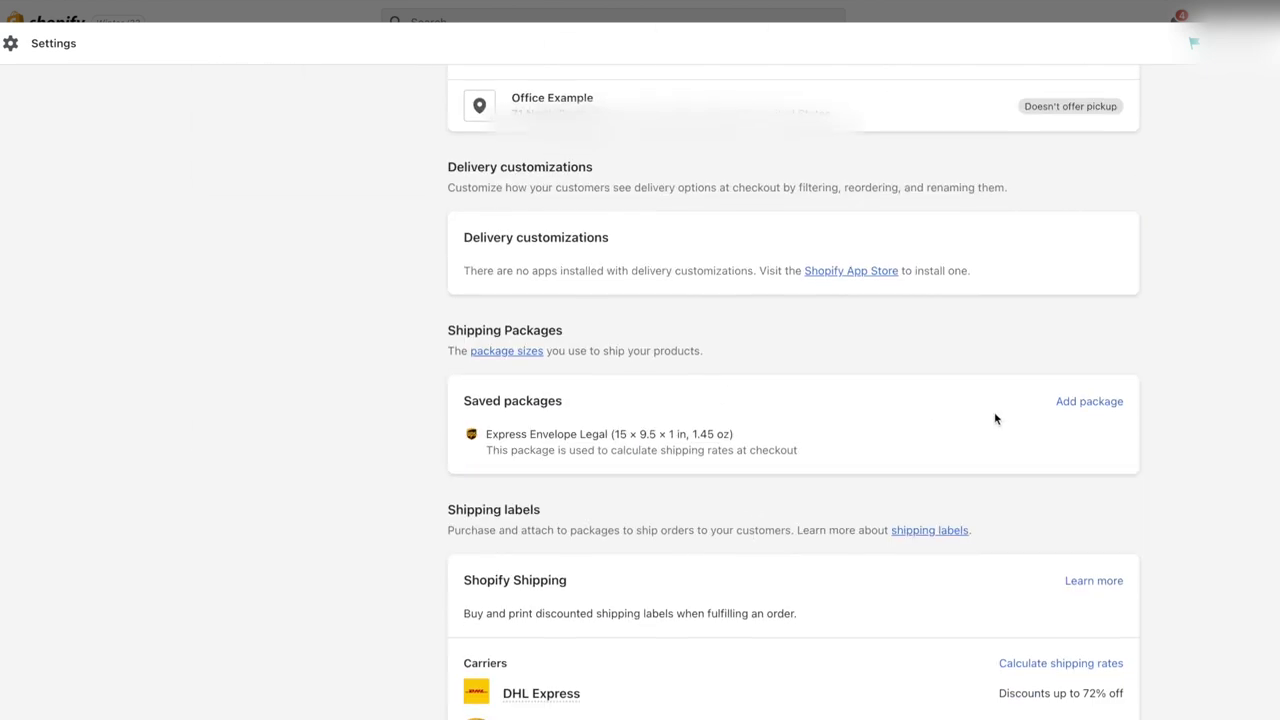
scroll(960, 440, "up", 1)
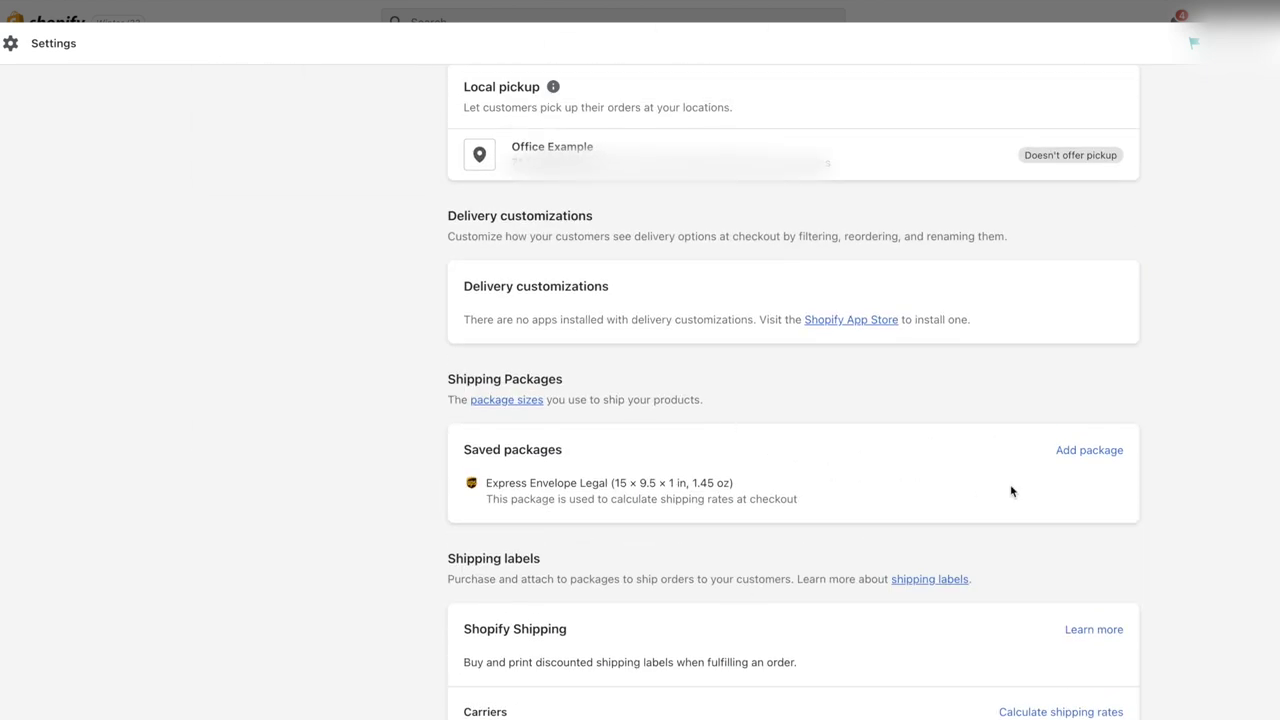
left_click(1087, 452)
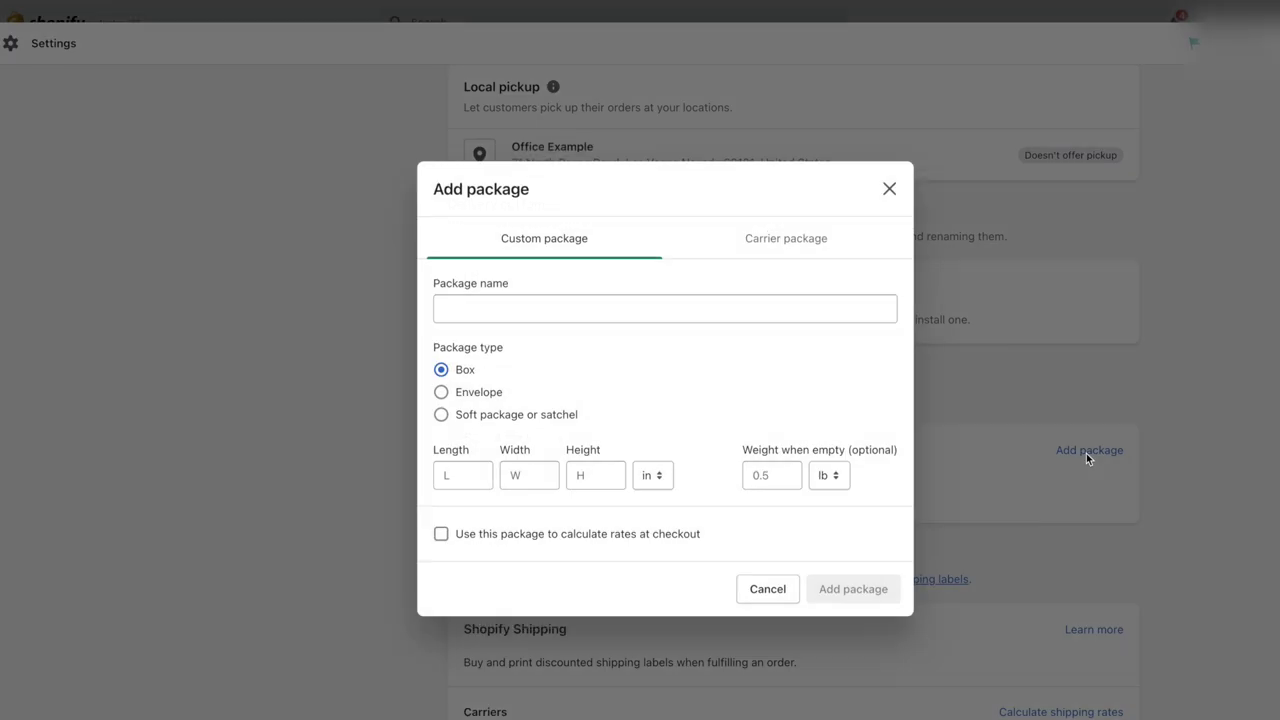
left_click(525, 307)
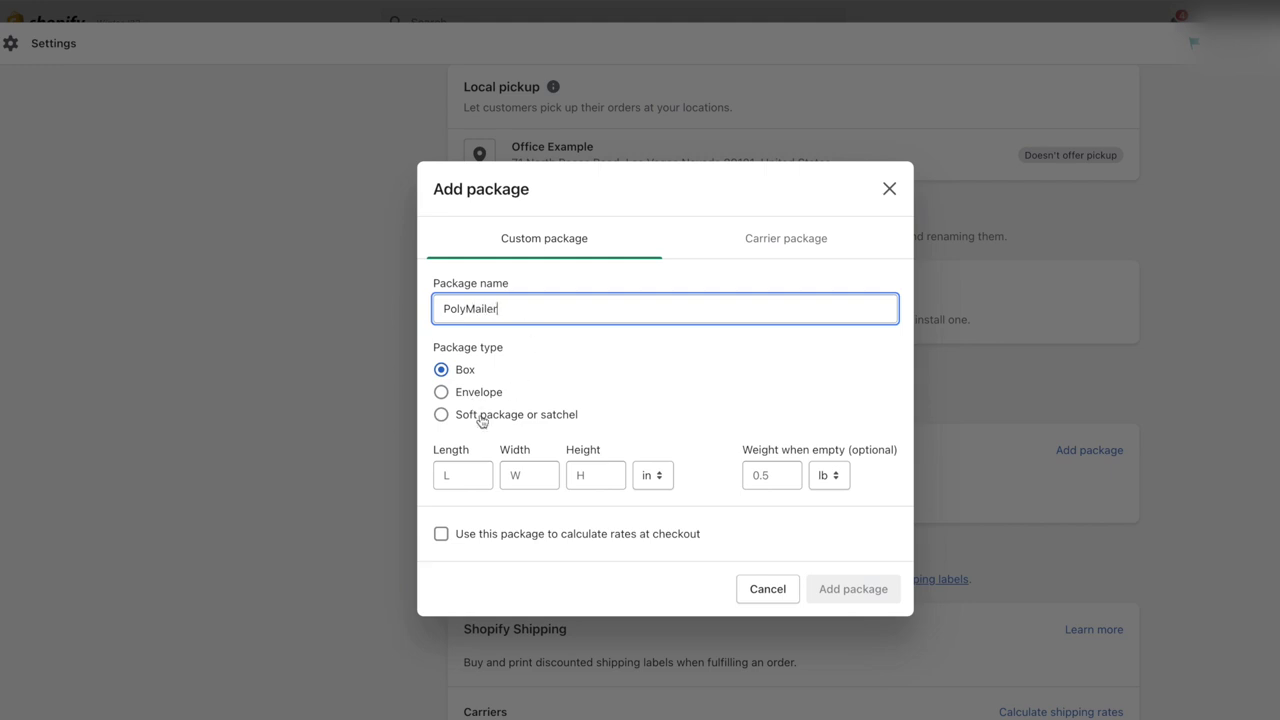
left_click(441, 414)
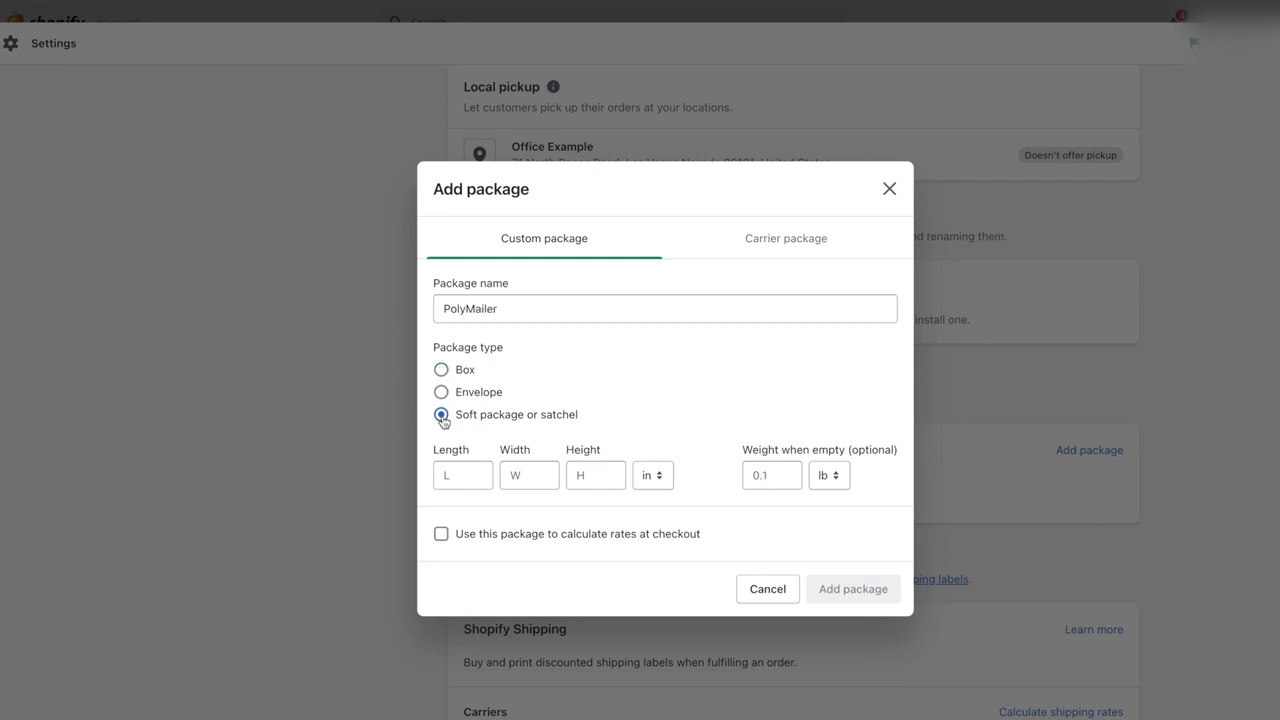
Step: Set the new package's length to 12, width to 15.5 and height to 2 in and add it to the saved packages
left_click(457, 477)
type("12")
key("Tab")
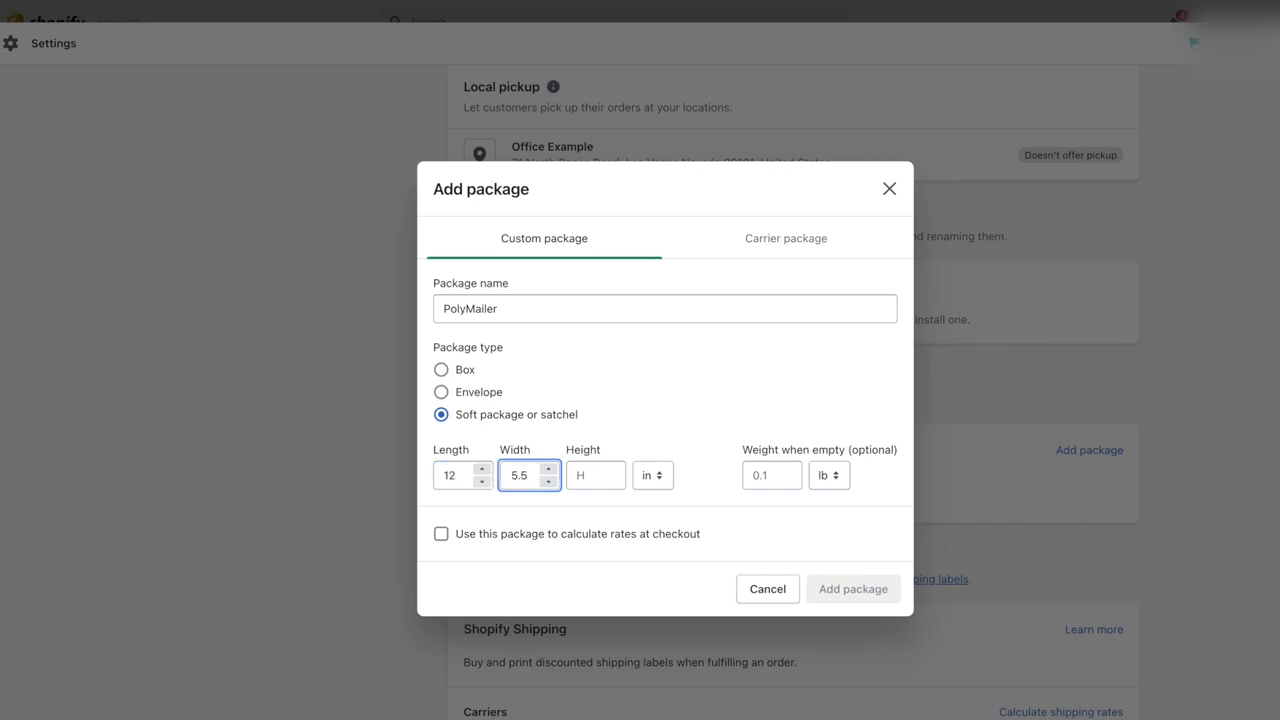
type("15.5")
left_click(582, 475)
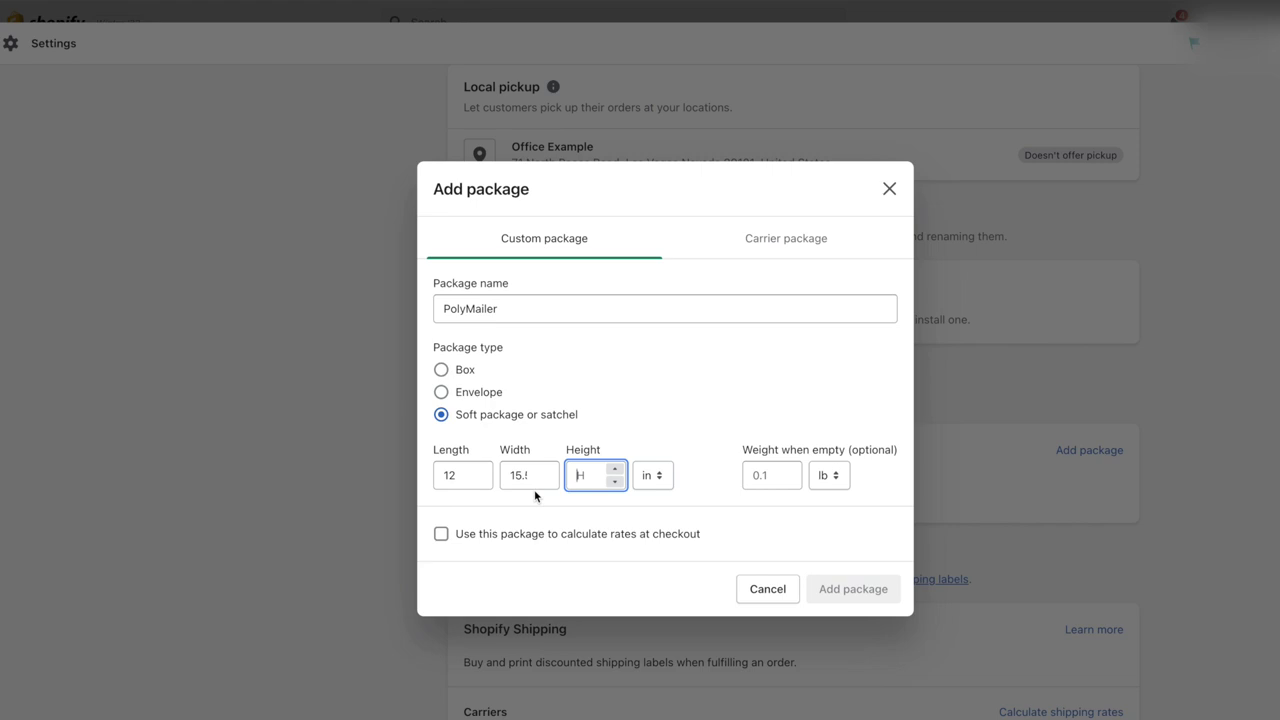
type("2")
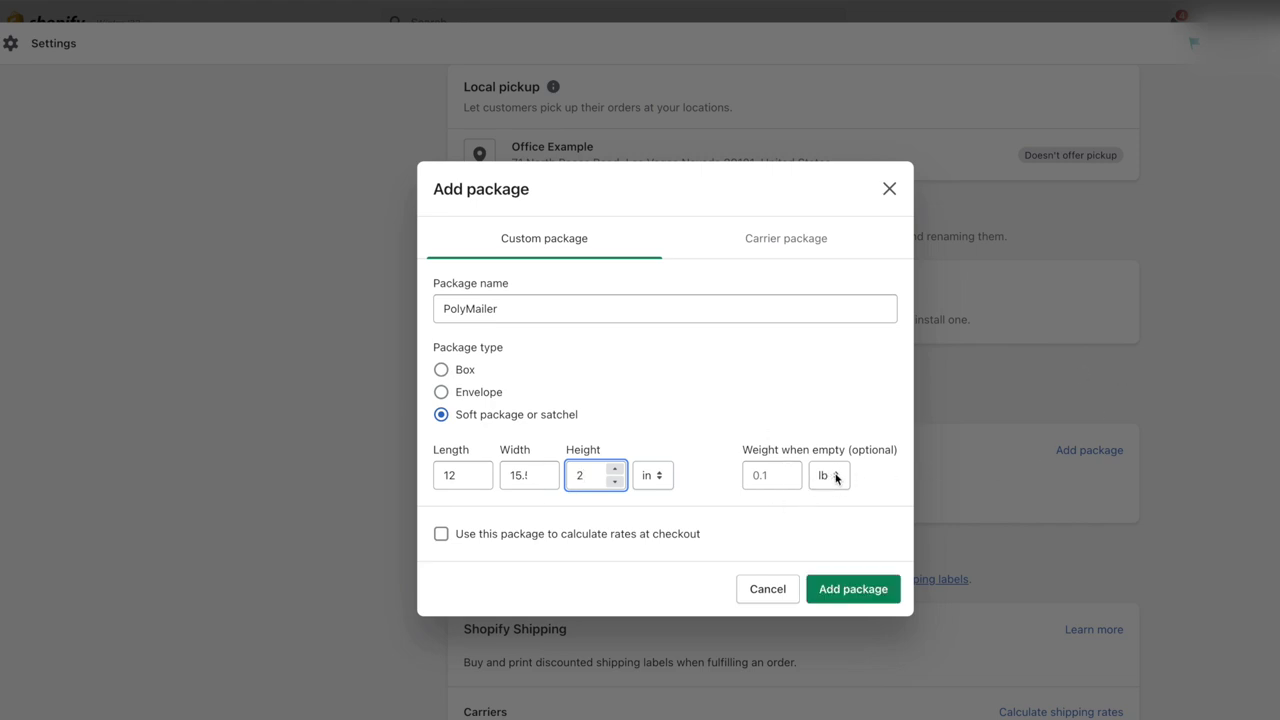
left_click(865, 586)
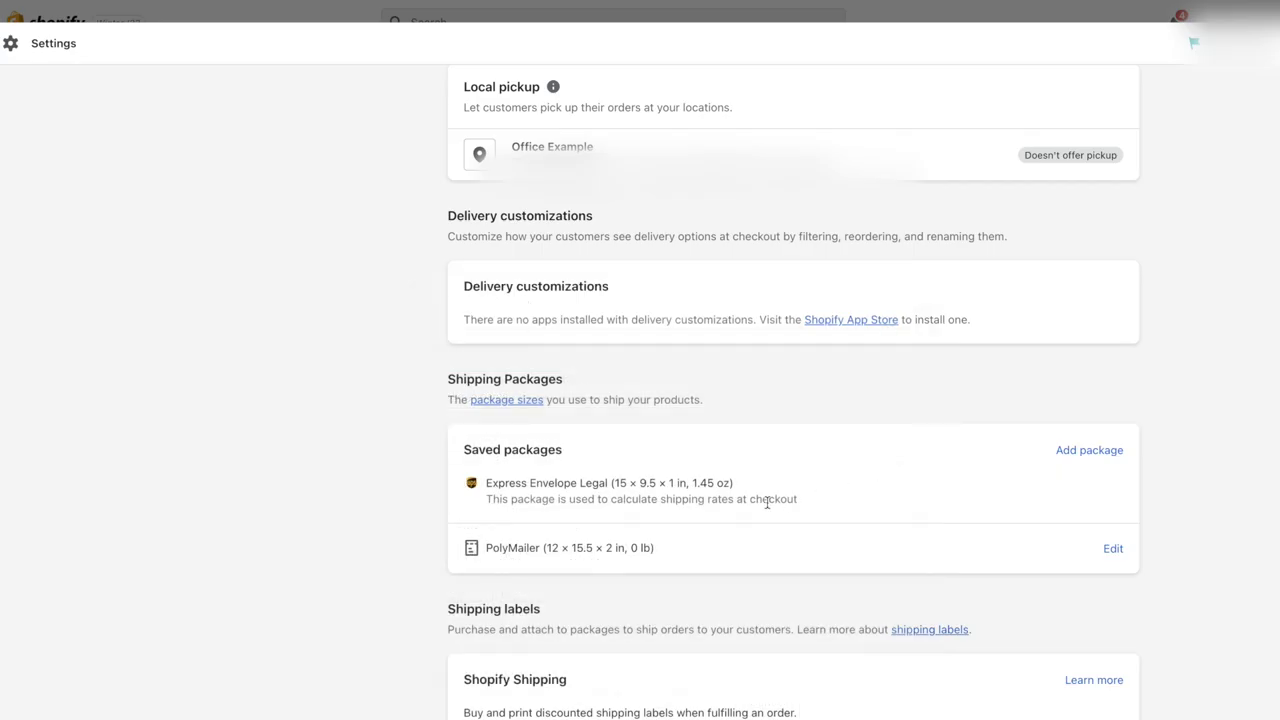
Step: Edit the PolyMailer package so it is used to calculate rates at checkout, and save it
left_click(1106, 549)
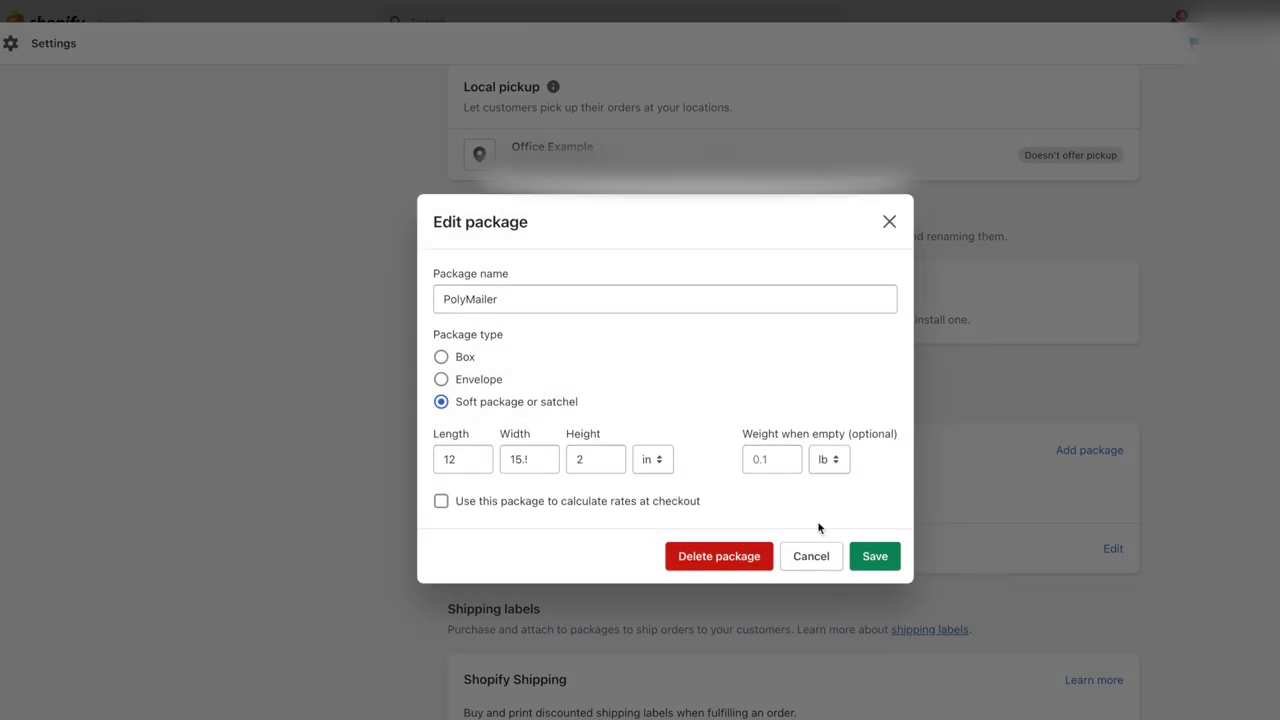
left_click(442, 502)
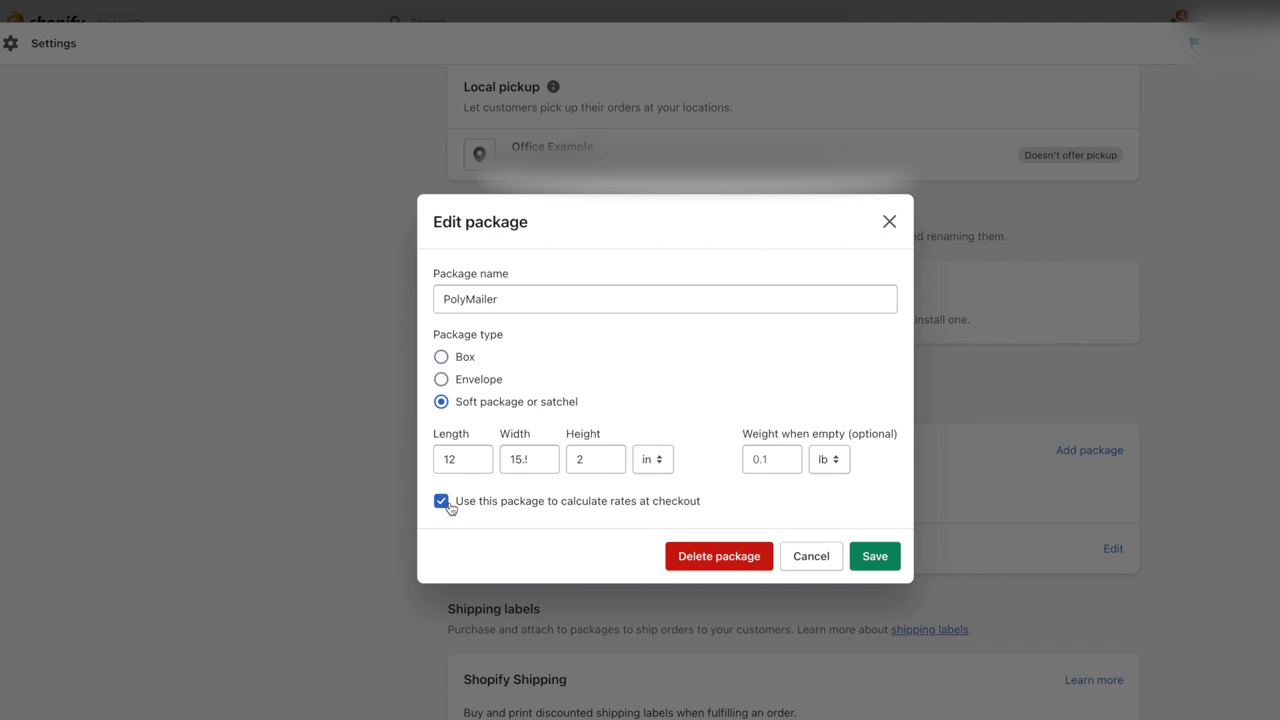
left_click(876, 558)
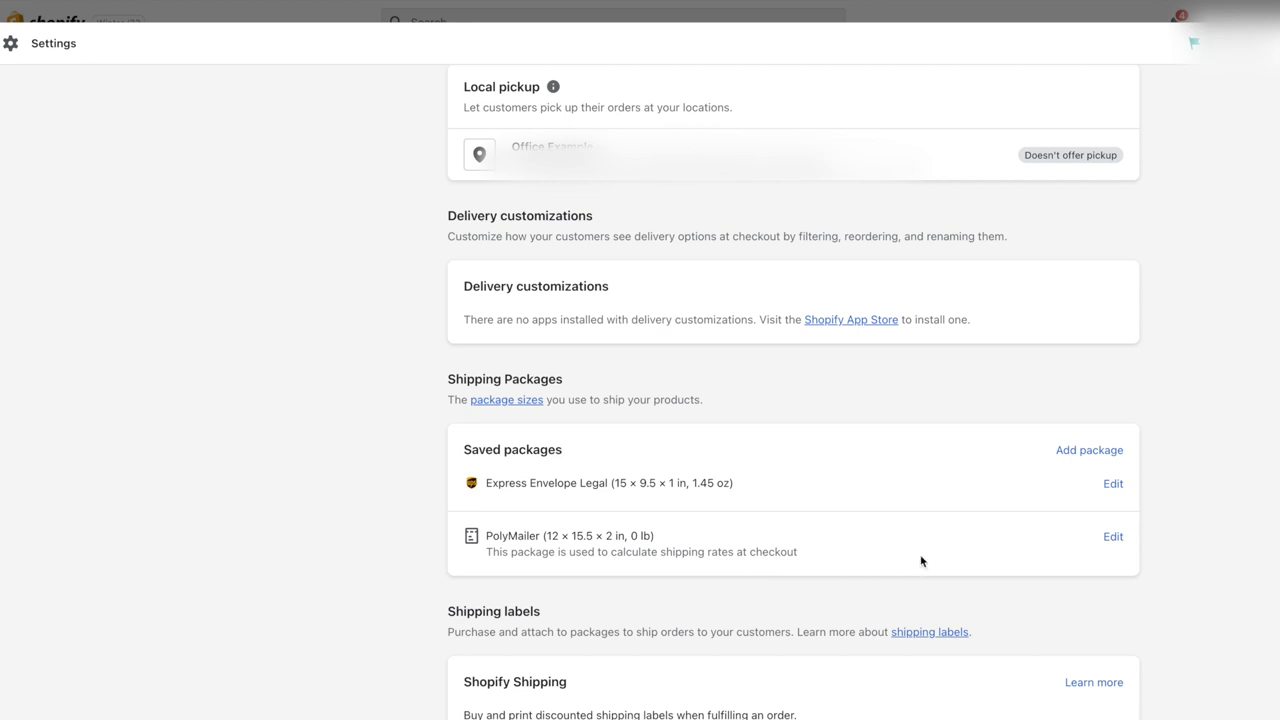
Step: Open the Shopify Shipping Calculator and enter a custom package of 12 × 15.5 × 2 in weighing 16 oz
scroll(739, 544, "down", 5)
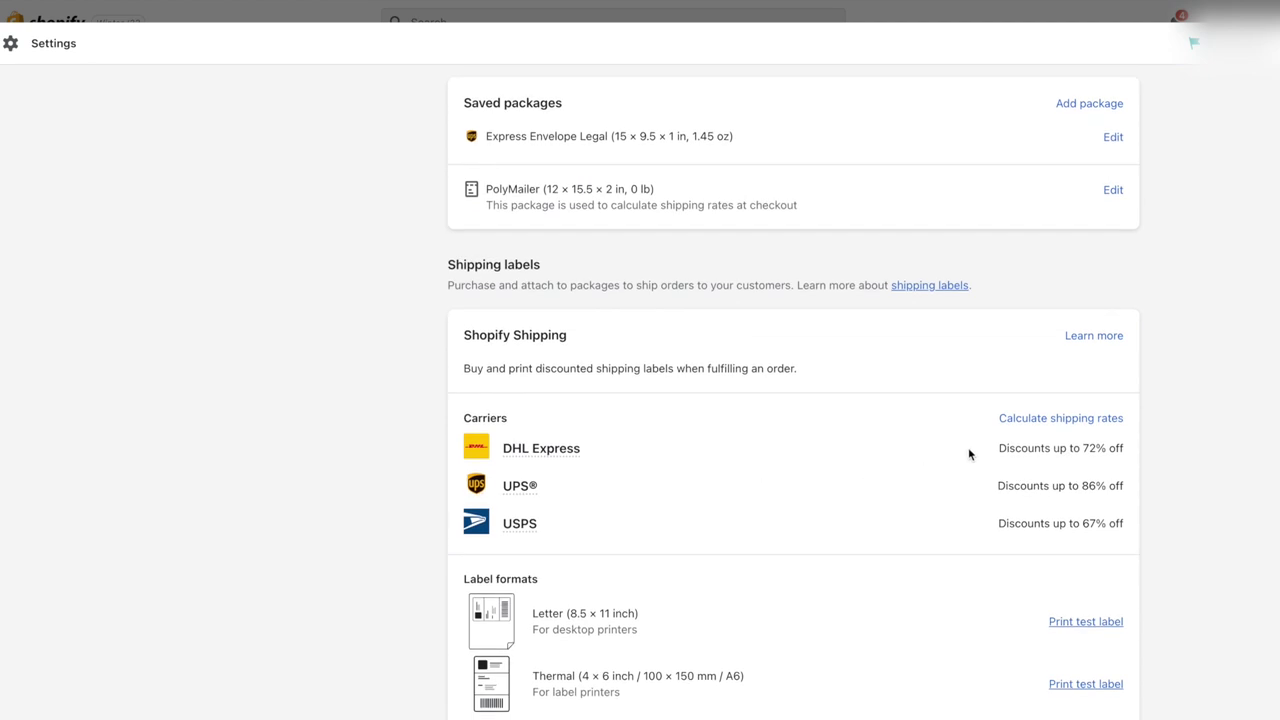
left_click(1045, 419)
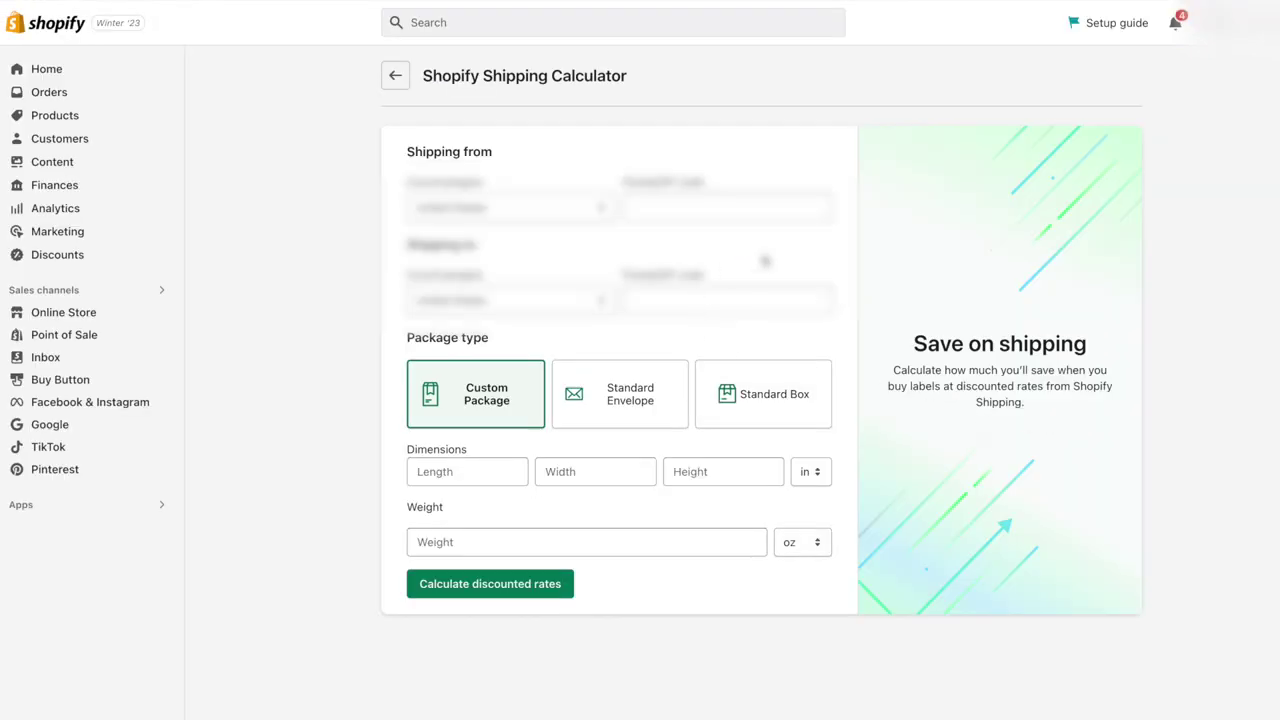
left_click(480, 473)
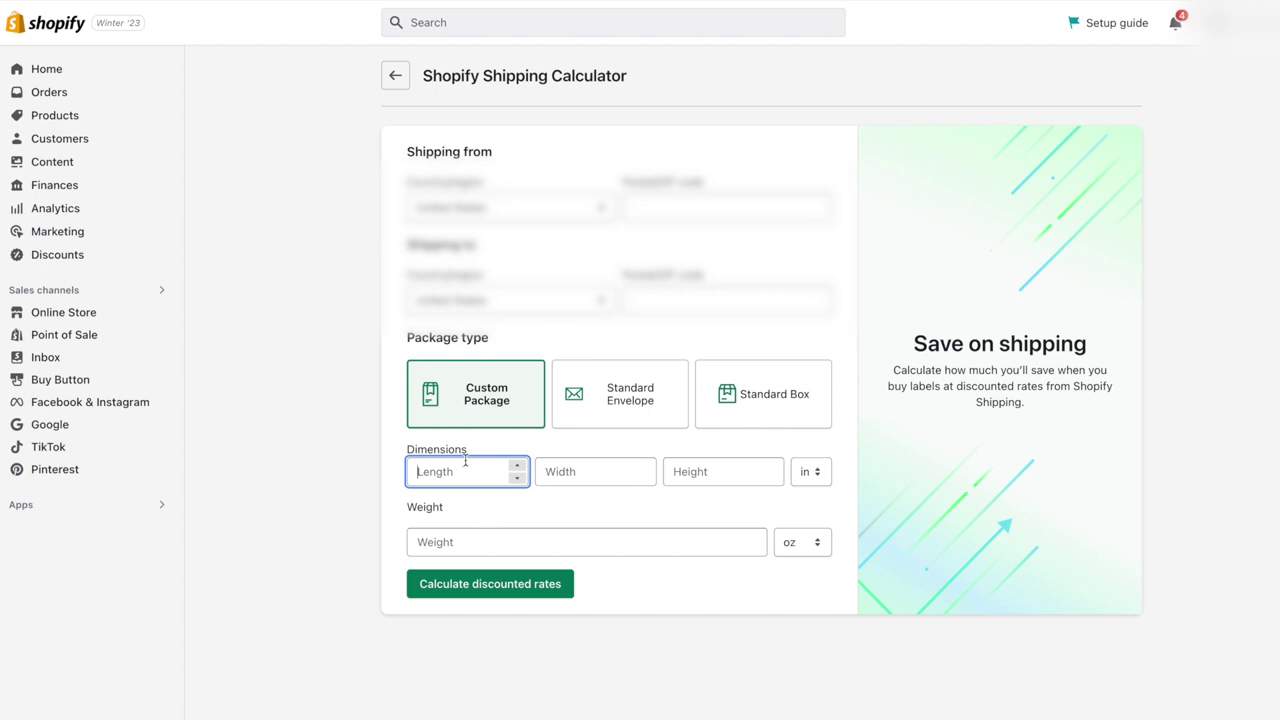
type("12")
key("Tab")
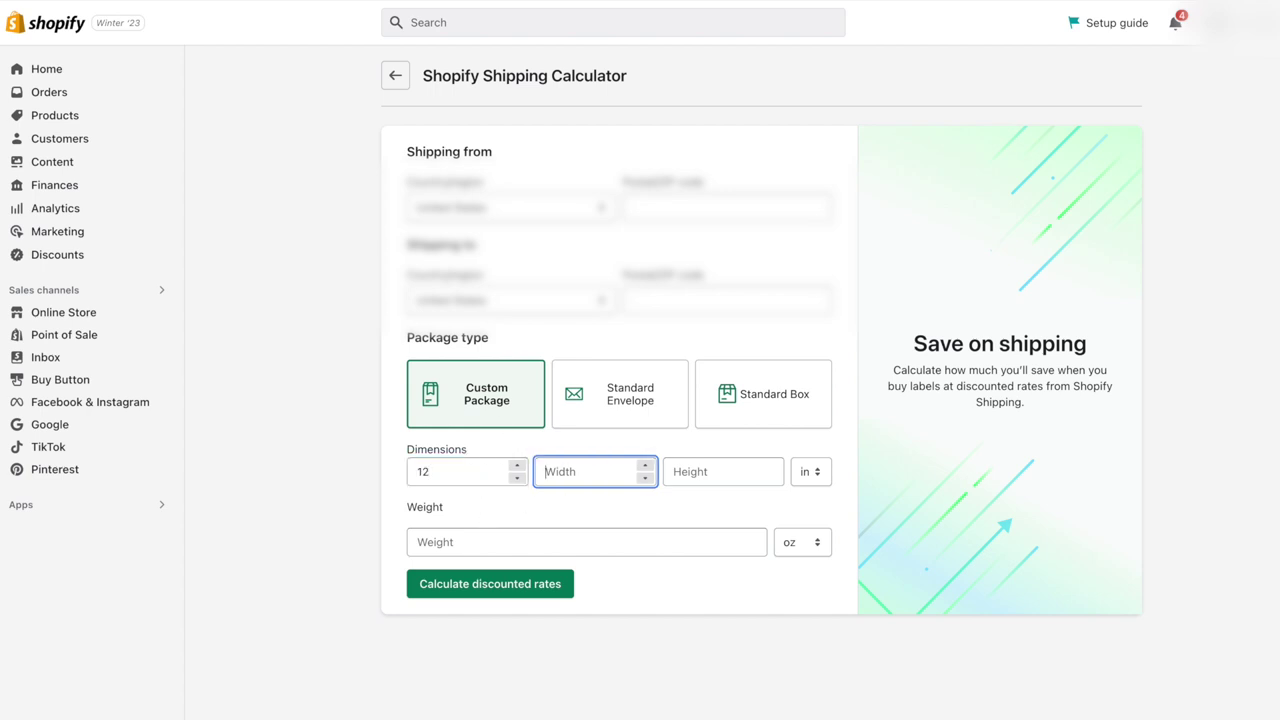
type("15.5")
key("Tab")
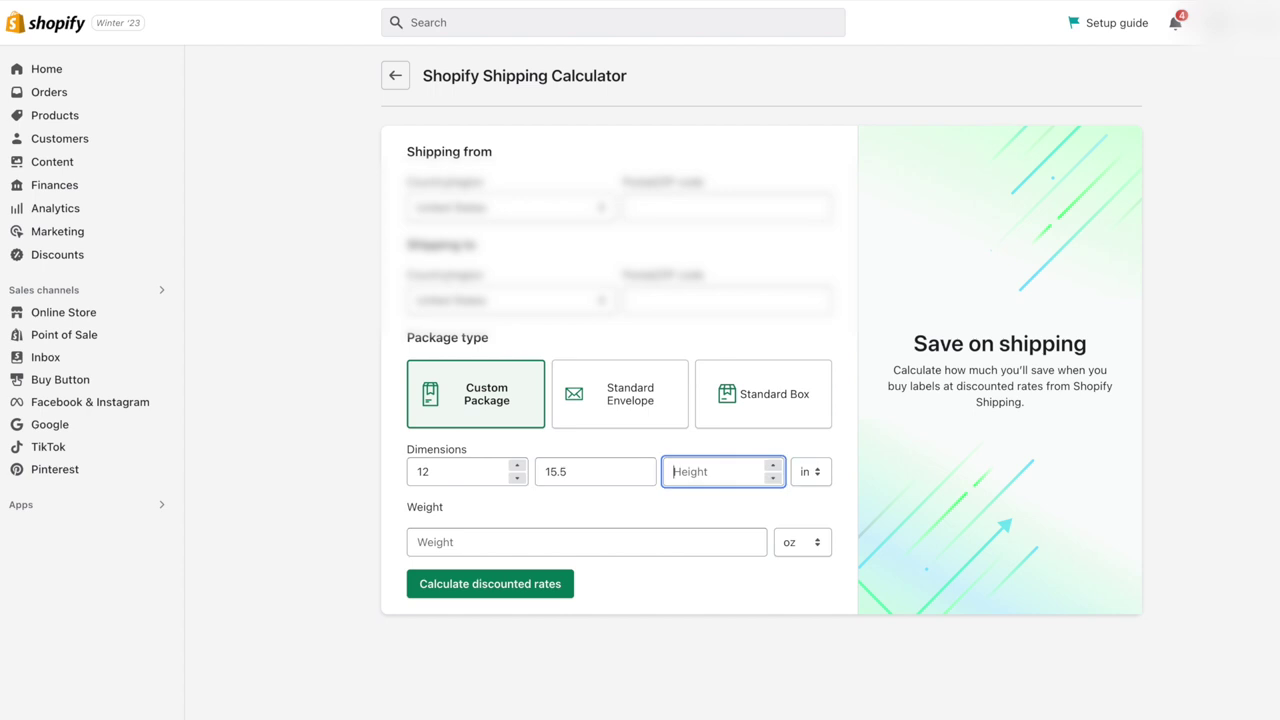
type("2")
left_click(480, 541)
type("16")
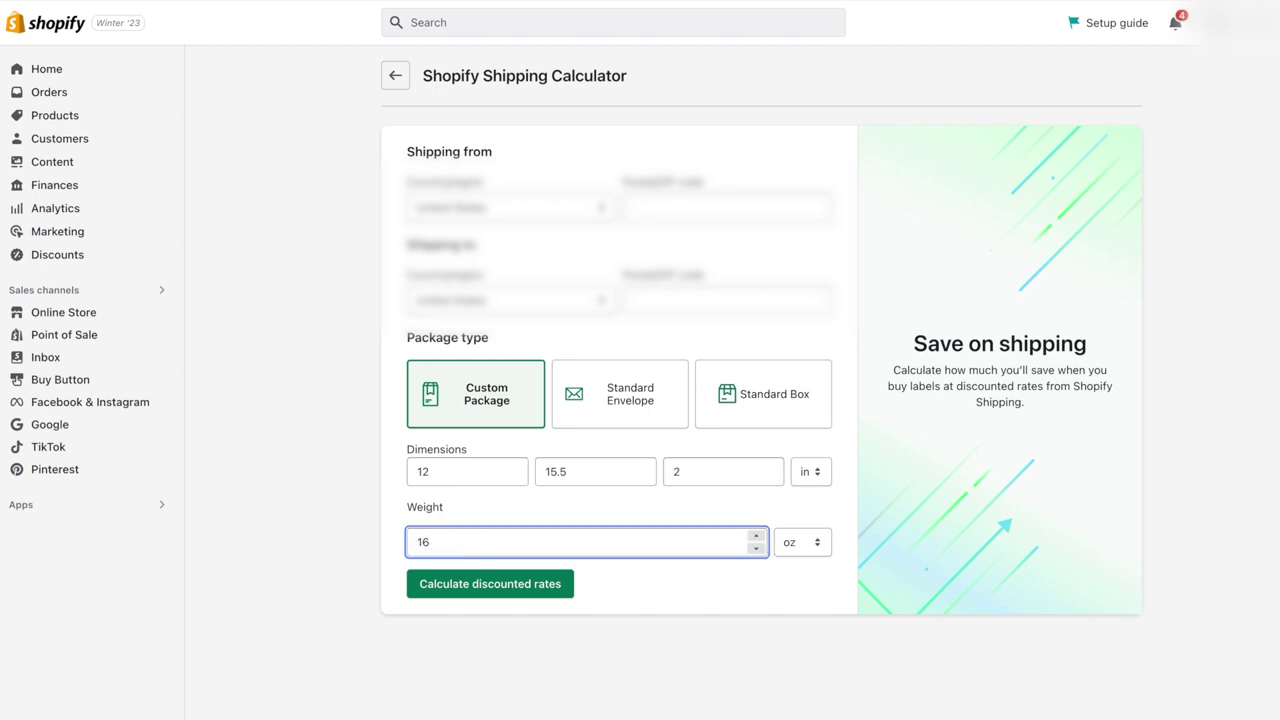
left_click(638, 512)
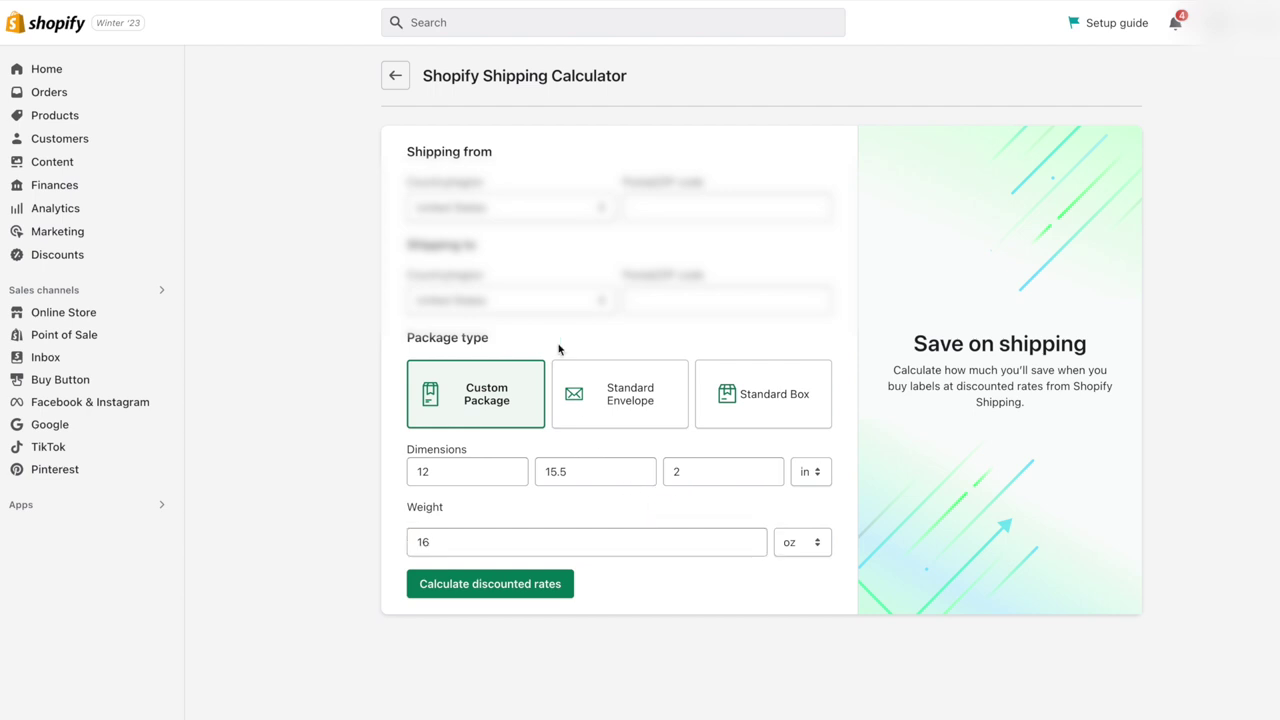
Step: Enter the origin and destination postal codes, calculate the discounted shipping rates and review the carrier options
left_click(683, 208)
type("10001")
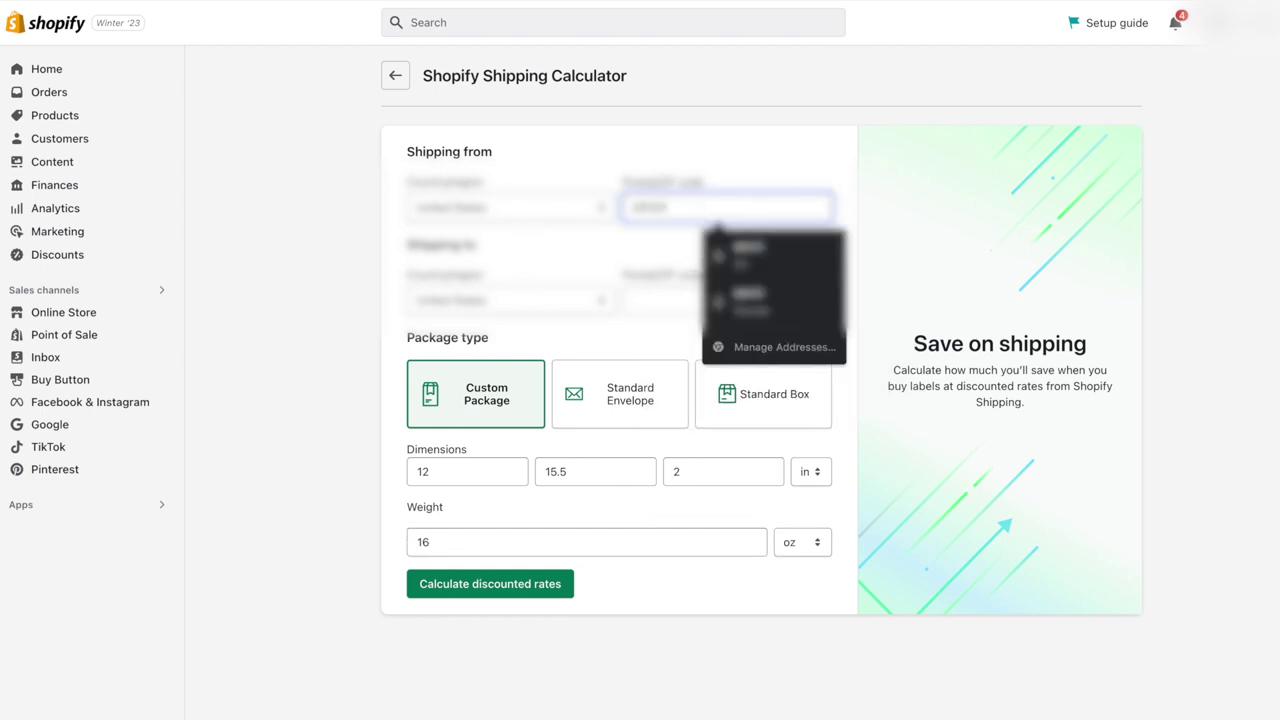
left_click(679, 306)
type("90")
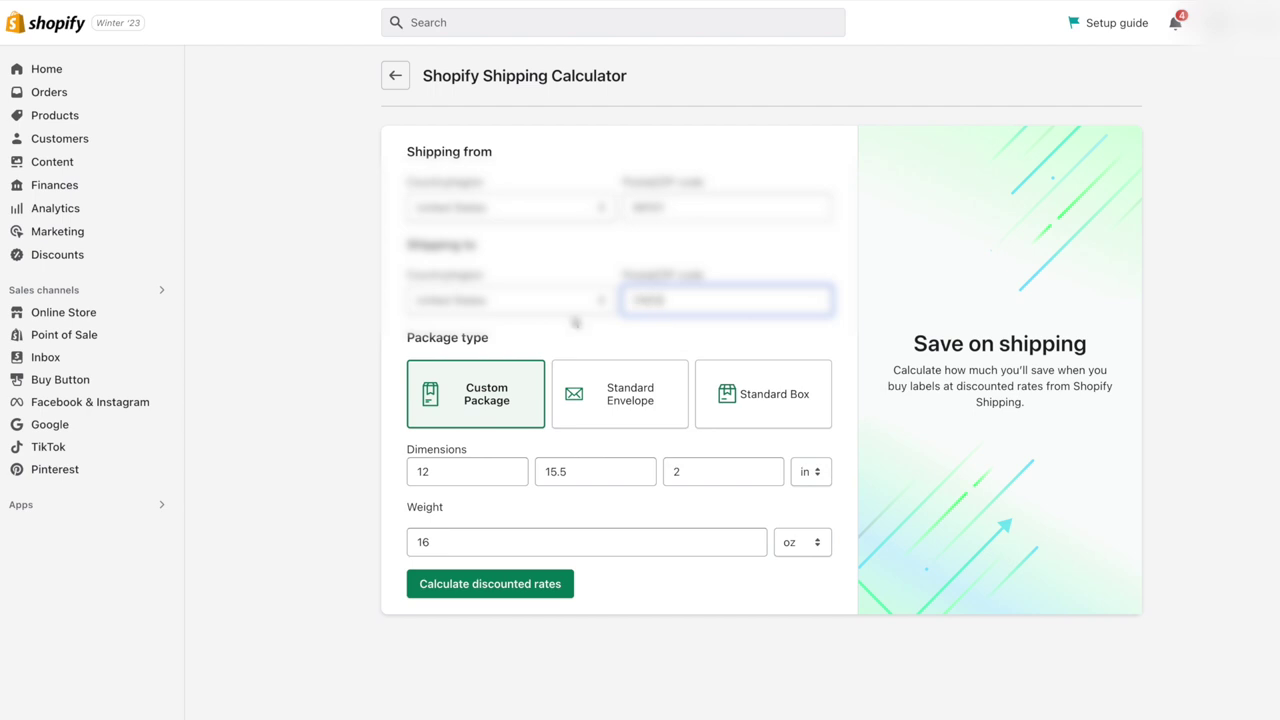
left_click(474, 578)
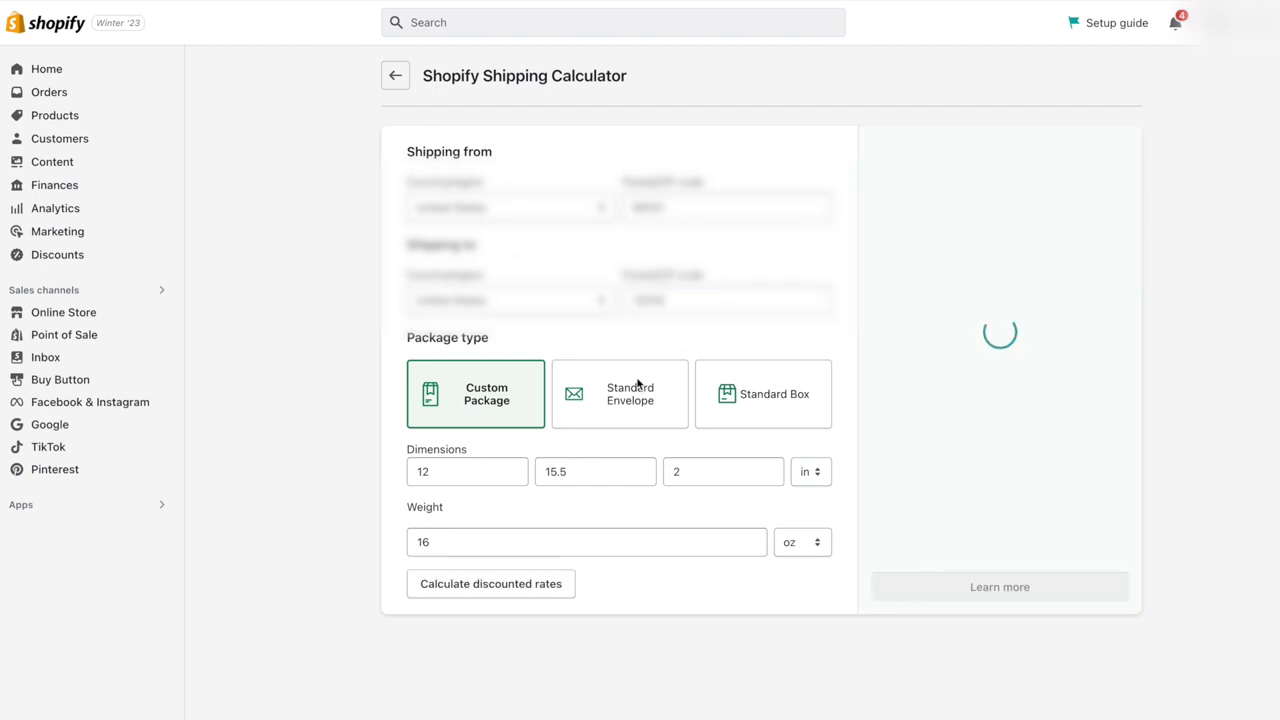
scroll(1030, 264, "down", 3)
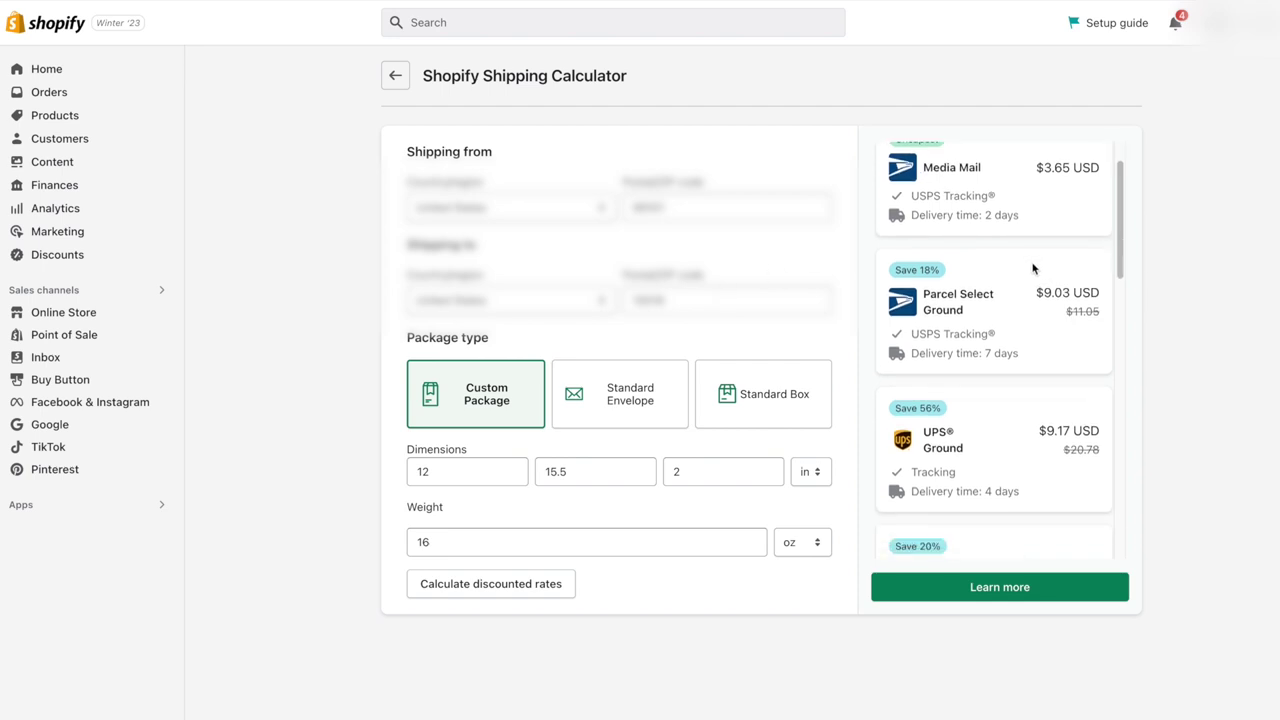
scroll(1034, 354, "down", 3)
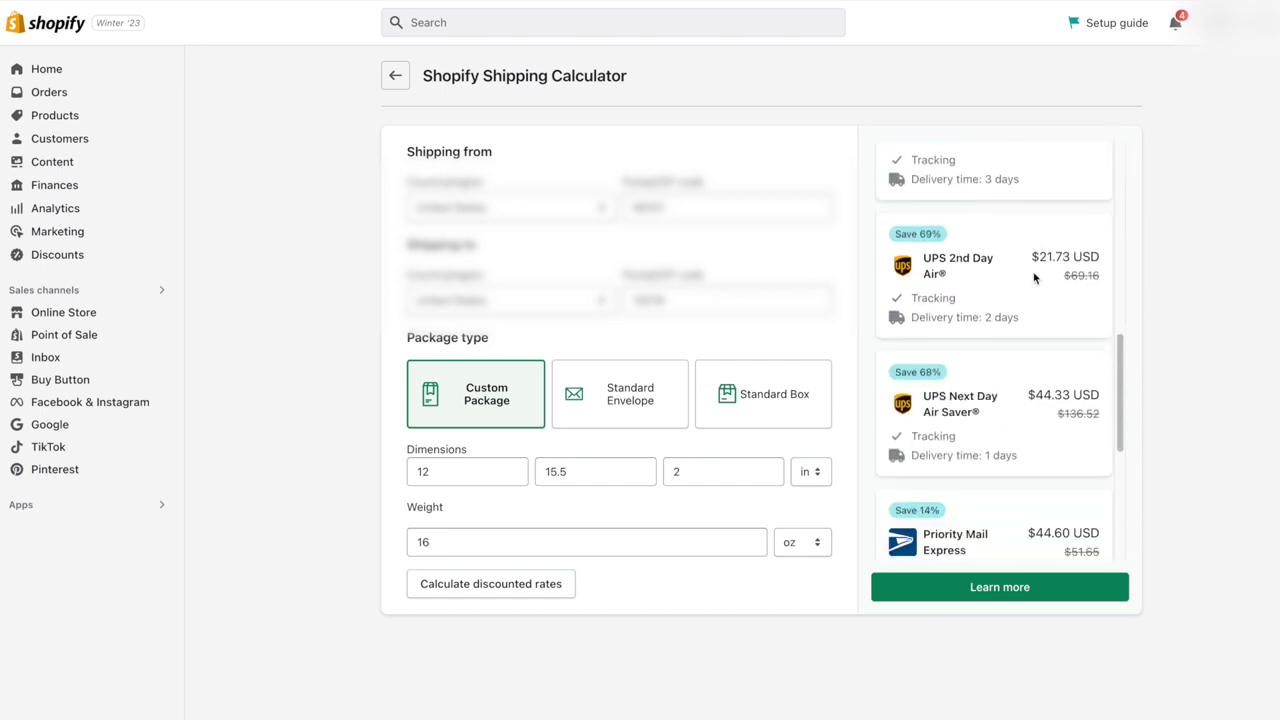
Step: Change the calculator's package length to 15 in and height to 5 in
double_click(449, 479)
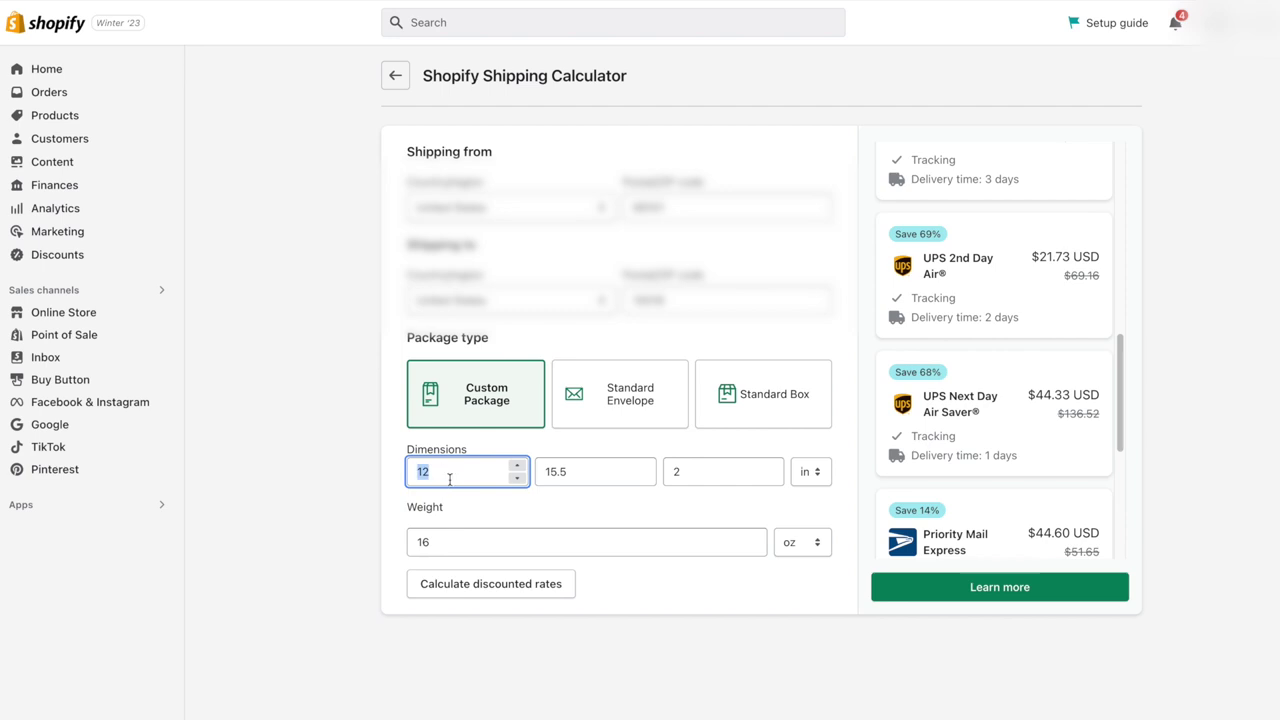
type("15")
left_click(705, 472)
key("BackSpace")
type("5")
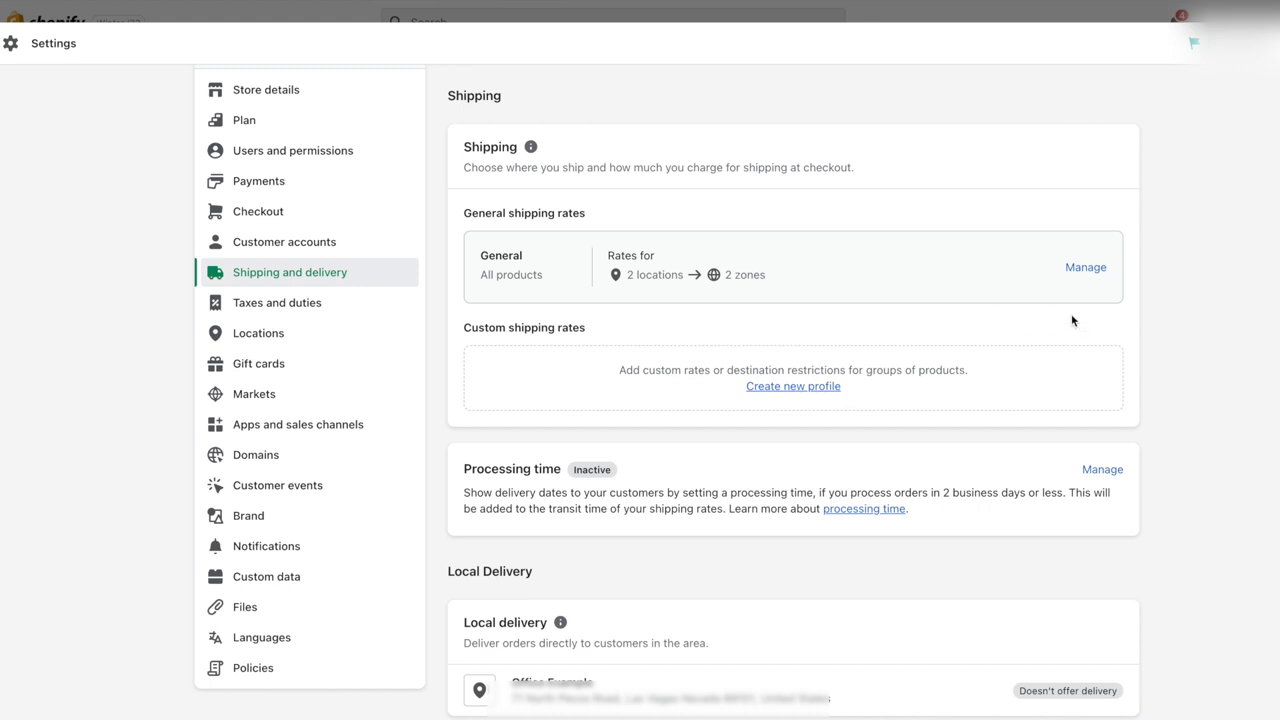
Step: Open the general shipping profile and review its products, domestic zone rates and shipping origin details
left_click(1083, 268)
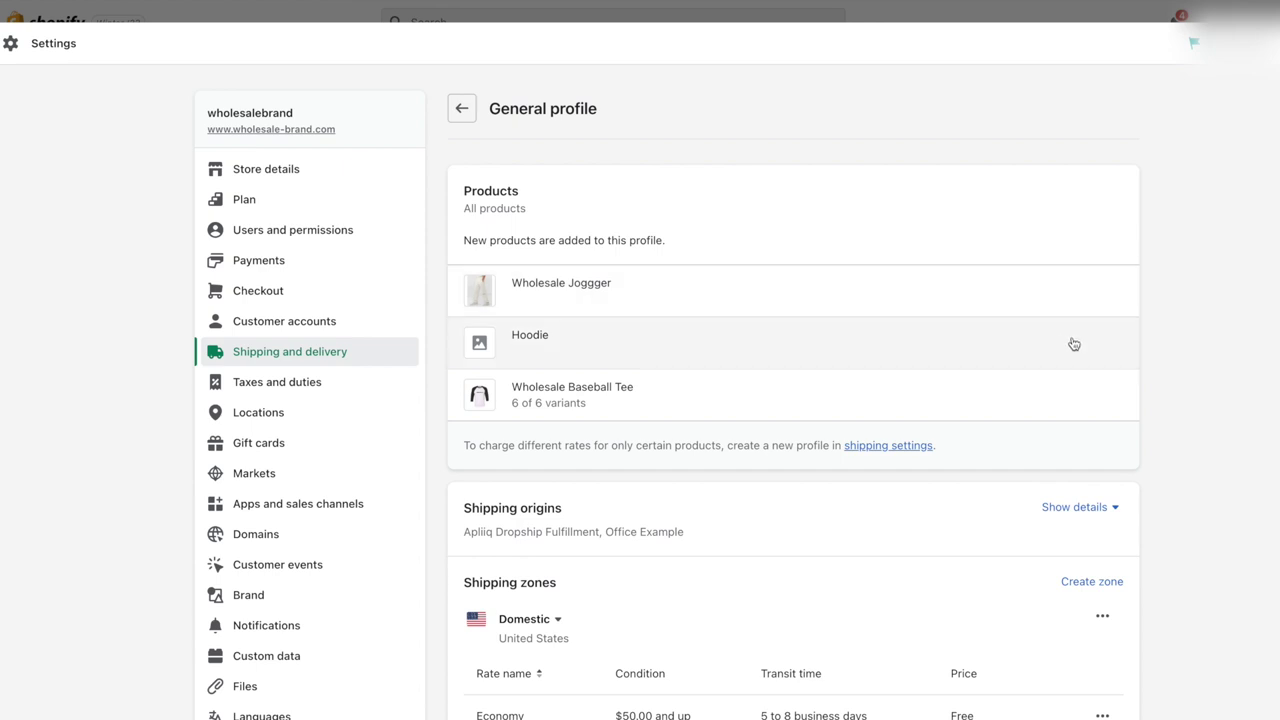
scroll(1071, 343, "down", 1)
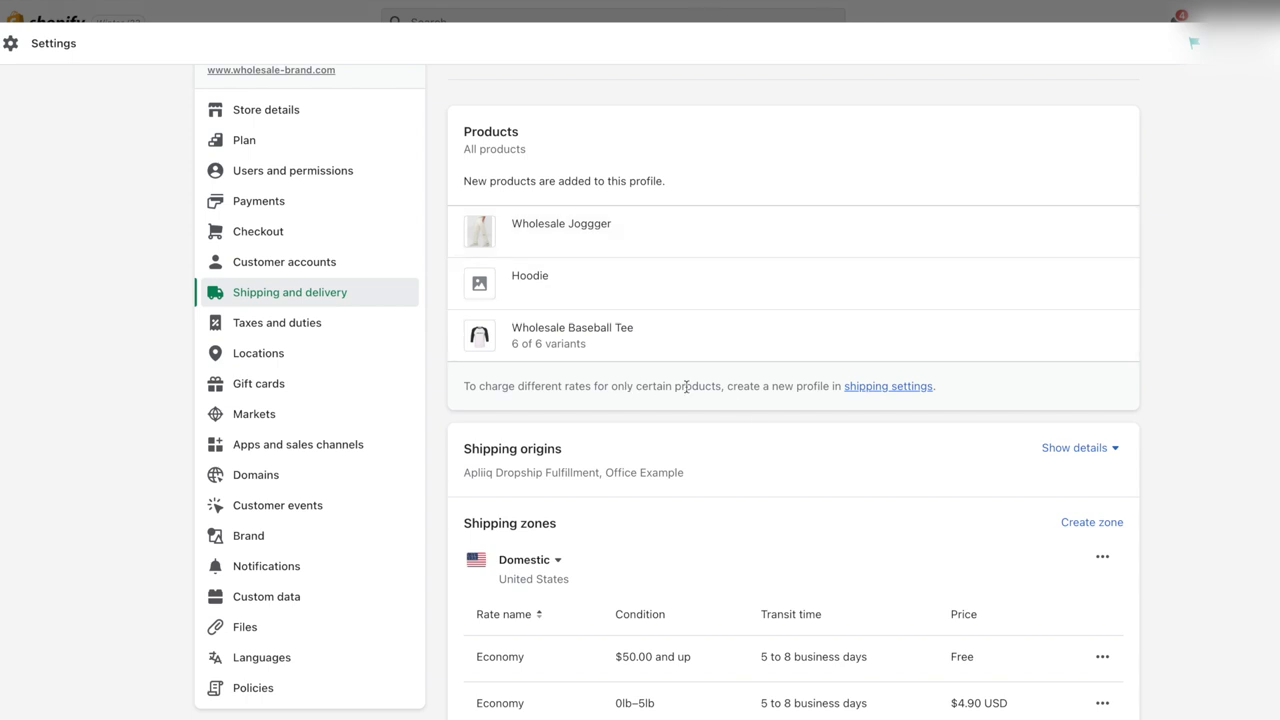
scroll(841, 384, "down", 5)
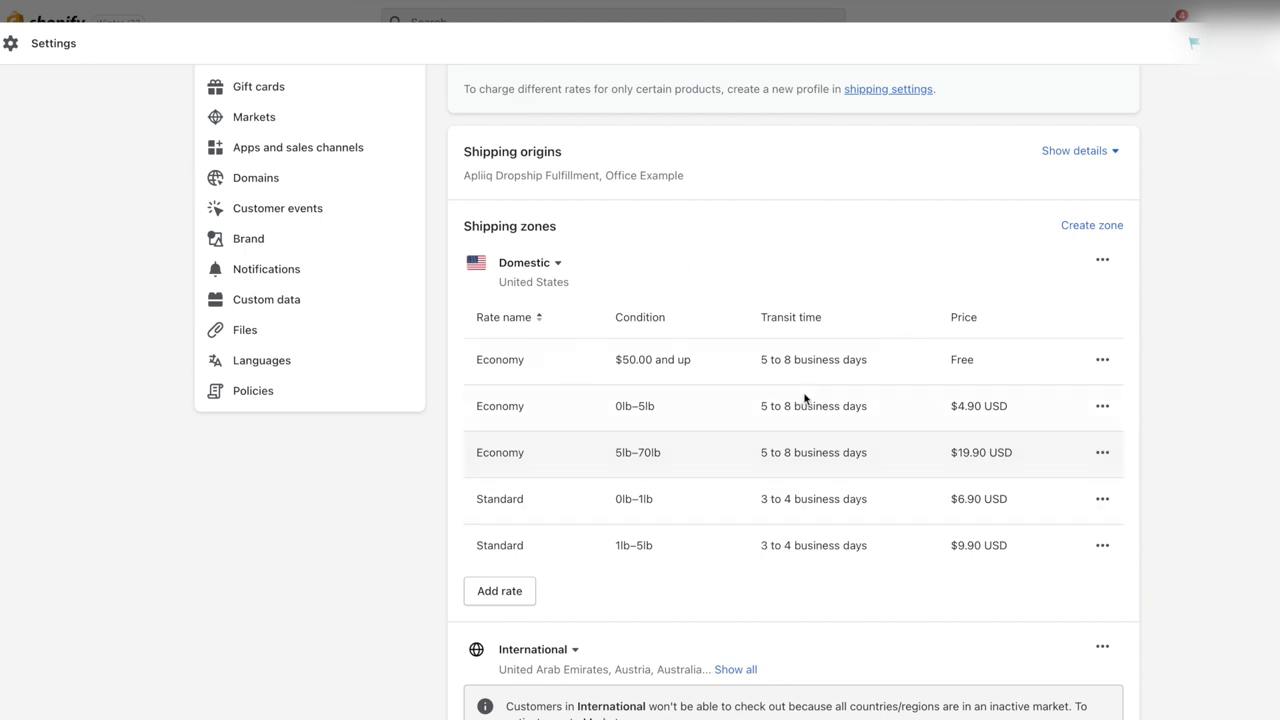
left_click(1077, 151)
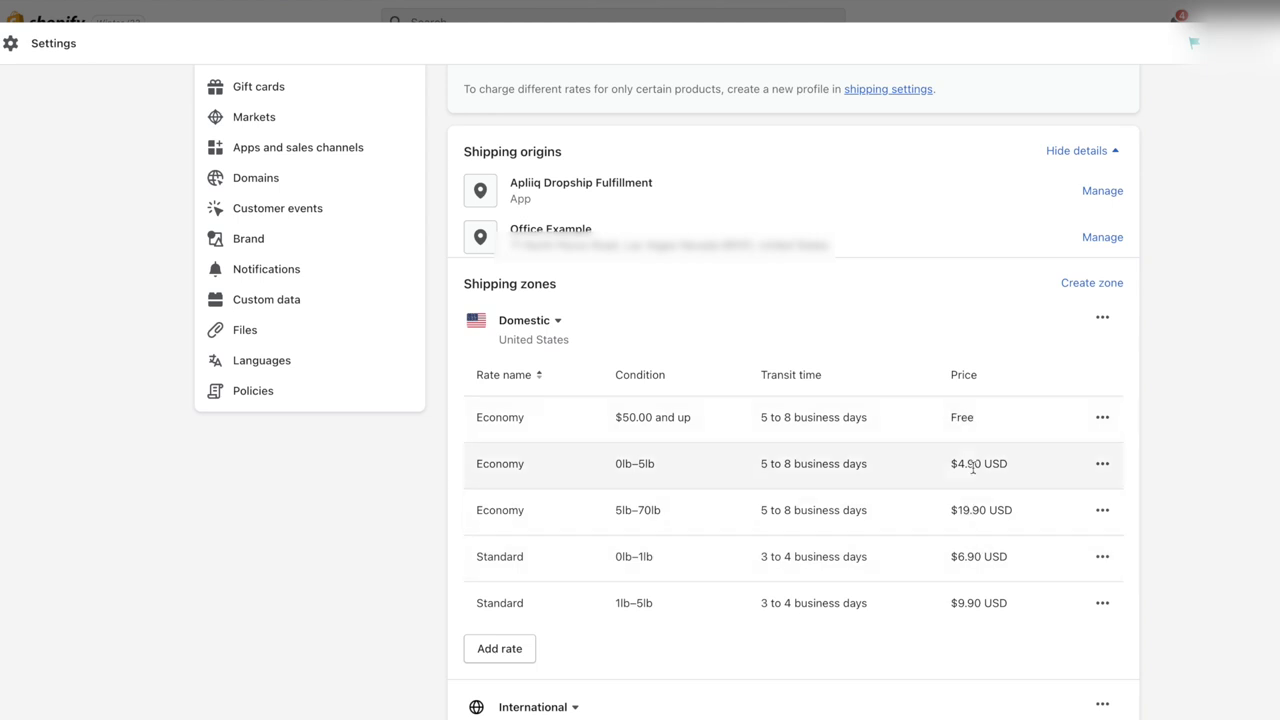
Step: View the rate management options for the Office Example shipping origin and close them without applying changes
left_click(1103, 238)
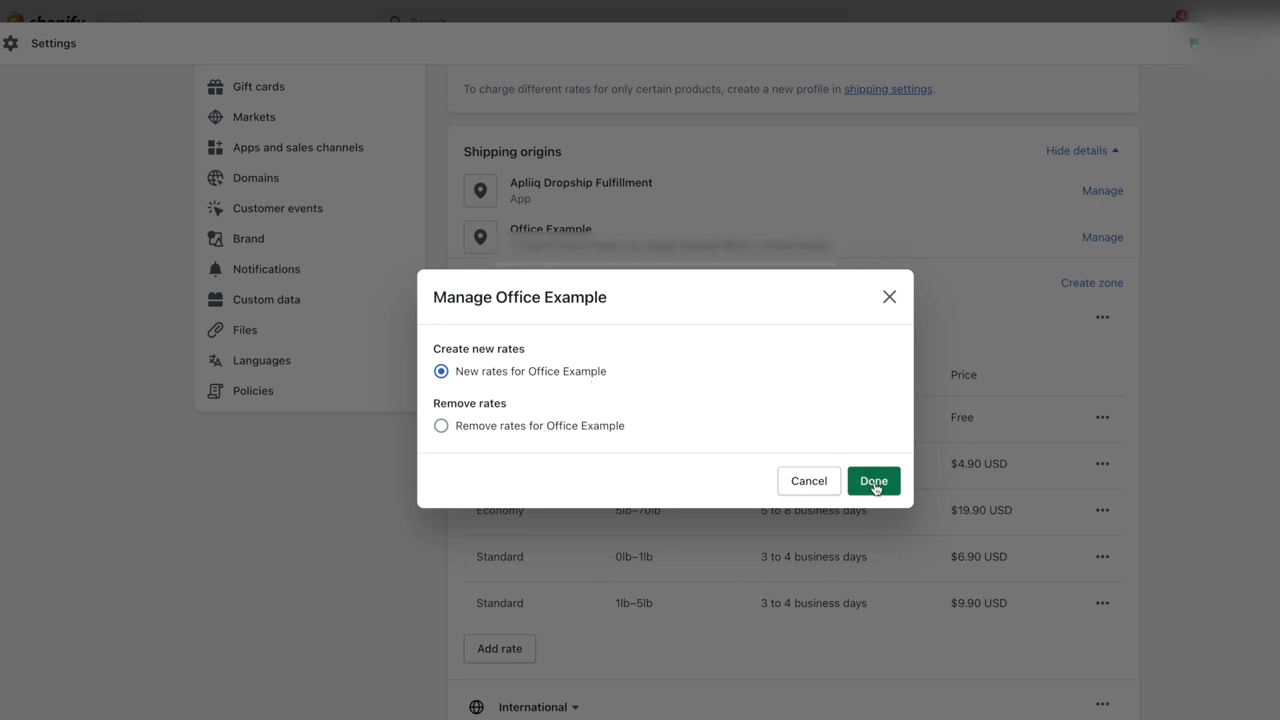
left_click(890, 298)
left_click(1088, 238)
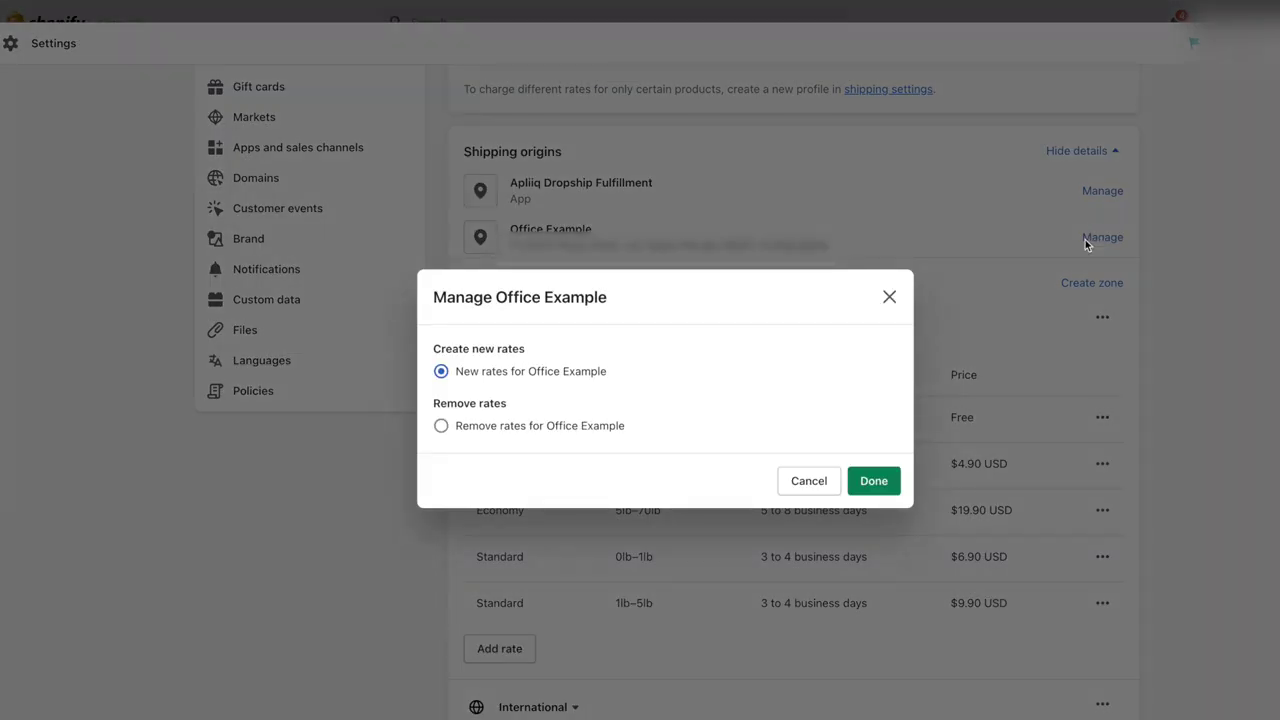
left_click(889, 297)
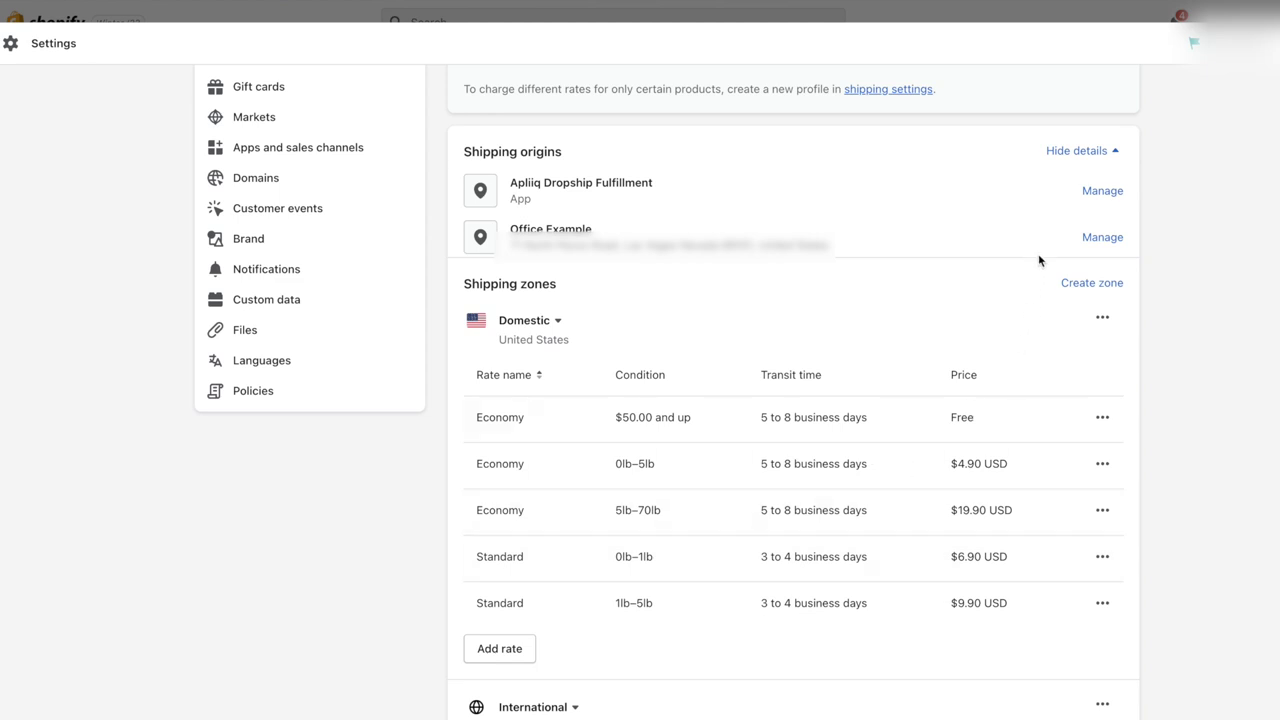
Step: Create new rates for the Apliiq Dropship Fulfillment origin and add a US Shipping zone covering the United States
left_click(1088, 191)
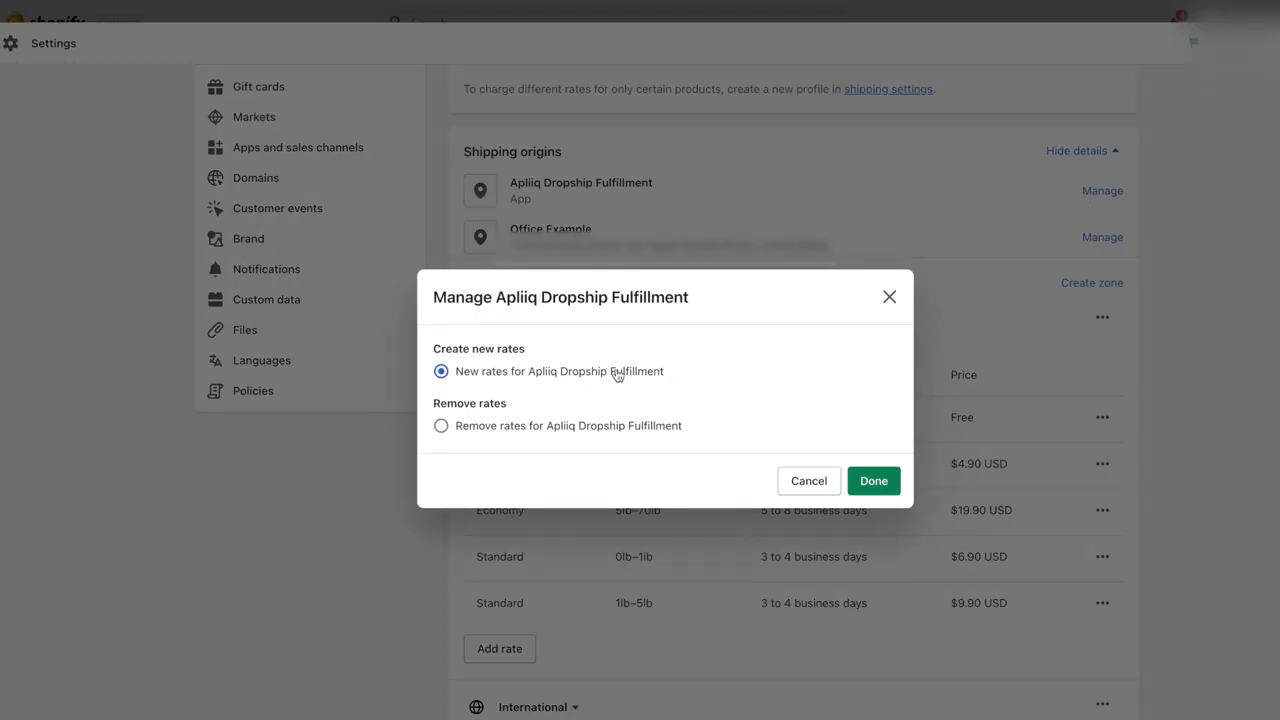
left_click(860, 481)
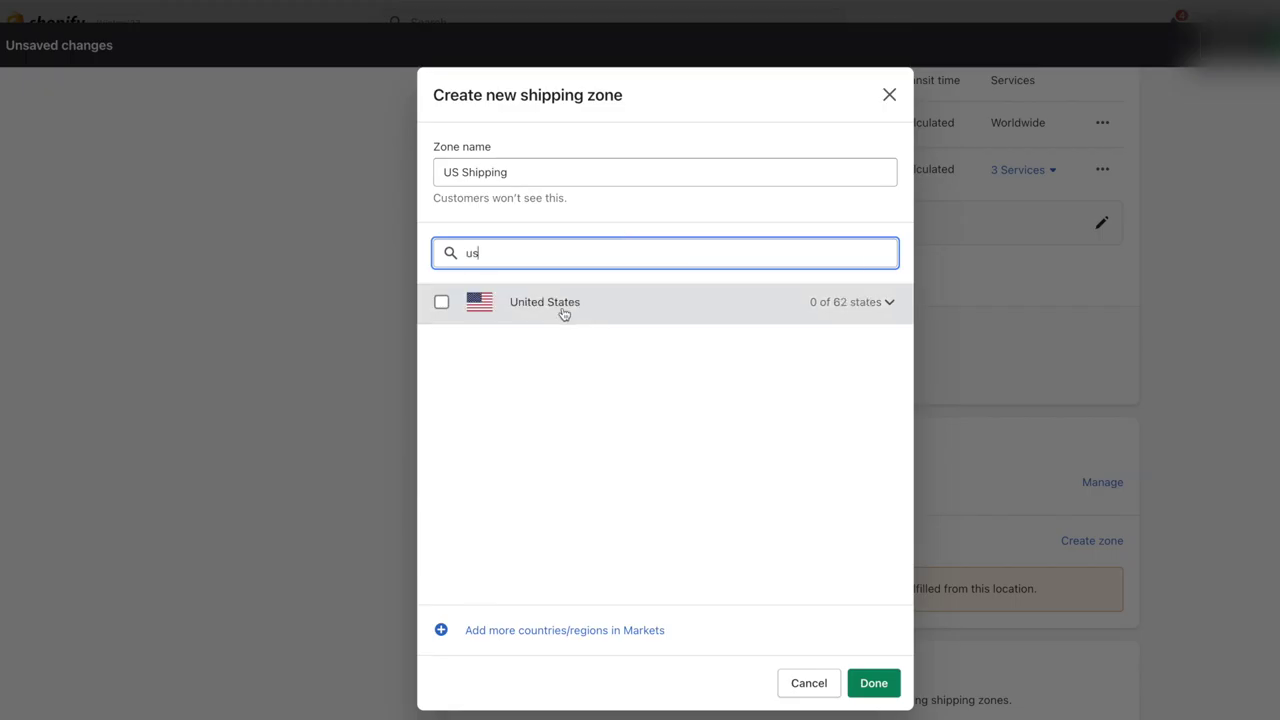
left_click(563, 313)
left_click(873, 683)
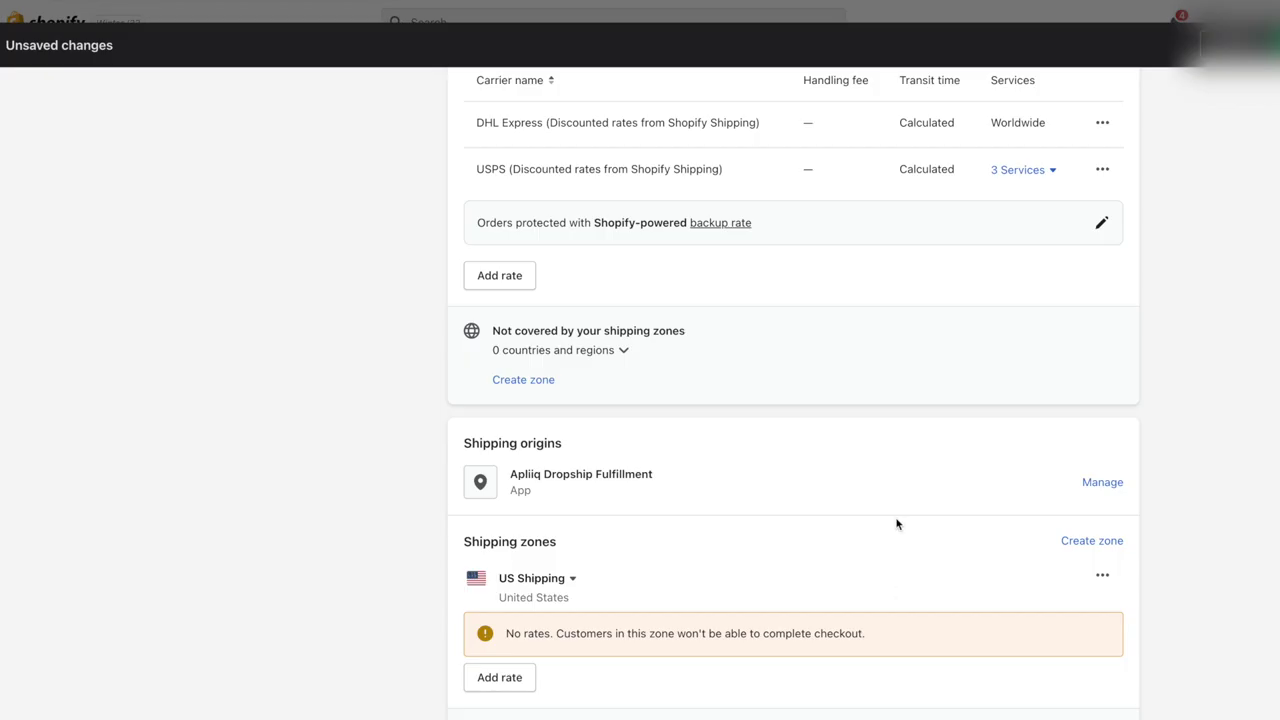
Step: Start a custom rate in the US Shipping zone, name it Domestic Shipping and open its conditions
scroll(850, 510, "down", 1)
left_click(515, 587)
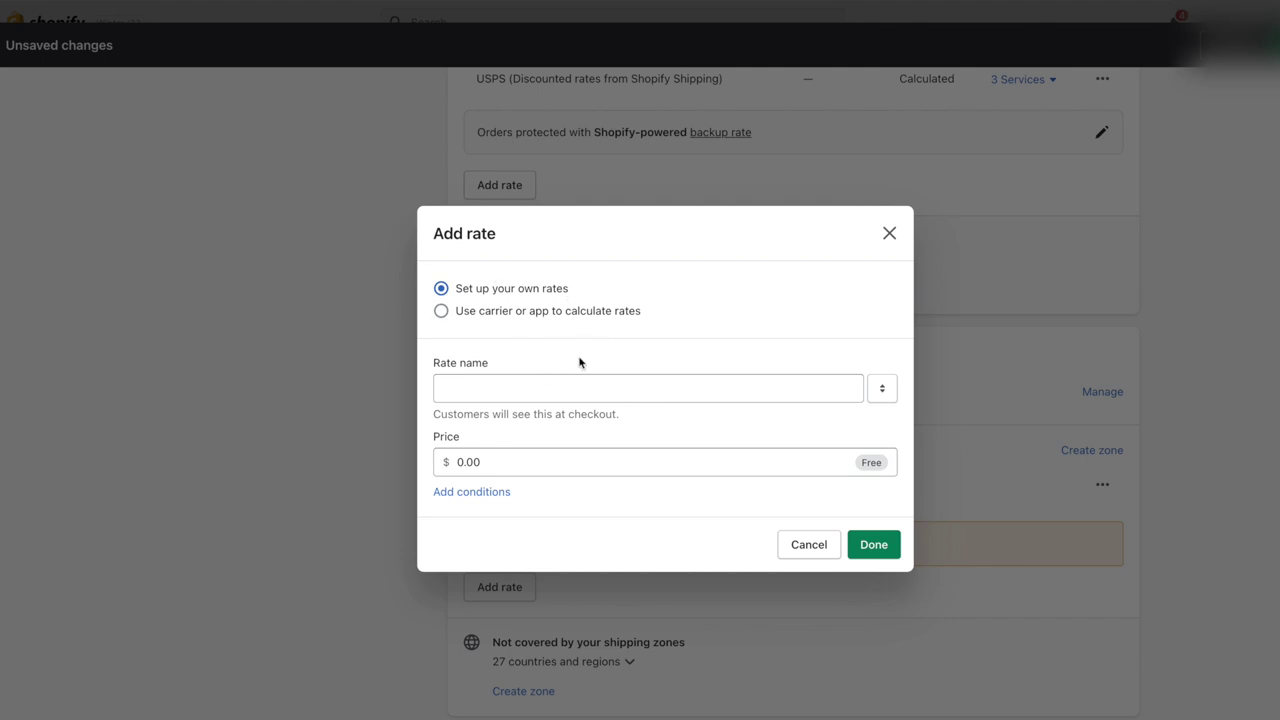
left_click(563, 388)
type("Domestic Shipping")
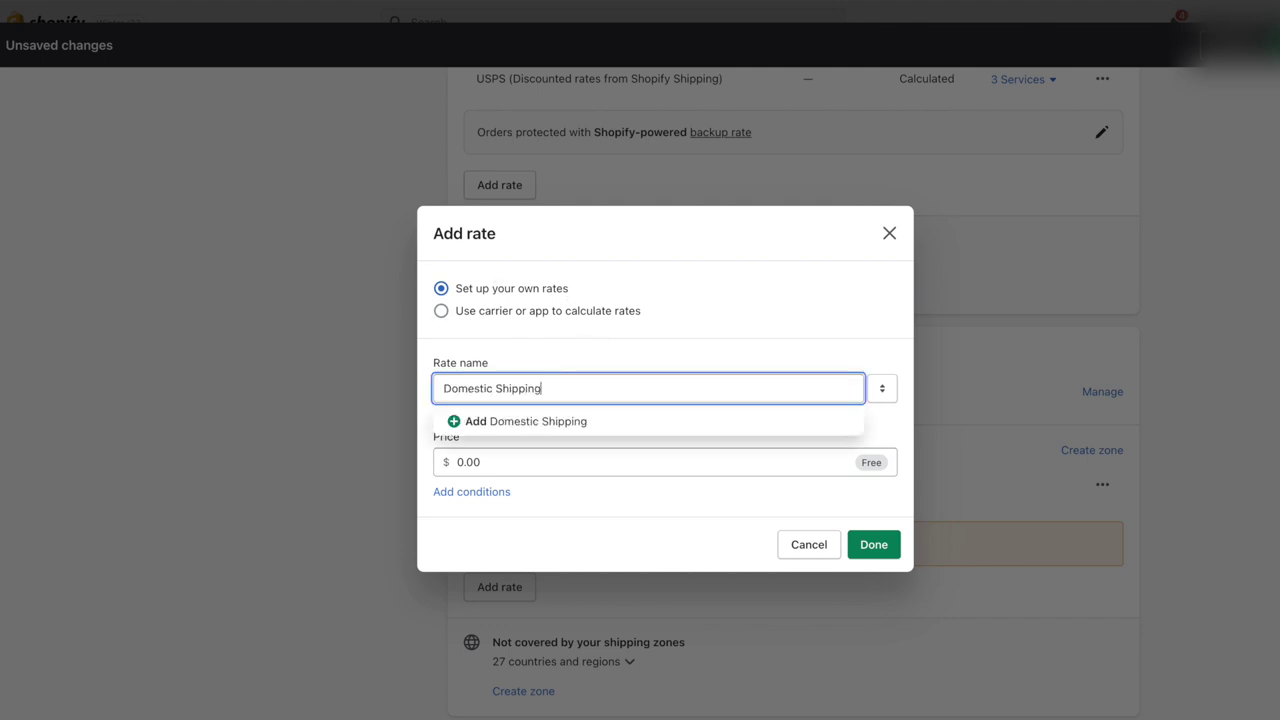
left_click(520, 421)
left_click(493, 536)
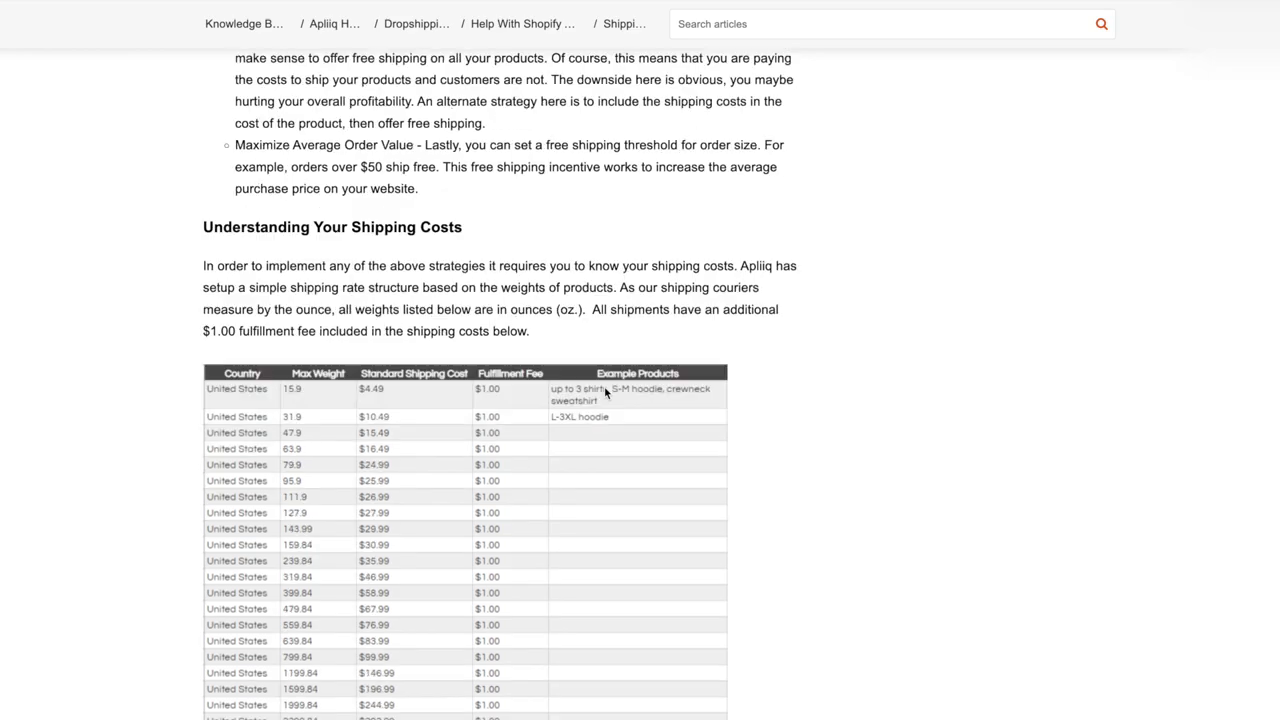
Step: Download ShippingRatesConfig_US.csv from the Apliiq shipping costs article and look up the first tier's maximum weight and standard rate
scroll(605, 390, "down", 10)
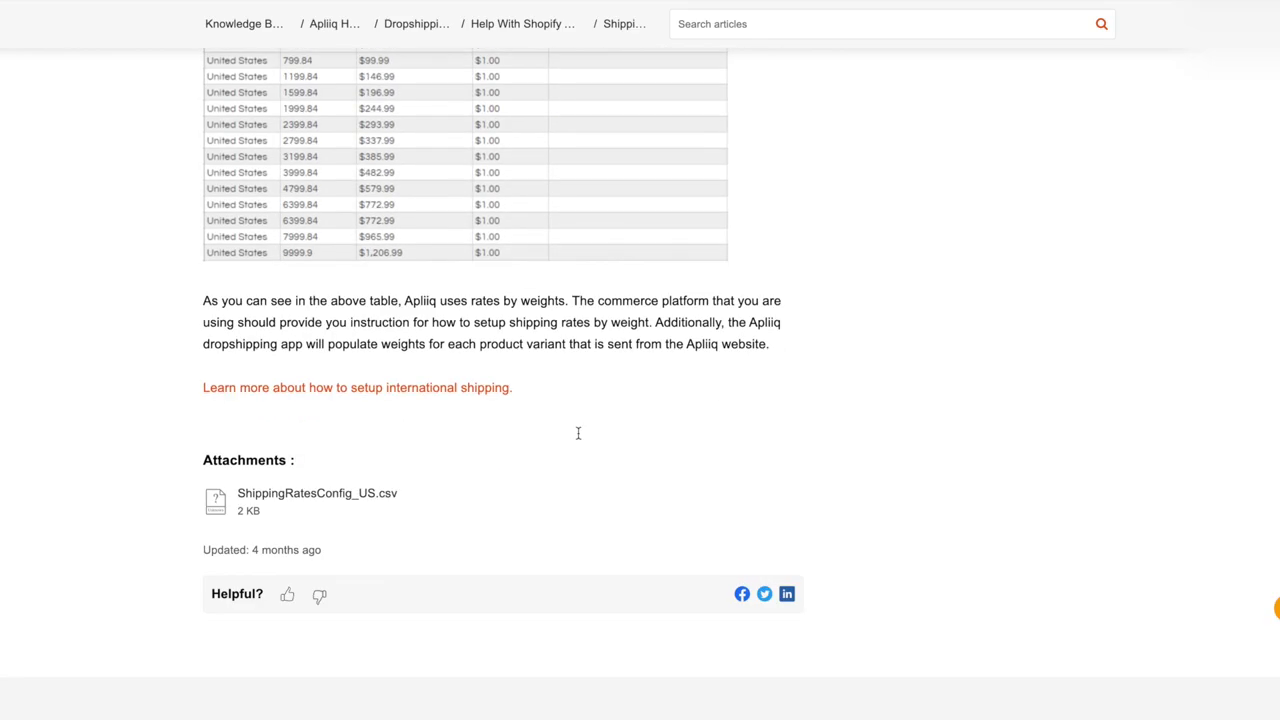
scroll(390, 530, "up", 1)
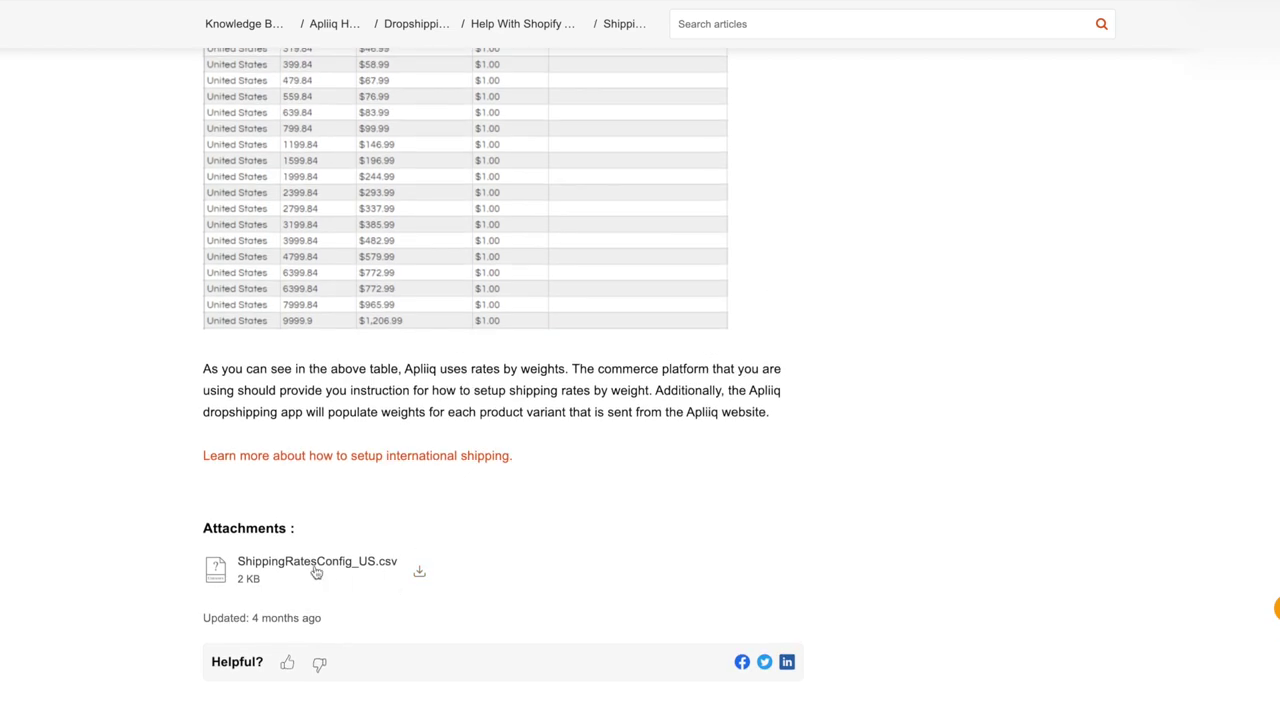
left_click(420, 571)
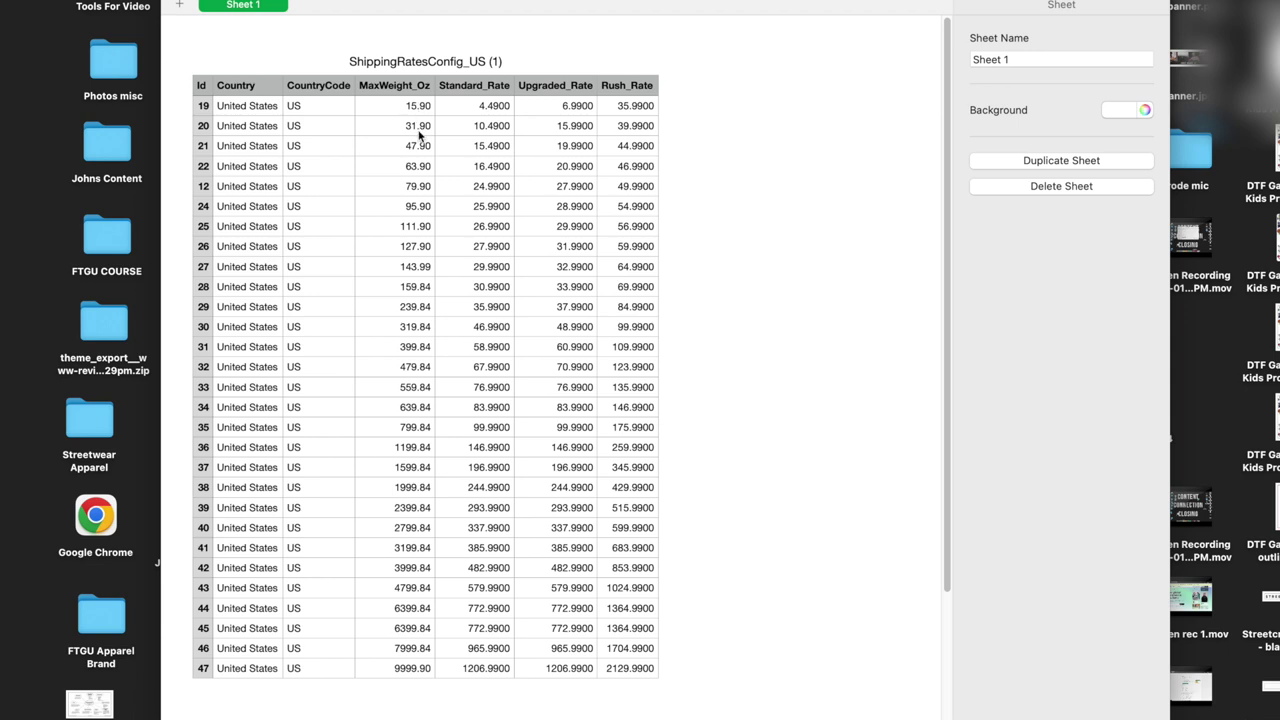
left_click(426, 110)
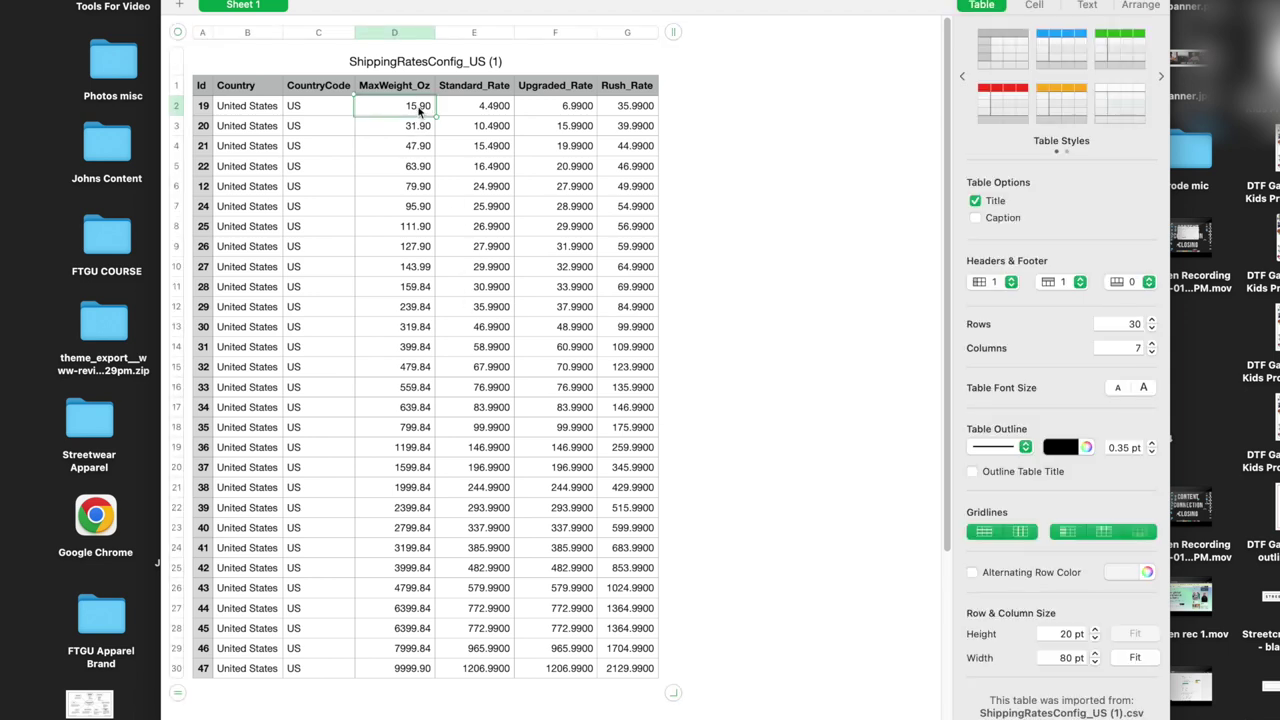
double_click(424, 106)
left_click(503, 110)
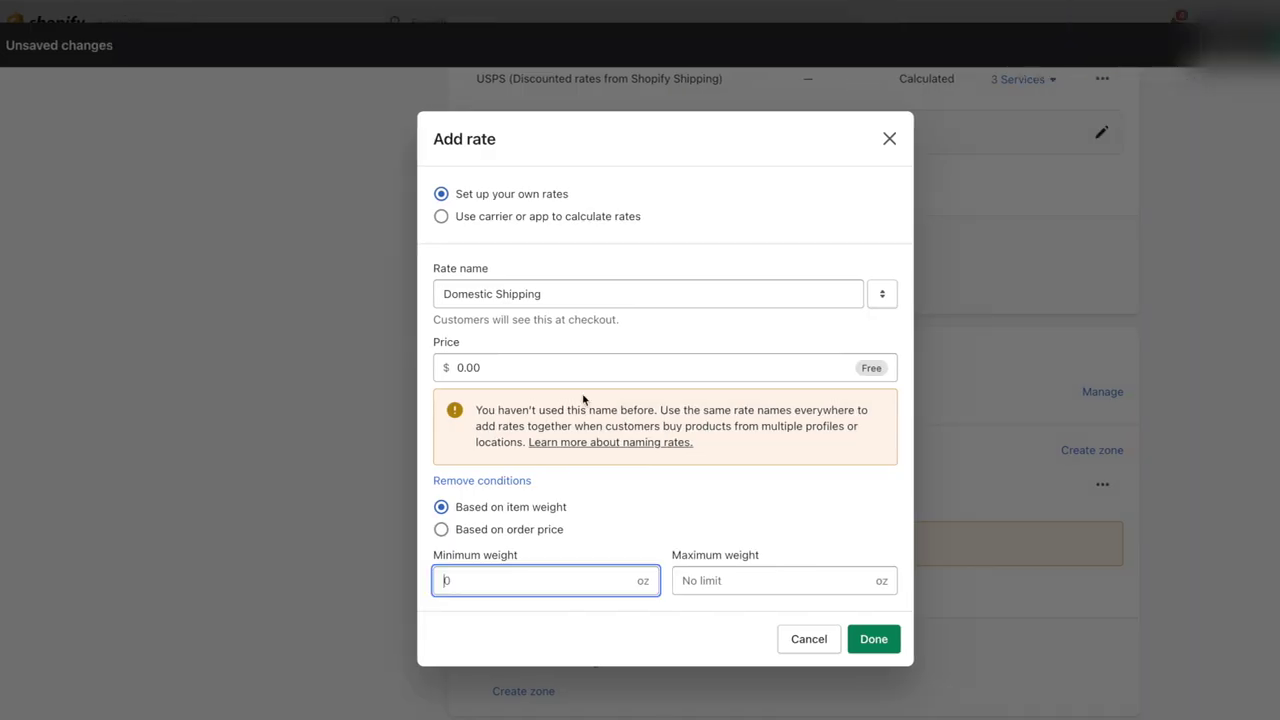
Step: Limit the Domestic Shipping rate to a maximum weight of 15.9 oz, price it at $5.50 and add it
key("Tab")
type("15.9")
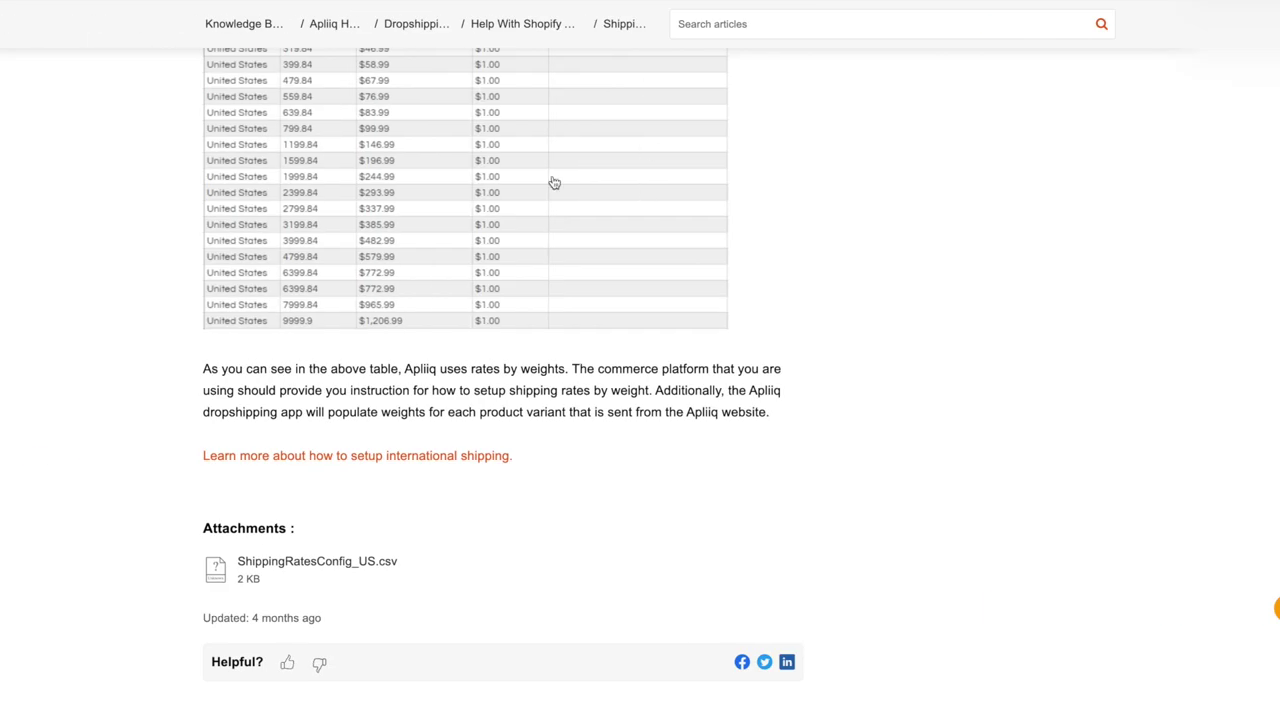
scroll(554, 391, "up", 5)
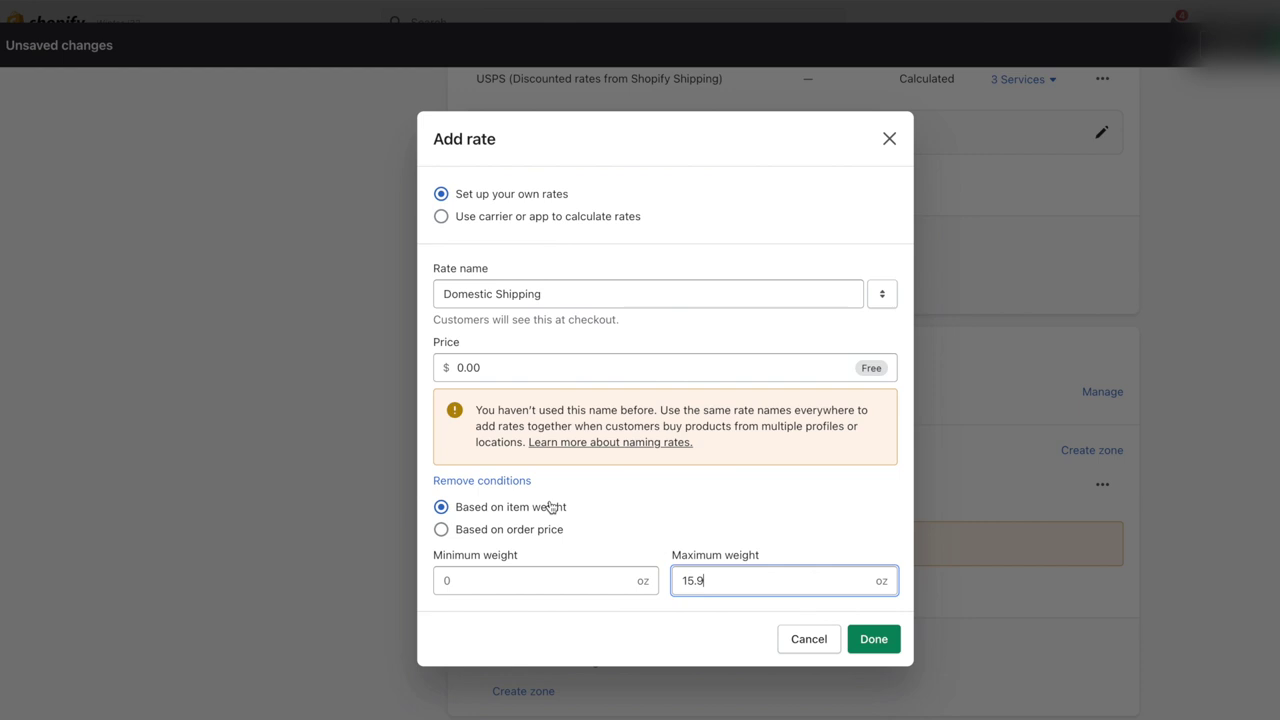
double_click(734, 574)
left_click(543, 366)
type("5.")
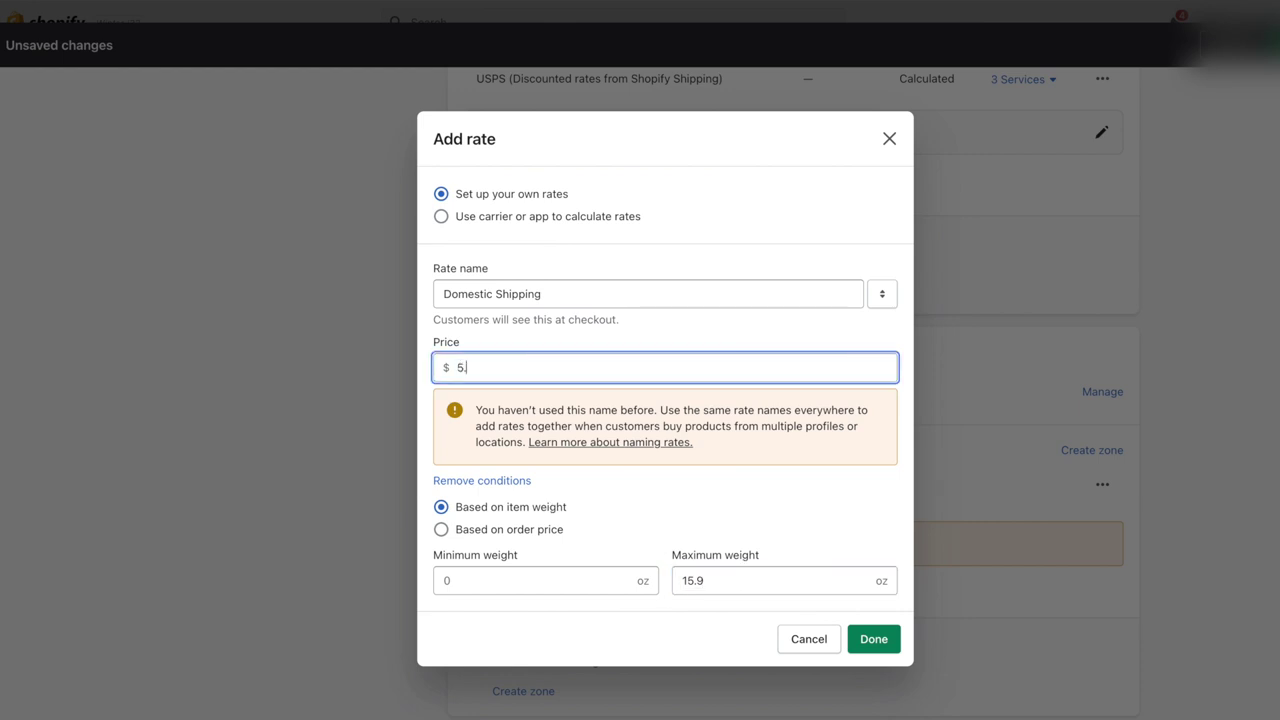
type("50")
left_click(873, 639)
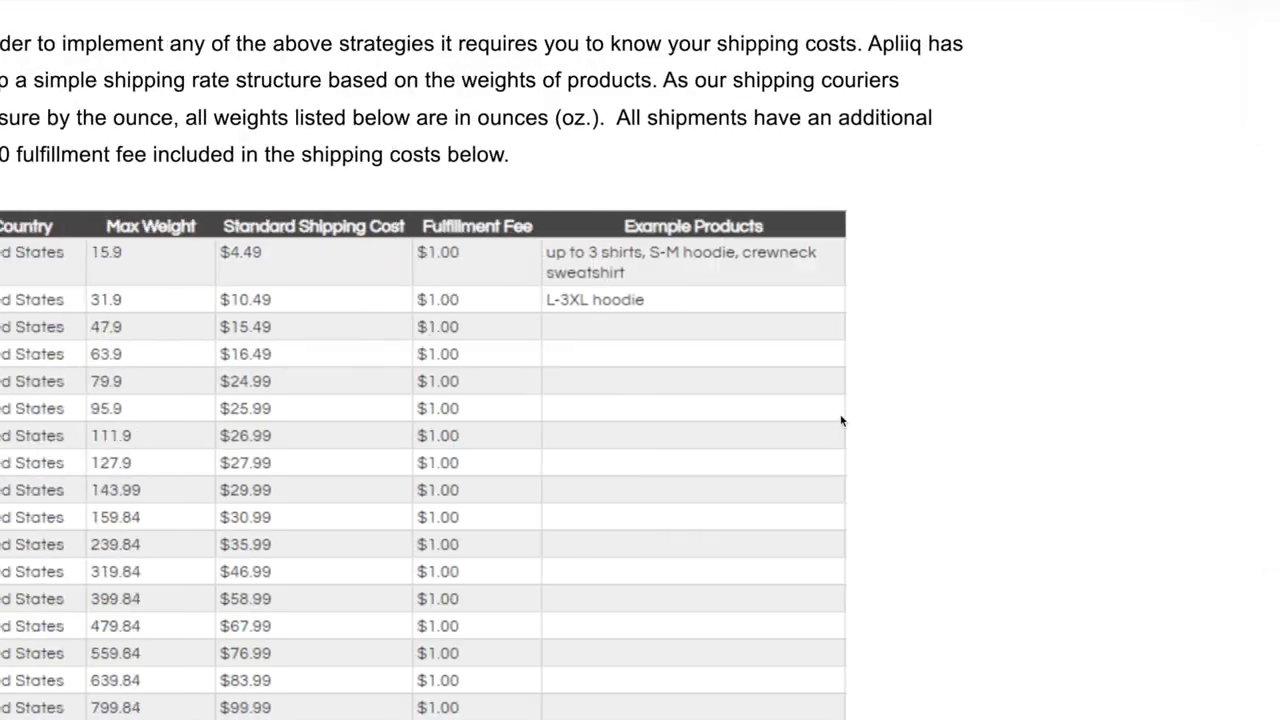
Step: Start a second custom rate in the US Shipping zone and name it Domestic Shipping
scroll(843, 420, "up", 1)
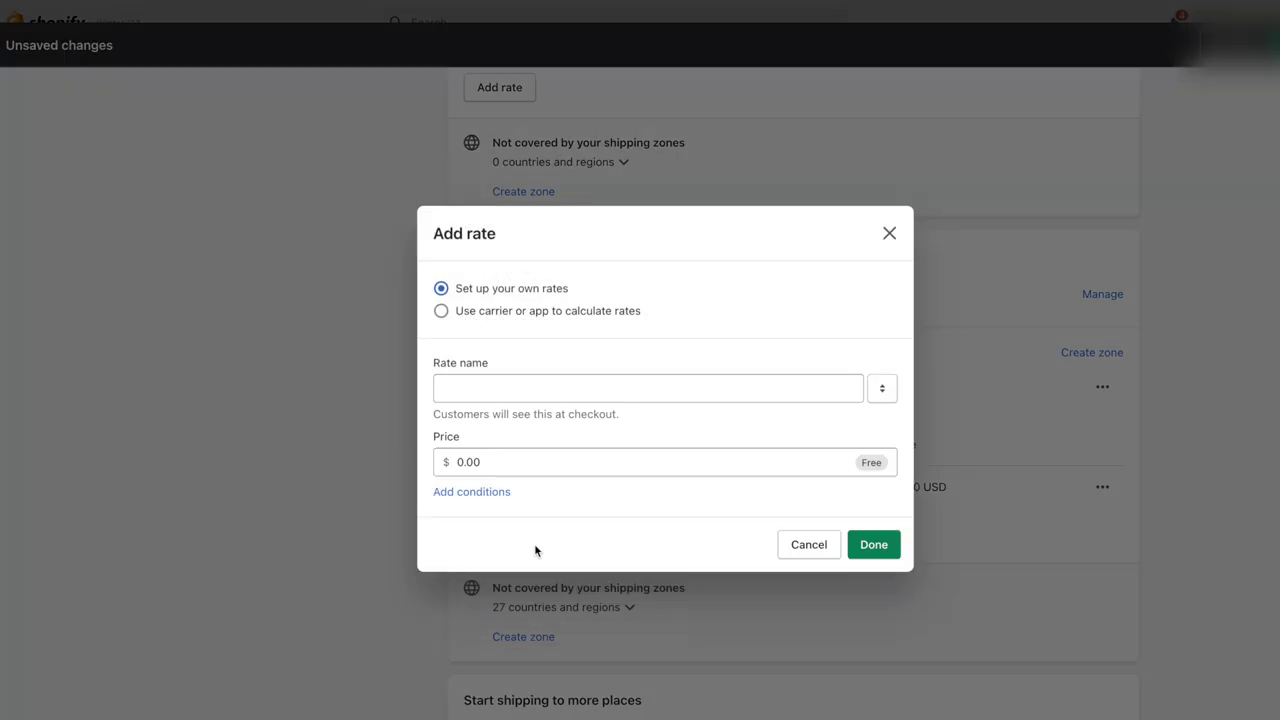
left_click(509, 394)
type("Dm")
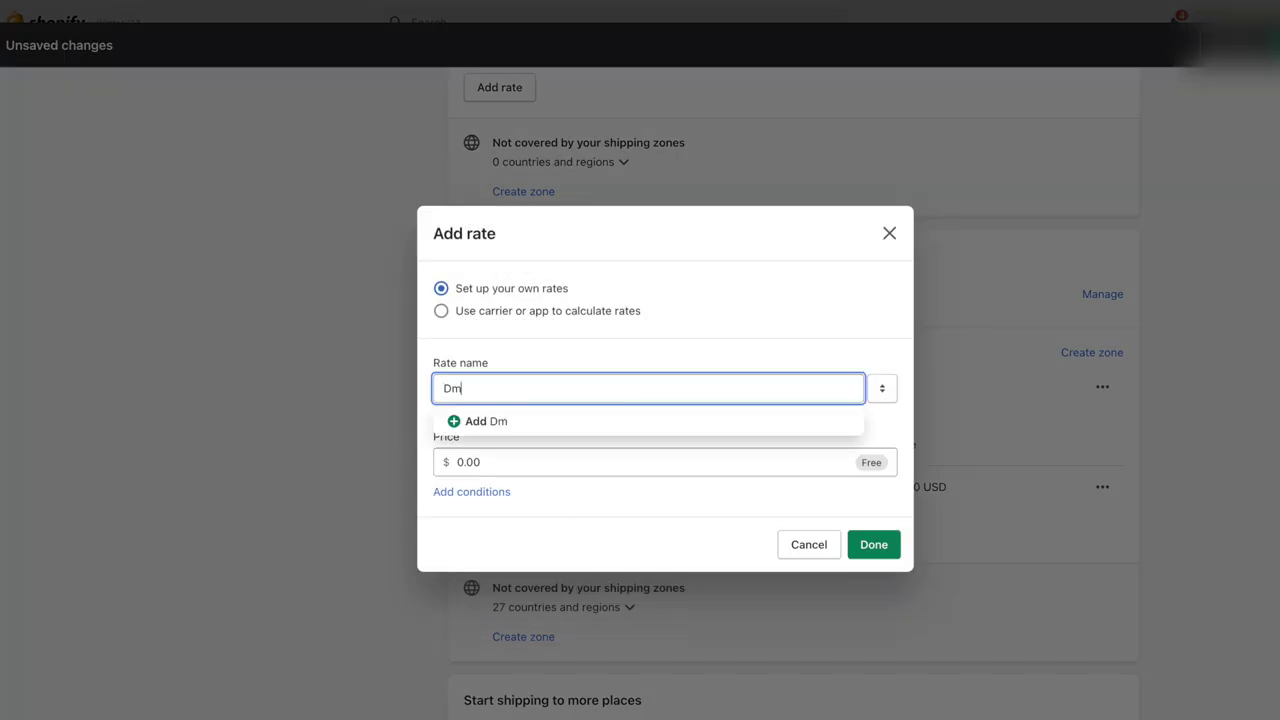
key("BackSpace")
left_click(523, 434)
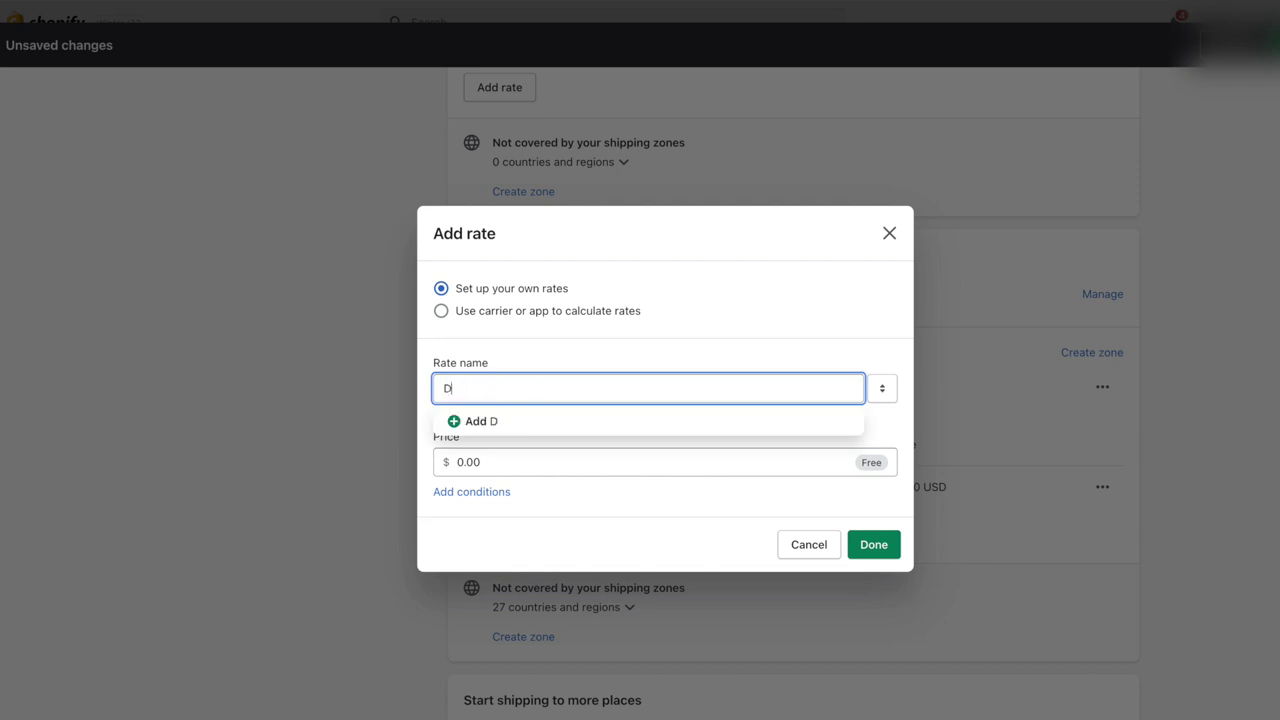
type("omestic")
left_click(560, 421)
Step: Give the second Domestic Shipping rate a 16 to 31.9 oz weight range and a price of $11.50, then add it
left_click(887, 193)
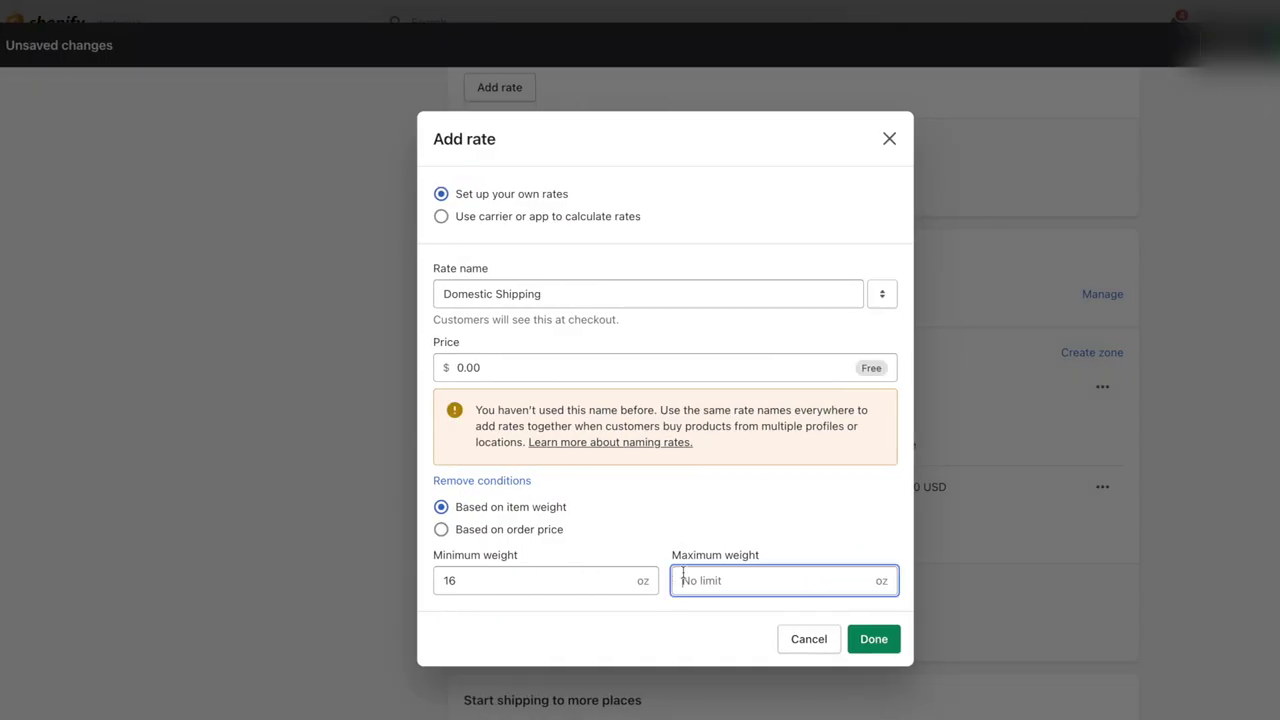
type("31.9")
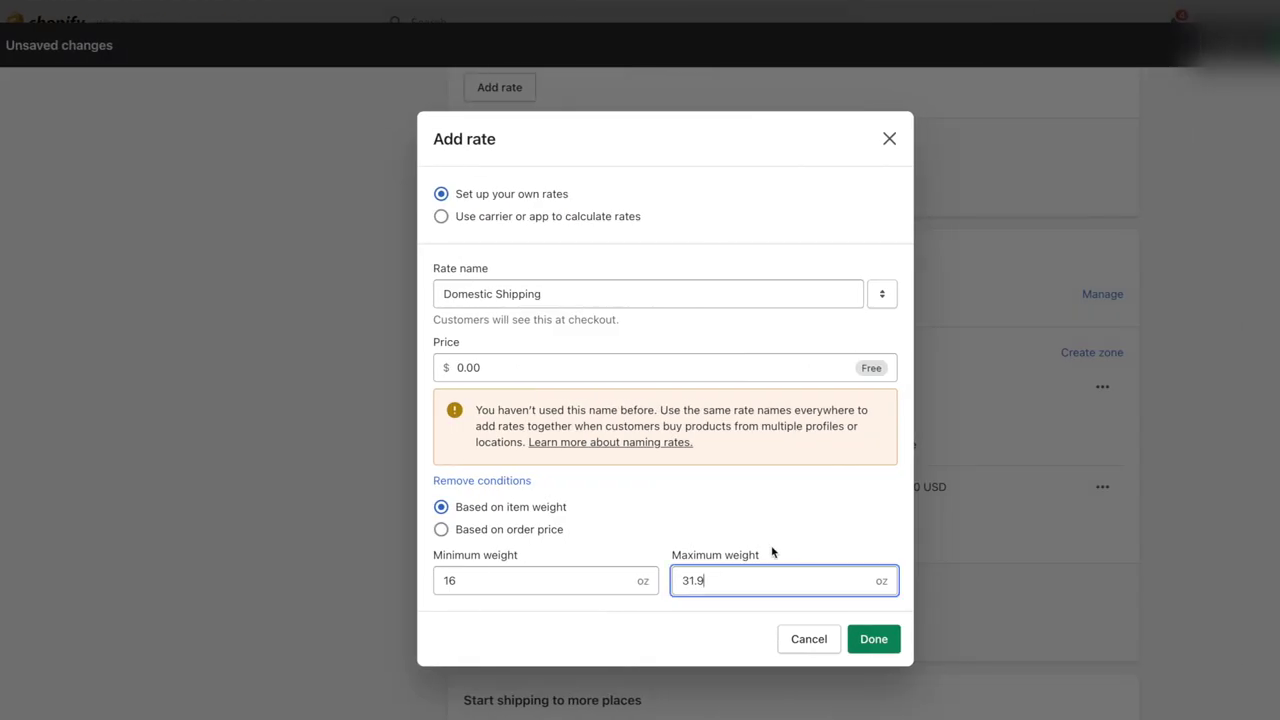
double_click(767, 572)
left_click(626, 367)
type("11.5")
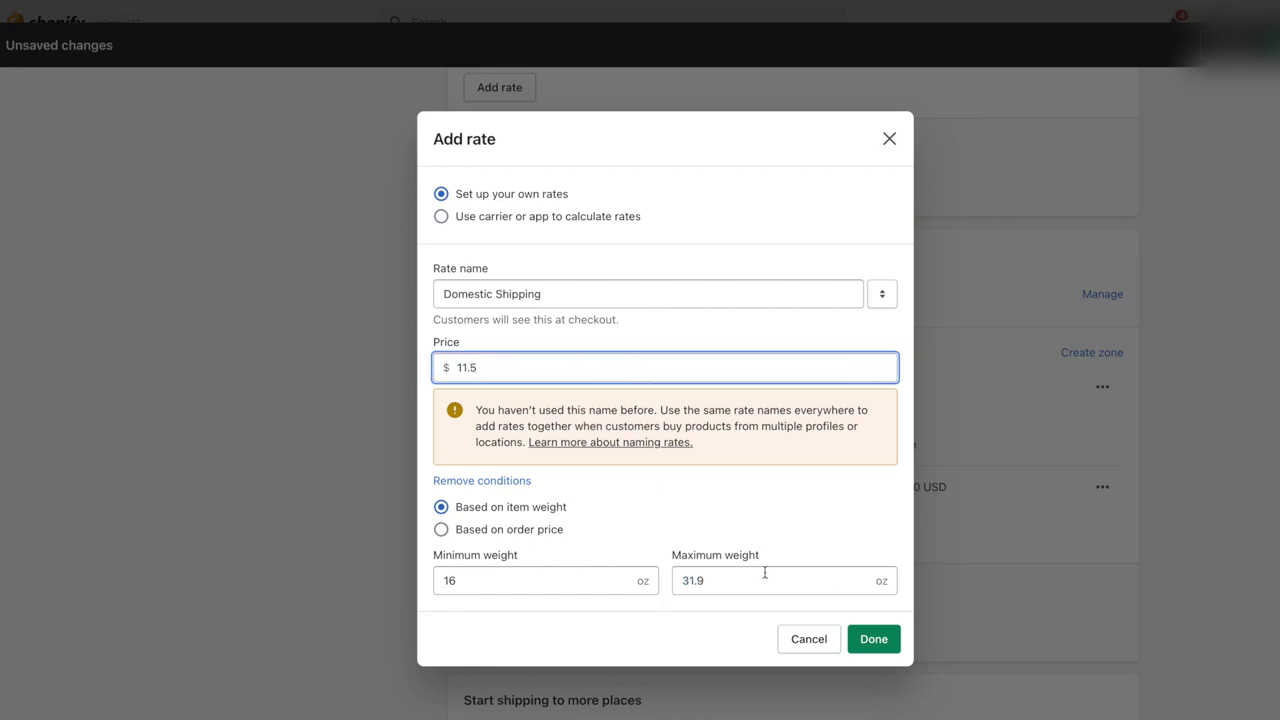
left_click(870, 637)
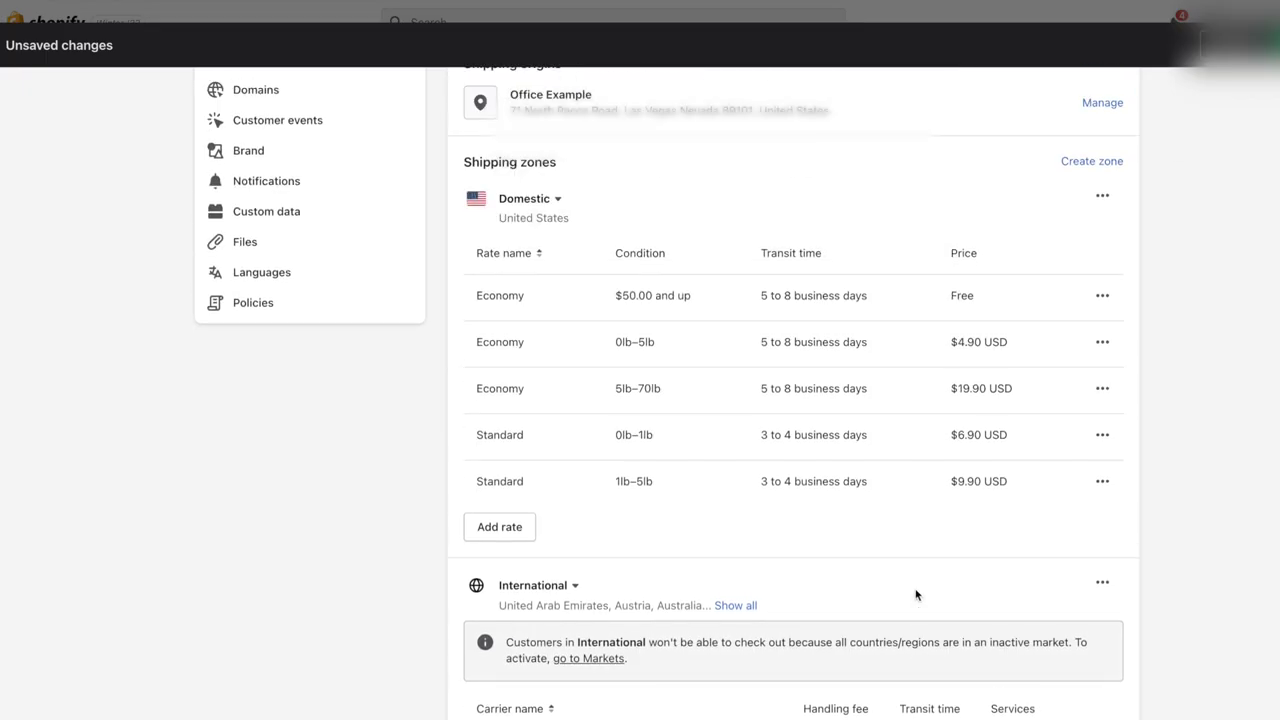
Step: Start a carrier-calculated rate in the Office Example origin's Domestic zone using USPS discounted rates from Shopify Shipping
scroll(914, 594, "up", 2)
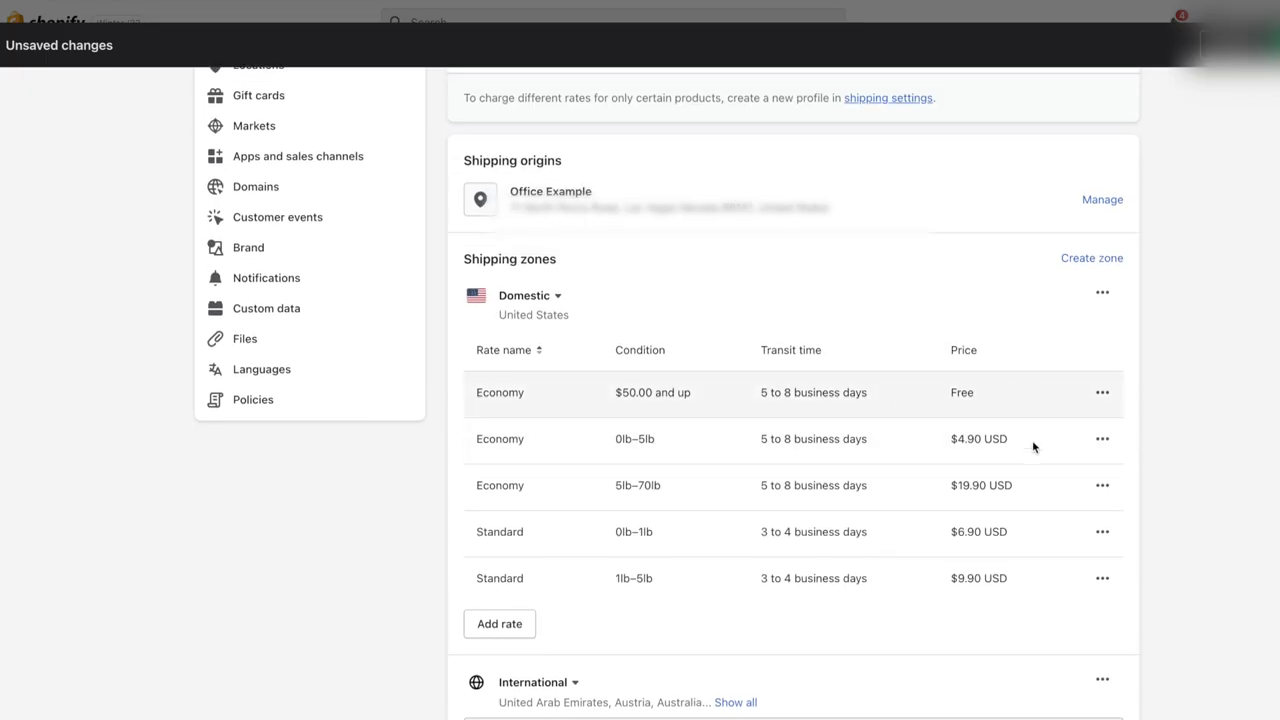
scroll(1003, 569, "up", 1)
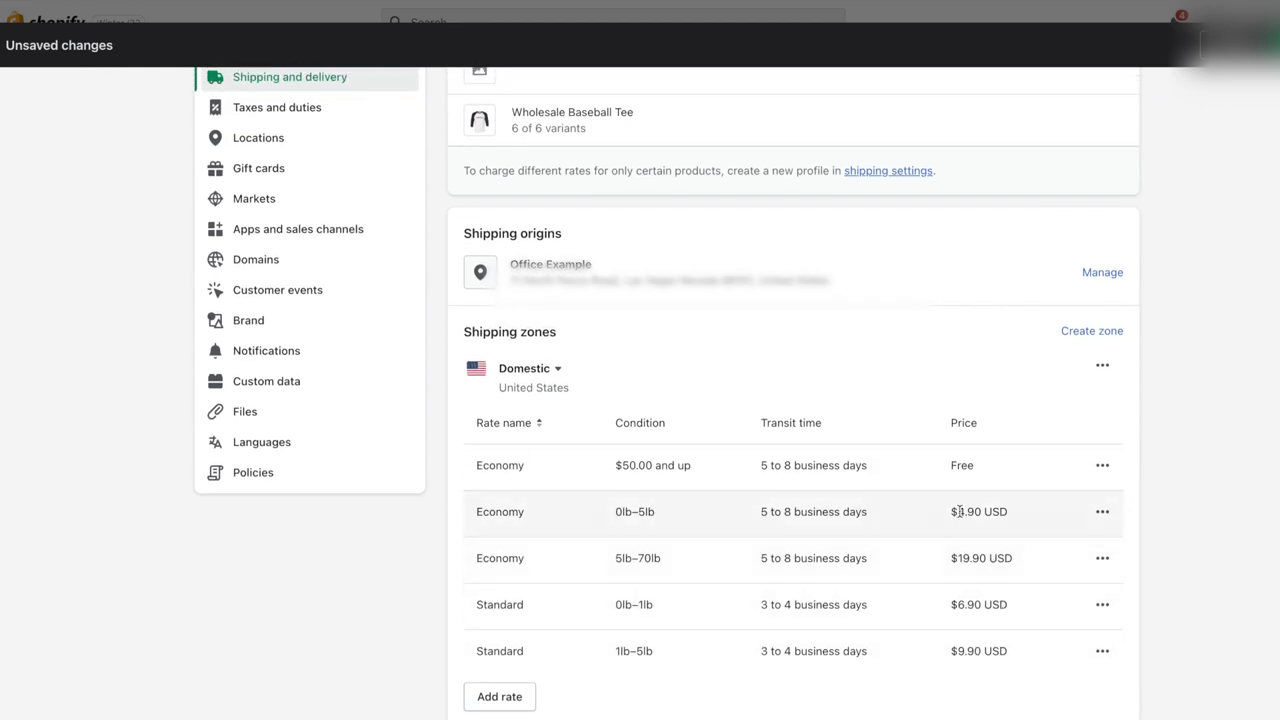
scroll(1018, 410, "down", 1)
scroll(607, 580, "down", 2)
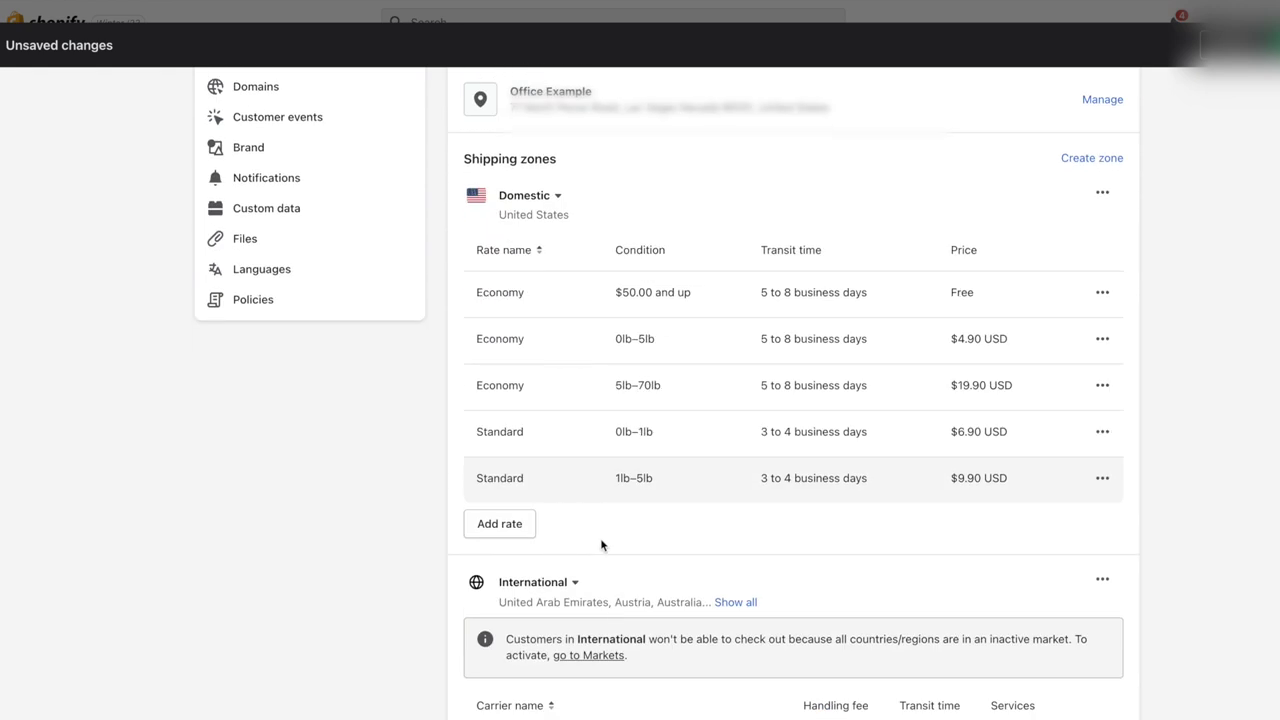
left_click(520, 521)
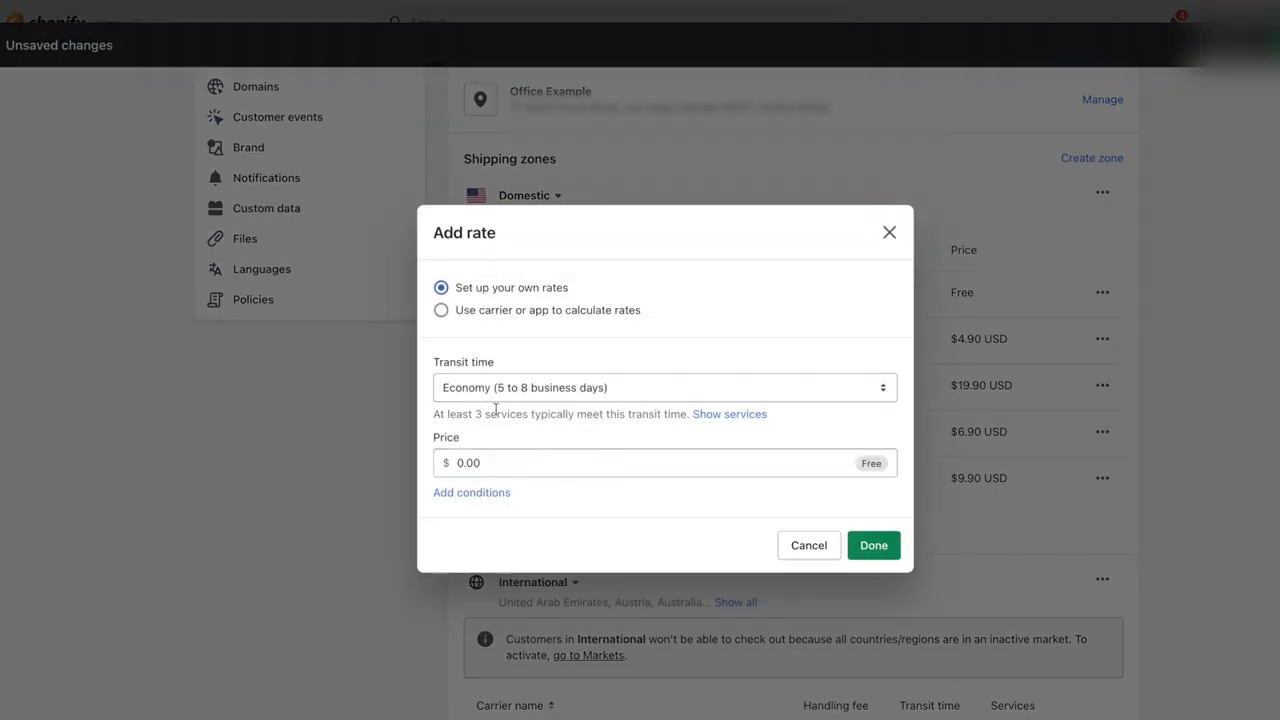
left_click(512, 313)
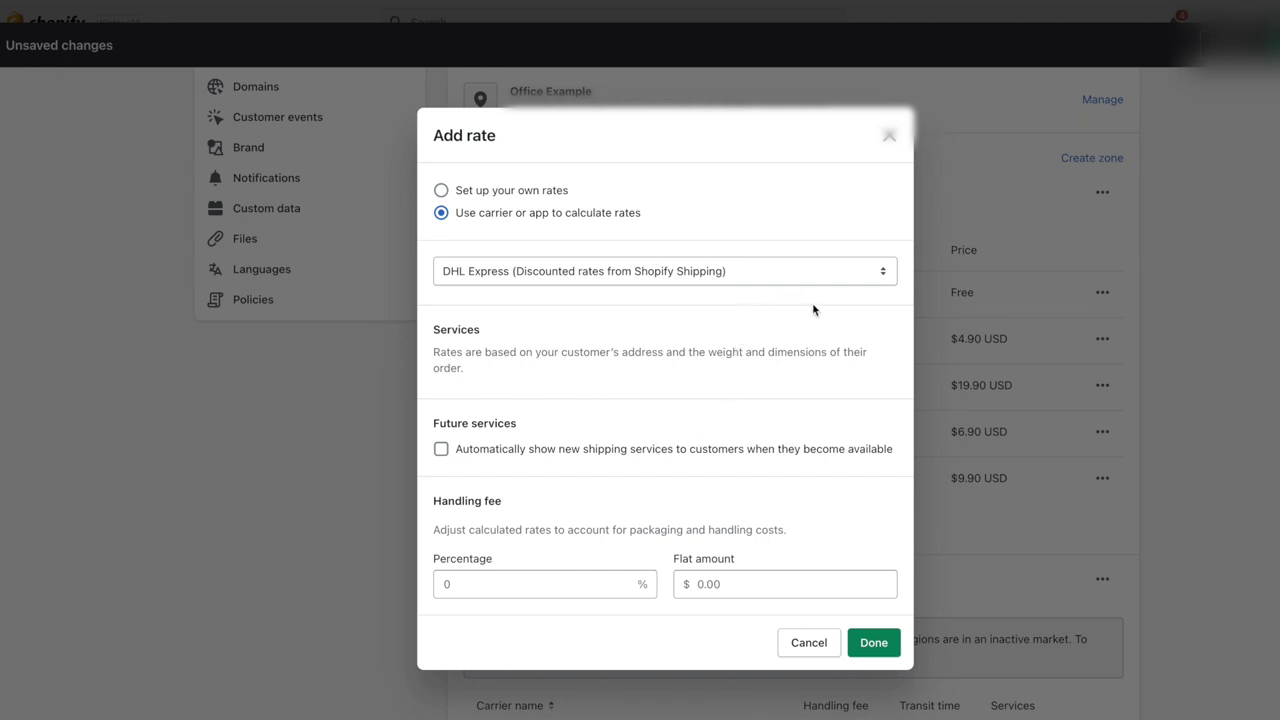
left_click(819, 268)
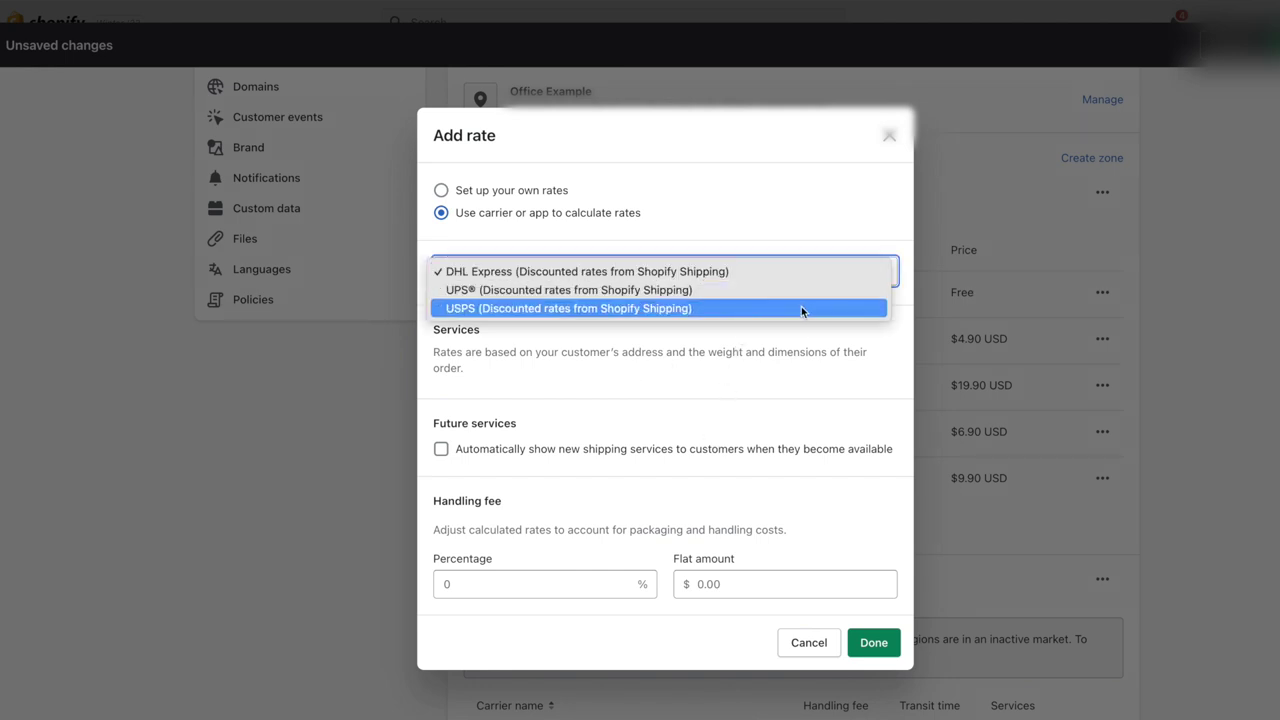
left_click(801, 309)
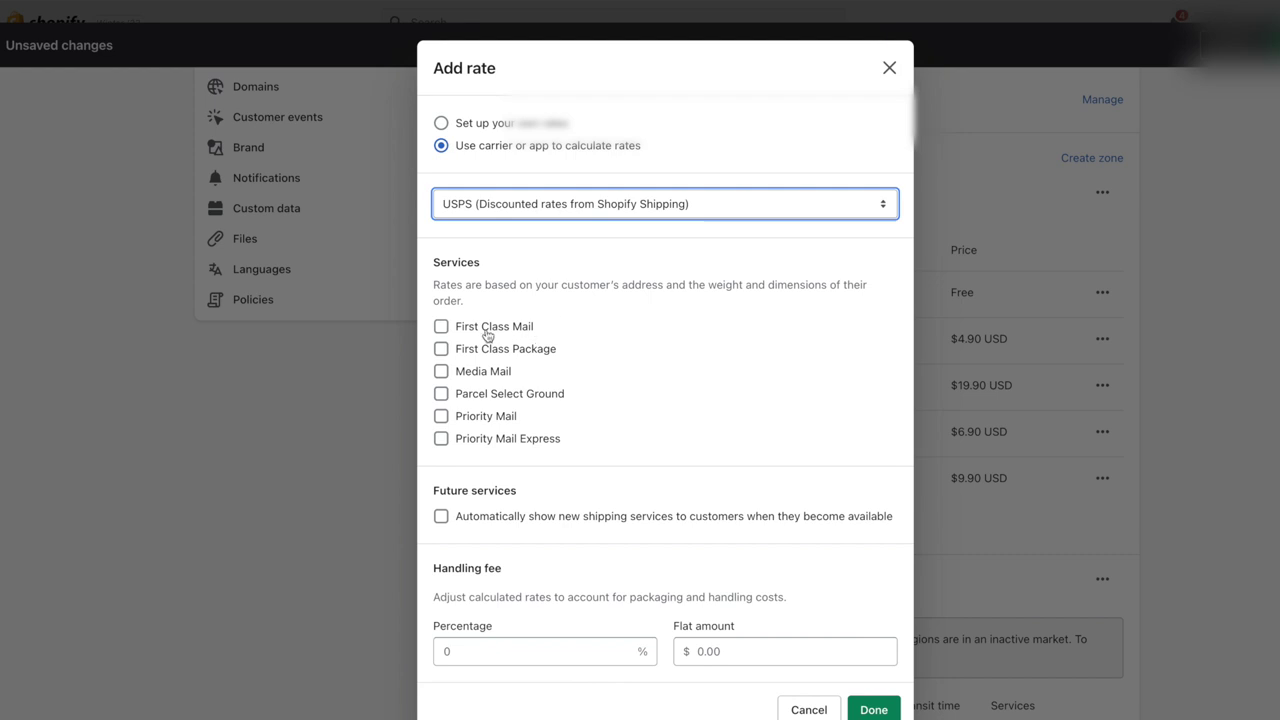
Step: Enable First Class Mail, First Class Package, Media Mail, Parcel Select Ground, Priority Mail and Priority Mail Express for the USPS rate
left_click(441, 327)
left_click(441, 349)
left_click(441, 371)
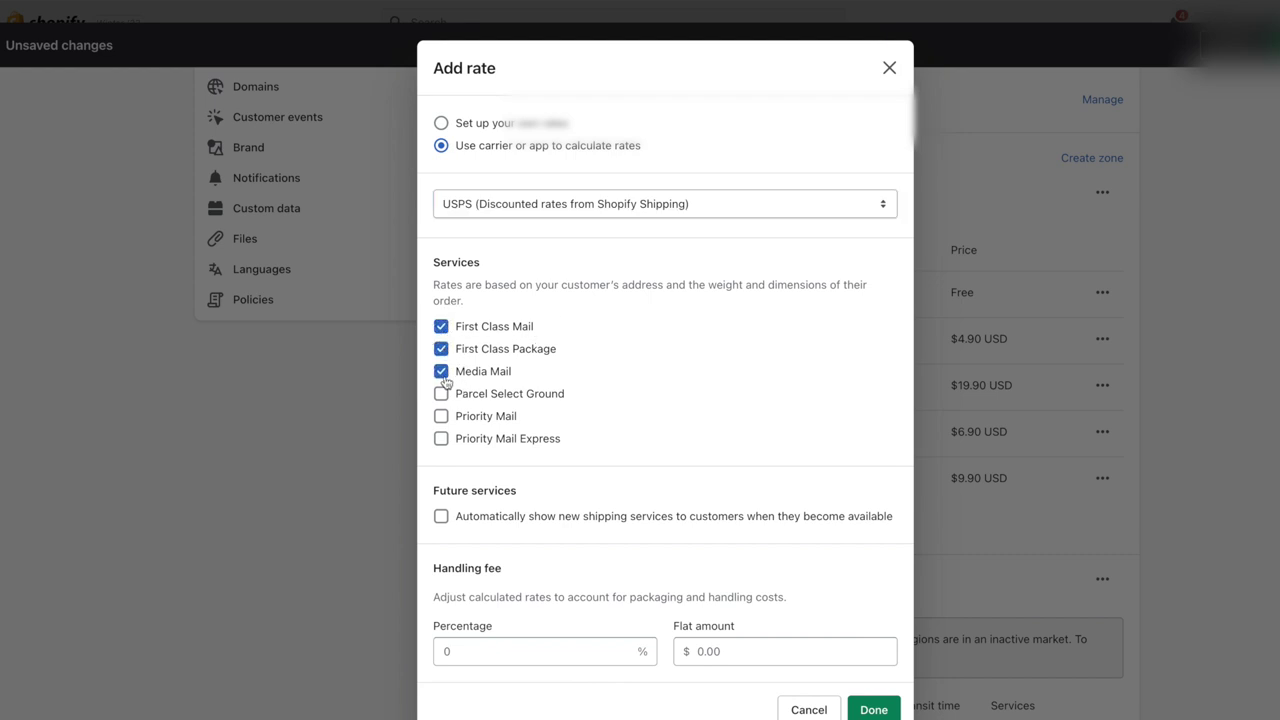
left_click(441, 394)
left_click(441, 416)
left_click(441, 439)
Step: Add the USPS rate with a $1.00 flat handling fee and review the Domestic zone's carrier and app rates
left_click(743, 651)
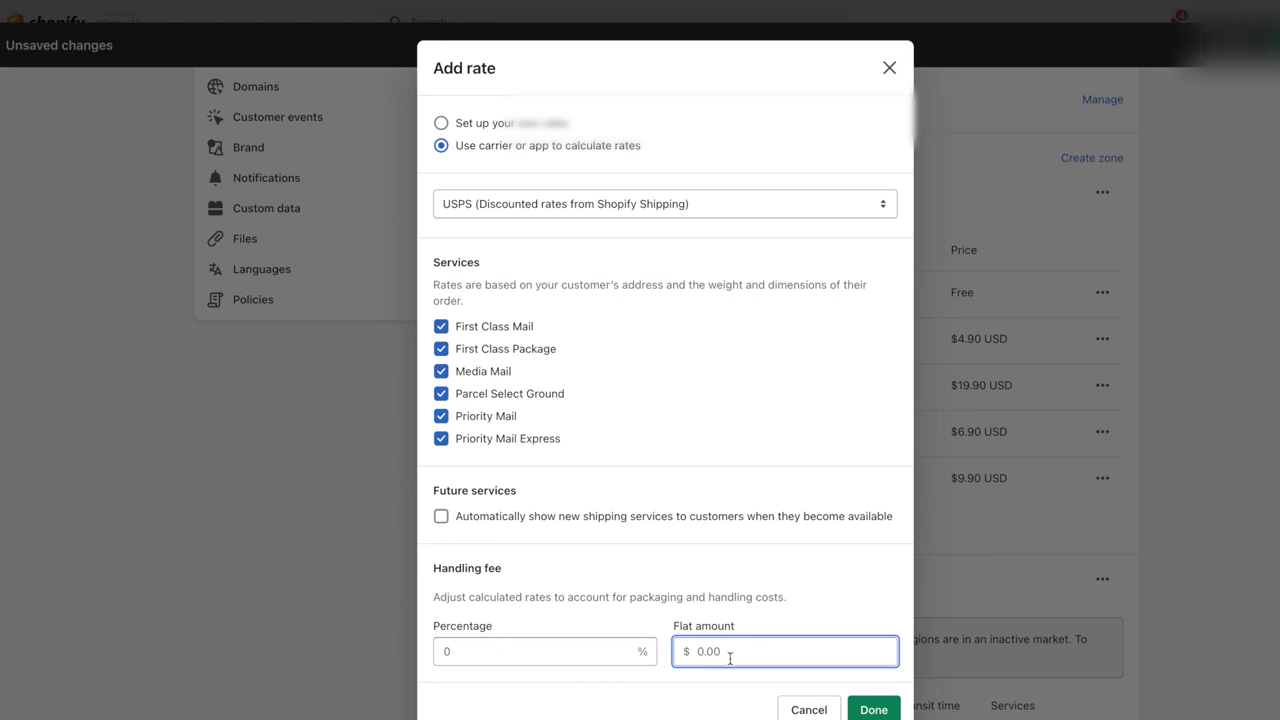
type("1")
left_click(818, 598)
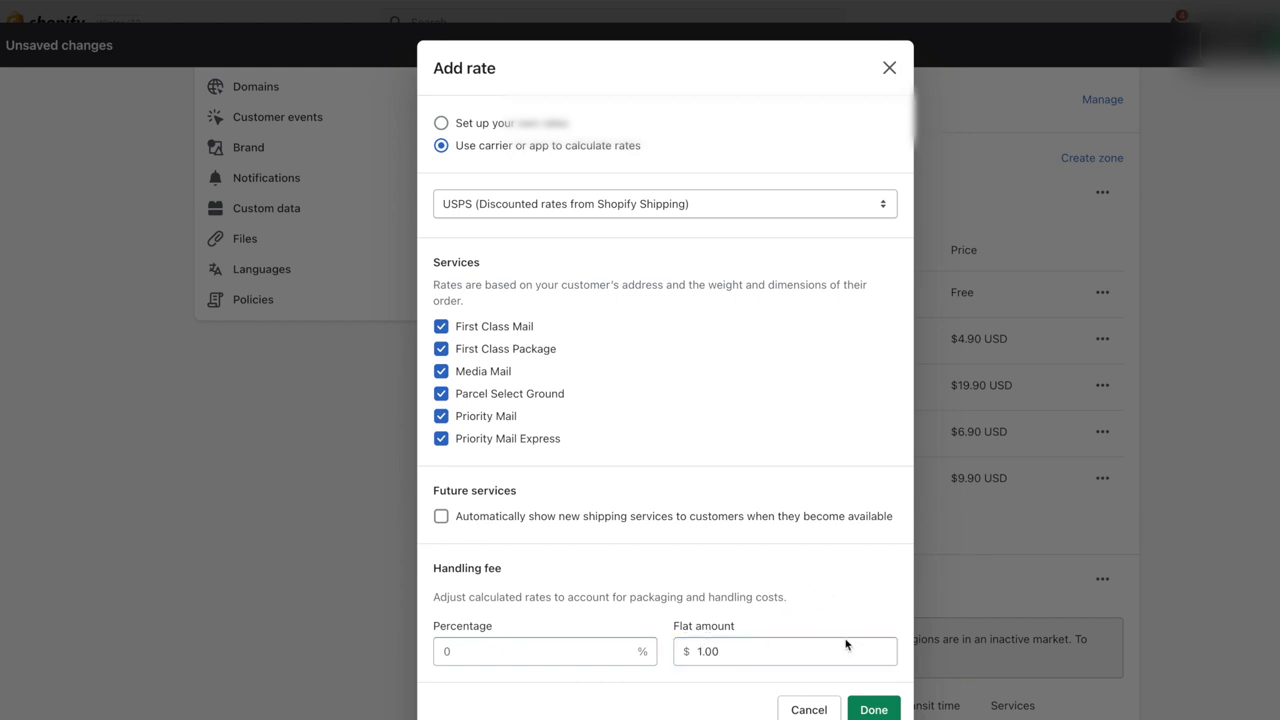
left_click(873, 709)
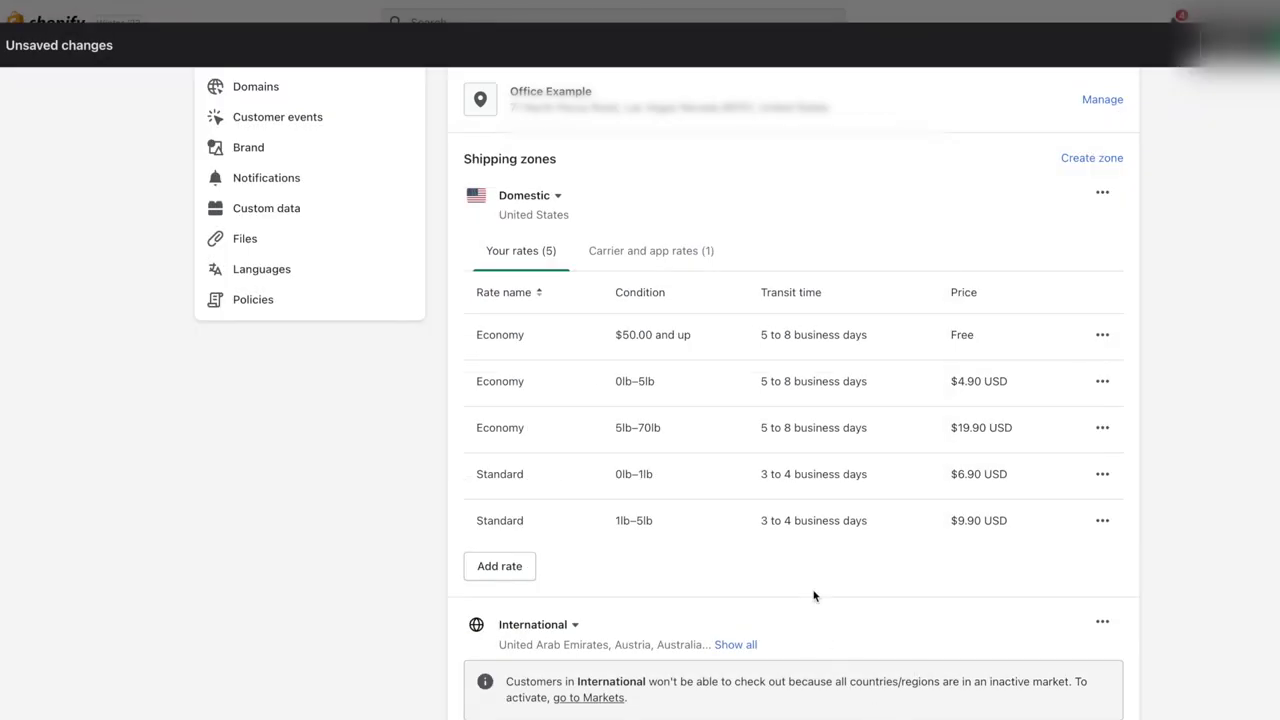
left_click(667, 252)
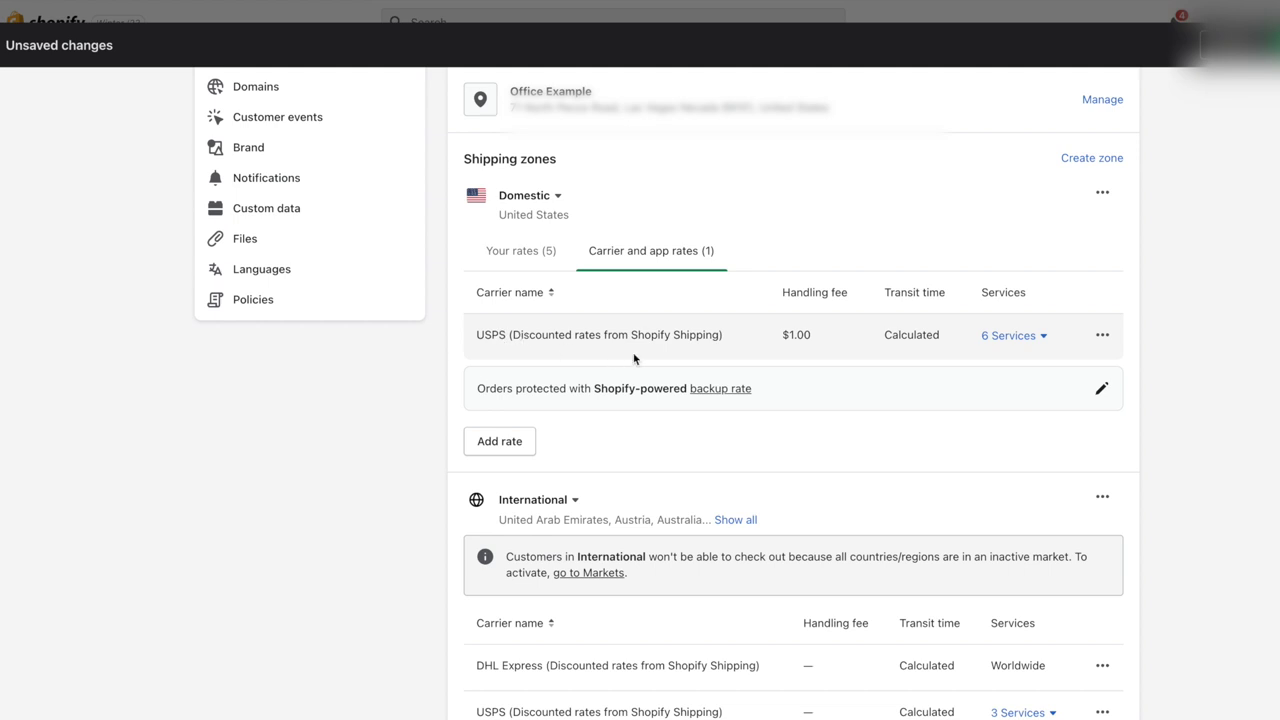
scroll(704, 331, "down", 5)
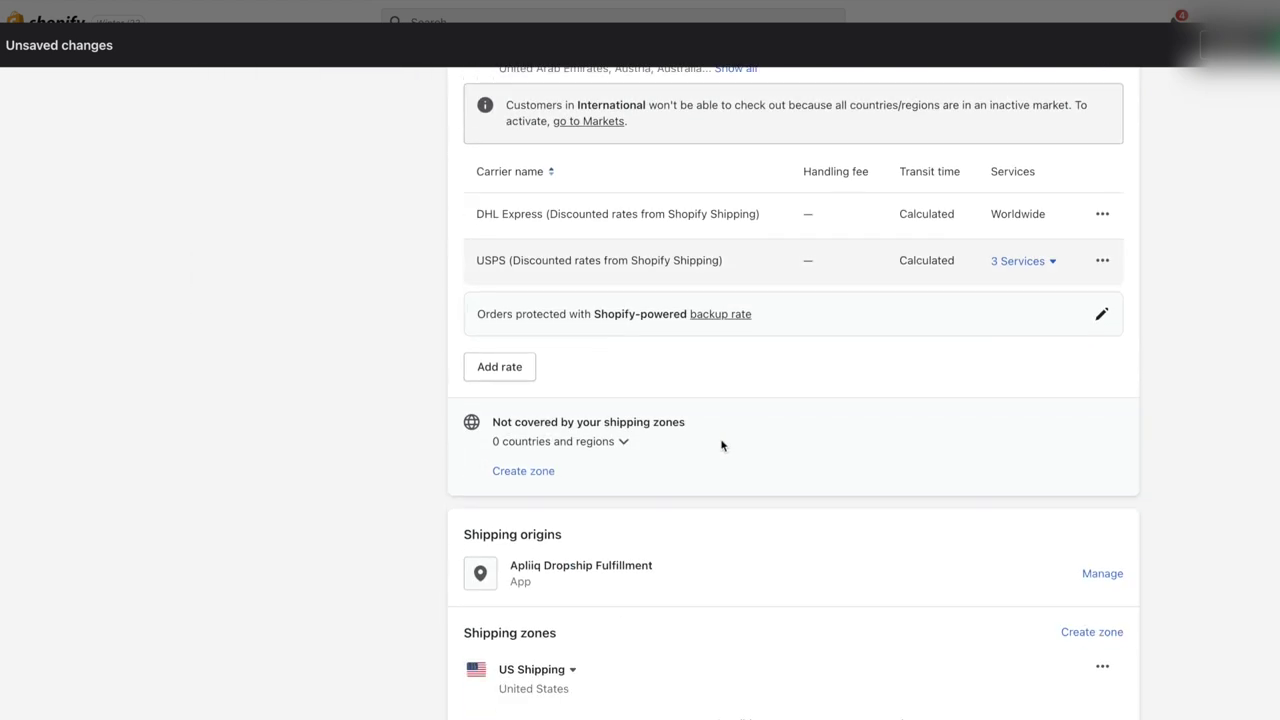
Step: Review the General profile's products, the Domestic zone's own rates, the International carrier rates and the Apliiq Dropship Fulfillment US Shipping rates
scroll(634, 506, "up", 3)
scroll(634, 506, "down", 8)
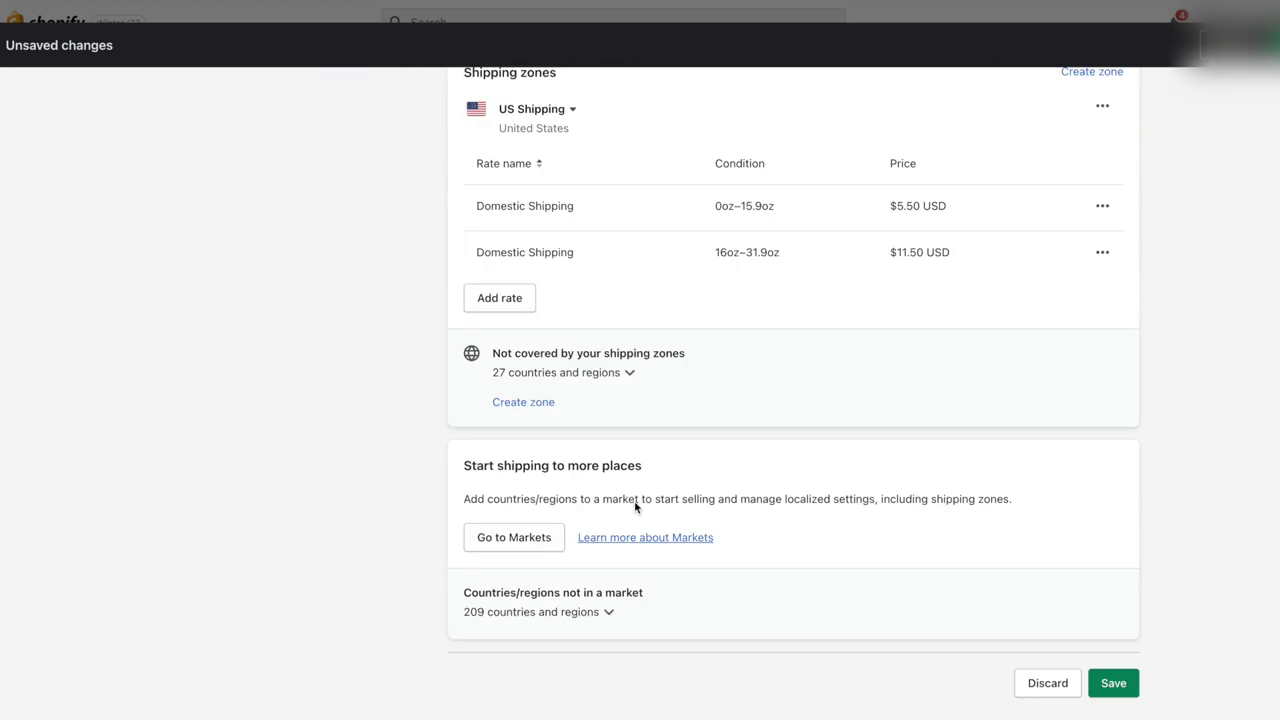
scroll(678, 481, "up", 10)
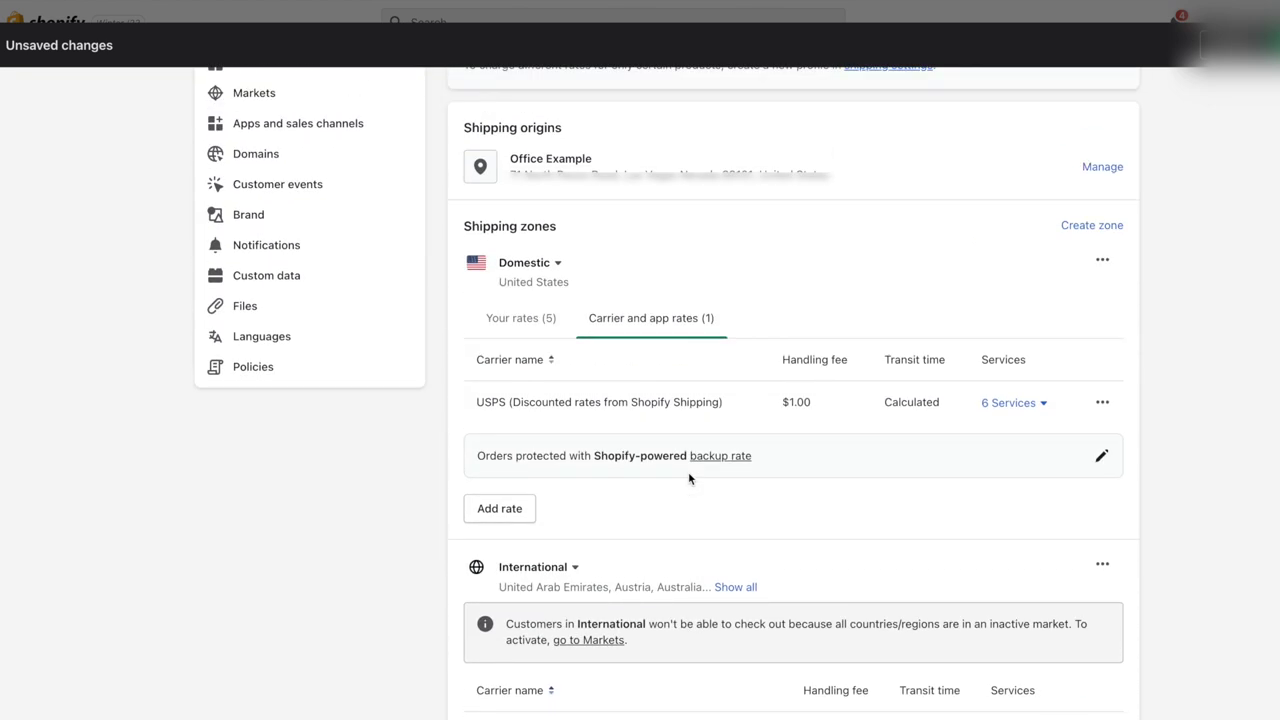
left_click(521, 341)
scroll(460, 300, "up", 1)
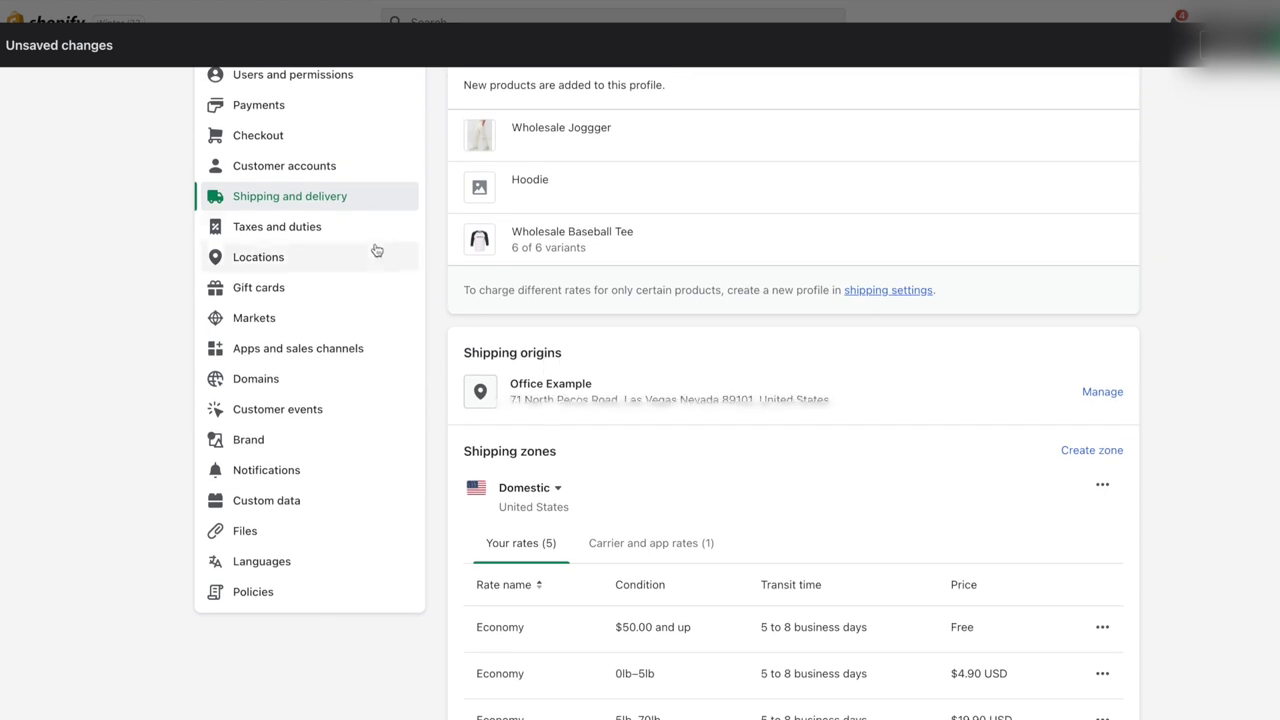
scroll(500, 350, "up", 3)
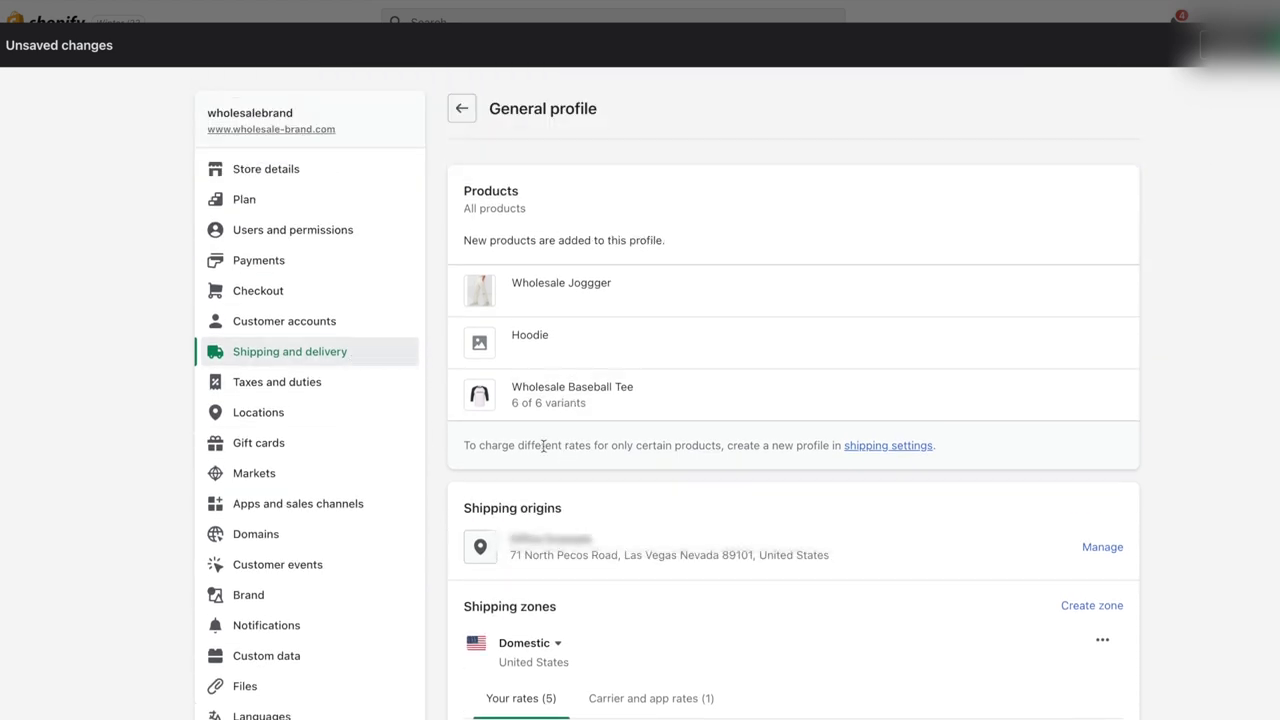
scroll(747, 552, "down", 10)
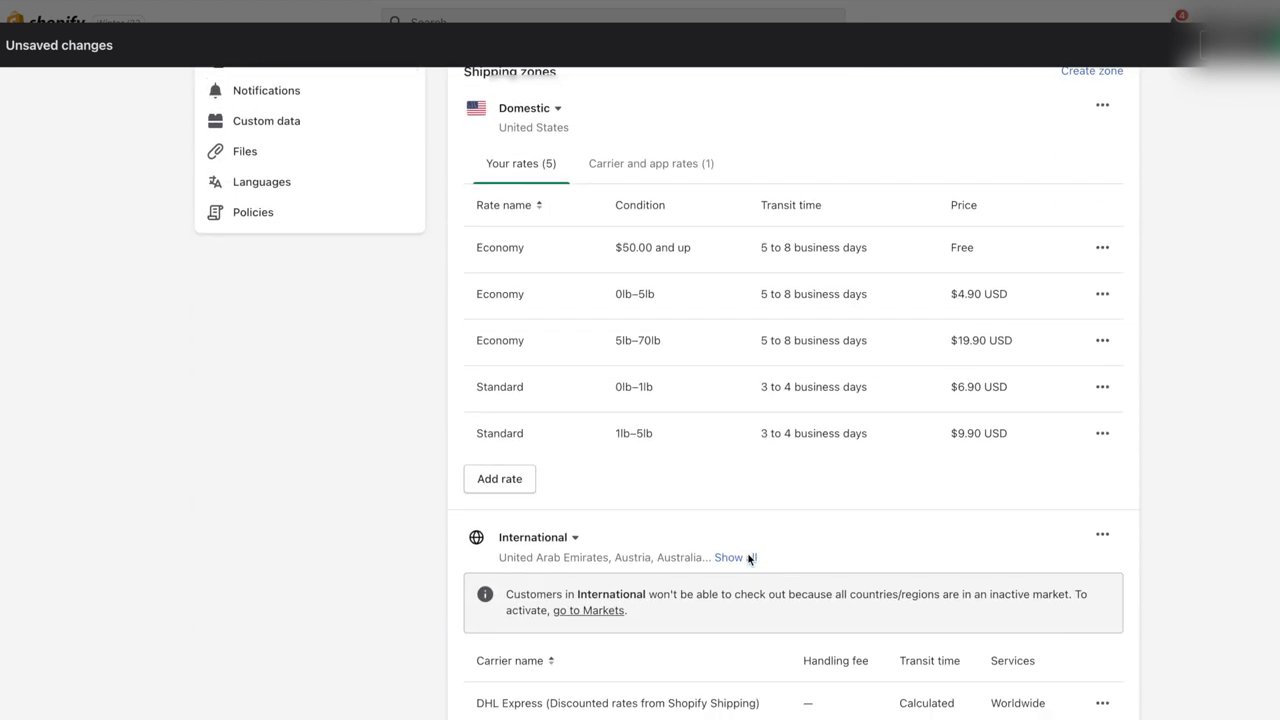
scroll(748, 558, "down", 4)
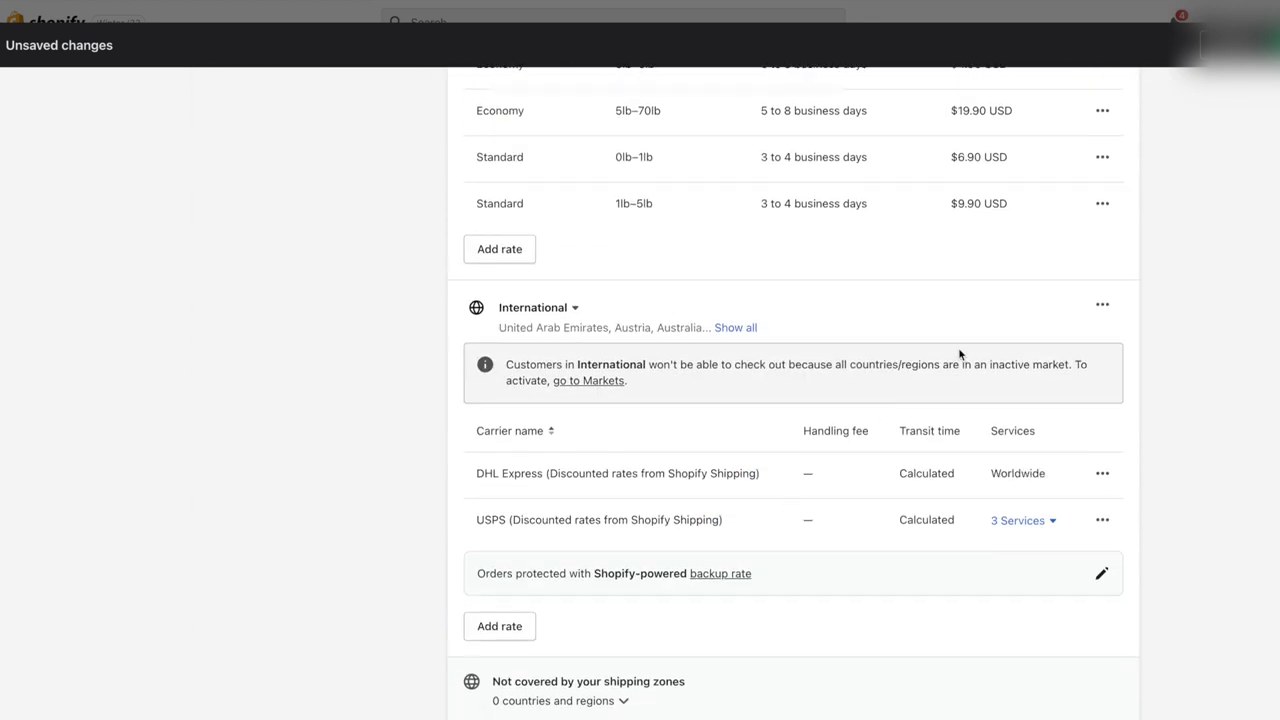
scroll(957, 492, "down", 14)
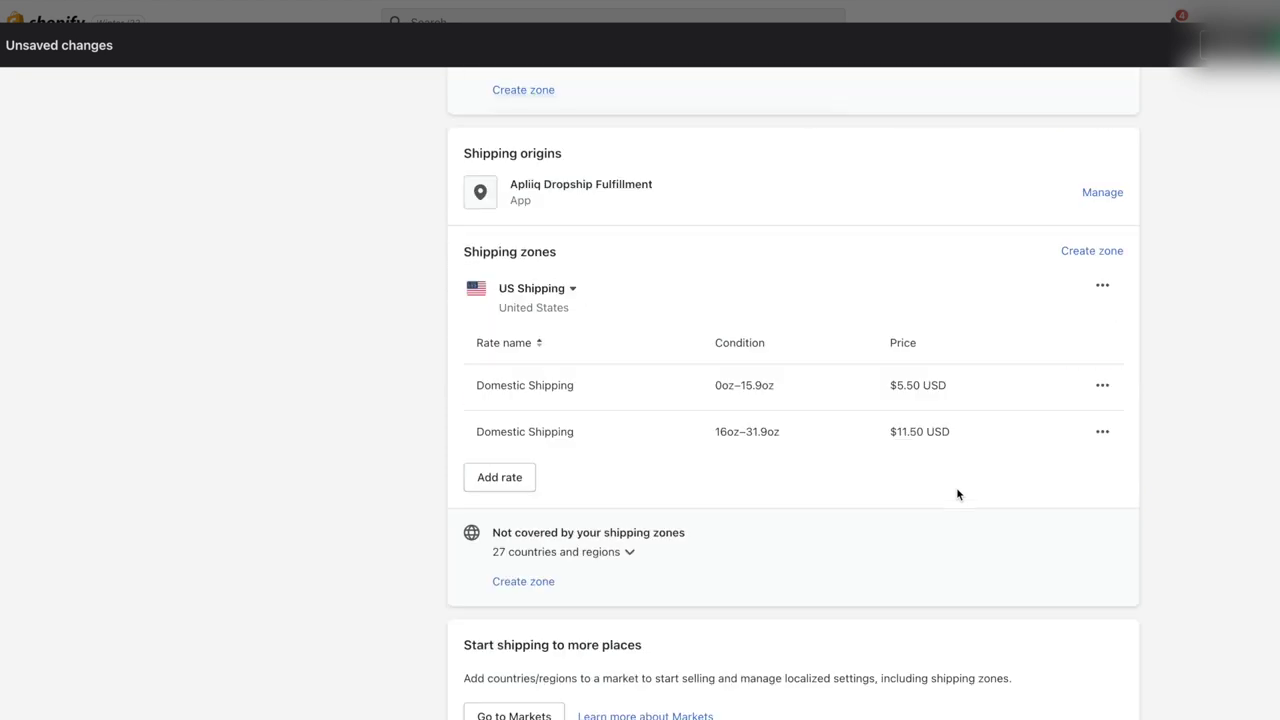
scroll(956, 492, "up", 20)
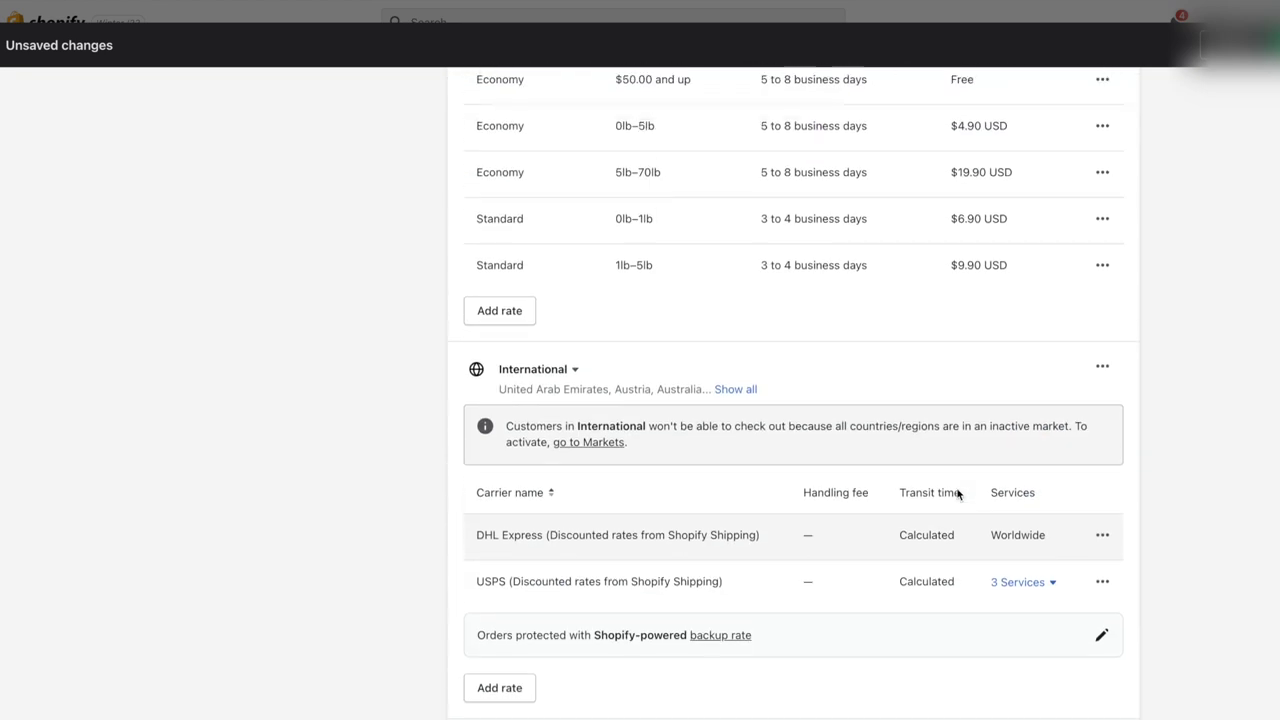
scroll(956, 492, "up", 7)
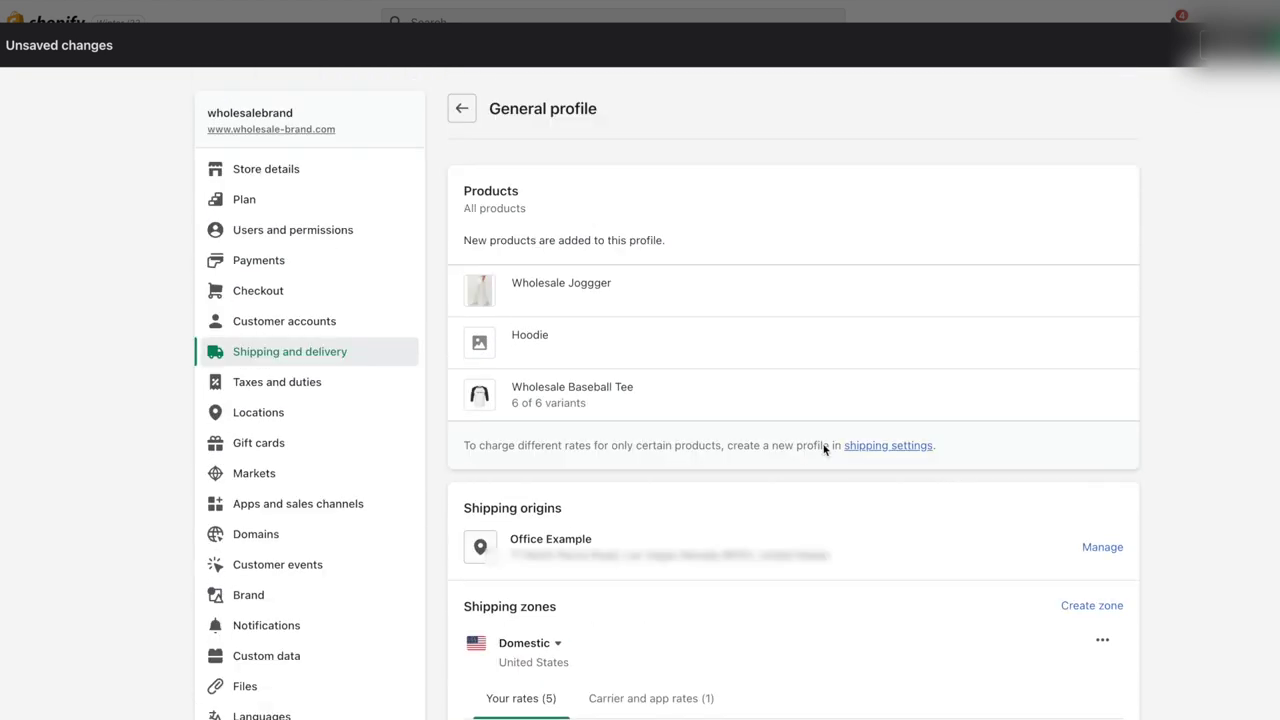
left_click(331, 394)
left_click(888, 337)
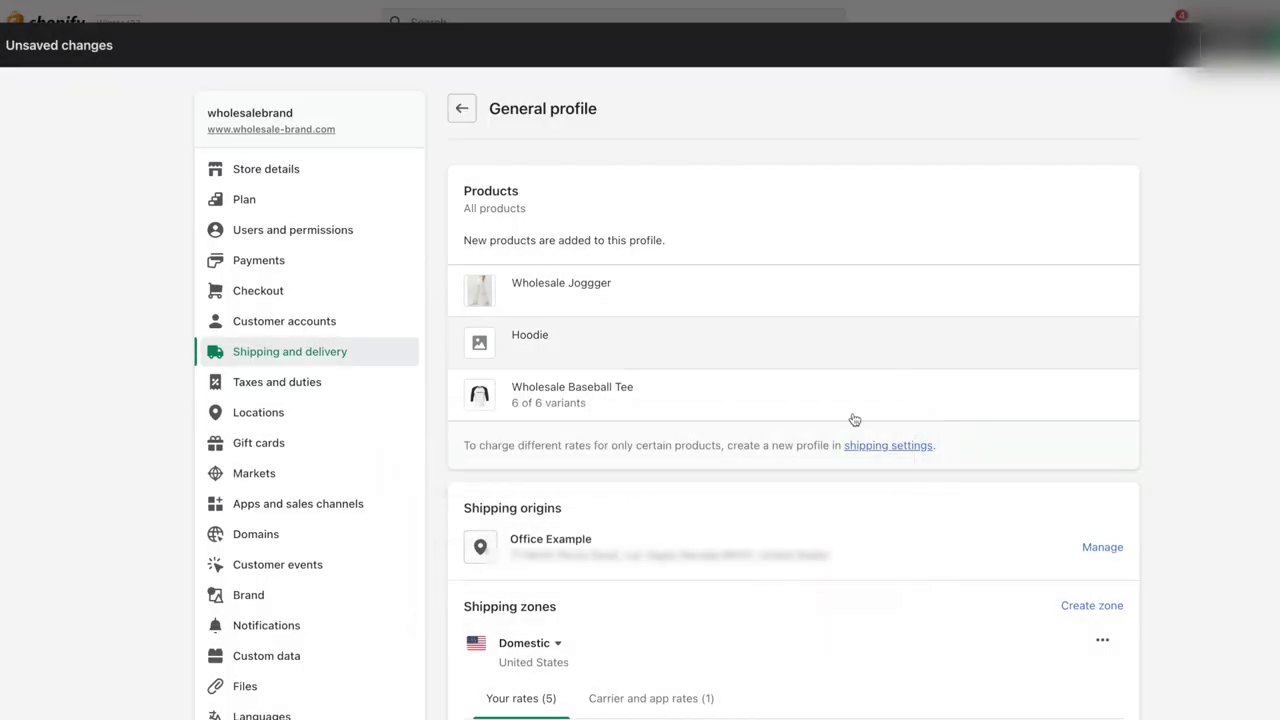
Step: Switch to the storefront's Wholesale Joggger product page, add one to the cart and go through the cart down to its checkout area
left_click(1240, 45)
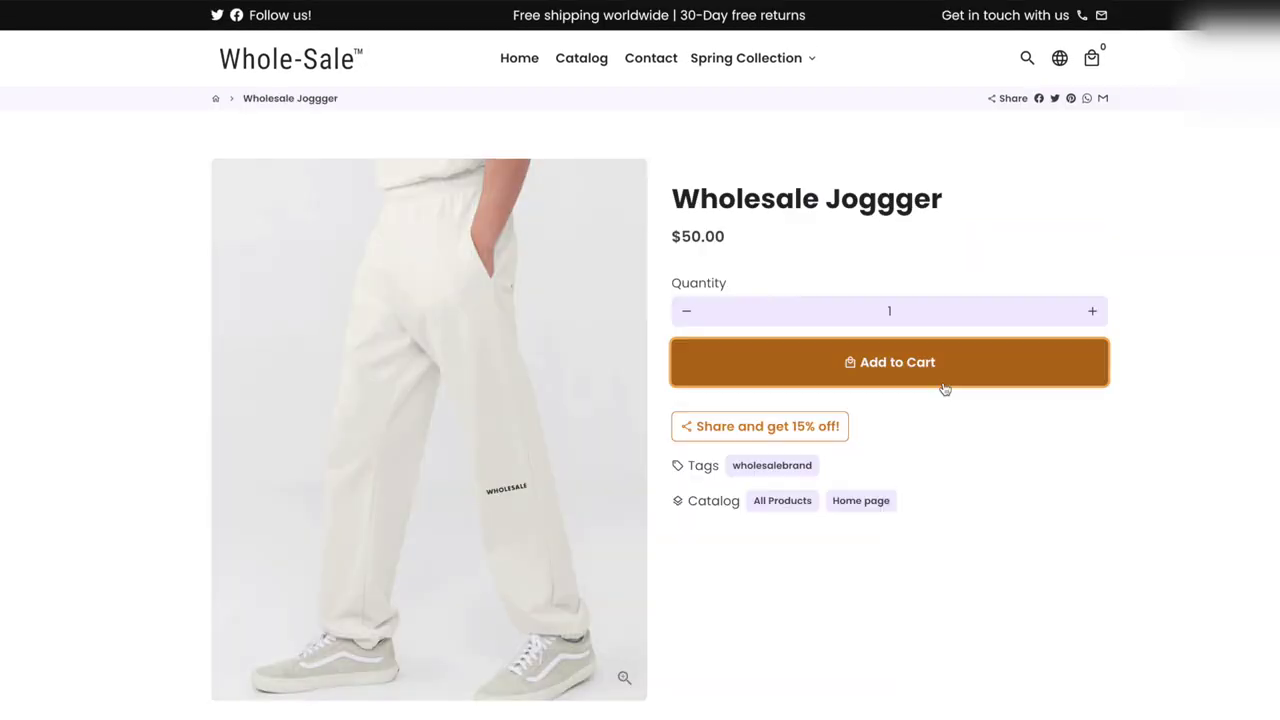
left_click(944, 384)
scroll(1205, 373, "down", 3)
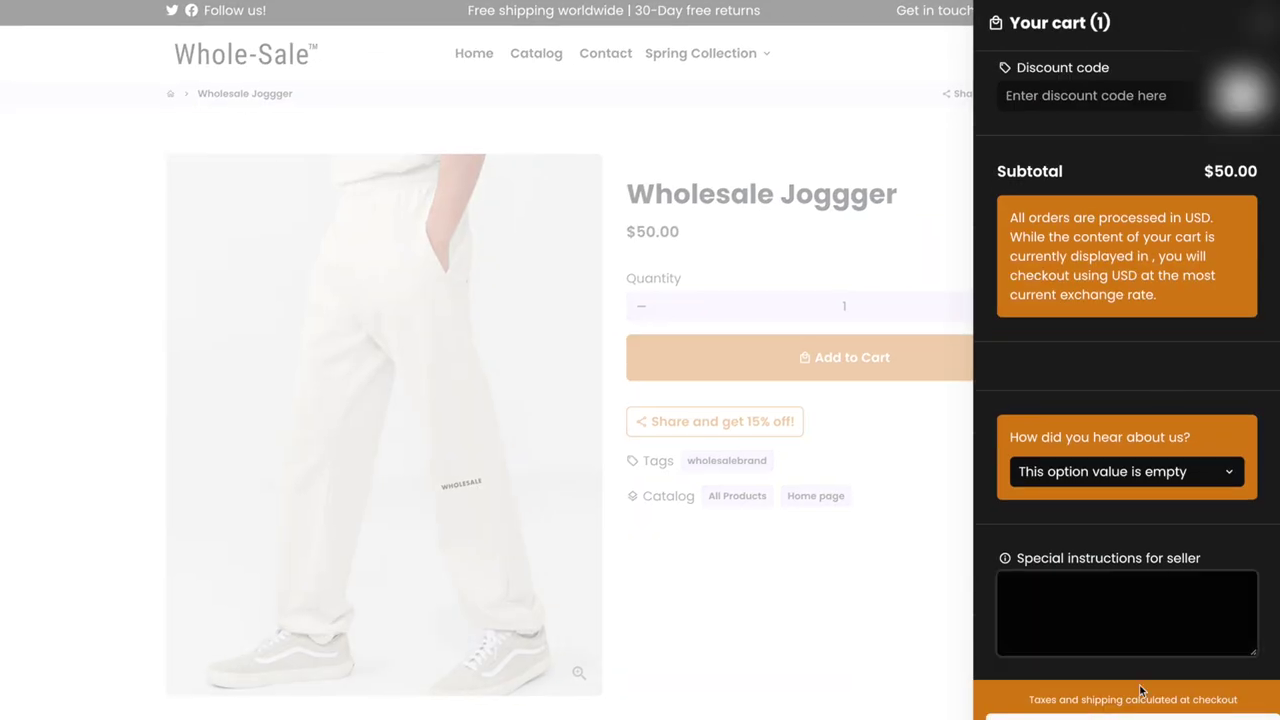